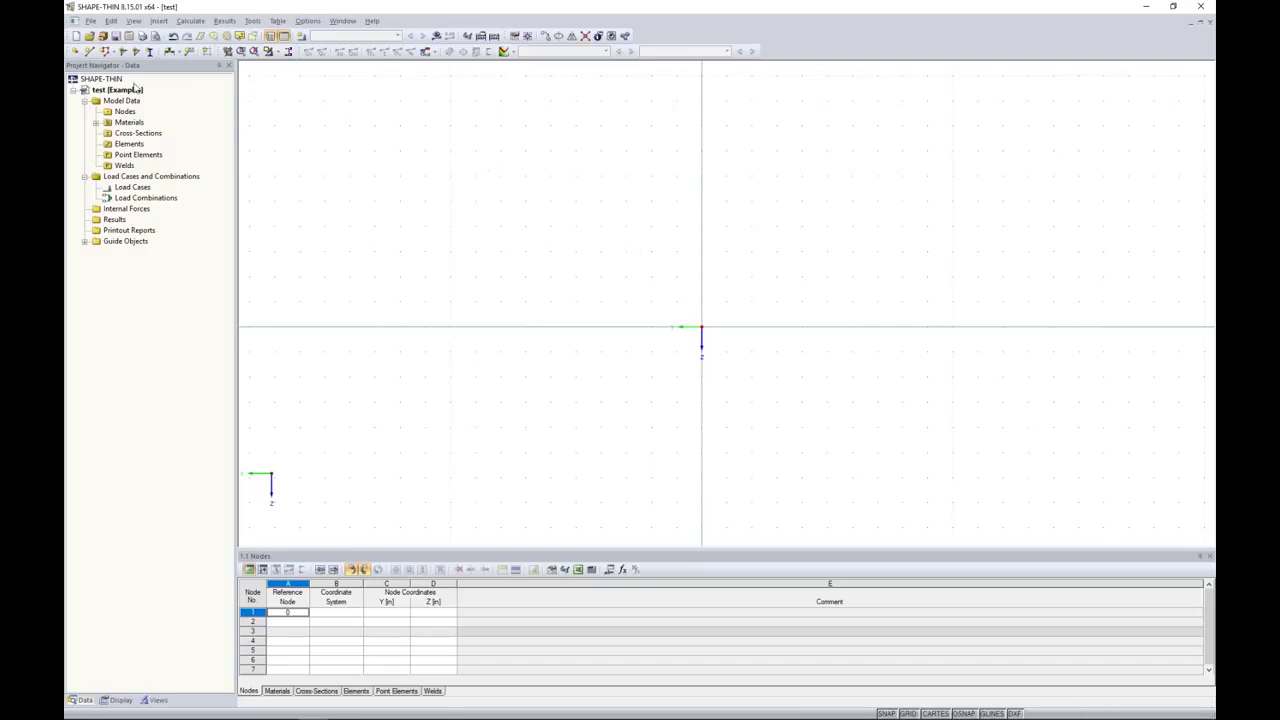
Start a new polyline element and set its thickness to 0.15 in
{"action": "left_click", "coordinate": [104, 52]}
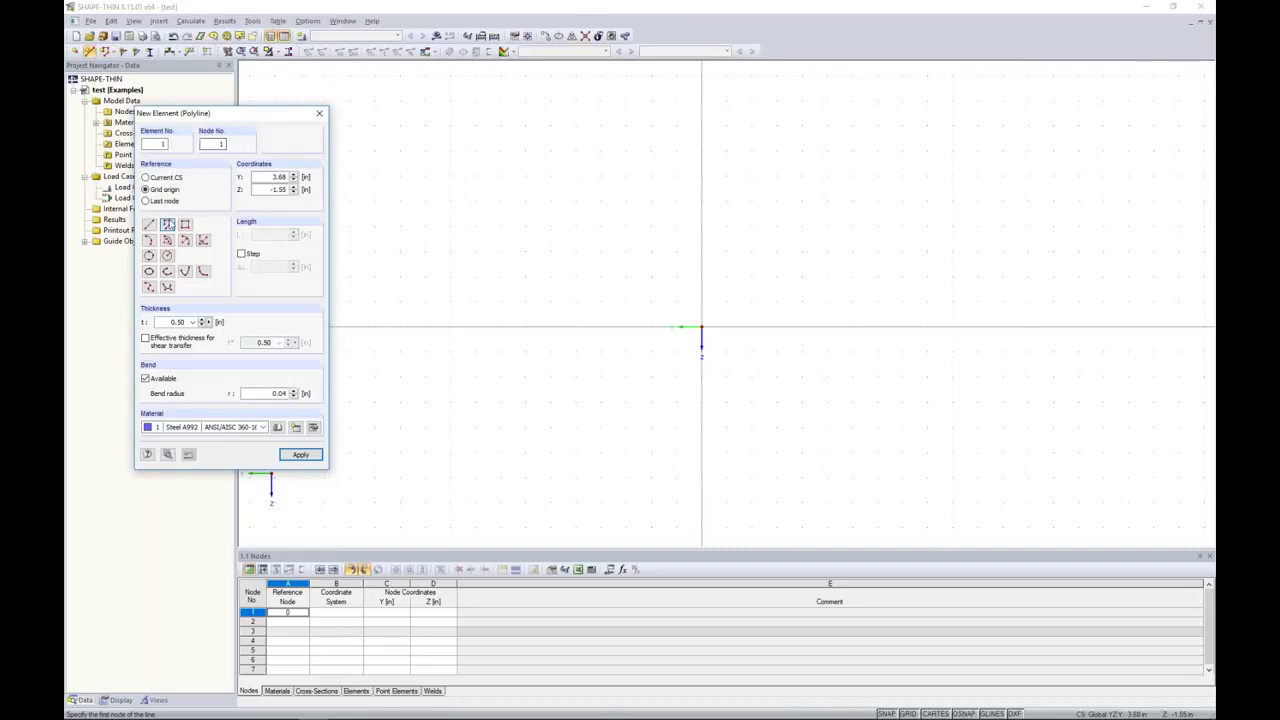
{"action": "double_click", "coordinate": [194, 321]}
{"action": "type", "text": "0.15"}
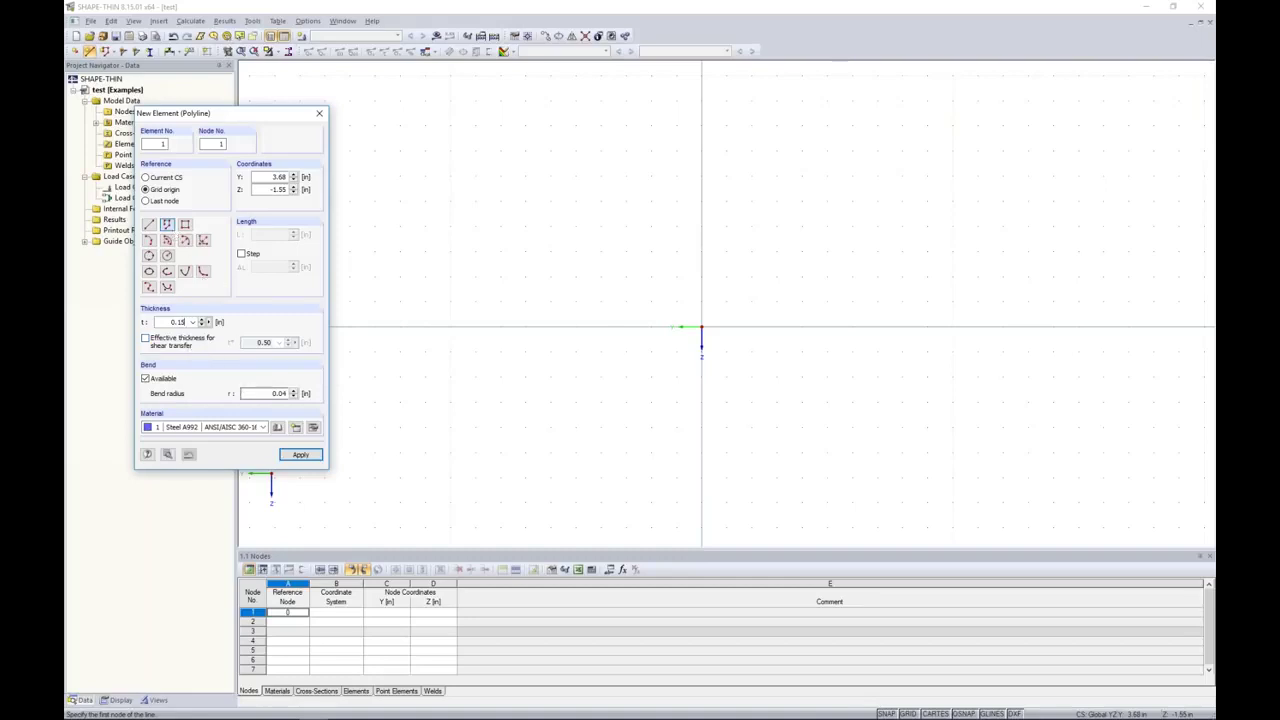
Filter the material library for the element's material to Aluminum, ASTM standard group, ADM 2015 standard
{"action": "left_click", "coordinate": [313, 428]}
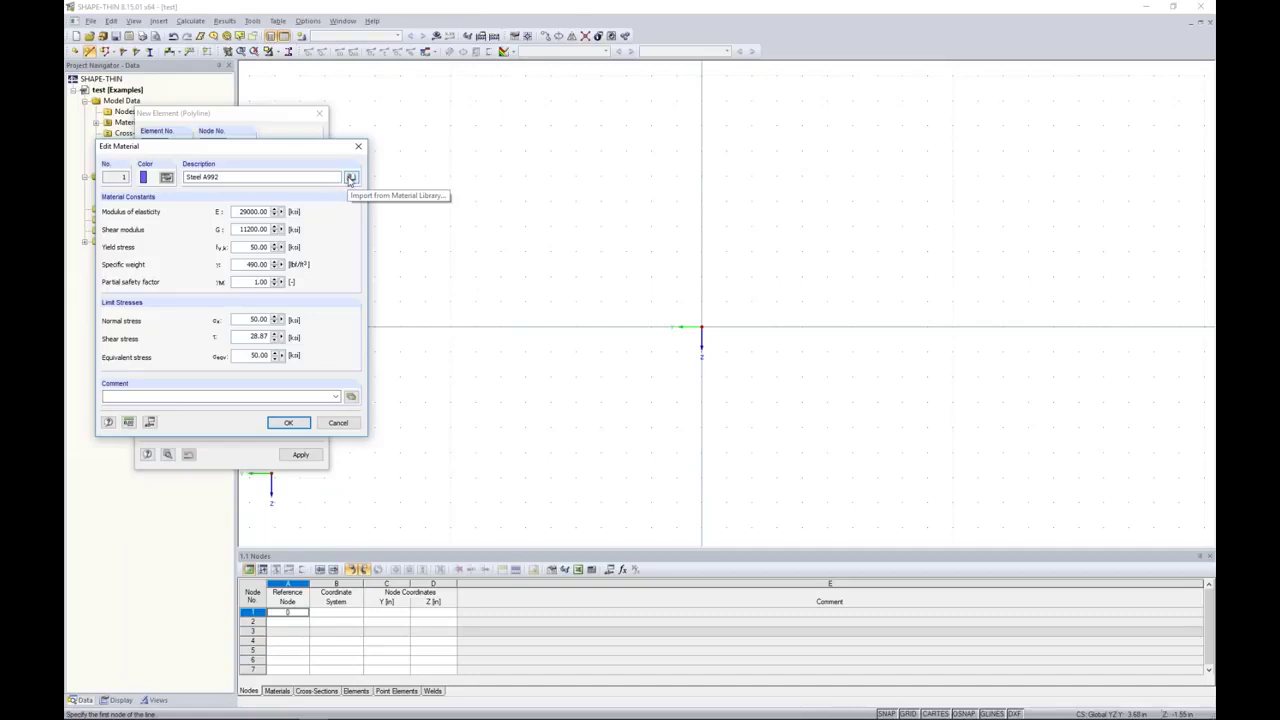
{"action": "left_click", "coordinate": [350, 178]}
{"action": "left_click_drag", "start_coordinate": [326, 50], "coordinate": [473, 99]}
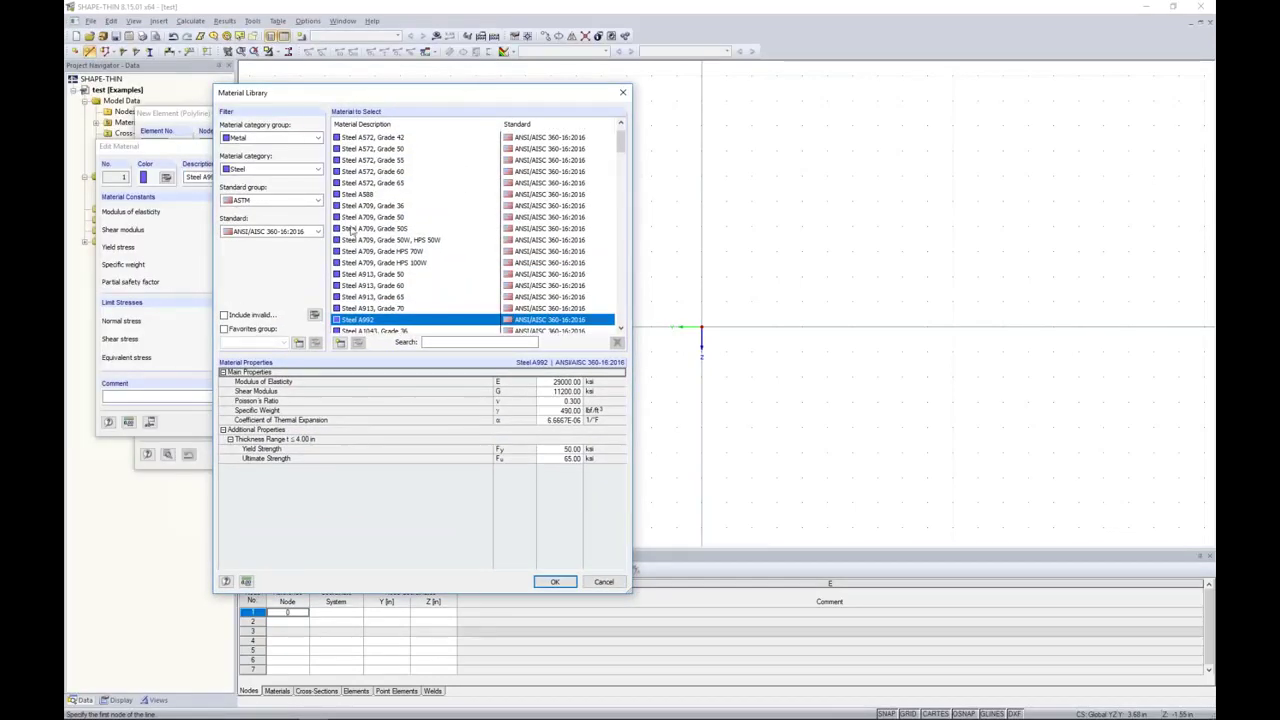
{"action": "left_click", "coordinate": [279, 170]}
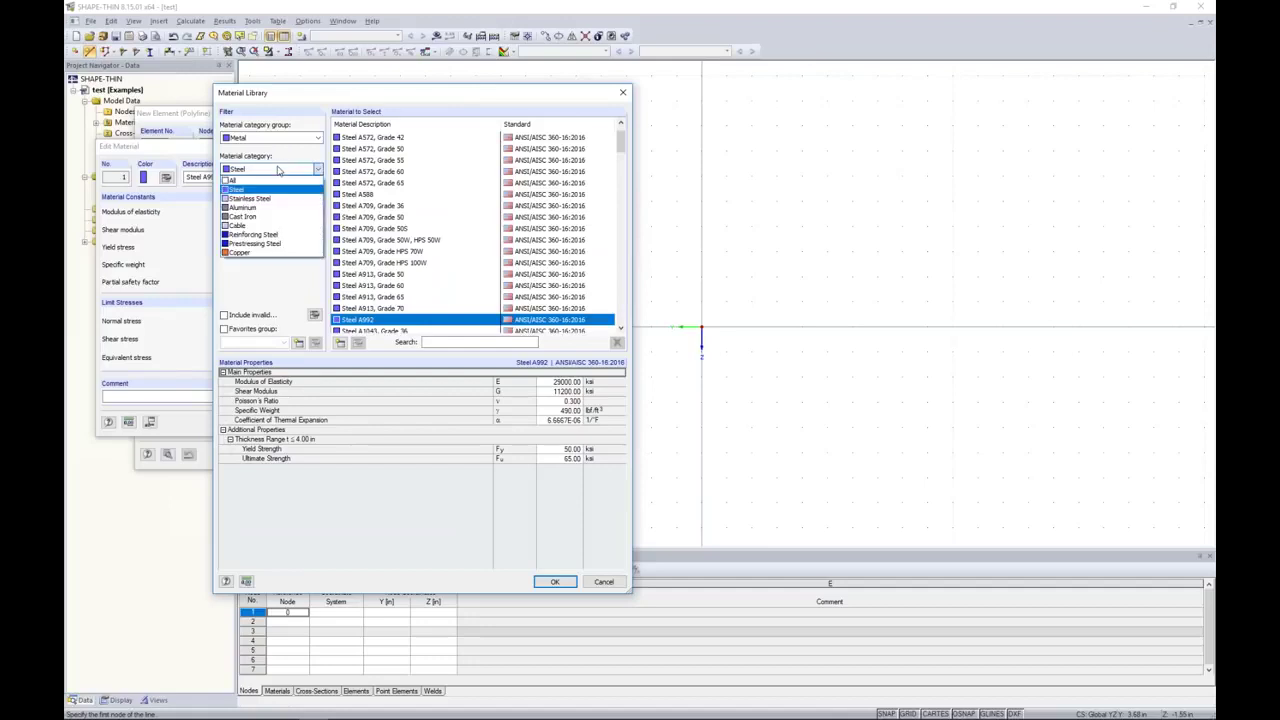
{"action": "left_click", "coordinate": [263, 207]}
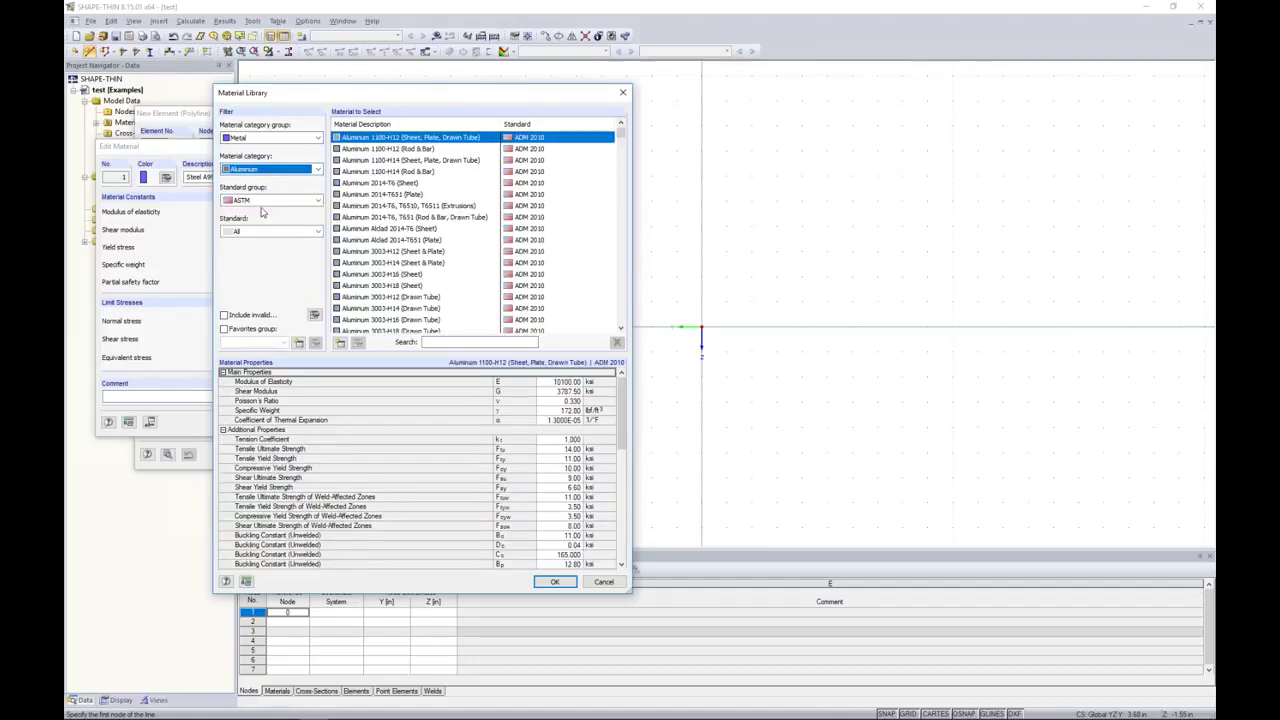
{"action": "left_click", "coordinate": [270, 200]}
{"action": "left_click", "coordinate": [255, 225]}
{"action": "left_click", "coordinate": [258, 231]}
{"action": "left_click", "coordinate": [241, 251]}
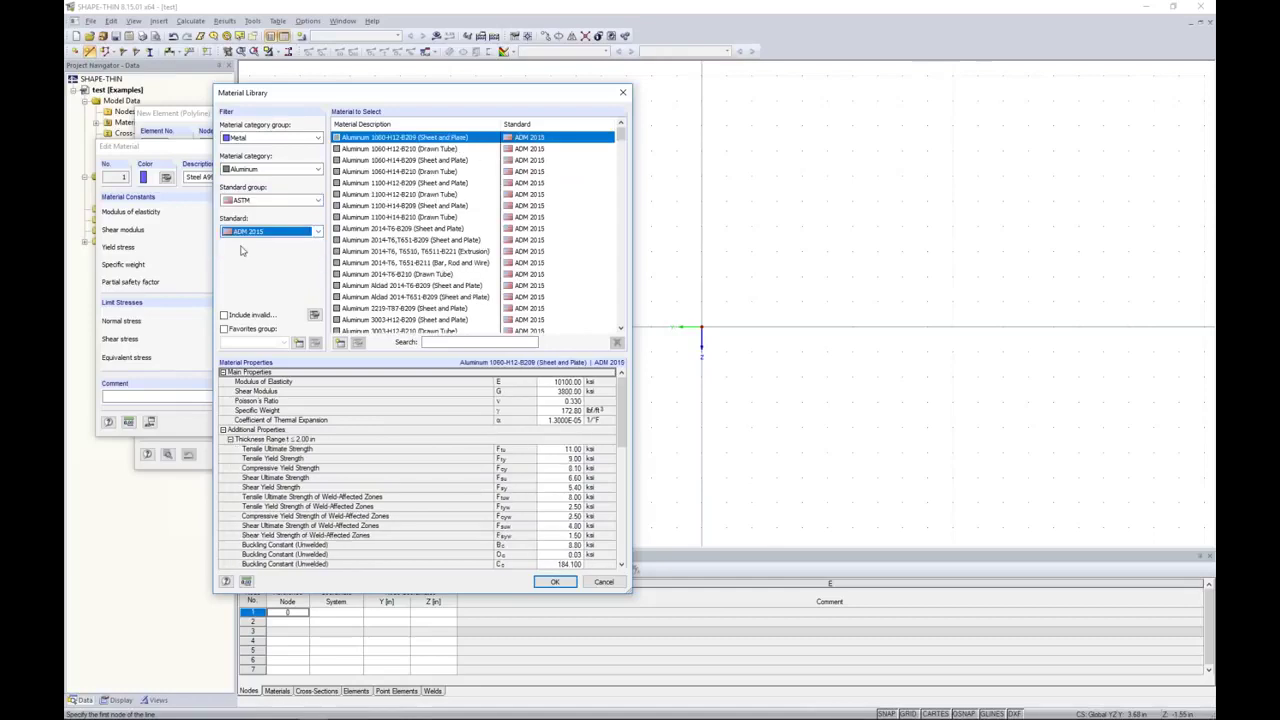
Assign Aluminum 2014-T6, T6510, T6511-B221 (Extrusion) as the element's material
{"action": "left_click_drag", "start_coordinate": [623, 146], "coordinate": [602, 130]}
{"action": "left_click", "coordinate": [438, 252]}
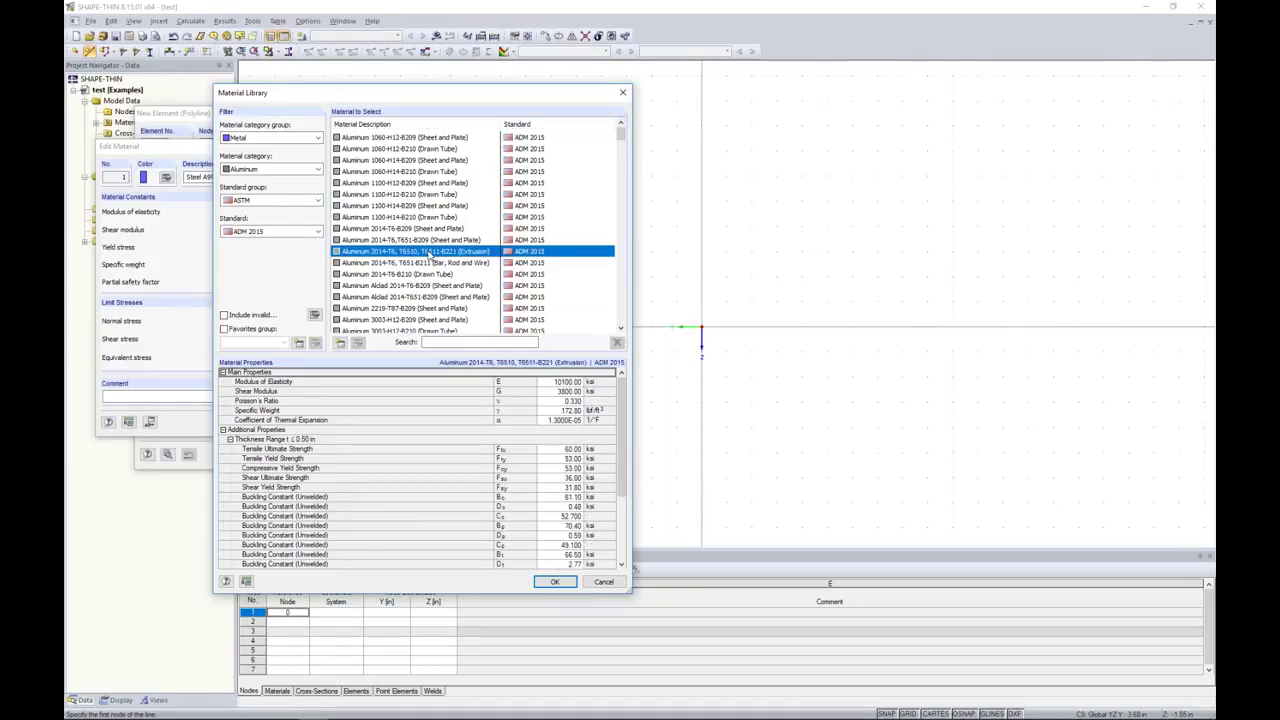
{"action": "scroll", "coordinate": [560, 520], "scroll_direction": "down", "scroll_amount": 4}
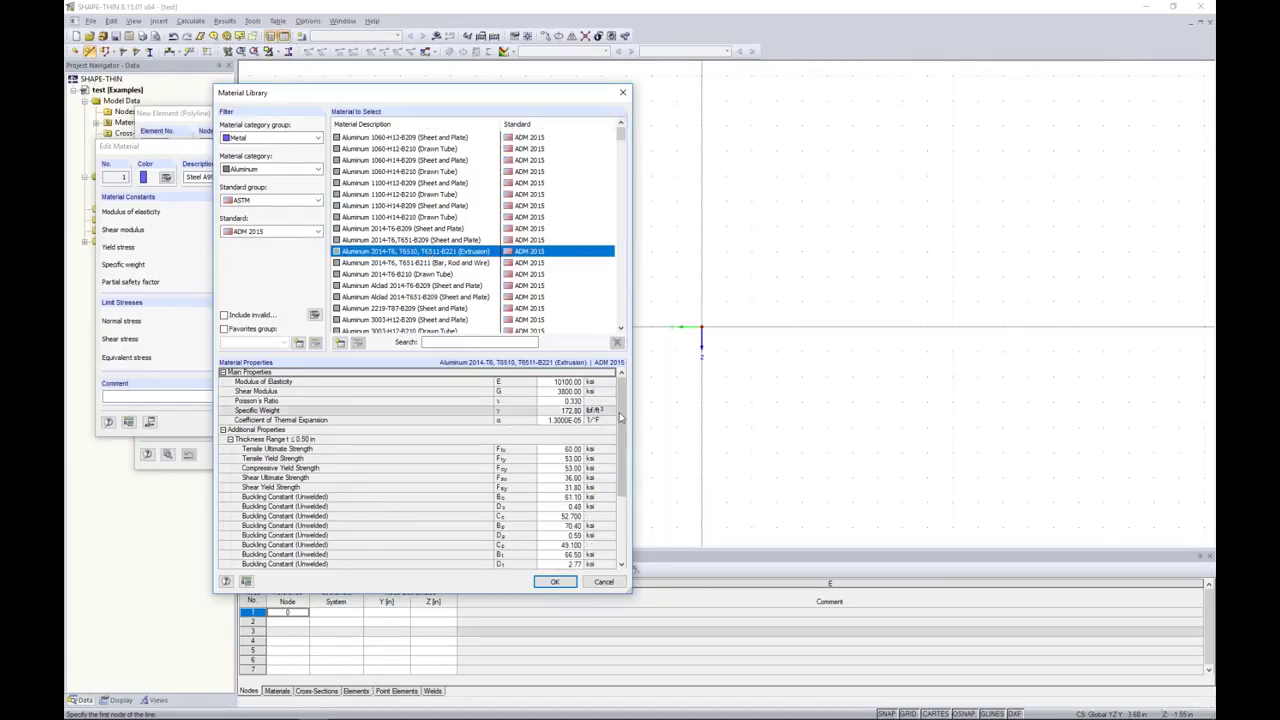
{"action": "left_click", "coordinate": [554, 581]}
{"action": "left_click", "coordinate": [288, 423]}
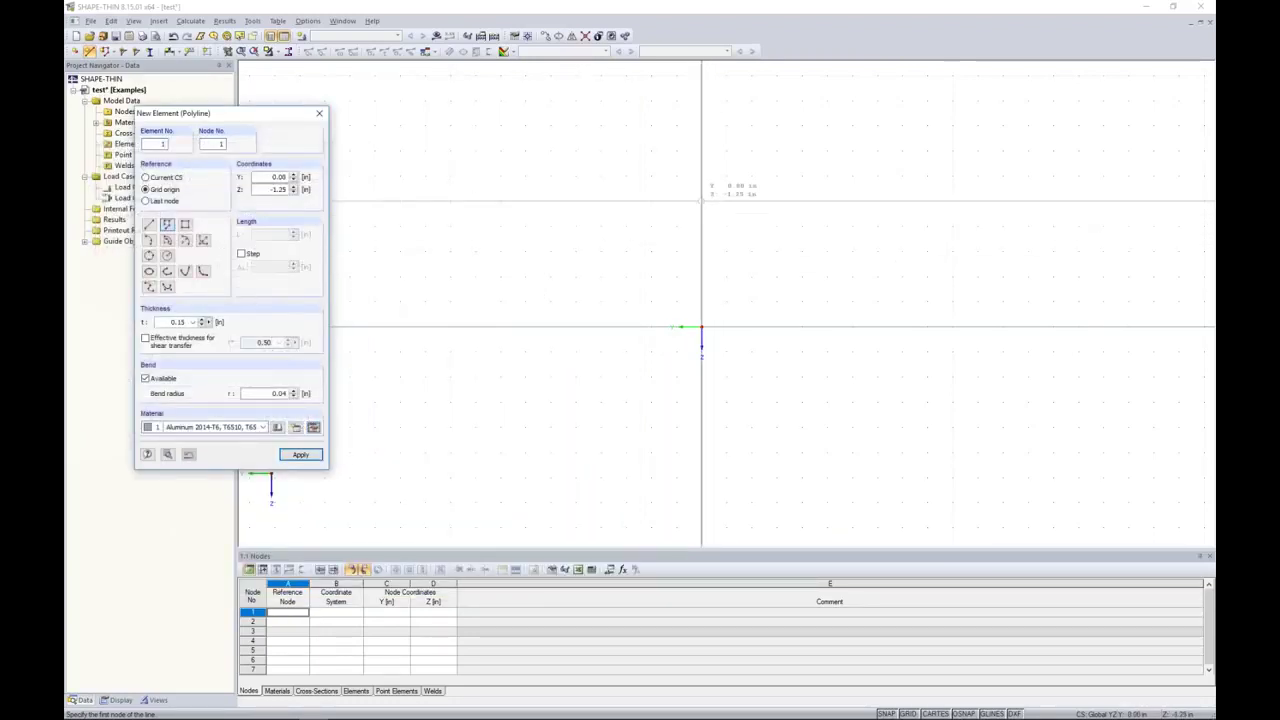
Draw the inner profile half through Y/Z points (0.00, -1.50), (1.00, -1.50), (1.00, -0.25) and (0.75, -0.25) in
{"action": "scroll", "coordinate": [694, 250], "scroll_direction": "up", "scroll_amount": 2}
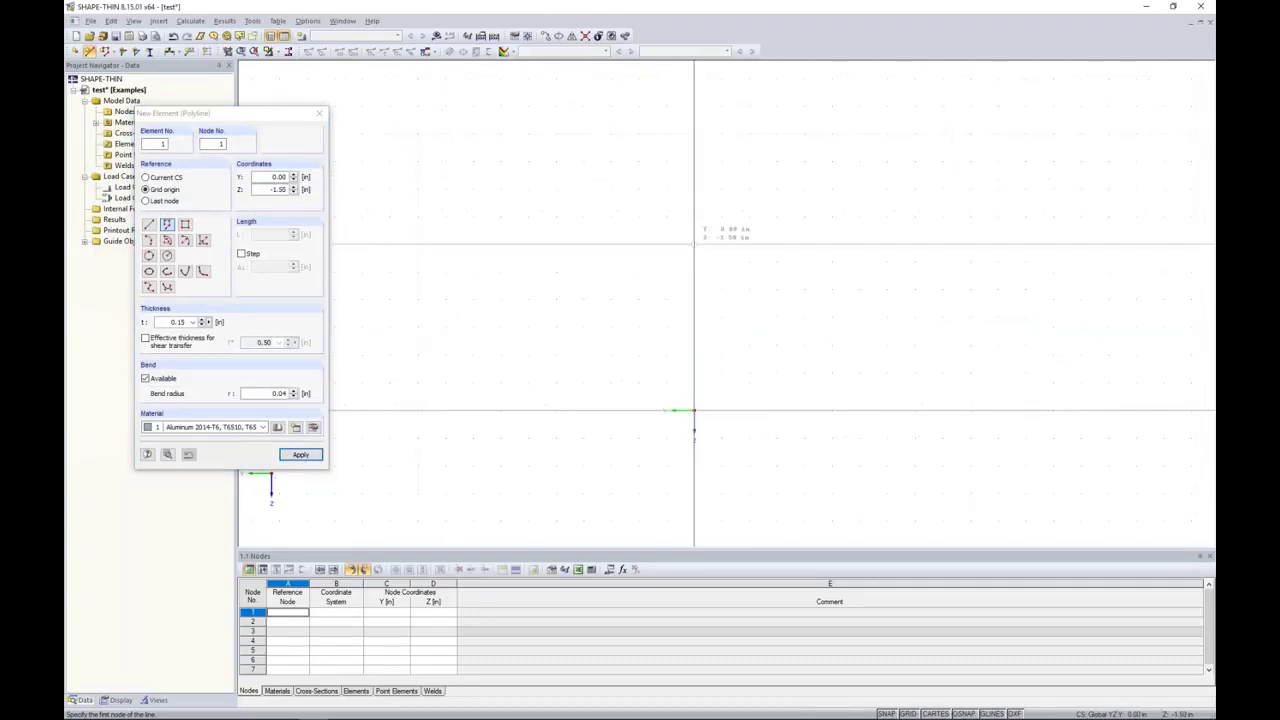
{"action": "left_click", "coordinate": [694, 244]}
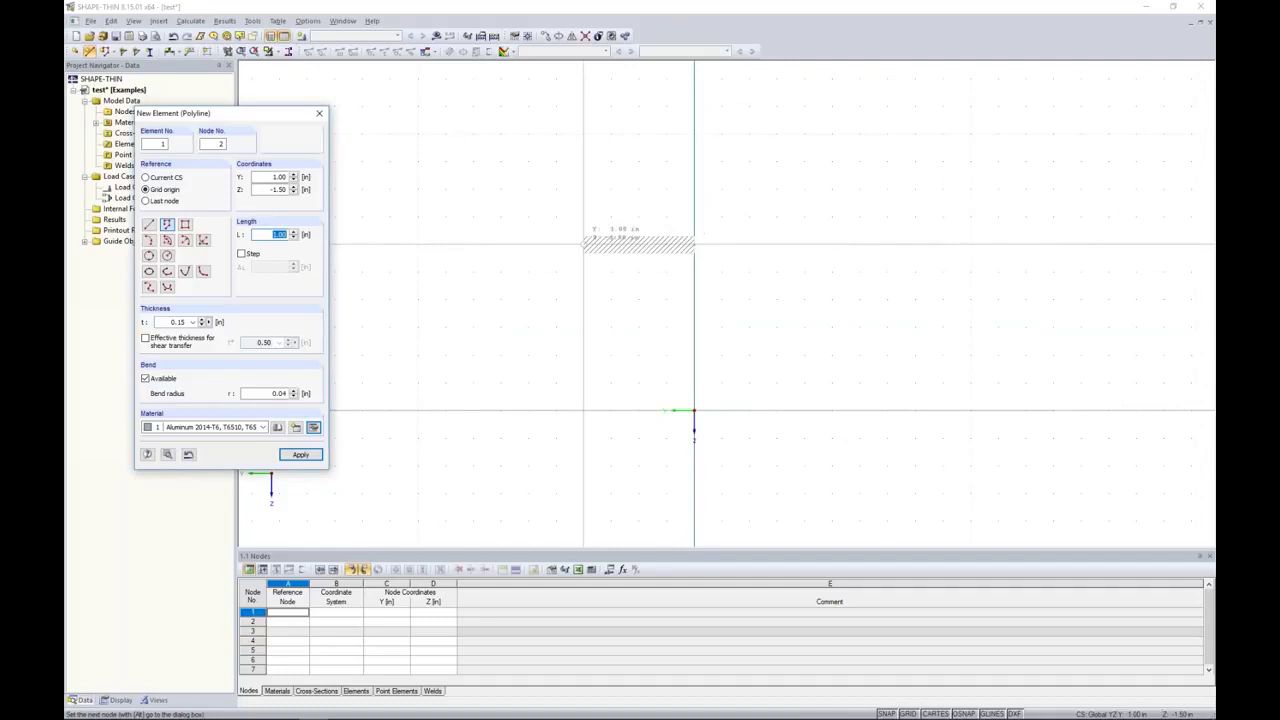
{"action": "left_click", "coordinate": [584, 244]}
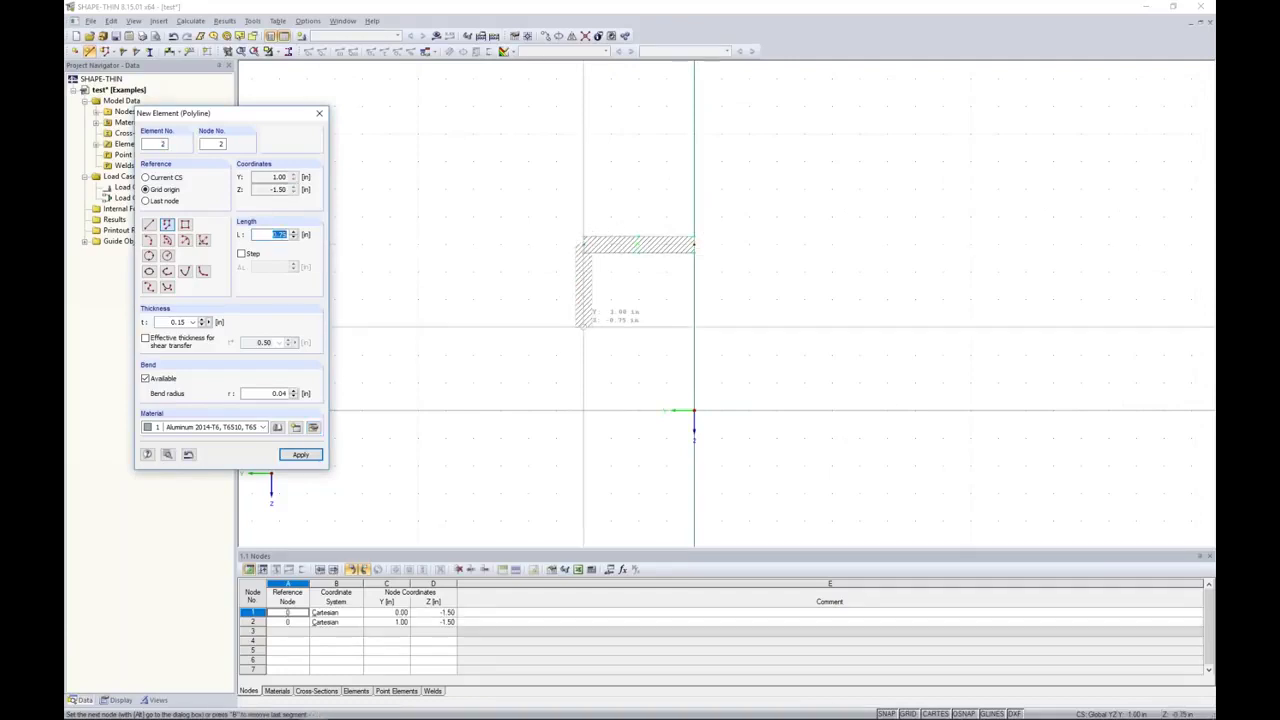
{"action": "left_click", "coordinate": [584, 382]}
{"action": "left_click", "coordinate": [611, 382]}
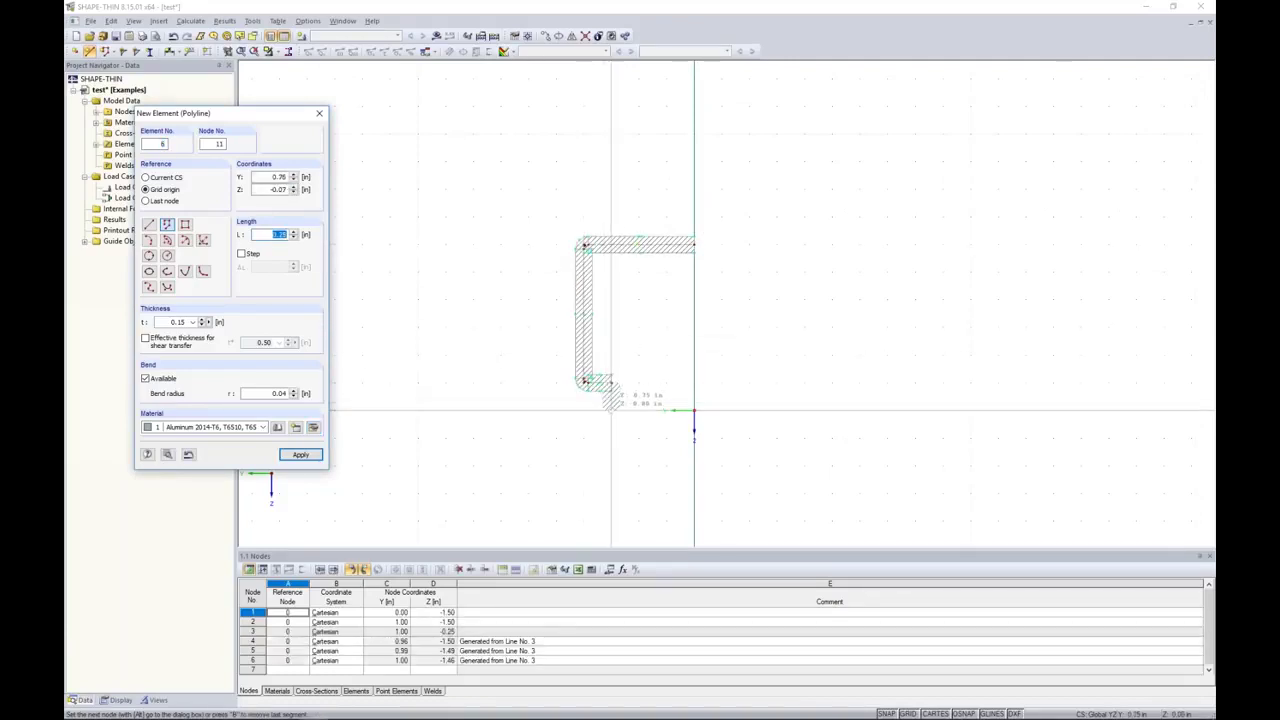
Continue the polyline through (0.75, 0.00) and (2.00, 0.00) in, up the outer side and back to the vertical axis, and end it
{"action": "left_click", "coordinate": [472, 410]}
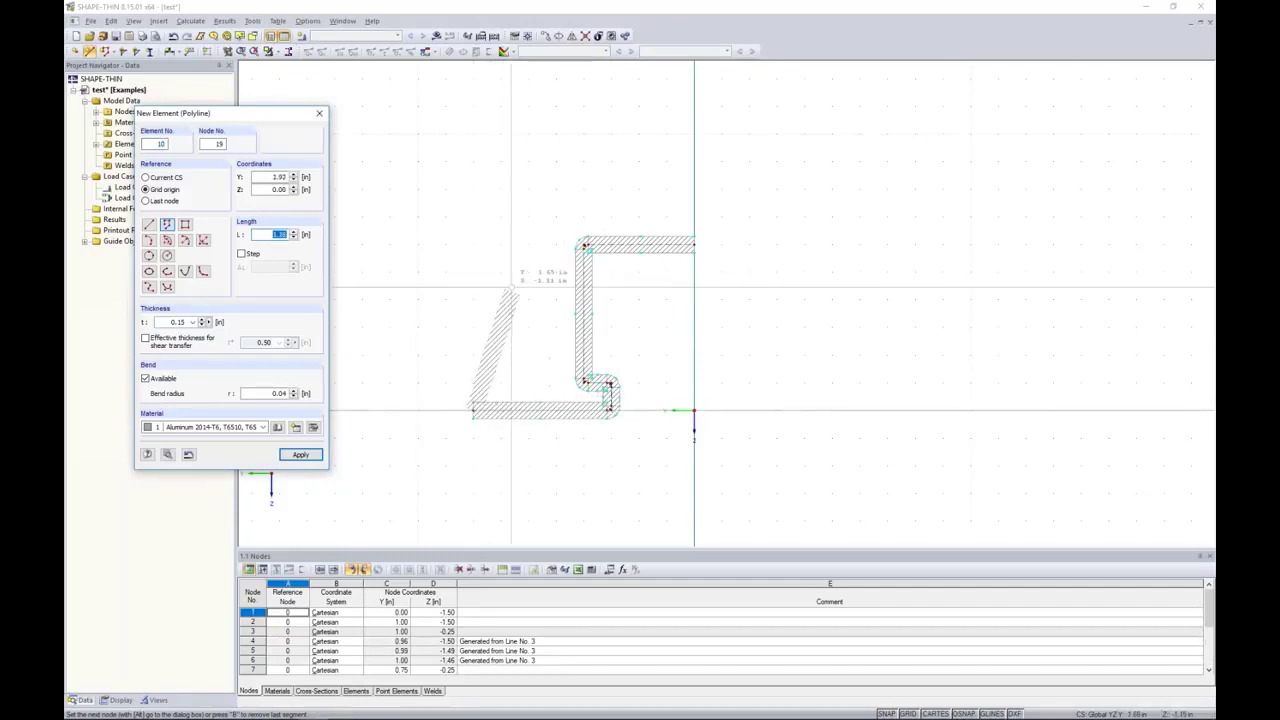
{"action": "left_click", "coordinate": [472, 187]}
{"action": "left_click", "coordinate": [694, 187]}
{"action": "key", "text": "Escape"}
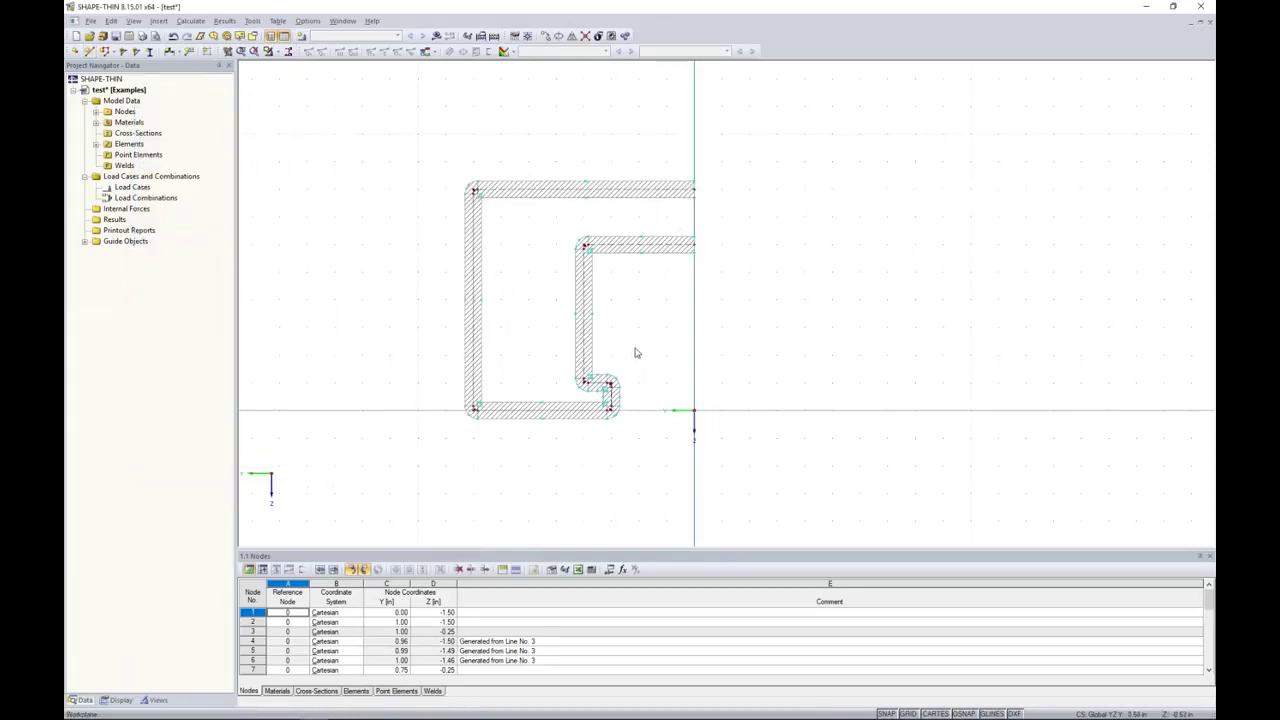
Mirror a copy of the whole half profile about the Z-parallel axis through Y 0.00, Z 0.00
{"action": "left_click_drag", "start_coordinate": [749, 487], "coordinate": [431, 146]}
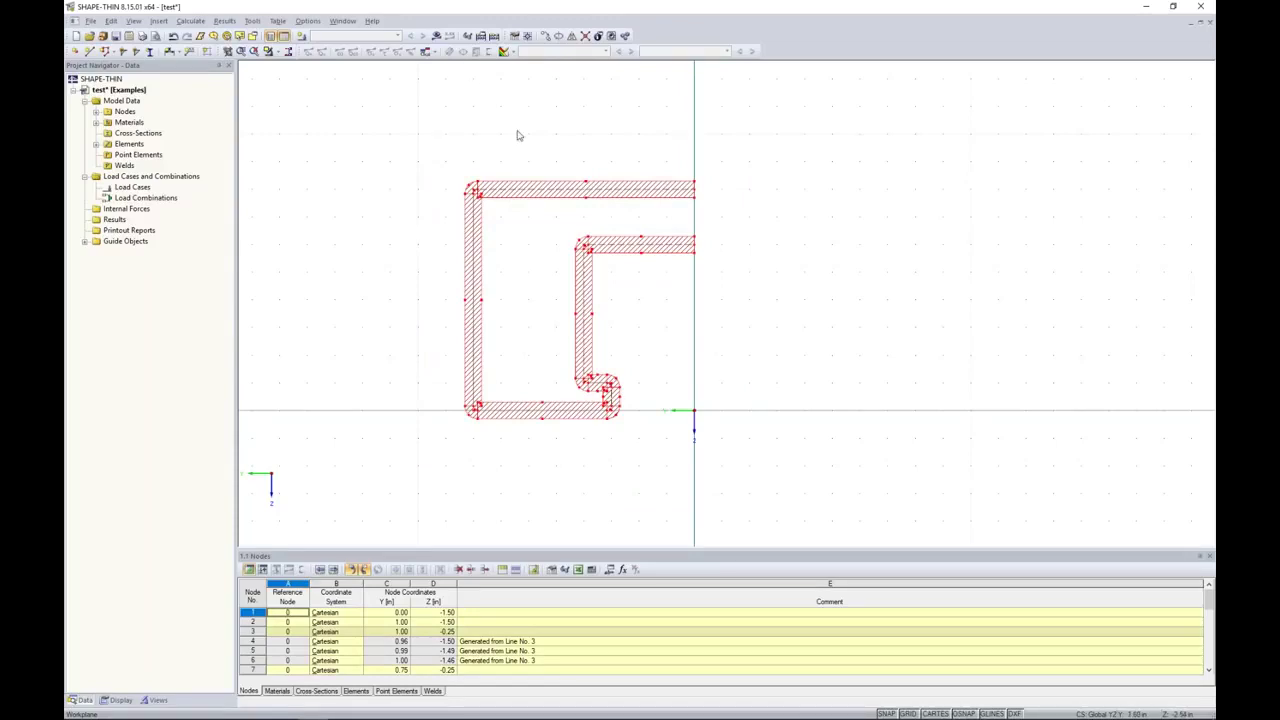
{"action": "left_click", "coordinate": [571, 37]}
{"action": "left_click_drag", "start_coordinate": [609, 217], "coordinate": [791, 183]}
{"action": "left_click", "coordinate": [628, 211]}
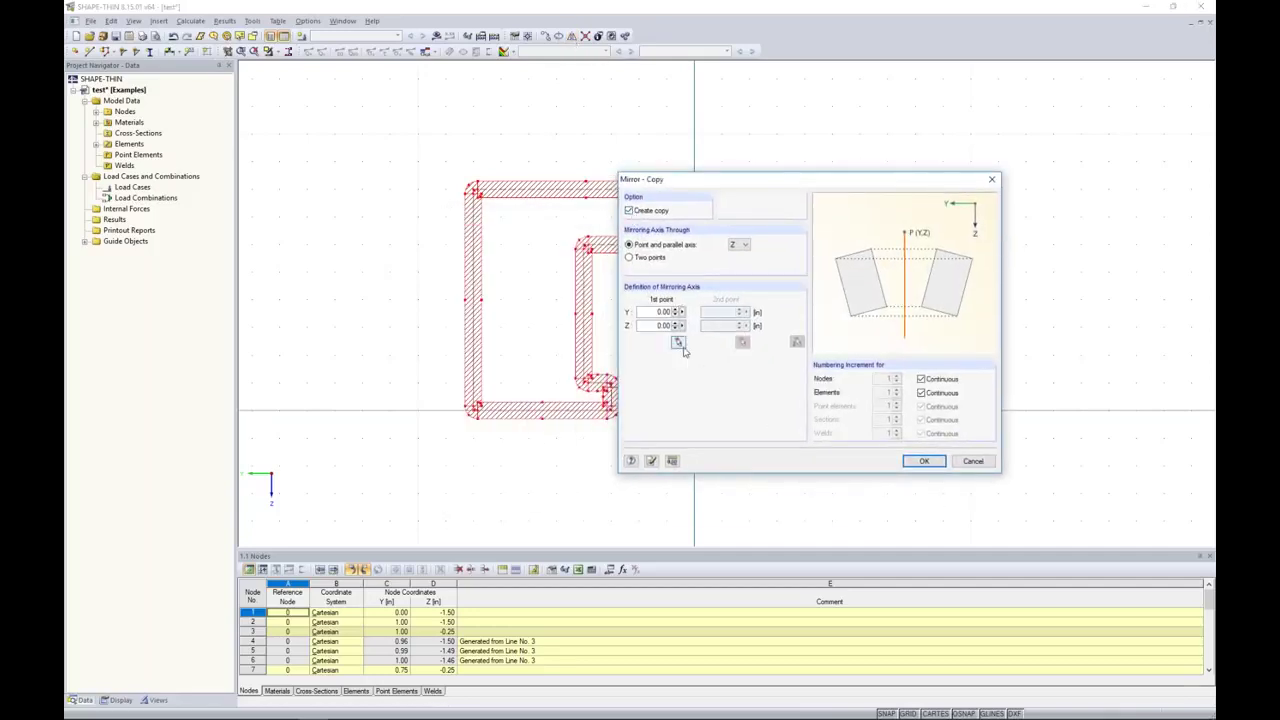
{"action": "left_click", "coordinate": [924, 461]}
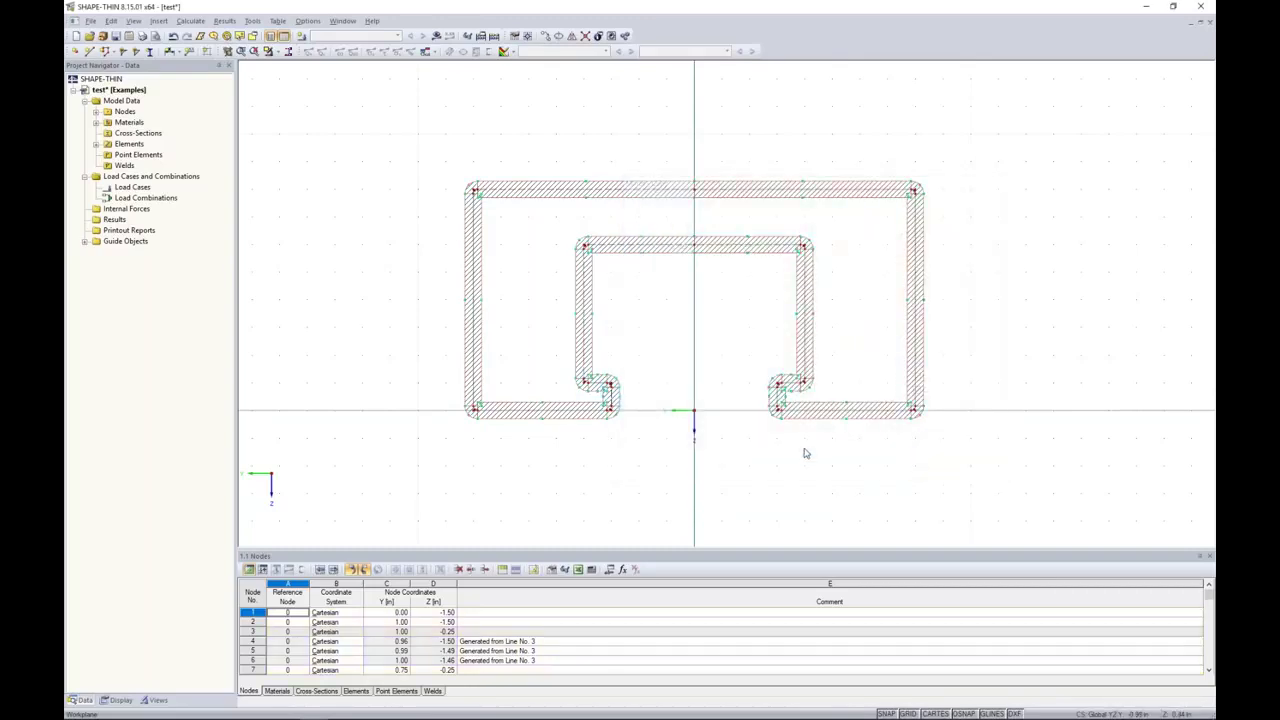
{"action": "left_click", "coordinate": [743, 414]}
Enlarge the data table, show the materials and examine the aluminum's yield and ultimate strengths in the material library
{"action": "middle_click_drag", "start_coordinate": [620, 491], "coordinate": [615, 410]}
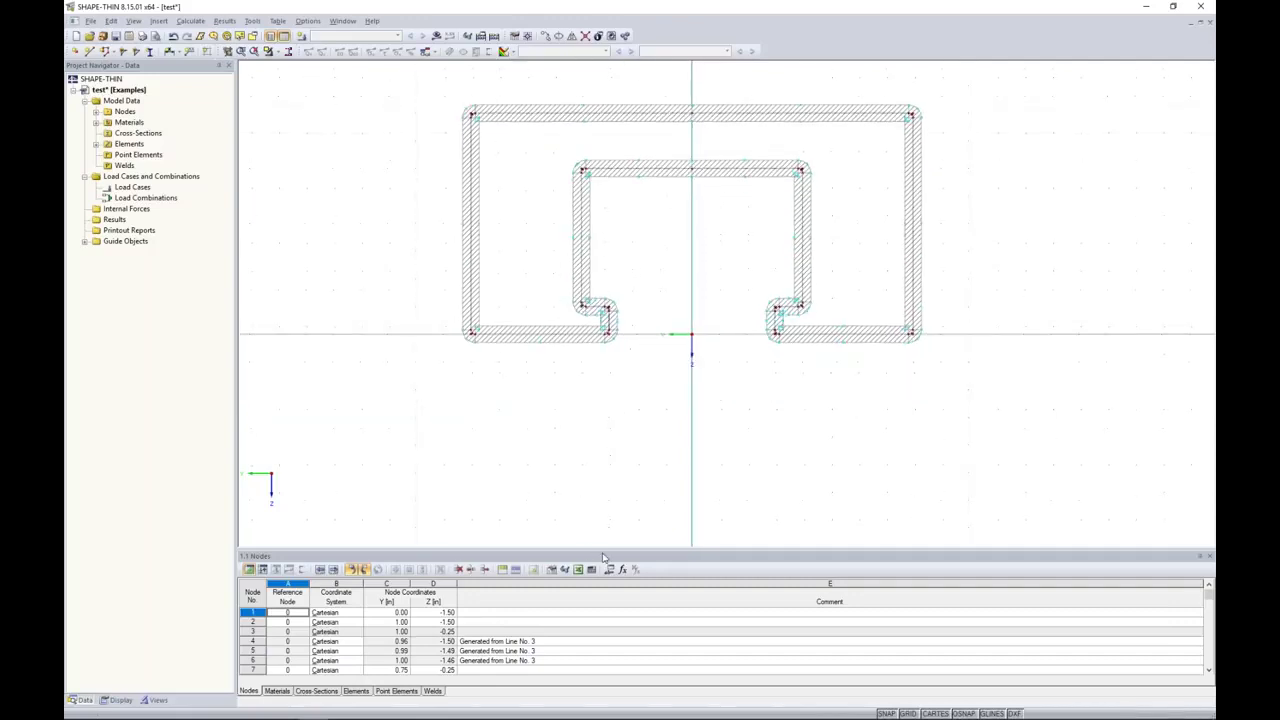
{"action": "left_click_drag", "start_coordinate": [606, 549], "coordinate": [614, 441]}
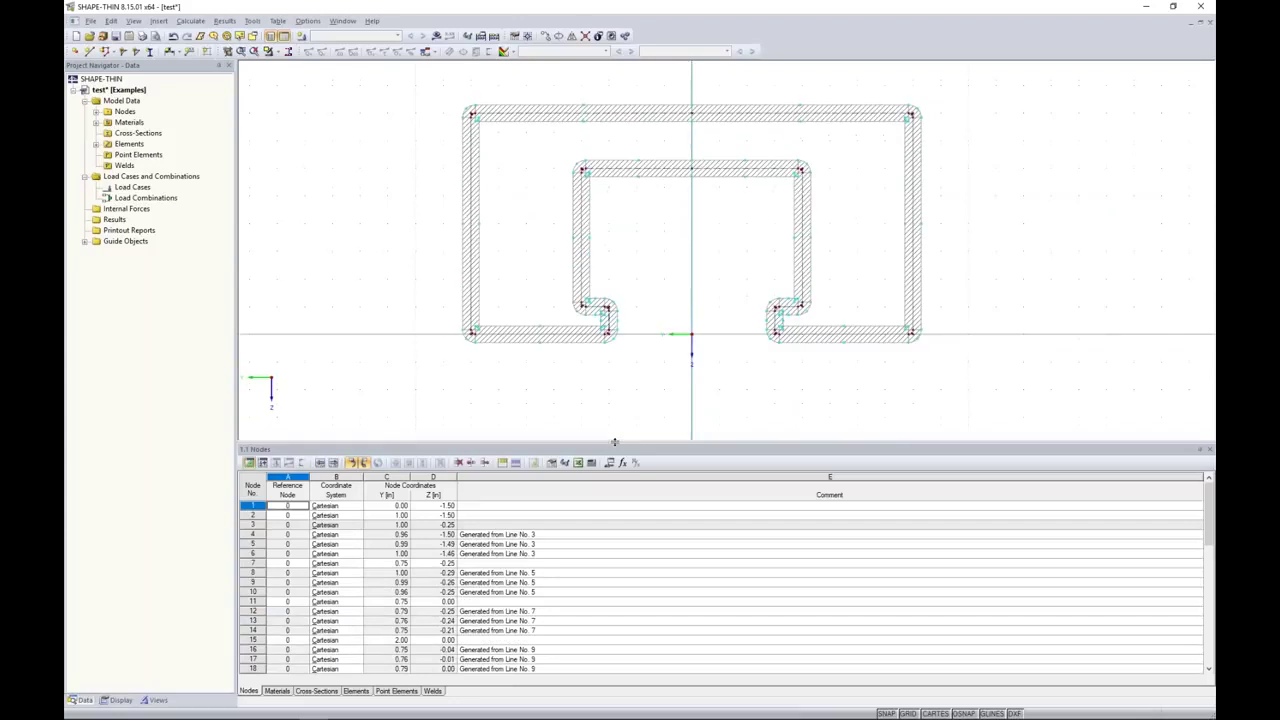
{"action": "left_click", "coordinate": [281, 692]}
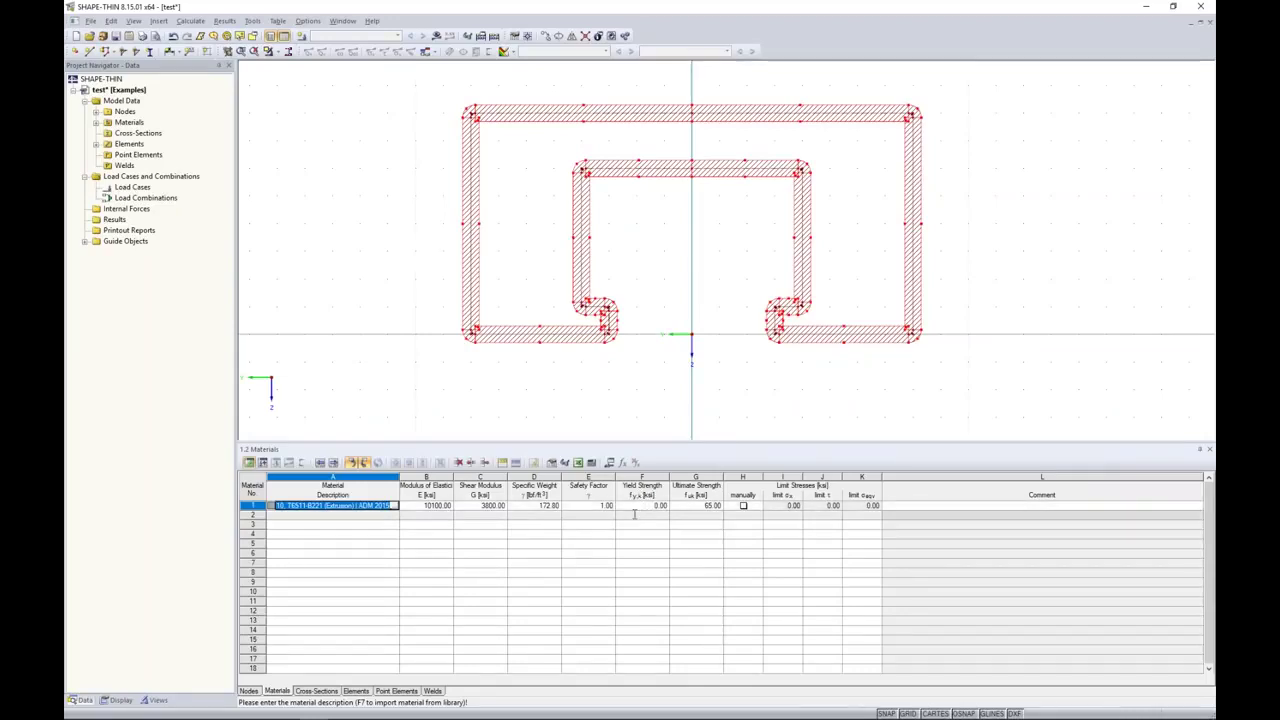
{"action": "left_click", "coordinate": [397, 507]}
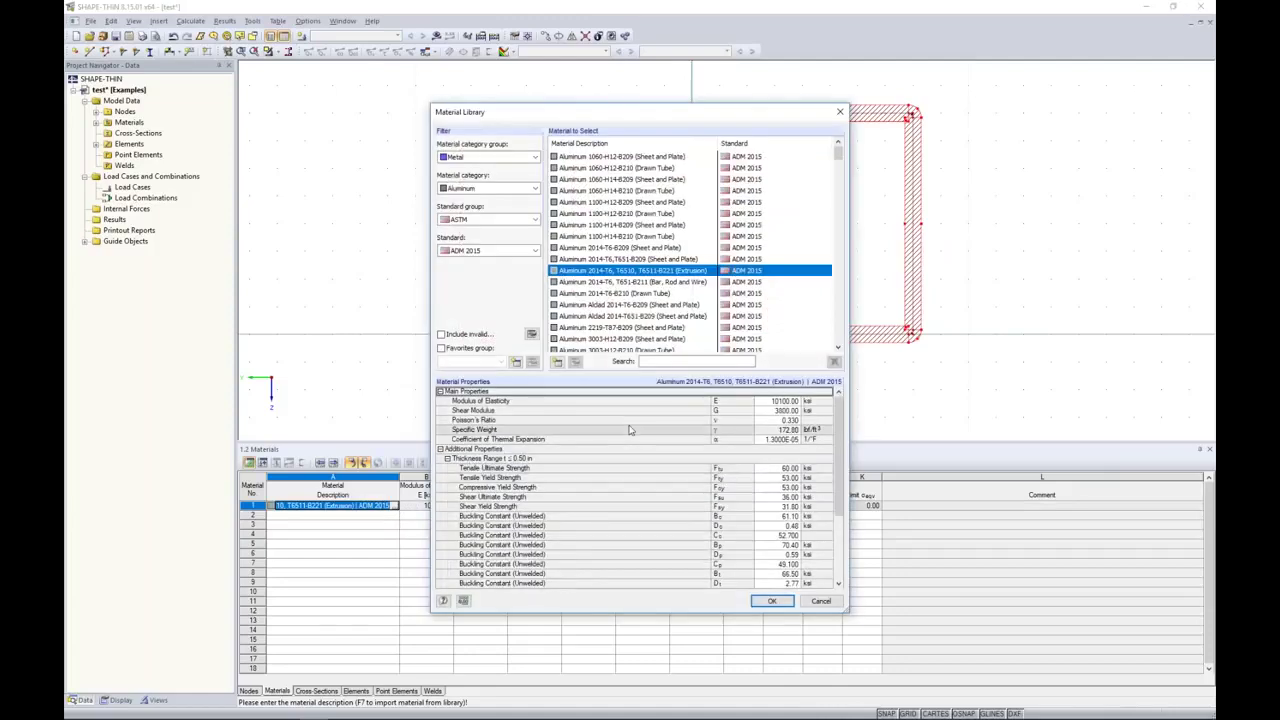
{"action": "scroll", "coordinate": [590, 435], "scroll_direction": "down", "scroll_amount": 1}
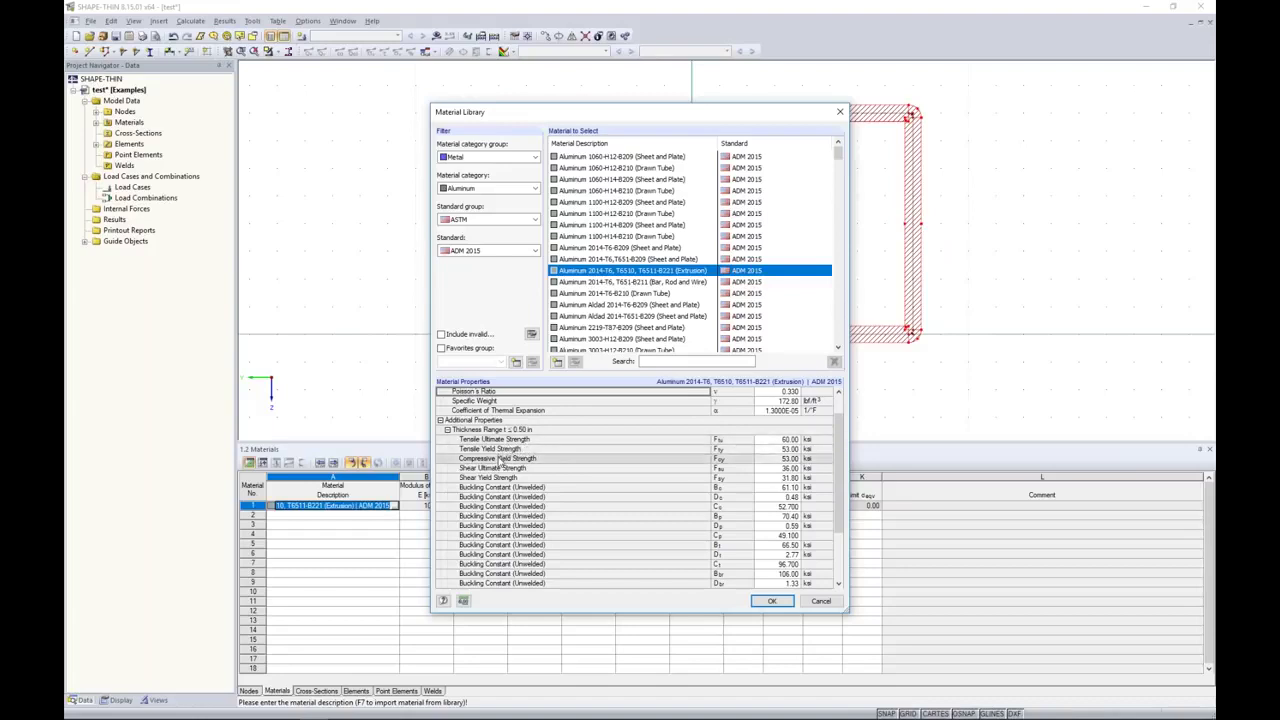
{"action": "left_click", "coordinate": [822, 602]}
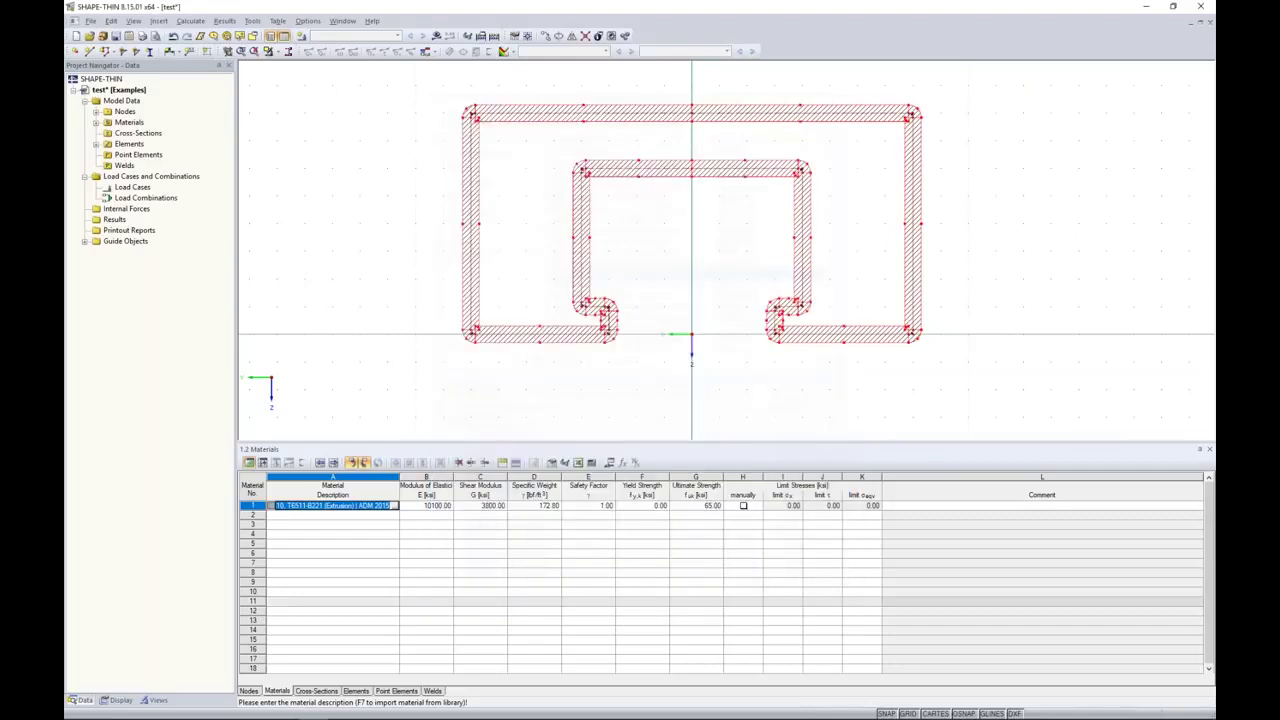
Set the aluminum material's yield strength to 35 ksi and its ultimate strength to 40 ksi
{"action": "left_click", "coordinate": [649, 506]}
{"action": "type", "text": "35"}
{"action": "key", "text": "BackSpace"}
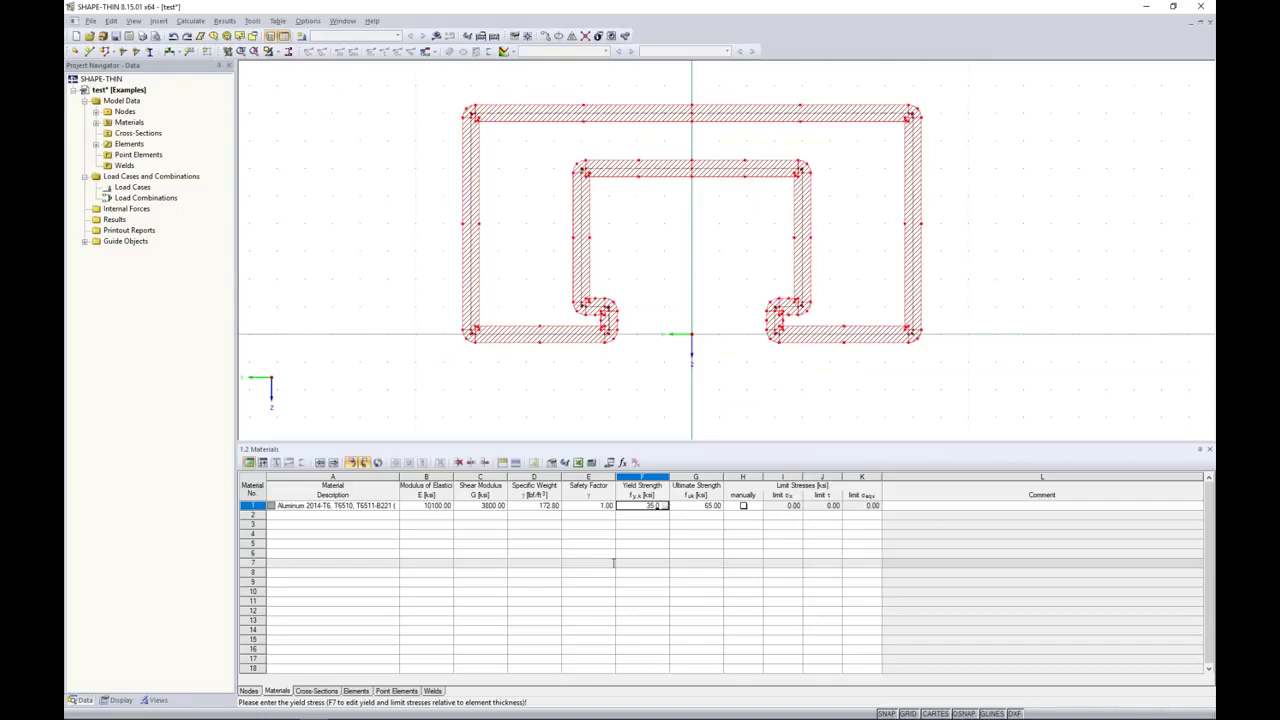
{"action": "key", "text": "Tab"}
{"action": "type", "text": "40"}
{"action": "key", "text": "Tab"}
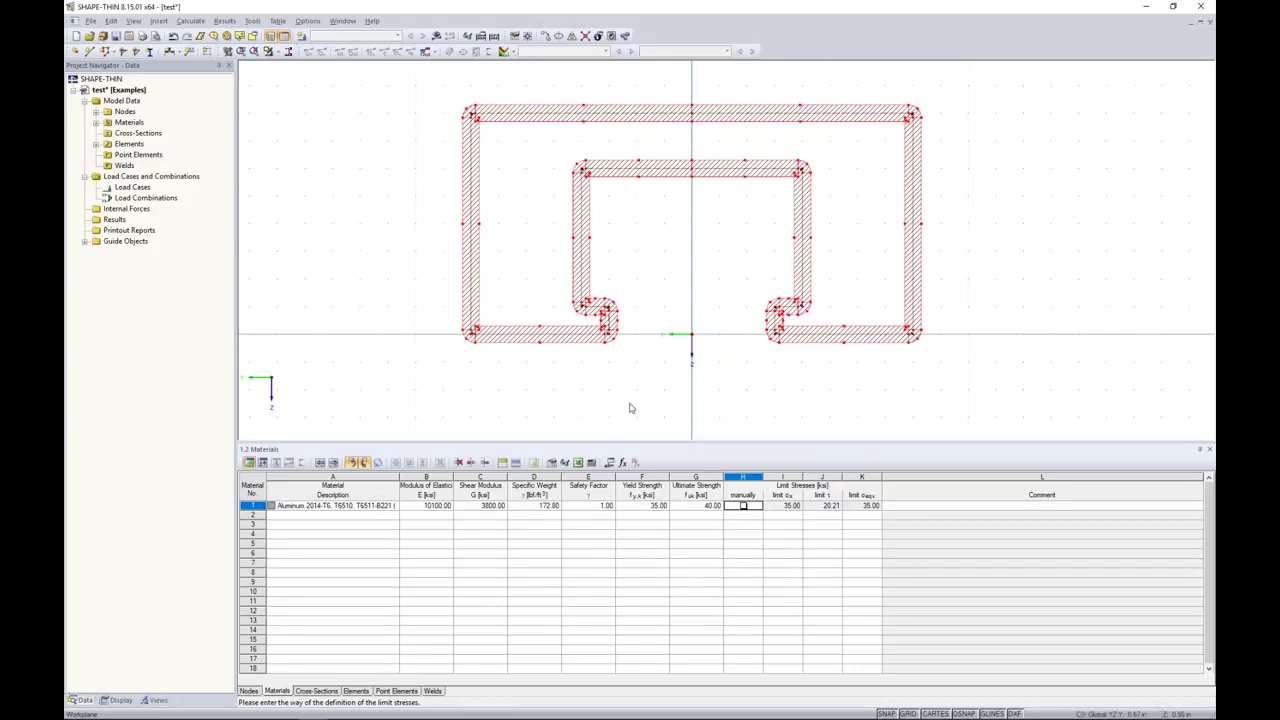
Calculate the cross-section and review the full list of resulting section properties
{"action": "left_click", "coordinate": [437, 36]}
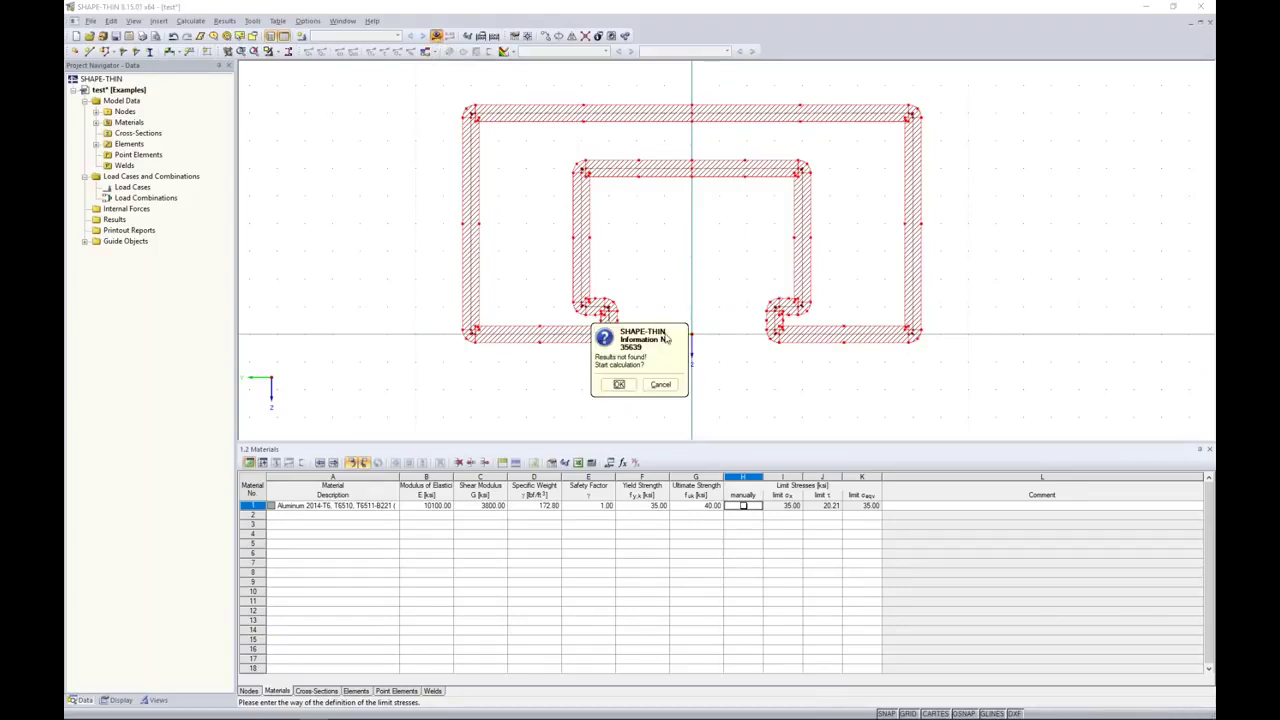
{"action": "key", "text": "Return"}
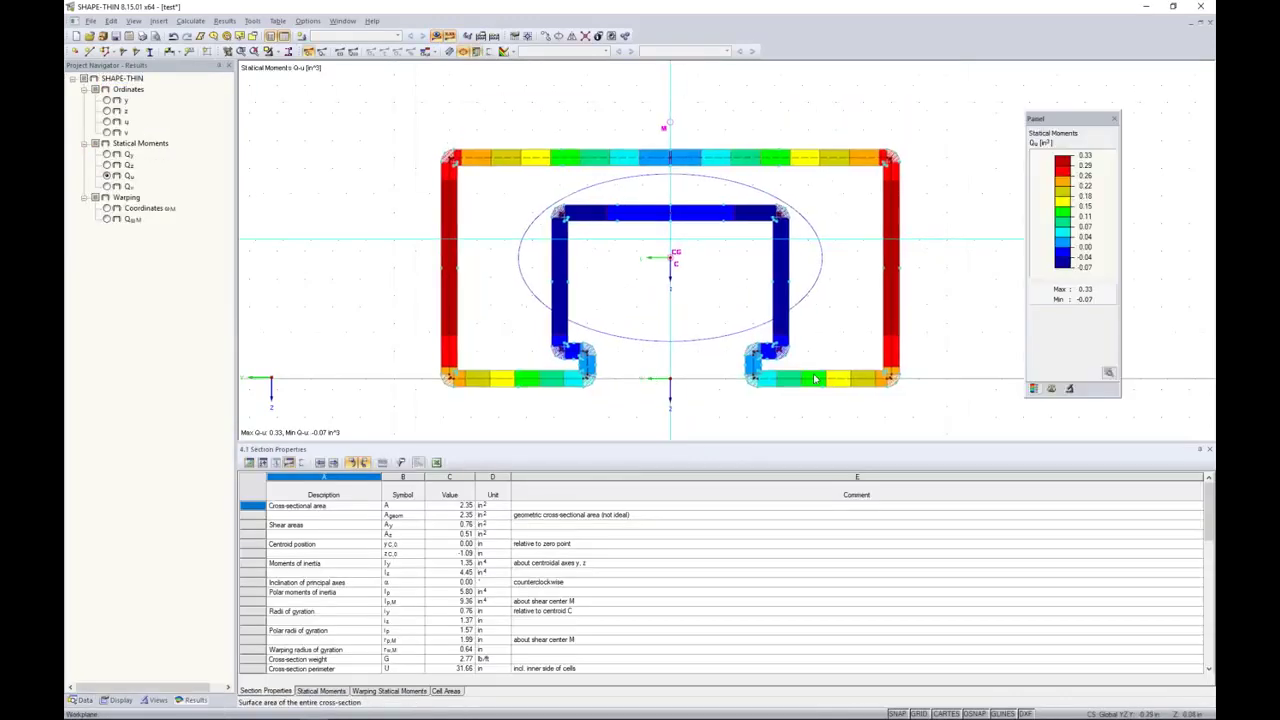
{"action": "left_click_drag", "start_coordinate": [529, 446], "coordinate": [529, 409]}
{"action": "scroll", "coordinate": [458, 510], "scroll_direction": "down", "scroll_amount": 12}
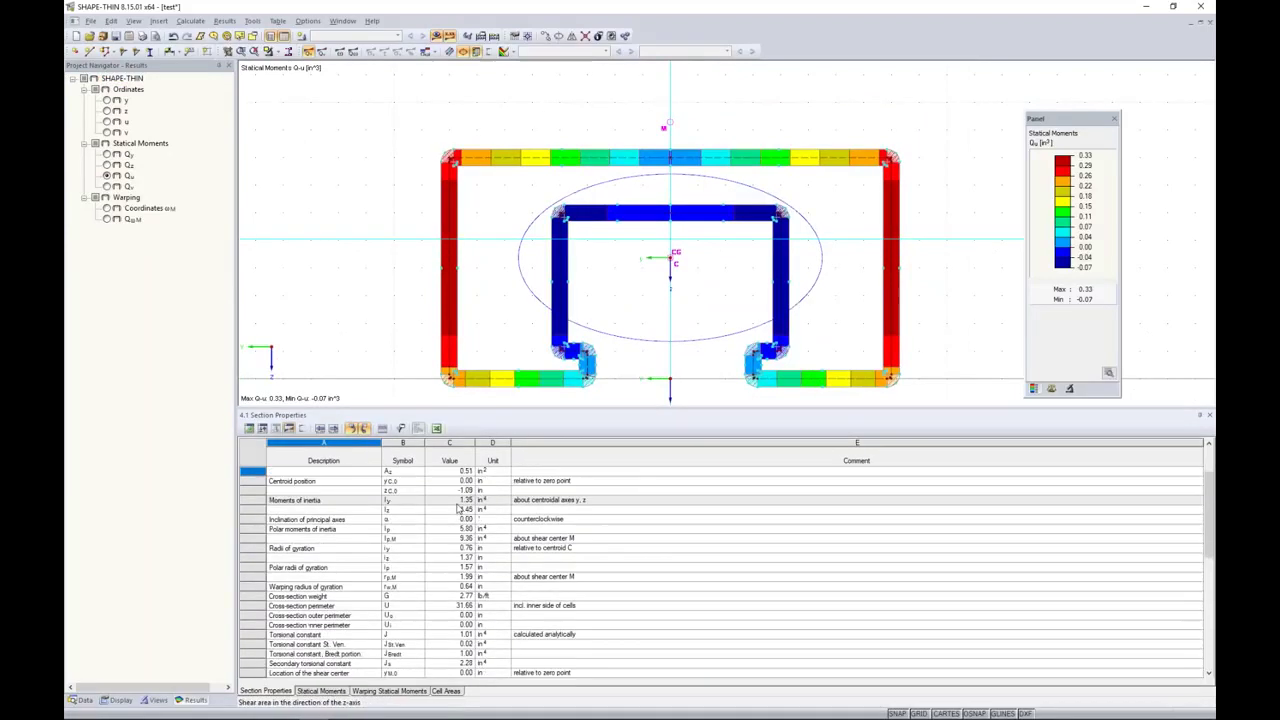
{"action": "scroll", "coordinate": [458, 510], "scroll_direction": "down", "scroll_amount": 1}
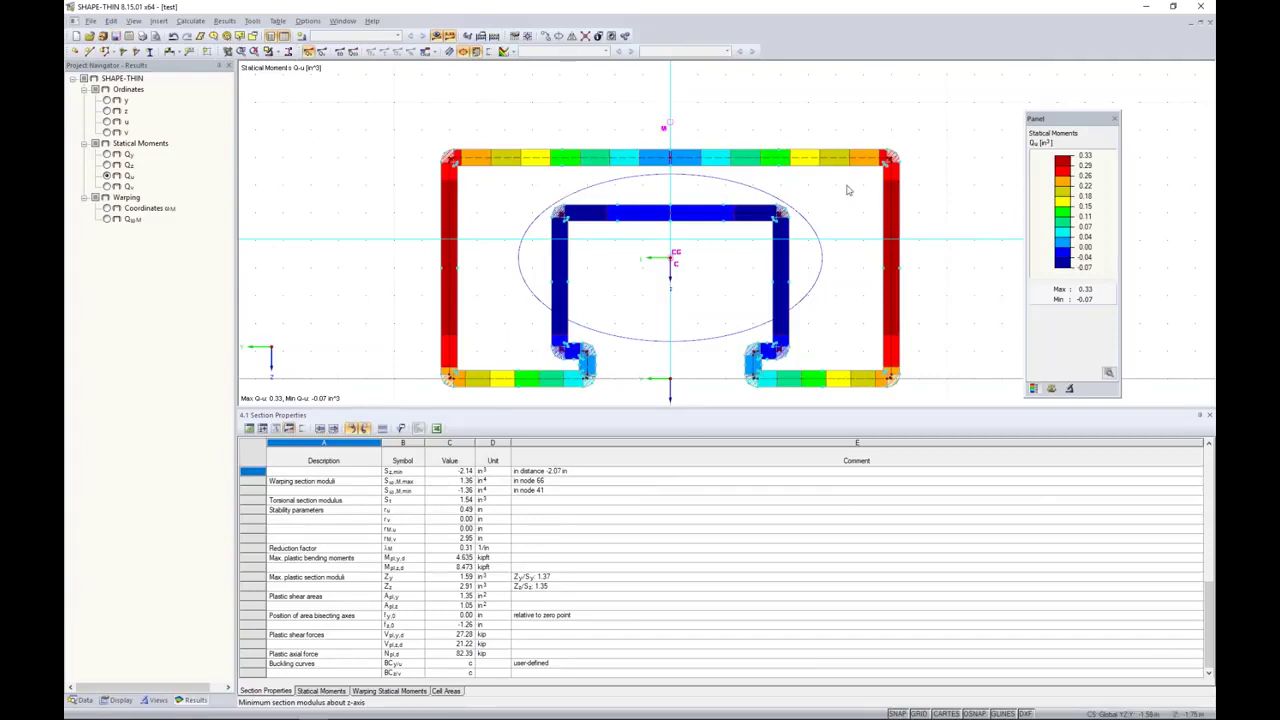
Switch to RFEM and create a 3D model named Webinar, classified to ASCE 7-16 with load combinations created automatically
{"action": "key", "text": "super+Tab"}
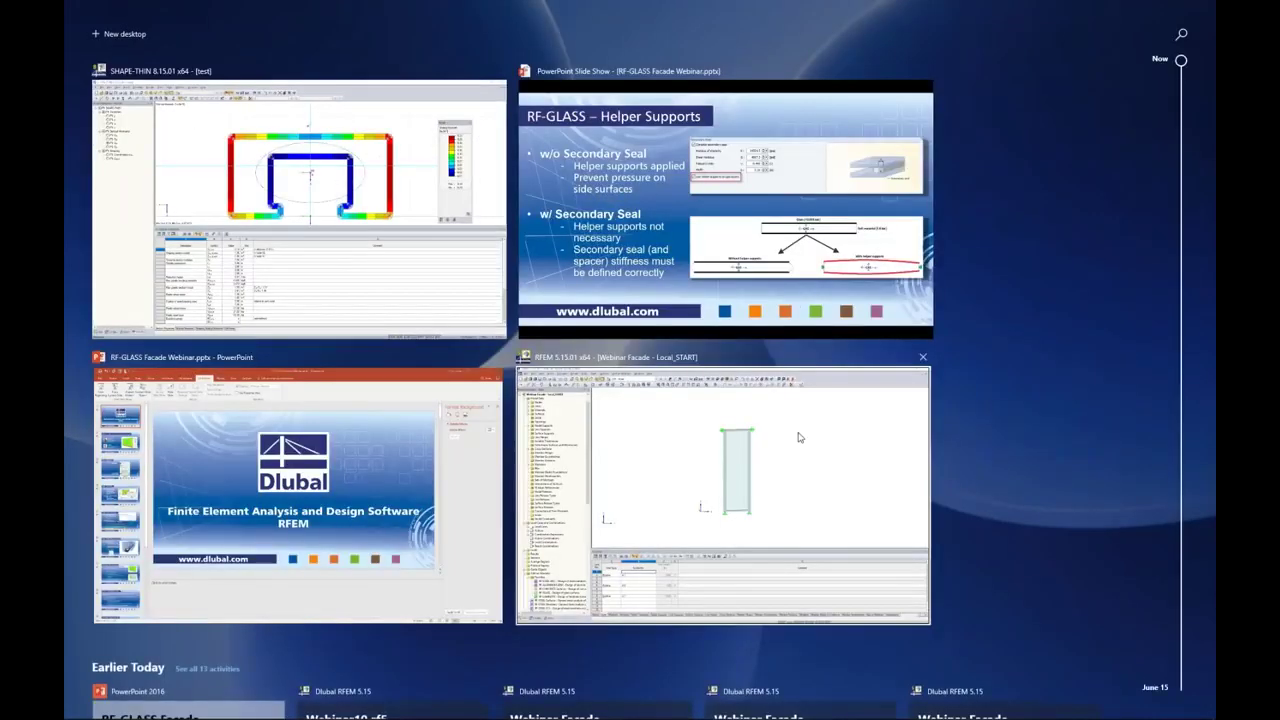
{"action": "left_click", "coordinate": [799, 437]}
{"action": "key", "text": "ctrl+n"}
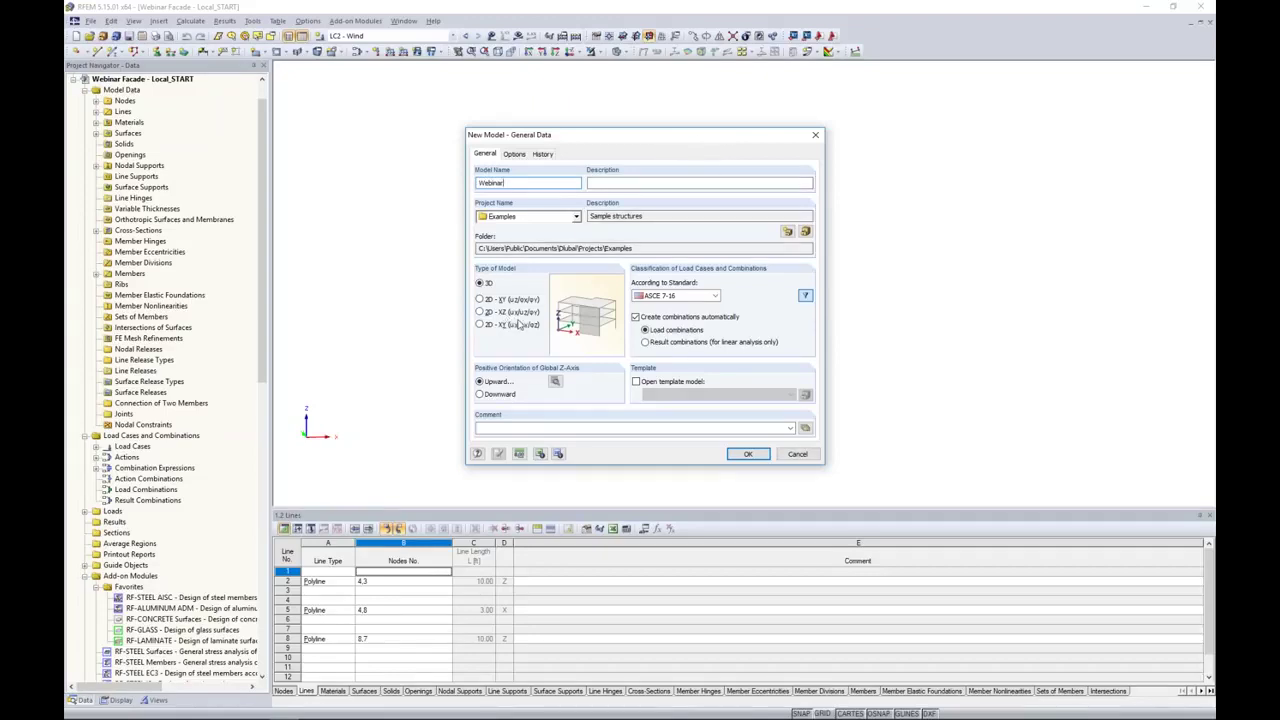
{"action": "left_click", "coordinate": [703, 297]}
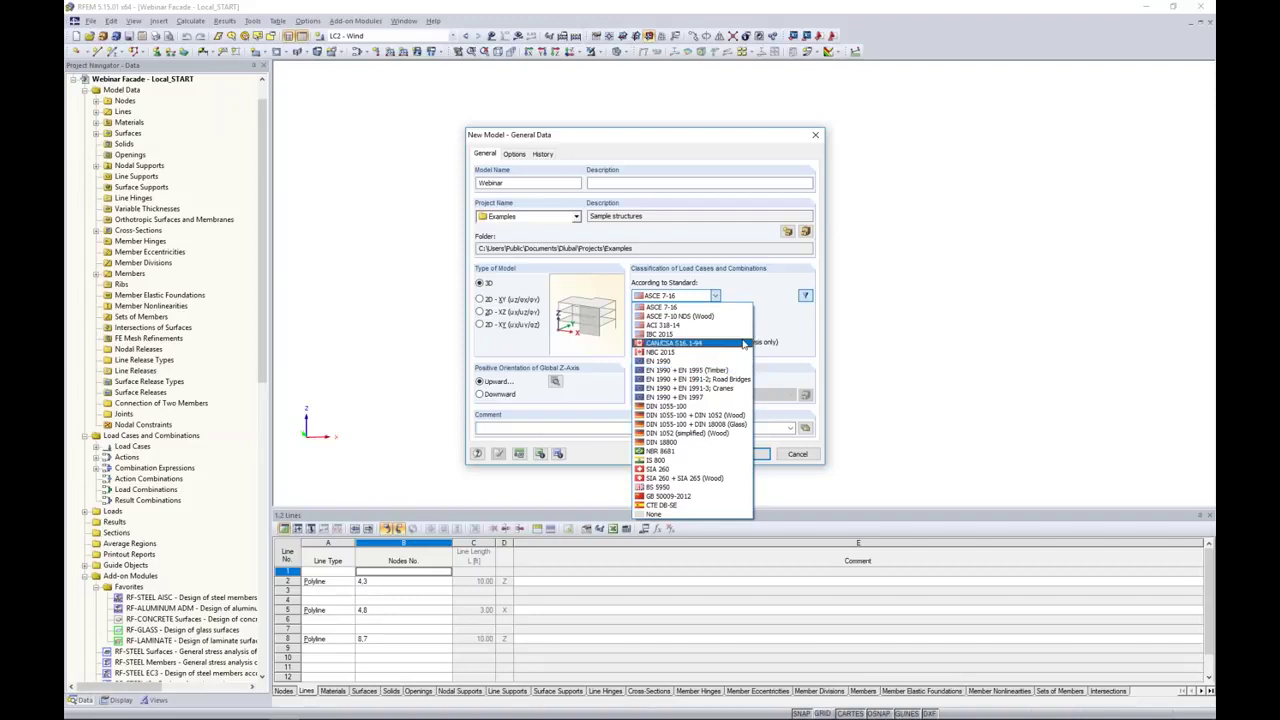
{"action": "left_click", "coordinate": [662, 307]}
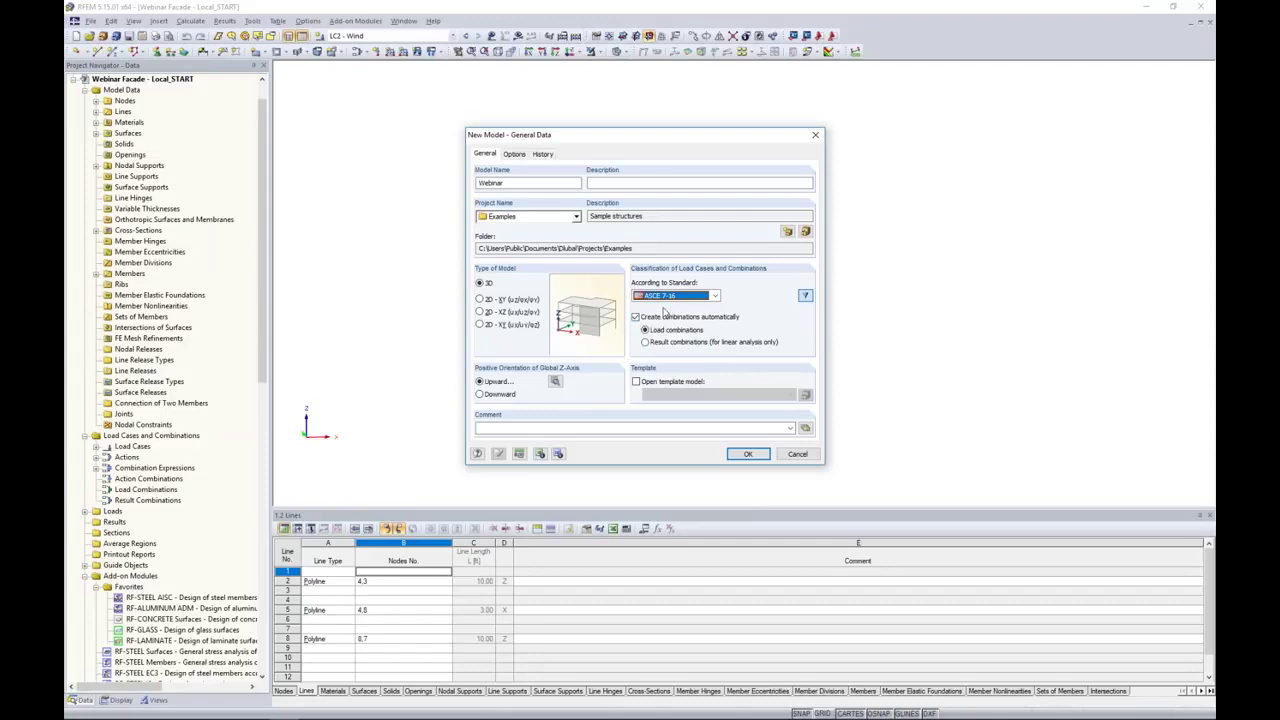
{"action": "left_click", "coordinate": [640, 317]}
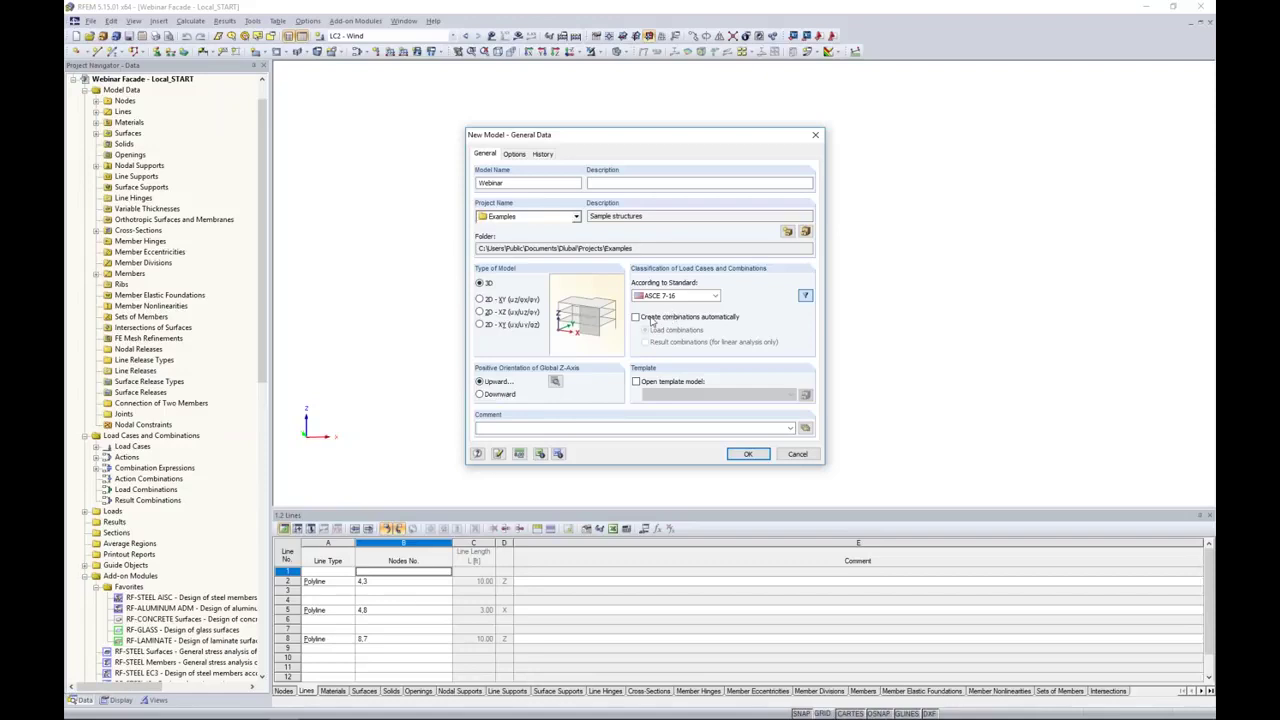
{"action": "left_click", "coordinate": [638, 318]}
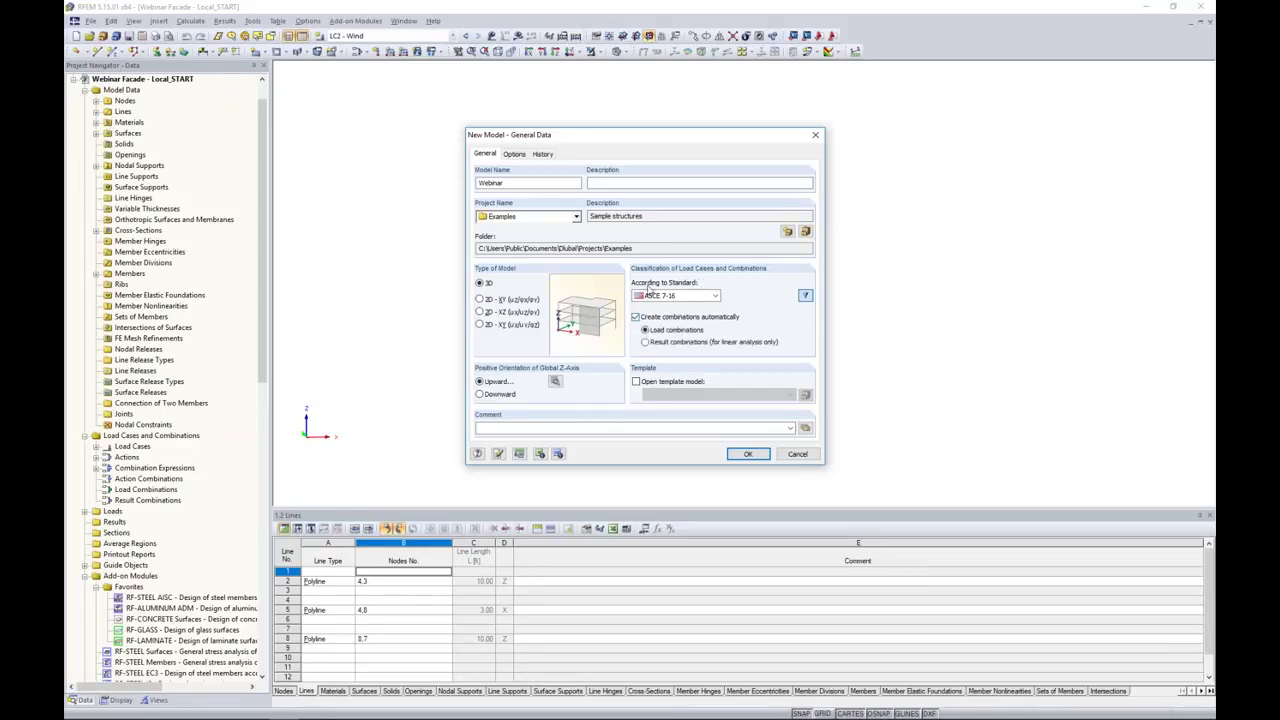
{"action": "left_click", "coordinate": [750, 454]}
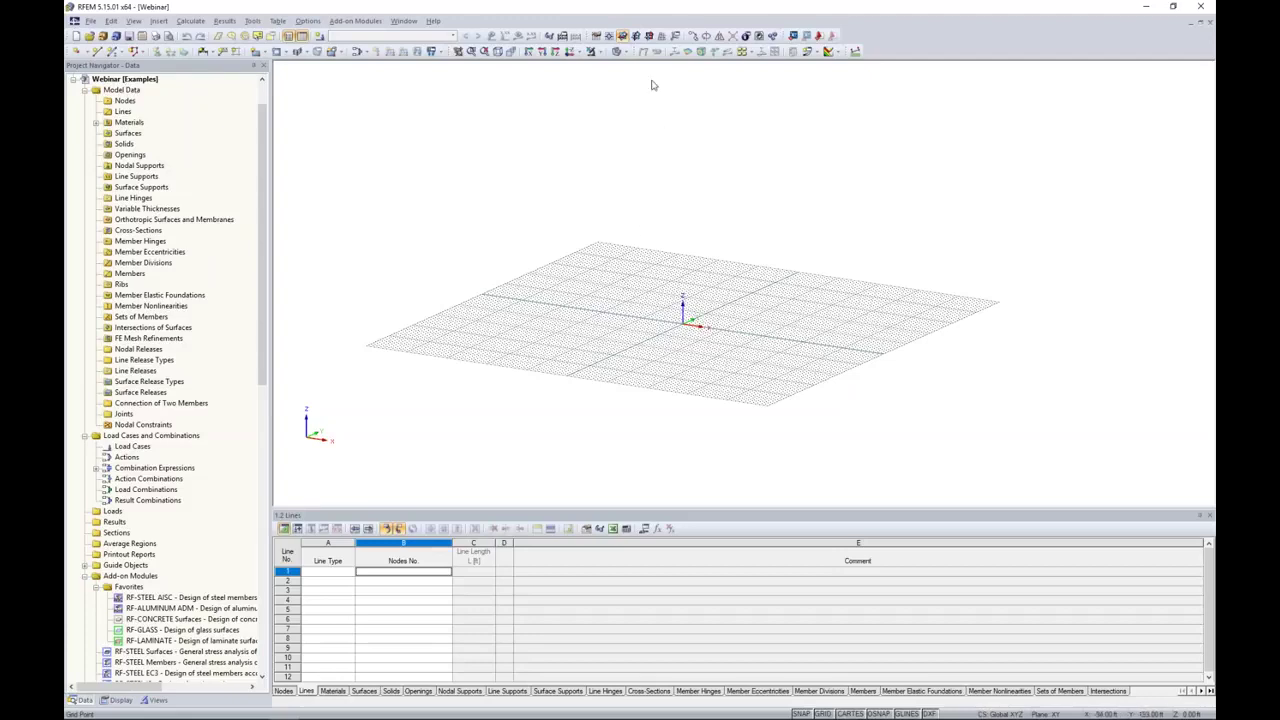
Set the work plane to XZ and bring the origin area into a close, front-facing view
{"action": "left_click", "coordinate": [649, 35]}
{"action": "middle_click_drag", "start_coordinate": [565, 359], "coordinate": [830, 335], "text": "ctrl"}
{"action": "scroll", "coordinate": [768, 340], "scroll_direction": "up", "scroll_amount": 5}
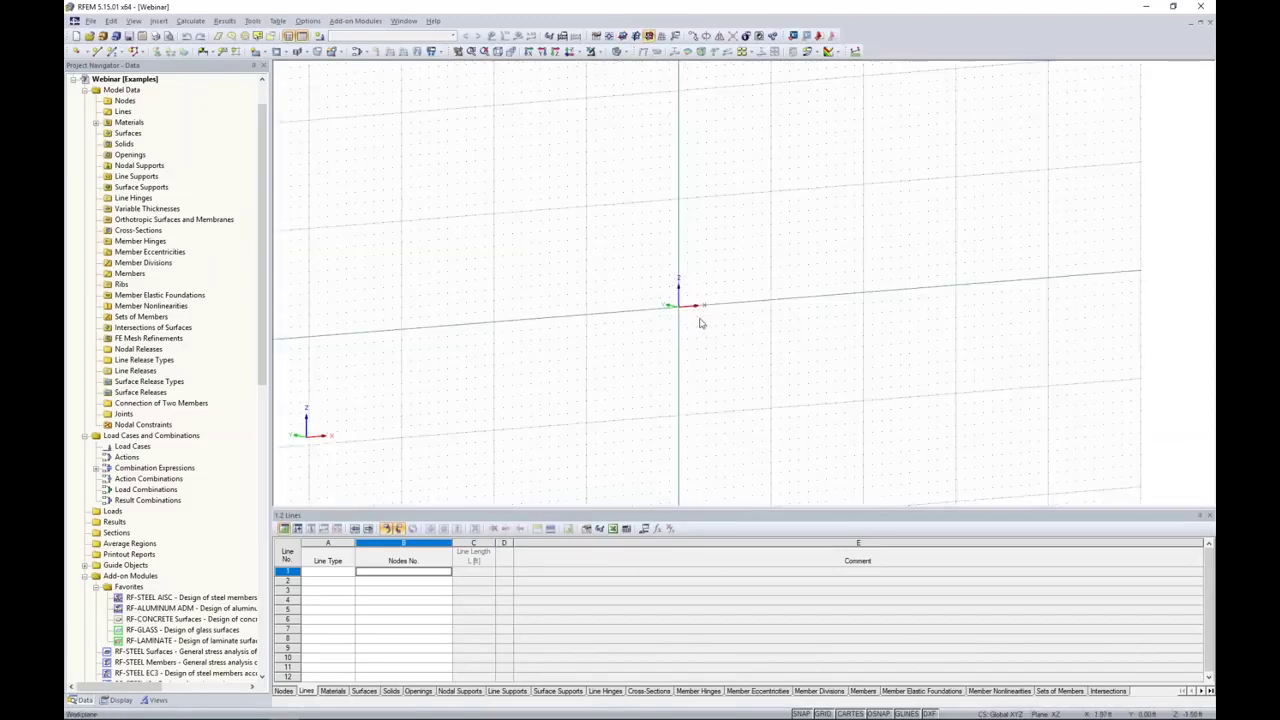
{"action": "scroll", "coordinate": [634, 346], "scroll_direction": "up", "scroll_amount": 2}
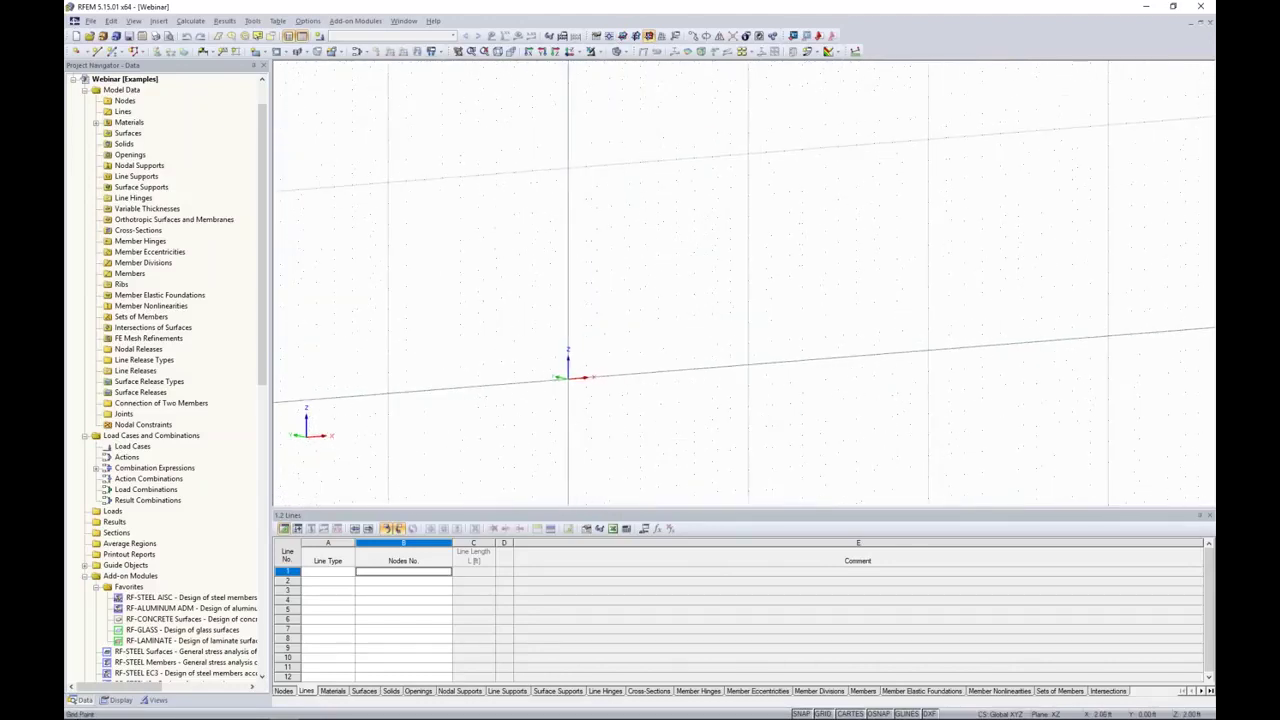
Start a new beam member and import the SHAPE-THIN section from the Demos folder as its cross-section, overwriting the existing copy
{"action": "left_click", "coordinate": [115, 52]}
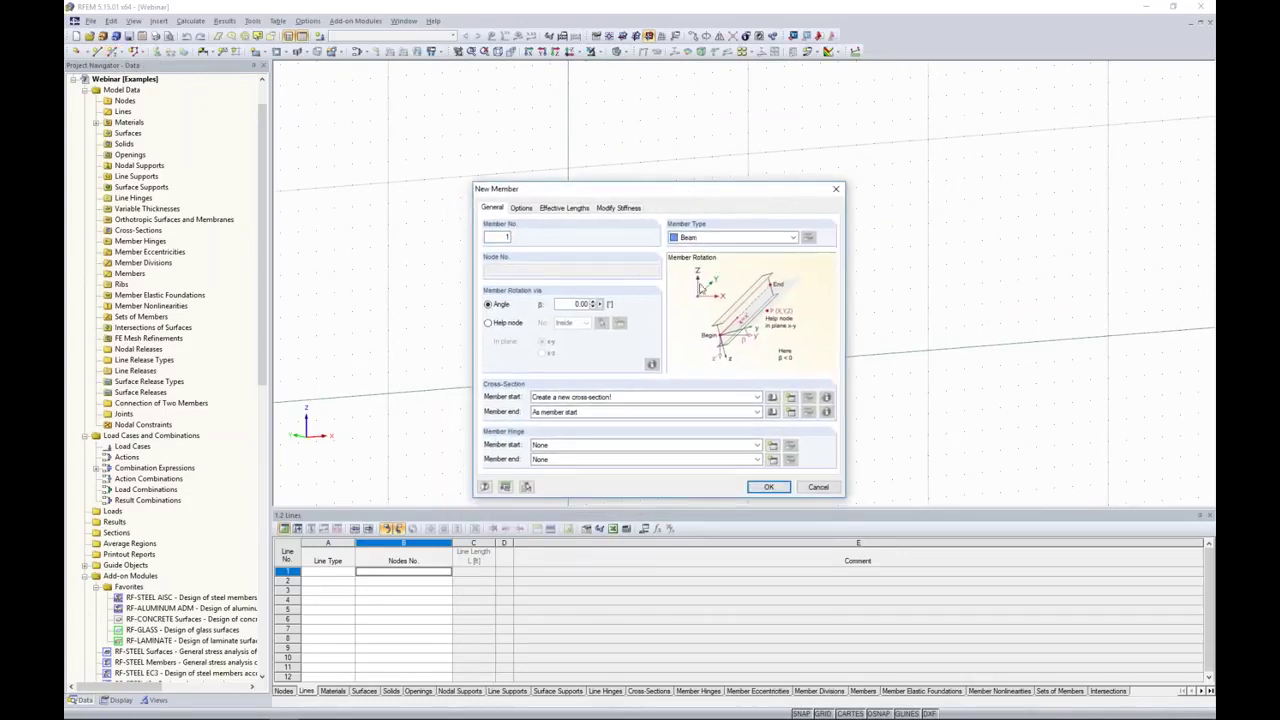
{"action": "left_click", "coordinate": [772, 398]}
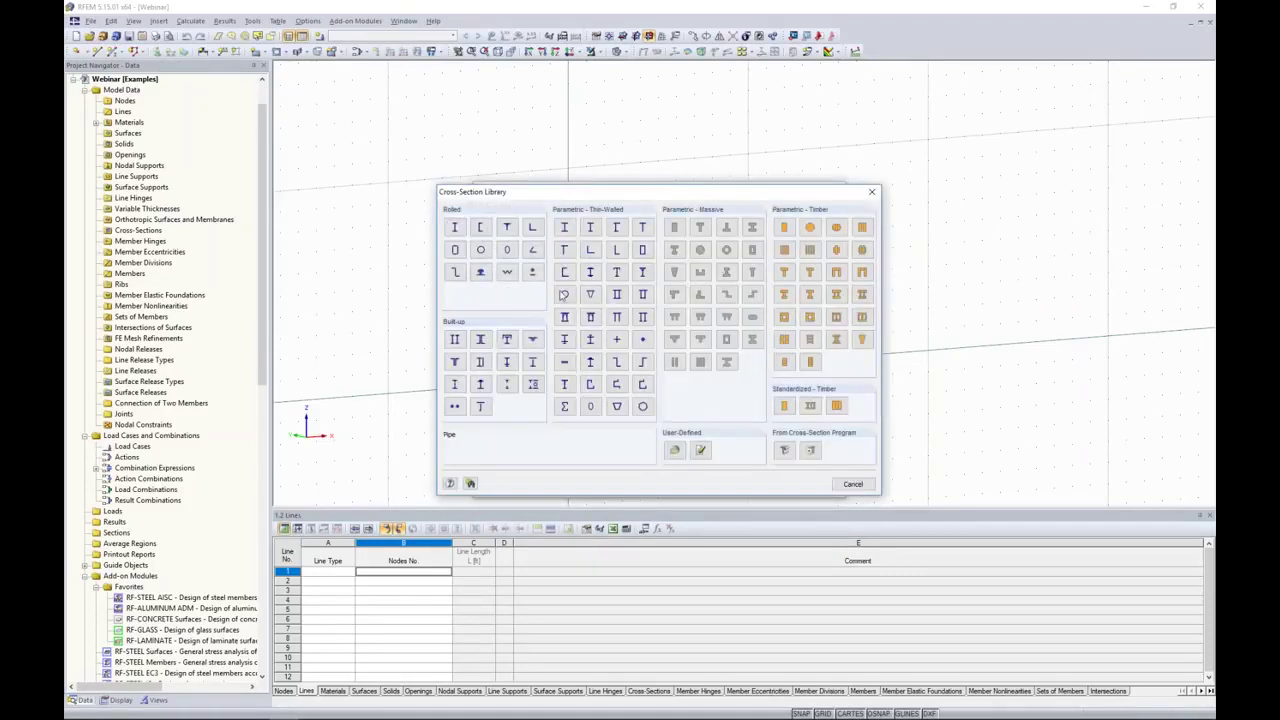
{"action": "left_click", "coordinate": [784, 362]}
{"action": "left_click", "coordinate": [784, 451]}
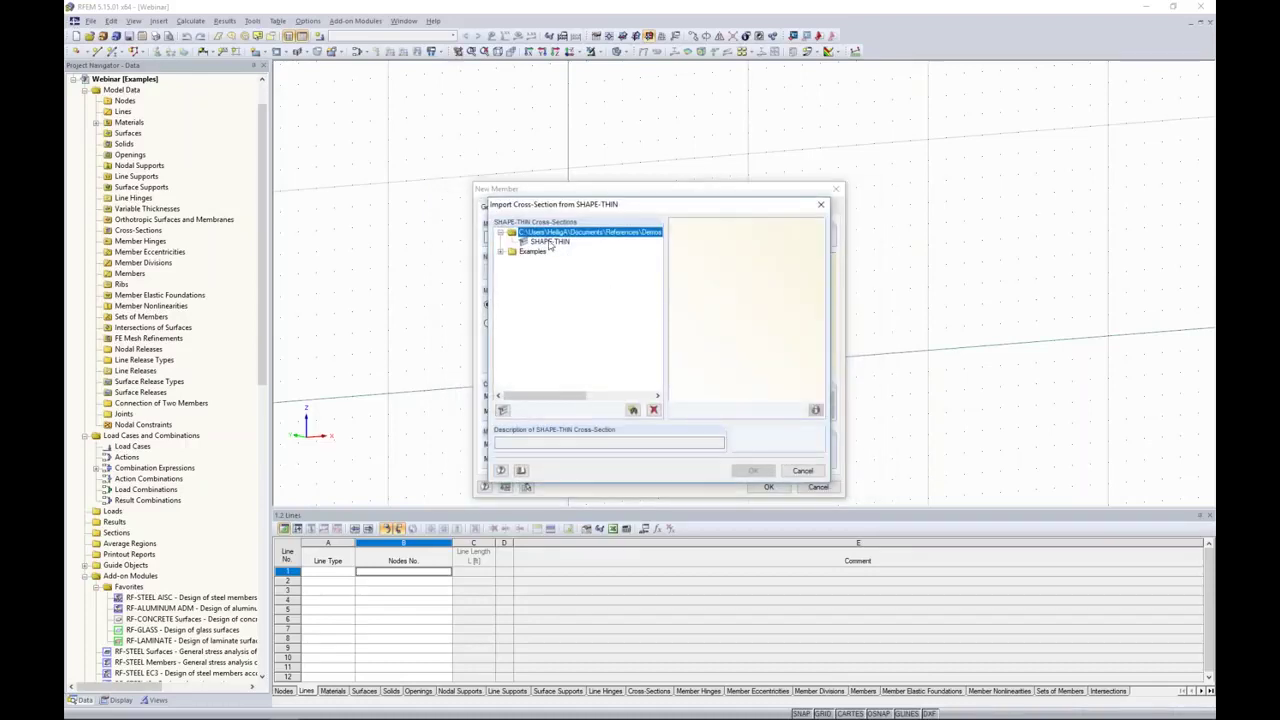
{"action": "left_click", "coordinate": [551, 242]}
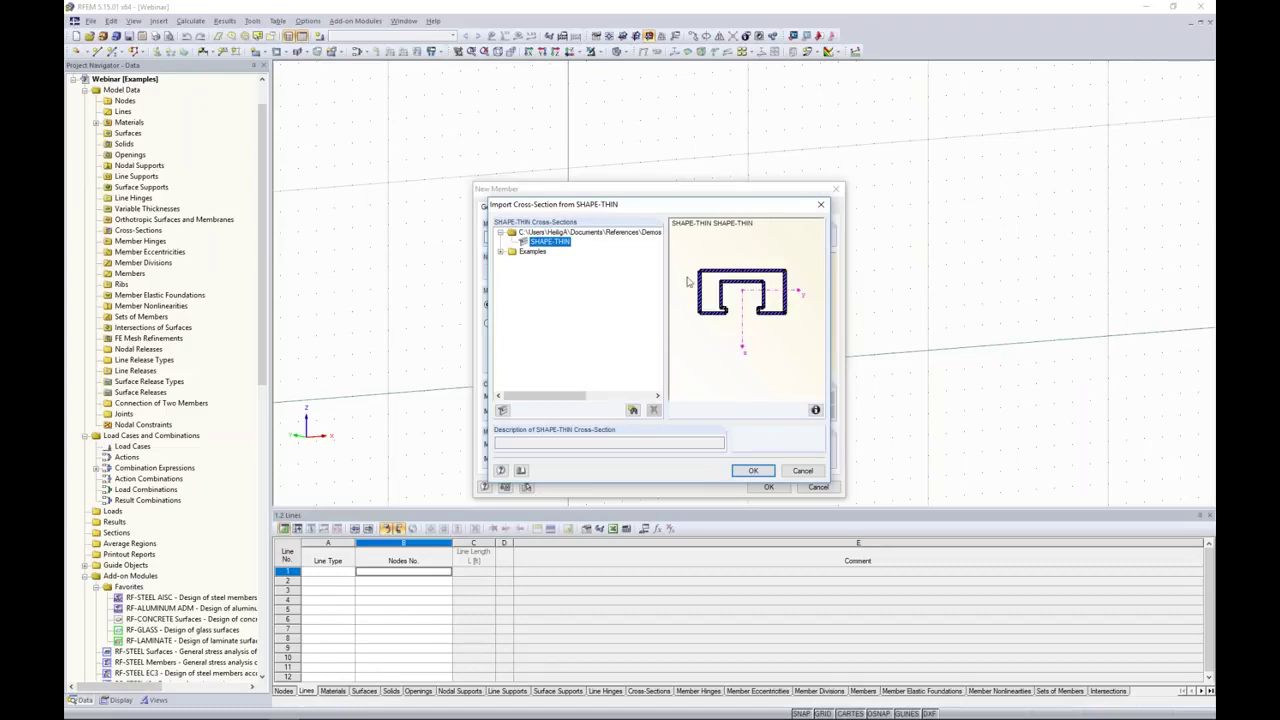
{"action": "left_click", "coordinate": [753, 470]}
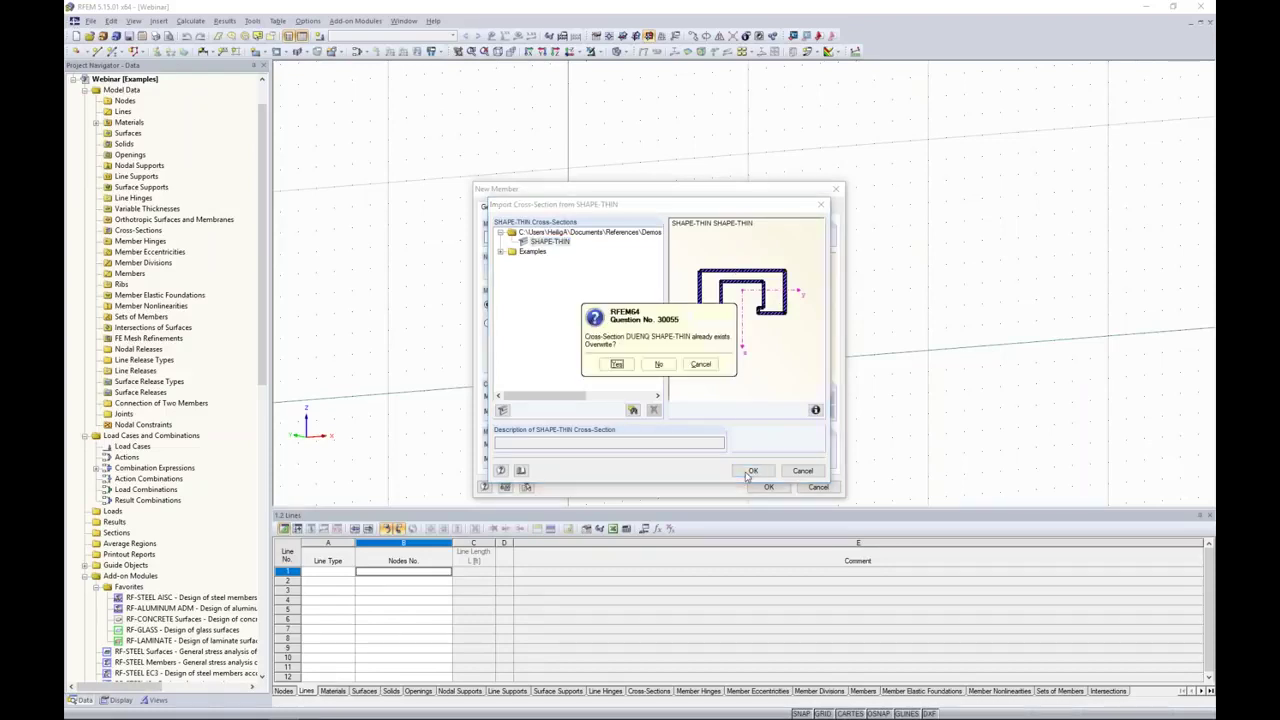
{"action": "key", "text": "Return"}
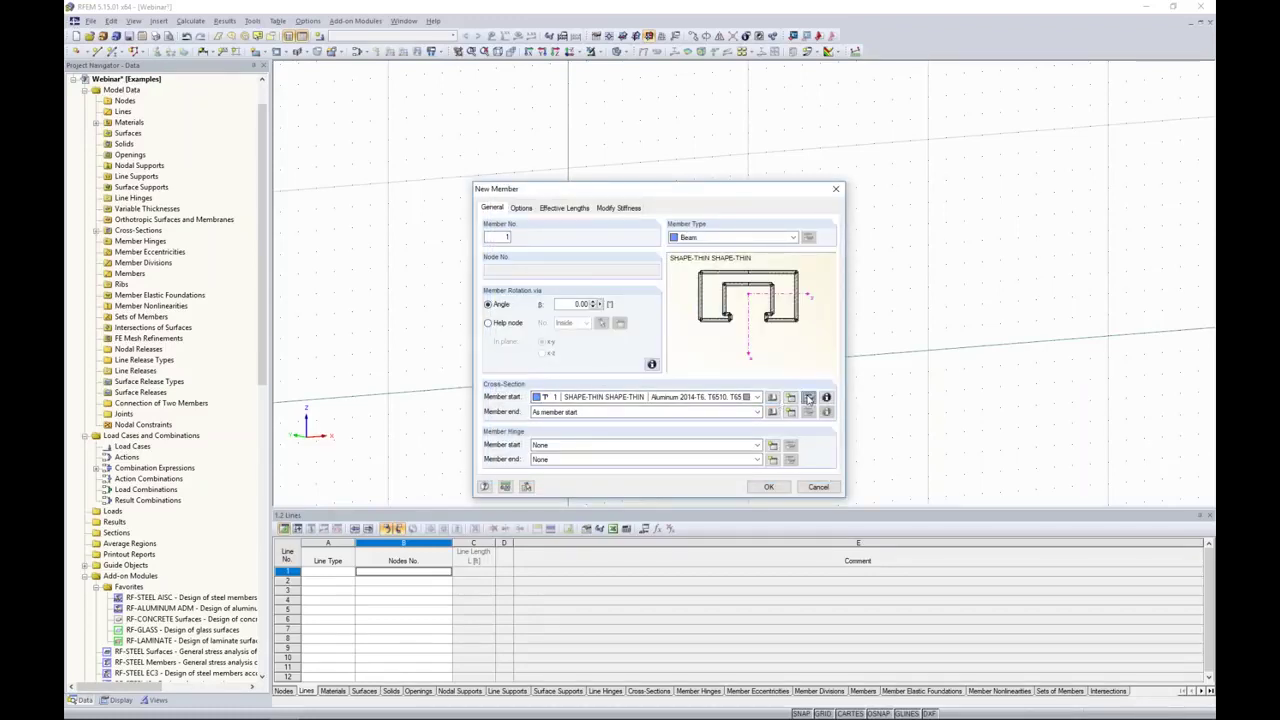
Review the imported cross-section's properties and examine its Aluminum 2014-T6, T6510, T6511-B221 (Extrusion) material in the ADM 2015 library
{"action": "left_click", "coordinate": [808, 397]}
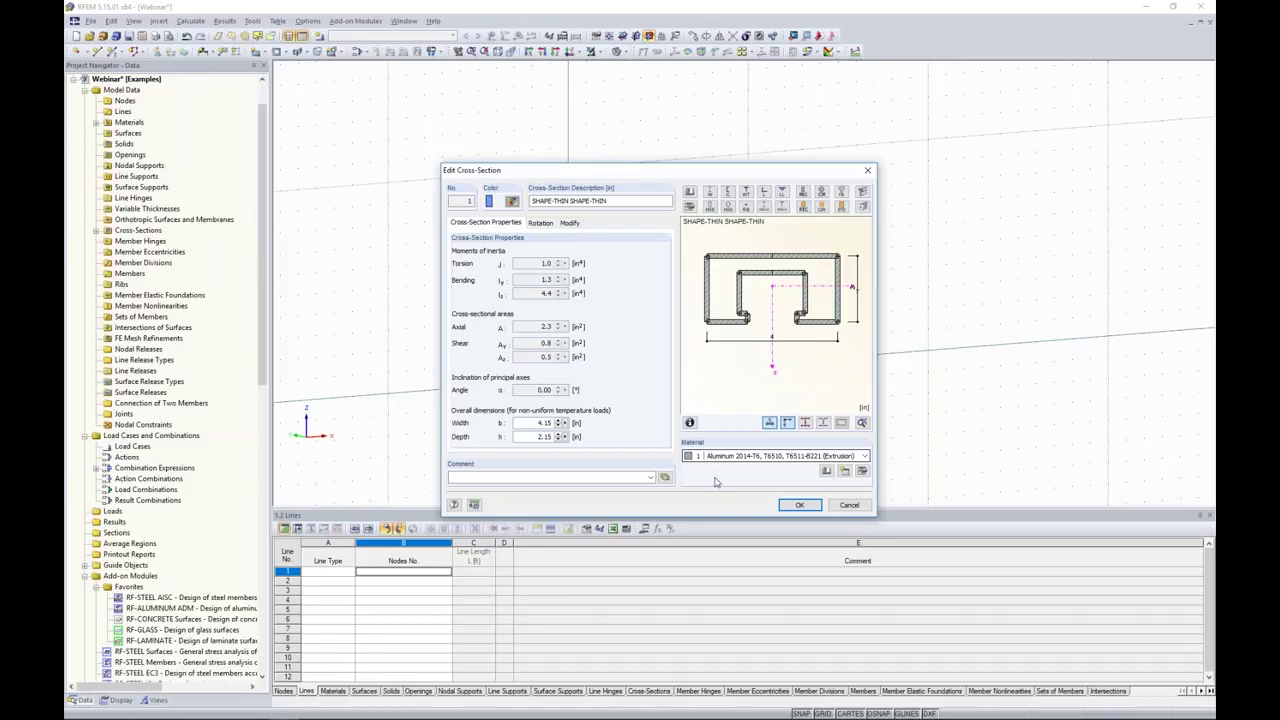
{"action": "left_click", "coordinate": [862, 471]}
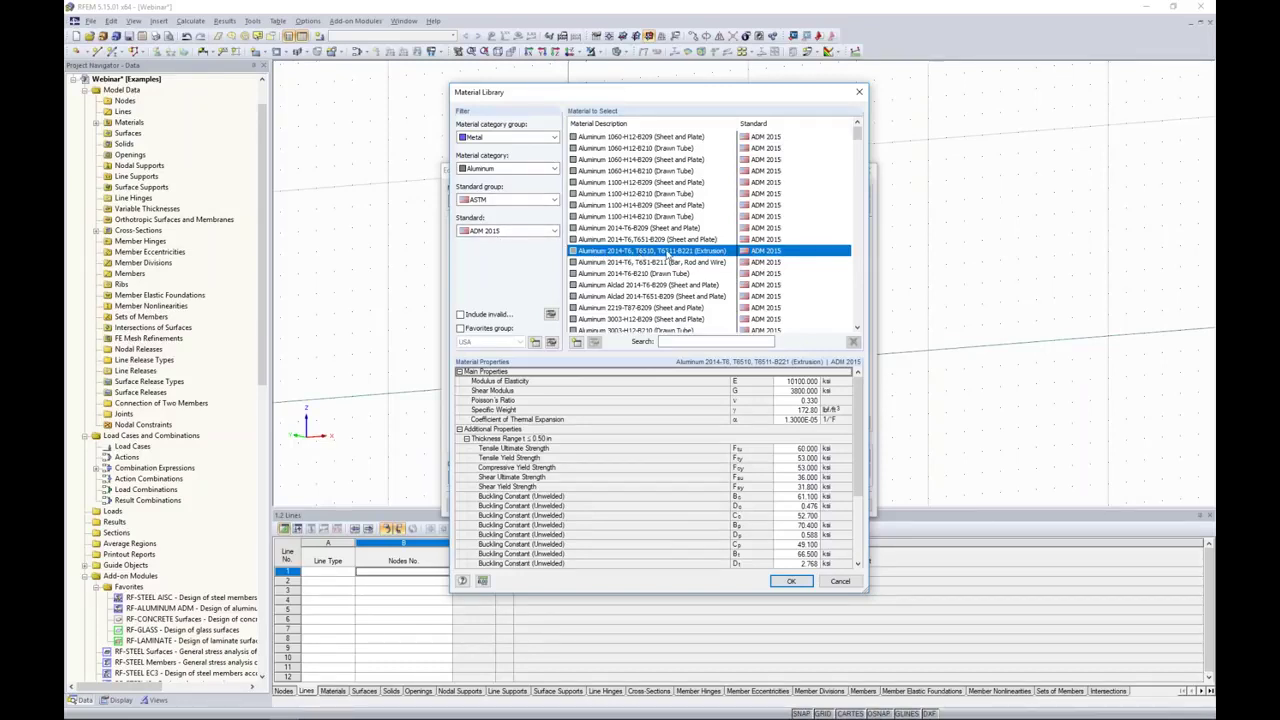
{"action": "left_click", "coordinate": [789, 582]}
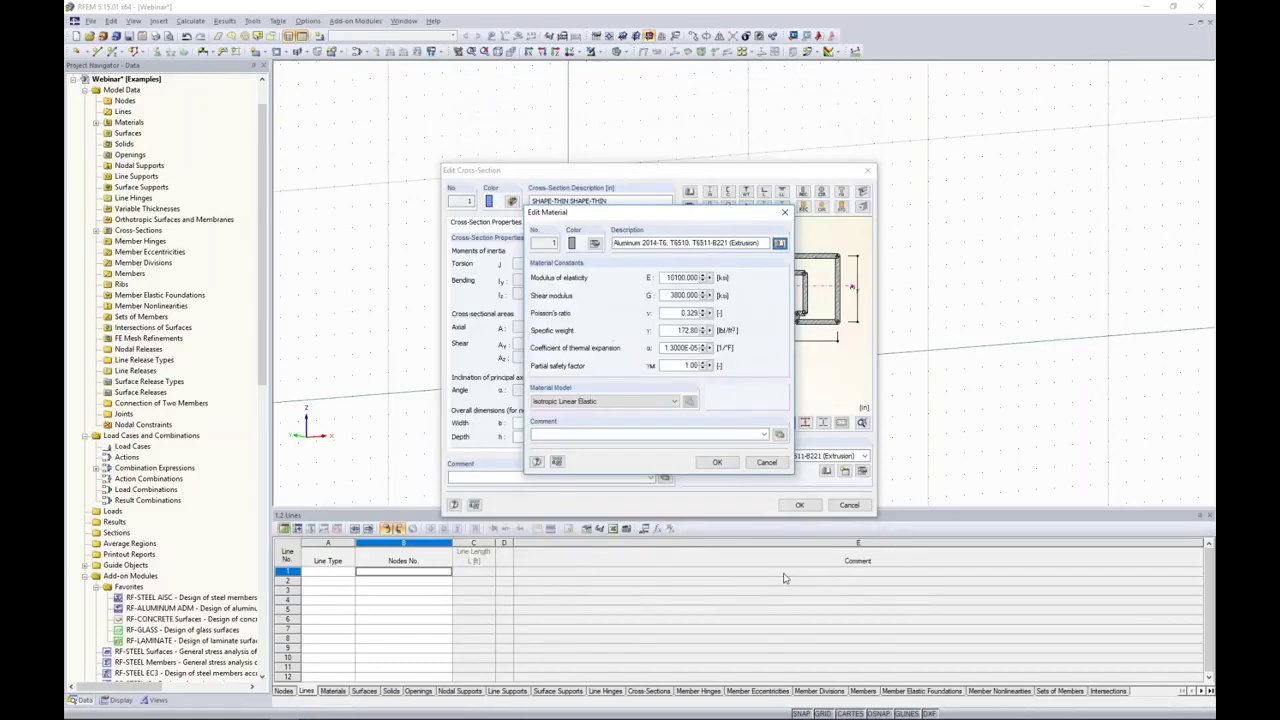
{"action": "left_click", "coordinate": [740, 465]}
{"action": "left_click", "coordinate": [796, 505]}
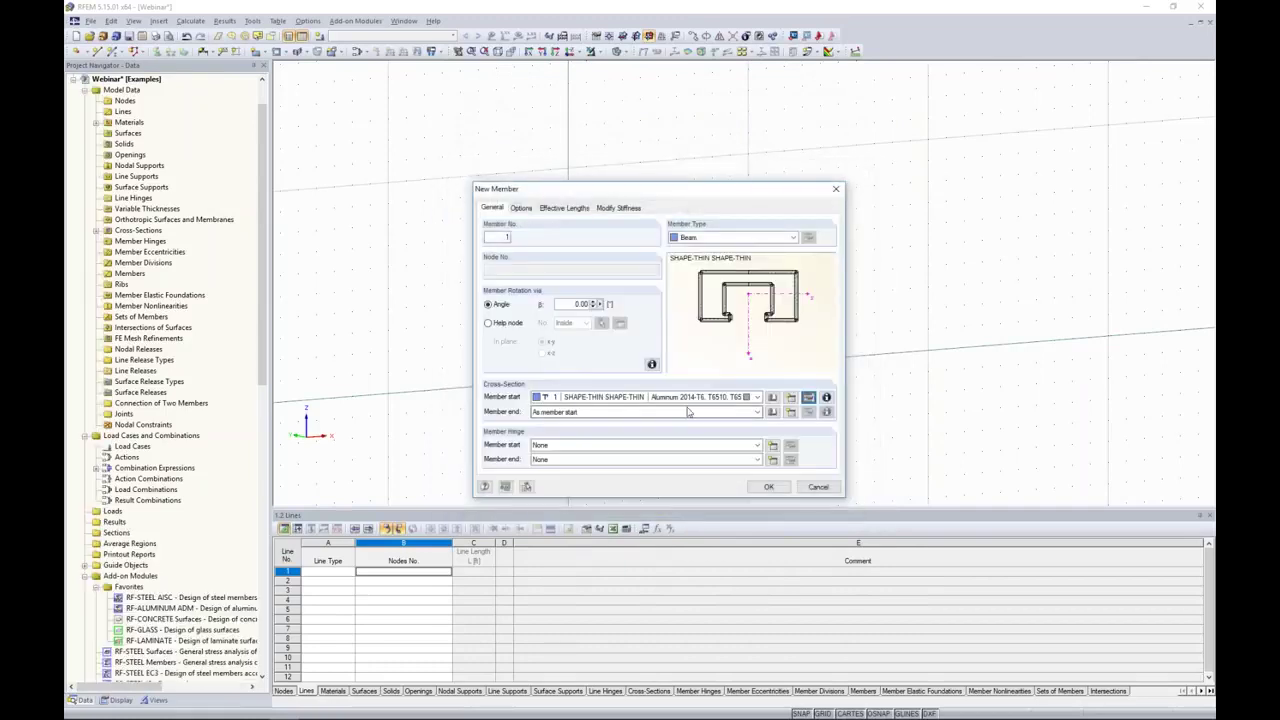
Draw four members forming a rectangular frame 3 ft wide and 10 ft high in the XZ plane, starting at the origin
{"action": "left_click", "coordinate": [768, 487]}
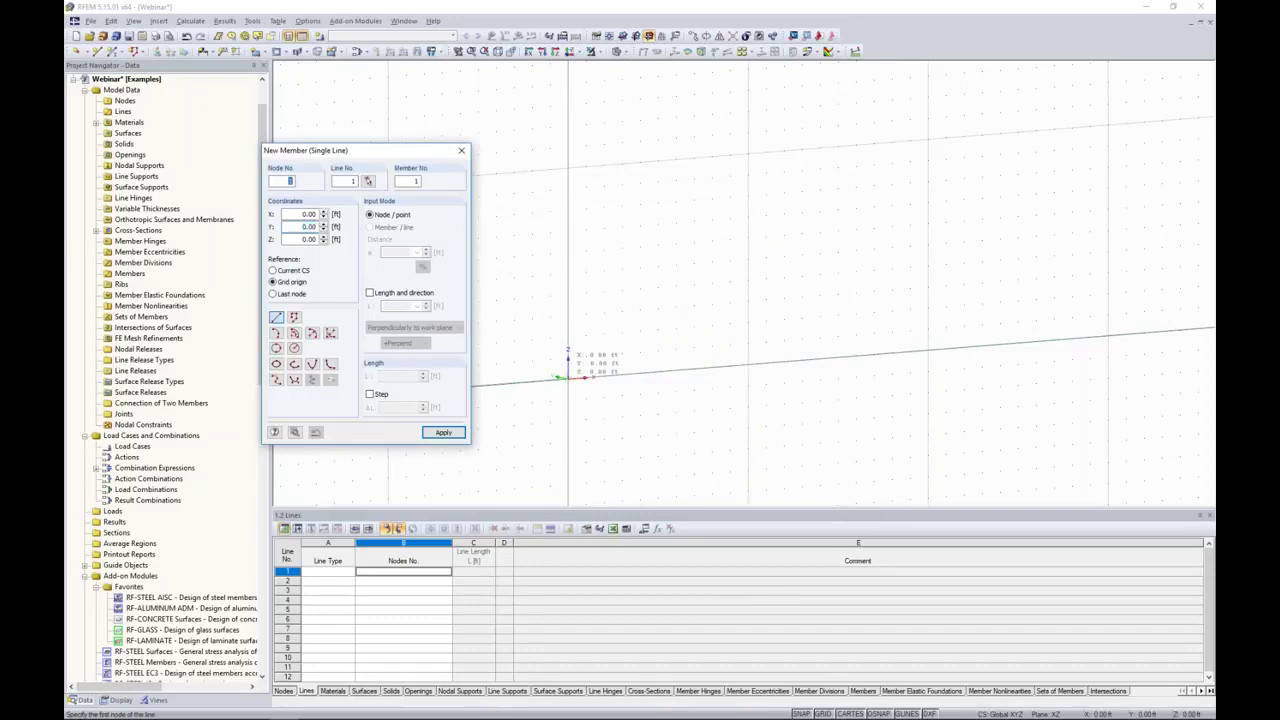
{"action": "left_click", "coordinate": [568, 166]}
{"action": "left_click", "coordinate": [568, 378]}
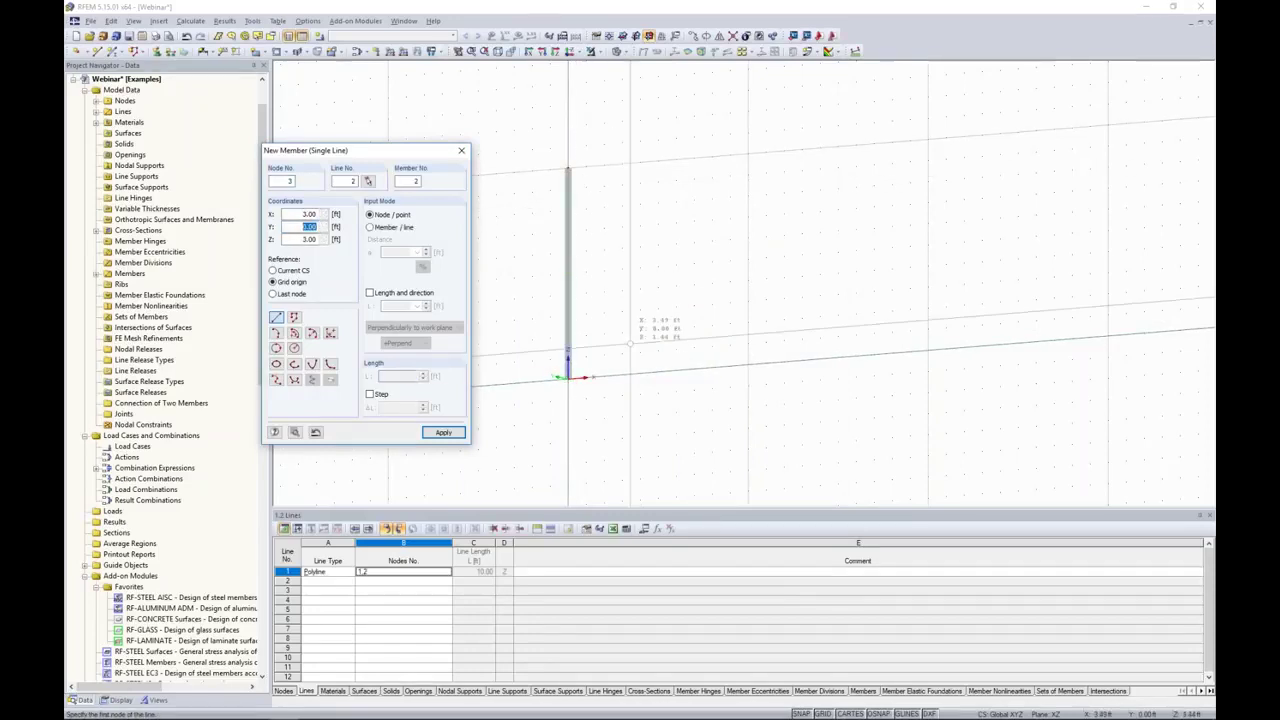
{"action": "left_click", "coordinate": [622, 376]}
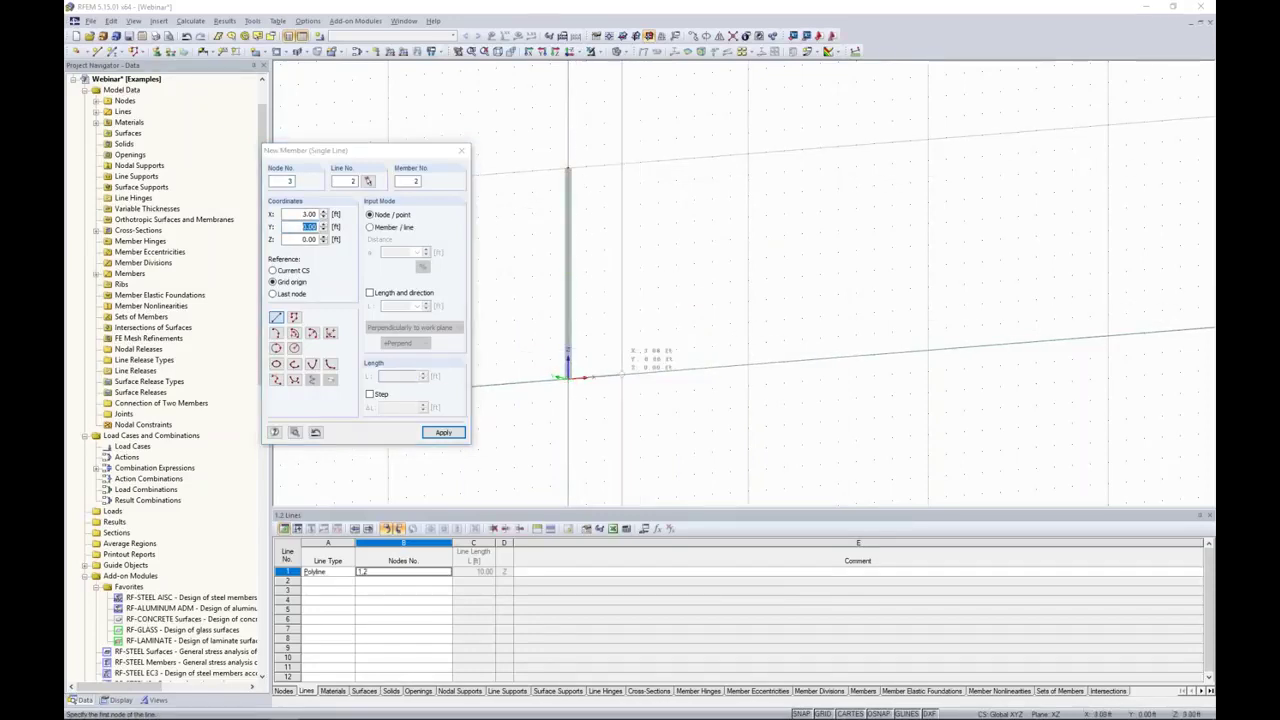
{"action": "left_click", "coordinate": [622, 166]}
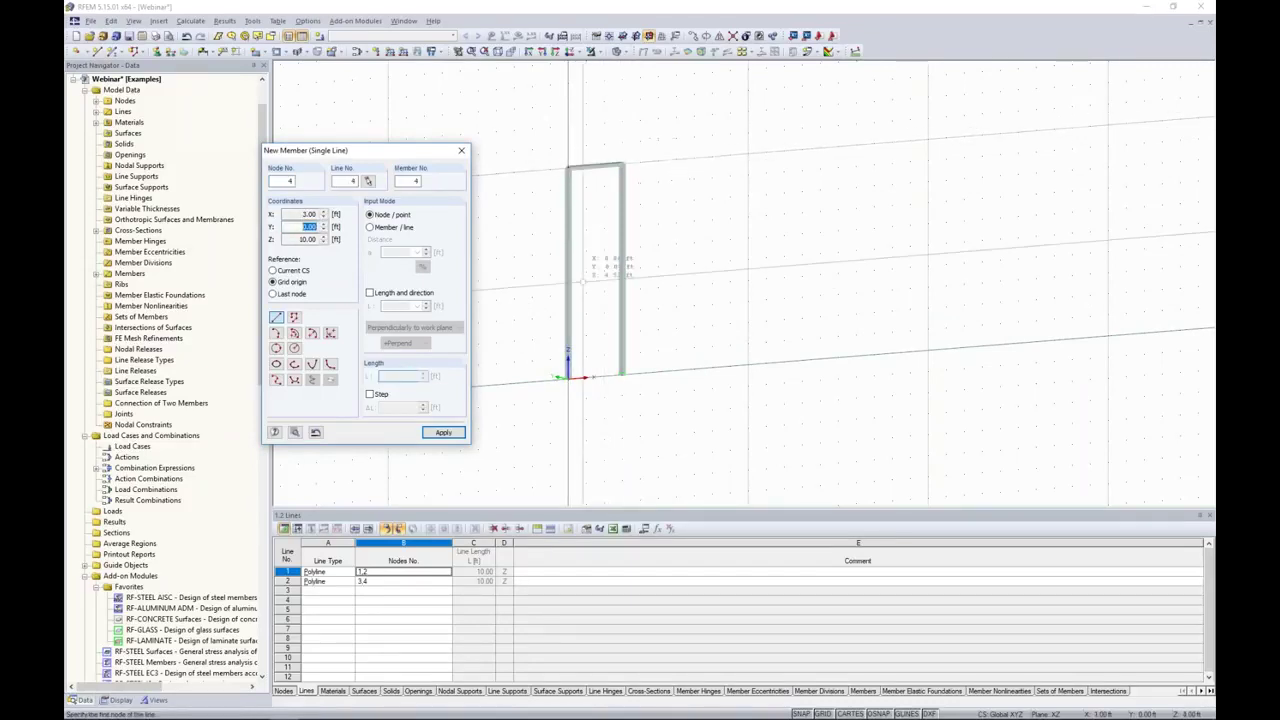
{"action": "left_click", "coordinate": [568, 166]}
{"action": "left_click", "coordinate": [621, 376]}
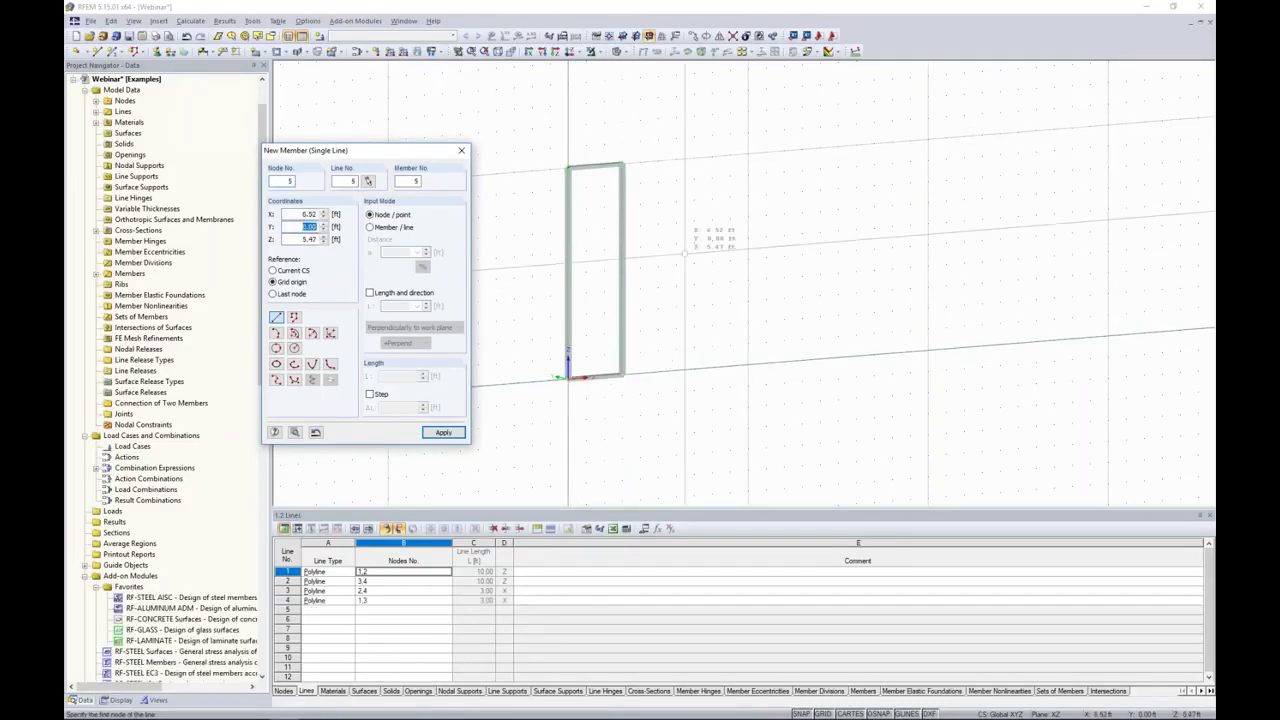
{"action": "key", "text": "Escape"}
Create a rectangular surface with Glass stiffness spanning the frame from X 0, Z 10 ft to X 3, Z 0 ft
{"action": "scroll", "coordinate": [654, 360], "scroll_direction": "up", "scroll_amount": 3}
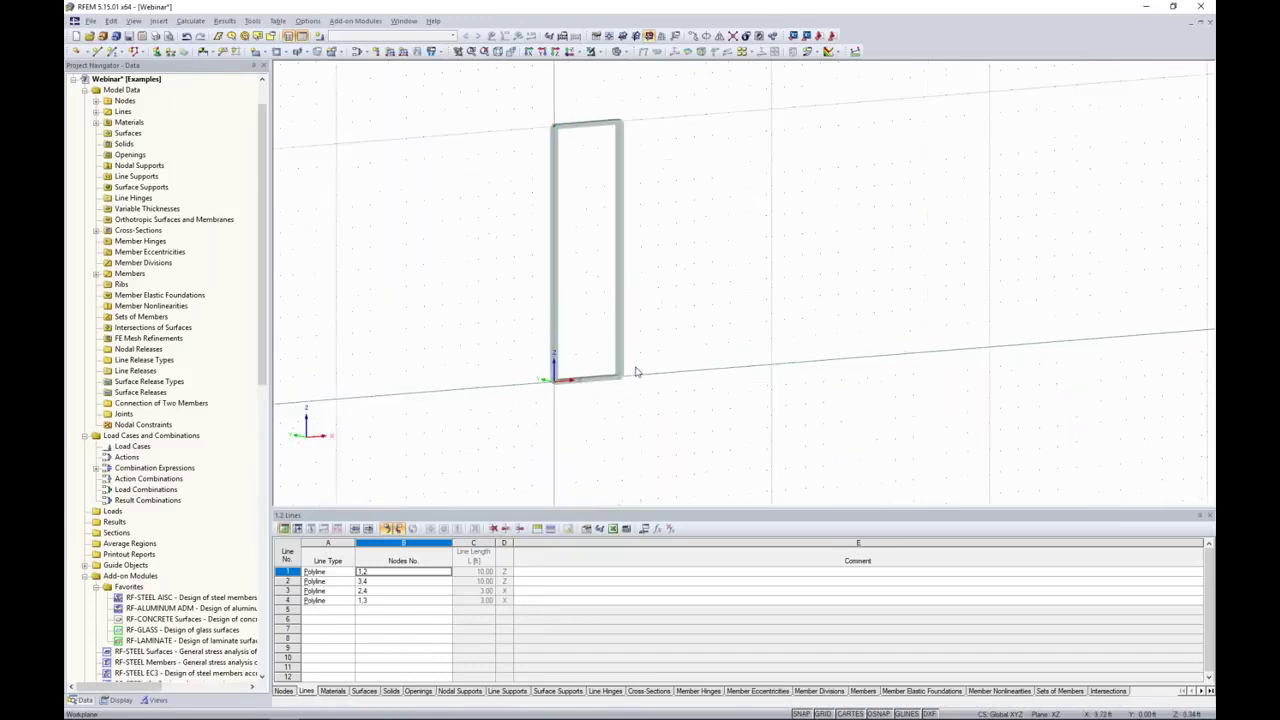
{"action": "middle_click_drag", "start_coordinate": [671, 254], "coordinate": [728, 326]}
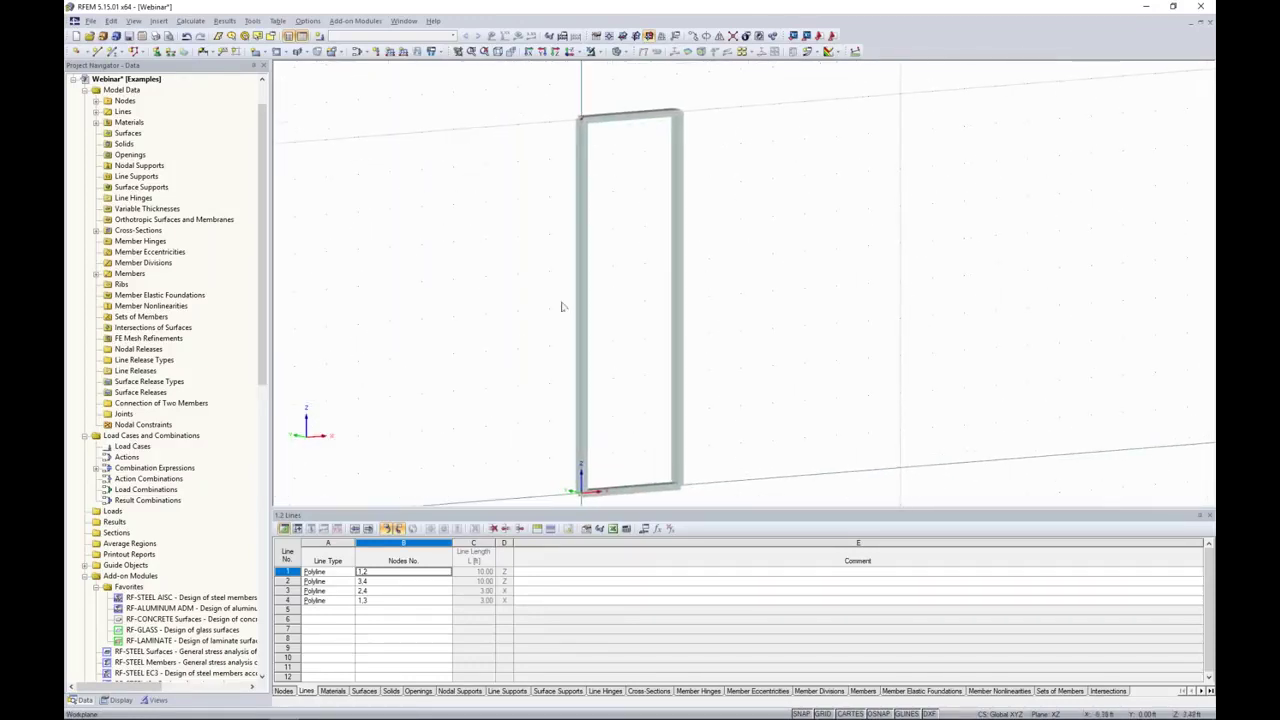
{"action": "middle_click_drag", "start_coordinate": [511, 306], "coordinate": [508, 276]}
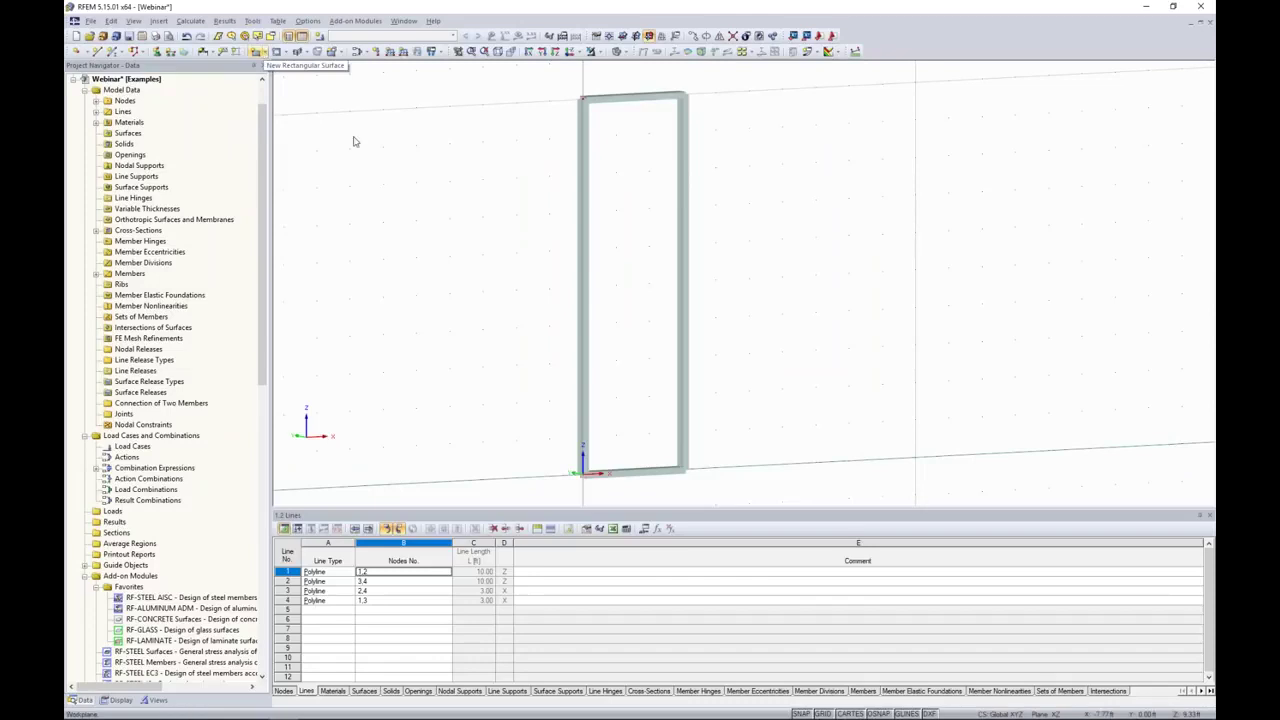
{"action": "left_click", "coordinate": [258, 51]}
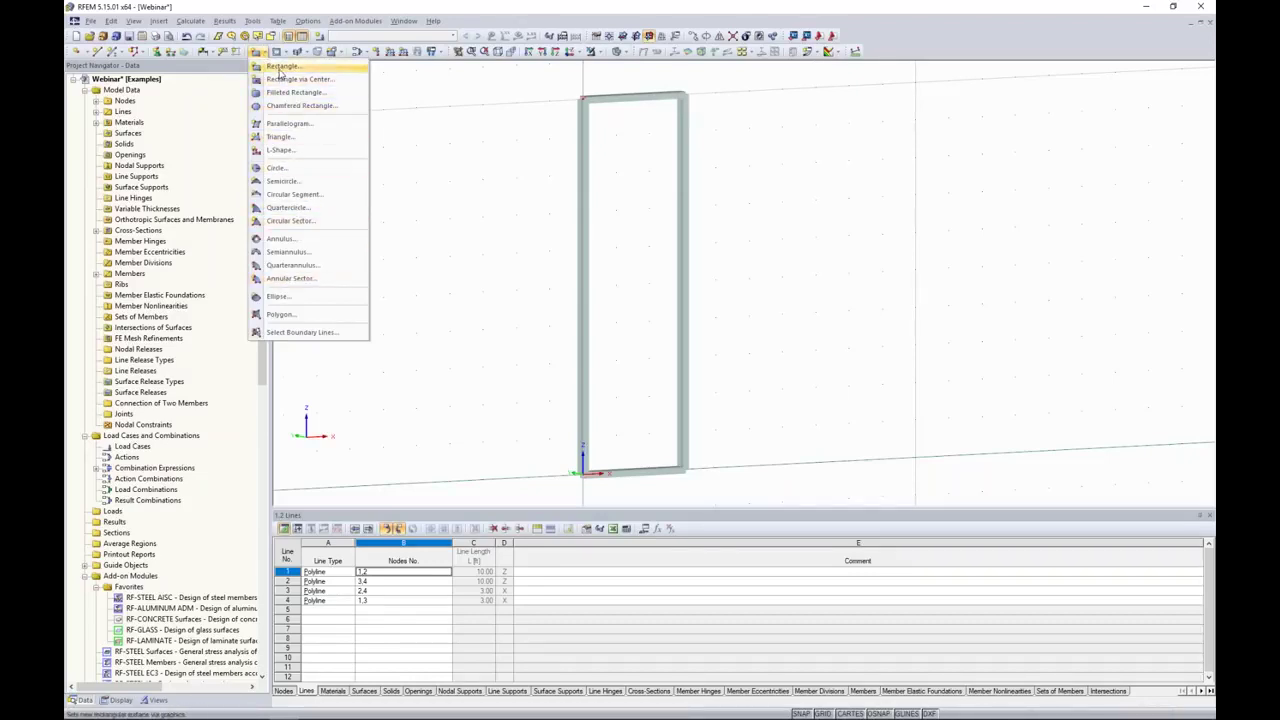
{"action": "left_click", "coordinate": [282, 70]}
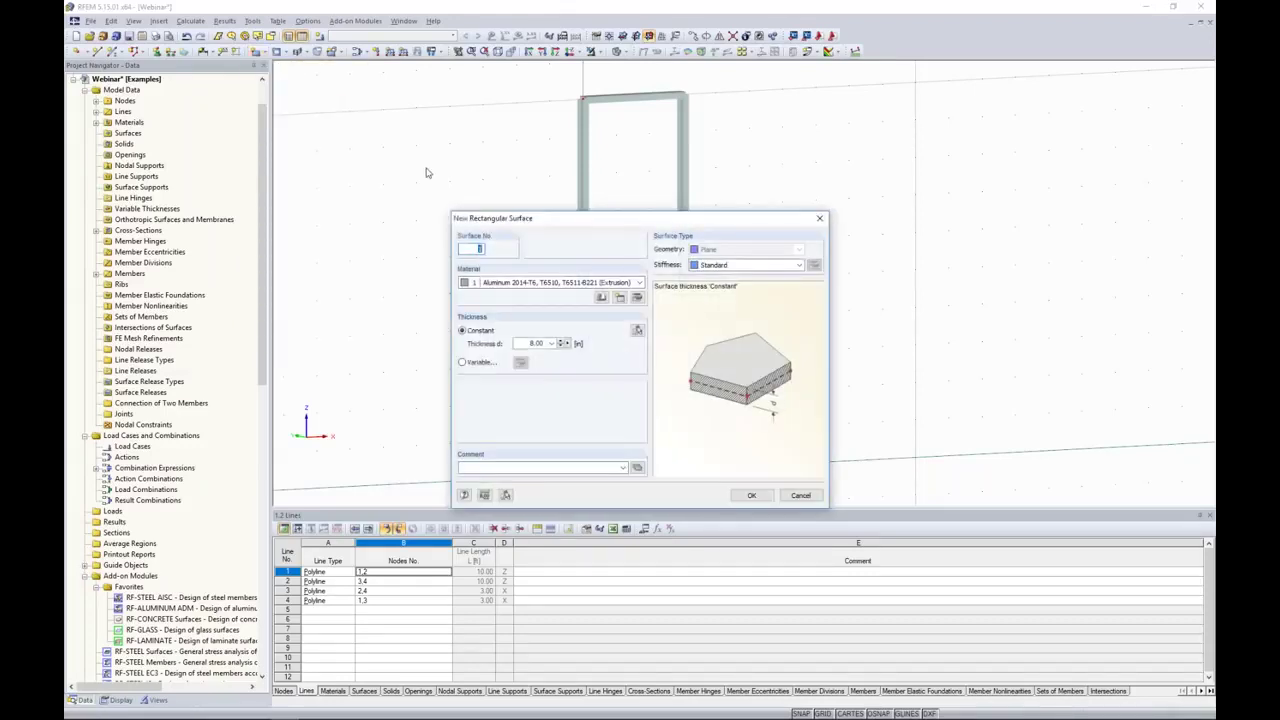
{"action": "left_click", "coordinate": [722, 267]}
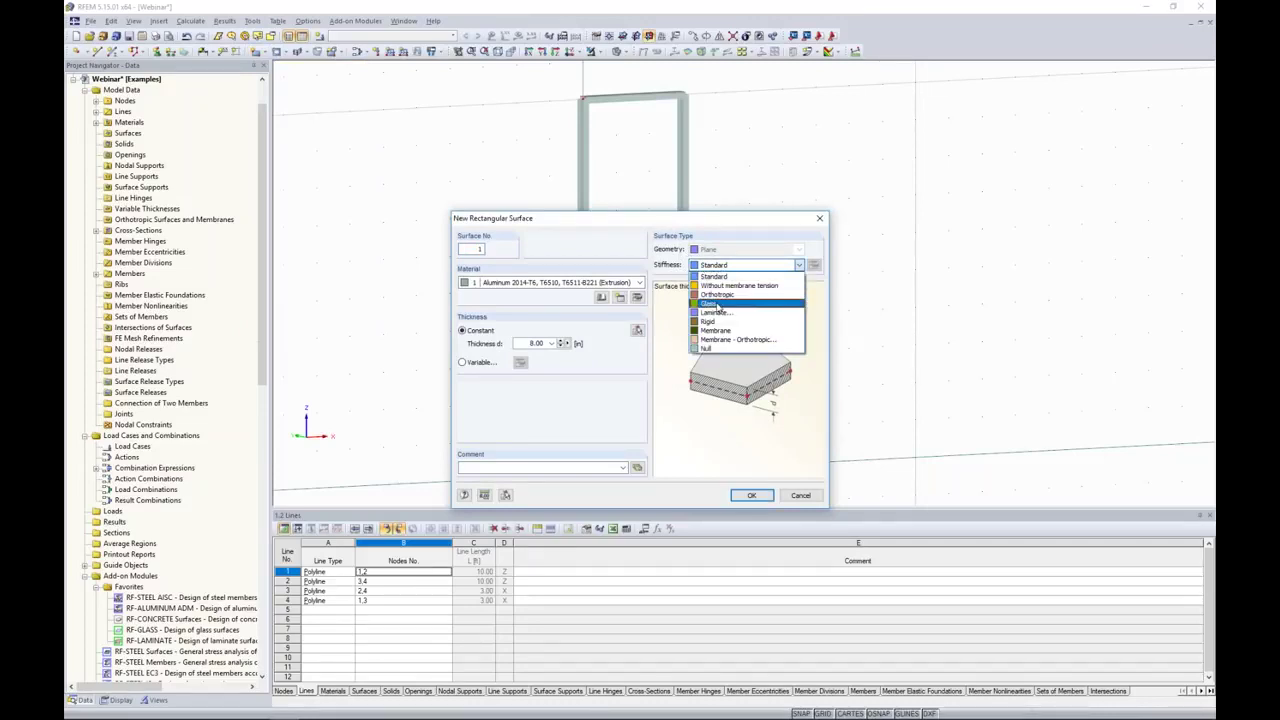
{"action": "left_click", "coordinate": [717, 304]}
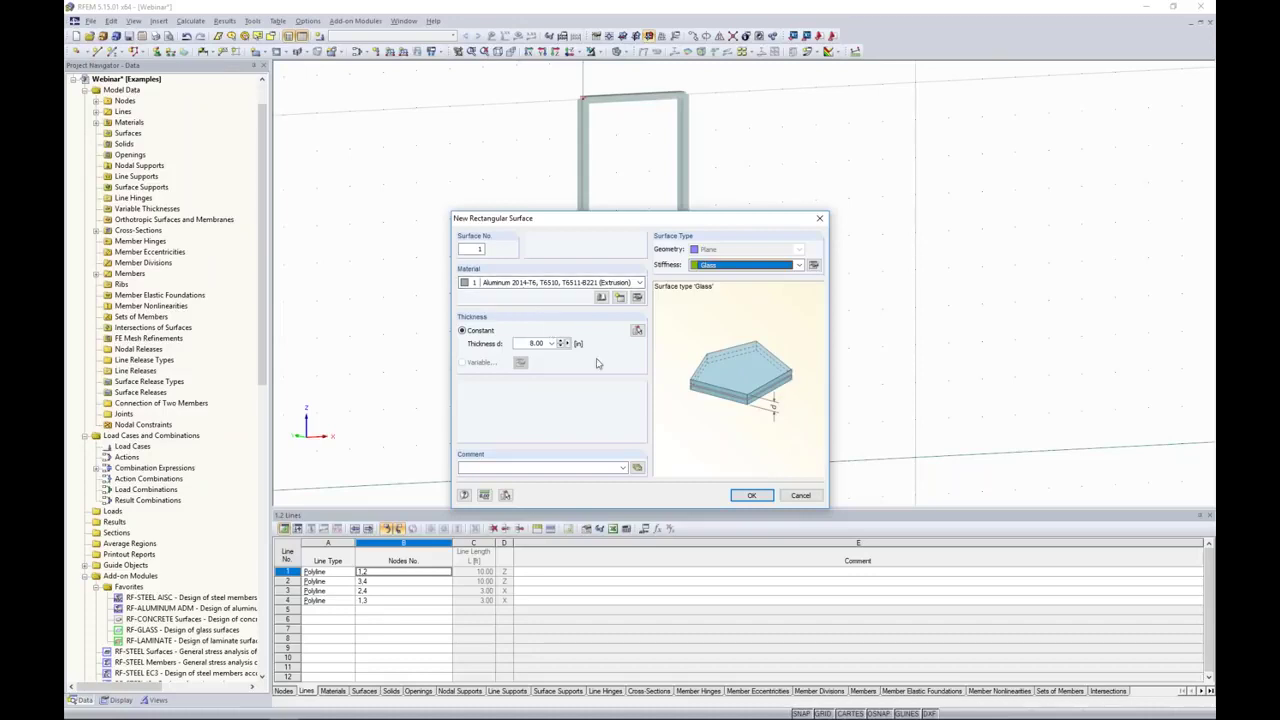
{"action": "left_click", "coordinate": [750, 496]}
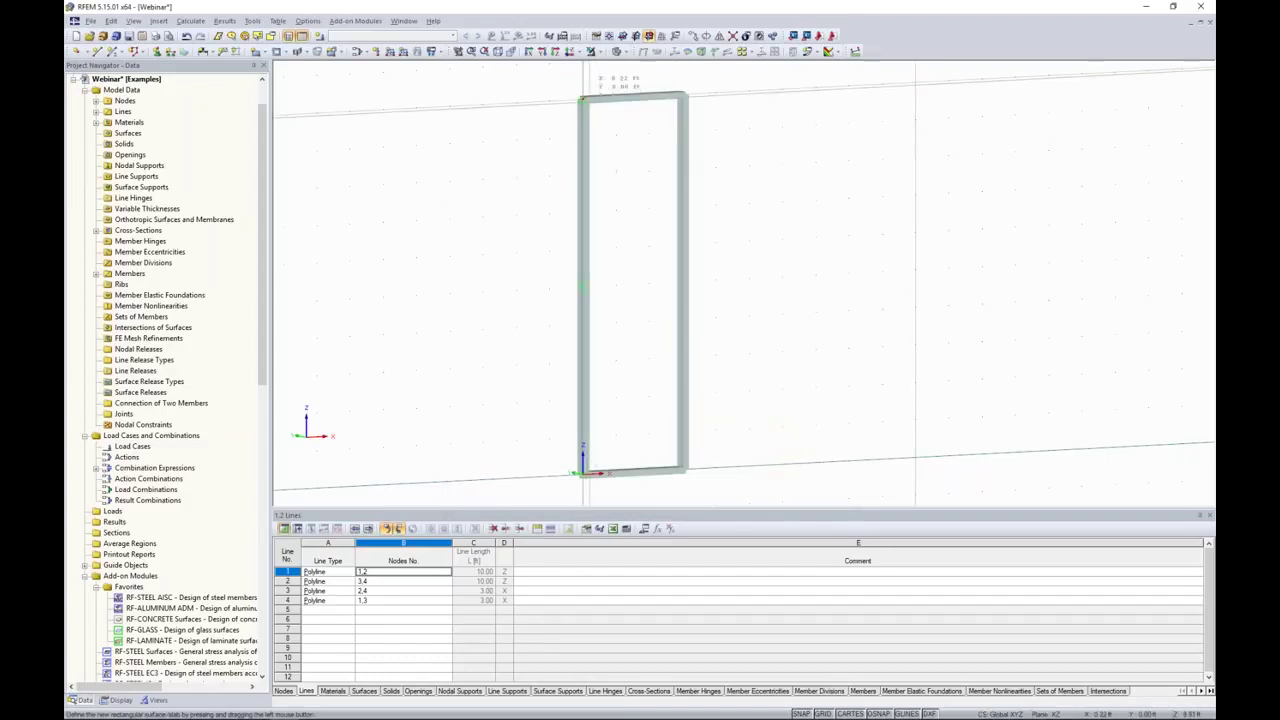
{"action": "mouse_move", "coordinate": [583, 100]}
{"action": "left_mouse_down"}
{"action": "mouse_move", "coordinate": [700, 391]}
{"action": "mouse_move", "coordinate": [684, 471]}
{"action": "left_mouse_up"}
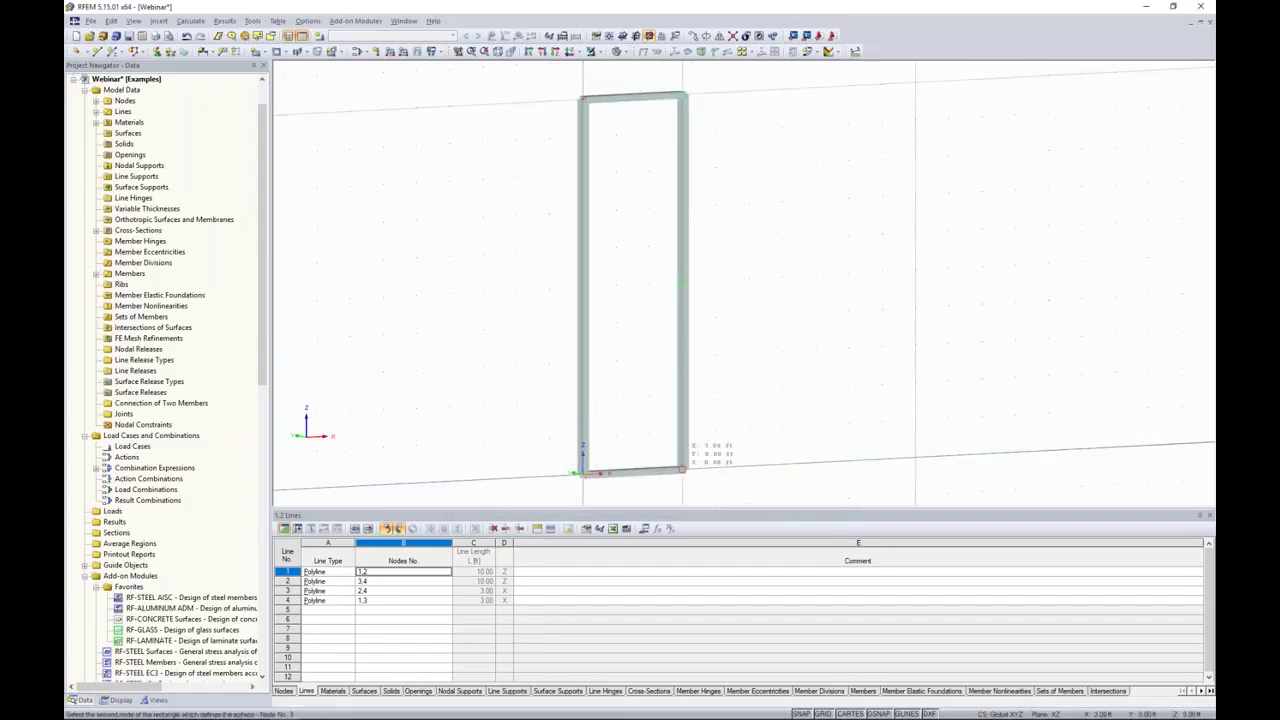
{"action": "key", "text": "Escape"}
Start assigning line hinges graphically and define a new hinge with a rotational release about x and zero spring constant
{"action": "mouse_move", "coordinate": [734, 323]}
{"action": "middle_mouse_down", "text": "ctrl"}
{"action": "mouse_move", "coordinate": [651, 306]}
{"action": "mouse_move", "coordinate": [800, 326]}
{"action": "mouse_move", "coordinate": [723, 329]}
{"action": "middle_mouse_up", "text": "ctrl"}
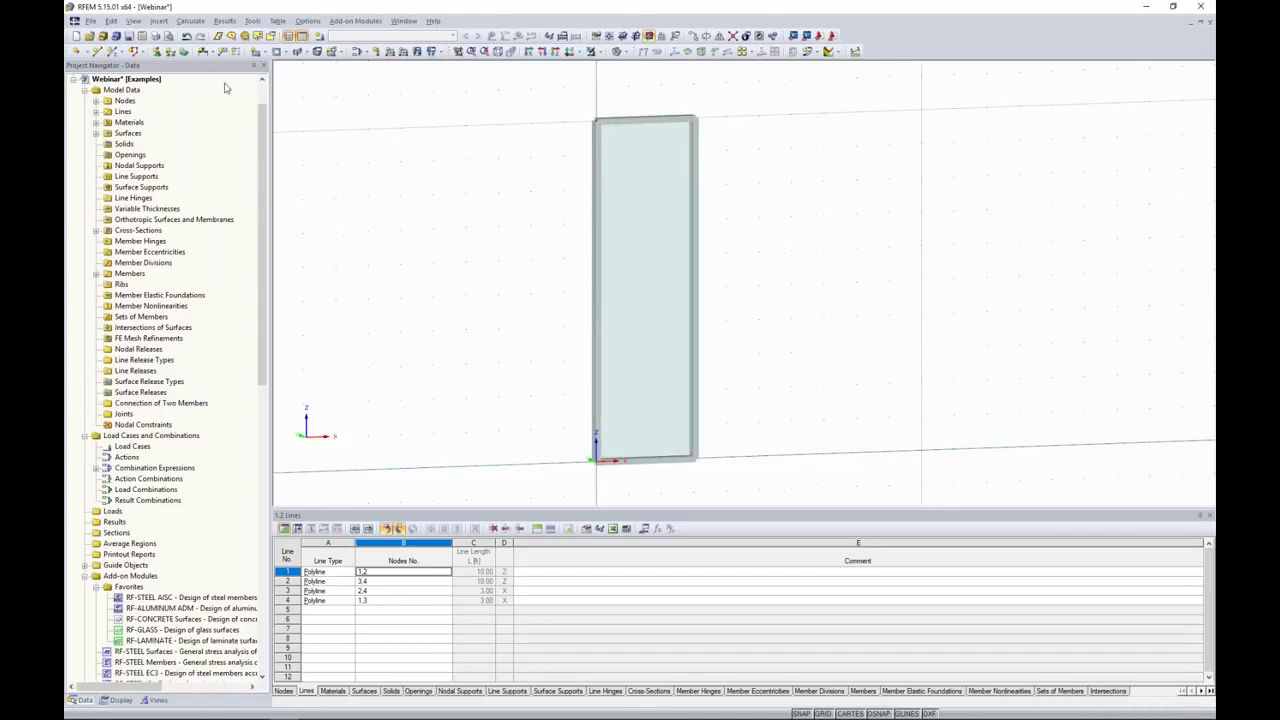
{"action": "left_click", "coordinate": [162, 21]}
{"action": "mouse_move", "coordinate": [166, 38]}
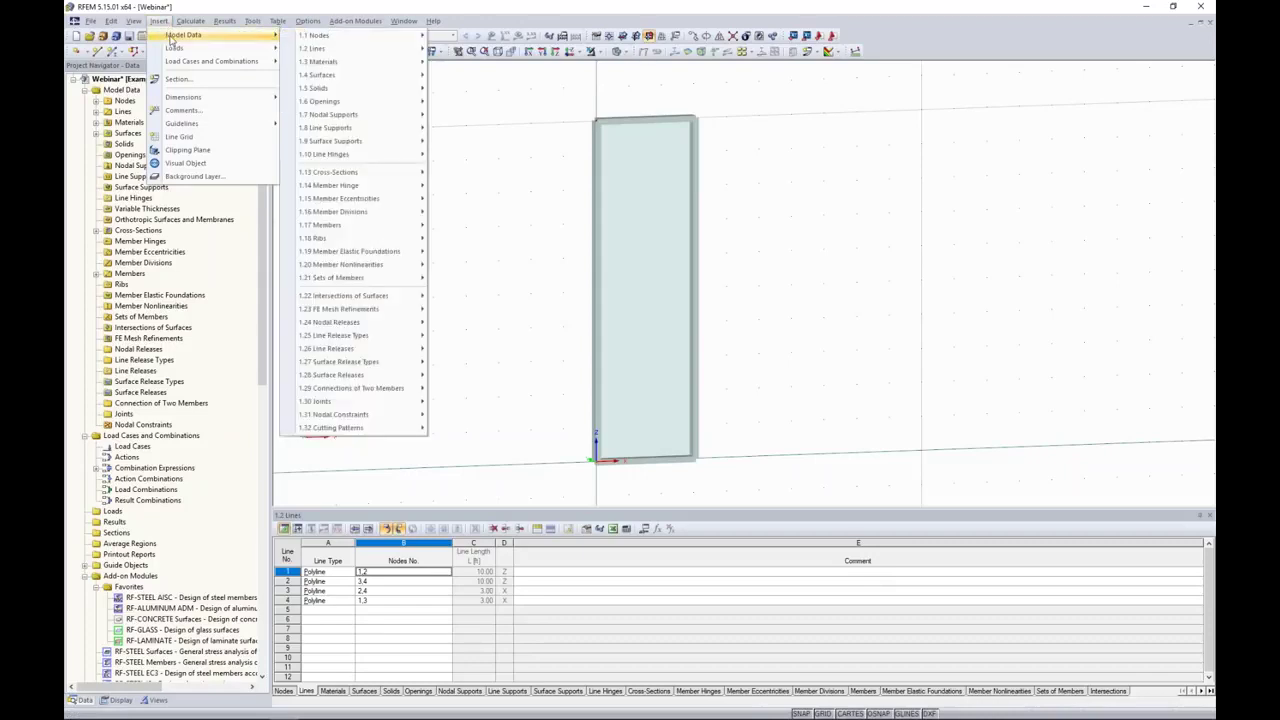
{"action": "mouse_move", "coordinate": [338, 157]}
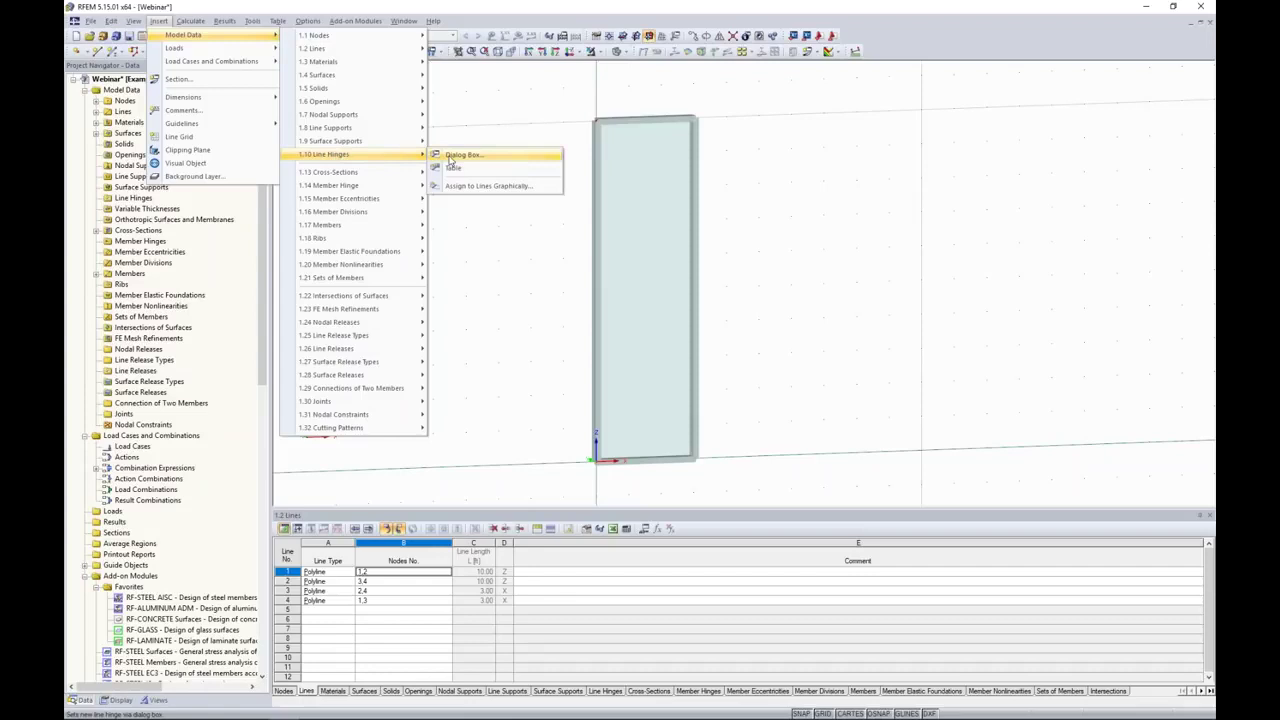
{"action": "left_click", "coordinate": [466, 188]}
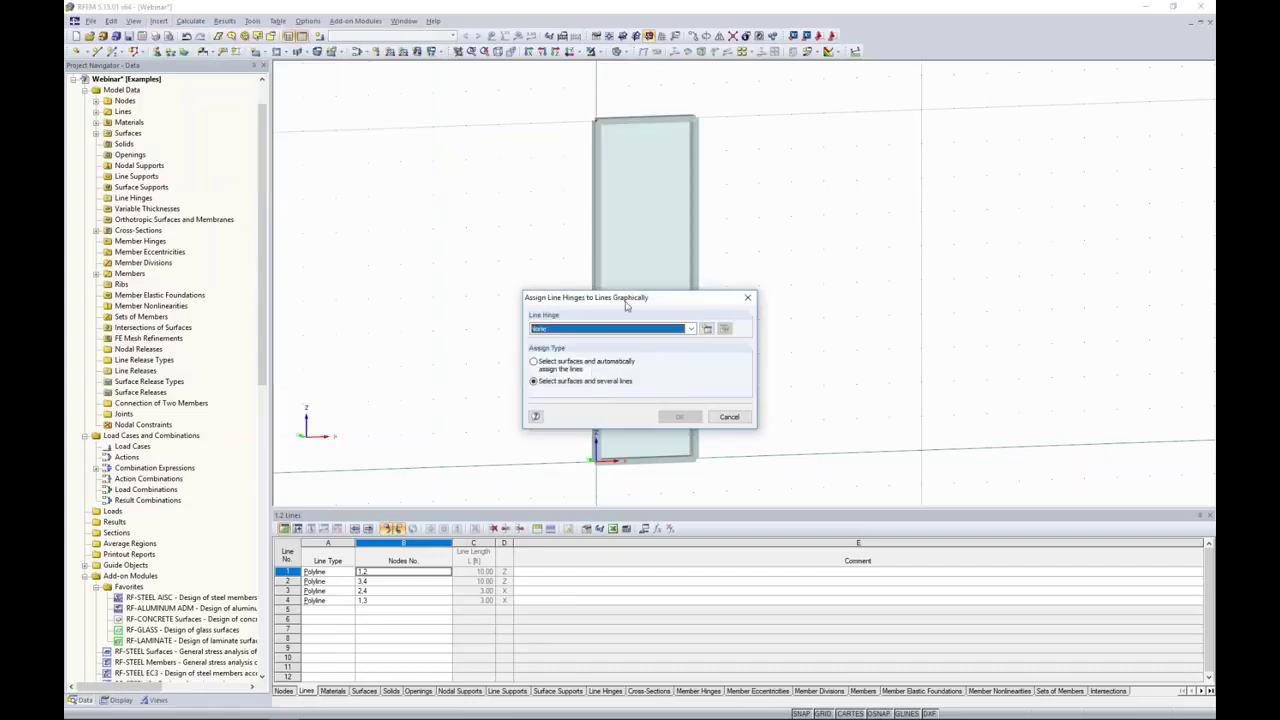
{"action": "left_click_drag", "start_coordinate": [625, 299], "coordinate": [838, 211]}
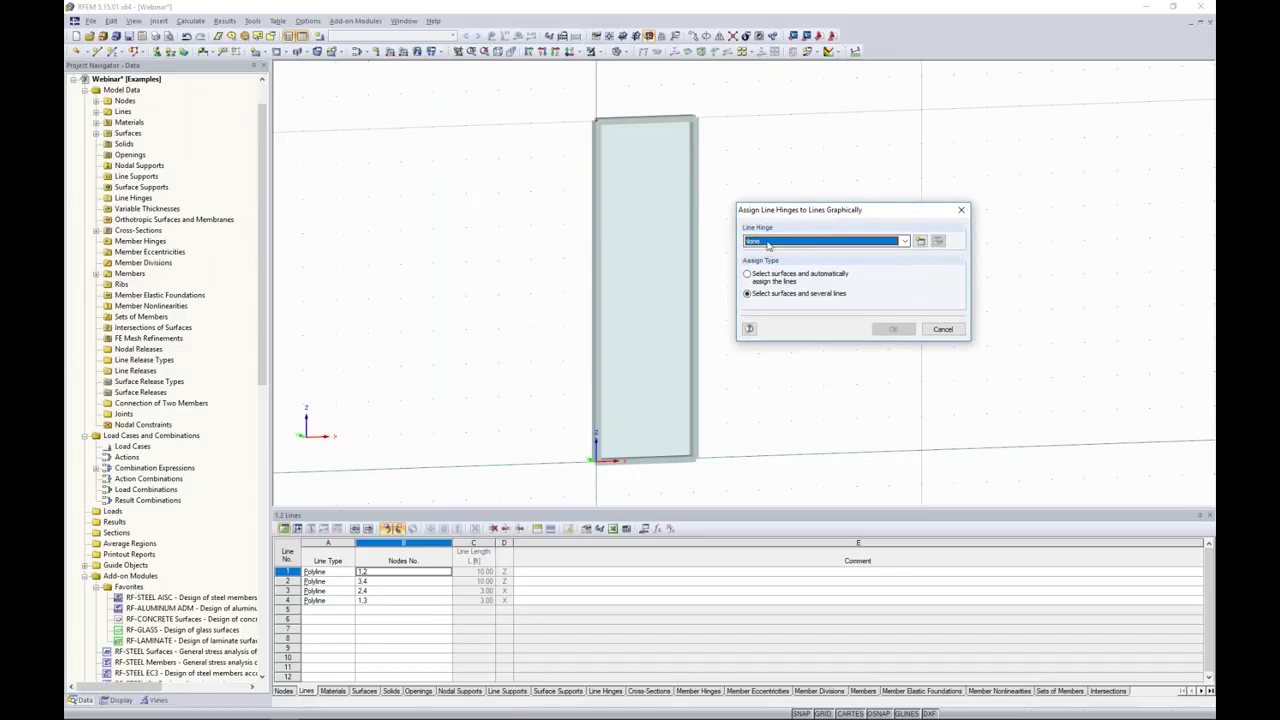
{"action": "left_click", "coordinate": [920, 242]}
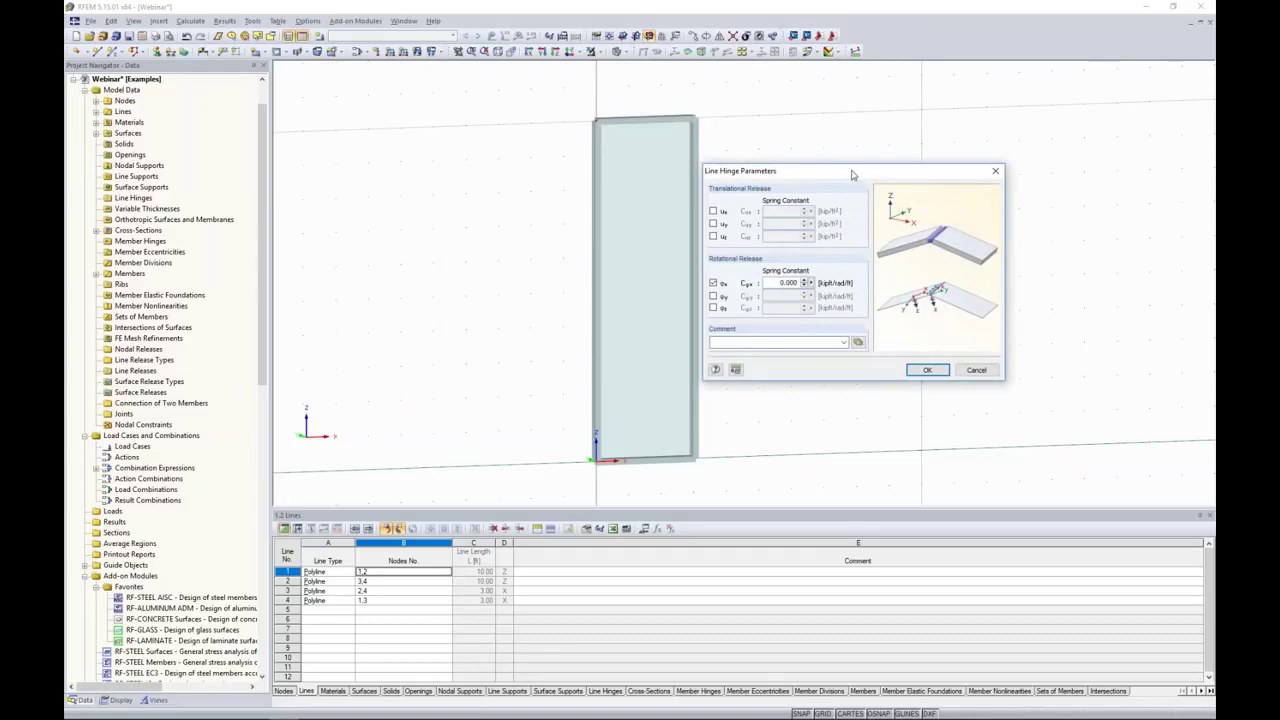
{"action": "left_click_drag", "start_coordinate": [852, 174], "coordinate": [869, 169]}
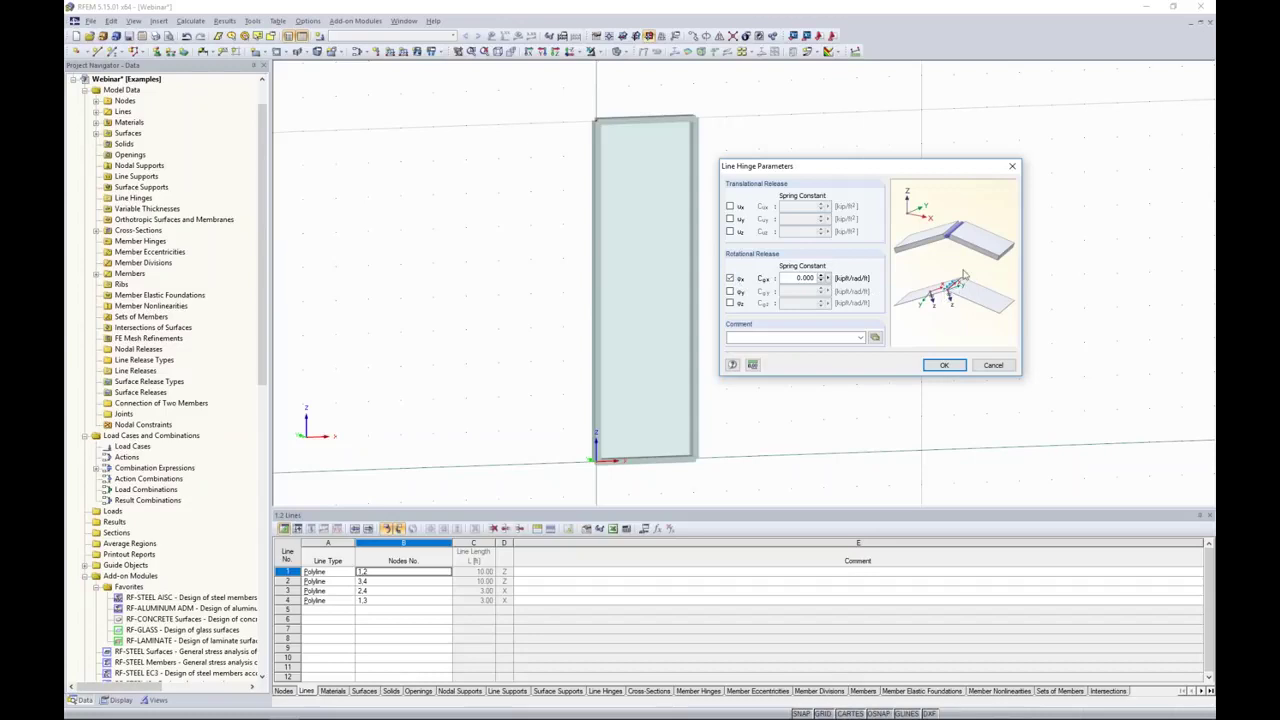
{"action": "left_click", "coordinate": [943, 366]}
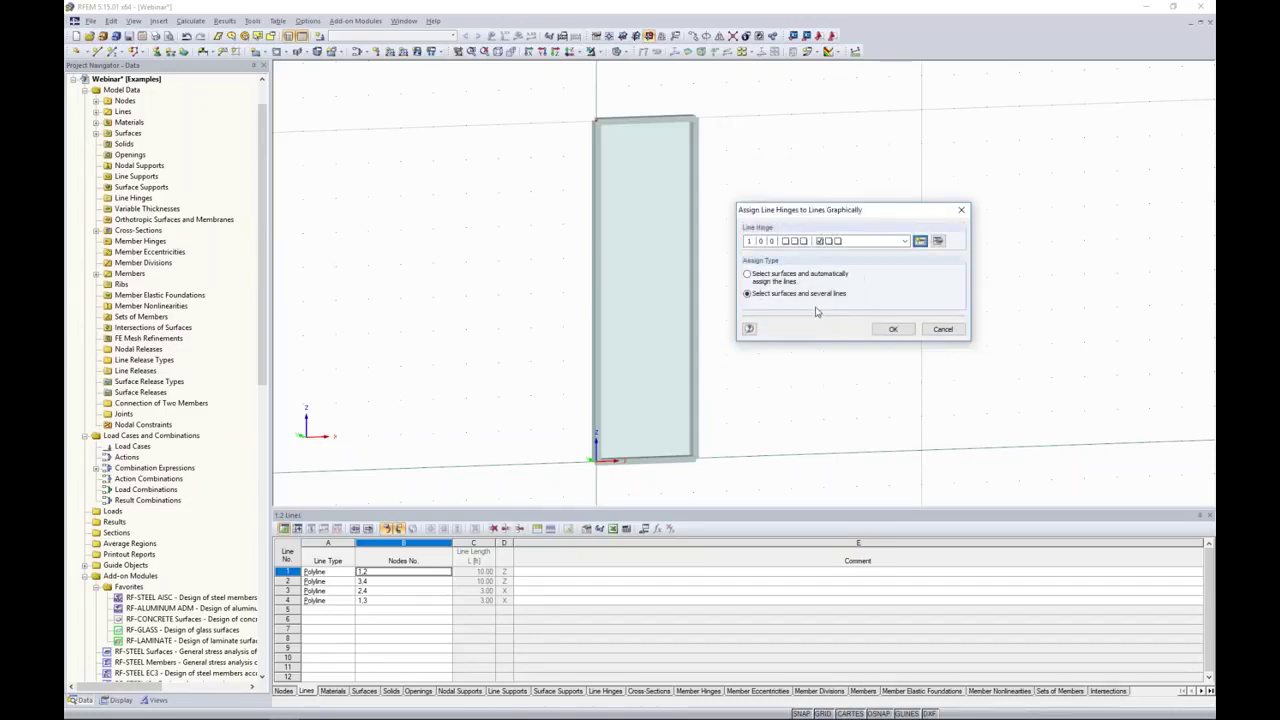
Assign the new line hinge to all four edge lines of the glass surface, selecting surfaces and several lines
{"action": "left_click", "coordinate": [890, 330]}
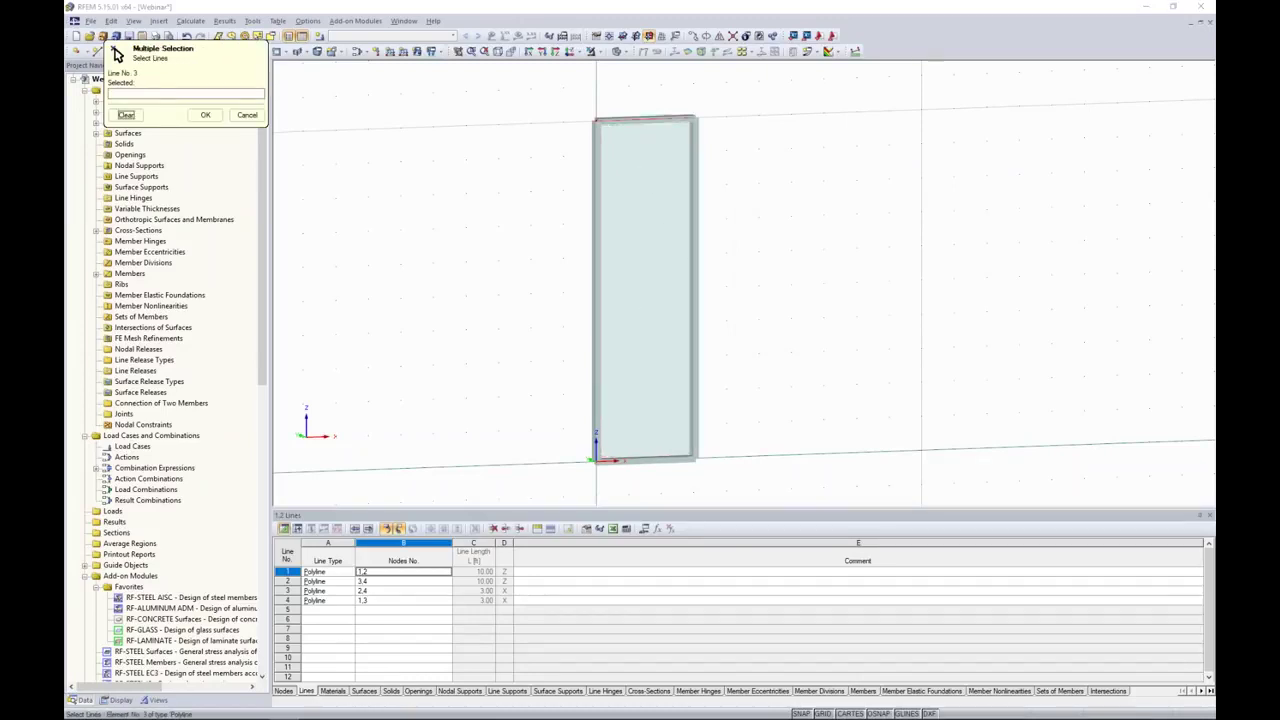
{"action": "left_click", "coordinate": [639, 119]}
{"action": "left_click", "coordinate": [597, 150]}
{"action": "left_click", "coordinate": [666, 458]}
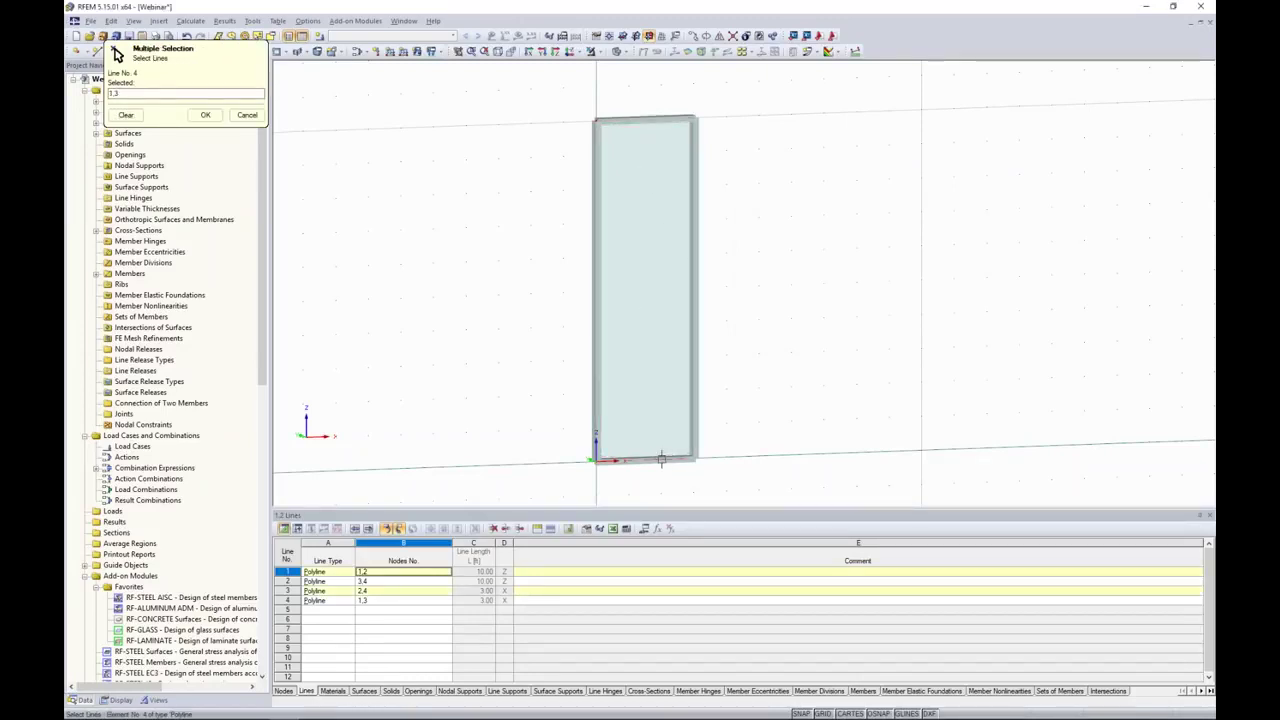
{"action": "left_click", "coordinate": [693, 400]}
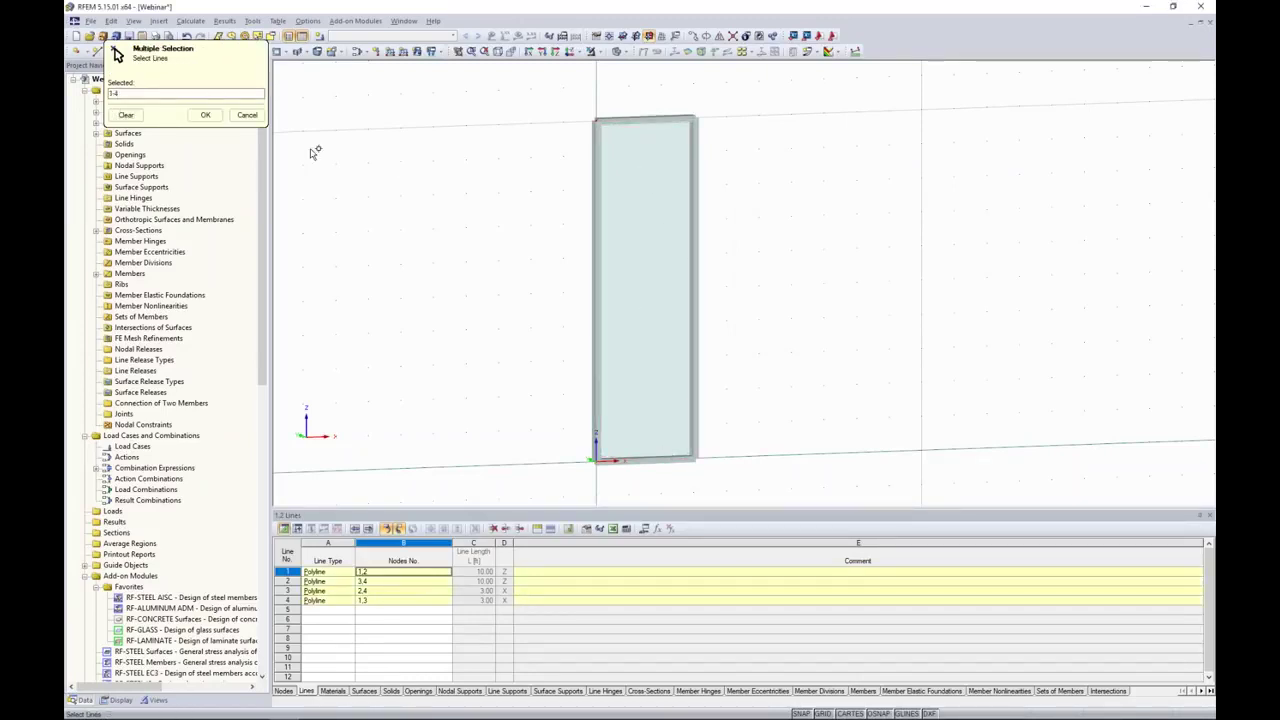
{"action": "left_click", "coordinate": [205, 114]}
{"action": "left_click", "coordinate": [942, 330]}
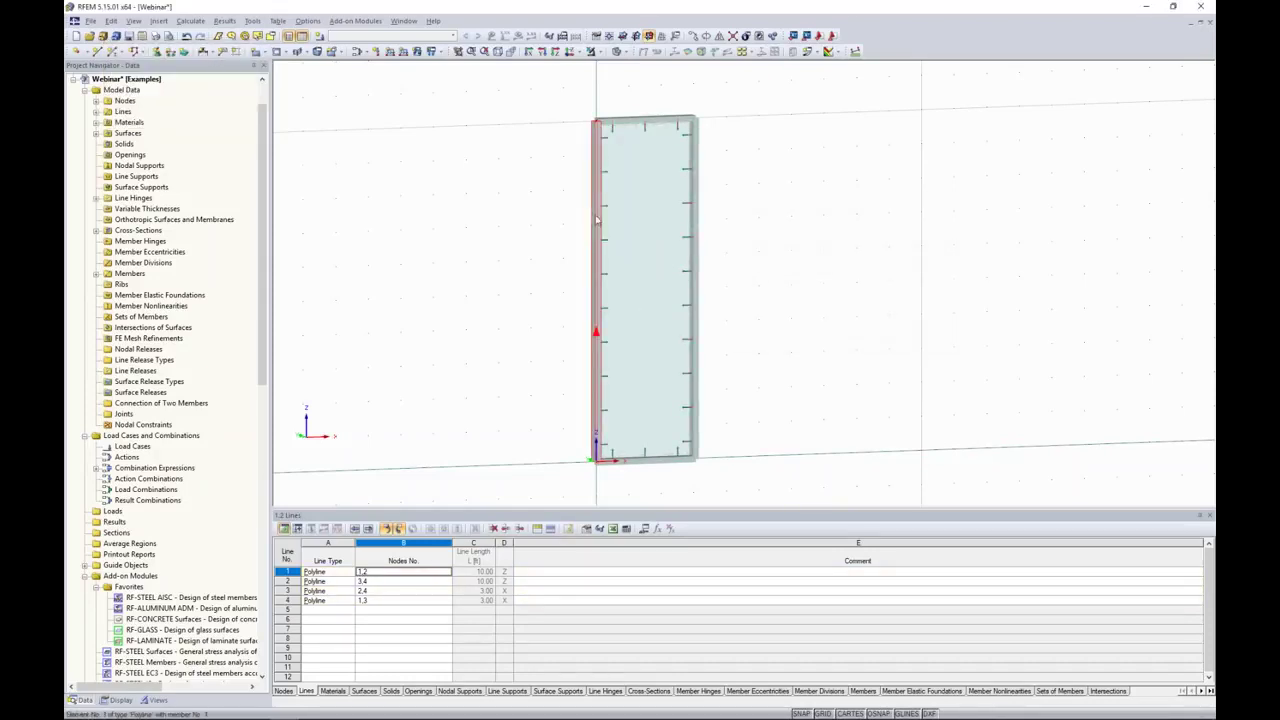
Copy the whole framed glass panel with its hinges 5 times at a displacement of 3 ft in the X direction
{"action": "scroll", "coordinate": [722, 355], "scroll_direction": "down", "scroll_amount": 2}
{"action": "middle_click_drag", "start_coordinate": [716, 355], "coordinate": [708, 358]}
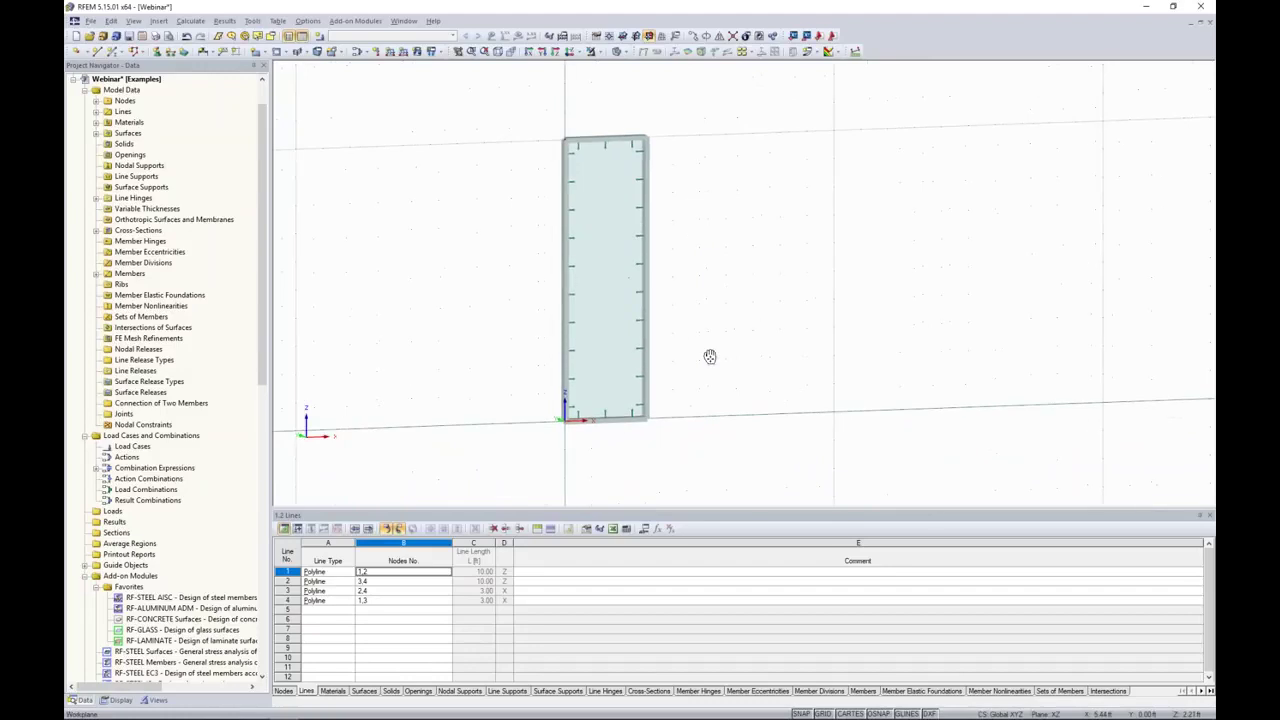
{"action": "left_click_drag", "start_coordinate": [703, 462], "coordinate": [522, 99]}
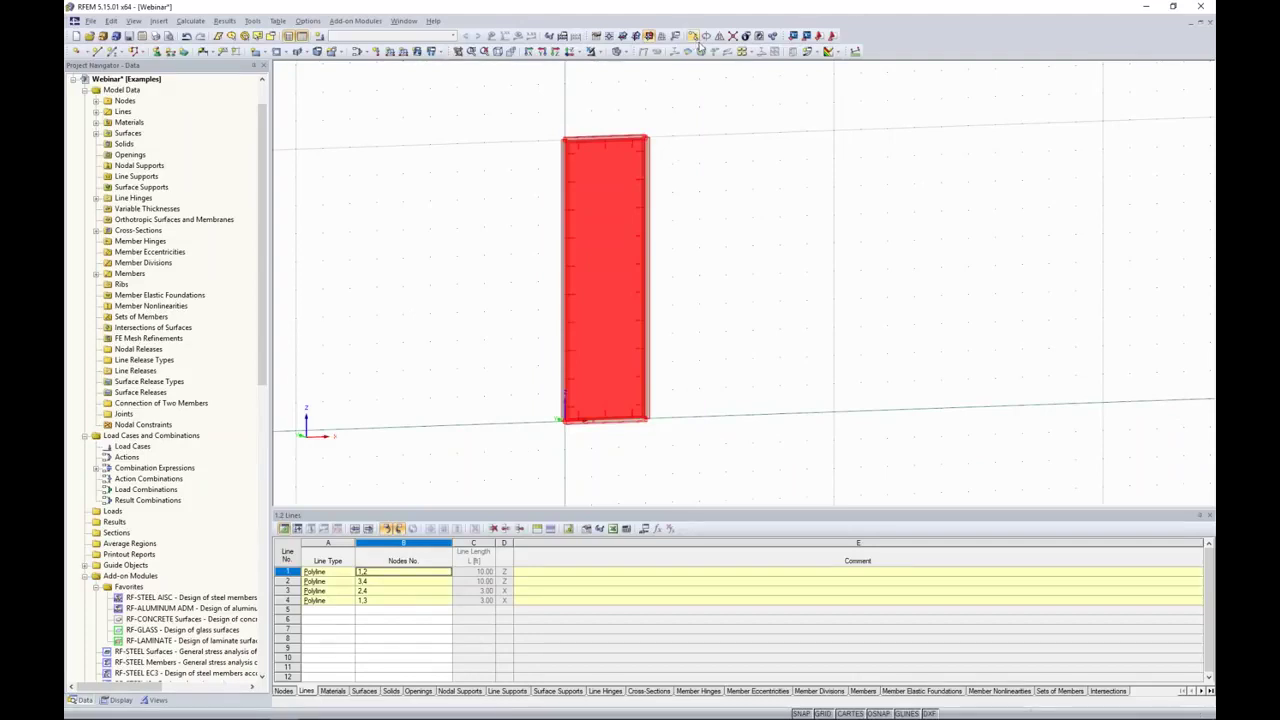
{"action": "left_click", "coordinate": [697, 37]}
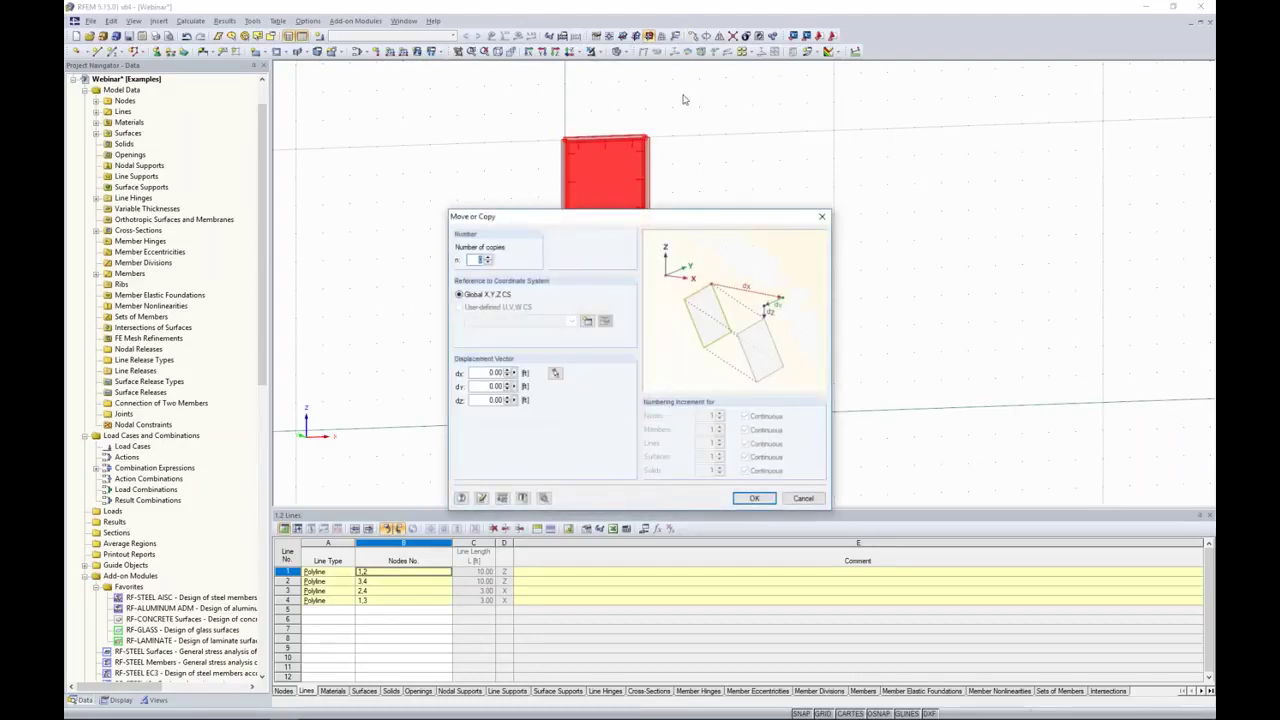
{"action": "type", "text": "5"}
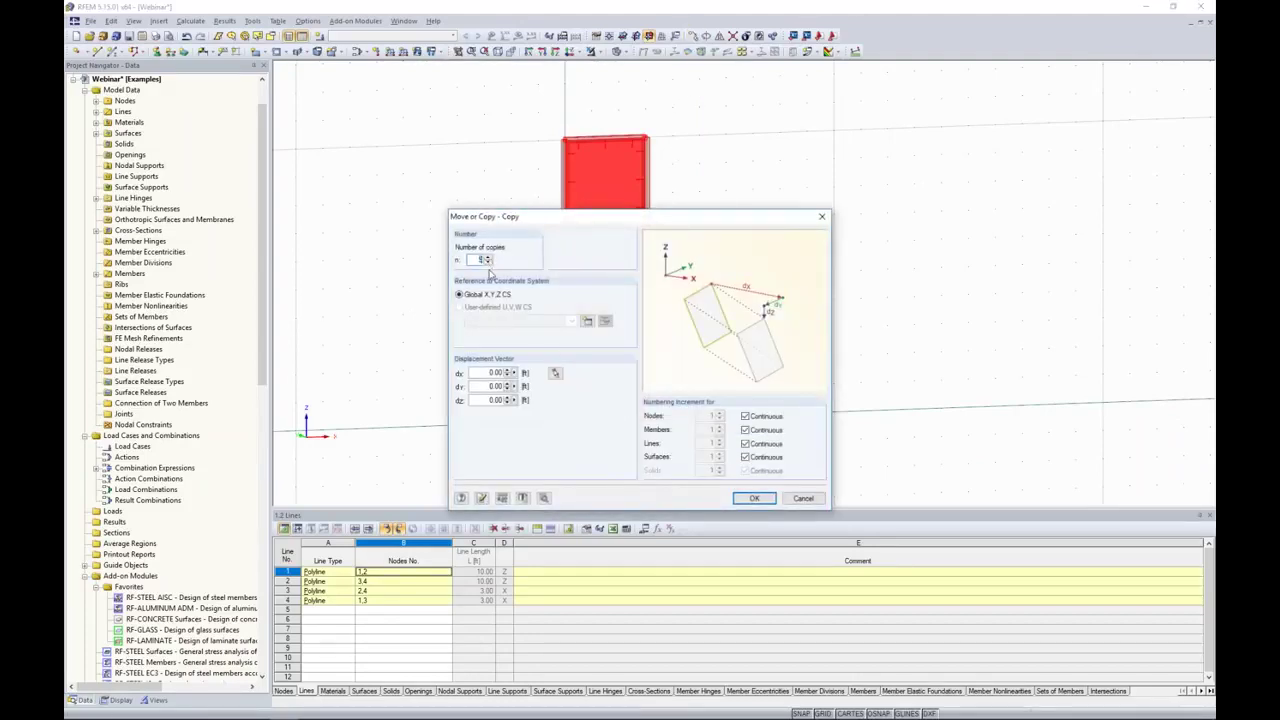
{"action": "key", "text": "Tab"}
{"action": "type", "text": "3.0"}
{"action": "left_click", "coordinate": [754, 498]}
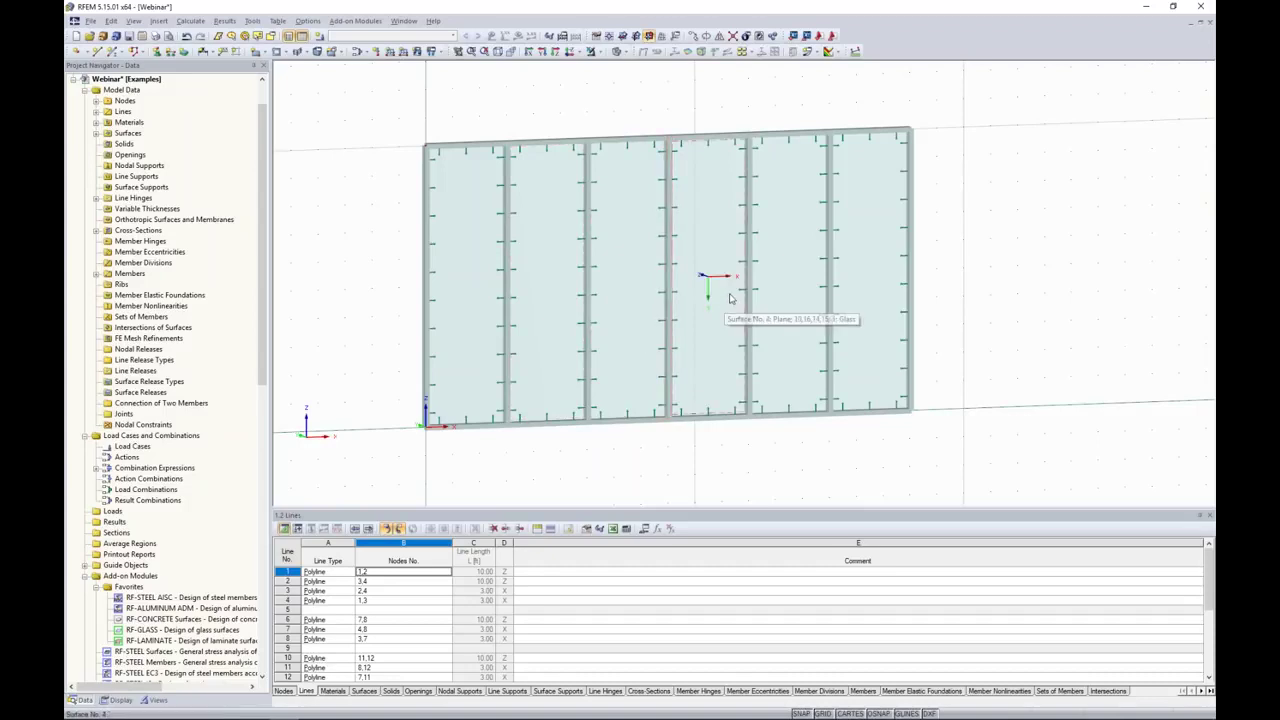
Delete the glass surfaces in the third and fifth bays of the facade, counted from the origin
{"action": "left_click", "coordinate": [640, 288]}
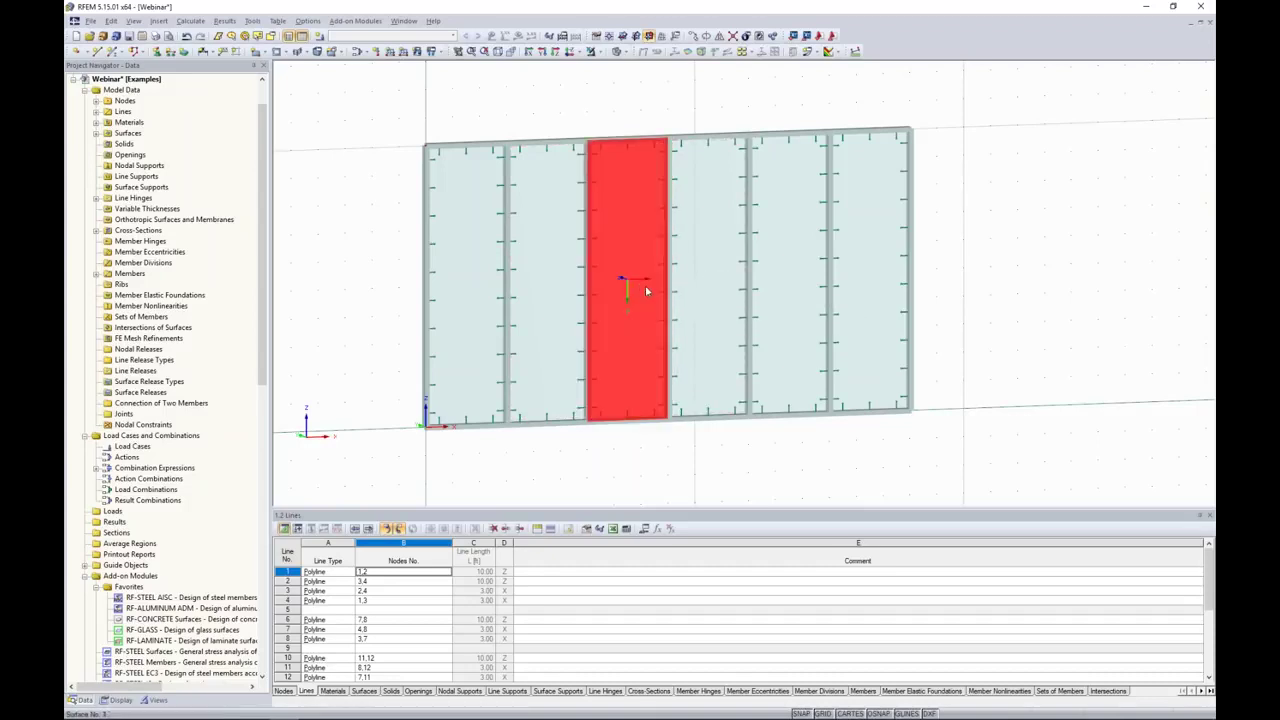
{"action": "left_click", "coordinate": [788, 285], "text": "ctrl"}
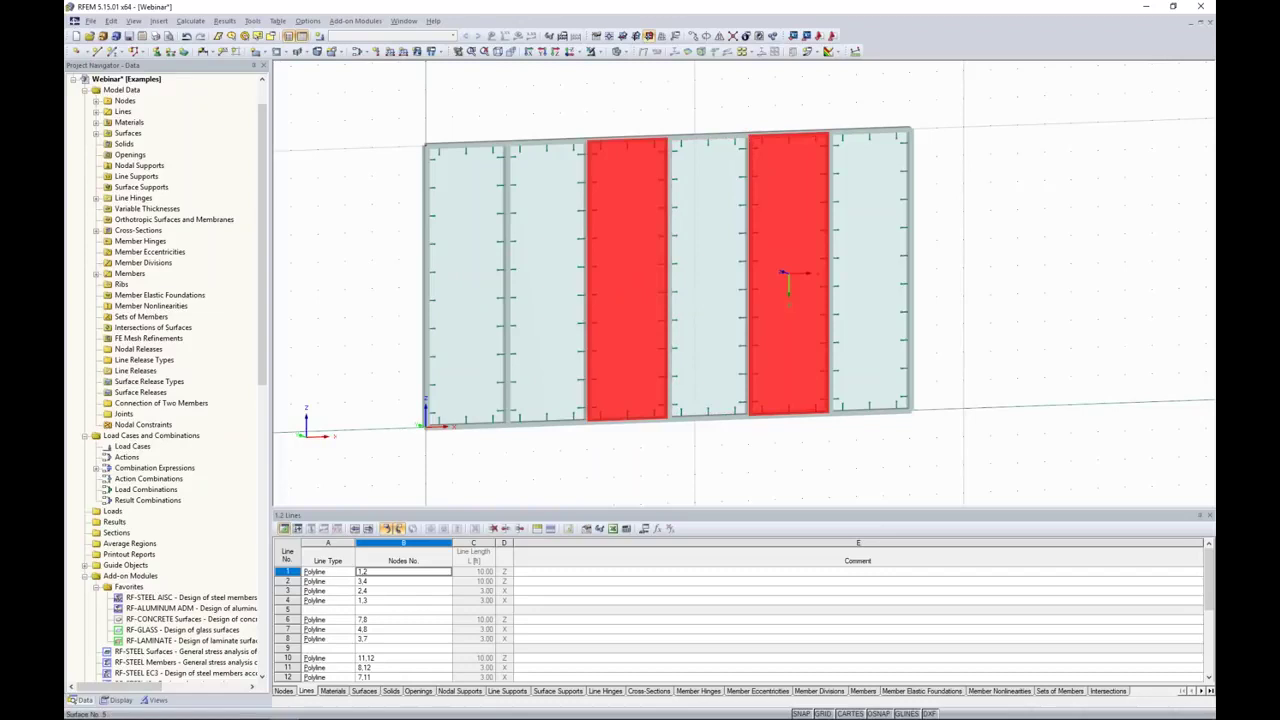
{"action": "key", "text": "Delete"}
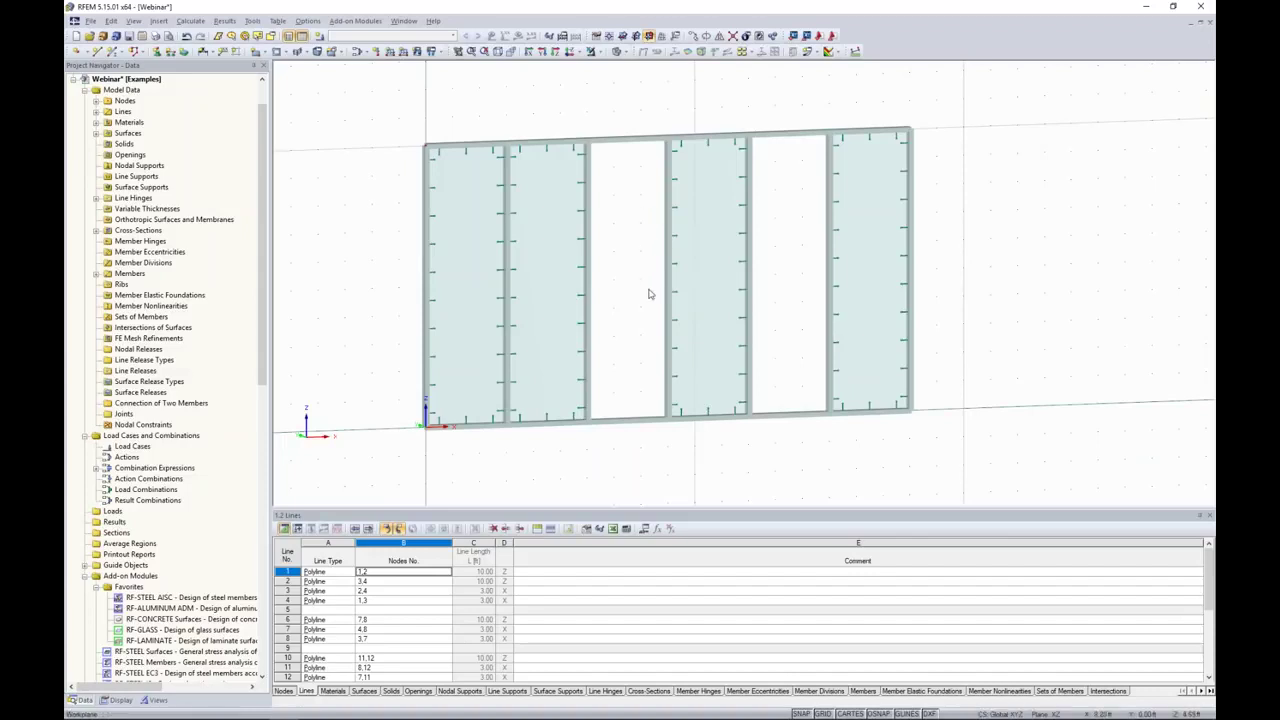
Add horizontal members across the third bay at Z 7 and 3 ft and the fifth bay at Z 5 ft, and connect them to the mullions
{"action": "left_click", "coordinate": [114, 52]}
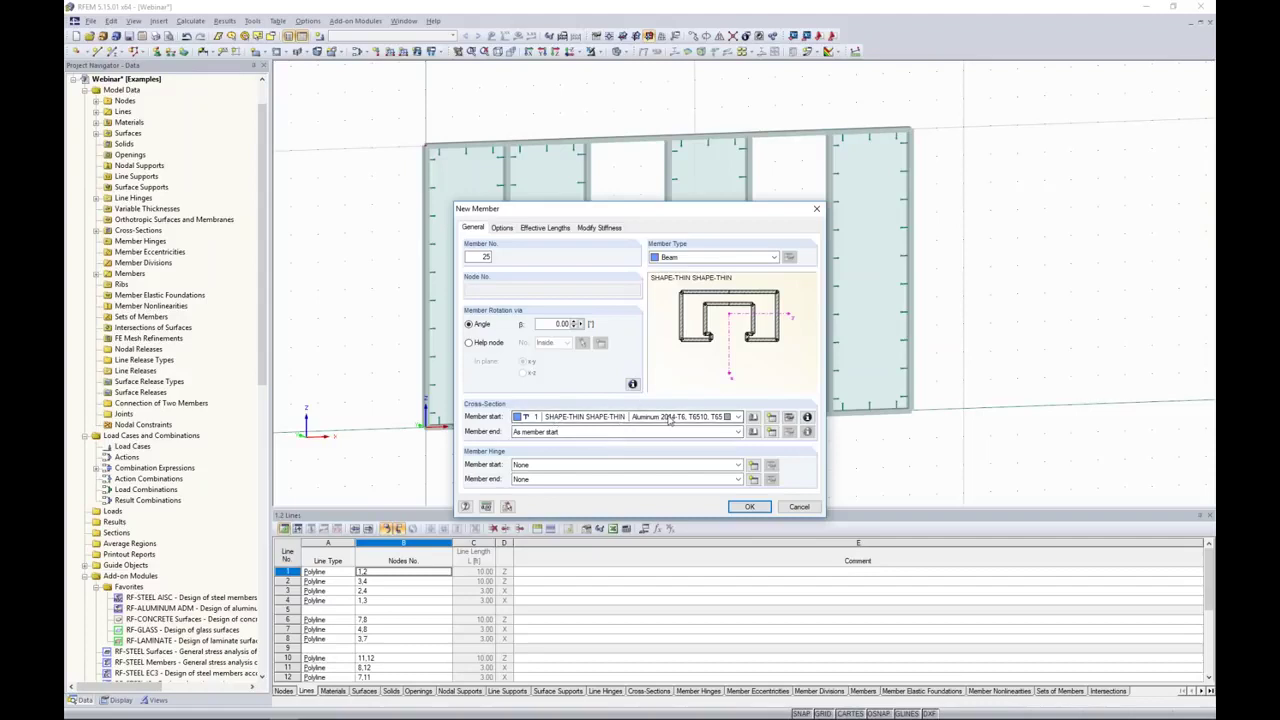
{"action": "left_click", "coordinate": [750, 506]}
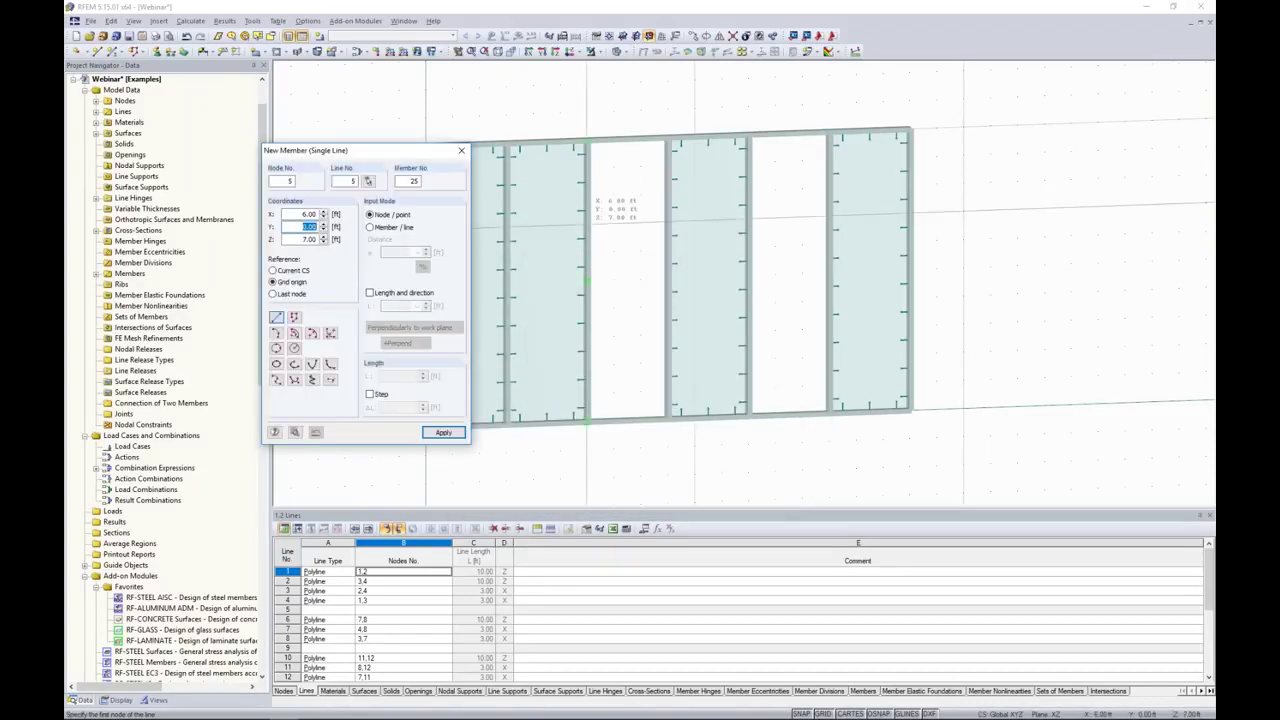
{"action": "left_click", "coordinate": [590, 213]}
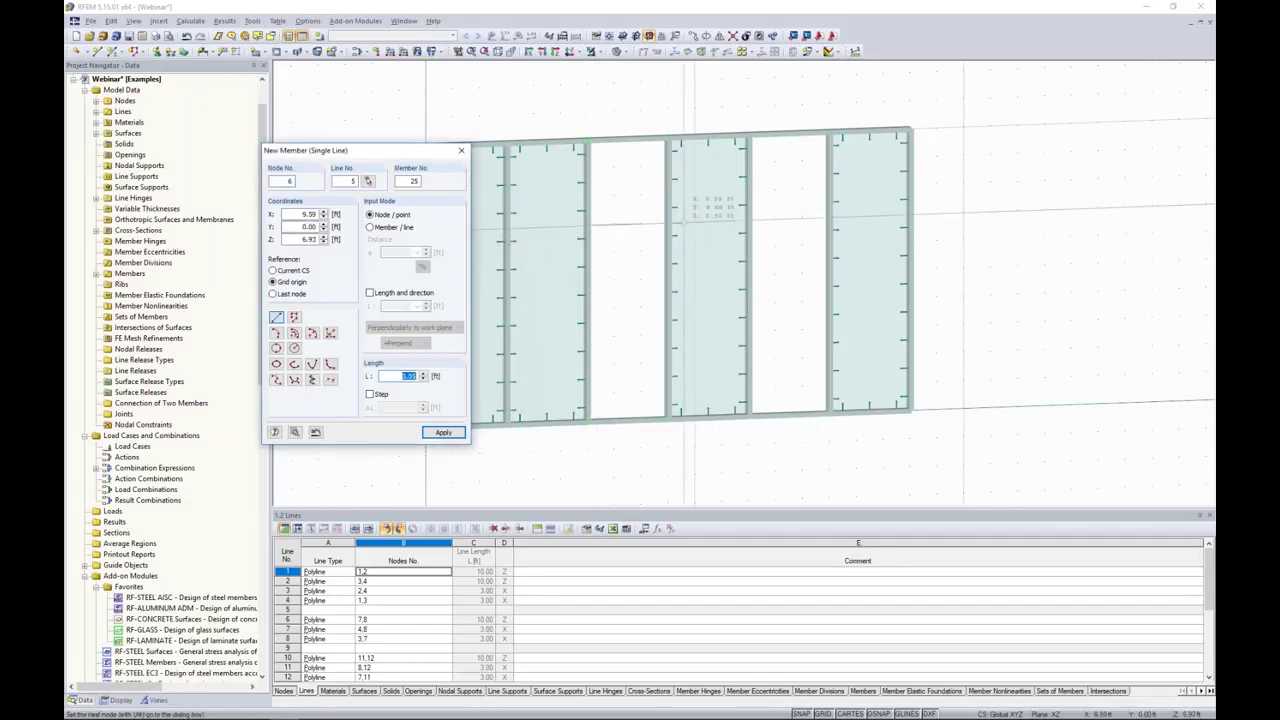
{"action": "left_click", "coordinate": [676, 222]}
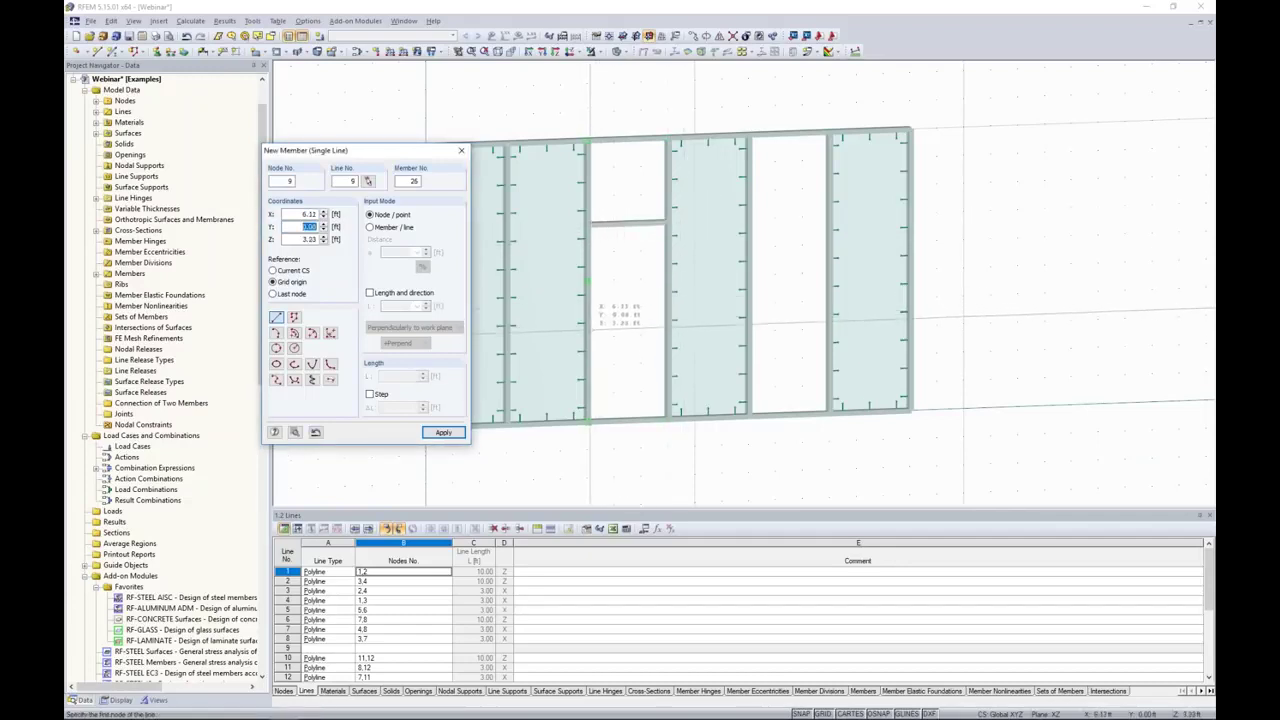
{"action": "left_click", "coordinate": [658, 340]}
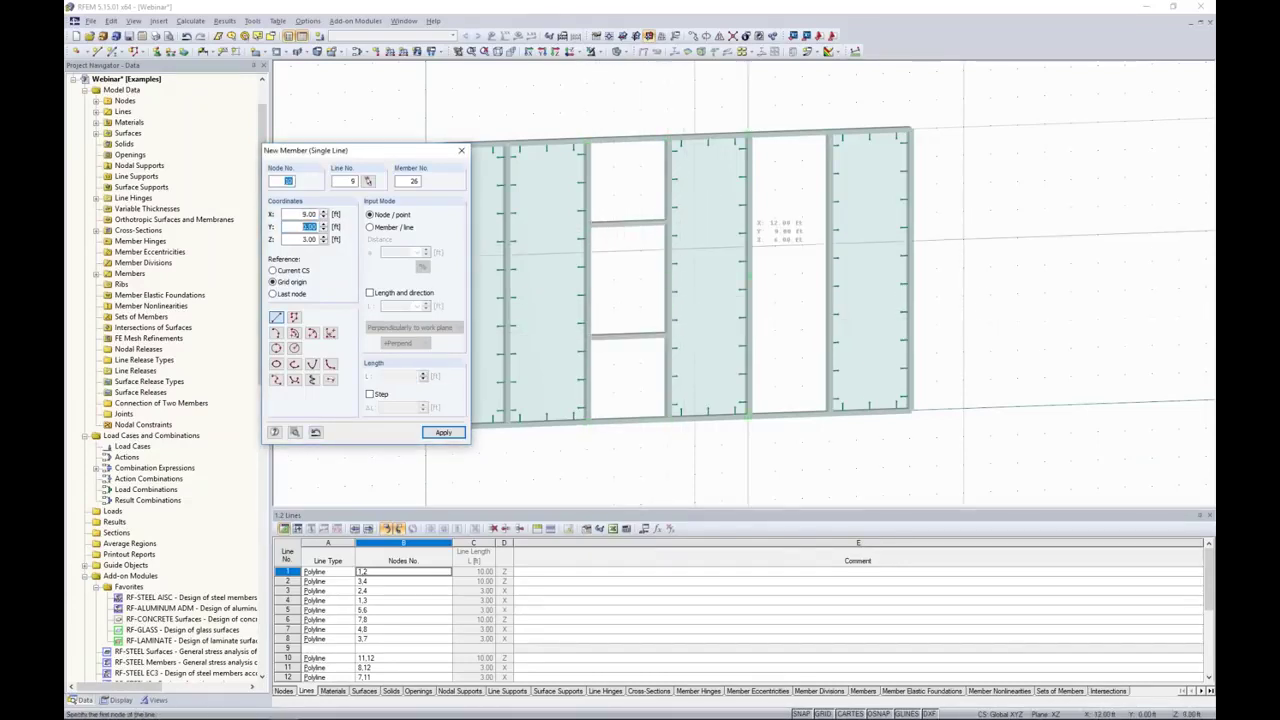
{"action": "left_click", "coordinate": [752, 278]}
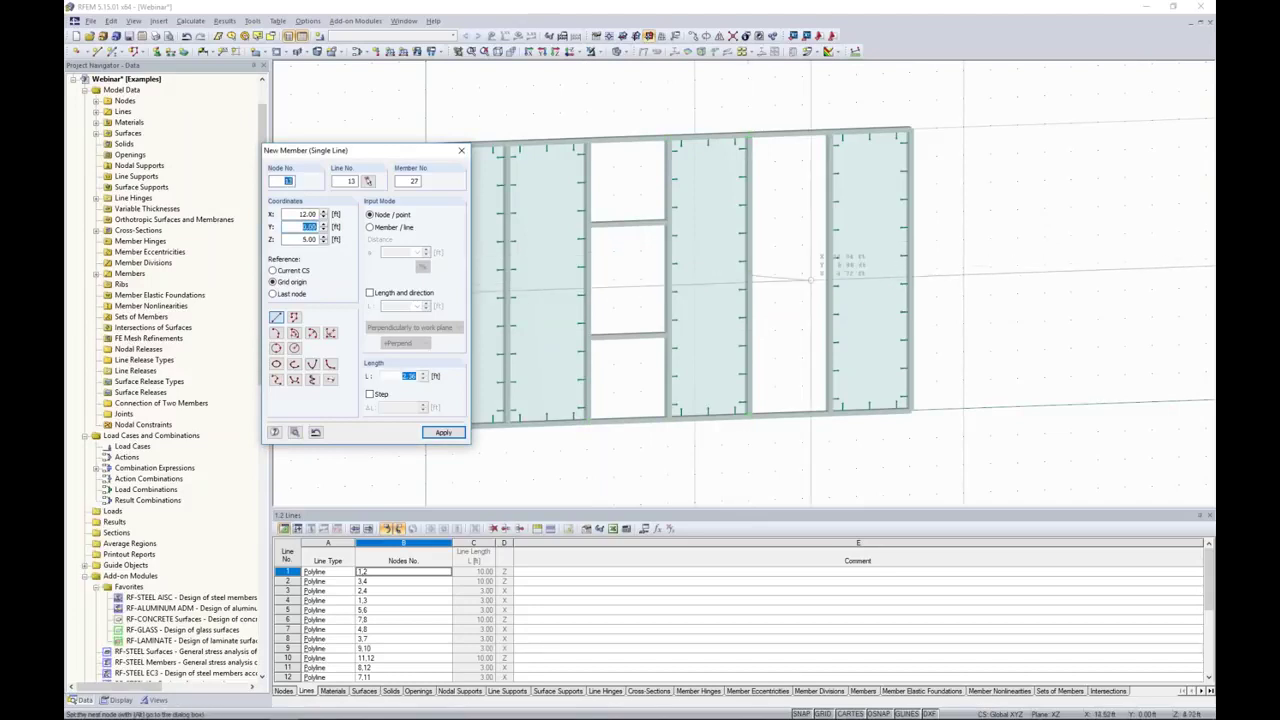
{"action": "left_click", "coordinate": [826, 274]}
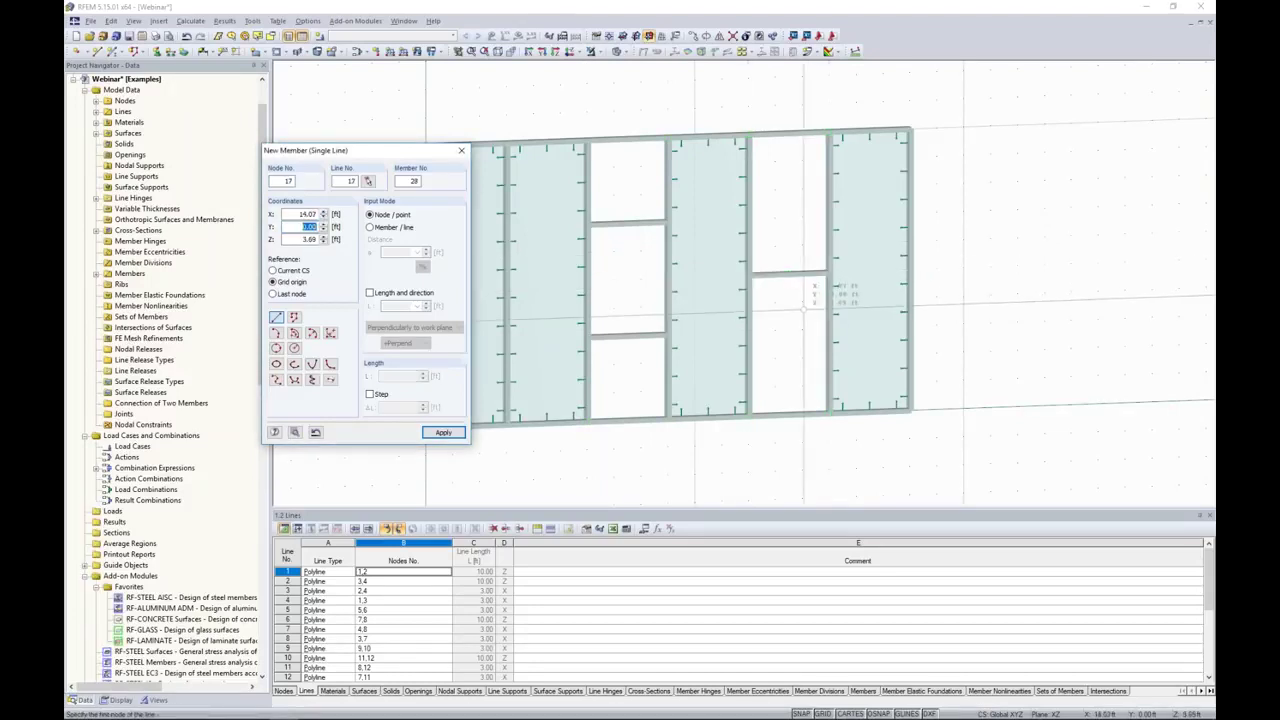
{"action": "key", "text": "Escape"}
{"action": "left_click", "coordinate": [733, 36]}
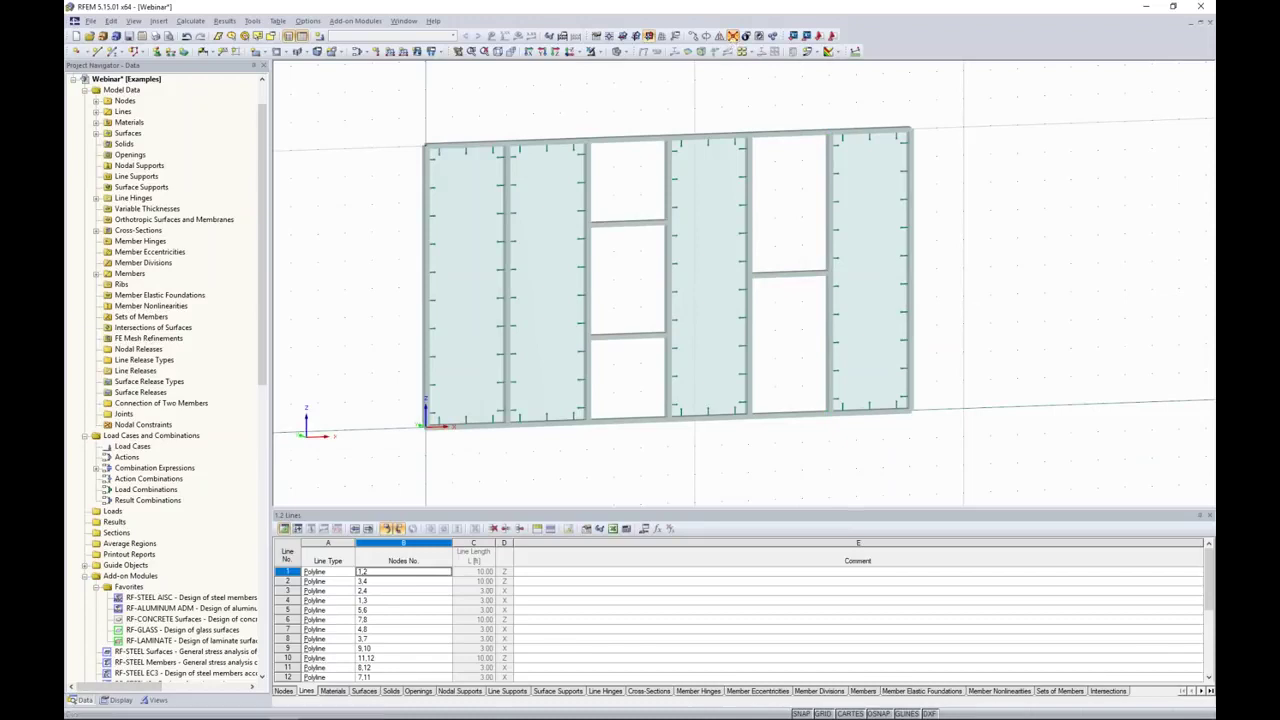
{"action": "left_click_drag", "start_coordinate": [547, 98], "coordinate": [885, 471]}
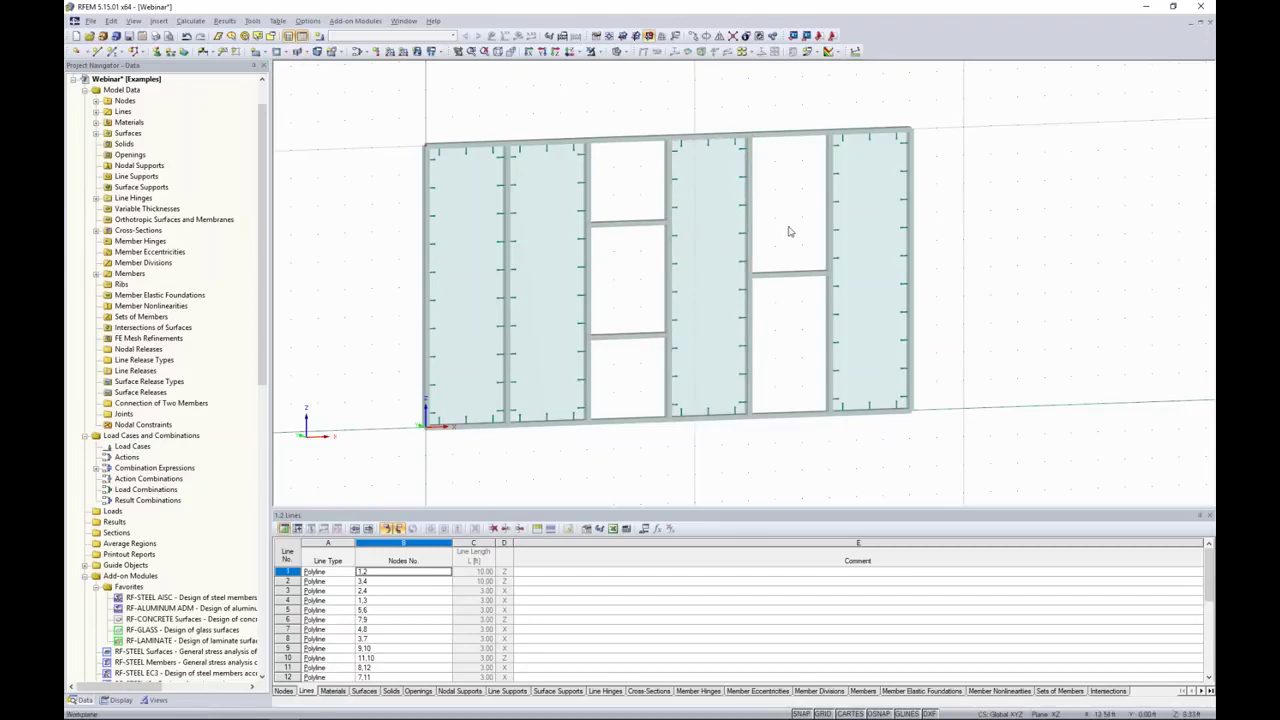
Create rectangular surfaces with Glass stiffness in the three openings of the third bay
{"action": "left_click", "coordinate": [257, 52]}
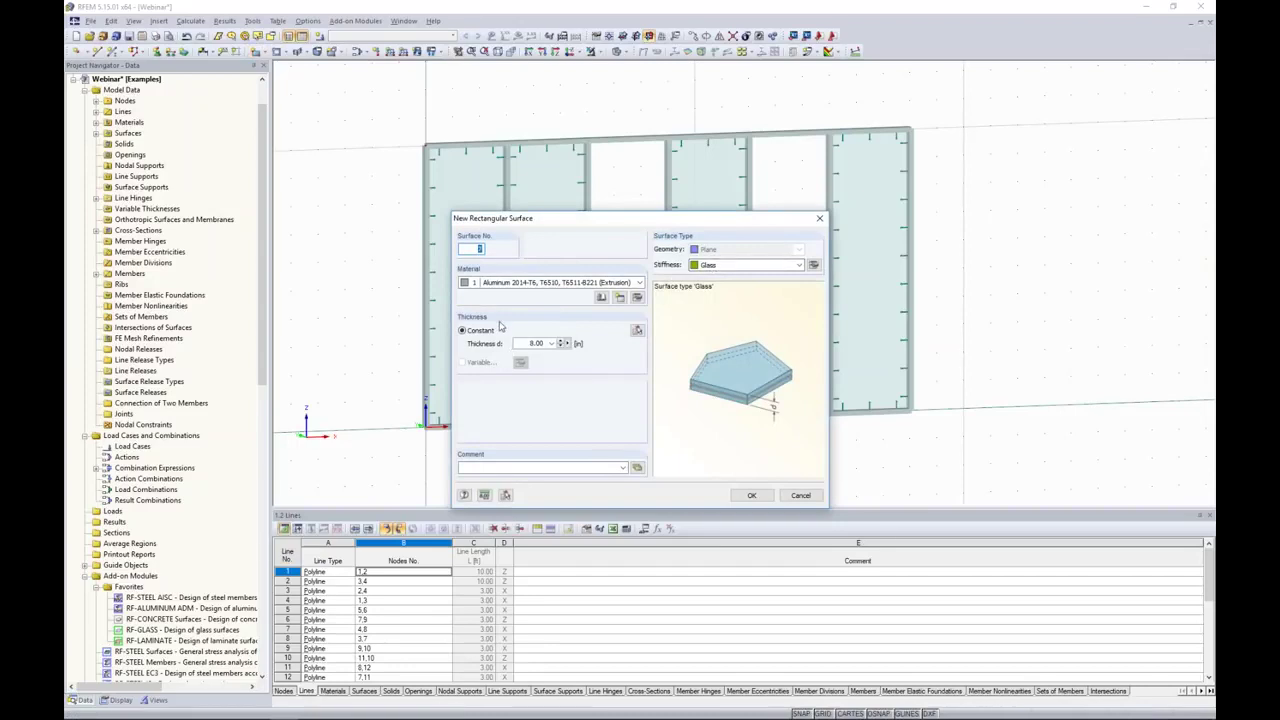
{"action": "left_click", "coordinate": [745, 495]}
{"action": "left_click", "coordinate": [590, 223]}
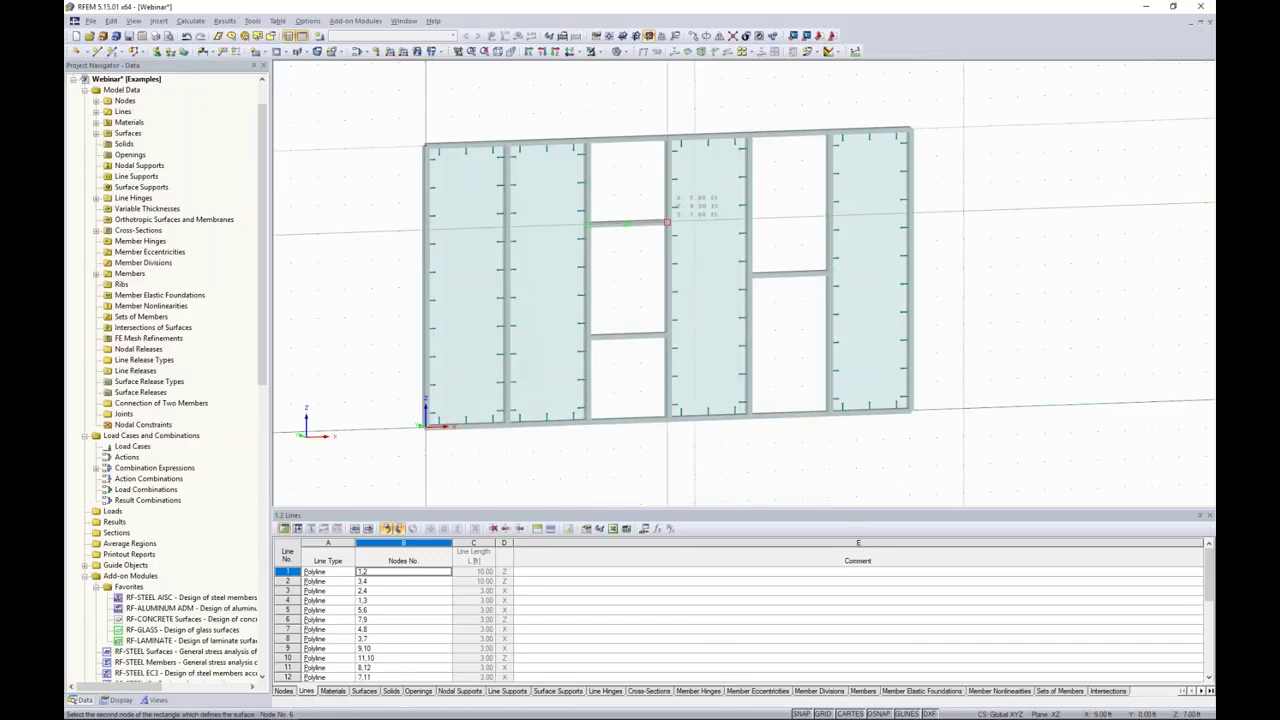
{"action": "left_click", "coordinate": [666, 221]}
{"action": "left_click", "coordinate": [590, 225]}
{"action": "left_click", "coordinate": [667, 333]}
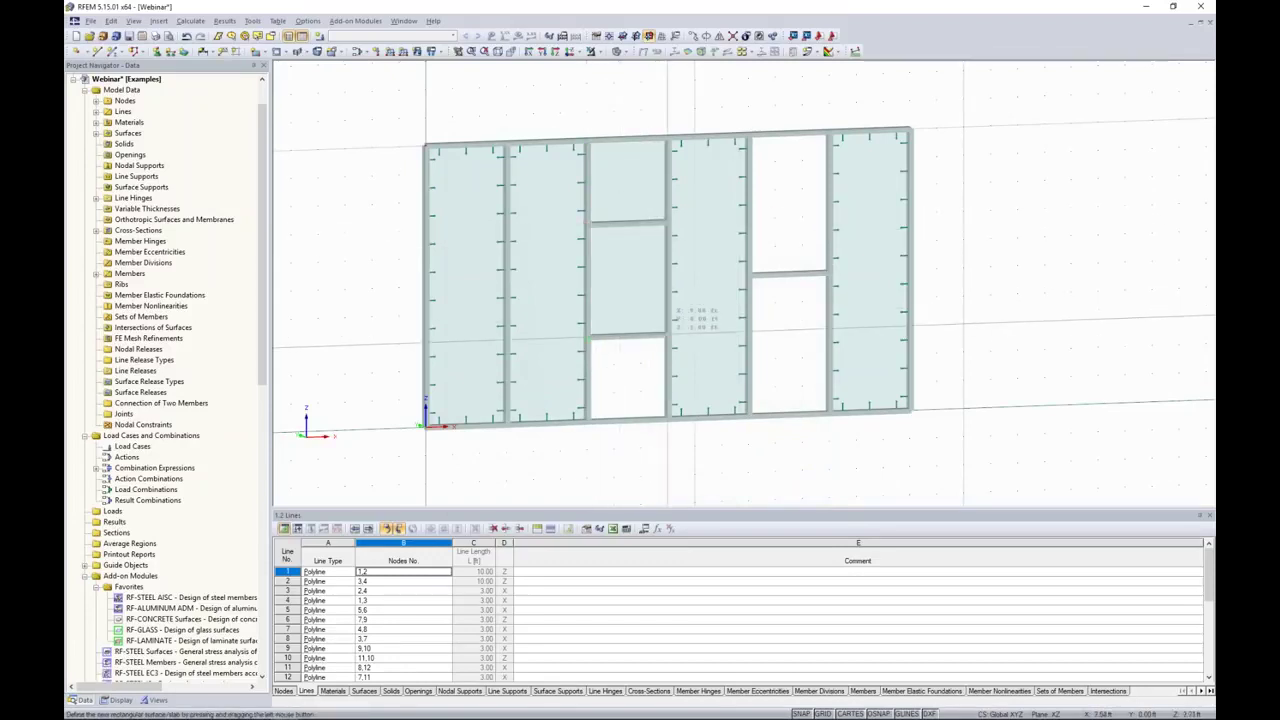
{"action": "left_click", "coordinate": [587, 337]}
{"action": "left_click", "coordinate": [665, 420]}
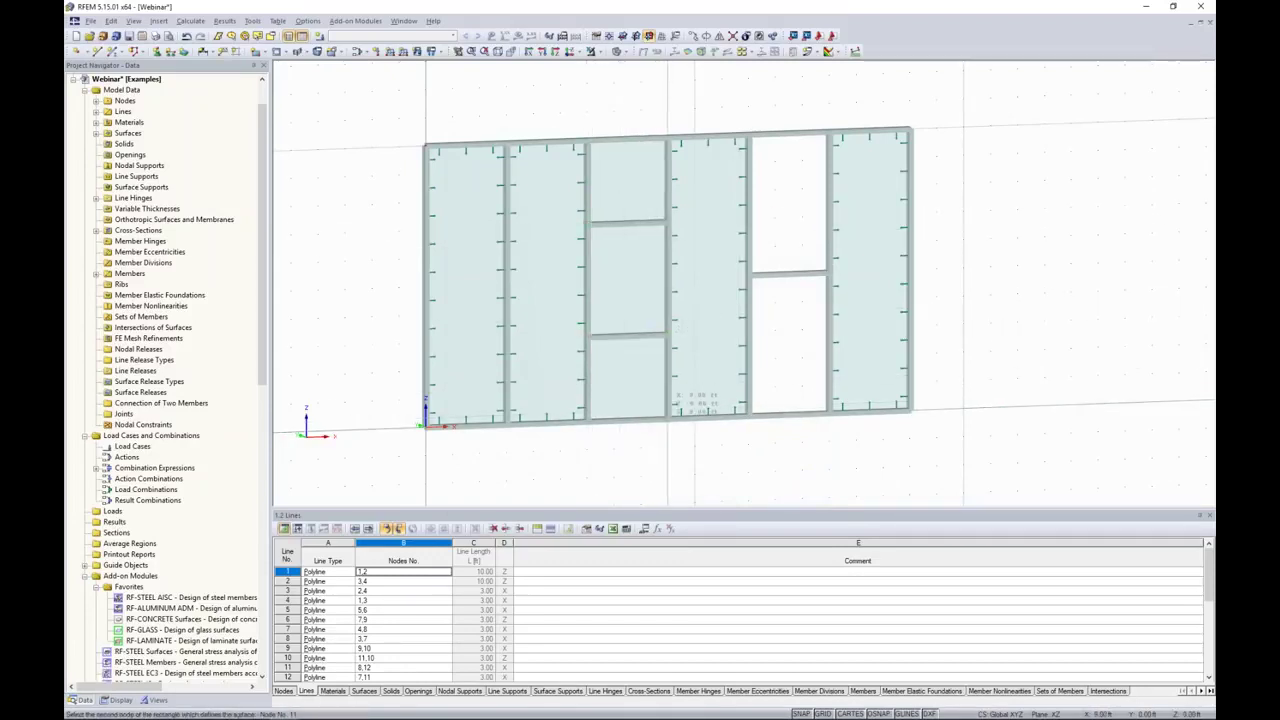
Create rectangular glass surfaces in the upper and lower openings of the fifth bay
{"action": "left_click", "coordinate": [747, 133]}
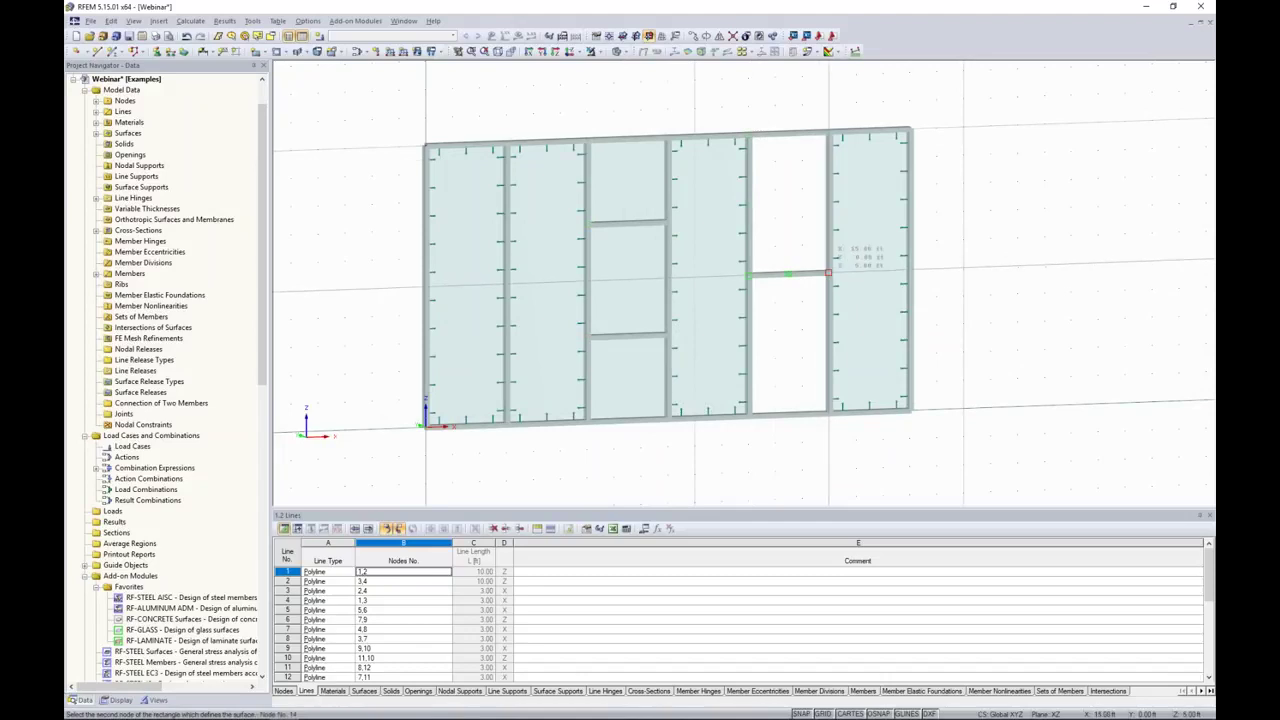
{"action": "left_click", "coordinate": [826, 272]}
{"action": "left_click", "coordinate": [747, 272]}
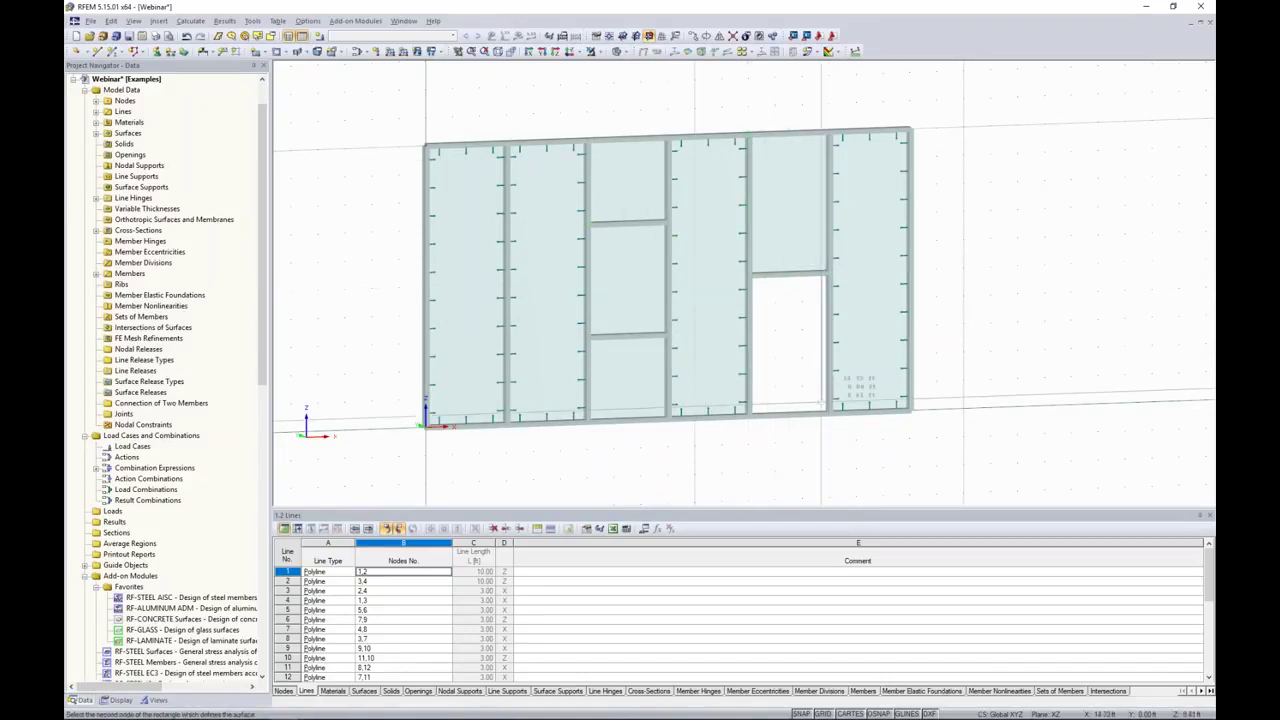
{"action": "left_click", "coordinate": [826, 410]}
{"action": "middle_click_drag", "start_coordinate": [978, 290], "coordinate": [876, 270]}
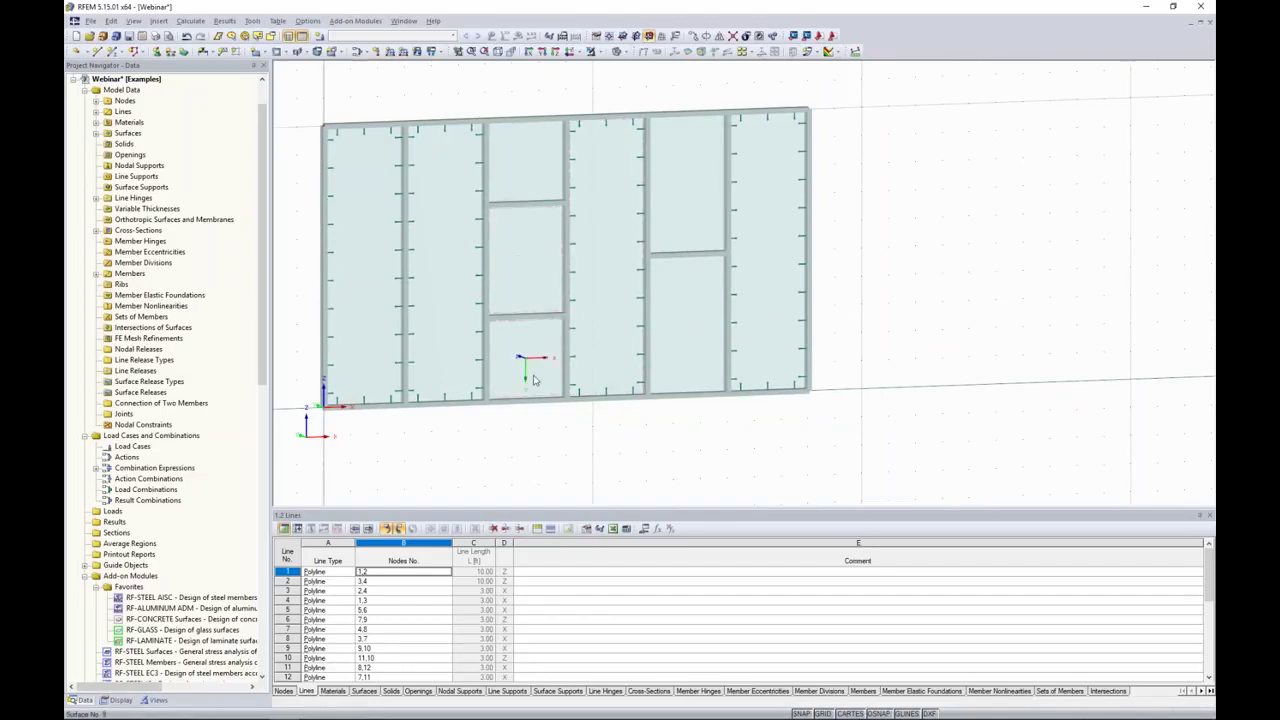
Assign the existing line hinge graphically to the four edge lines of the upper glass pane in the third bay
{"action": "left_click", "coordinate": [159, 21]}
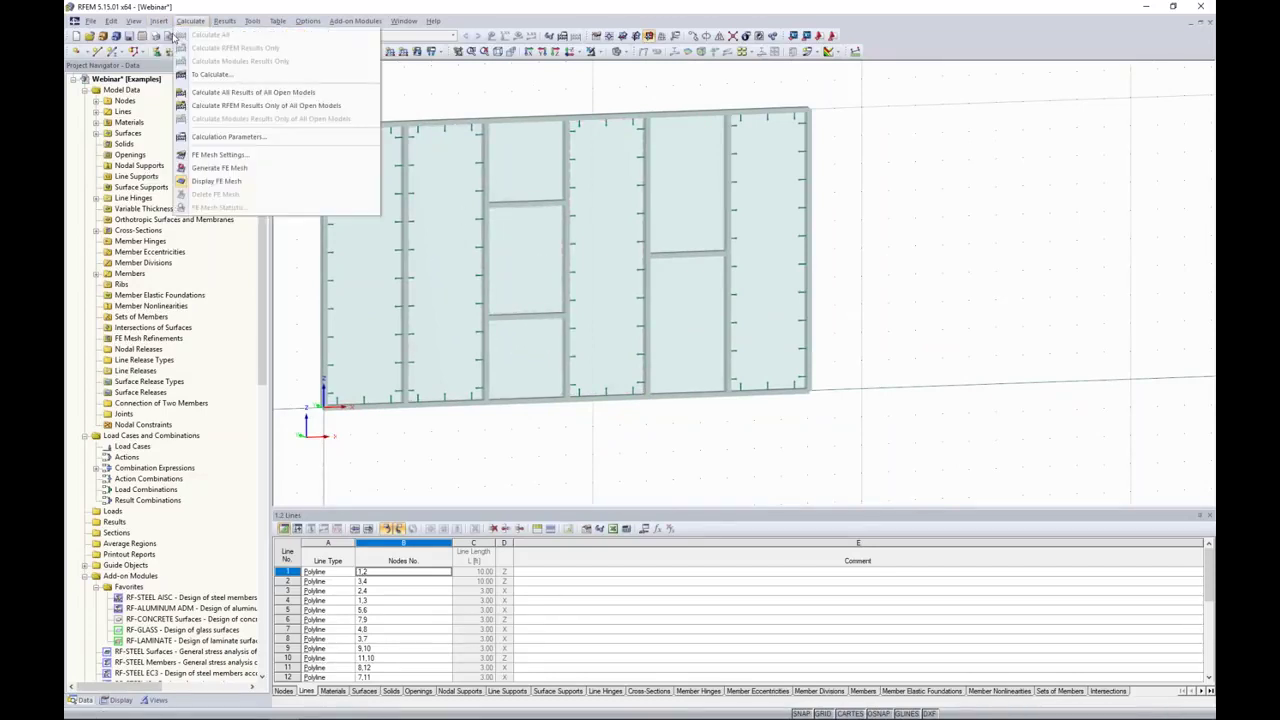
{"action": "mouse_move", "coordinate": [185, 35]}
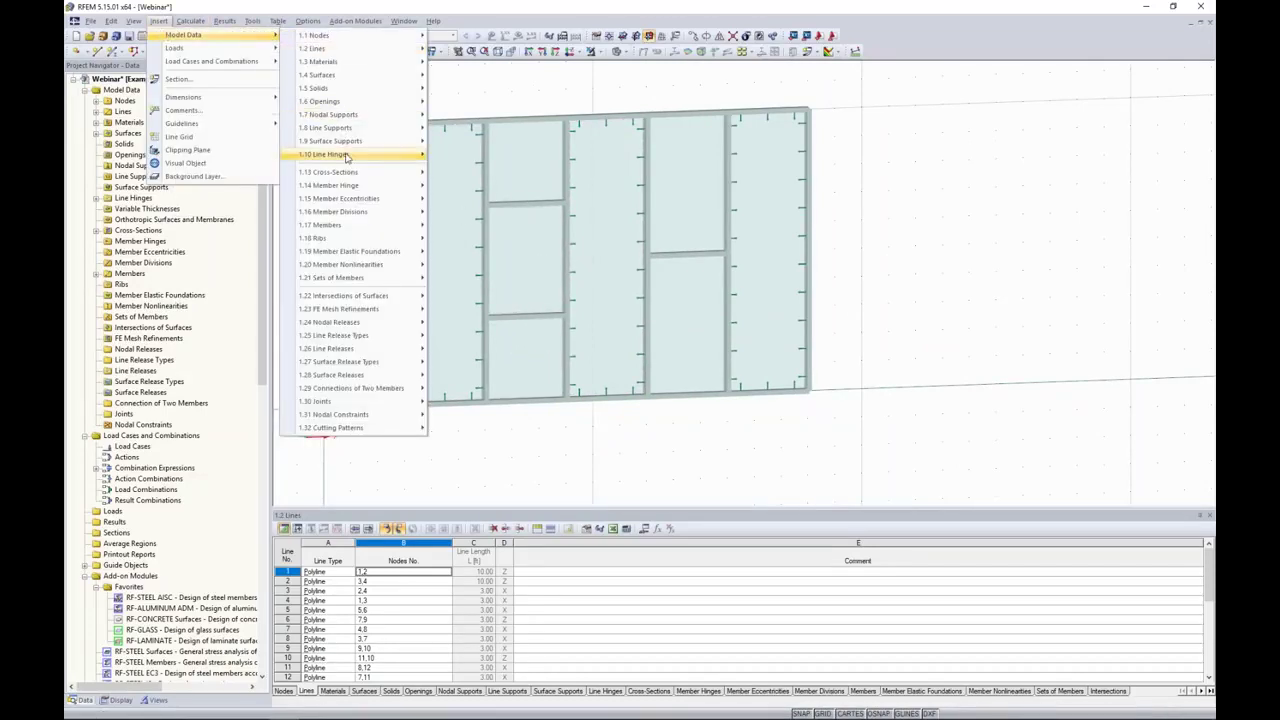
{"action": "mouse_move", "coordinate": [359, 157]}
{"action": "left_click", "coordinate": [488, 186]}
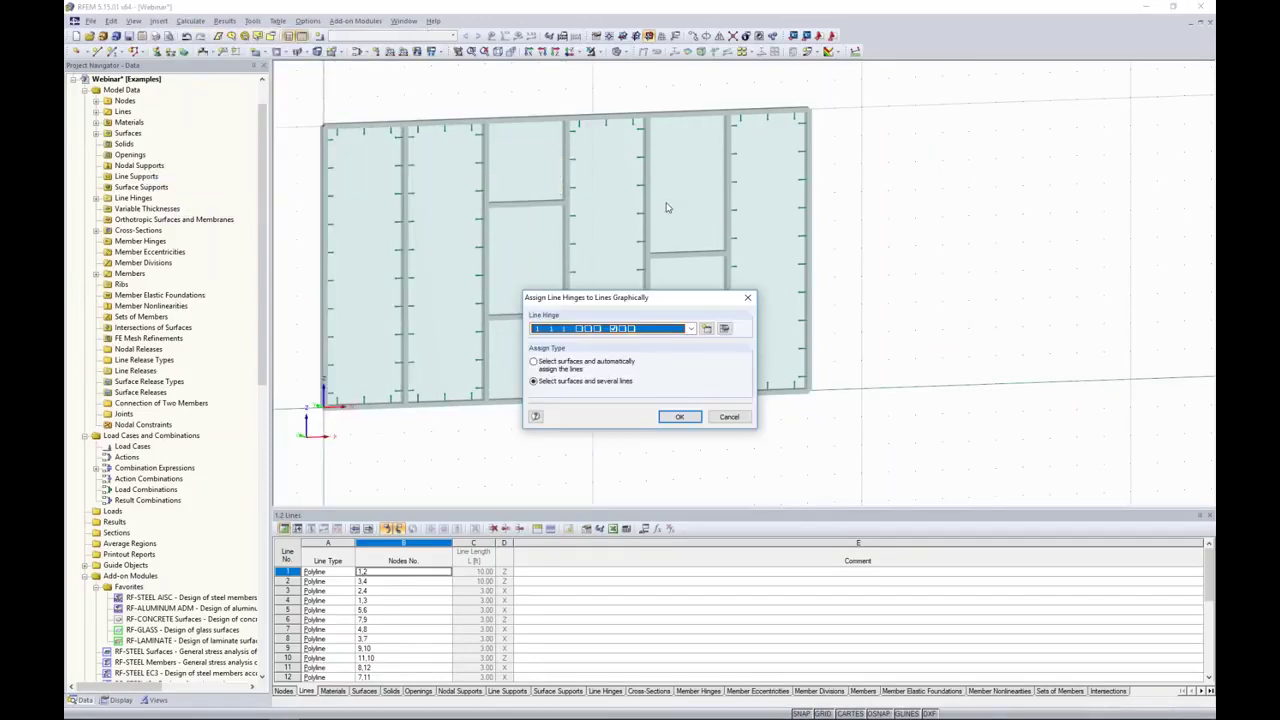
{"action": "left_click_drag", "start_coordinate": [663, 302], "coordinate": [945, 224]}
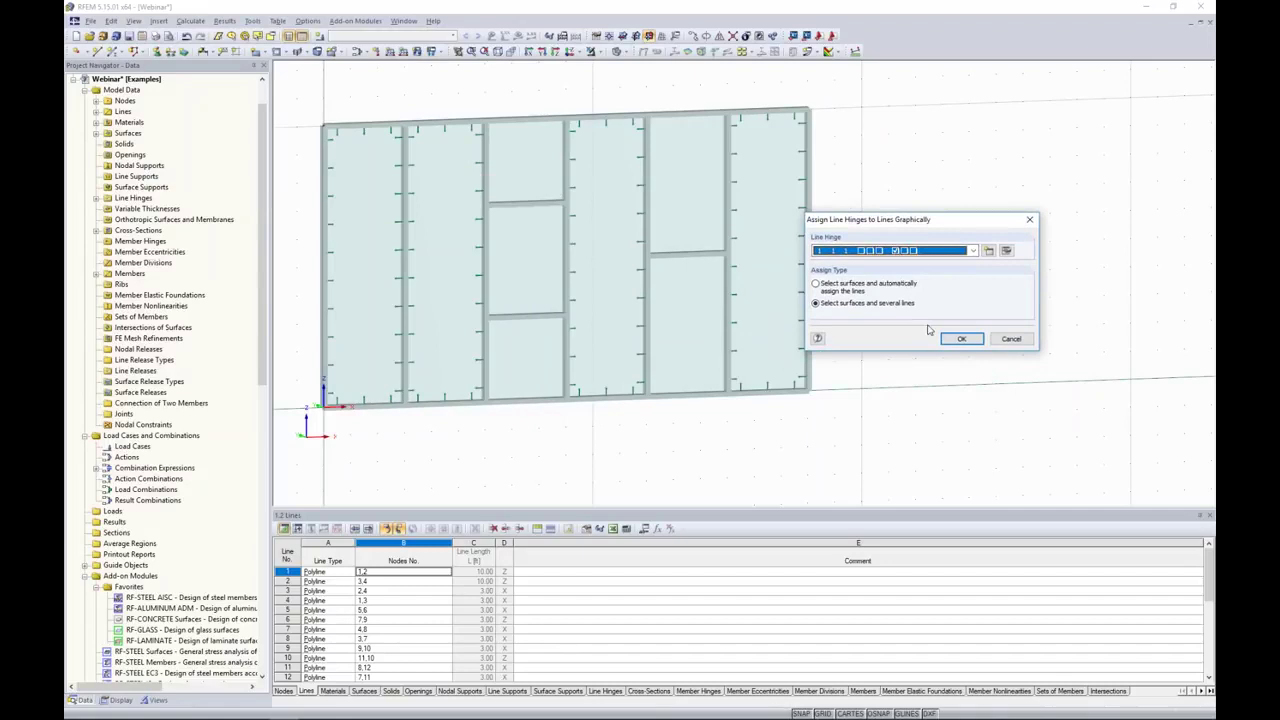
{"action": "left_click", "coordinate": [960, 340]}
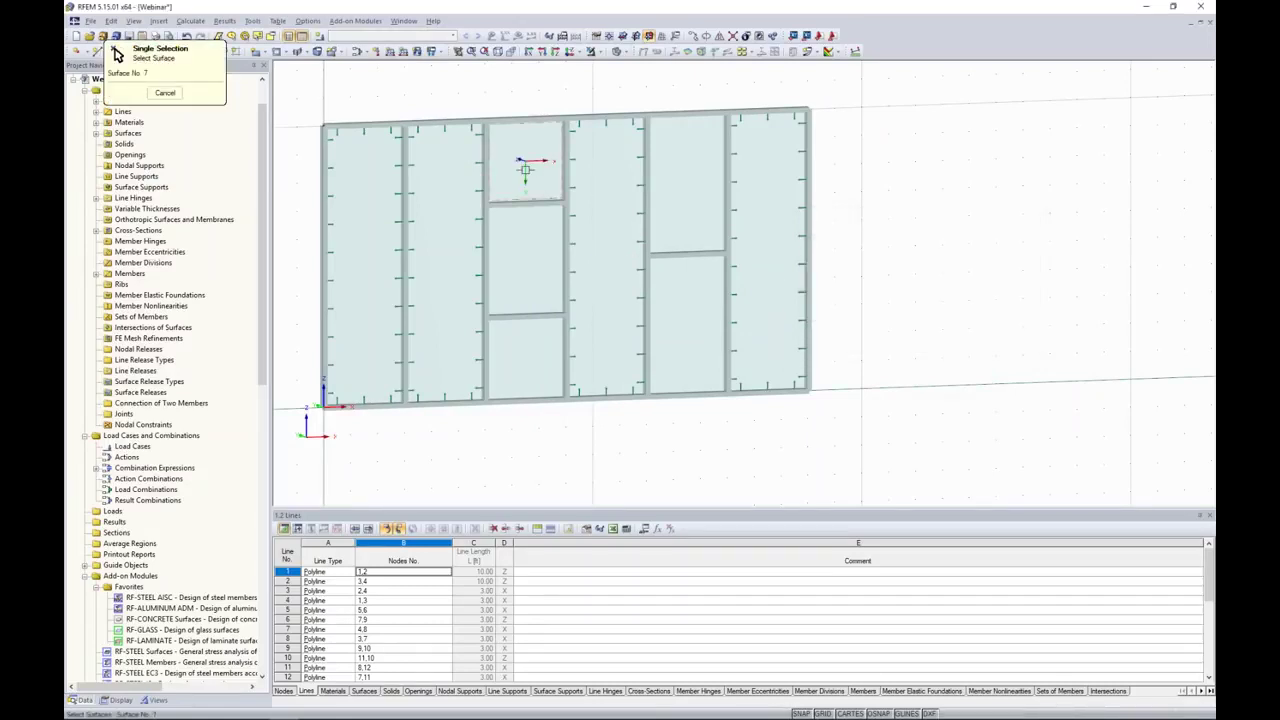
{"action": "left_click", "coordinate": [526, 166]}
{"action": "left_click", "coordinate": [522, 204]}
{"action": "left_click", "coordinate": [566, 185]}
{"action": "key", "text": "Return"}
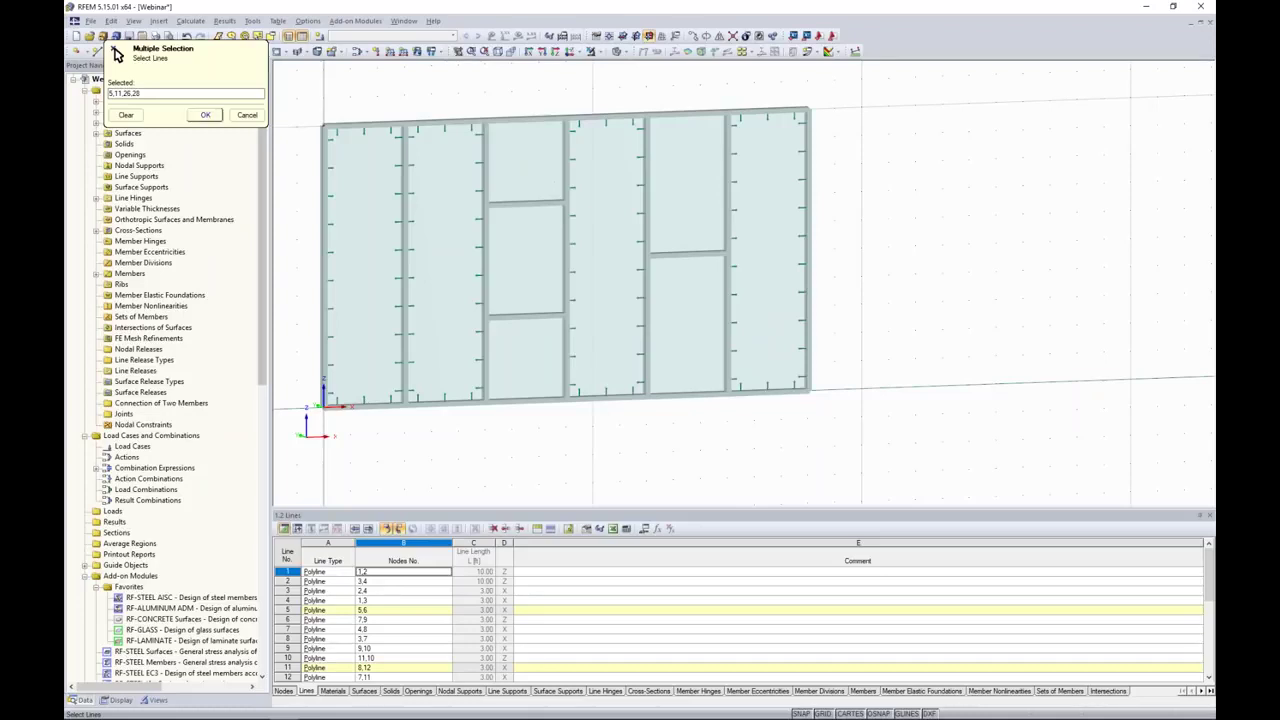
Assign the same line hinge to all edge lines of the middle and lower glass panes in the third bay
{"action": "left_click", "coordinate": [961, 338]}
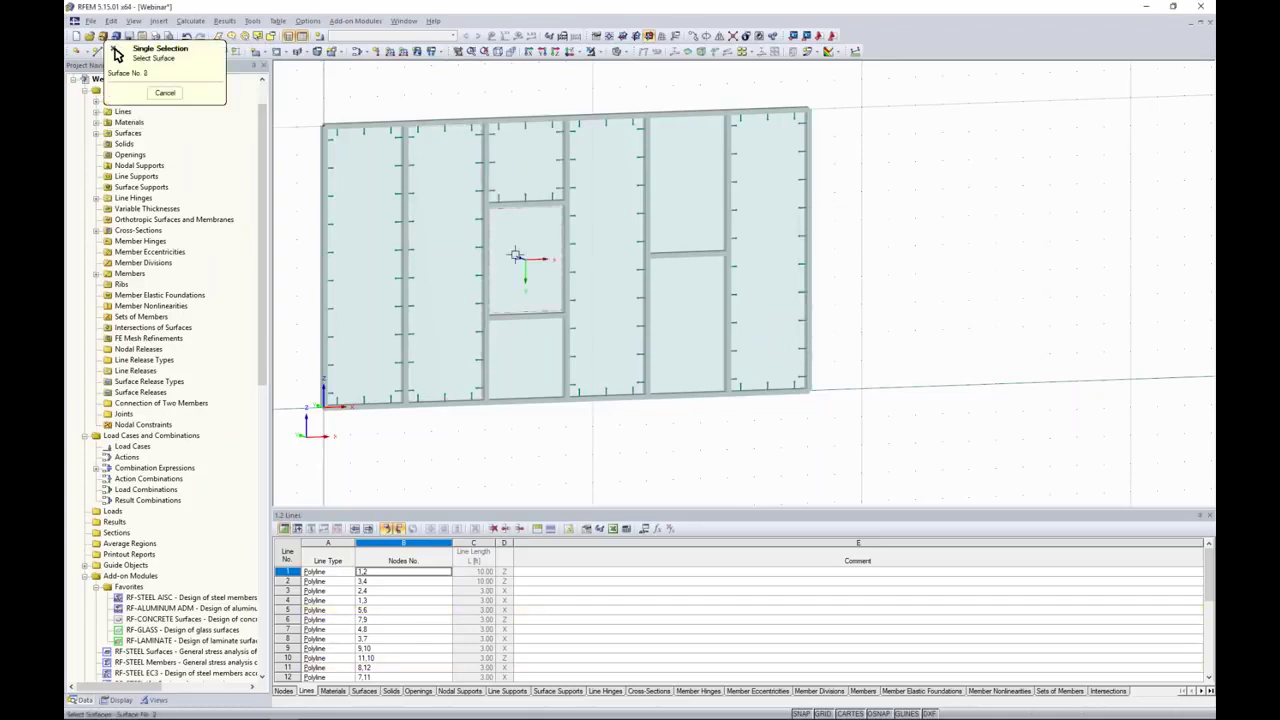
{"action": "left_click", "coordinate": [530, 266]}
{"action": "left_click", "coordinate": [525, 203]}
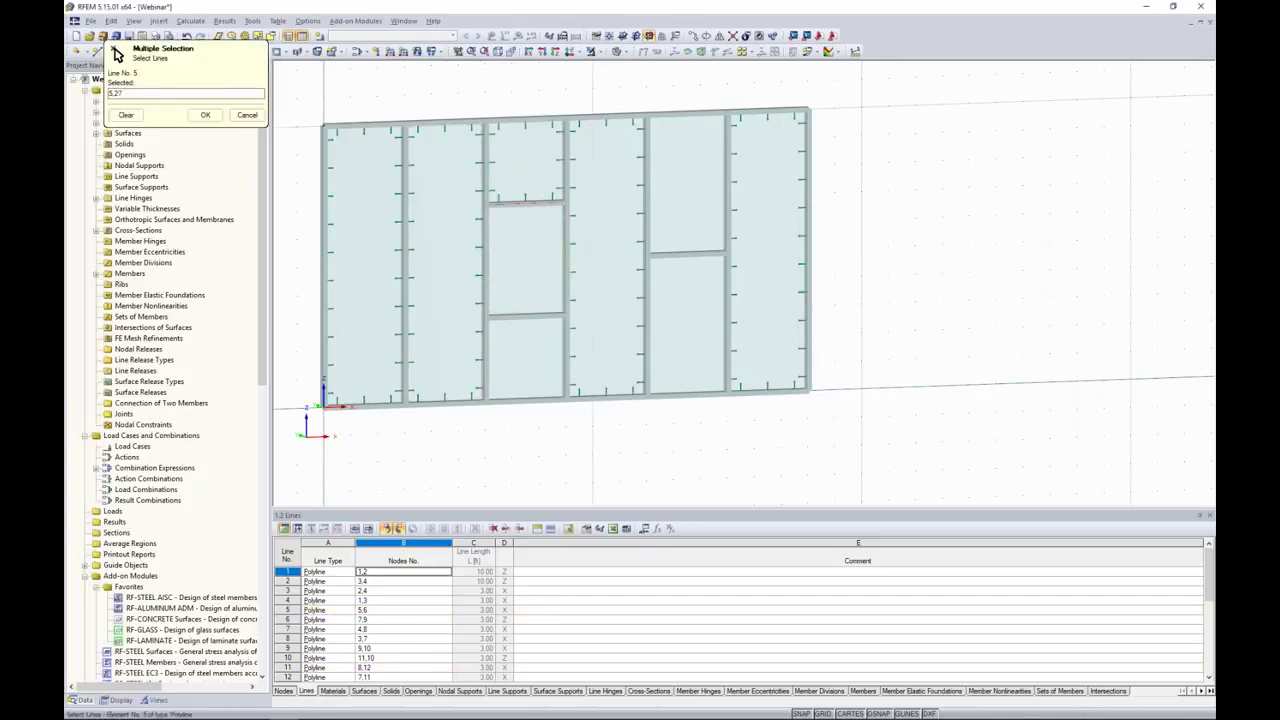
{"action": "left_click", "coordinate": [486, 220]}
{"action": "left_click", "coordinate": [525, 316]}
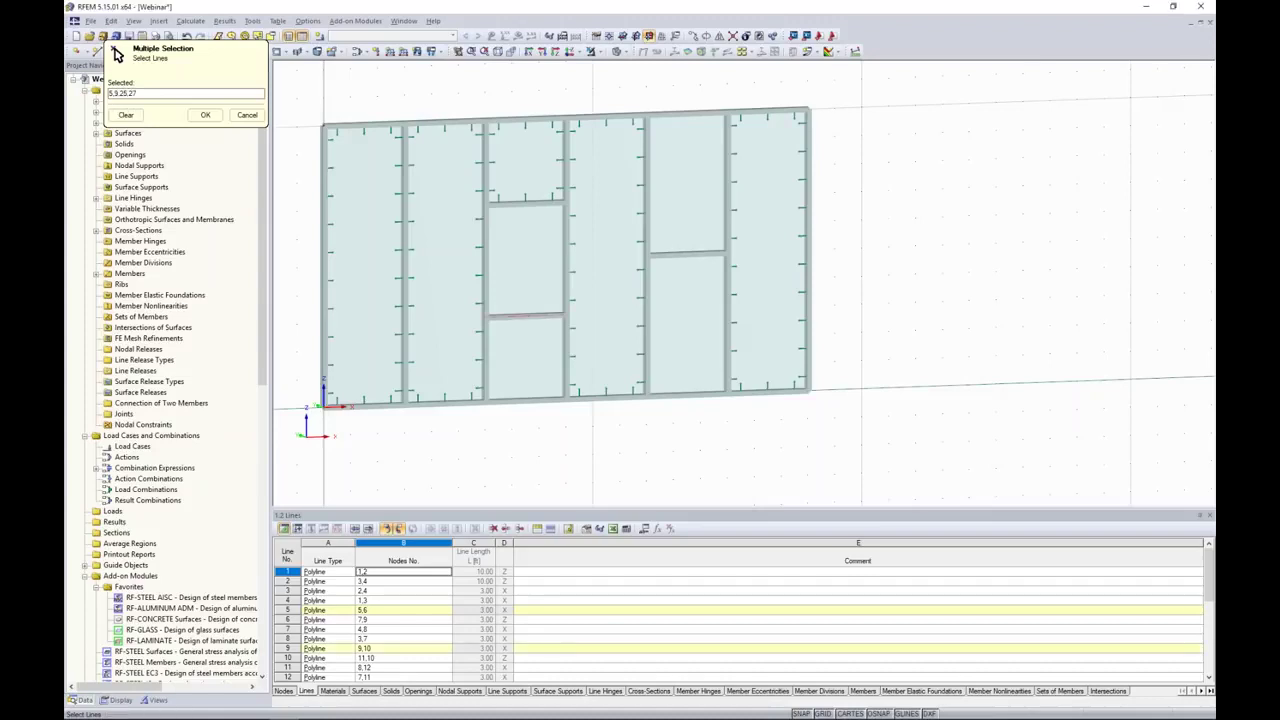
{"action": "left_click", "coordinate": [205, 114]}
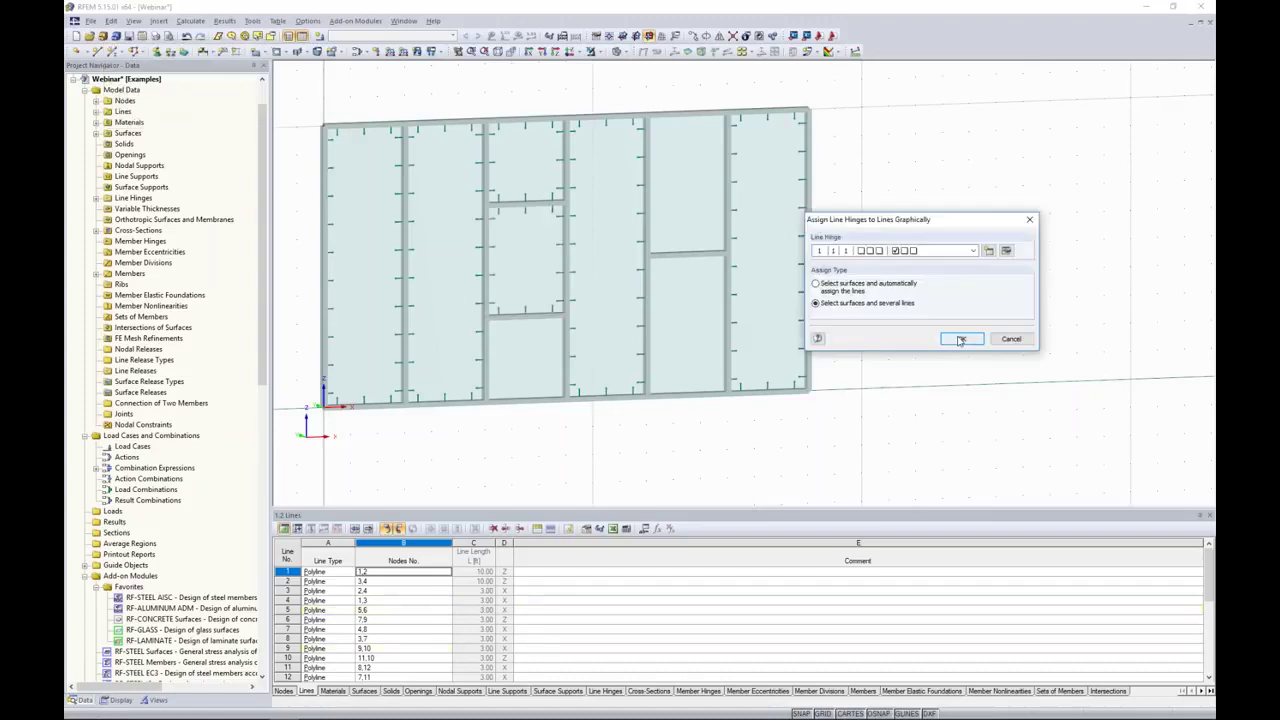
{"action": "left_click", "coordinate": [963, 339]}
{"action": "left_click", "coordinate": [565, 322]}
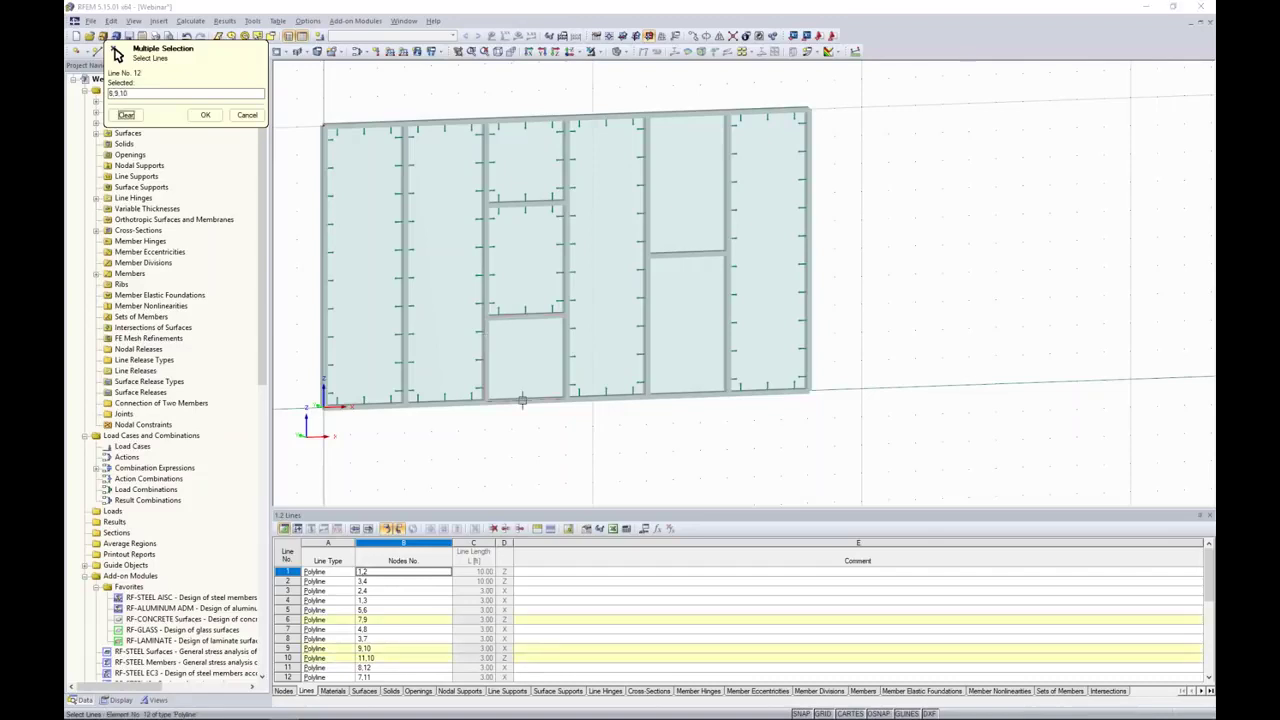
{"action": "left_click", "coordinate": [205, 114]}
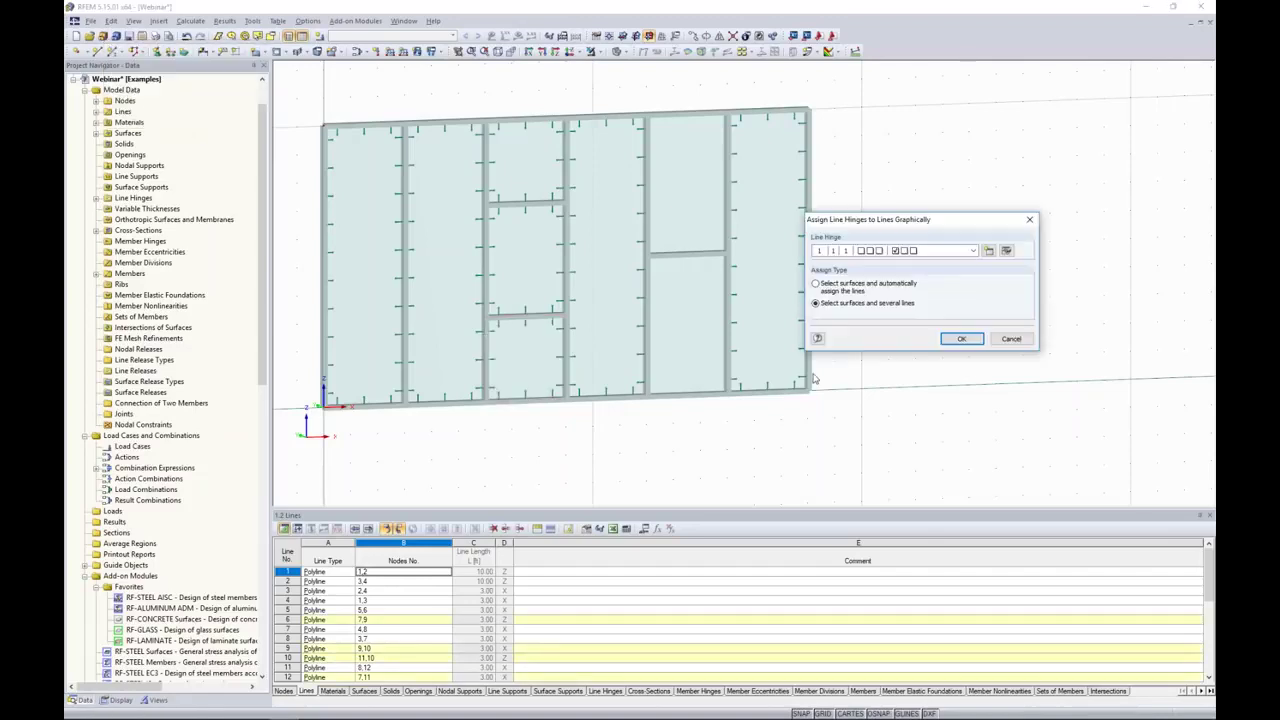
Assign the line hinge to the four edge lines of the upper glass pane in the fifth bay
{"action": "left_click", "coordinate": [963, 339]}
{"action": "left_click", "coordinate": [687, 186]}
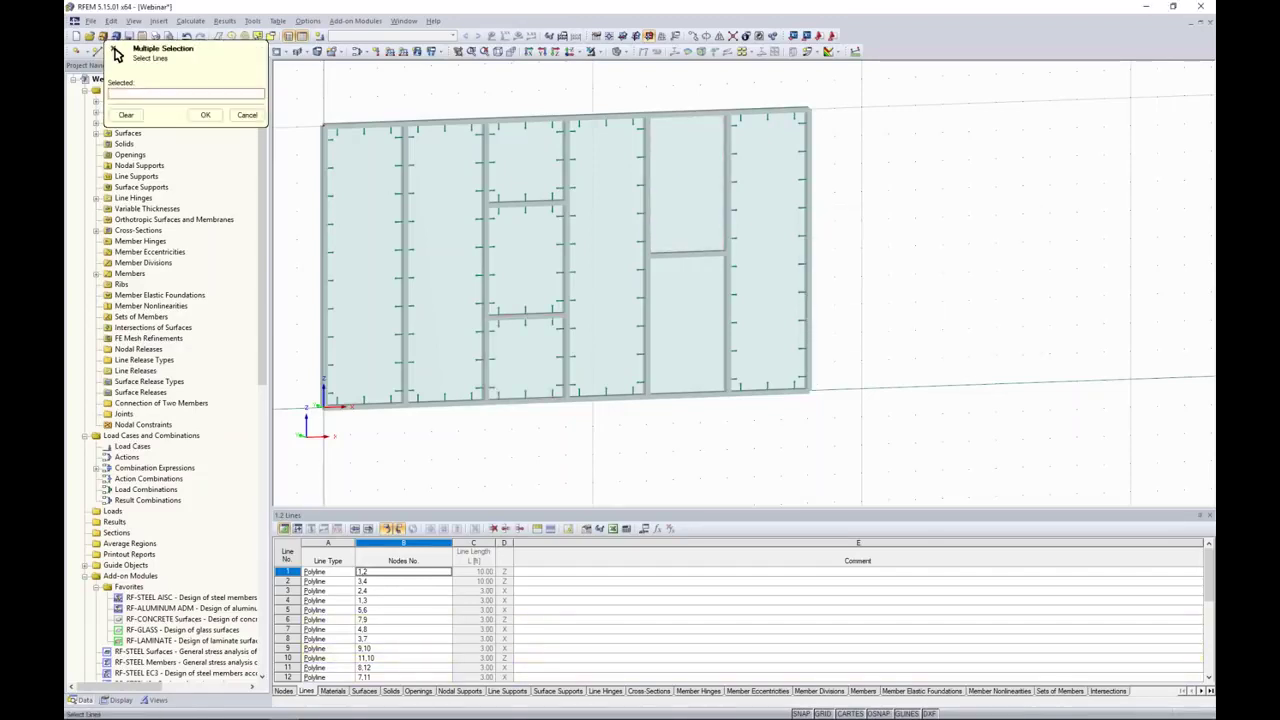
{"action": "left_click", "coordinate": [728, 195]}
{"action": "left_click", "coordinate": [693, 121]}
{"action": "left_click", "coordinate": [645, 157]}
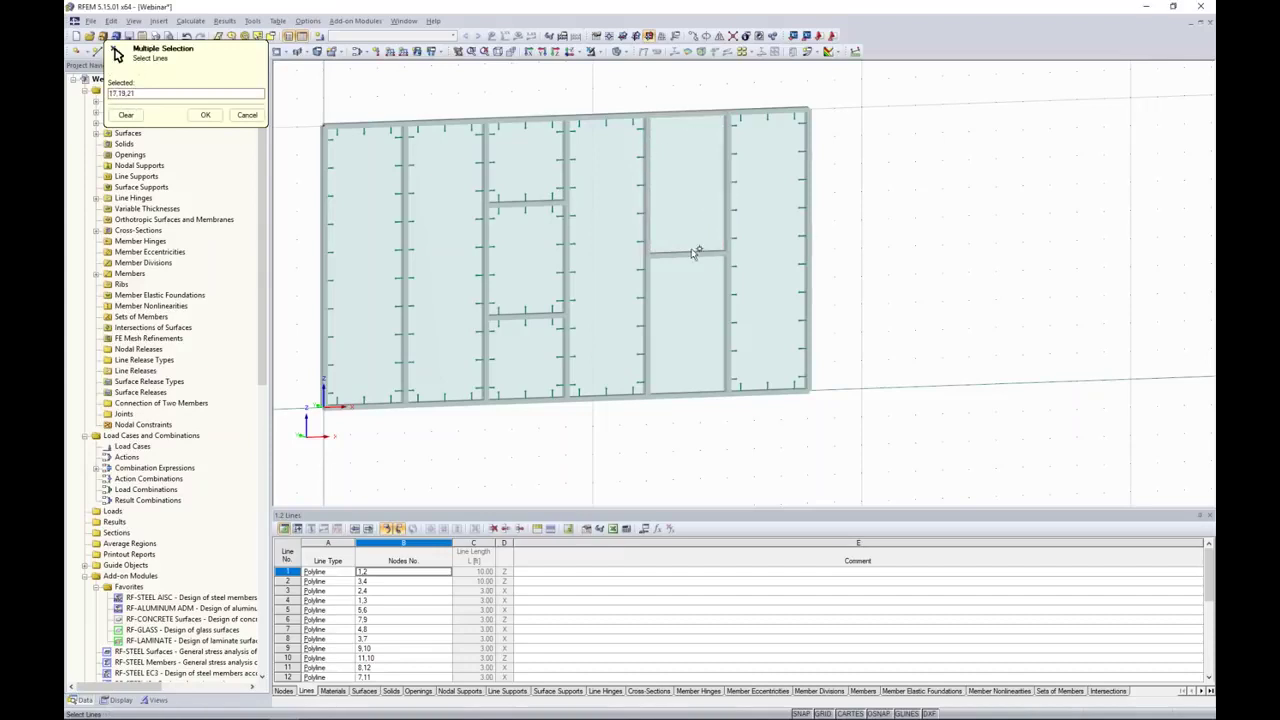
{"action": "left_click", "coordinate": [205, 114]}
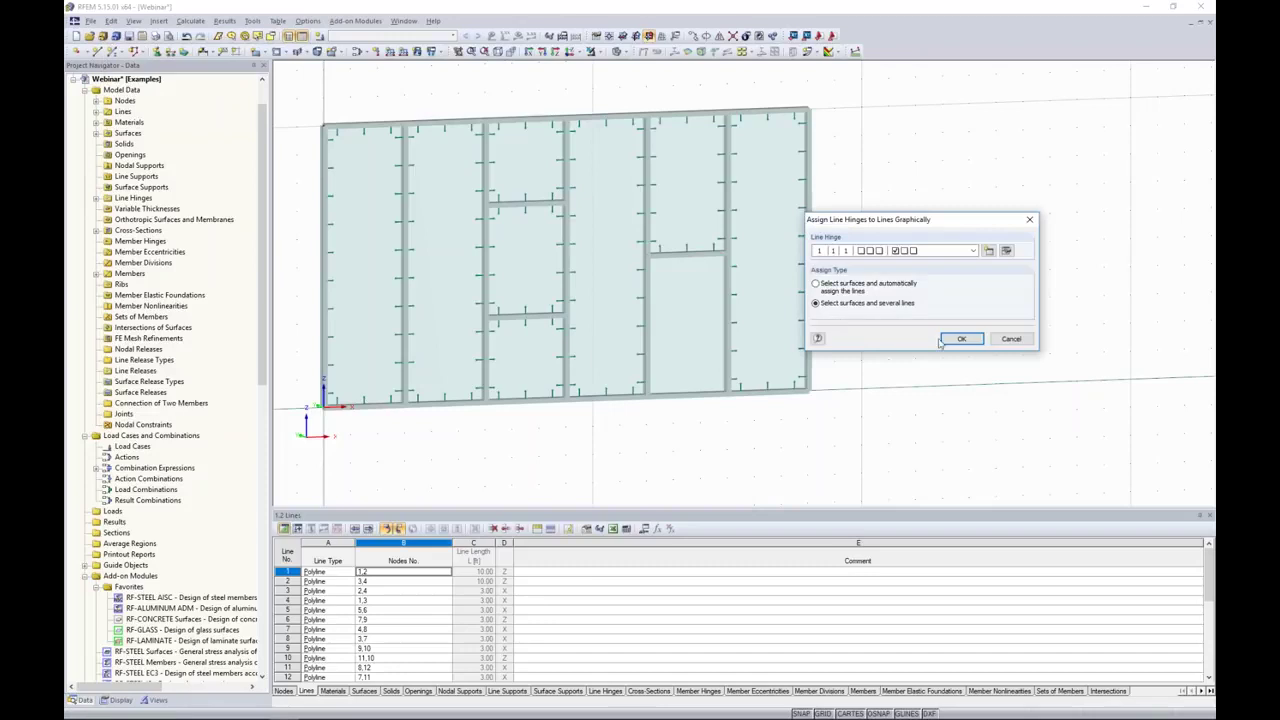
Assign the line hinge to the four edge lines of the lower glass pane in the fifth bay
{"action": "left_click", "coordinate": [961, 338]}
{"action": "left_click", "coordinate": [688, 323]}
{"action": "left_click", "coordinate": [728, 323]}
{"action": "left_click", "coordinate": [647, 300]}
{"action": "left_click", "coordinate": [688, 256]}
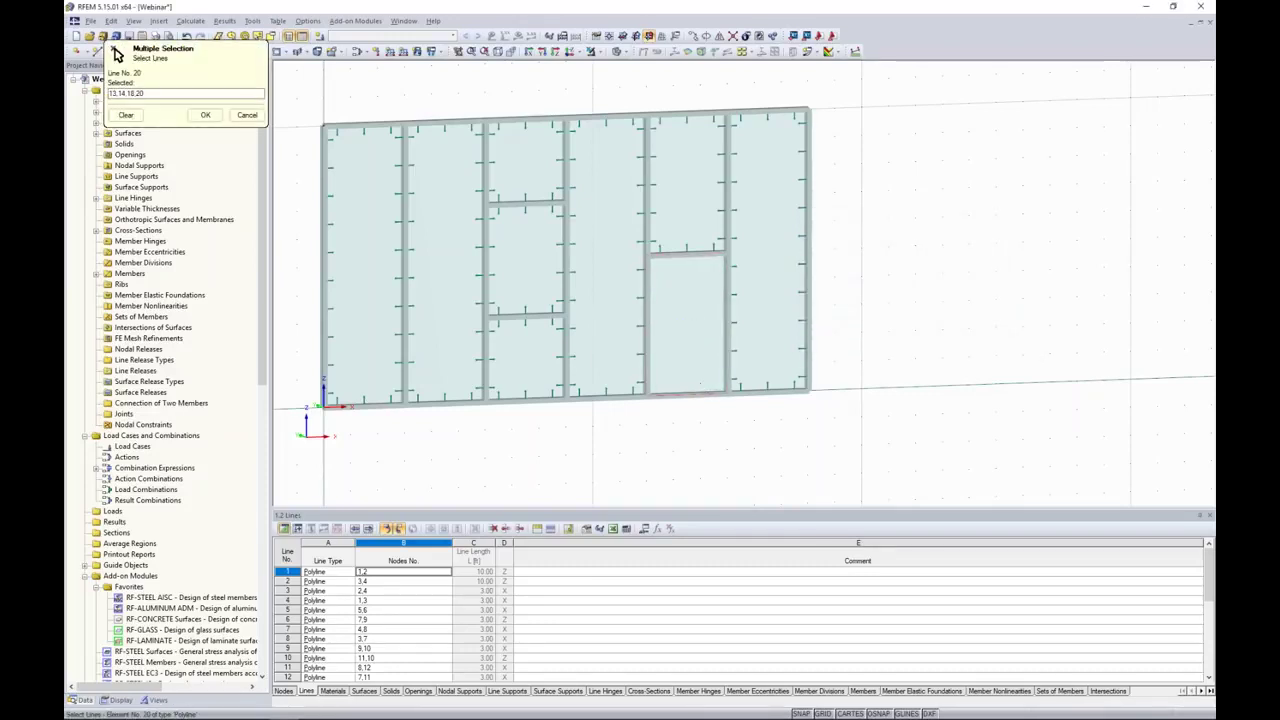
{"action": "left_click", "coordinate": [205, 114]}
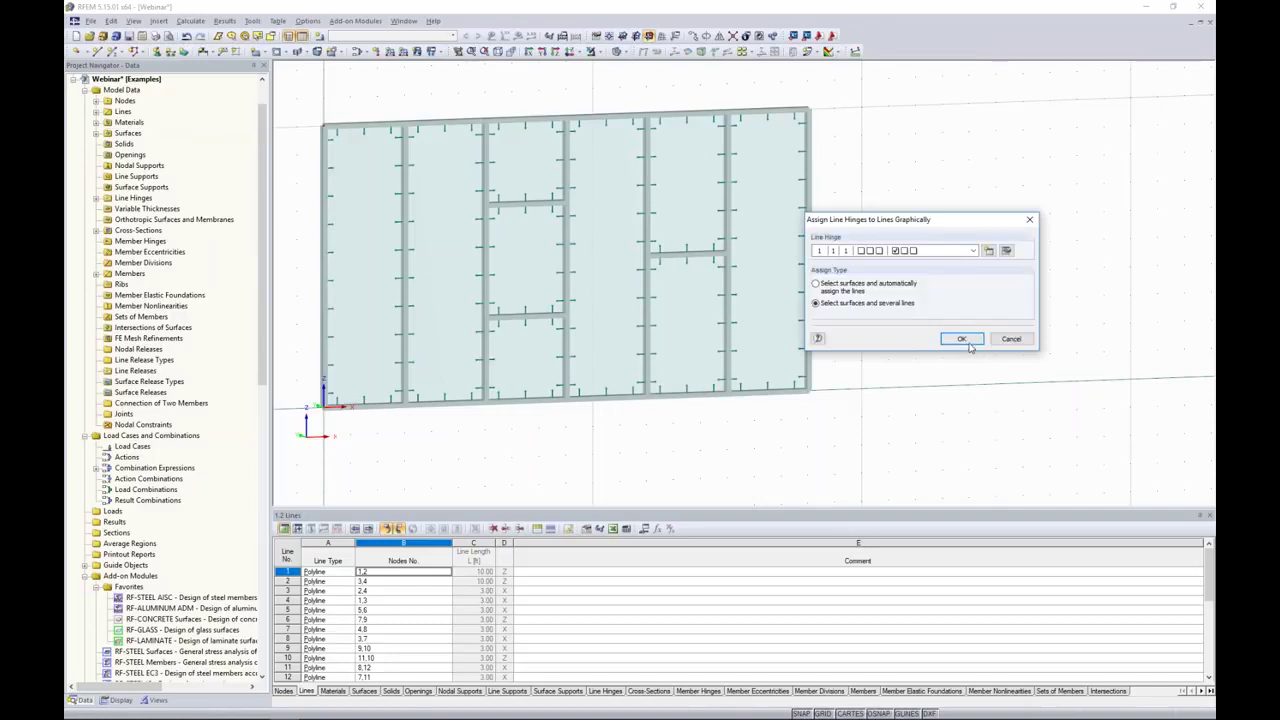
{"action": "left_click", "coordinate": [966, 341]}
Isolate the mullion between the first and second bays, inspect its cross-section orientation up close, and restore full model visibility
{"action": "middle_click_drag", "start_coordinate": [906, 294], "coordinate": [1010, 326]}
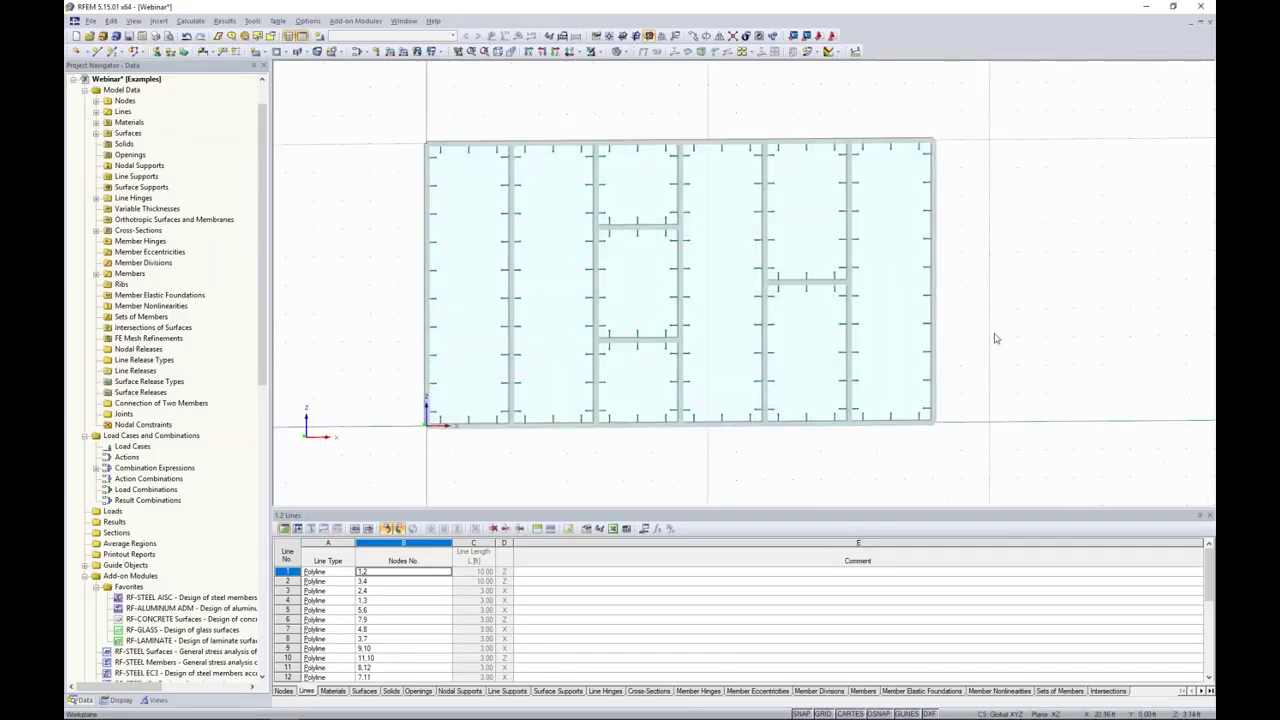
{"action": "middle_click_drag", "start_coordinate": [648, 294], "coordinate": [515, 328], "text": "ctrl"}
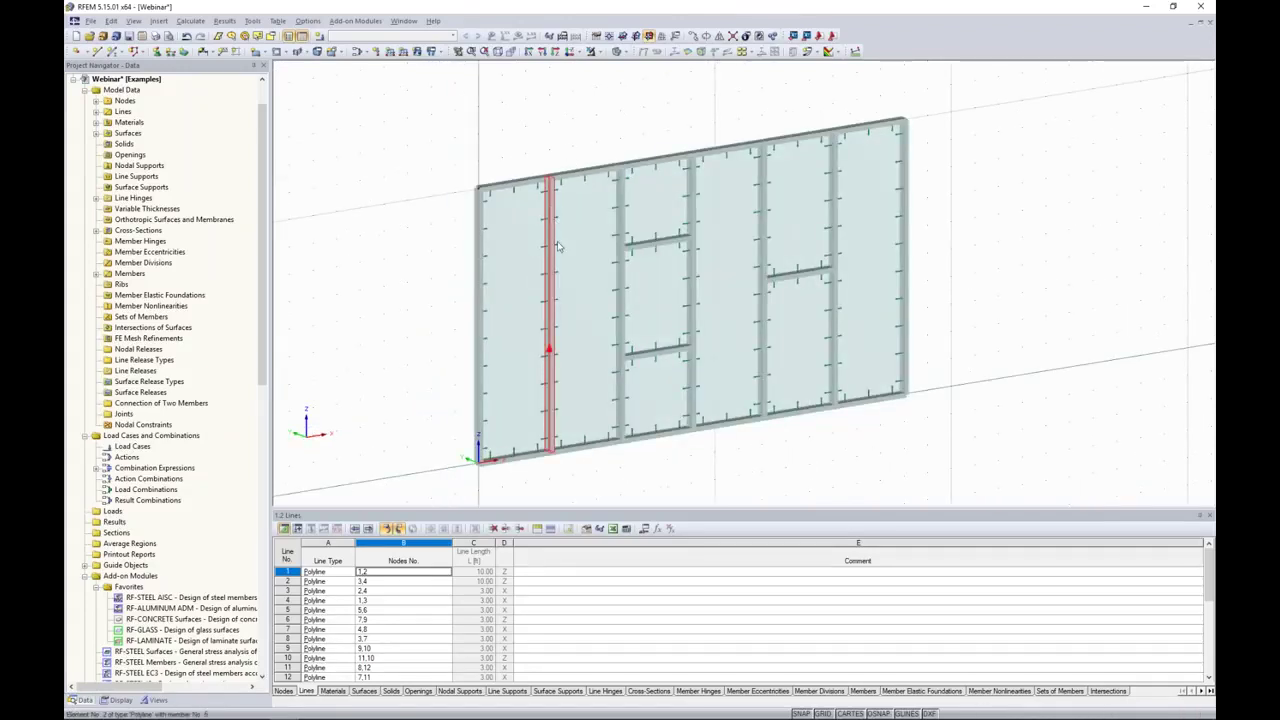
{"action": "left_click", "coordinate": [591, 51]}
{"action": "left_click", "coordinate": [603, 73]}
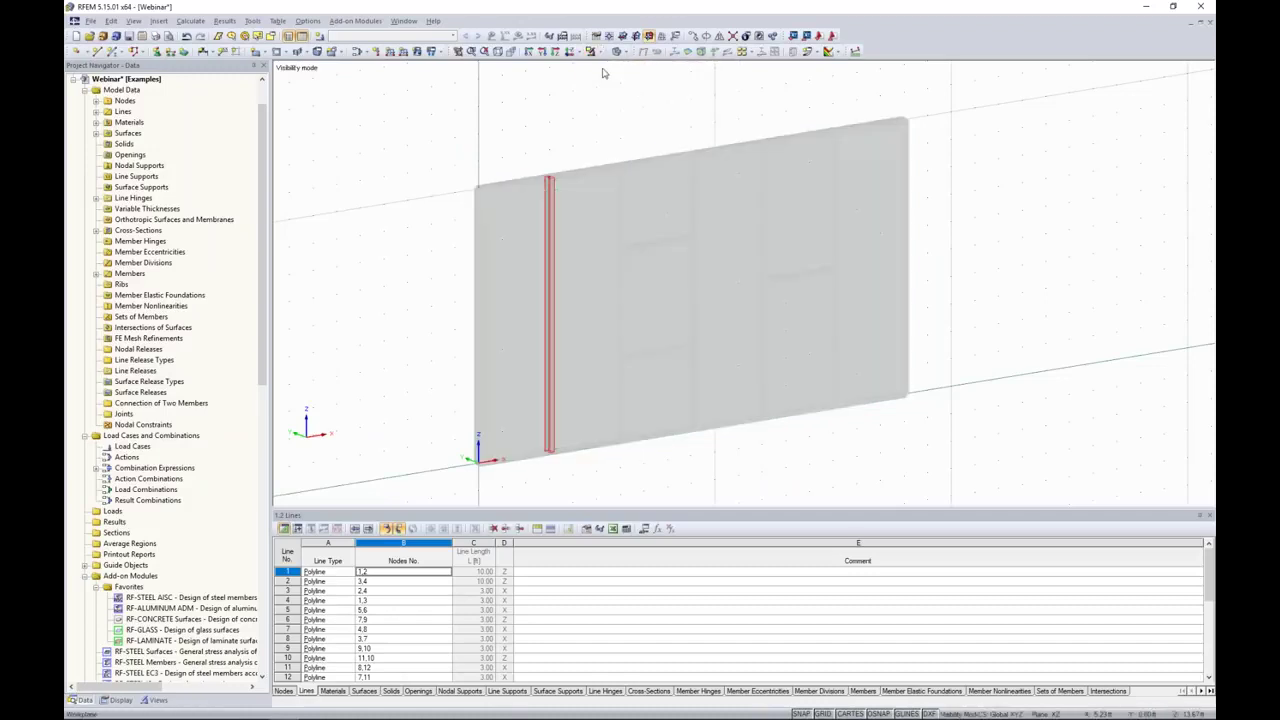
{"action": "scroll", "coordinate": [548, 181], "scroll_direction": "up", "scroll_amount": 5}
{"action": "middle_click_drag", "start_coordinate": [548, 185], "coordinate": [557, 192], "text": "ctrl"}
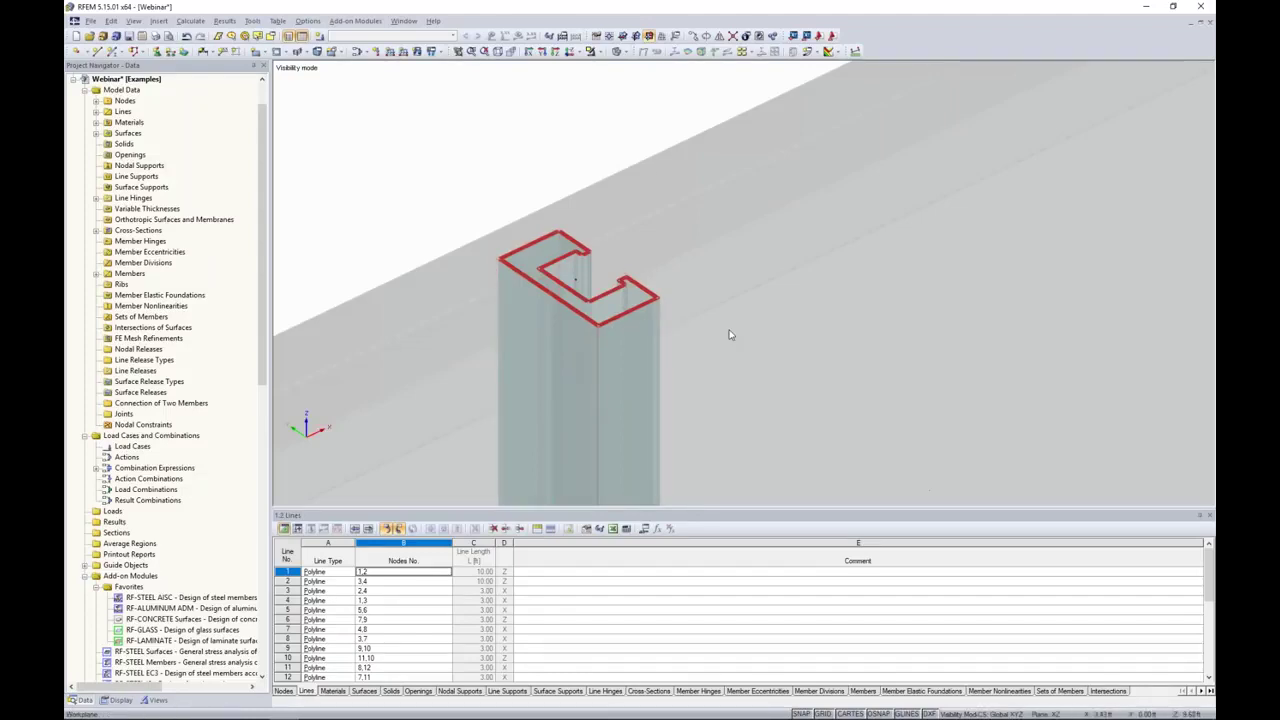
{"action": "scroll", "coordinate": [730, 335], "scroll_direction": "down", "scroll_amount": 5}
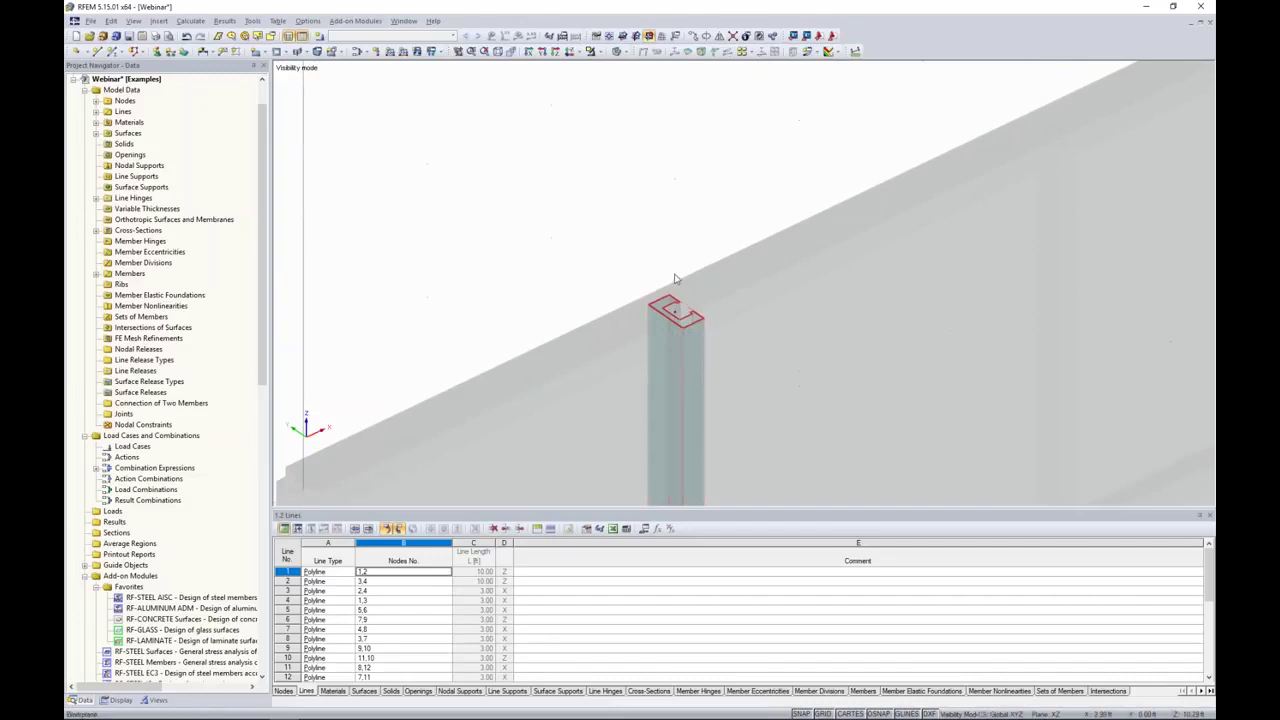
{"action": "scroll", "coordinate": [782, 362], "scroll_direction": "down", "scroll_amount": 4}
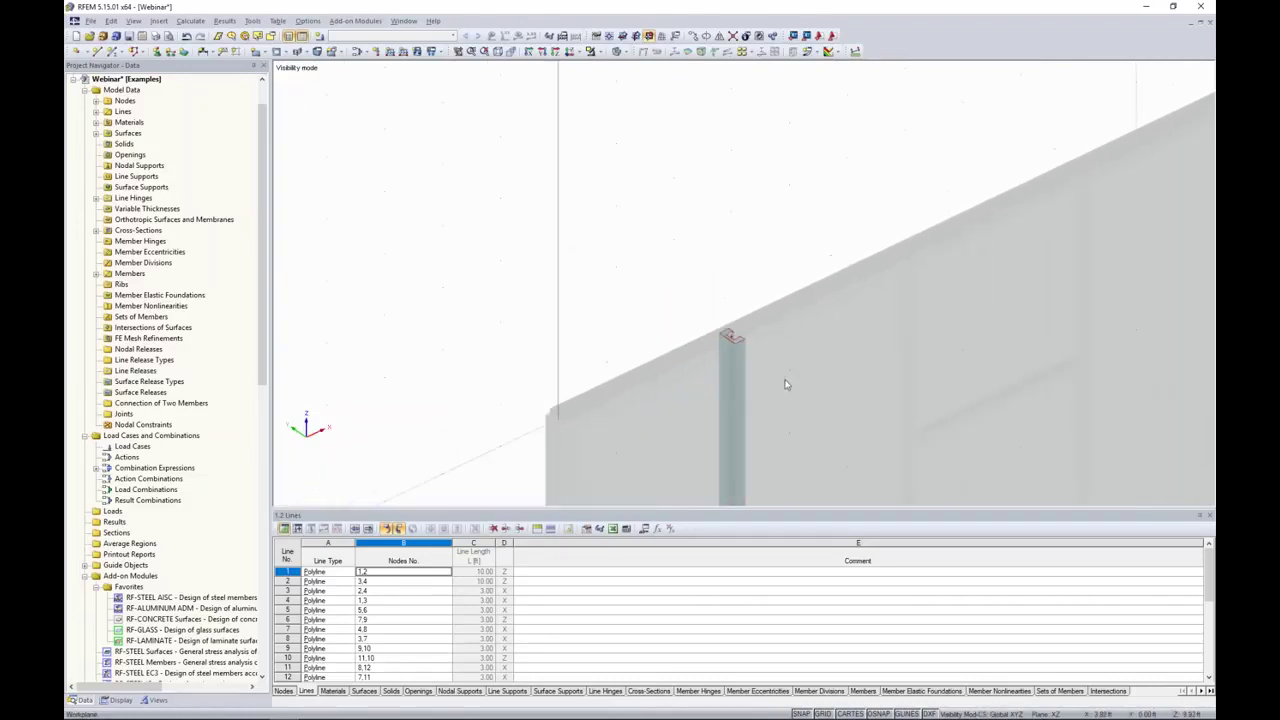
{"action": "scroll", "coordinate": [786, 384], "scroll_direction": "down", "scroll_amount": 4}
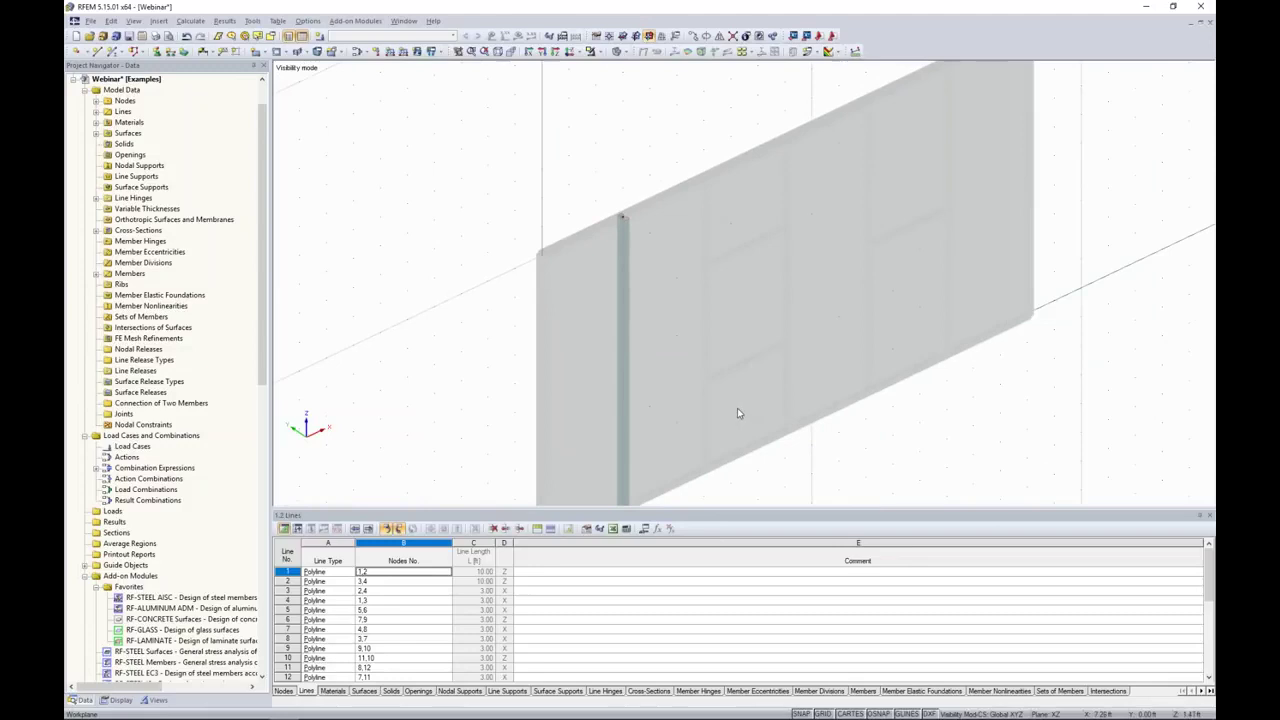
{"action": "left_click", "coordinate": [596, 52]}
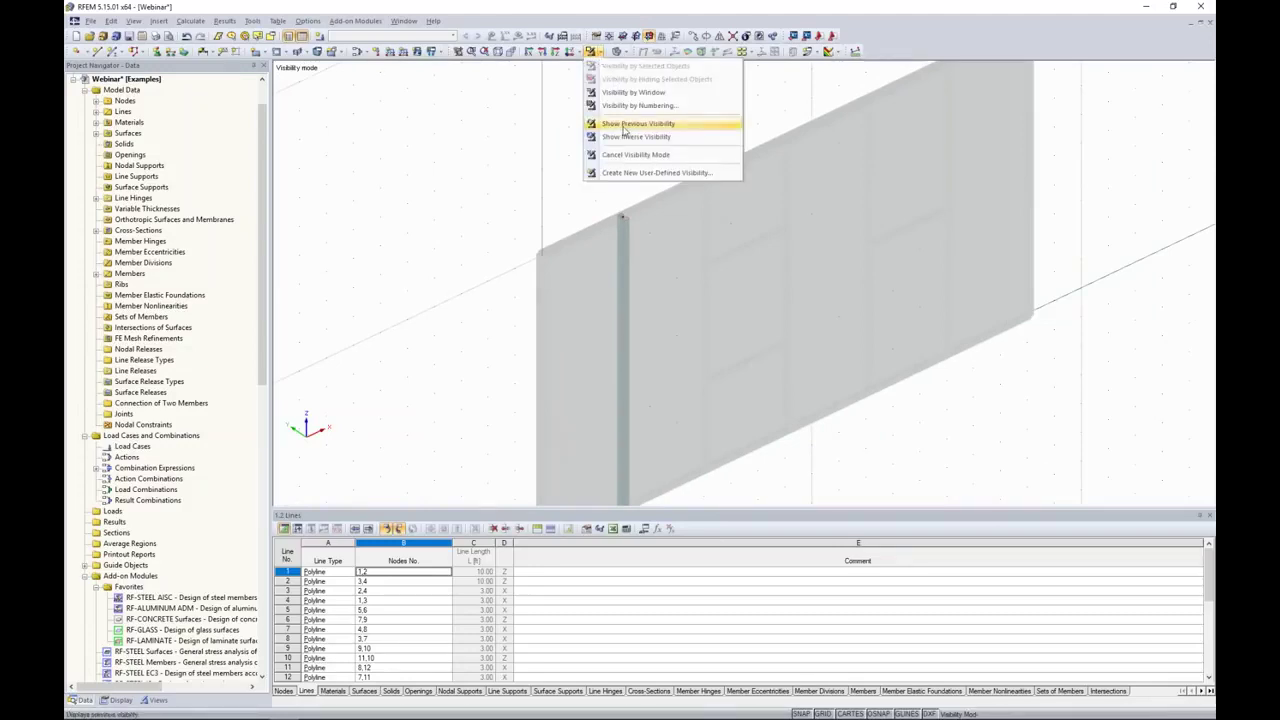
{"action": "left_click", "coordinate": [625, 156]}
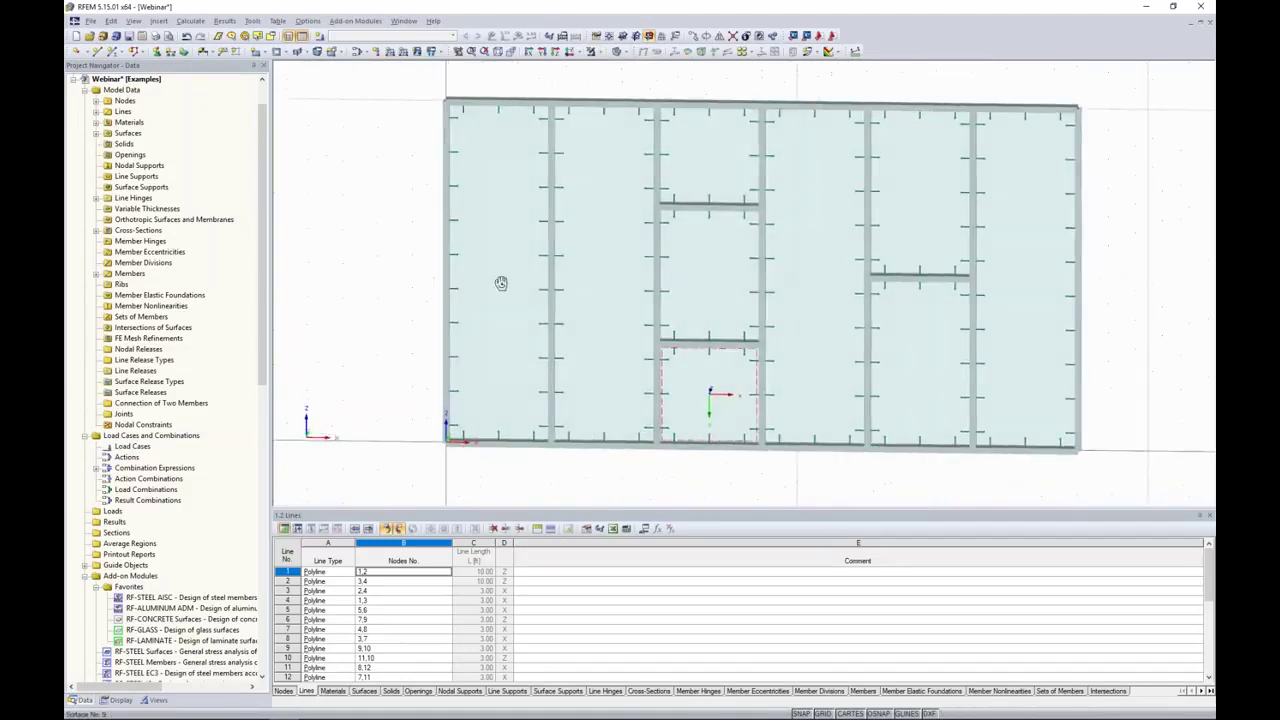
In wireframe display, select all interior mullions and horizontal members and set their member rotation angle to 90°
{"action": "left_click", "coordinate": [617, 51]}
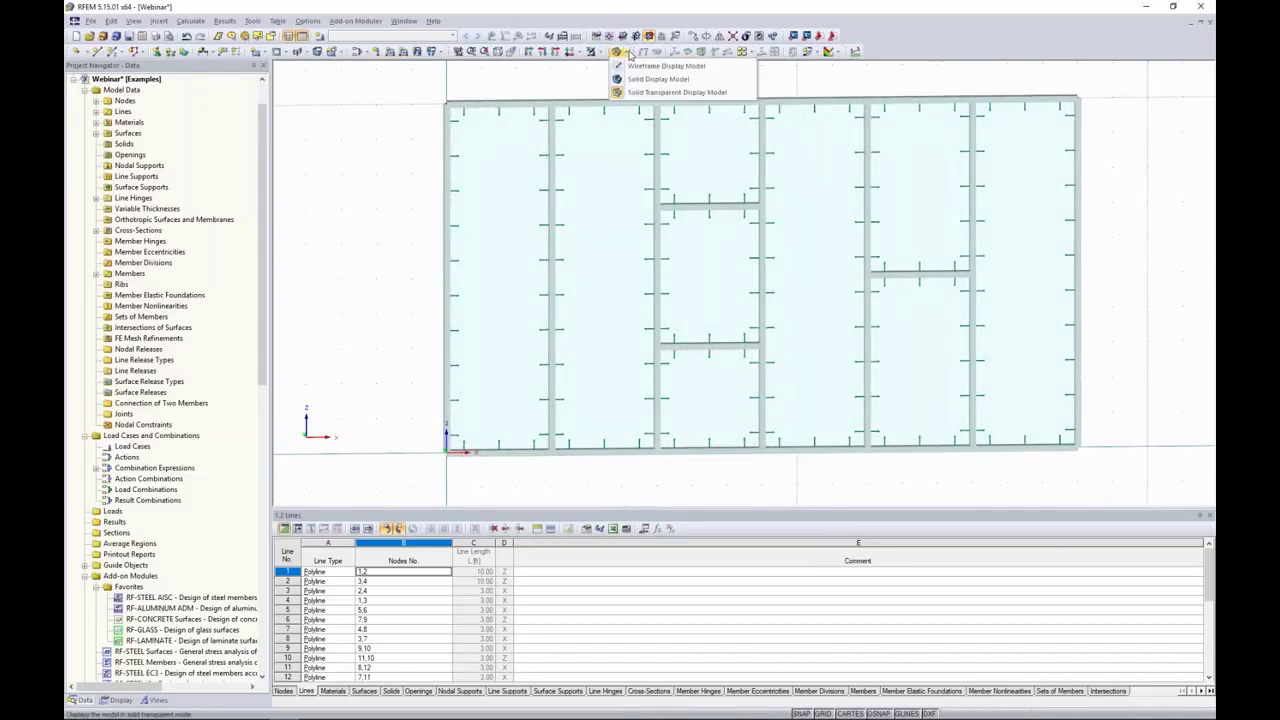
{"action": "left_click", "coordinate": [627, 66]}
{"action": "left_click_drag", "start_coordinate": [1012, 422], "coordinate": [510, 163]}
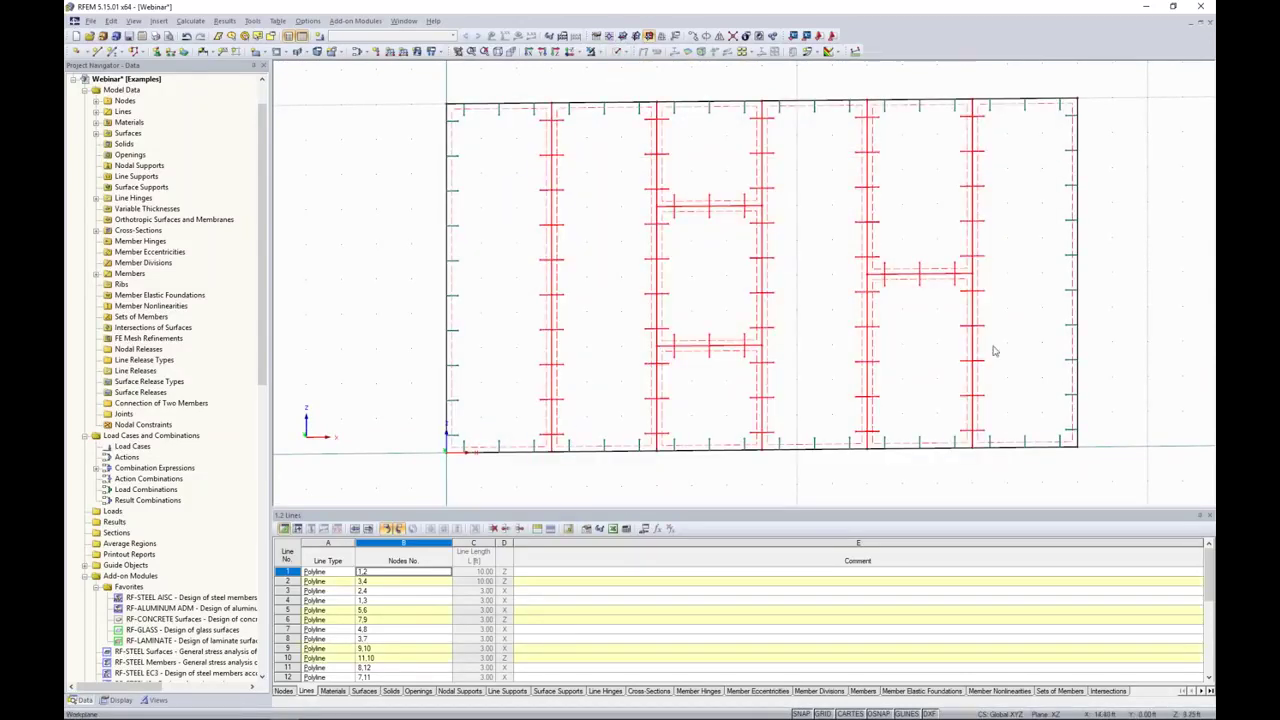
{"action": "double_click", "coordinate": [548, 180]}
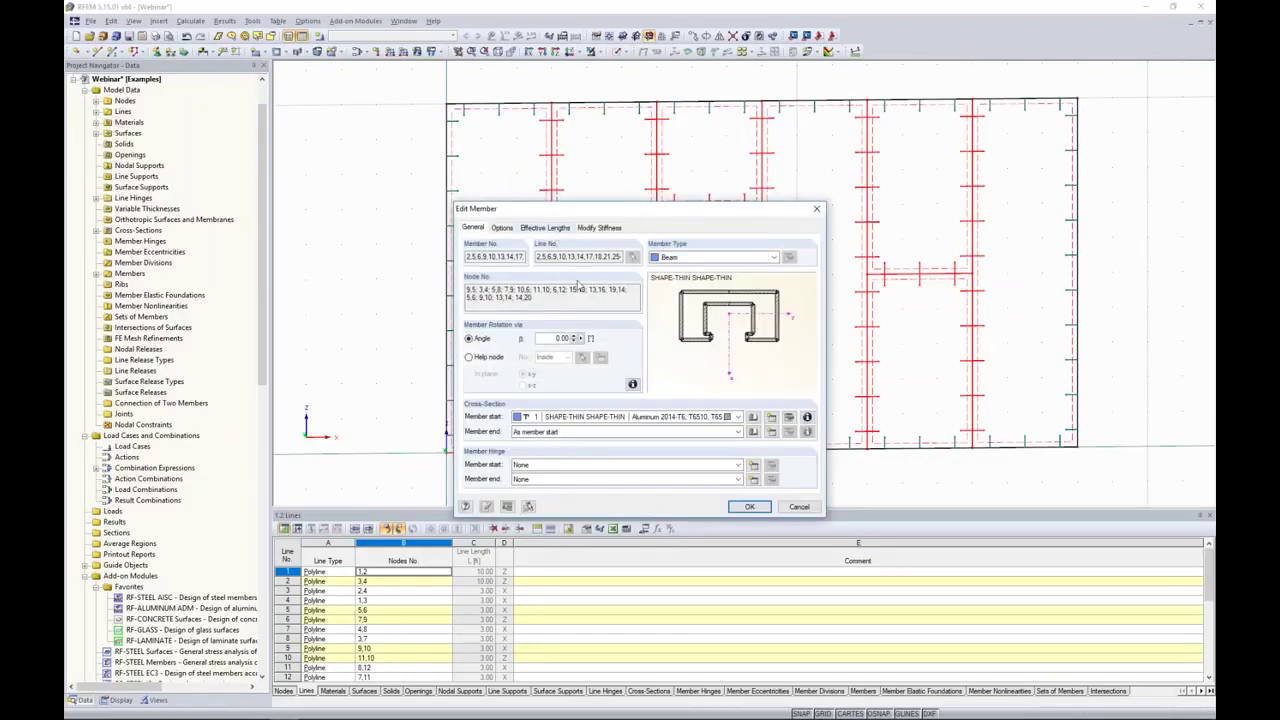
{"action": "left_click_drag", "start_coordinate": [556, 338], "coordinate": [633, 338]}
{"action": "type", "text": "90"}
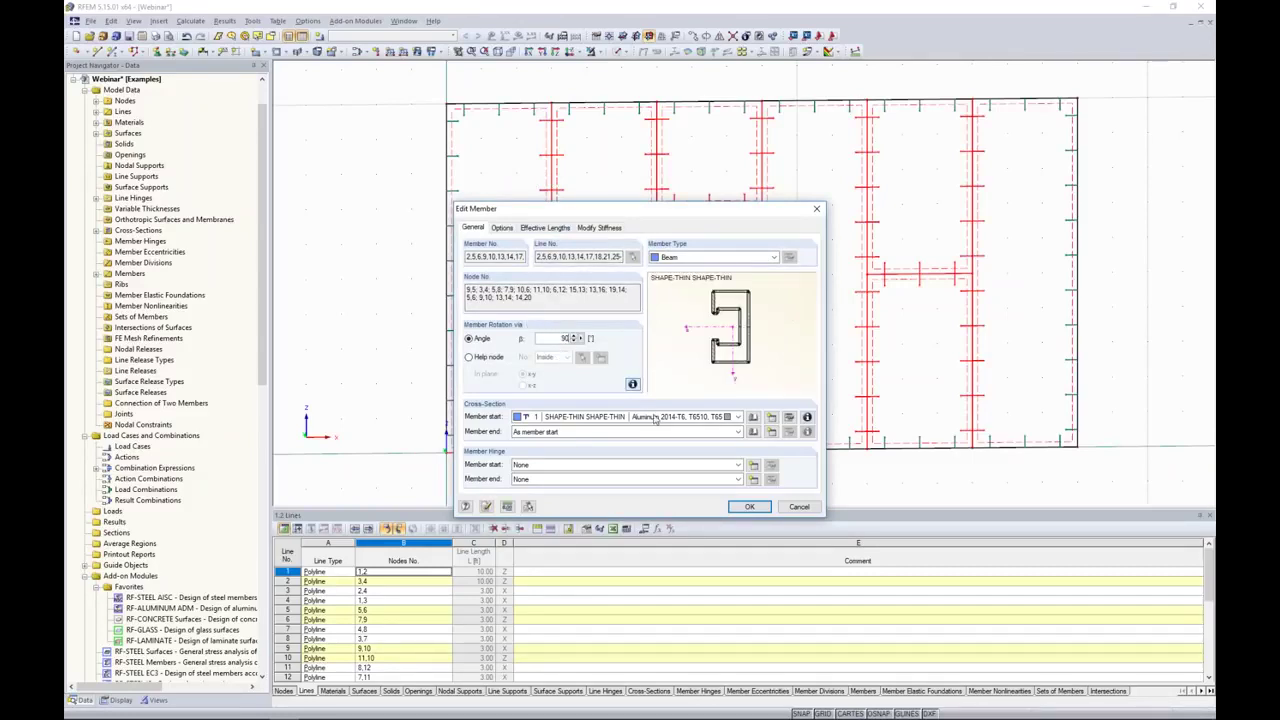
{"action": "left_click", "coordinate": [749, 506]}
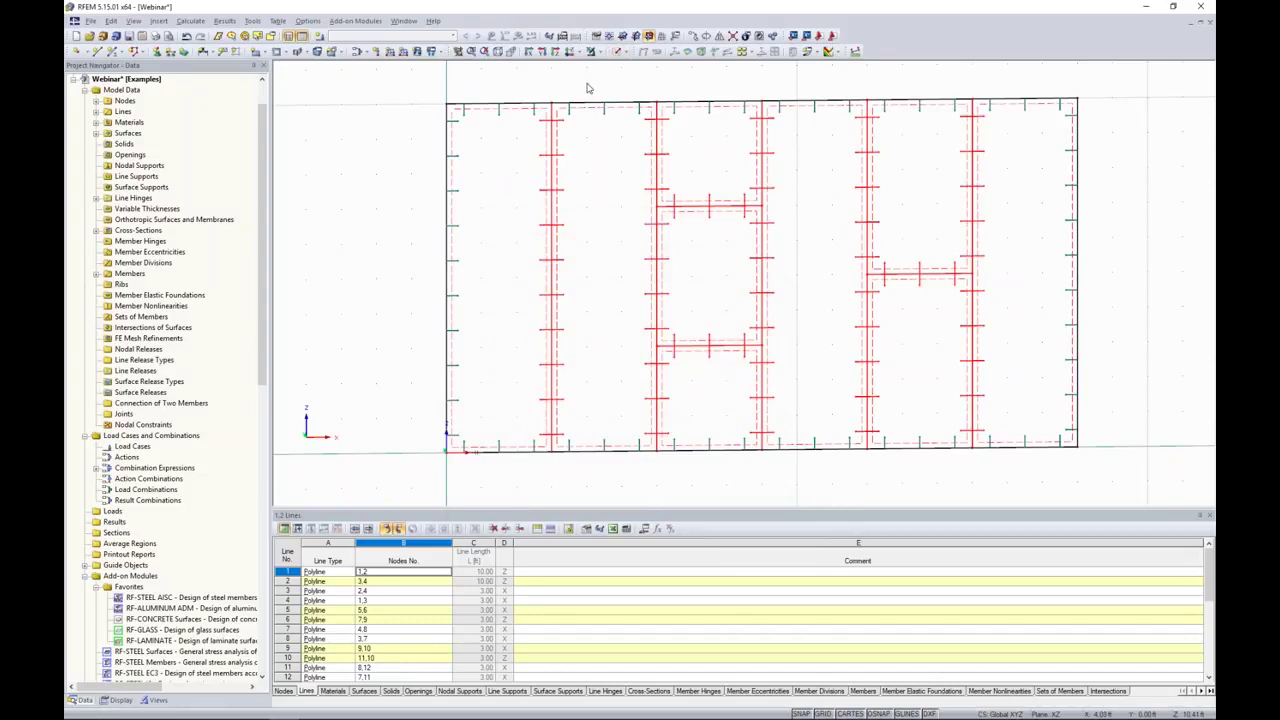
Show the model in solid display and check the rotated mullions and horizontal members from an oblique view
{"action": "left_click", "coordinate": [617, 51]}
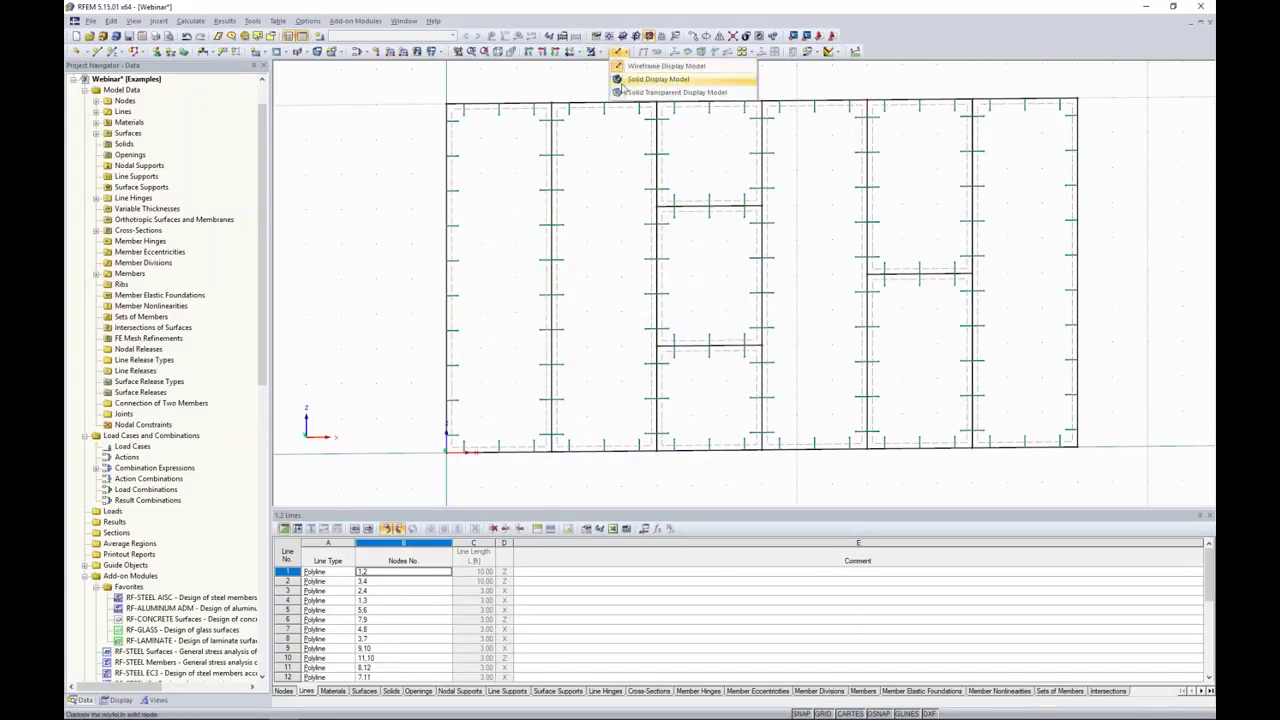
{"action": "left_click", "coordinate": [621, 84]}
{"action": "middle_click_drag", "start_coordinate": [435, 198], "coordinate": [578, 197], "text": "ctrl"}
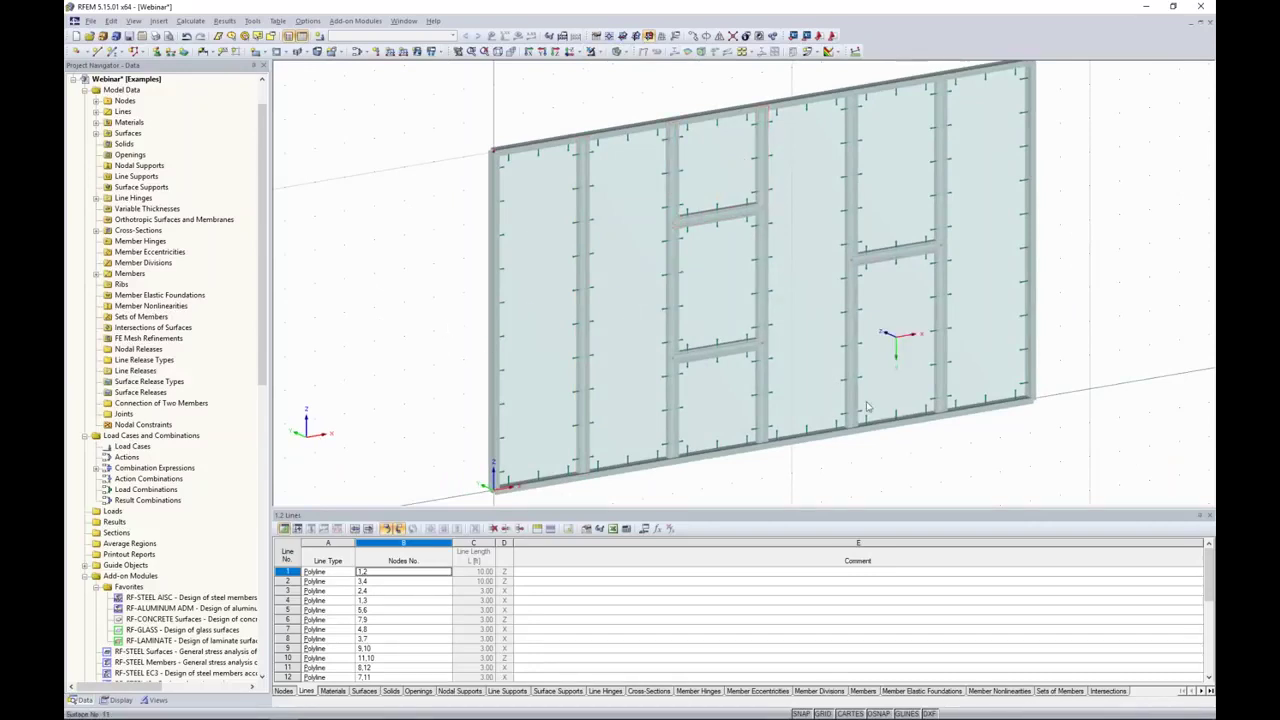
{"action": "middle_click_drag", "start_coordinate": [909, 457], "coordinate": [762, 405], "text": "ctrl"}
{"action": "scroll", "coordinate": [780, 390], "scroll_direction": "down", "scroll_amount": 4}
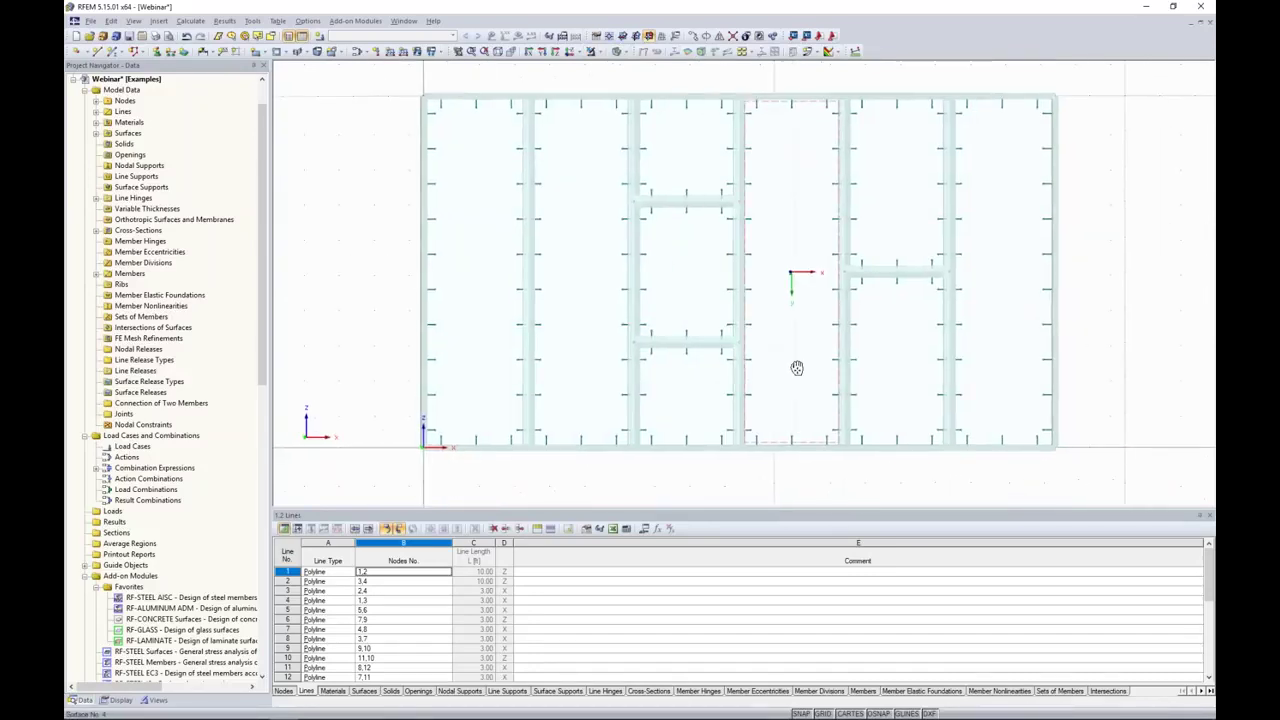
{"action": "scroll", "coordinate": [778, 448], "scroll_direction": "down", "scroll_amount": 1}
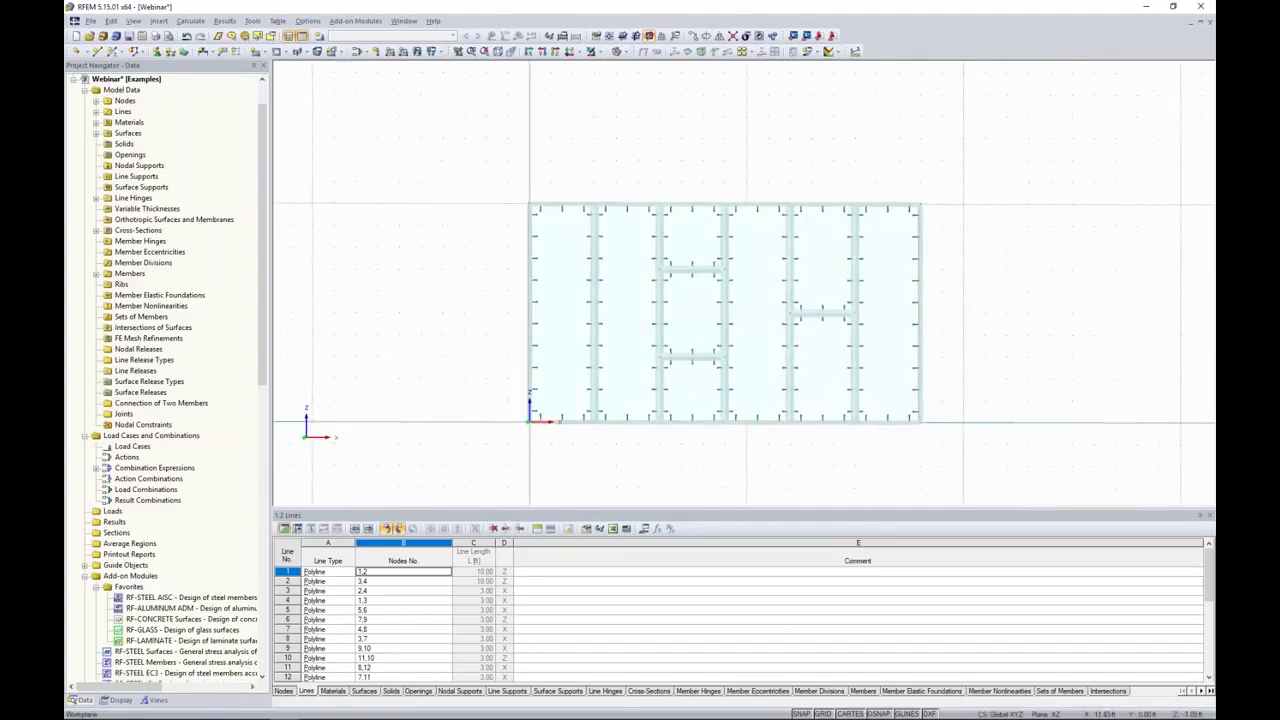
{"action": "middle_click_drag", "start_coordinate": [759, 436], "coordinate": [710, 411]}
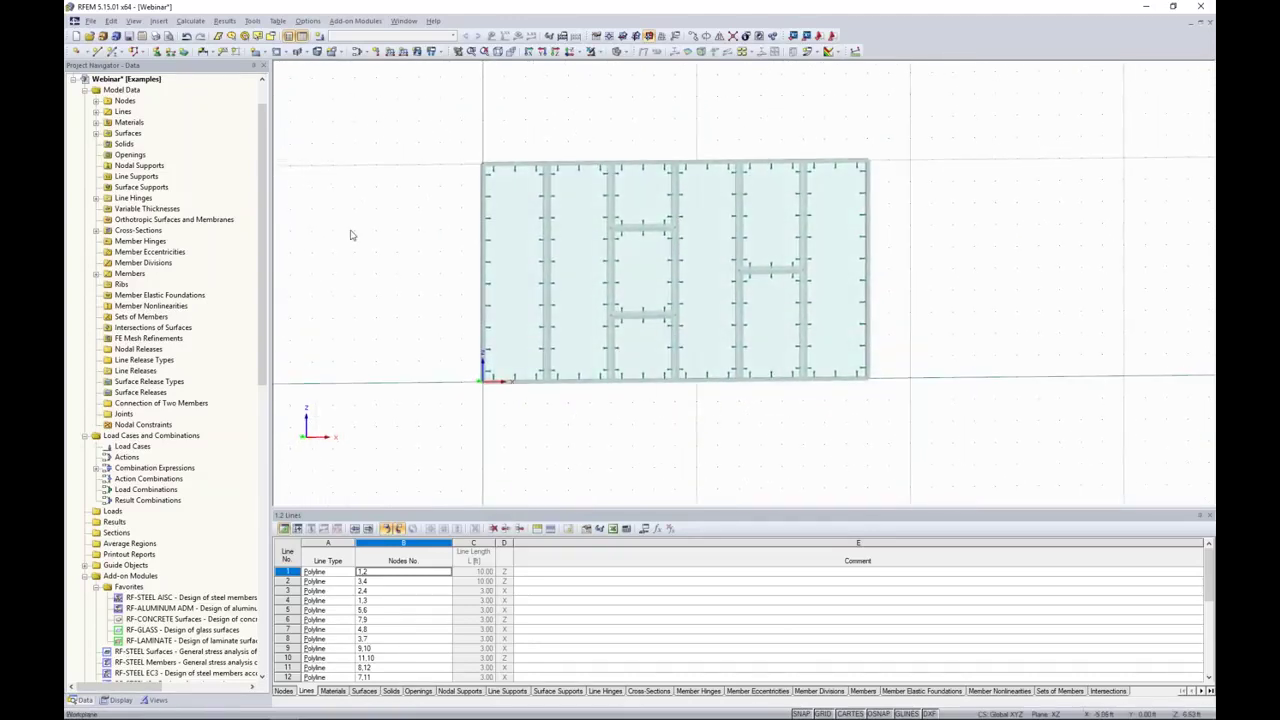
Assign Hinged nodal supports to all seven nodes along the bottom edge of the facade
{"action": "left_click", "coordinate": [157, 52]}
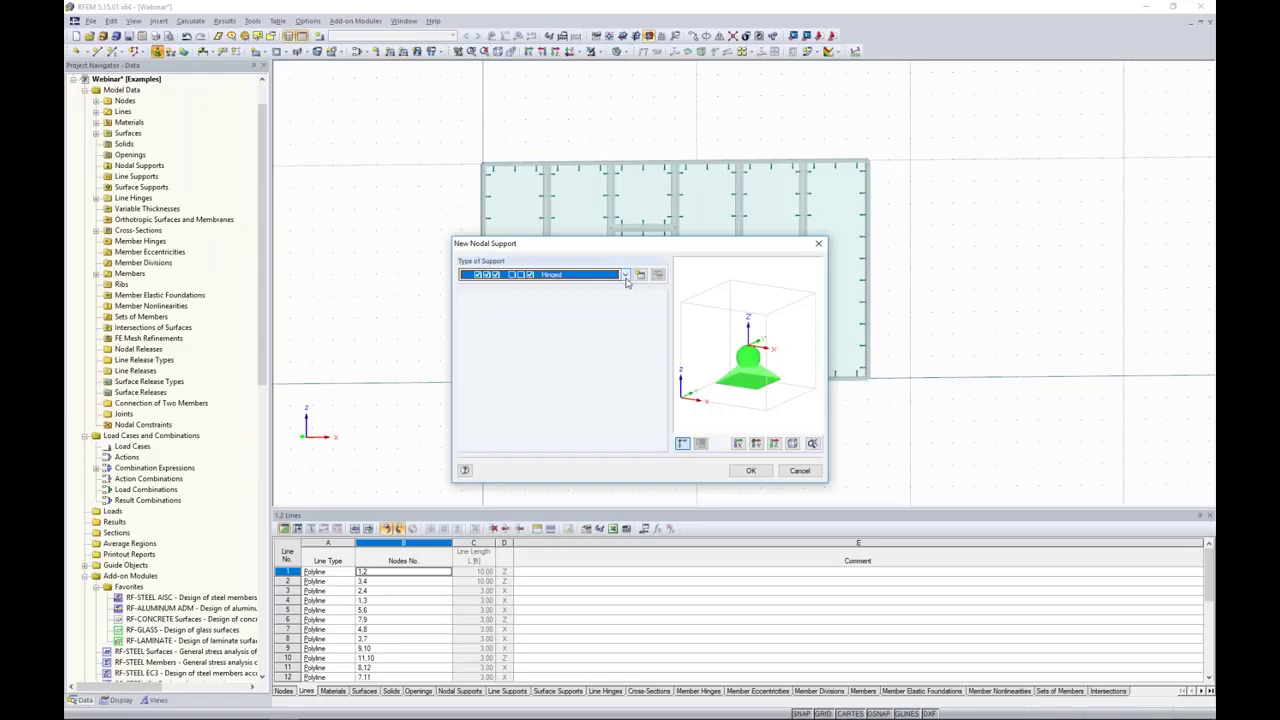
{"action": "left_click", "coordinate": [626, 279]}
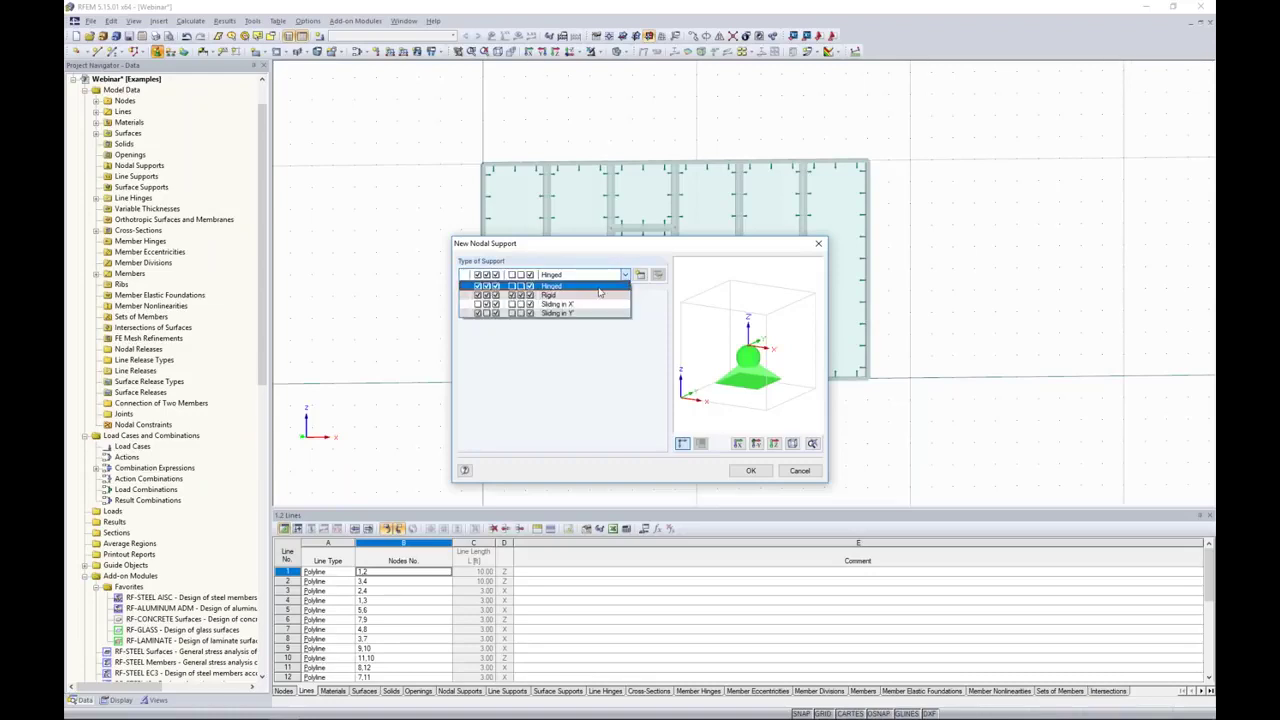
{"action": "left_click", "coordinate": [558, 296]}
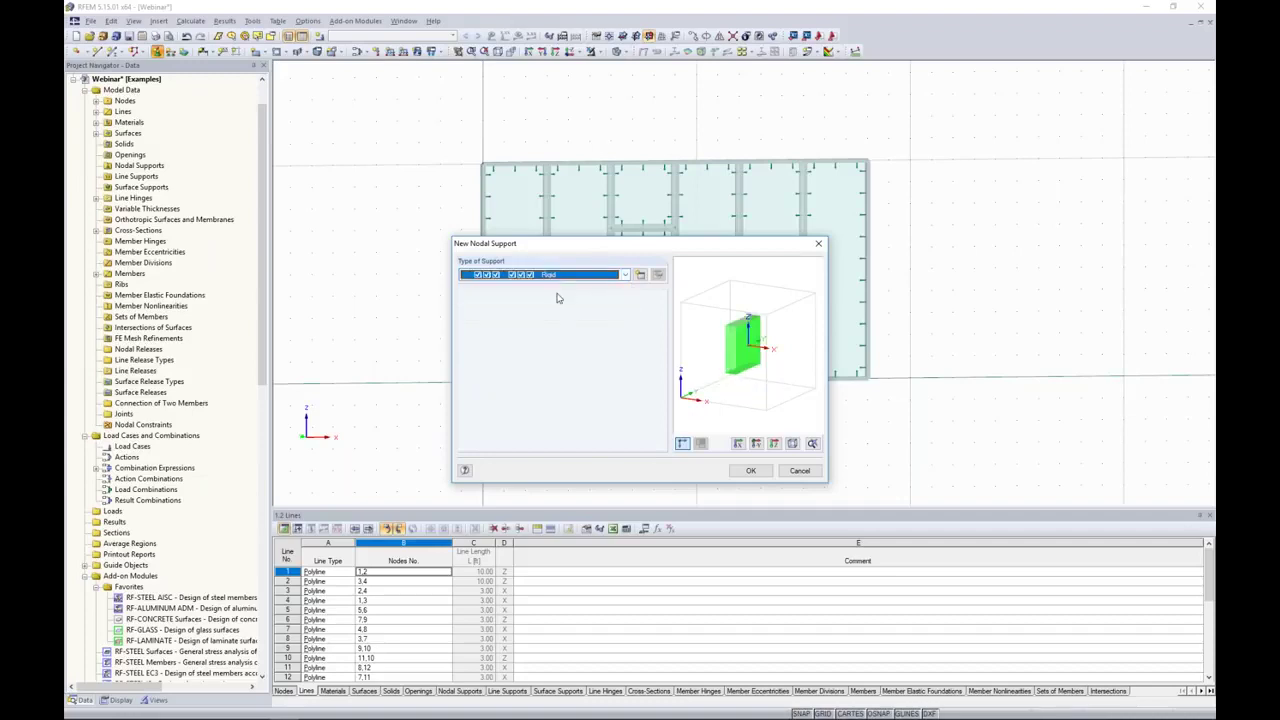
{"action": "left_click", "coordinate": [623, 277]}
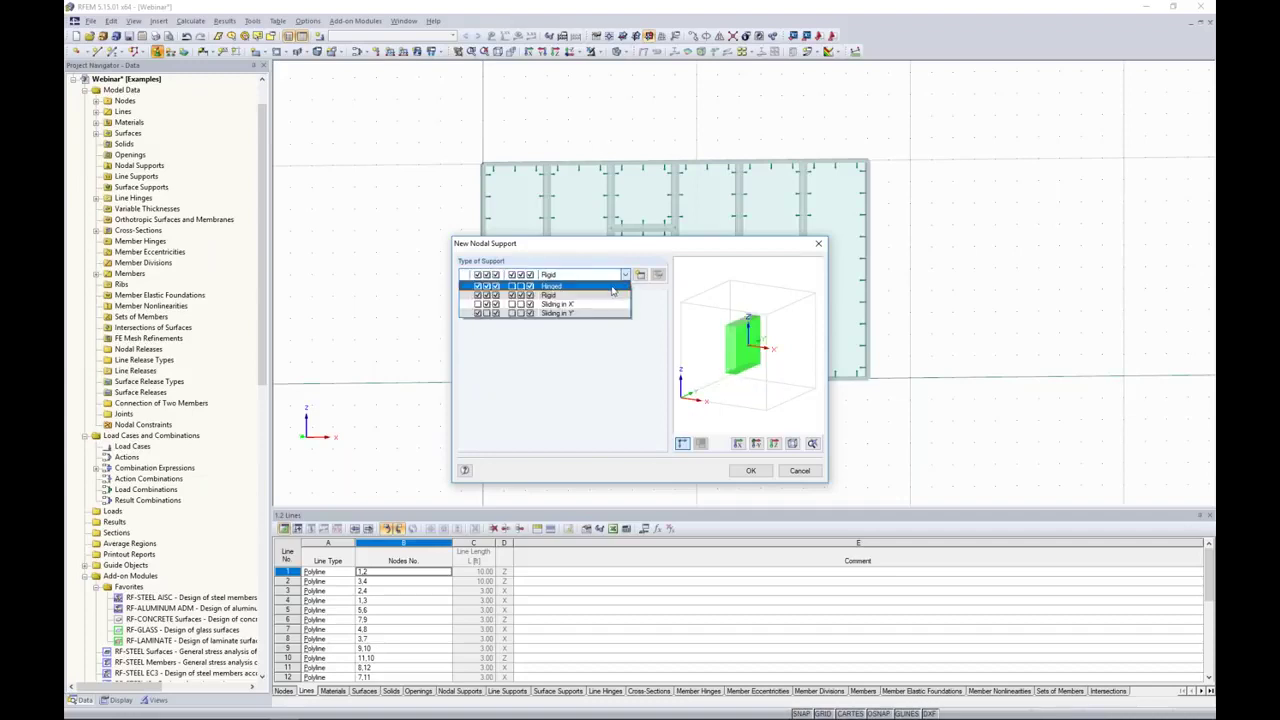
{"action": "left_click", "coordinate": [612, 287]}
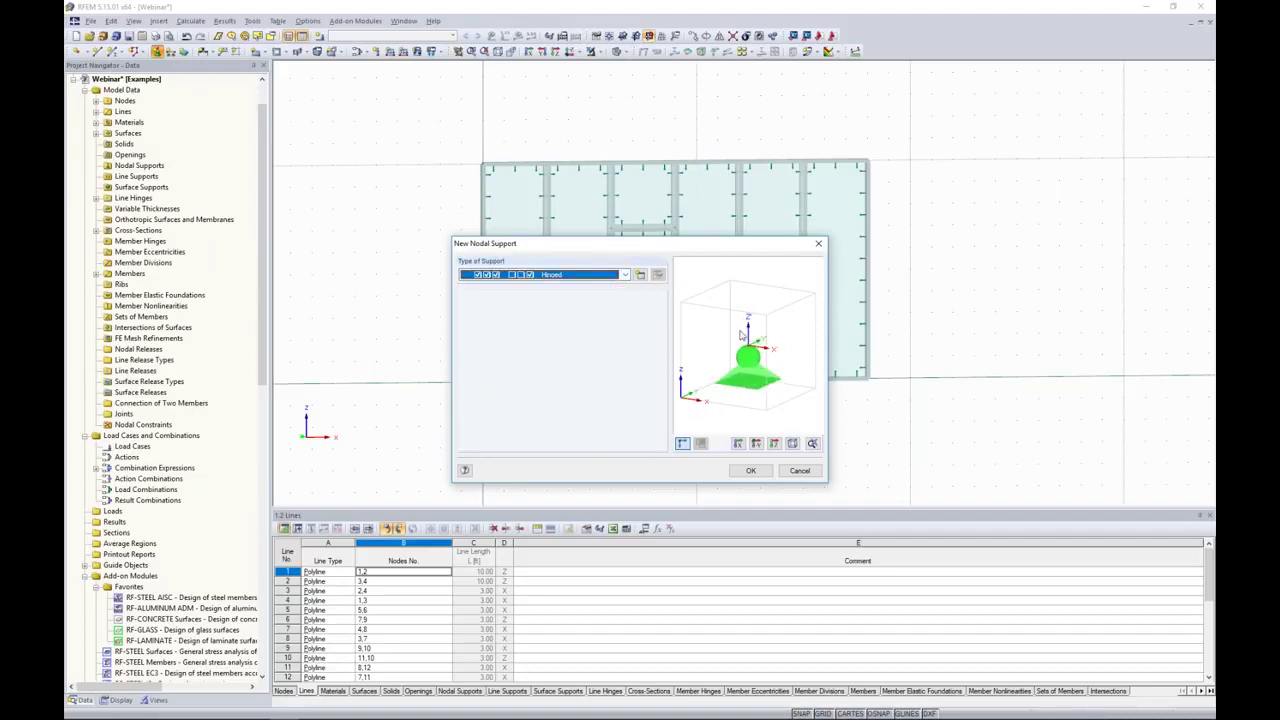
{"action": "left_click", "coordinate": [750, 470]}
{"action": "left_click_drag", "start_coordinate": [453, 365], "coordinate": [912, 455]}
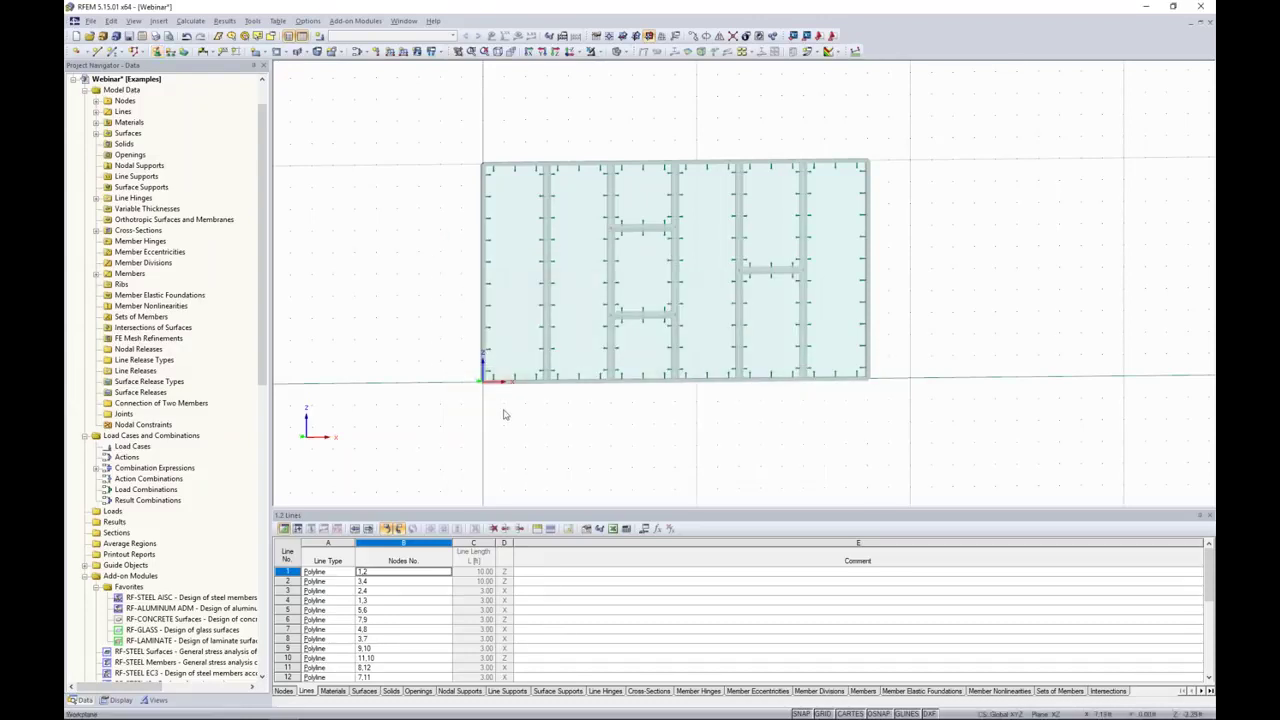
{"action": "left_click", "coordinate": [157, 51]}
{"action": "left_click", "coordinate": [750, 470]}
{"action": "left_click_drag", "start_coordinate": [457, 352], "coordinate": [945, 440]}
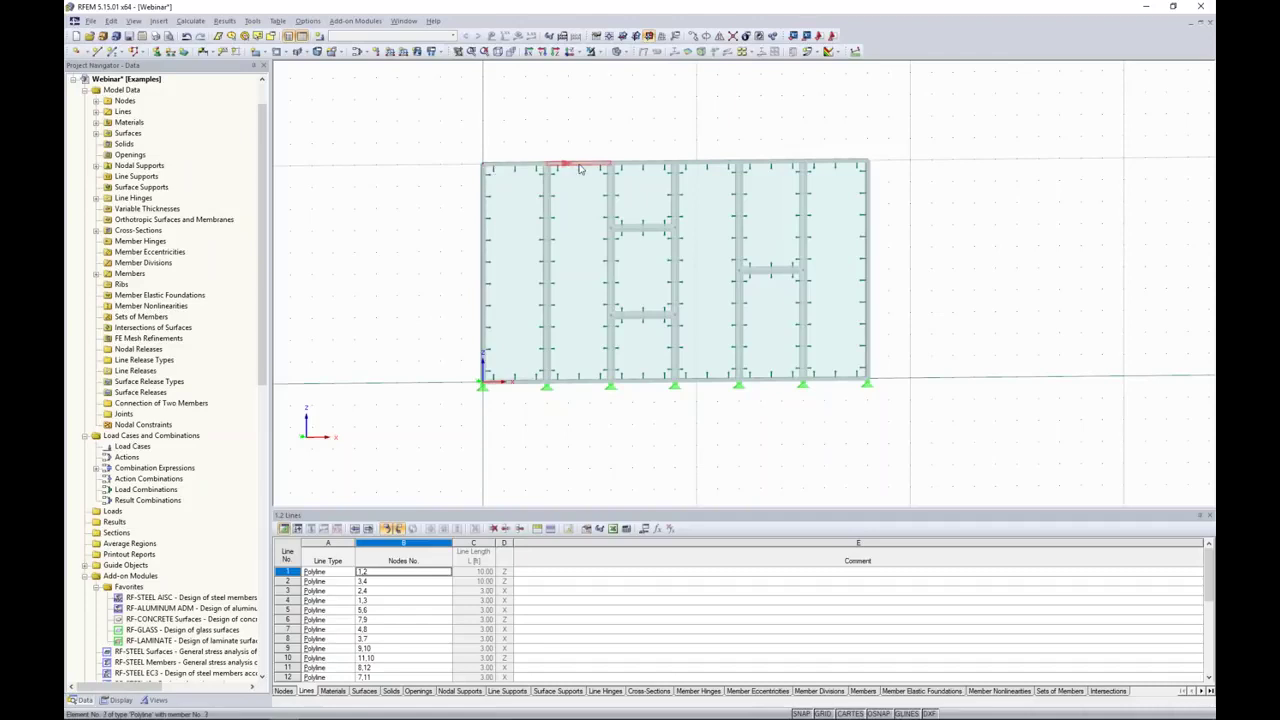
Define a nodal support with uZ free and uX, uY and φZ fixed, and assign it to all nodes along the top edge
{"action": "left_click", "coordinate": [157, 51]}
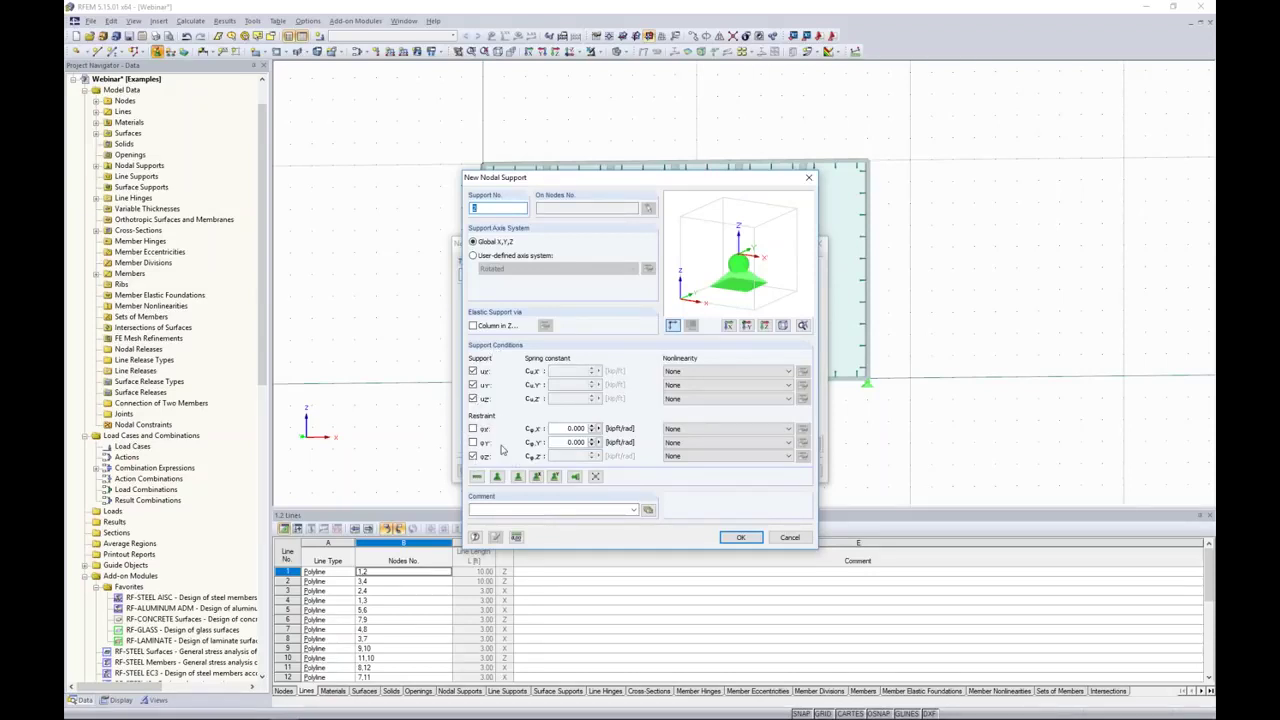
{"action": "left_click", "coordinate": [472, 398]}
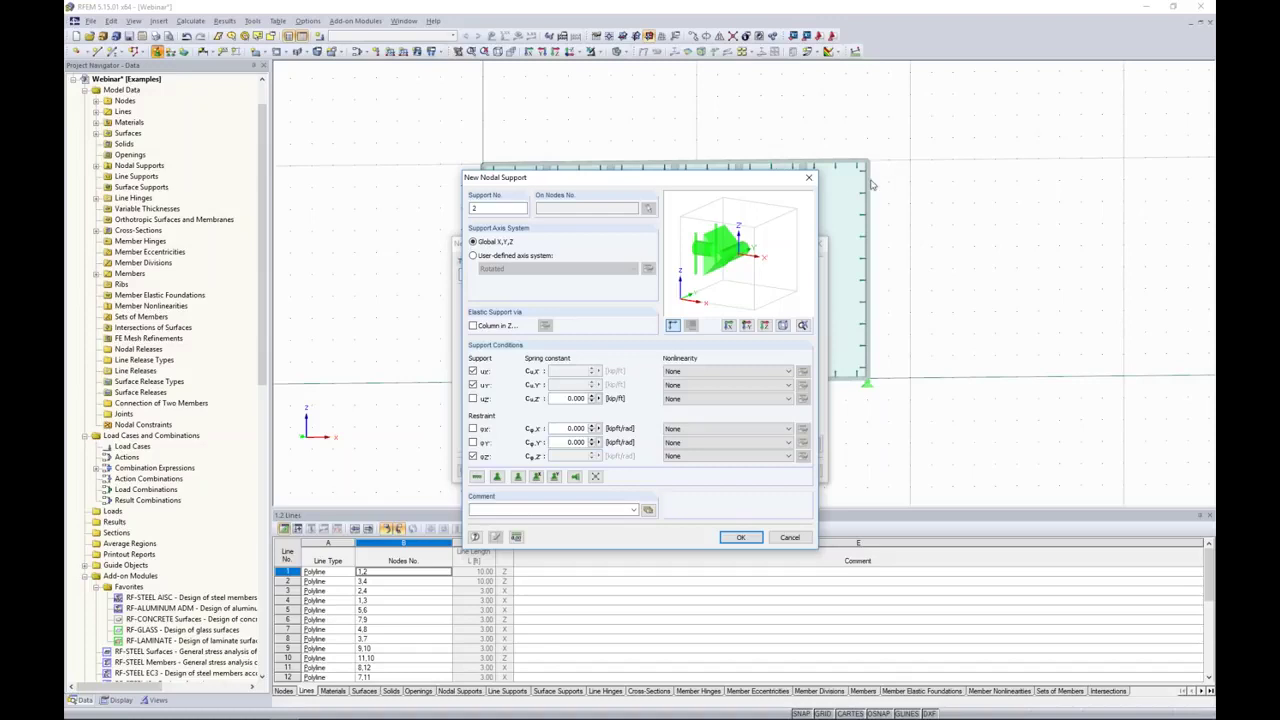
{"action": "left_click", "coordinate": [739, 539]}
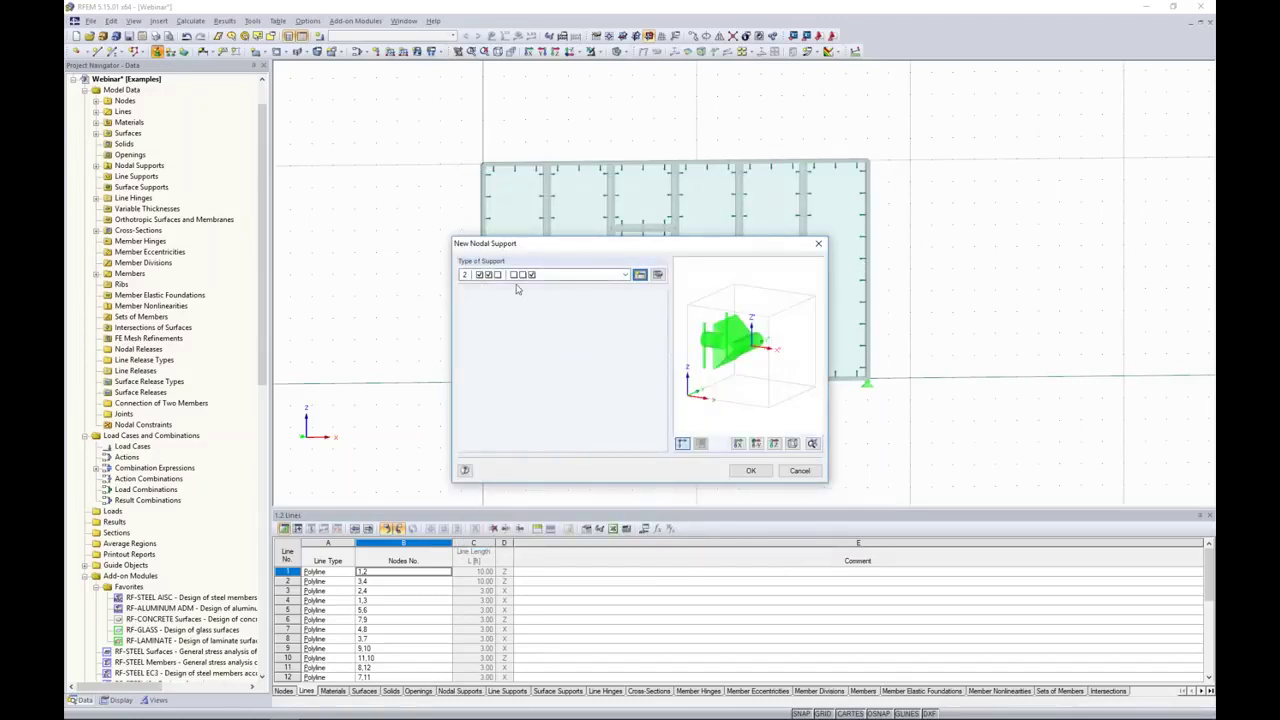
{"action": "left_click", "coordinate": [750, 470]}
{"action": "left_click_drag", "start_coordinate": [452, 126], "coordinate": [892, 190]}
{"action": "key", "text": "Escape"}
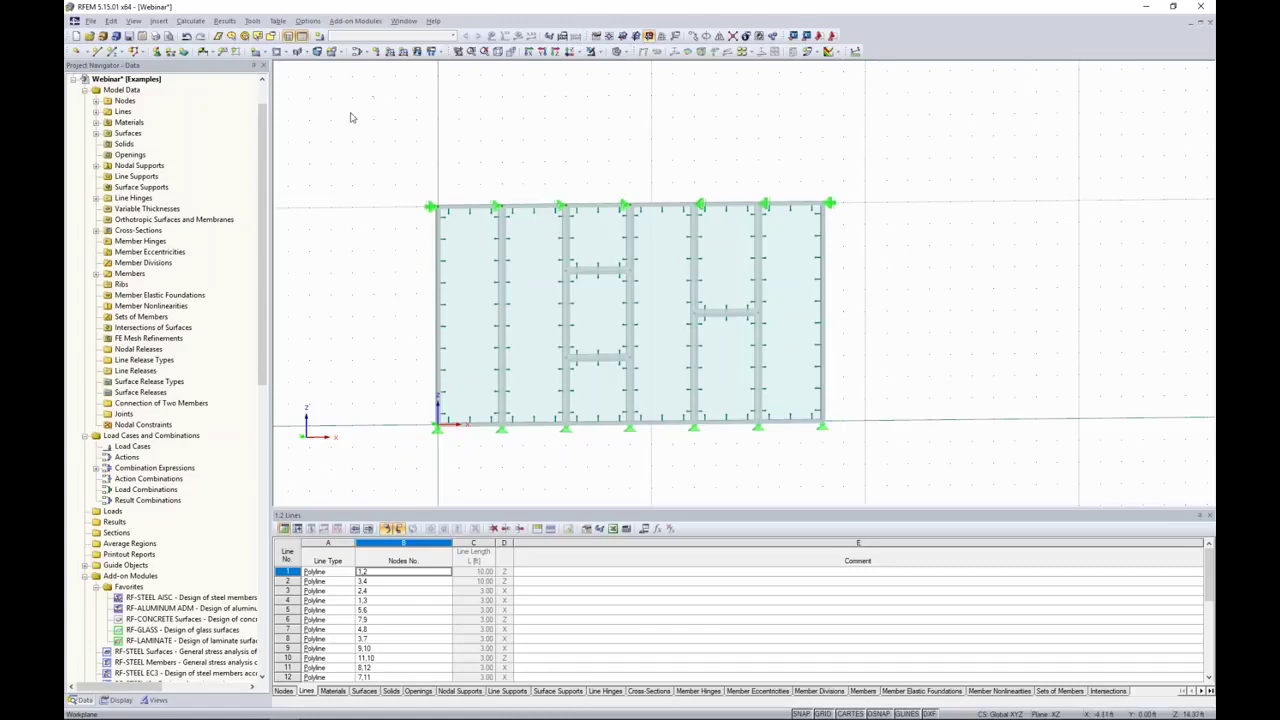
Create load case LC1 described as Dead, with action category Dead and self-weight active with a Z factor of -1.000
{"action": "left_click", "coordinate": [319, 37]}
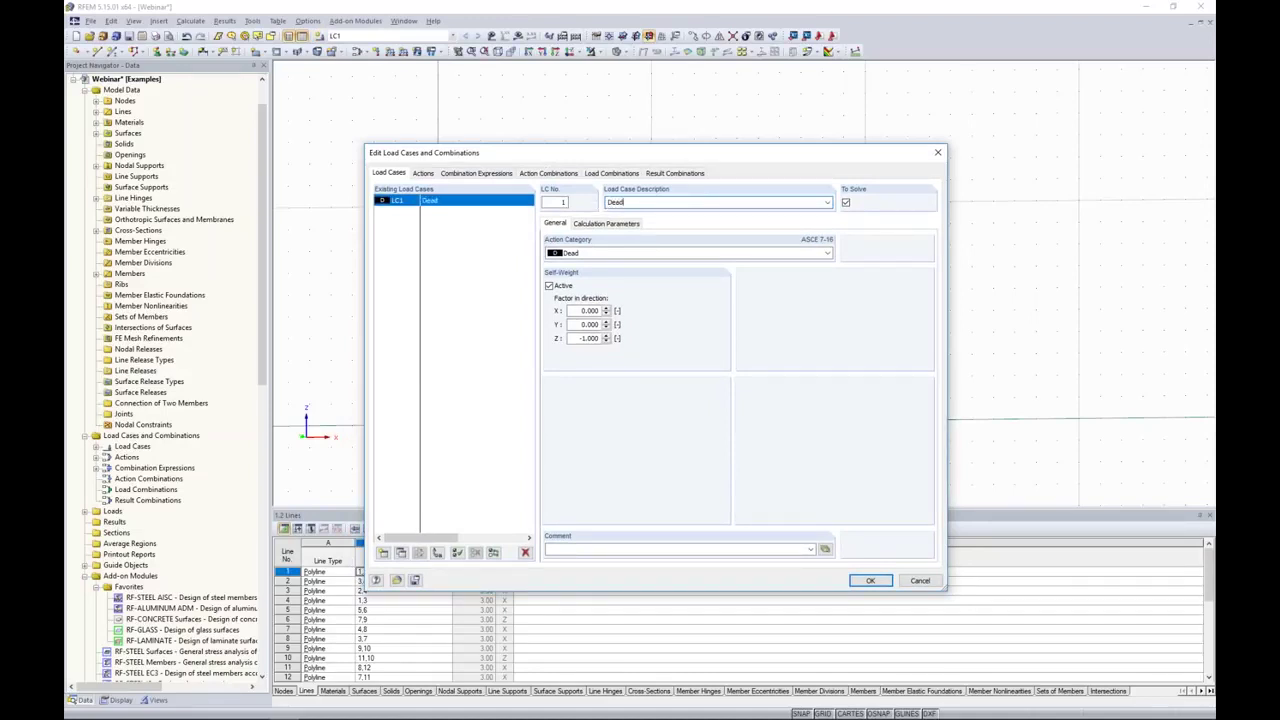
{"action": "left_click", "coordinate": [583, 253]}
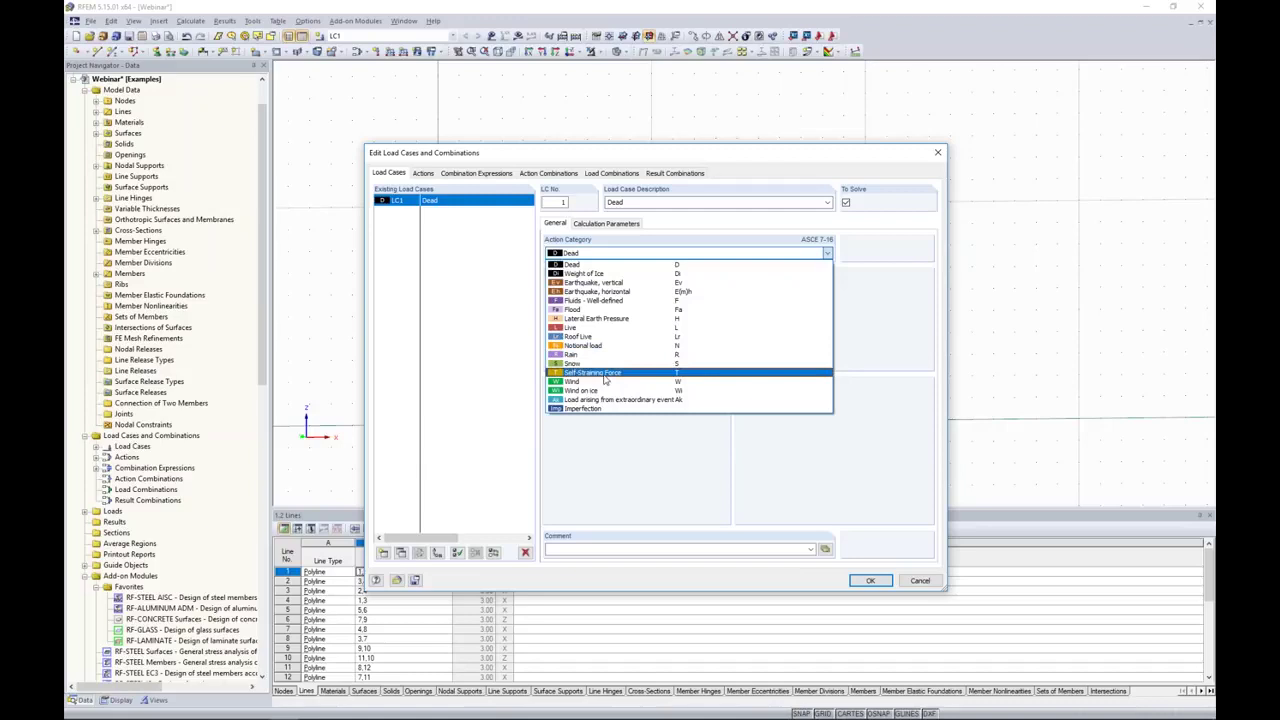
{"action": "left_click", "coordinate": [580, 265]}
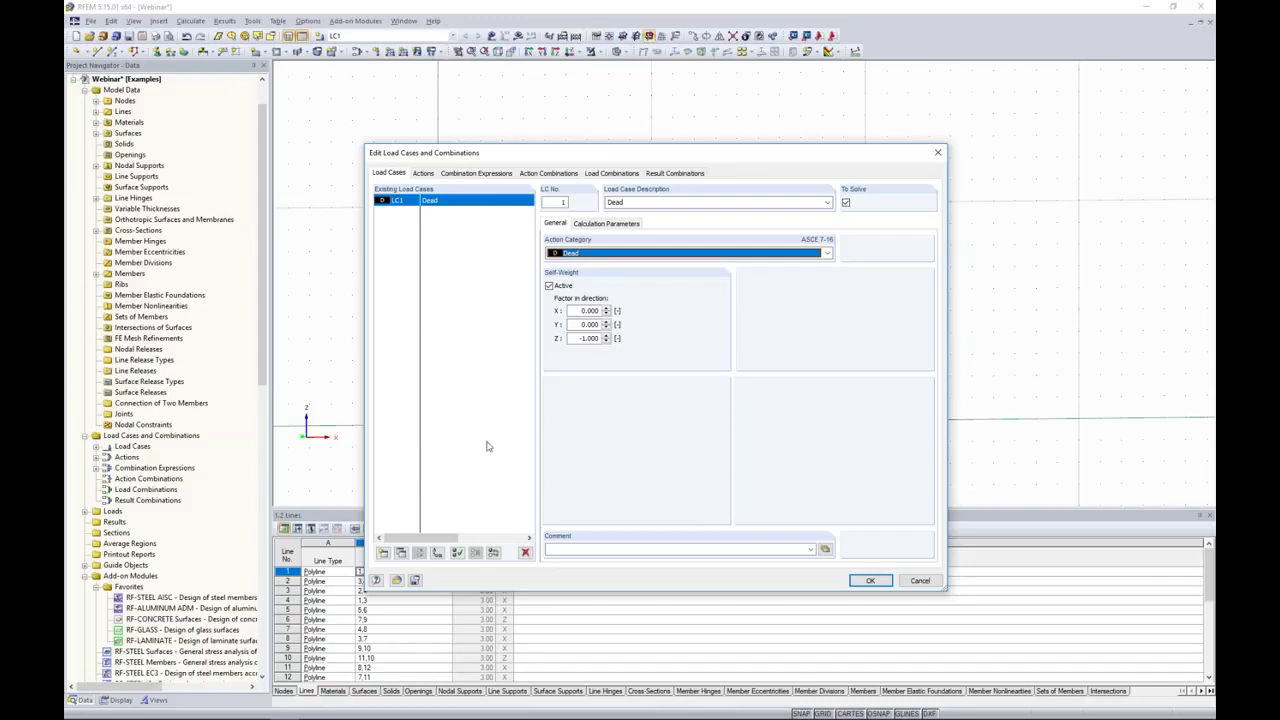
Add load case LC2 described as Wind with the action category Wind
{"action": "left_click", "coordinate": [383, 552]}
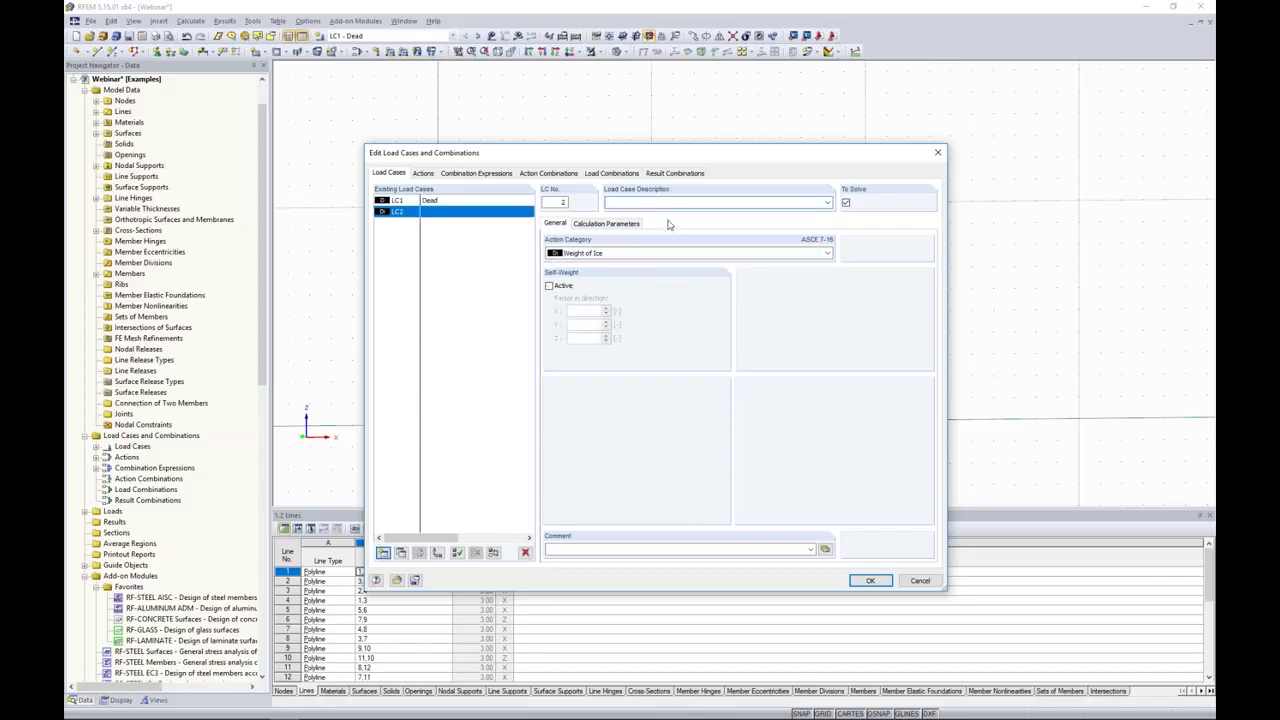
{"action": "type", "text": "Wind"}
{"action": "key", "text": "Tab"}
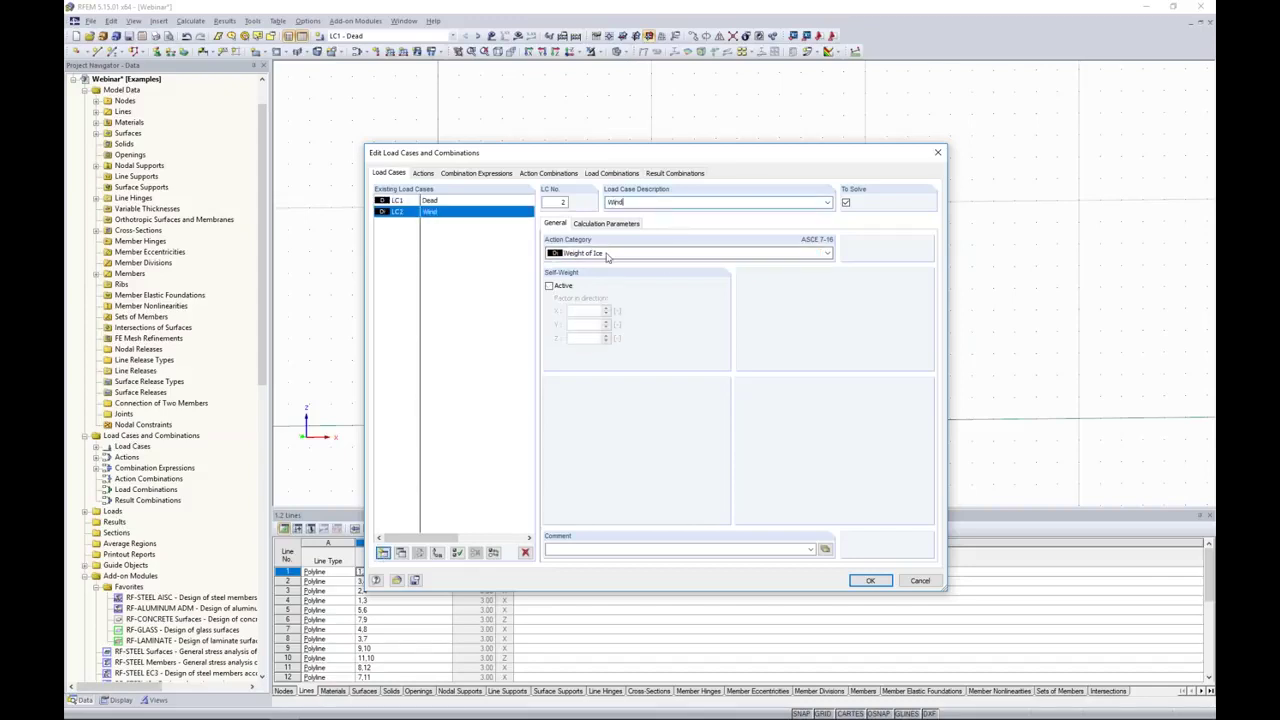
{"action": "key", "text": "alt+Down"}
{"action": "key", "text": "Down"}
{"action": "key", "text": "Down"}
{"action": "key", "text": "Down"}
{"action": "key", "text": "Down"}
{"action": "key", "text": "Return"}
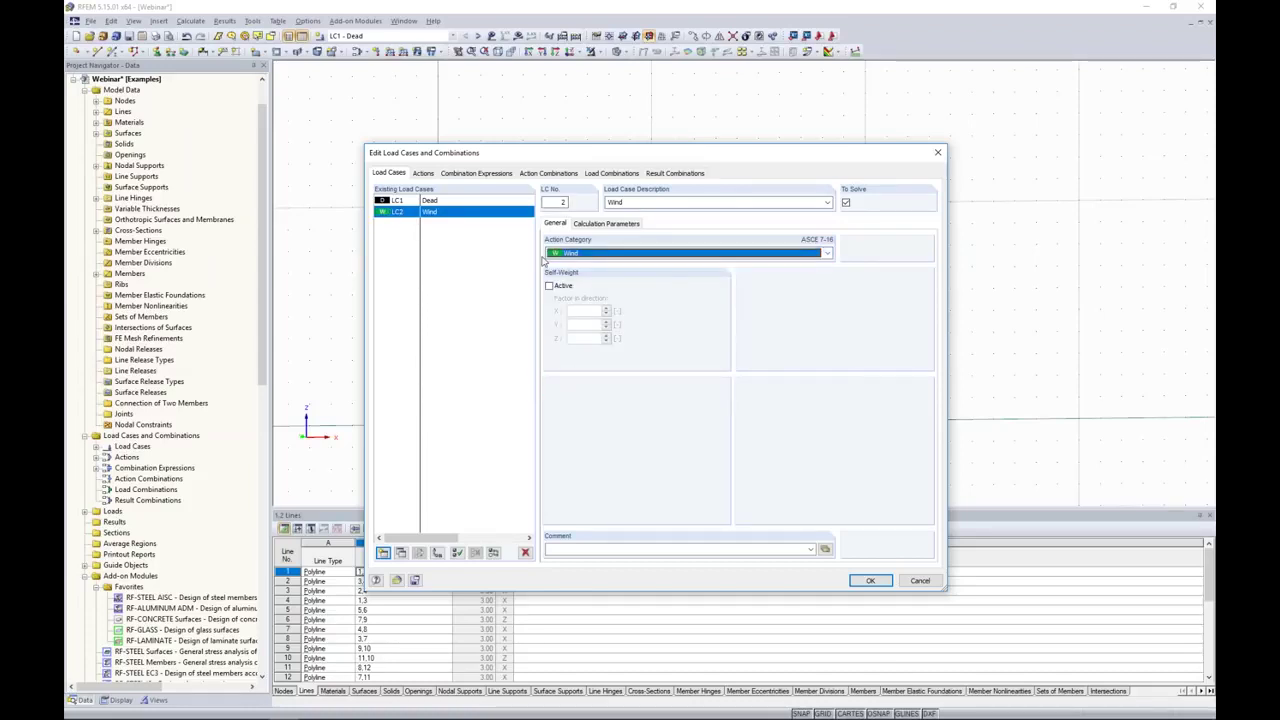
Generate the load combinations from the ASCE 7-16 Section 2.3 (LRFD) and Section 2.4 (ASD) expressions and accept the load case setup
{"action": "left_click", "coordinate": [489, 174]}
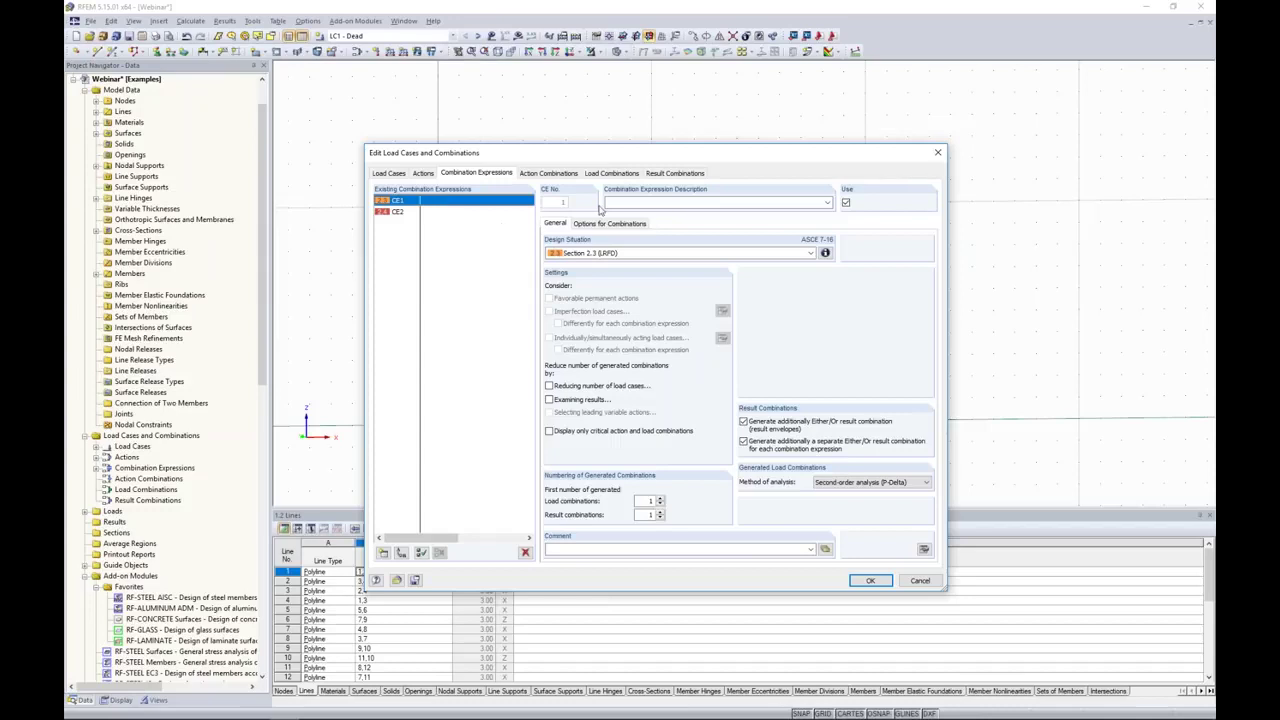
{"action": "left_click", "coordinate": [408, 212]}
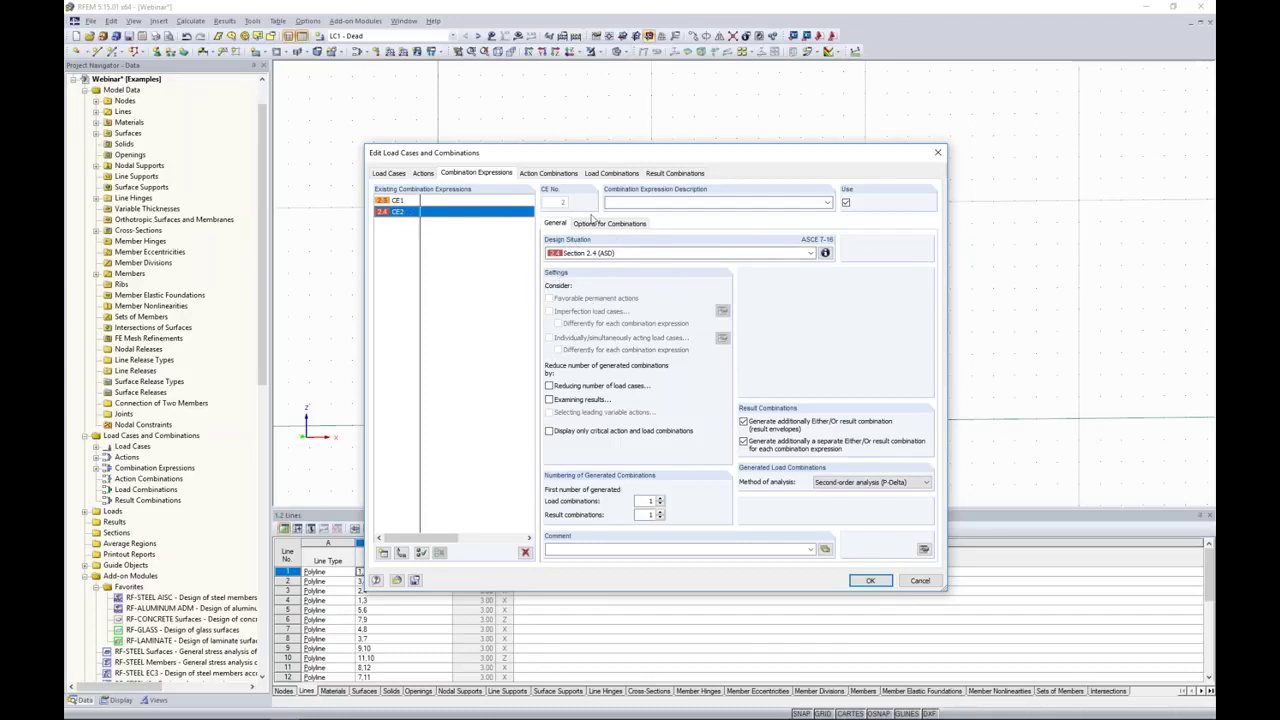
{"action": "left_click", "coordinate": [608, 173]}
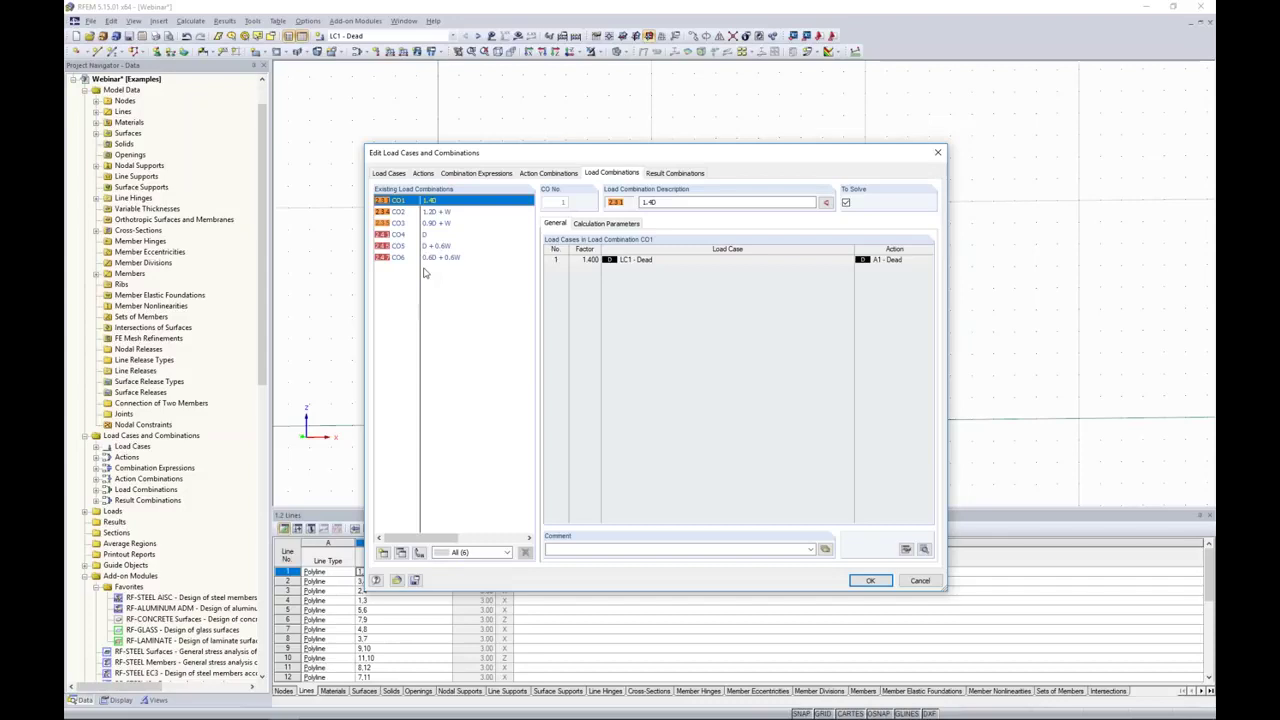
{"action": "left_click", "coordinate": [870, 581]}
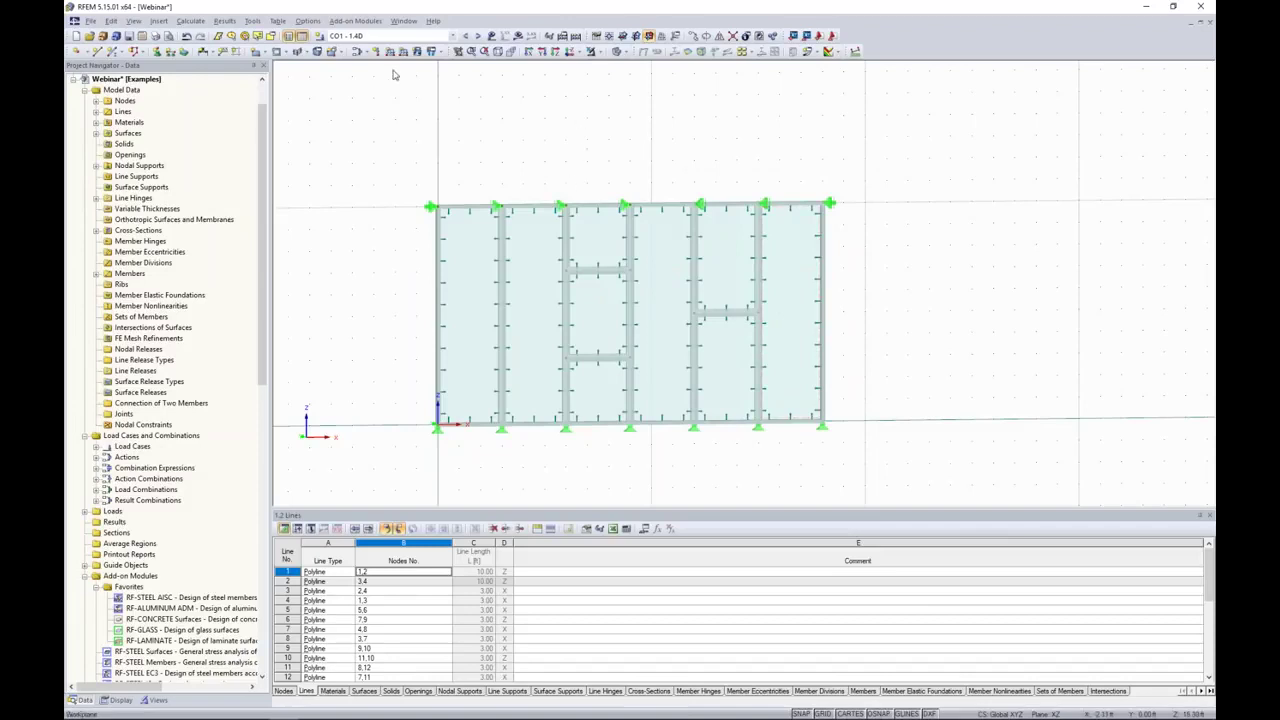
Make LC2 - Wind the active load case and view the facade obliquely
{"action": "left_click", "coordinate": [393, 37]}
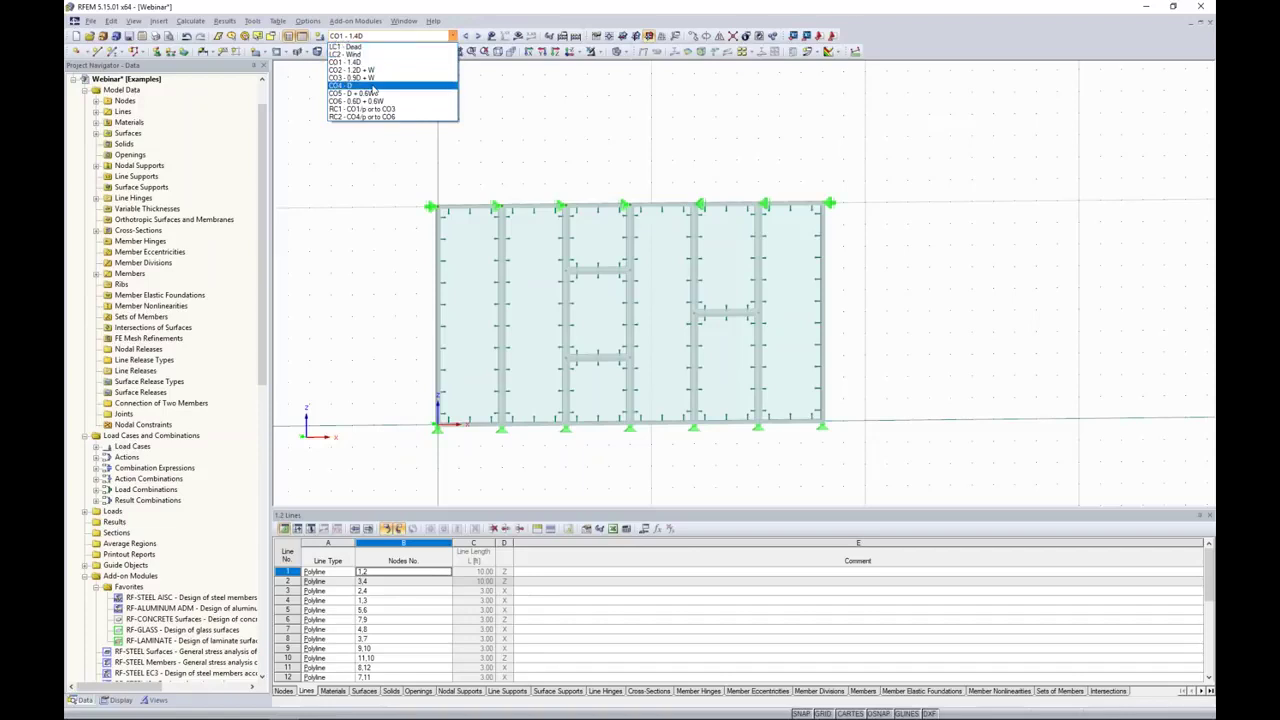
{"action": "left_click", "coordinate": [350, 47]}
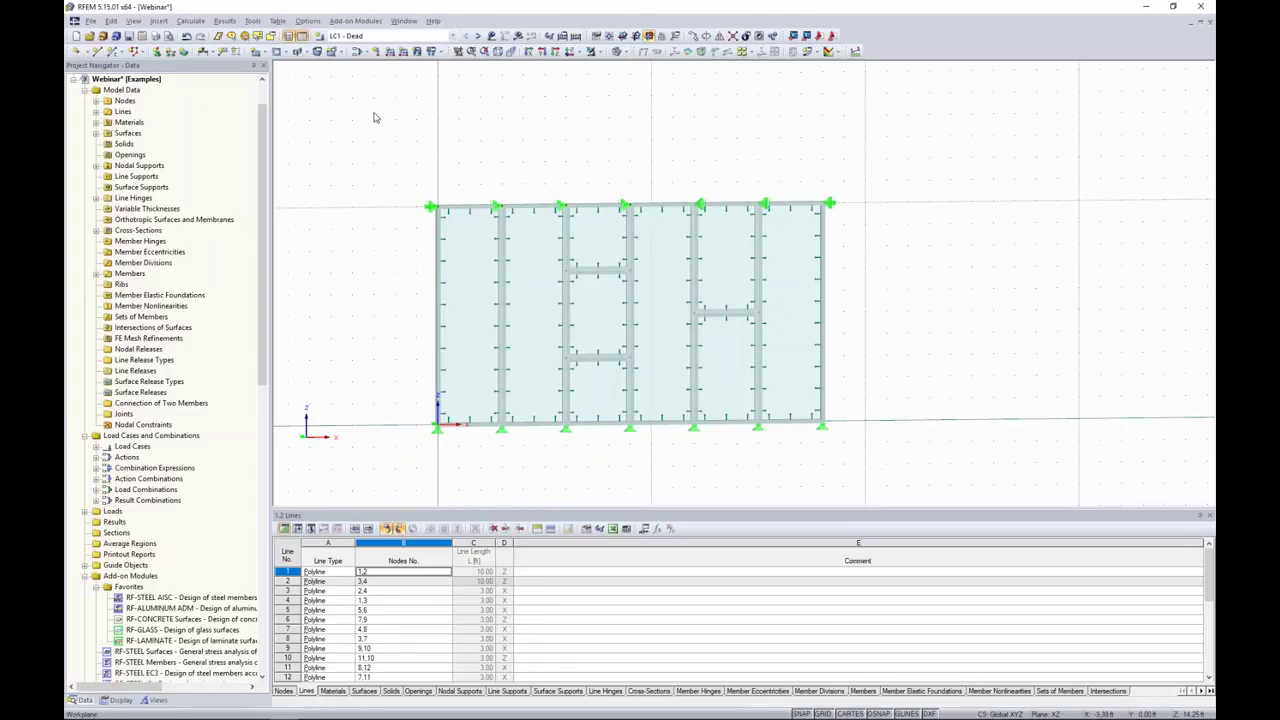
{"action": "left_click", "coordinate": [477, 36]}
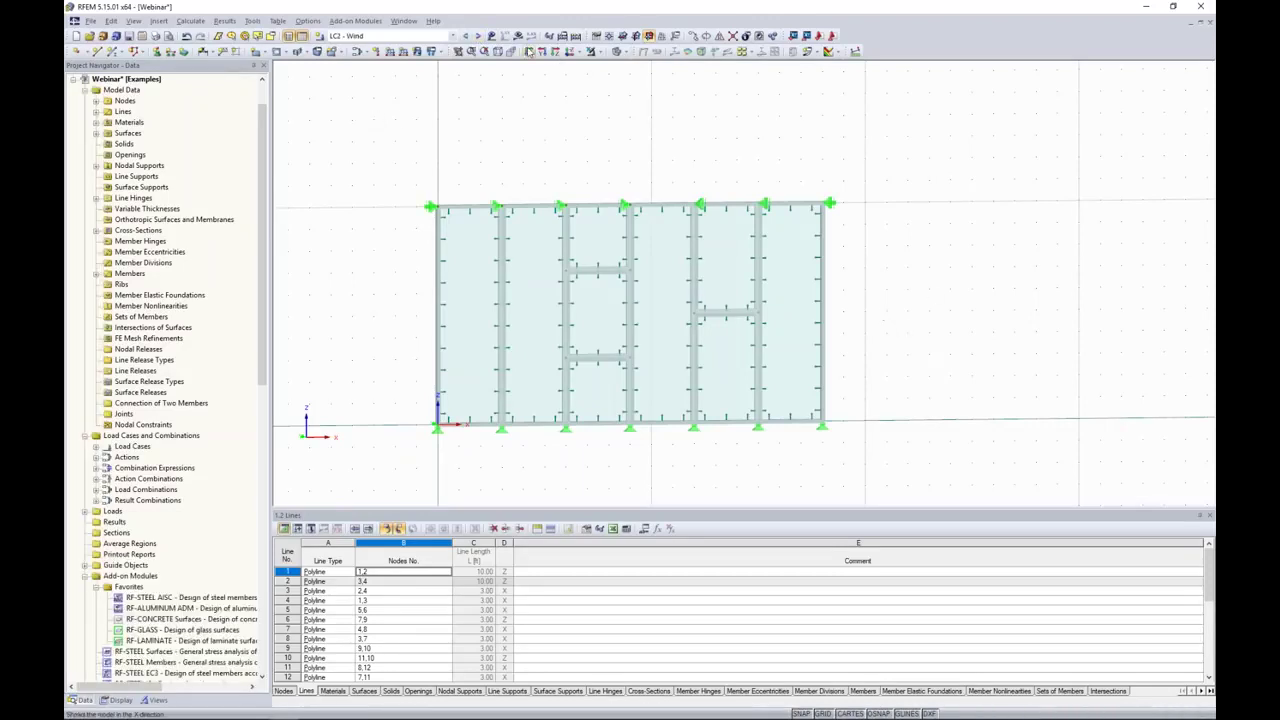
{"action": "middle_click_drag", "start_coordinate": [900, 300], "coordinate": [938, 351], "text": "ctrl"}
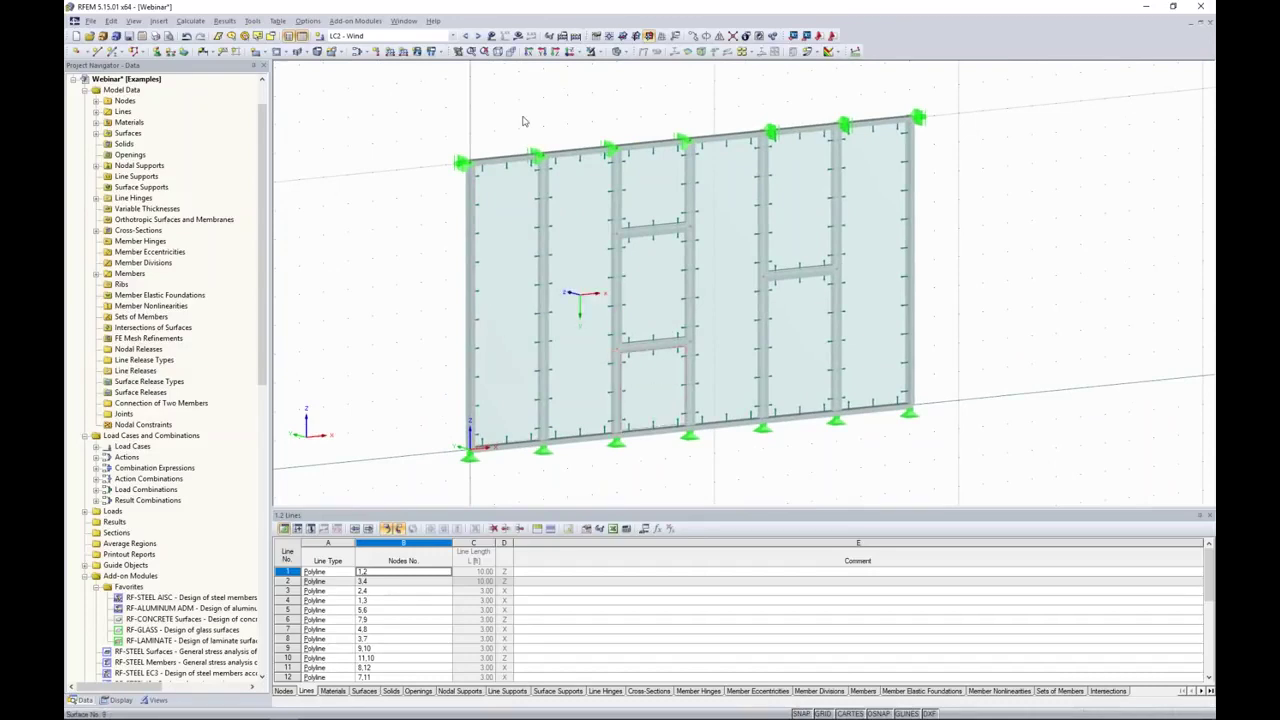
Start a new surface force load in global direction YL with its distribution linear in Z
{"action": "left_click", "coordinate": [417, 52]}
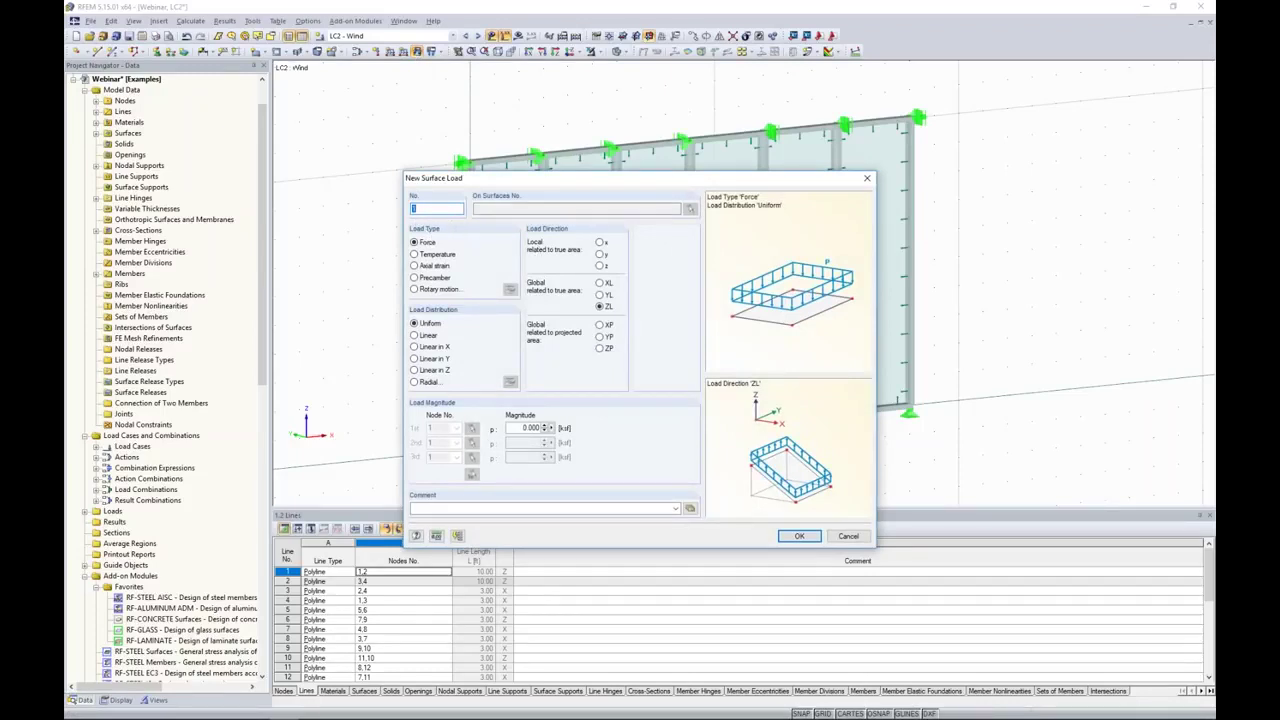
{"action": "left_click_drag", "start_coordinate": [554, 178], "coordinate": [626, 163]}
{"action": "left_click", "coordinate": [672, 280]}
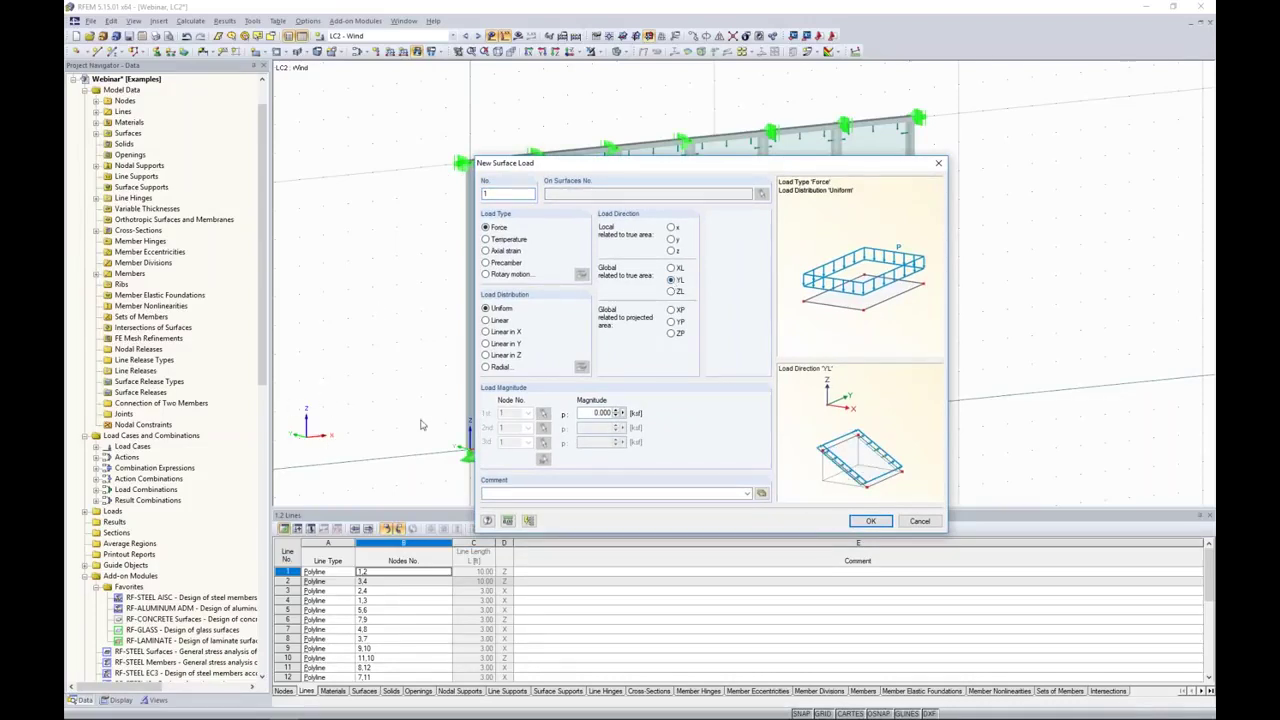
{"action": "left_click_drag", "start_coordinate": [623, 165], "coordinate": [771, 151]}
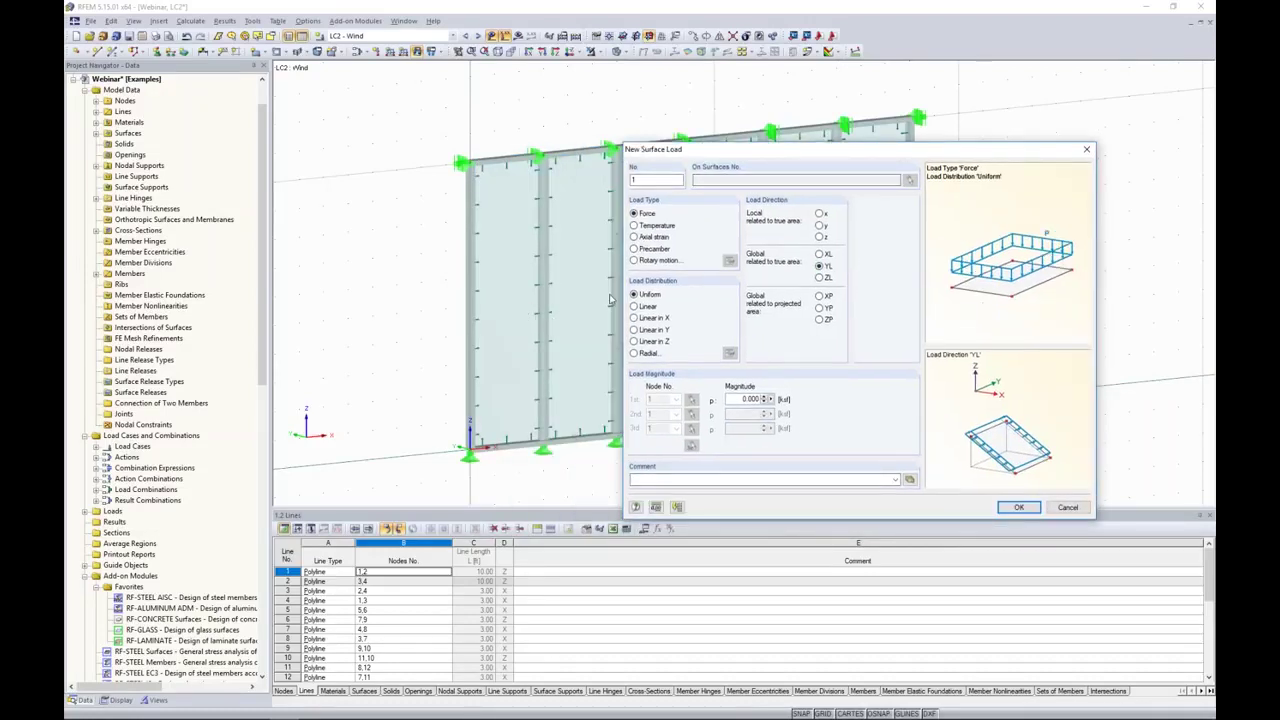
{"action": "left_click", "coordinate": [634, 342]}
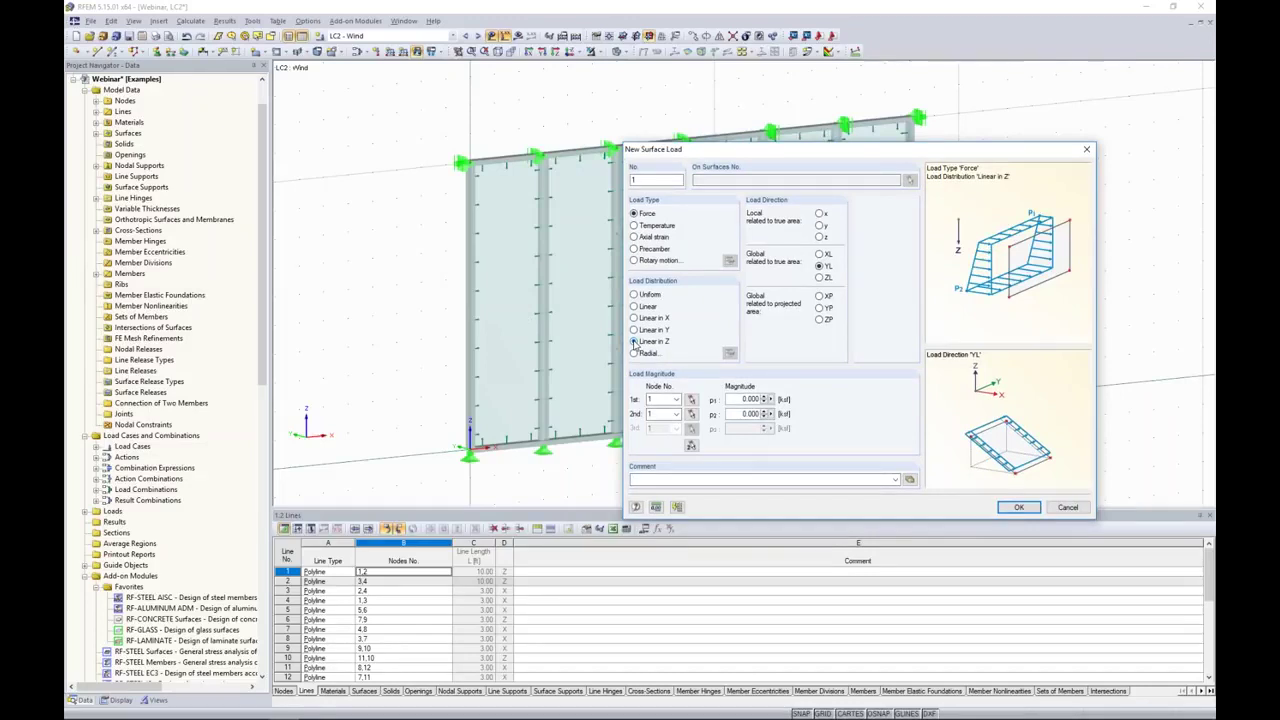
Set the surface load magnitudes to 0.025 ksf at node 2 and 0.020 ksf at node 1, picking both reference nodes in the model
{"action": "left_click_drag", "start_coordinate": [738, 399], "coordinate": [775, 398]}
{"action": "type", "text": "0.0"}
{"action": "left_click_drag", "start_coordinate": [739, 414], "coordinate": [786, 423]}
{"action": "type", "text": "0.02"}
{"action": "left_click", "coordinate": [690, 447]}
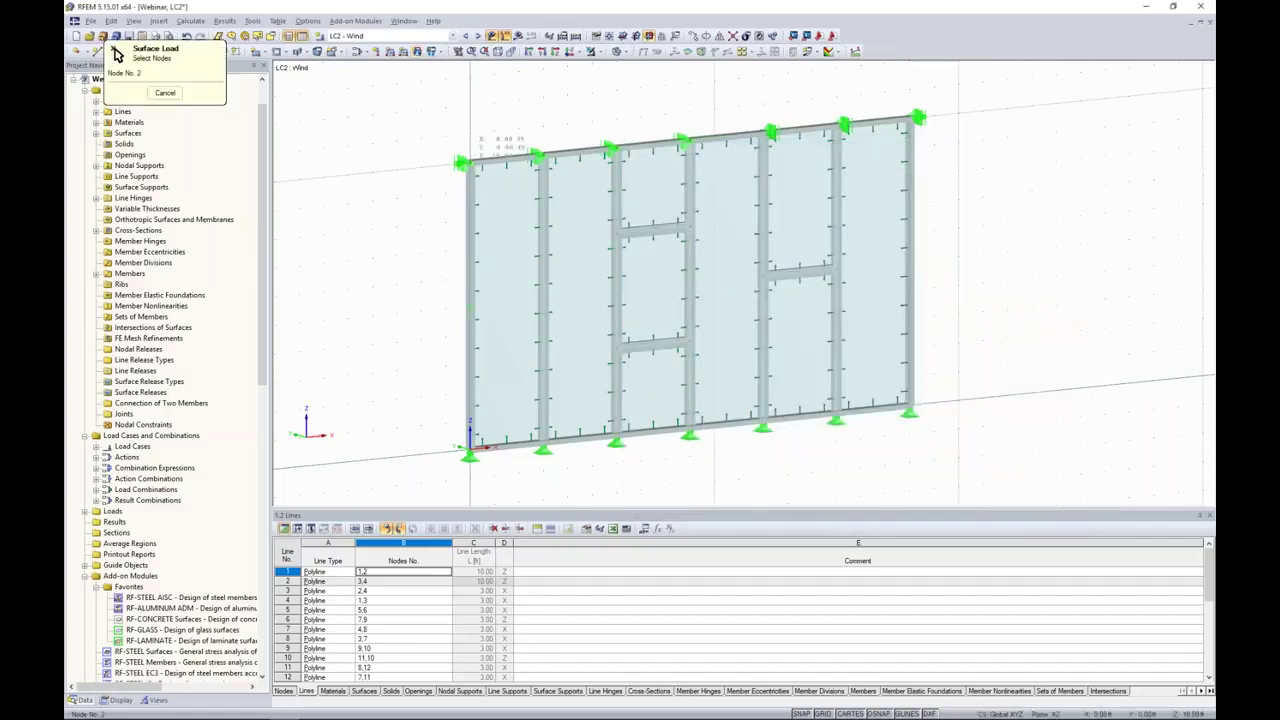
{"action": "left_click", "coordinate": [470, 162]}
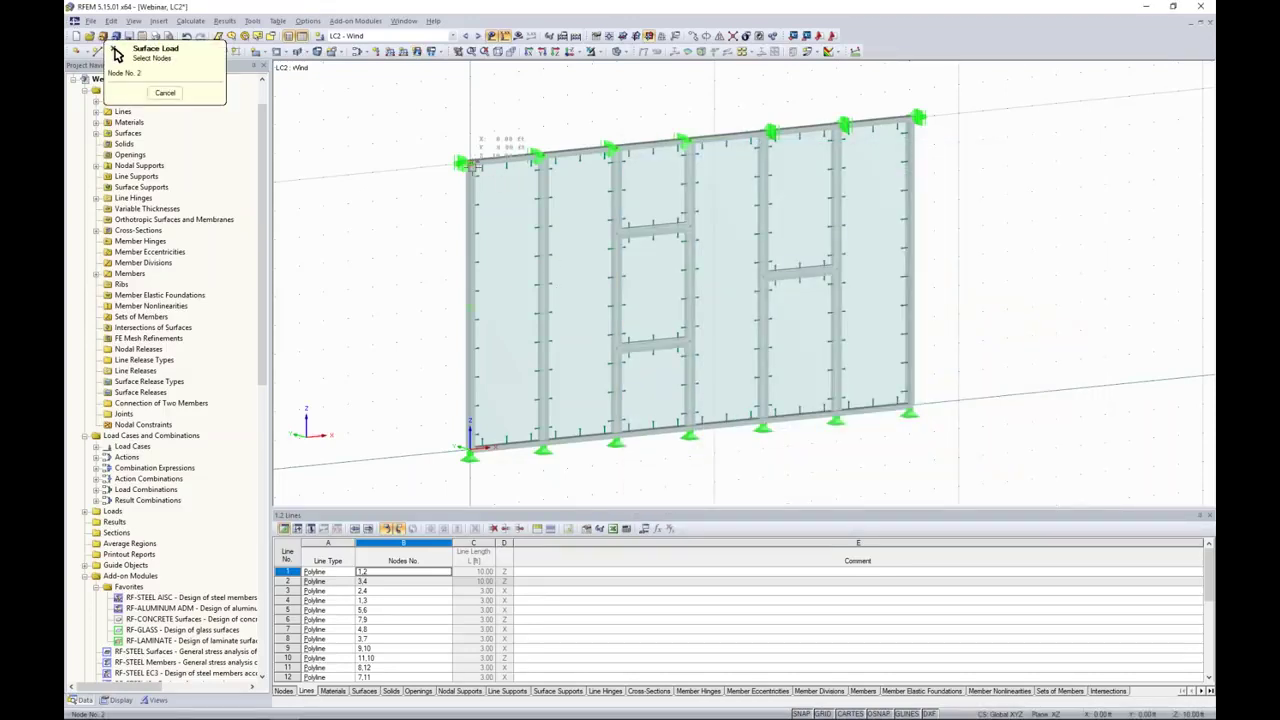
{"action": "left_click", "coordinate": [470, 448]}
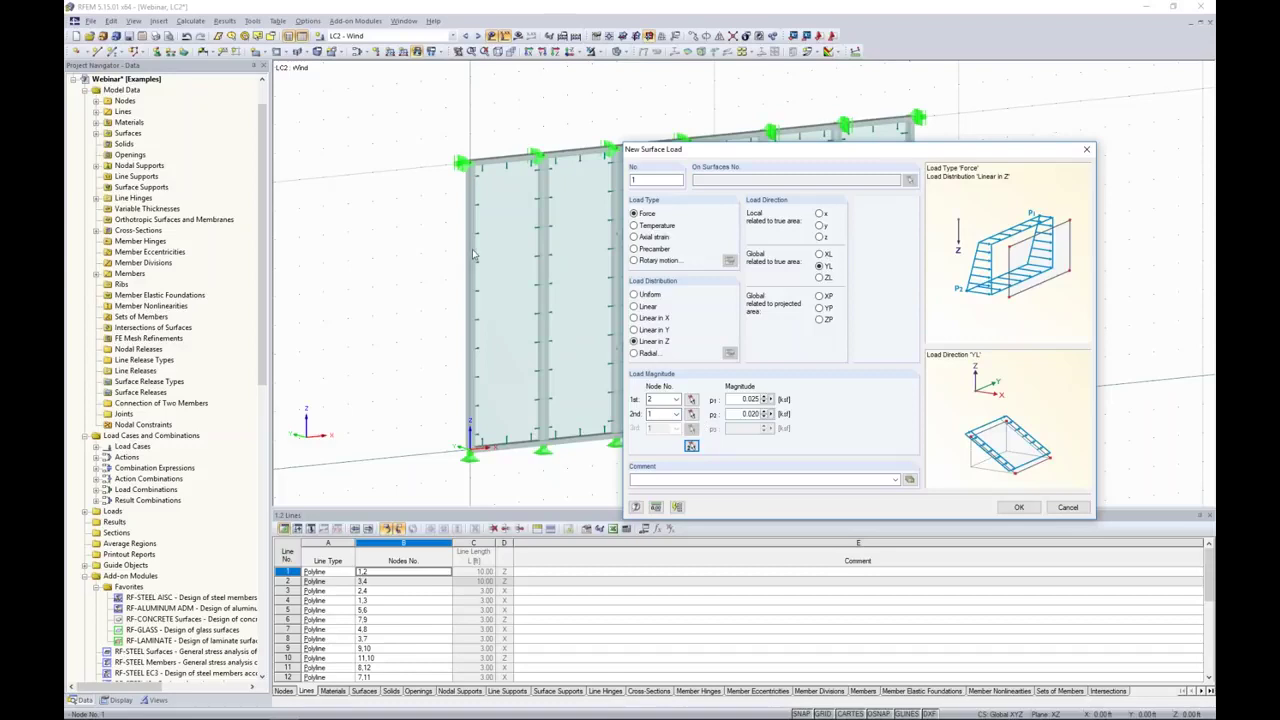
Accept the linear wind load definition and apply it to all glass surfaces of the facade
{"action": "left_click", "coordinate": [1019, 507]}
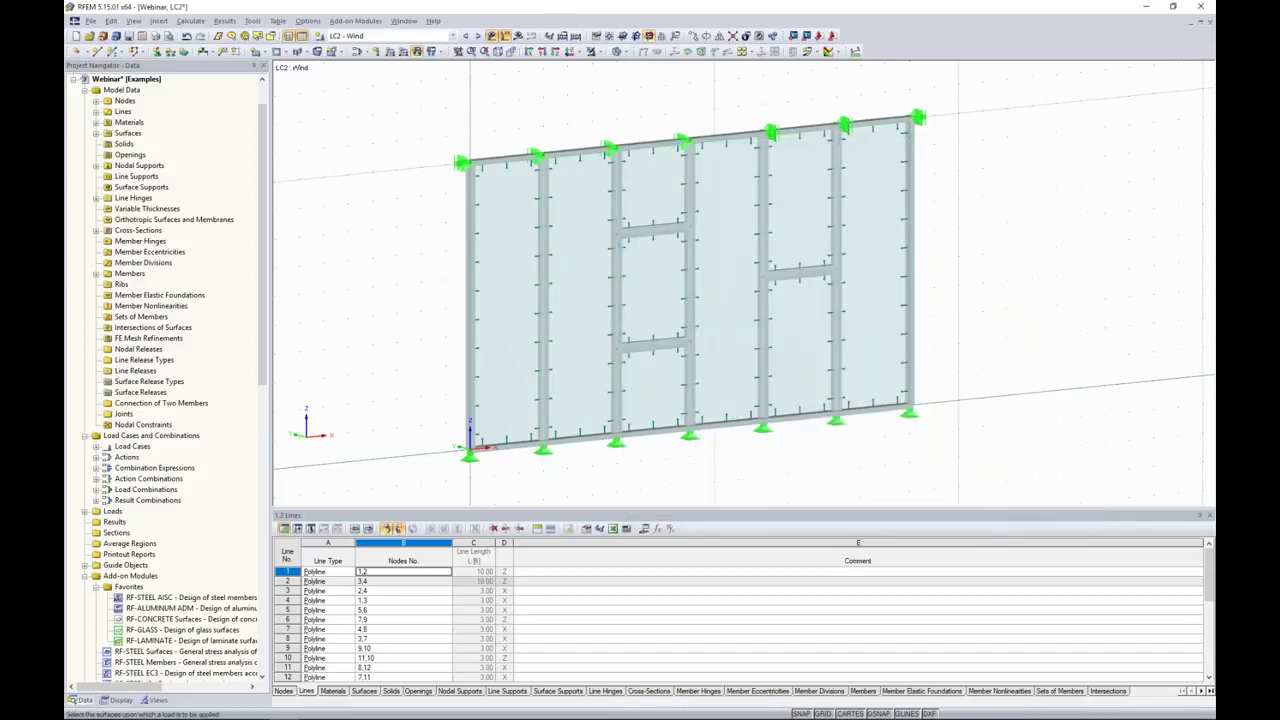
{"action": "left_click_drag", "start_coordinate": [836, 407], "coordinate": [444, 110]}
{"action": "key", "text": "Escape"}
{"action": "middle_click_drag", "start_coordinate": [437, 129], "coordinate": [409, 195], "text": "ctrl"}
{"action": "scroll", "coordinate": [409, 195], "scroll_direction": "down", "scroll_amount": 2}
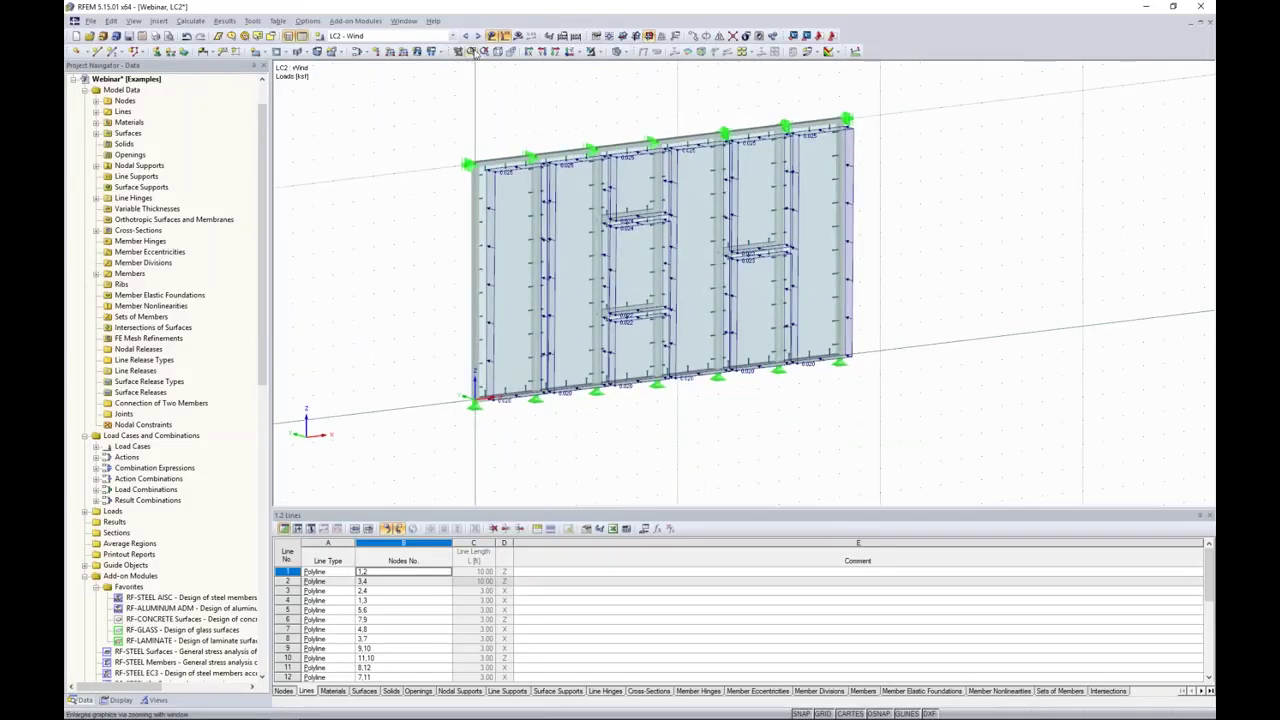
Make load combination CO2 - 1.2D + W active and view its loads on the facade
{"action": "left_click", "coordinate": [478, 36]}
{"action": "left_click", "coordinate": [478, 36]}
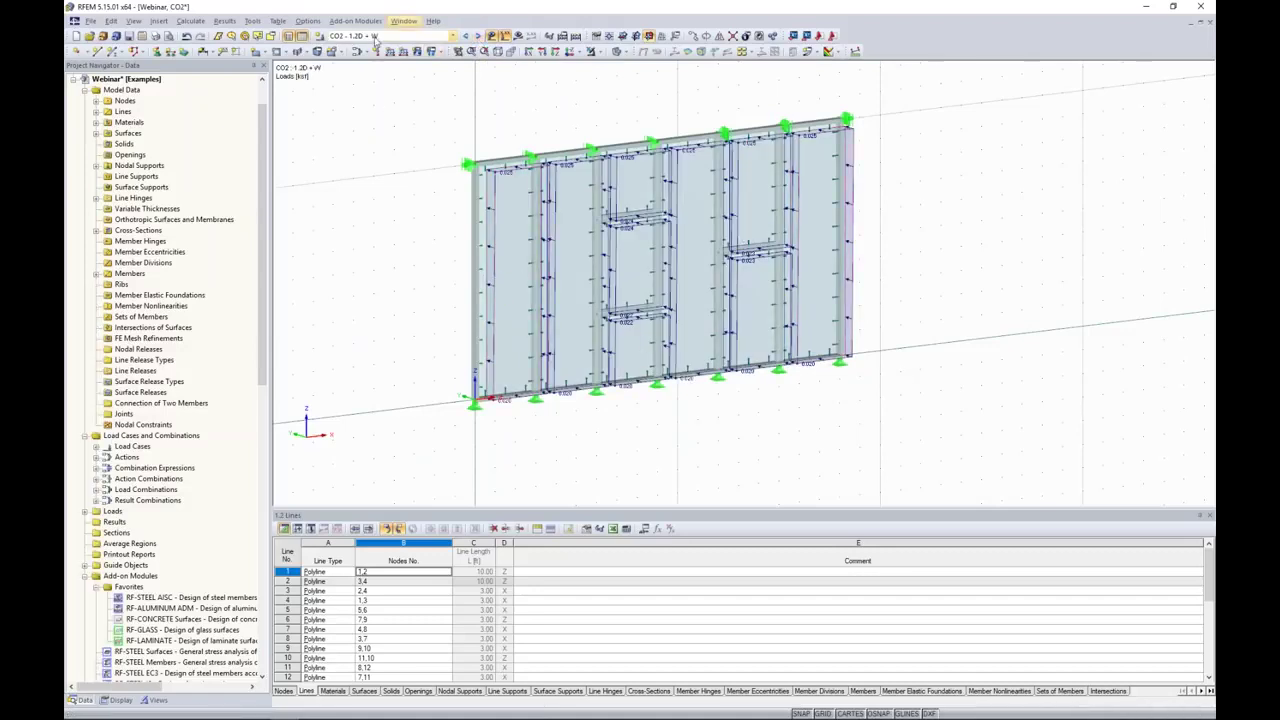
{"action": "middle_click_drag", "start_coordinate": [897, 363], "coordinate": [738, 417], "text": "ctrl"}
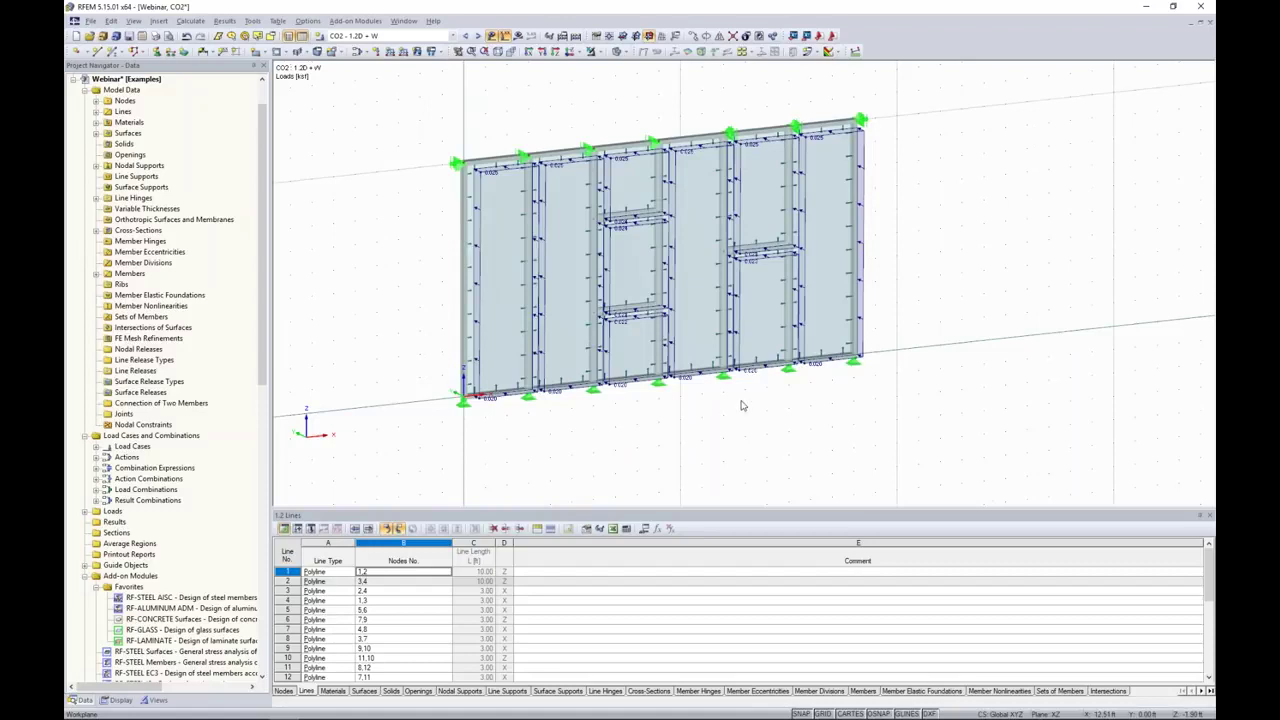
Hide the loads and the grid in a front view of the facade, and save the model
{"action": "left_click", "coordinate": [491, 35]}
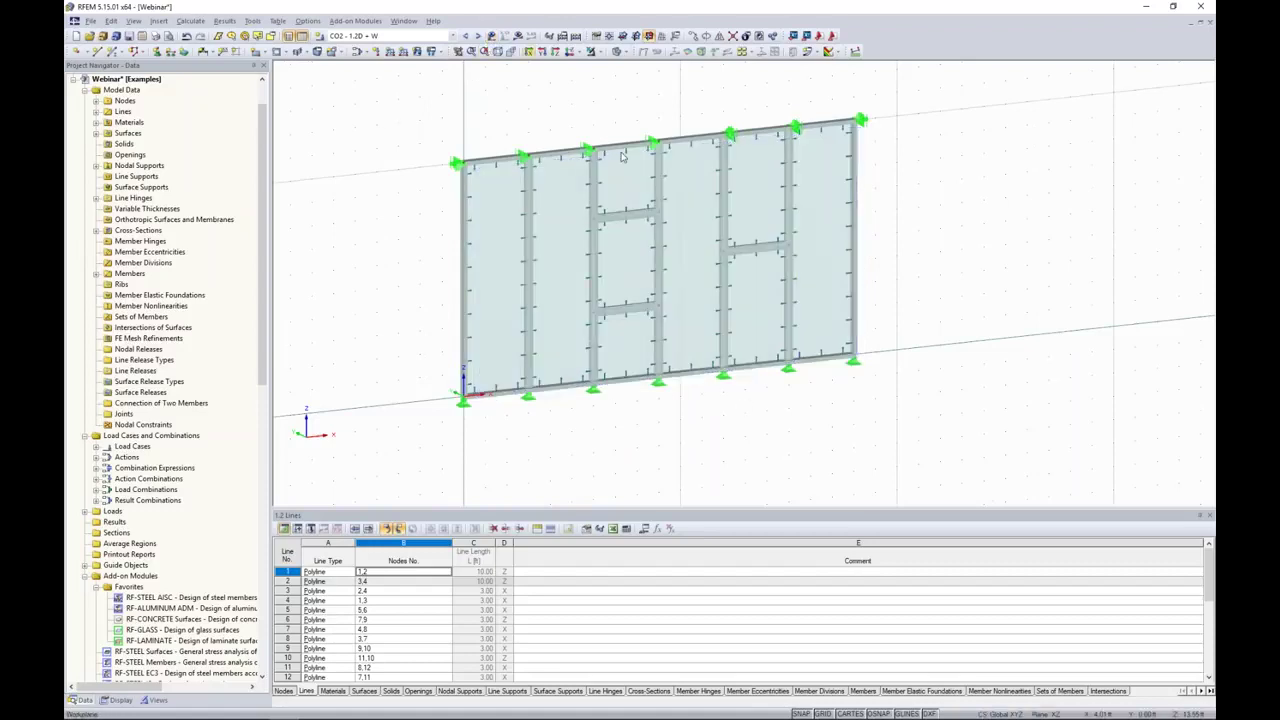
{"action": "left_click", "coordinate": [606, 35]}
{"action": "left_click", "coordinate": [128, 36]}
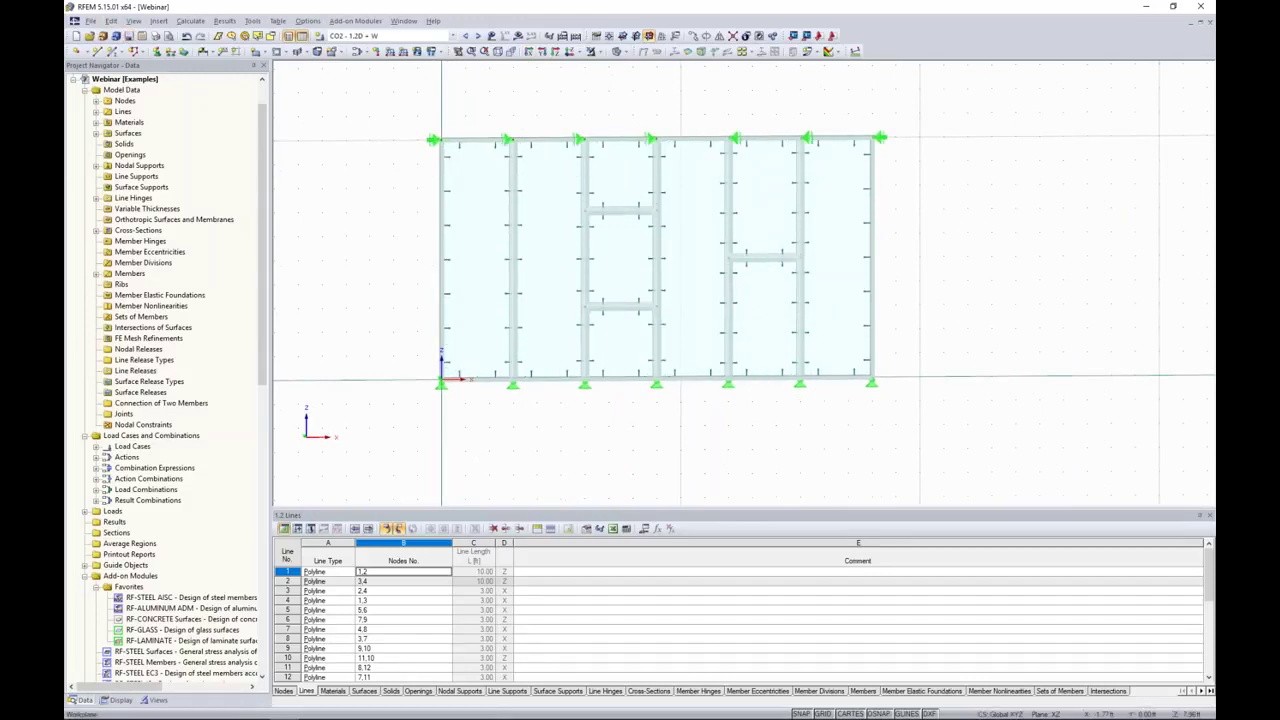
{"action": "left_click", "coordinate": [821, 714]}
{"action": "middle_click_drag", "start_coordinate": [464, 195], "coordinate": [491, 205]}
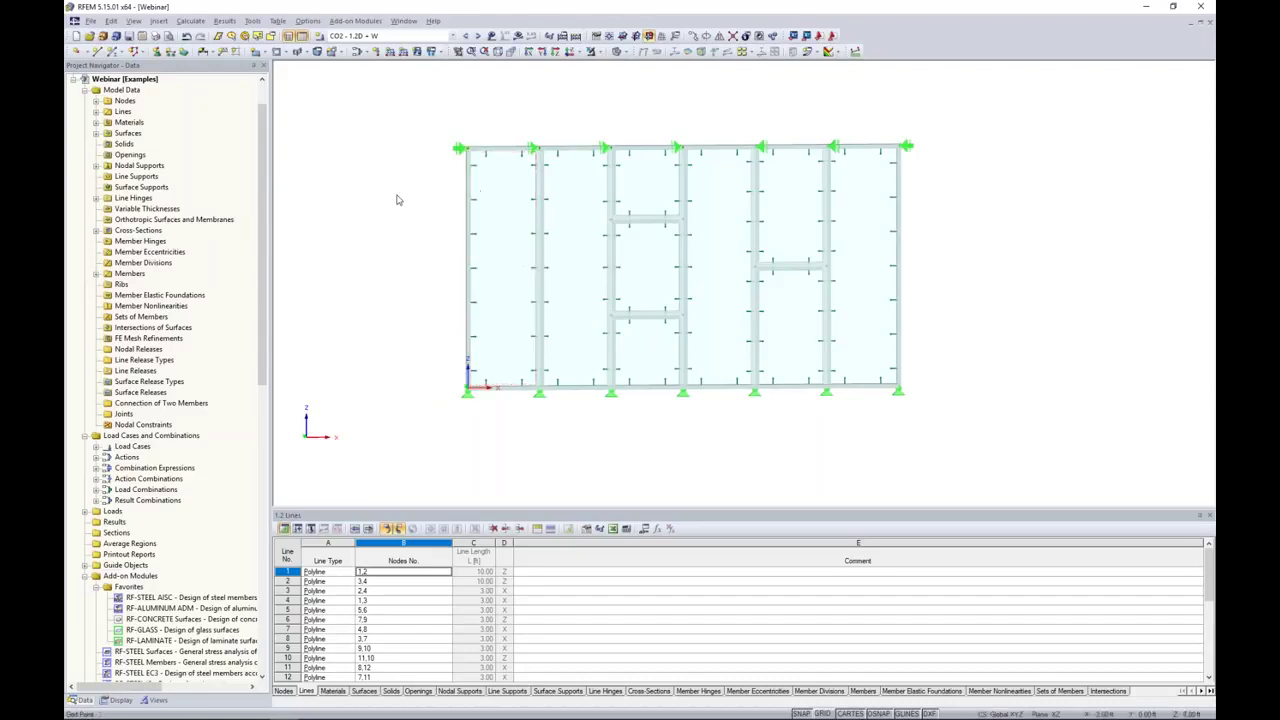
Generate the FE mesh with a target element length of 1.00 ft, enabling mesh regeneration on confirming the settings
{"action": "left_click", "coordinate": [190, 21]}
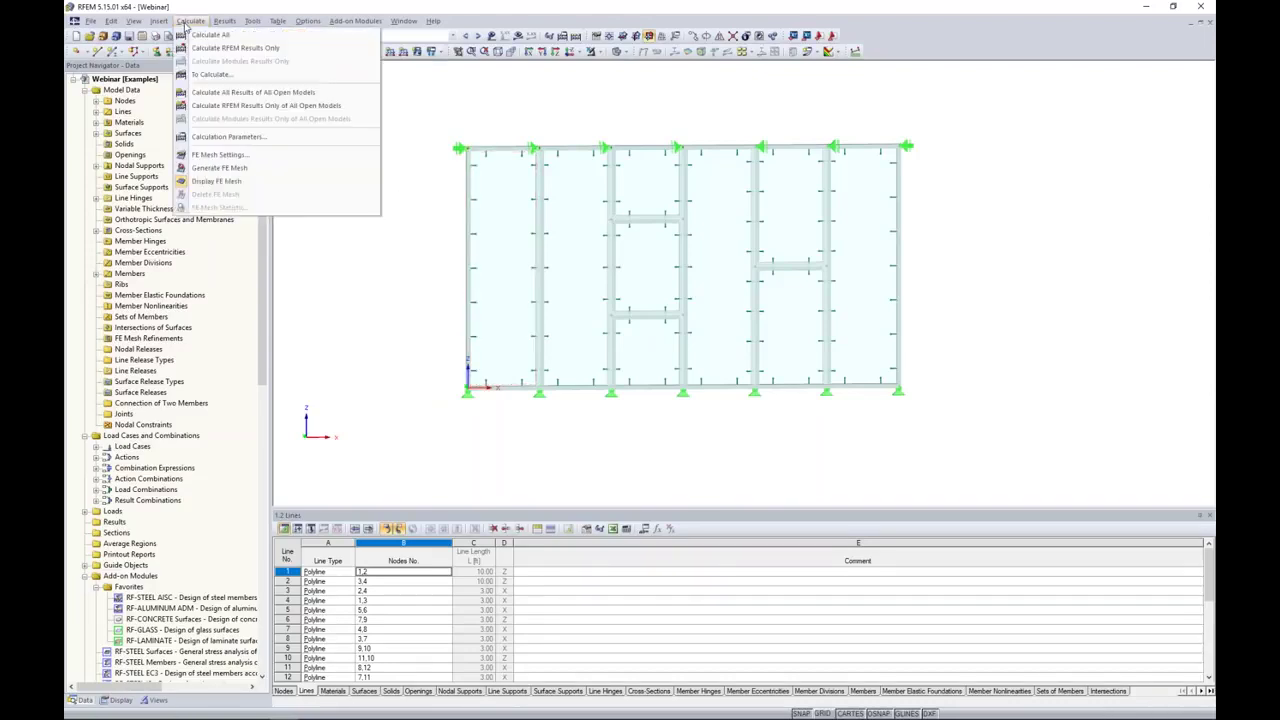
{"action": "left_click", "coordinate": [211, 155]}
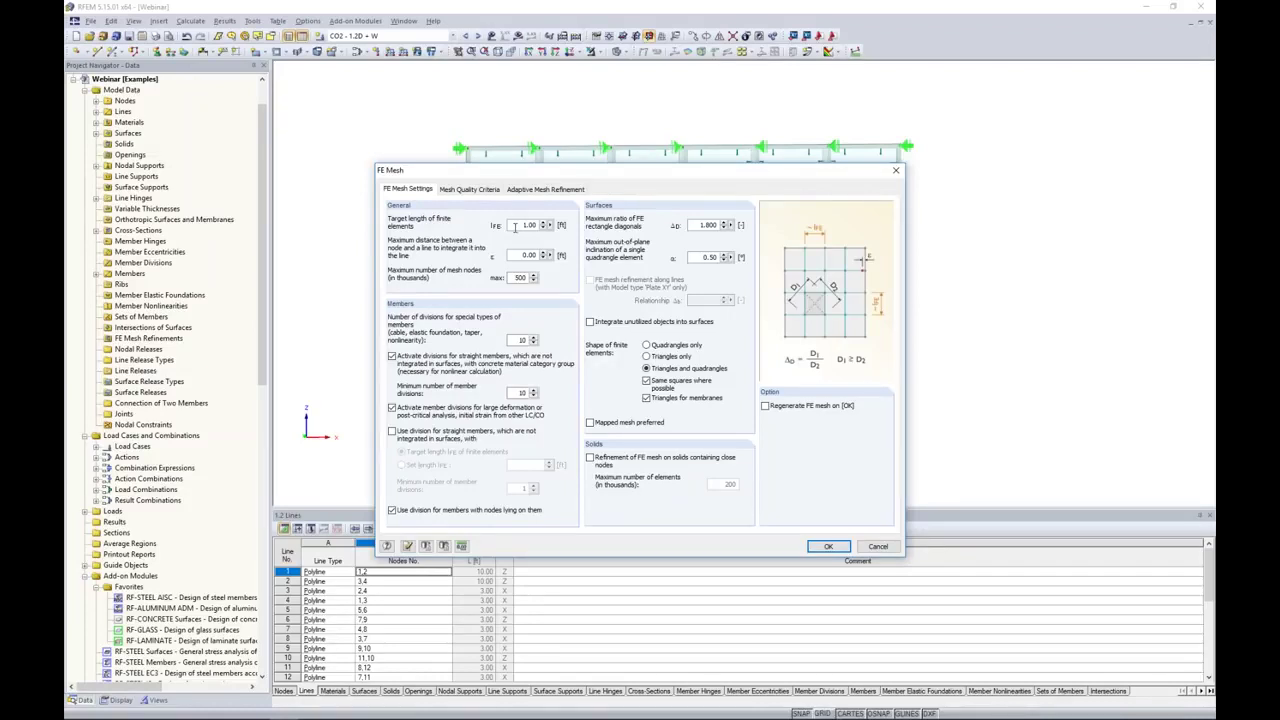
{"action": "left_click", "coordinate": [765, 406]}
{"action": "left_click", "coordinate": [829, 546]}
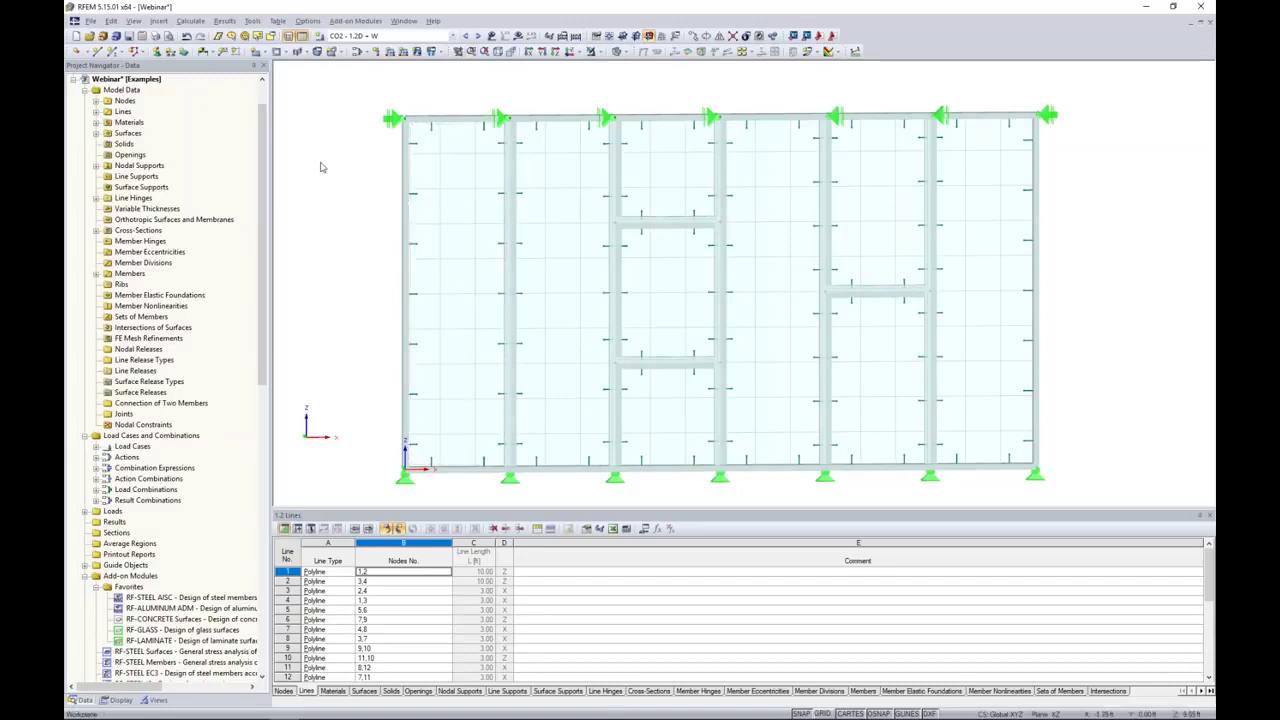
Set the target length of finite elements to 0.25 ft and regenerate the FE mesh
{"action": "left_click", "coordinate": [190, 21]}
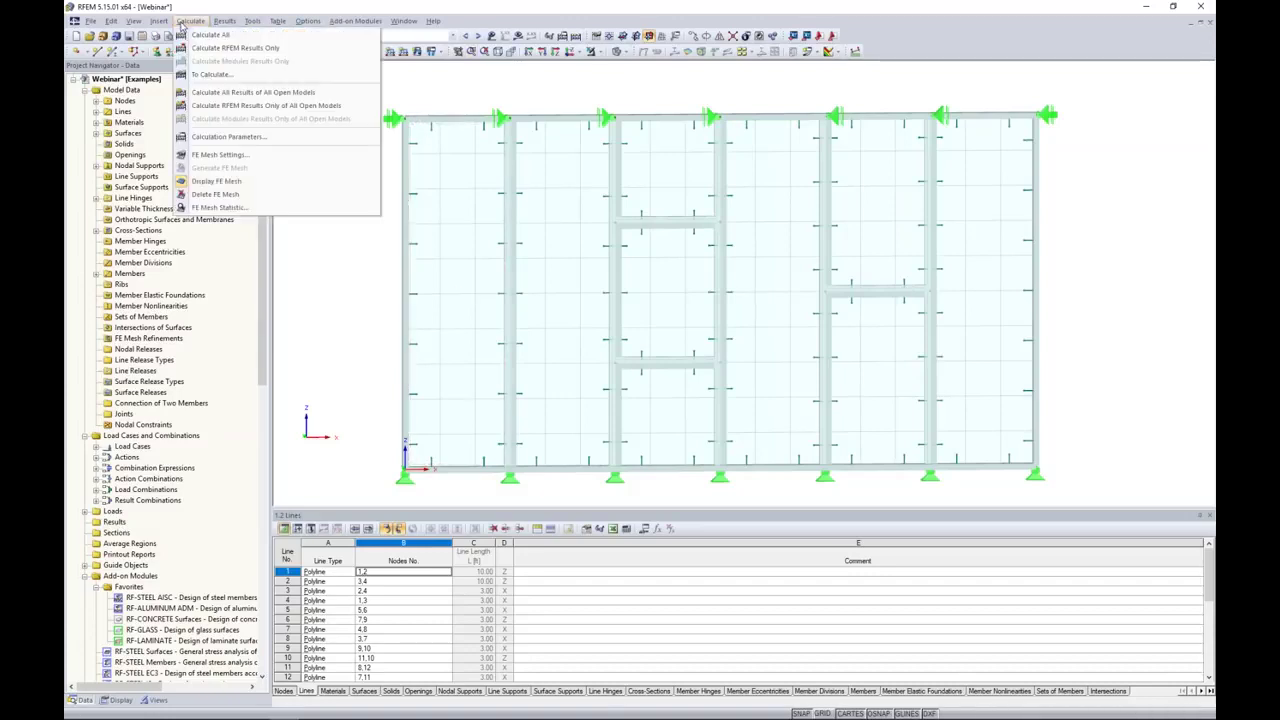
{"action": "left_click", "coordinate": [215, 155]}
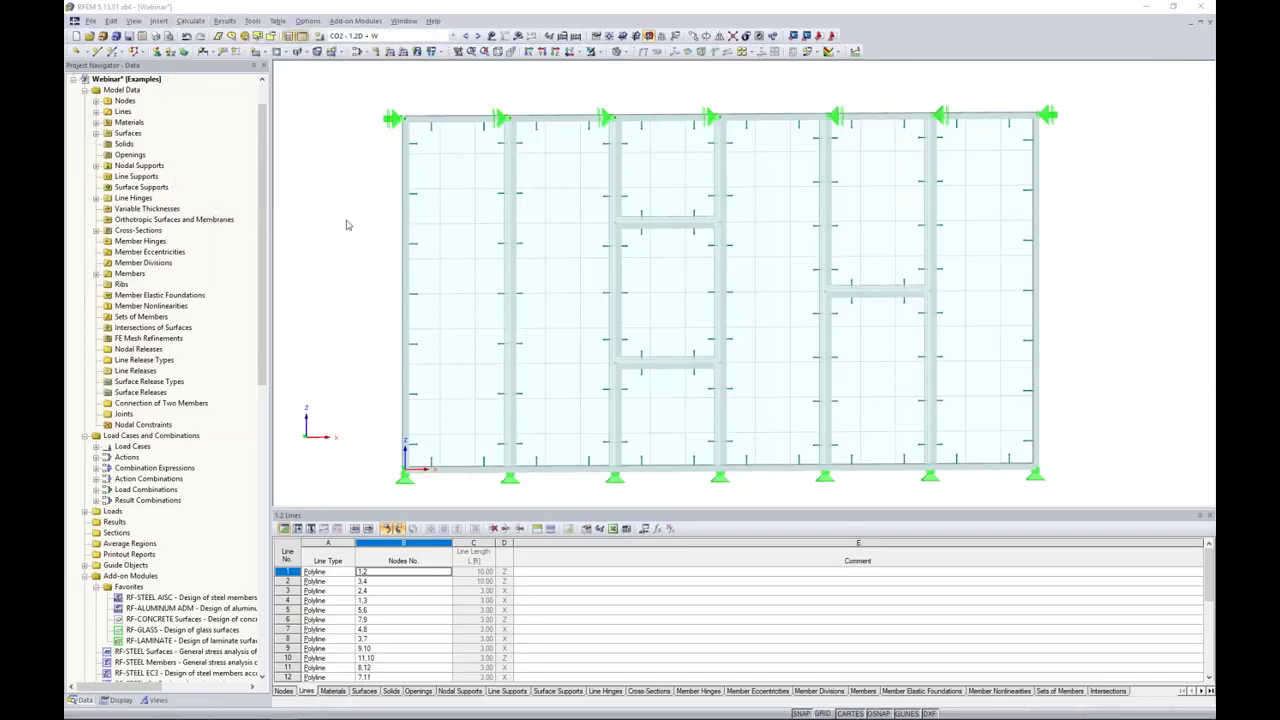
{"action": "type", "text": "0.25"}
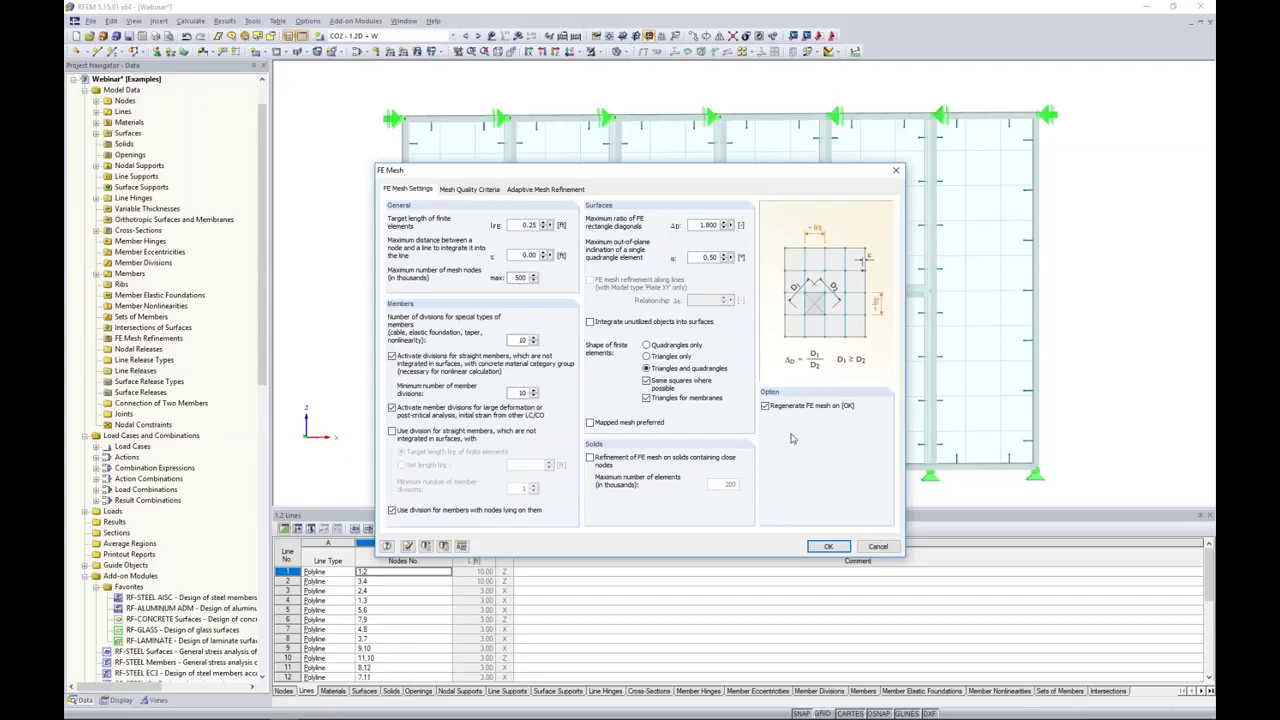
{"action": "left_click", "coordinate": [828, 546]}
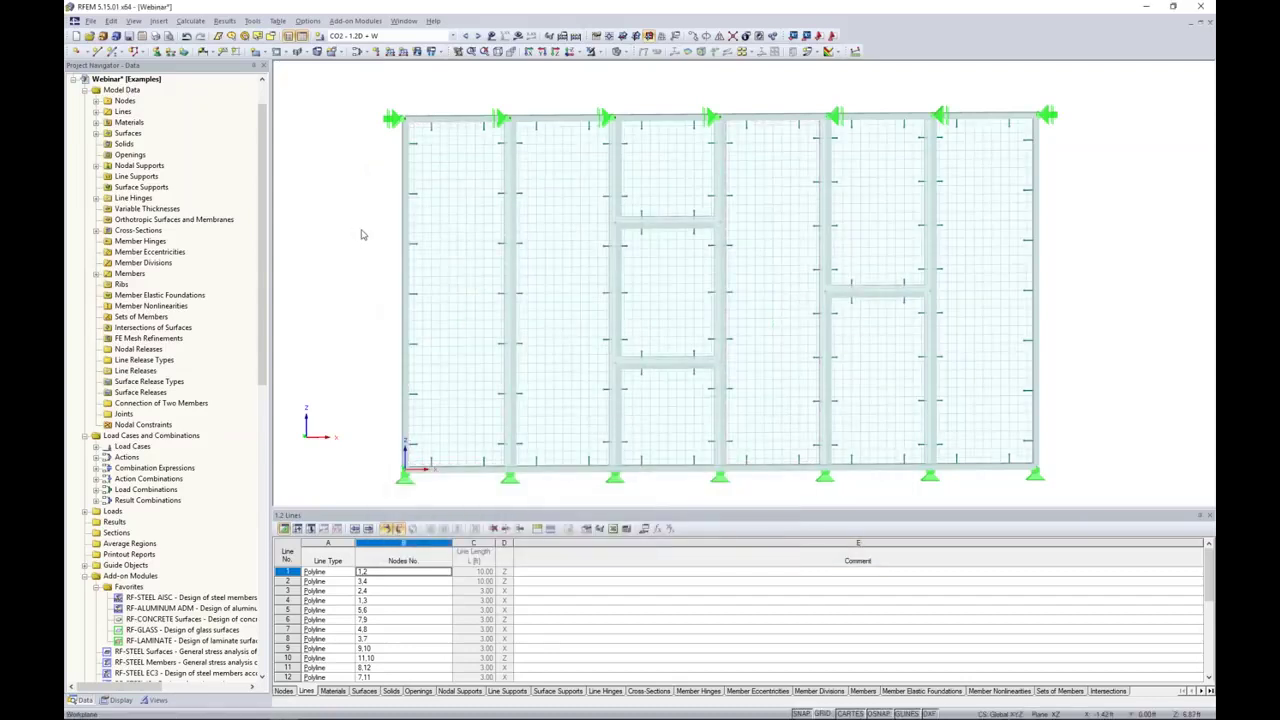
Examine the refined FE mesh on the panes in the wireframe display and restore the solid transparent display
{"action": "middle_click_drag", "start_coordinate": [362, 234], "coordinate": [389, 180], "text": "ctrl"}
{"action": "scroll", "coordinate": [420, 180], "scroll_direction": "up", "scroll_amount": 5}
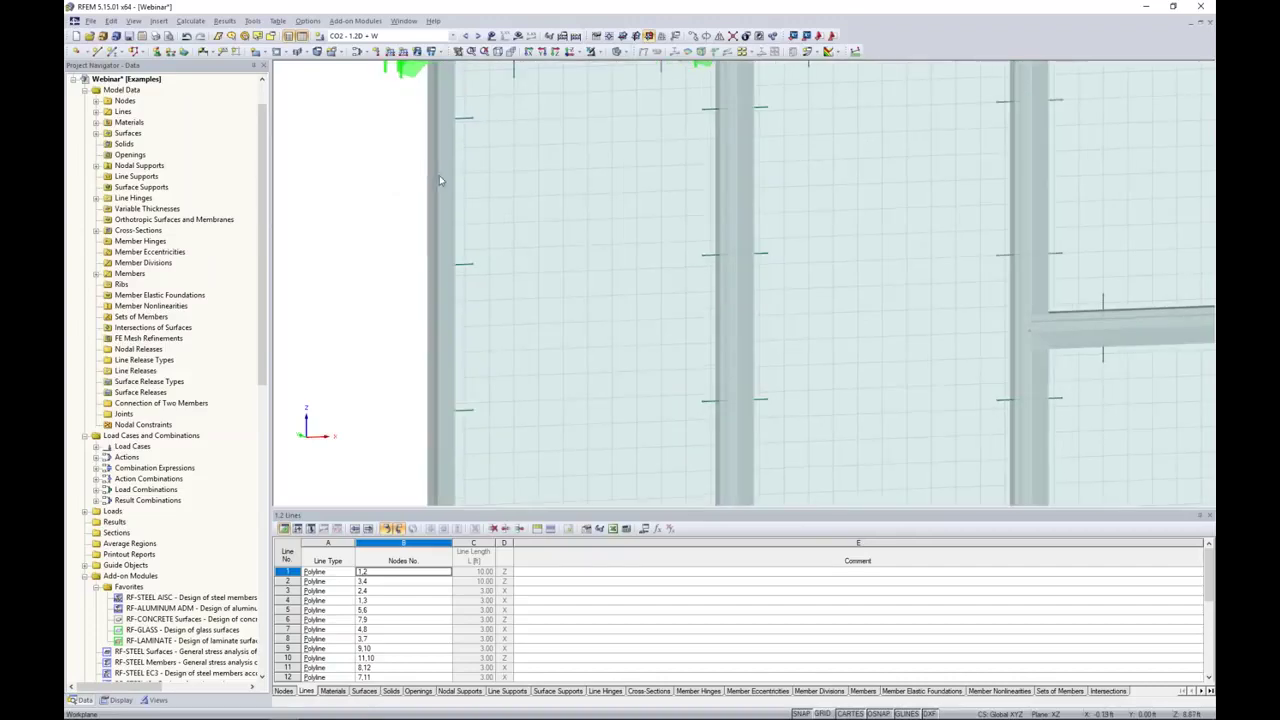
{"action": "scroll", "coordinate": [439, 180], "scroll_direction": "down", "scroll_amount": 4}
{"action": "left_click", "coordinate": [618, 51]}
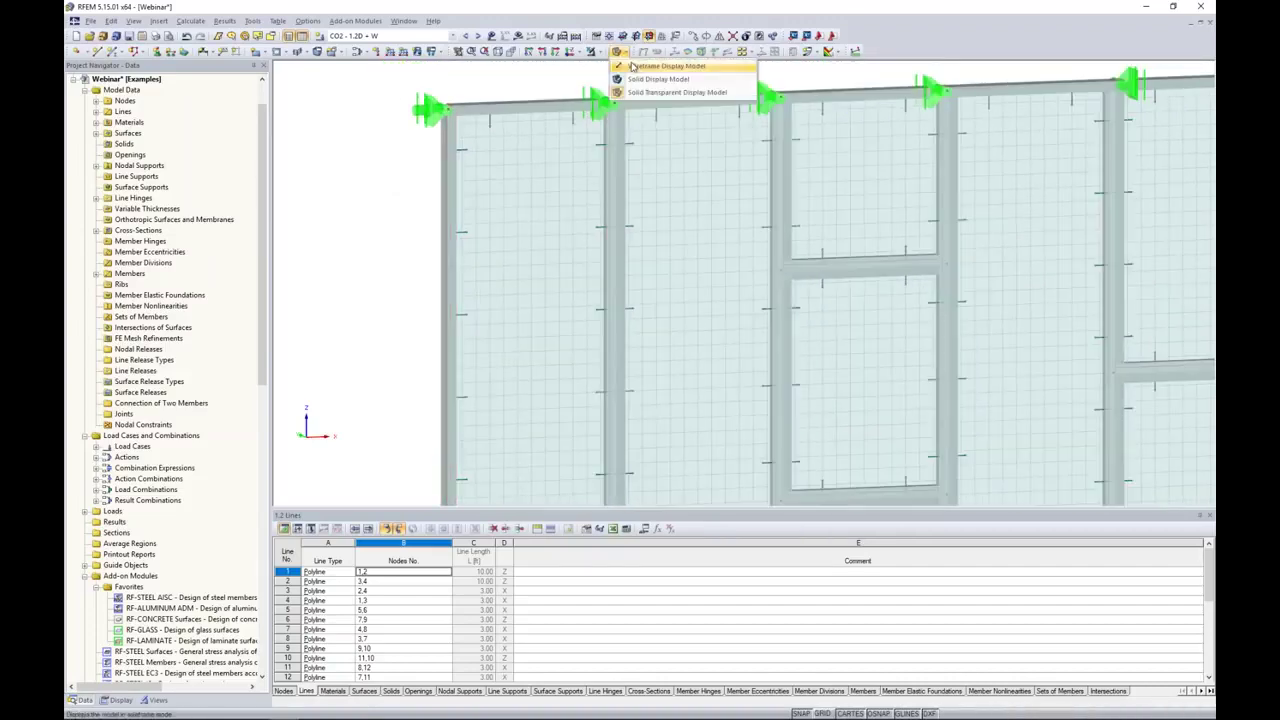
{"action": "left_click", "coordinate": [632, 66]}
{"action": "scroll", "coordinate": [524, 178], "scroll_direction": "up", "scroll_amount": 3}
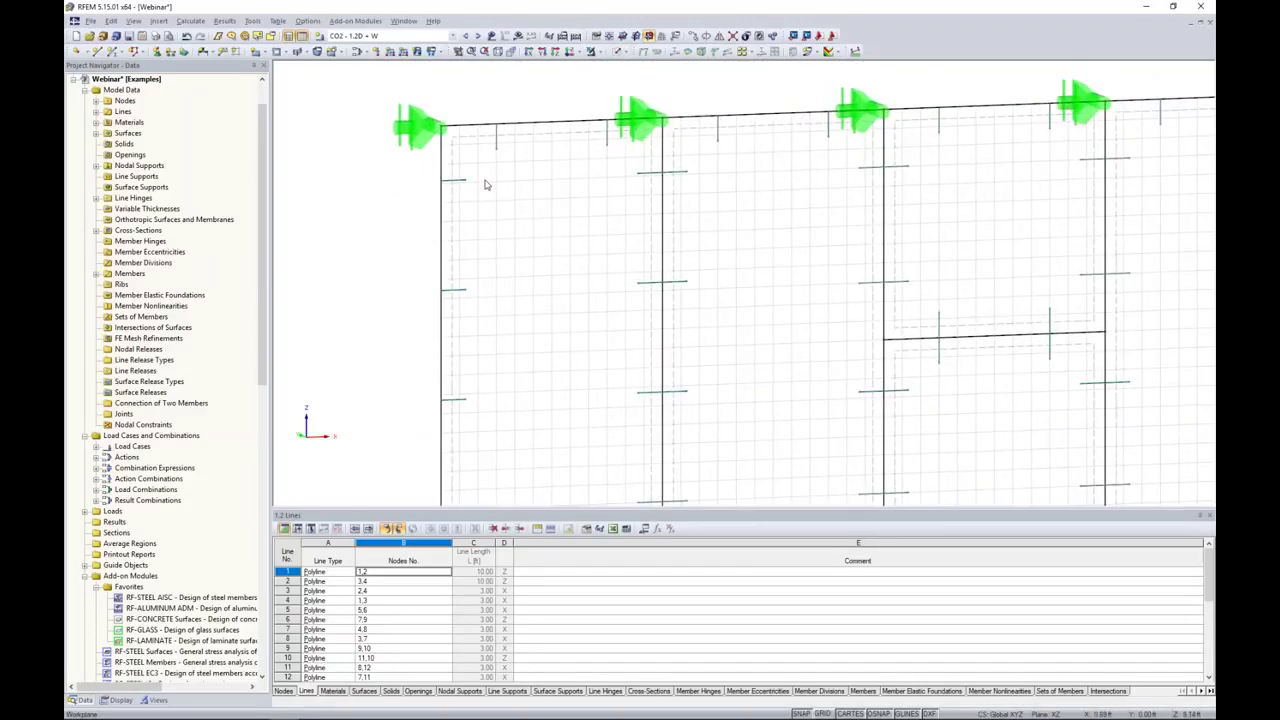
{"action": "scroll", "coordinate": [651, 261], "scroll_direction": "down", "scroll_amount": 5}
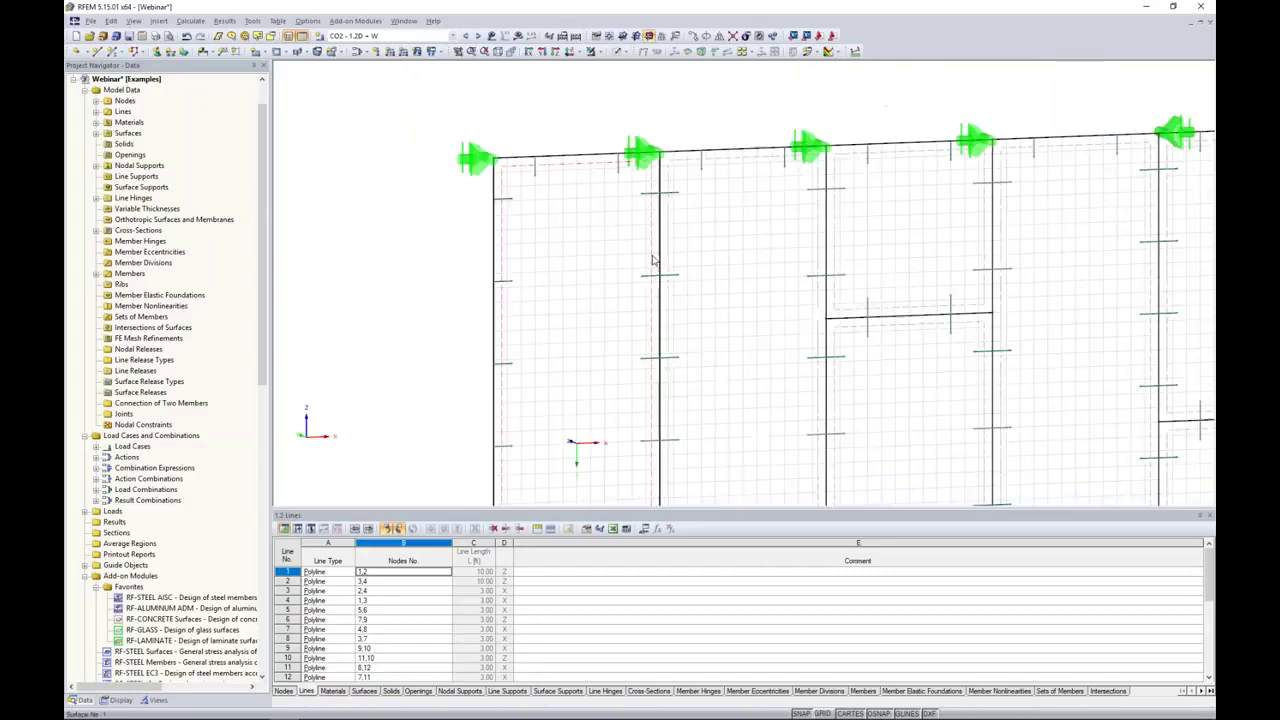
{"action": "middle_click_drag", "start_coordinate": [657, 277], "coordinate": [626, 293]}
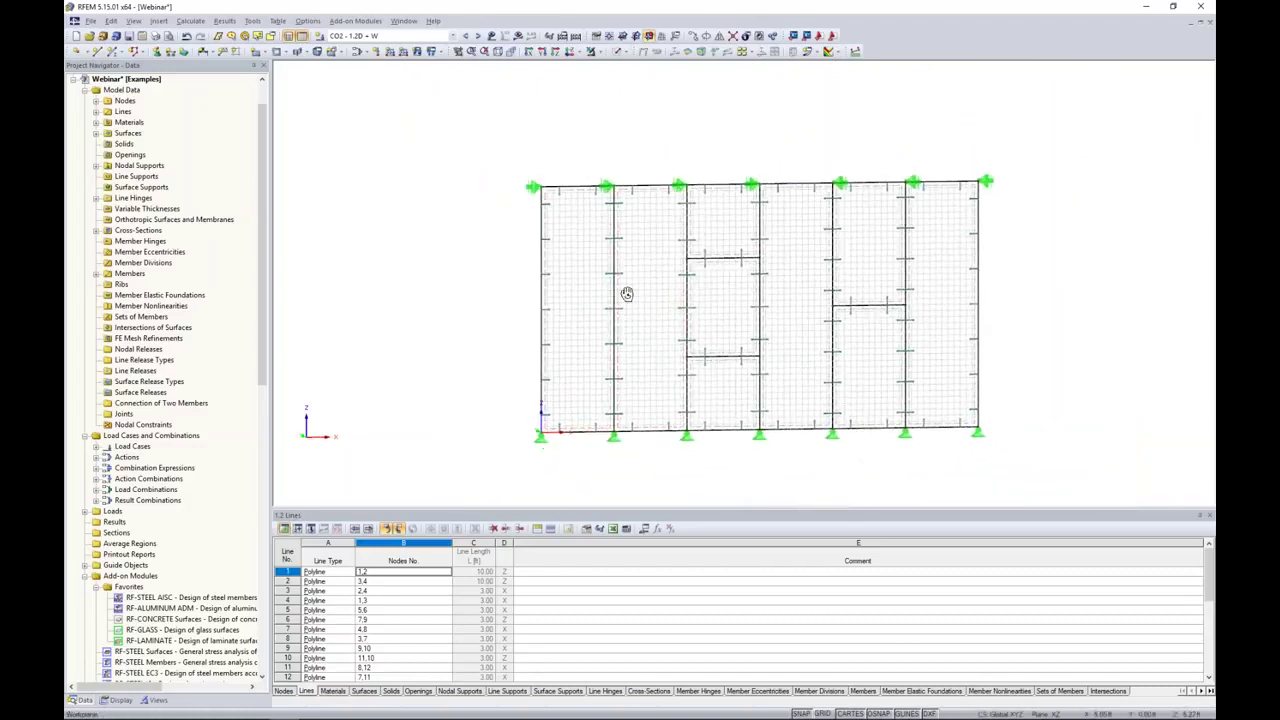
{"action": "left_click", "coordinate": [617, 51]}
{"action": "left_click", "coordinate": [627, 95]}
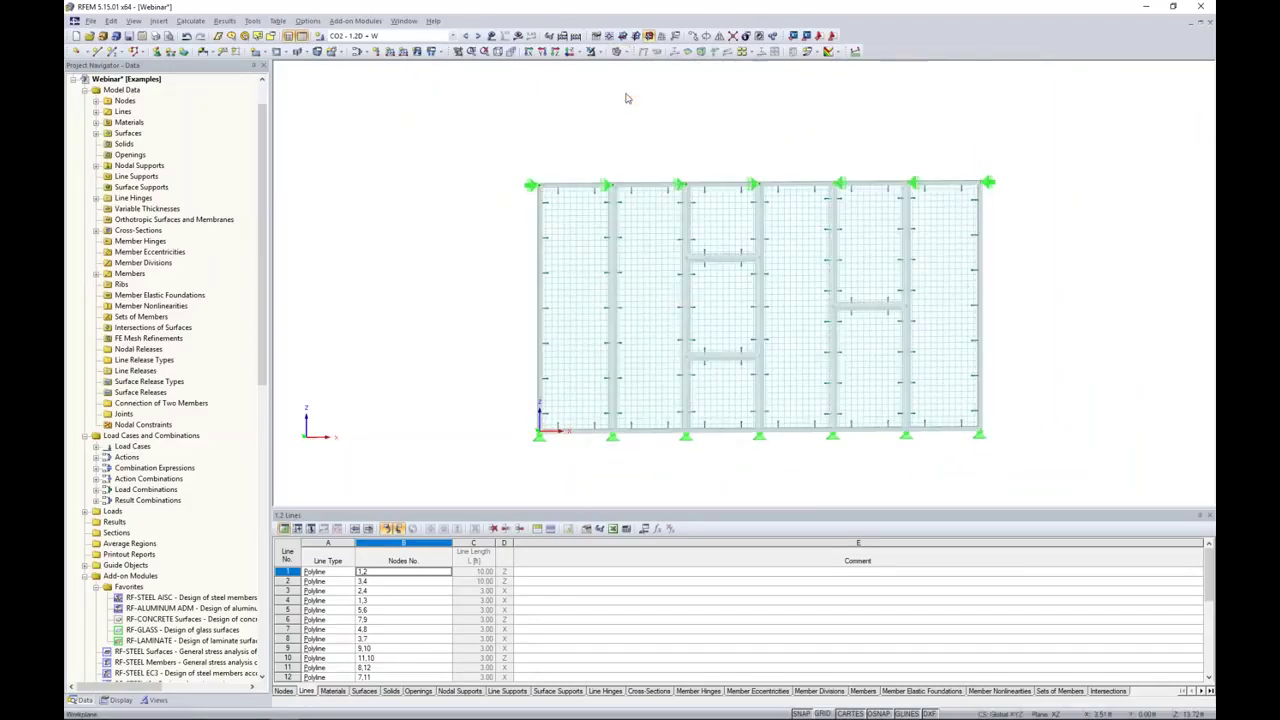
{"action": "middle_click_drag", "start_coordinate": [808, 140], "coordinate": [753, 132]}
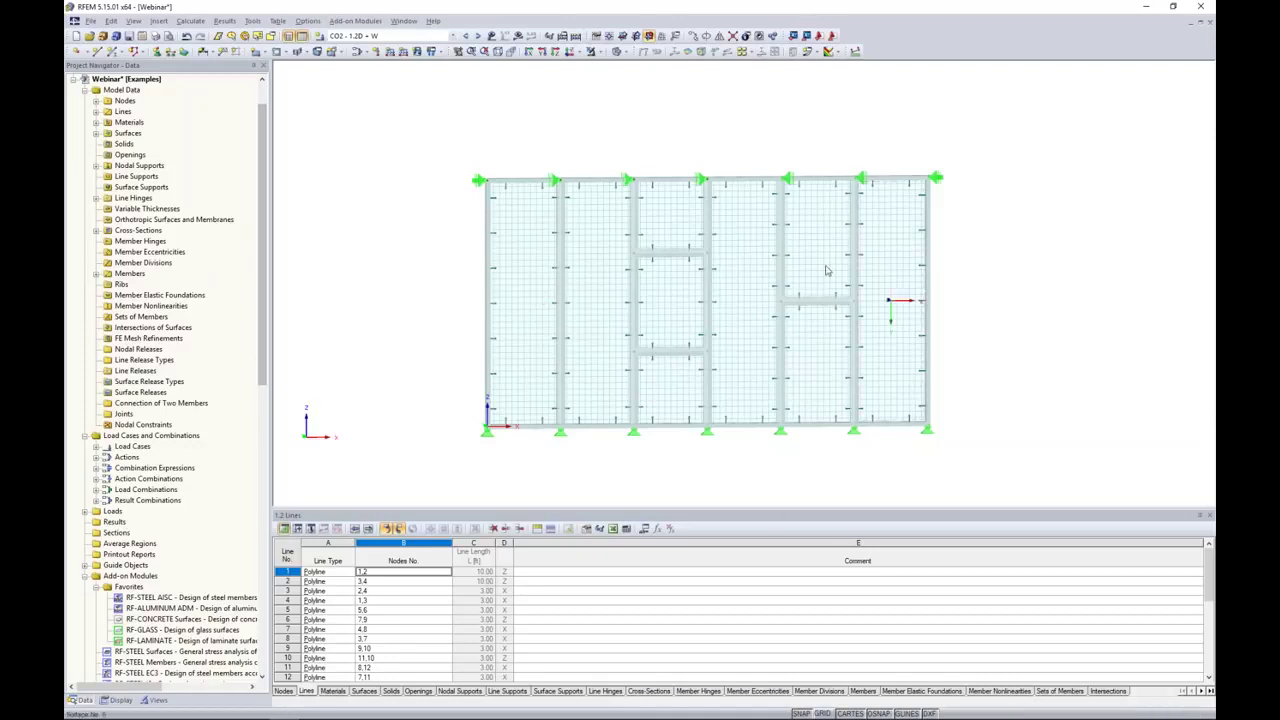
Open the RF-GLASS add-on module and set its calculation type to Global - Whole model in RFEM
{"action": "left_click_drag", "start_coordinate": [265, 205], "coordinate": [258, 345]}
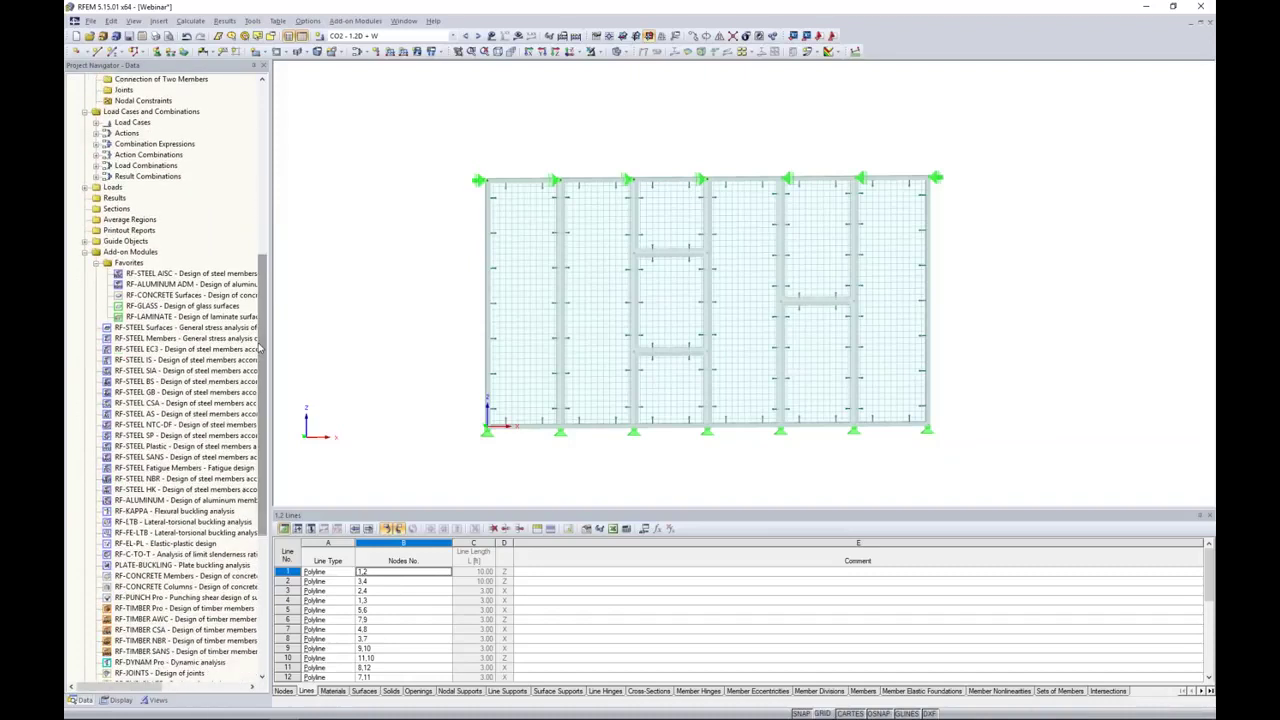
{"action": "scroll", "coordinate": [255, 430], "scroll_direction": "down", "scroll_amount": 9}
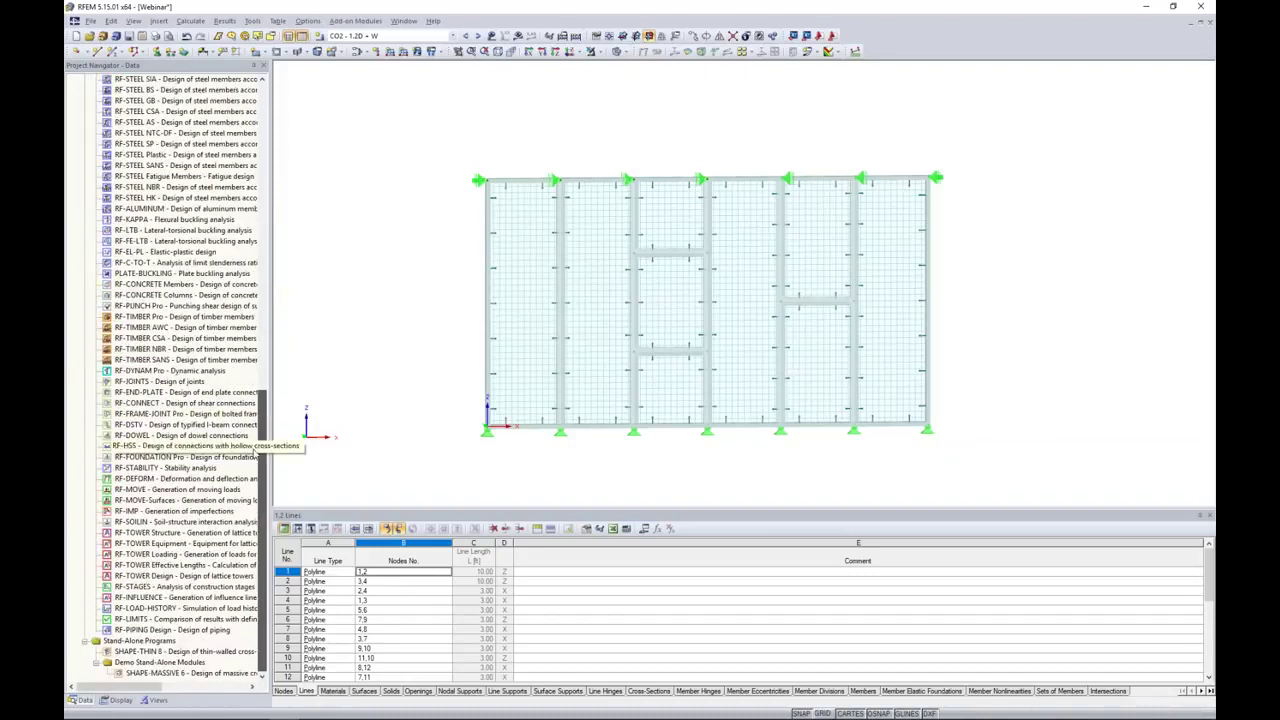
{"action": "scroll", "coordinate": [255, 448], "scroll_direction": "up", "scroll_amount": 10}
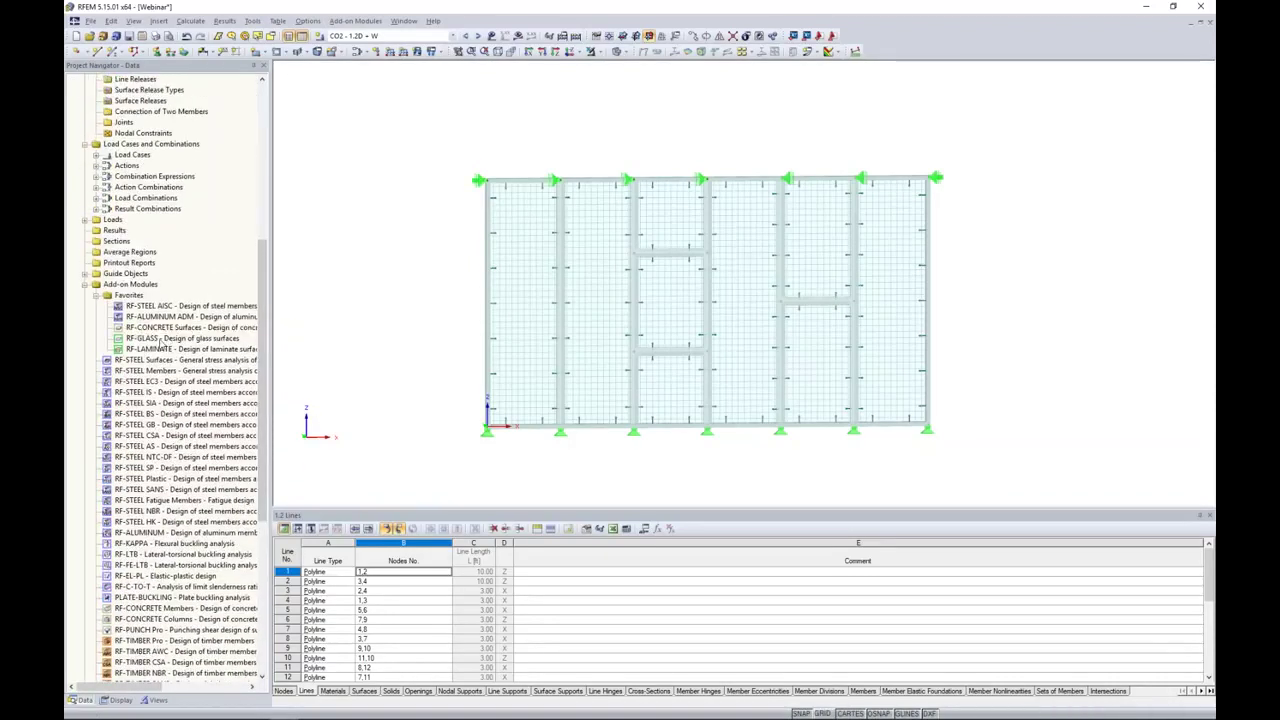
{"action": "double_click", "coordinate": [162, 339]}
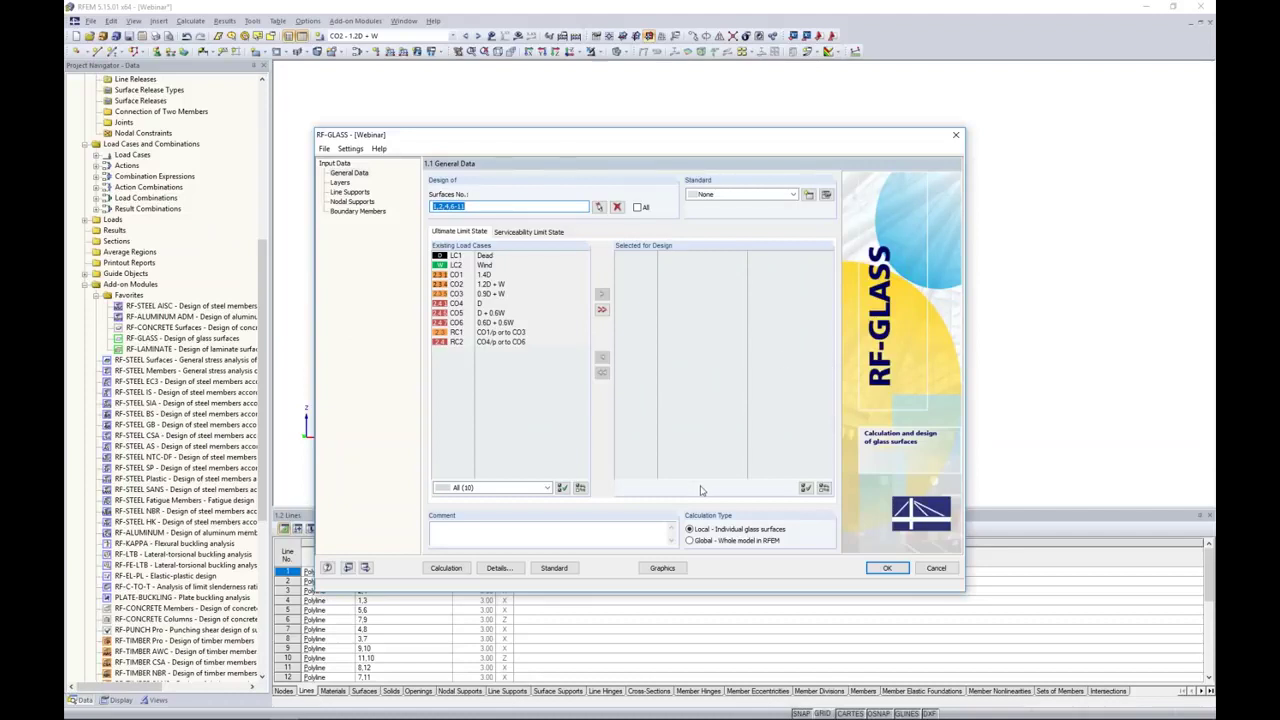
{"action": "left_click", "coordinate": [690, 541]}
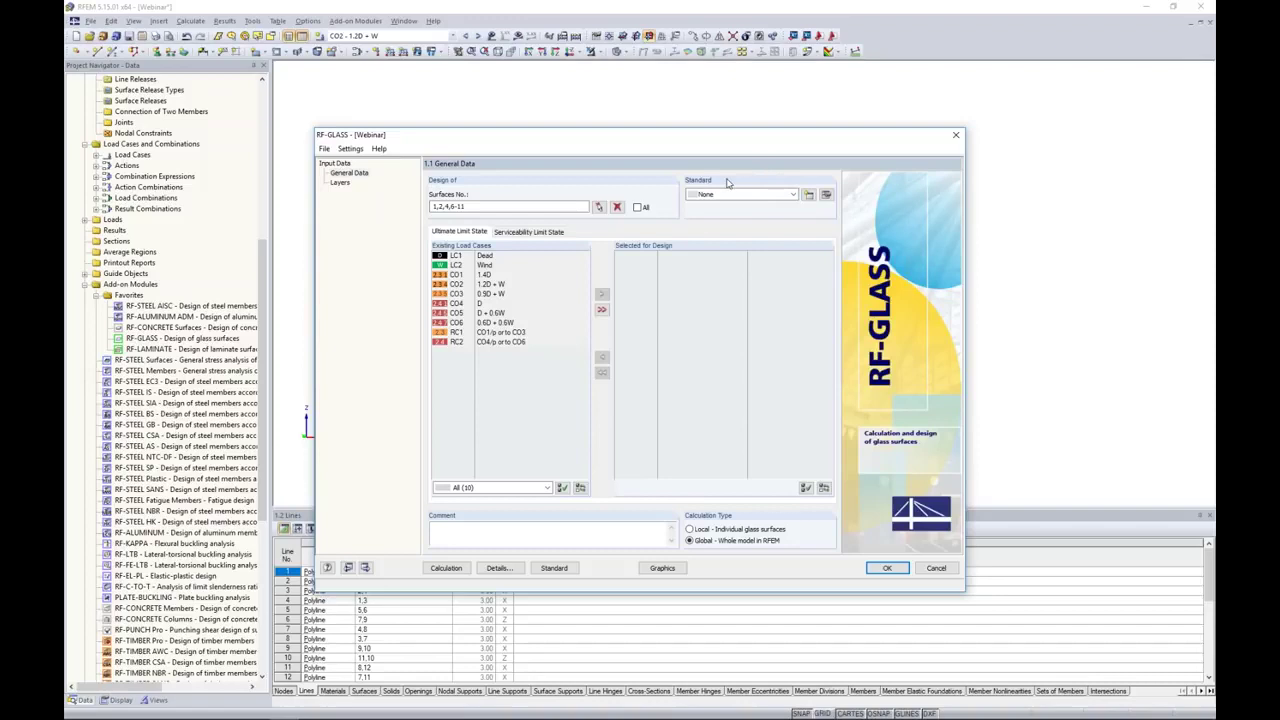
Check in the model which glass surfaces are selected for the RF-GLASS design
{"action": "left_click_drag", "start_coordinate": [481, 140], "coordinate": [482, 295]}
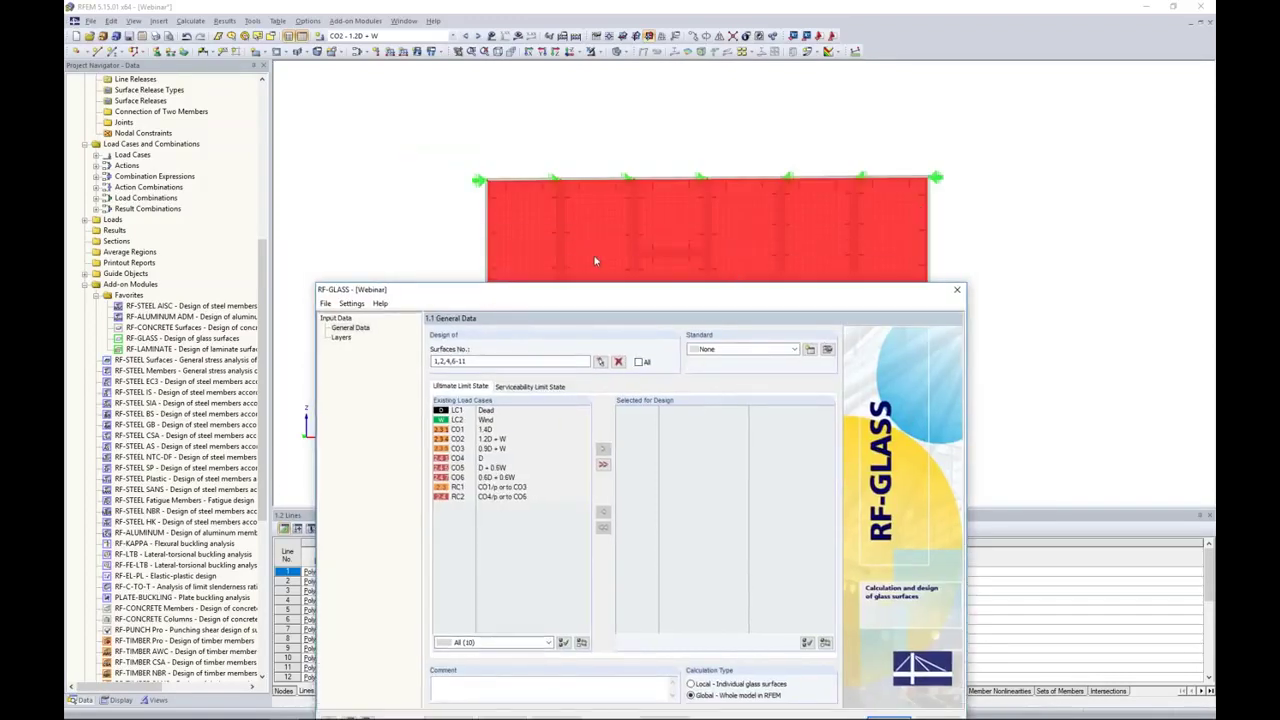
{"action": "left_click", "coordinate": [480, 361]}
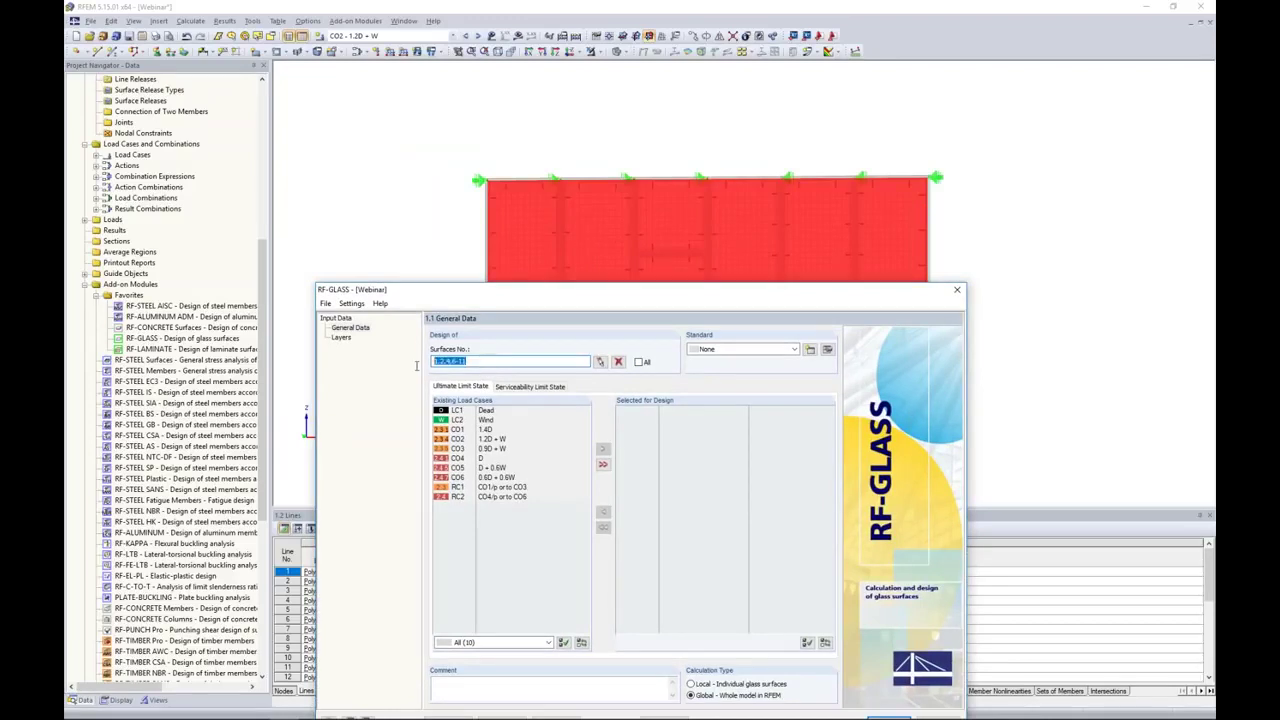
{"action": "left_click_drag", "start_coordinate": [498, 298], "coordinate": [526, 165]}
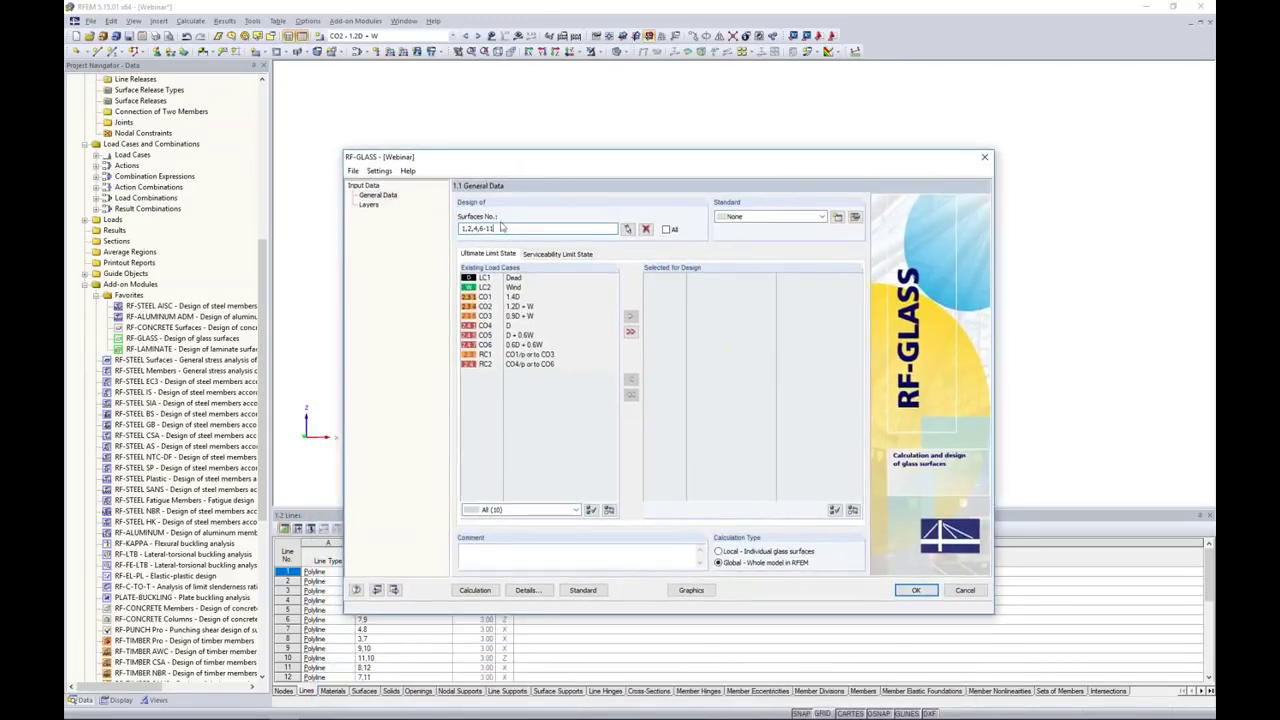
Select load combinations CO1 to CO3 for the ultimate limit state design of the glass surfaces
{"action": "left_click", "coordinate": [516, 297]}
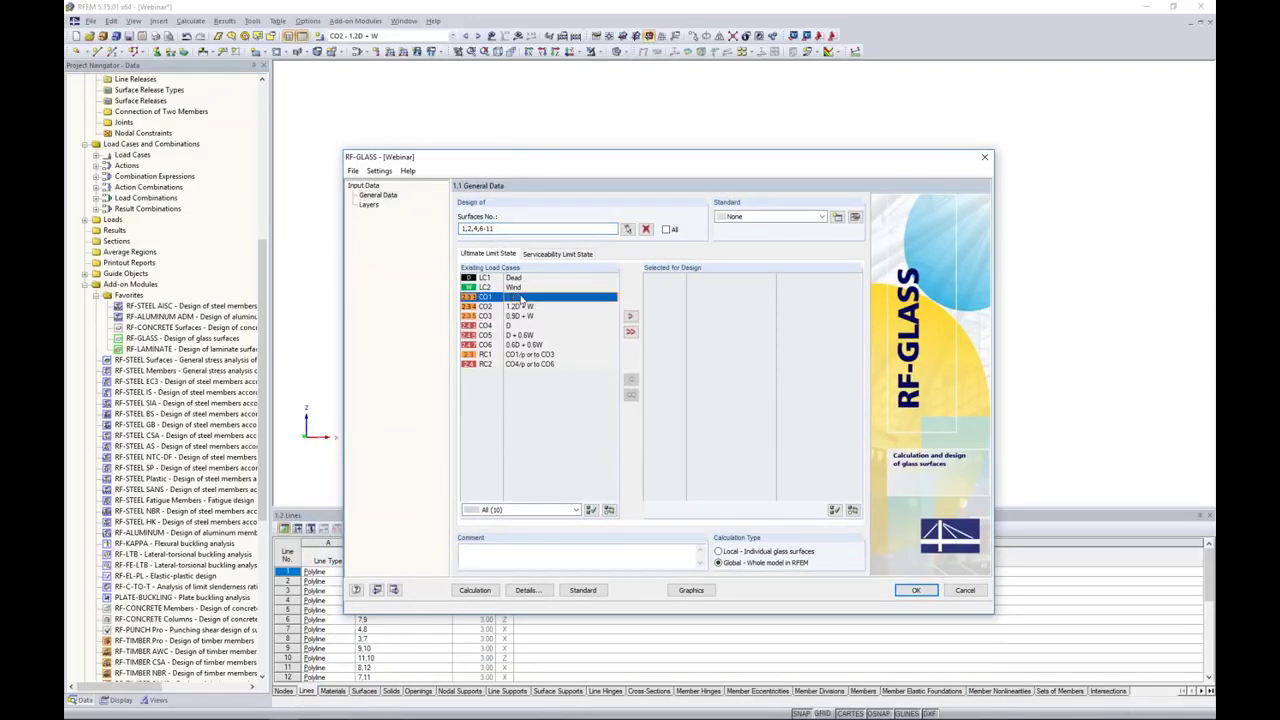
{"action": "left_click", "coordinate": [516, 318], "text": "shift"}
{"action": "left_click", "coordinate": [630, 316]}
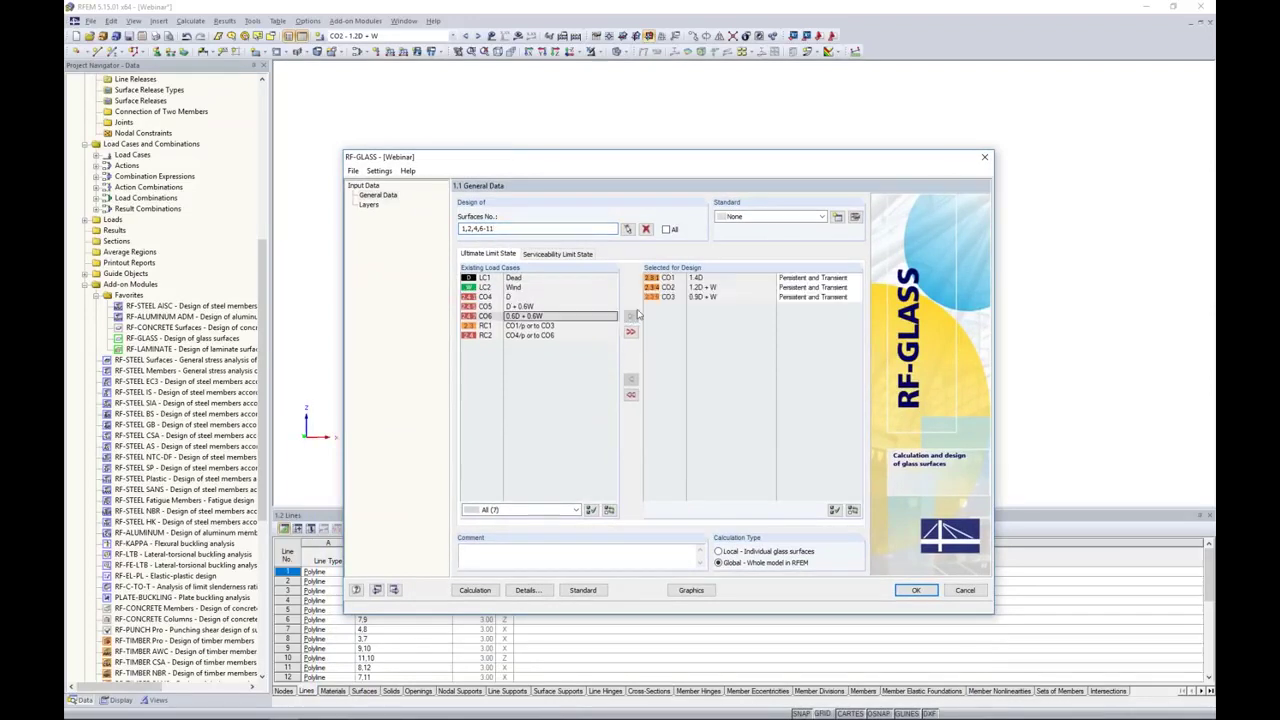
Select load combinations CO4 to CO6 for the serviceability limit state design of the glass surfaces
{"action": "left_click", "coordinate": [557, 253]}
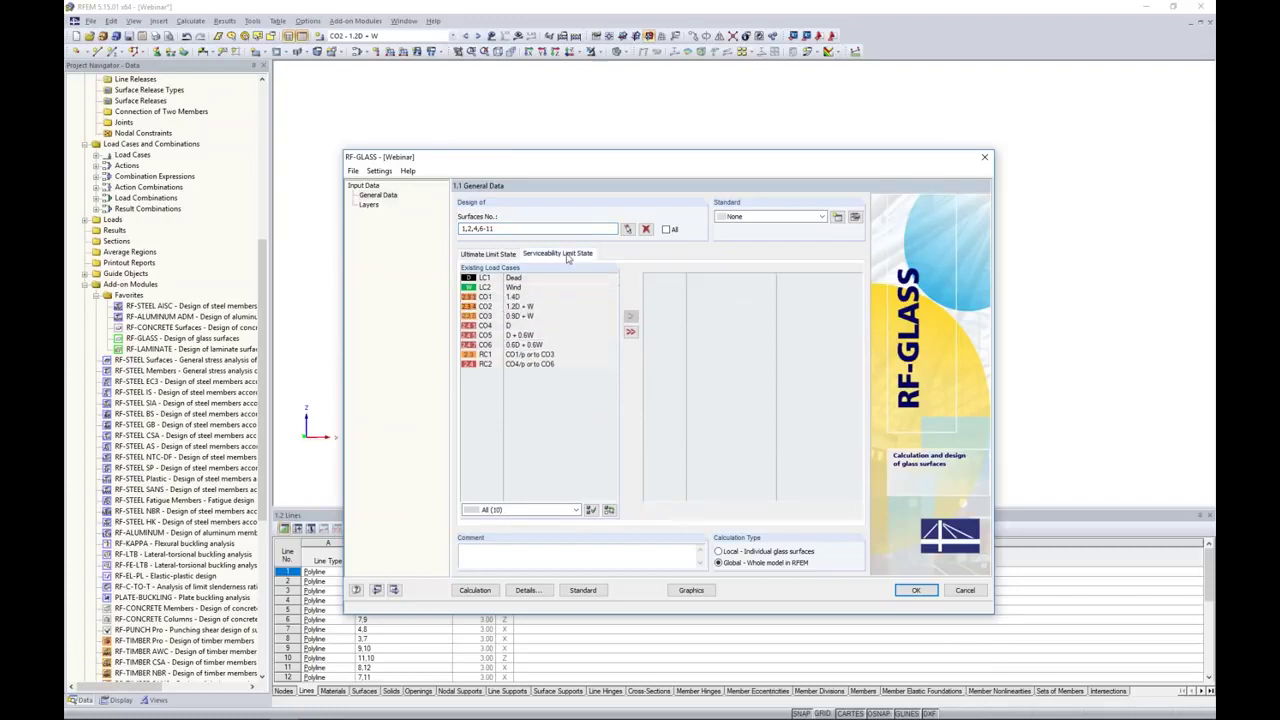
{"action": "left_click", "coordinate": [508, 326]}
{"action": "left_click", "coordinate": [516, 345], "text": "shift"}
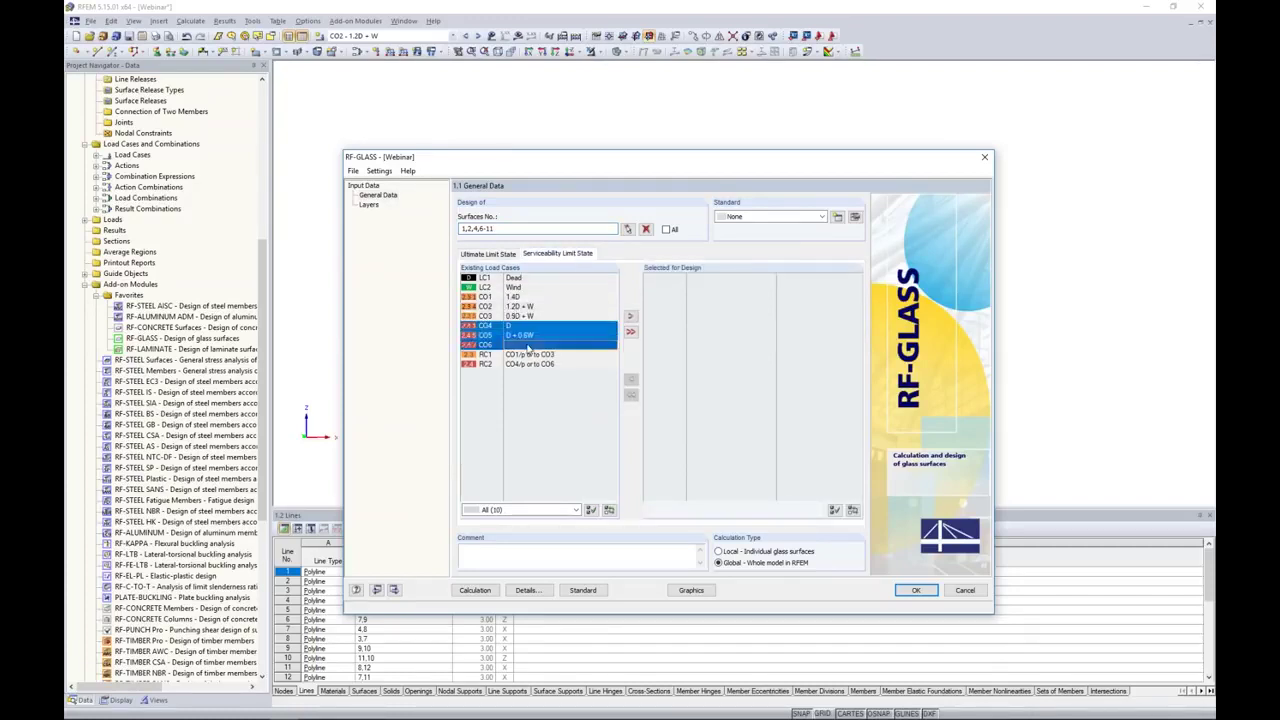
{"action": "left_click", "coordinate": [630, 316]}
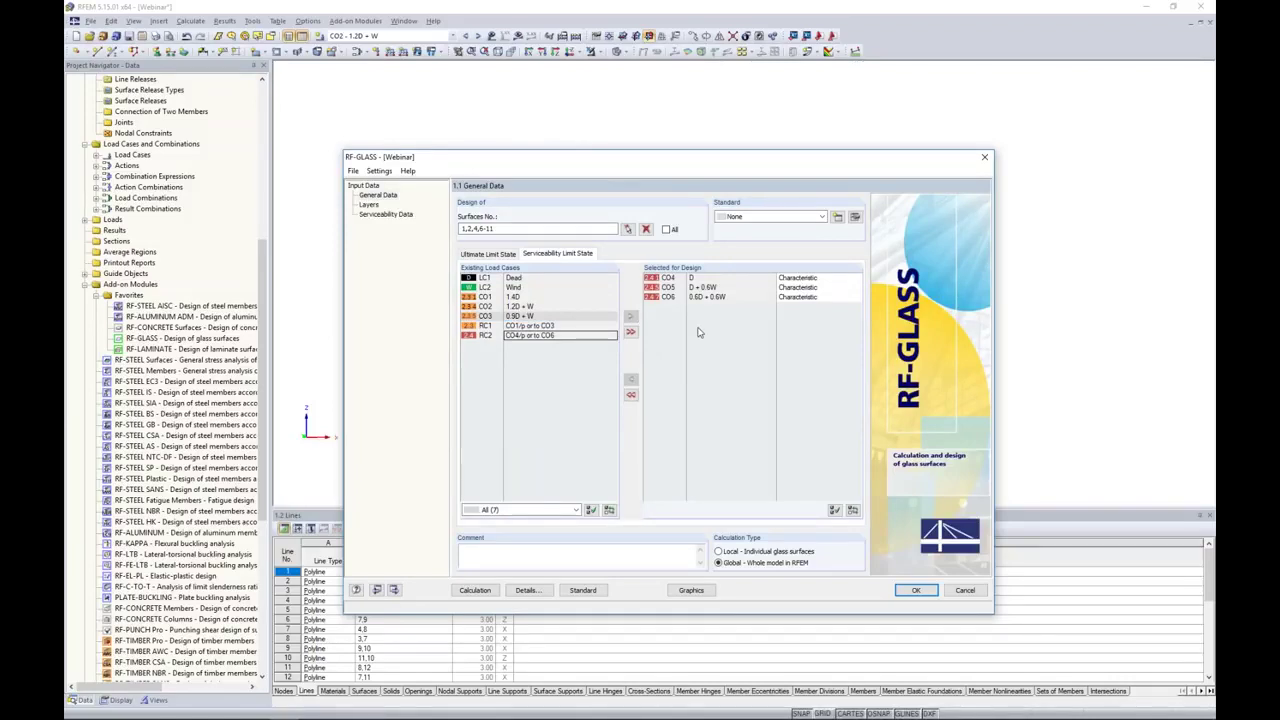
Assign all glass surfaces of the facade (1,2,4,6-11) to Composition 1 by selecting them graphically in the model
{"action": "left_click", "coordinate": [369, 205]}
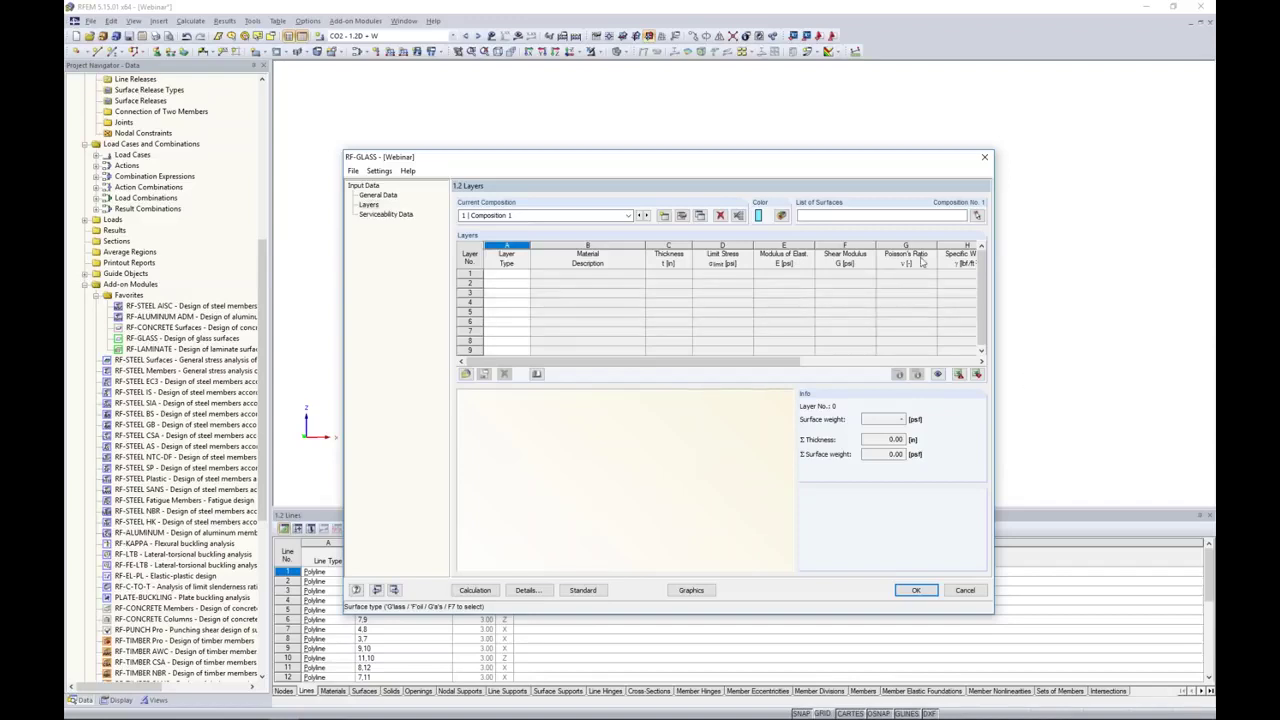
{"action": "left_click", "coordinate": [977, 216]}
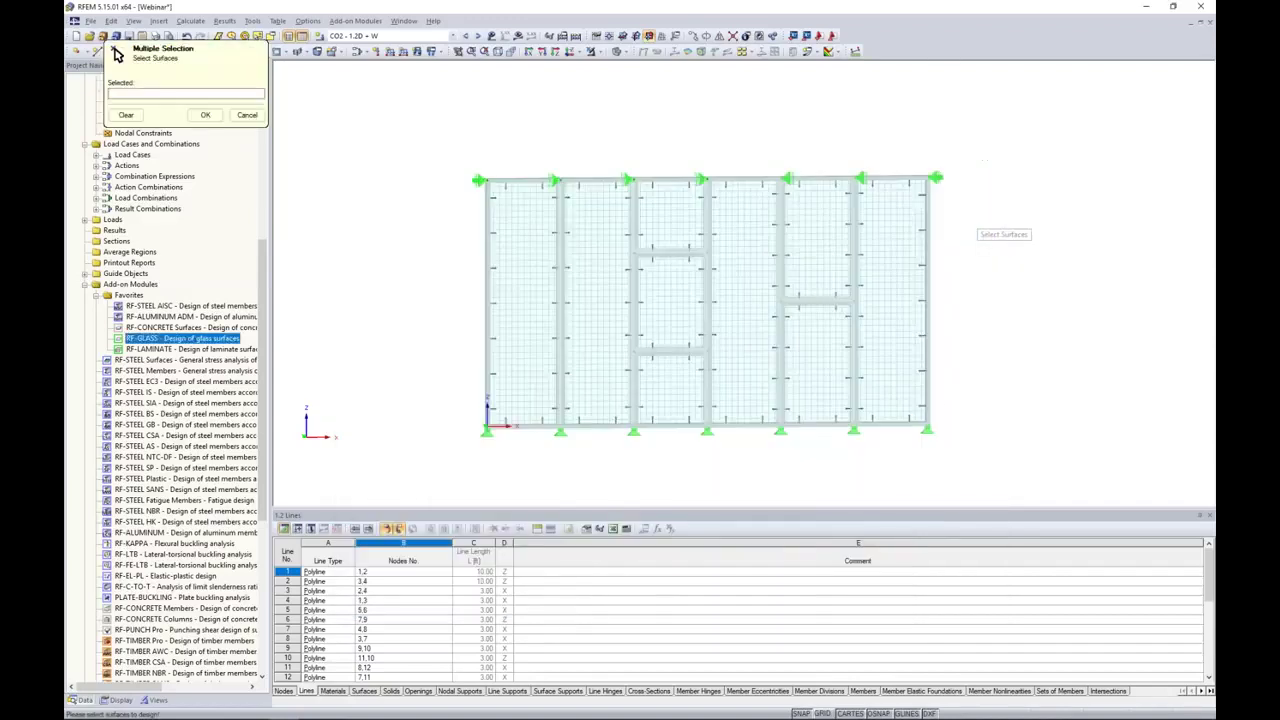
{"action": "left_click_drag", "start_coordinate": [978, 479], "coordinate": [471, 129]}
{"action": "left_click", "coordinate": [205, 115]}
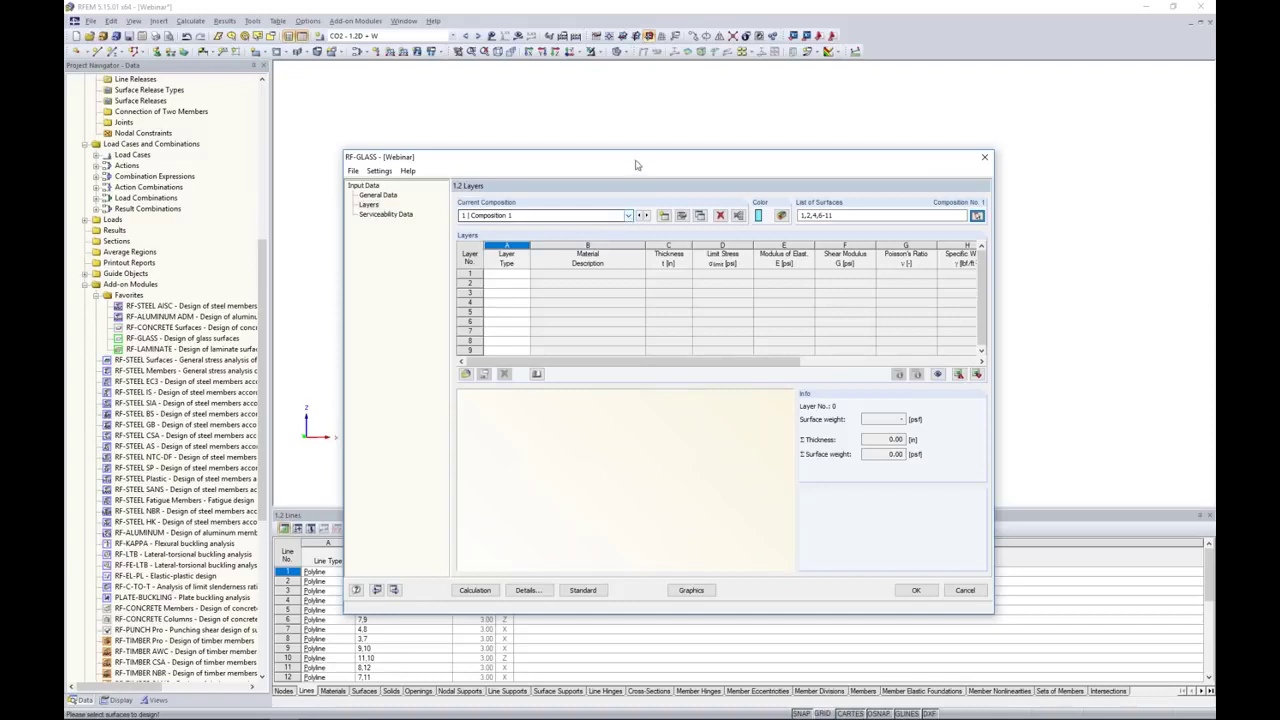
{"action": "left_click_drag", "start_coordinate": [640, 163], "coordinate": [640, 338]}
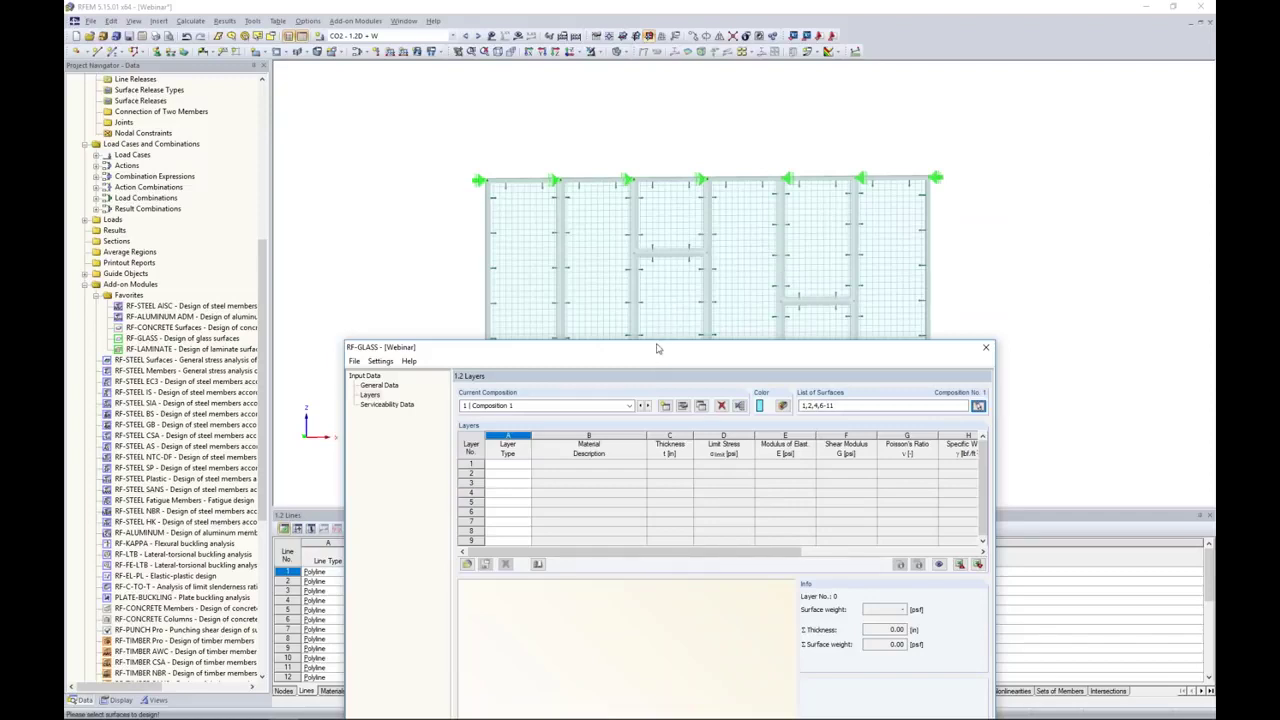
{"action": "left_click_drag", "start_coordinate": [655, 348], "coordinate": [661, 173]}
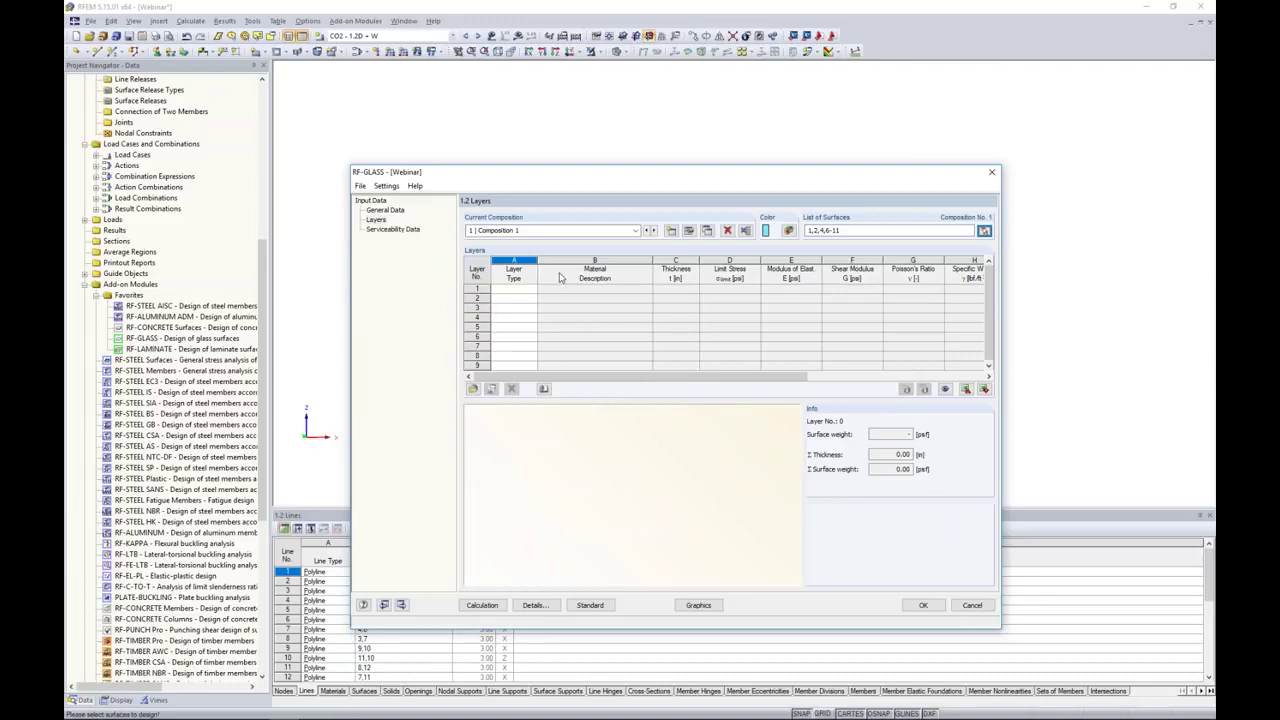
{"action": "left_click_drag", "start_coordinate": [589, 183], "coordinate": [603, 144]}
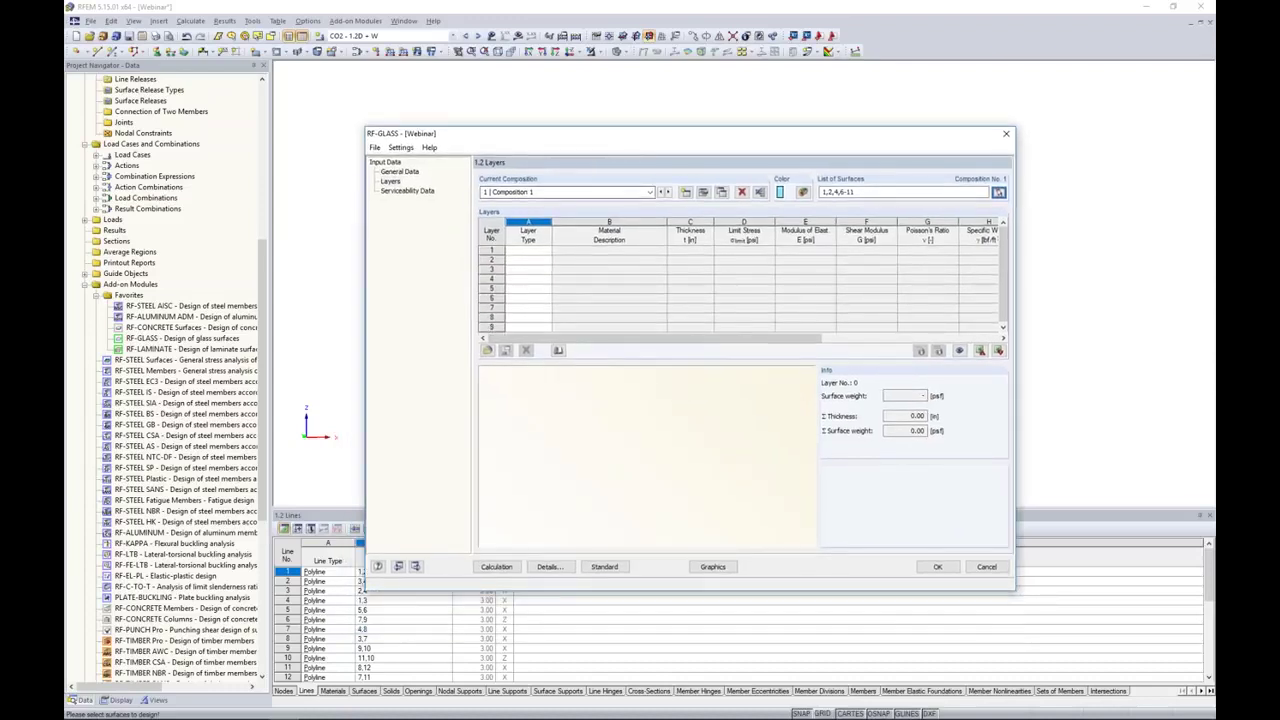
Define layer 1 of Composition 1 as a Glass layer
{"action": "left_click", "coordinate": [528, 252]}
{"action": "left_click", "coordinate": [546, 251]}
{"action": "left_click", "coordinate": [535, 262]}
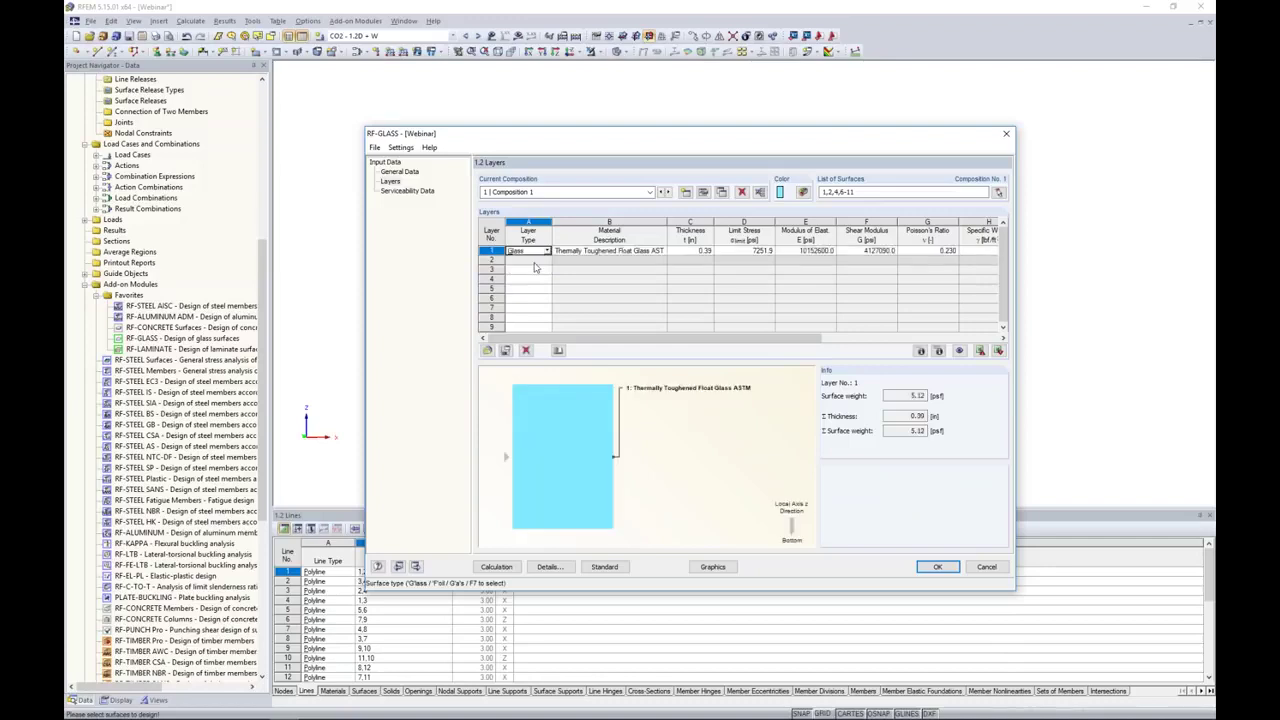
{"action": "key", "text": "Tab"}
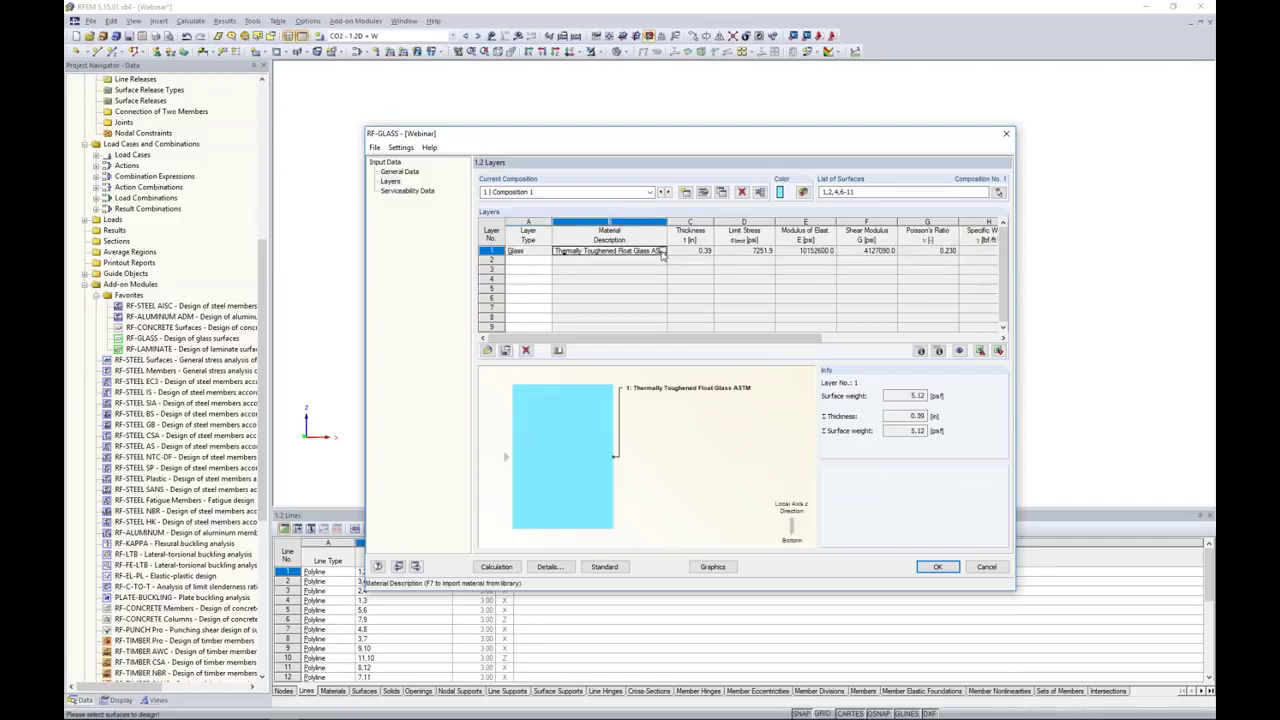
Browse the glass materials of all standards in the material library for layer 1
{"action": "left_click", "coordinate": [661, 252]}
{"action": "left_click", "coordinate": [556, 218]}
{"action": "left_click", "coordinate": [557, 230]}
{"action": "left_click", "coordinate": [547, 249]}
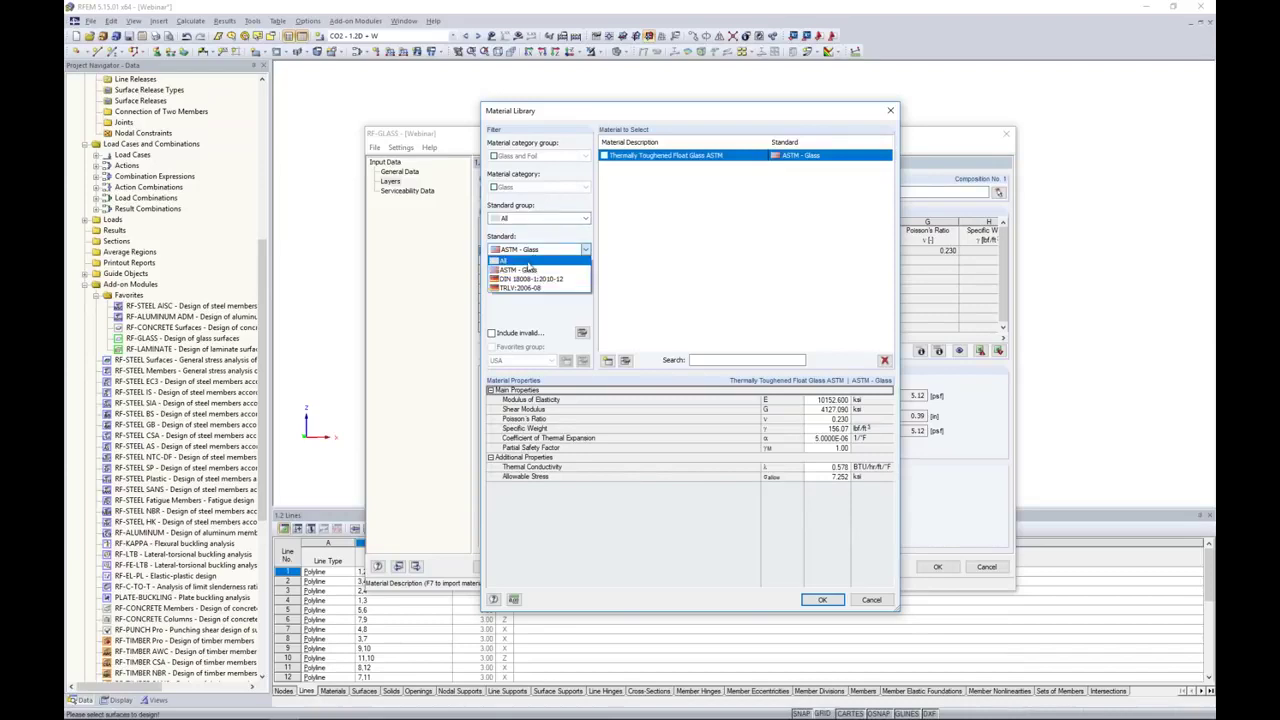
{"action": "left_click", "coordinate": [529, 266]}
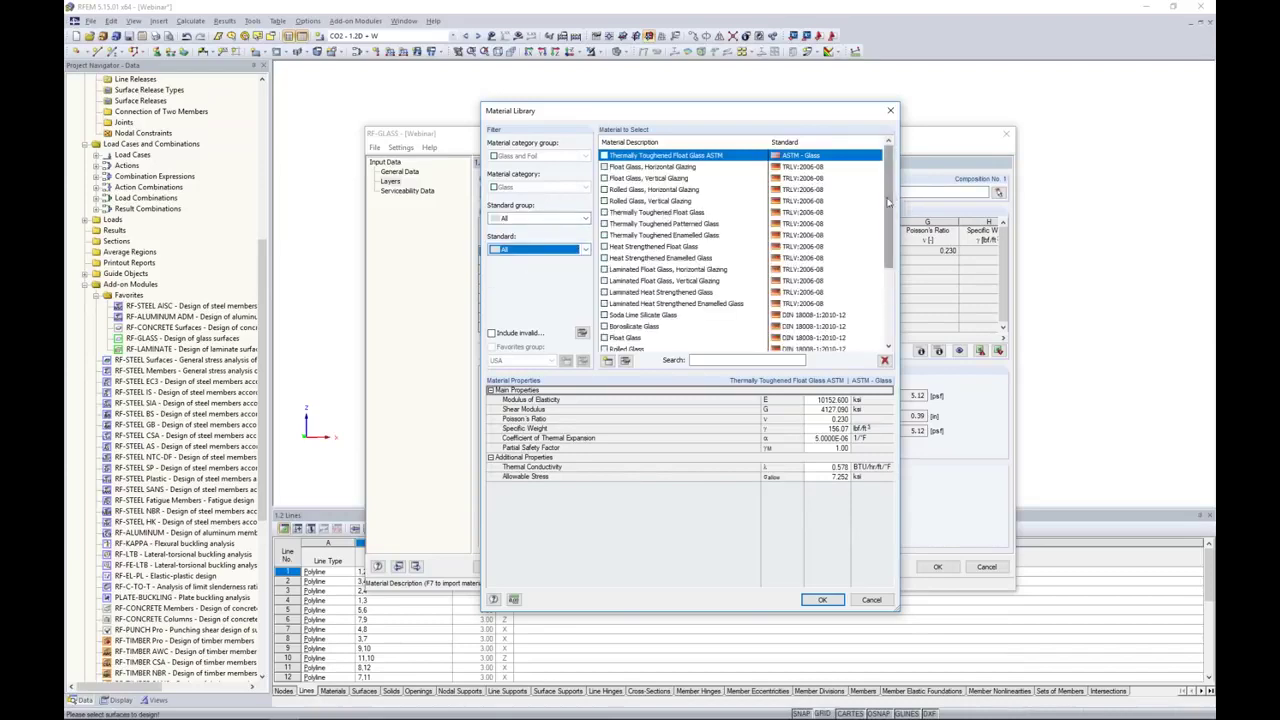
{"action": "scroll", "coordinate": [888, 195], "scroll_direction": "down", "scroll_amount": 3}
{"action": "scroll", "coordinate": [886, 192], "scroll_direction": "up", "scroll_amount": 3}
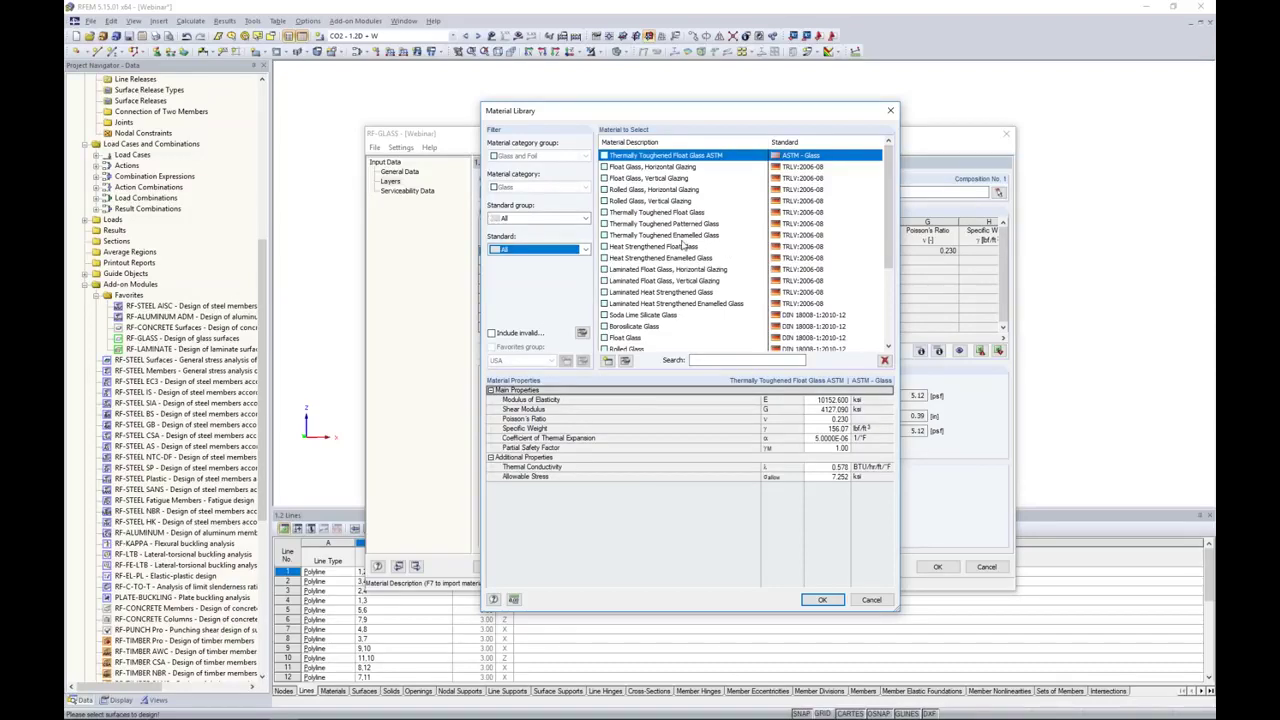
Filter the library to ASTM - Glass, assign Thermally Toughened Float Glass ASTM to layer 1, and set its thickness to 0.12 in
{"action": "left_click", "coordinate": [535, 219]}
{"action": "left_click", "coordinate": [529, 243]}
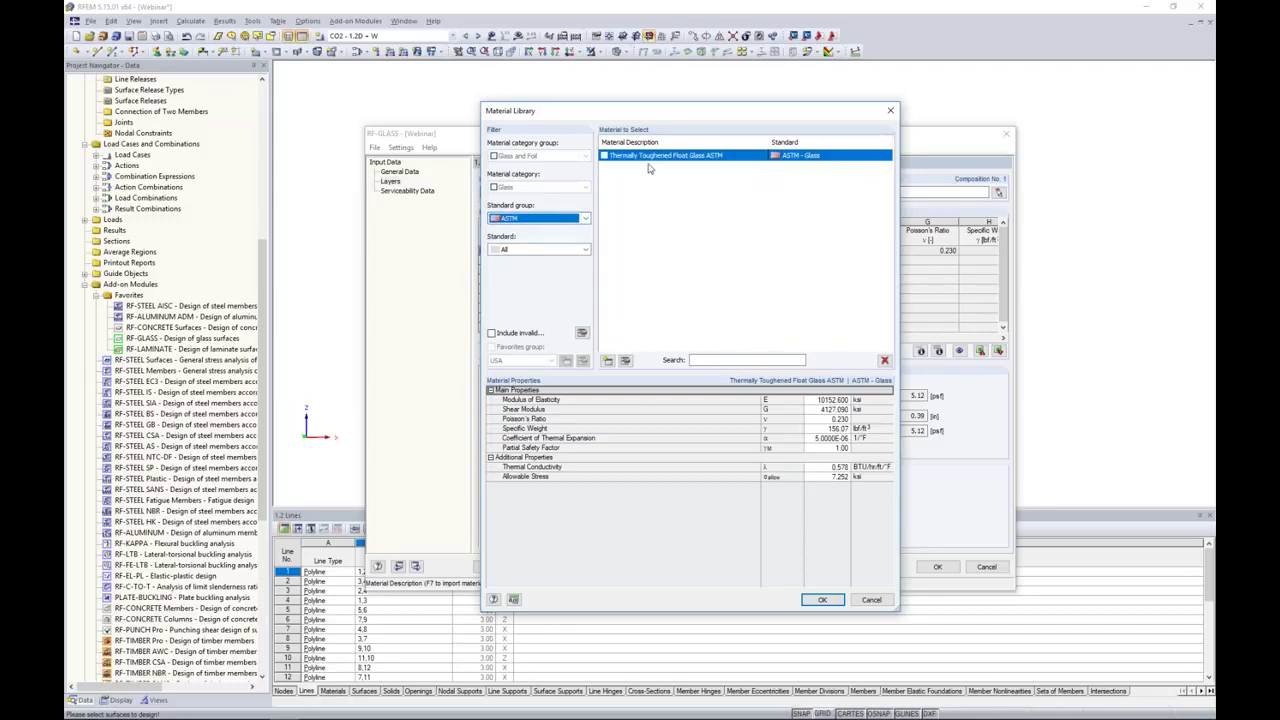
{"action": "left_click", "coordinate": [548, 249]}
{"action": "left_click", "coordinate": [536, 274]}
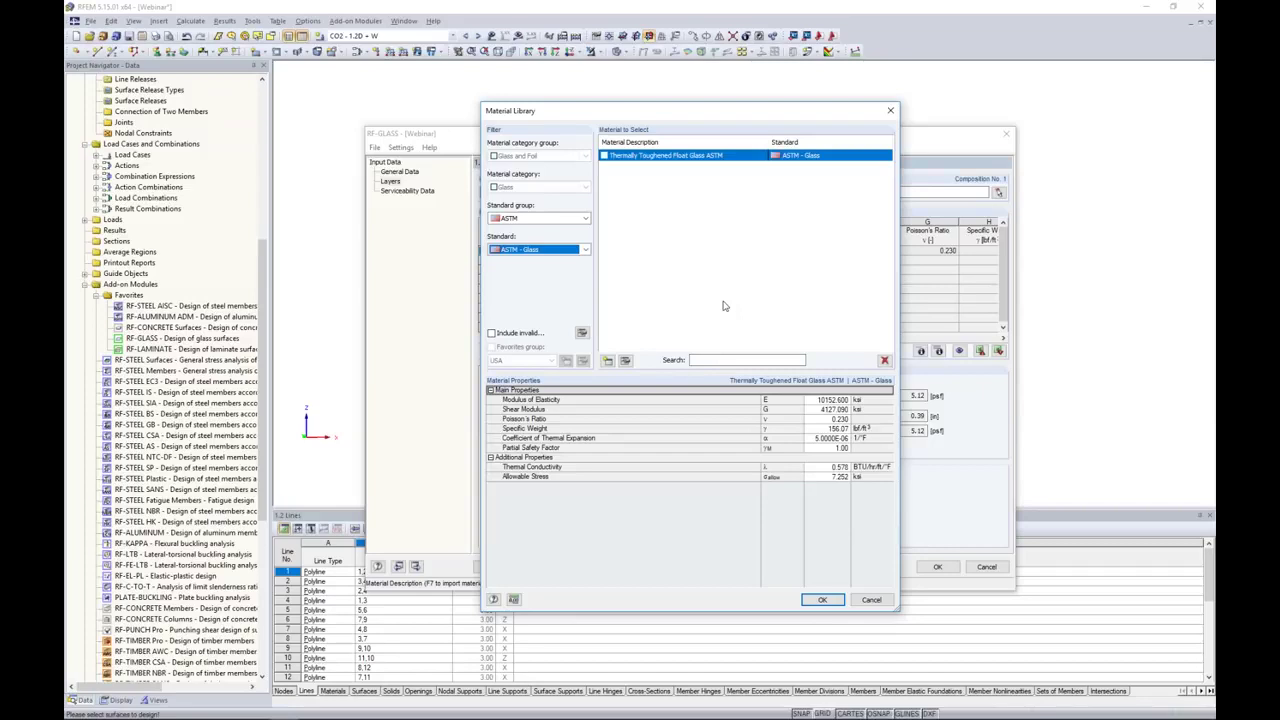
{"action": "left_click", "coordinate": [821, 600]}
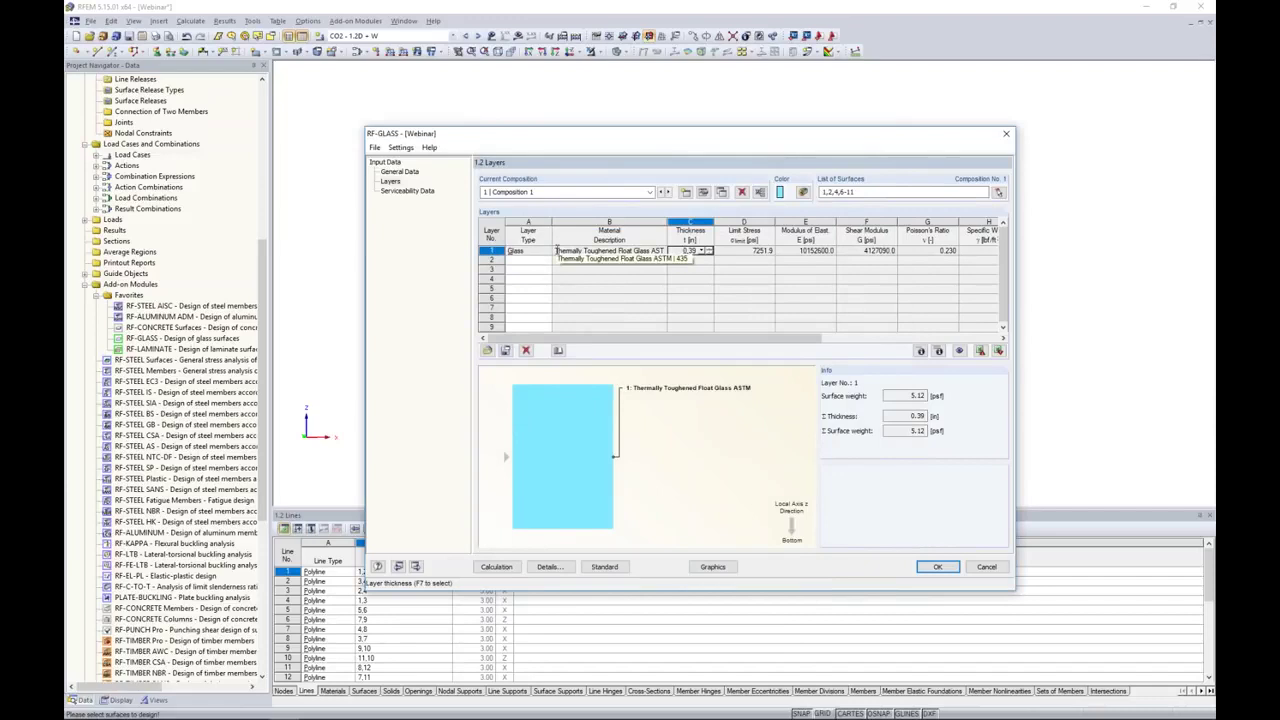
{"action": "type", "text": "0.12"}
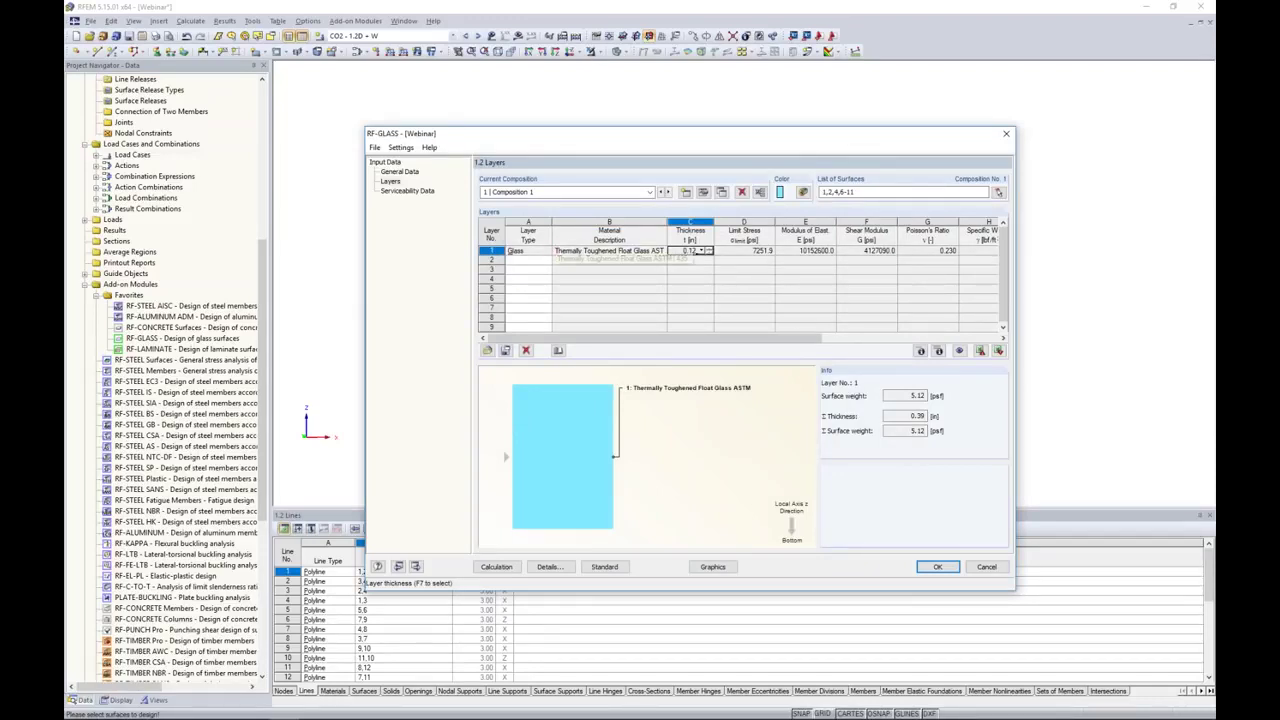
{"action": "left_click", "coordinate": [745, 251]}
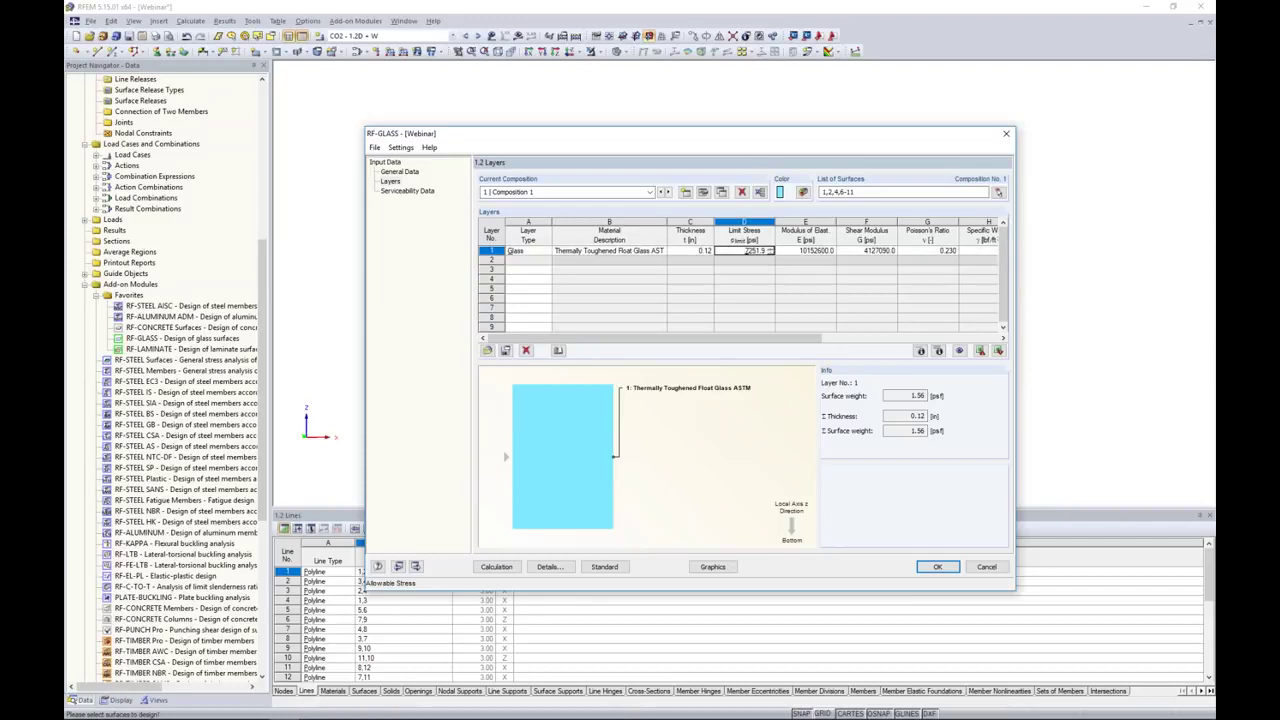
Add a Foil as layer 2 and assign it the ASTM material Polymer Interlayer SentryGlas Plus 20 °C / 1 hr
{"action": "left_click", "coordinate": [530, 260]}
{"action": "left_click", "coordinate": [546, 261]}
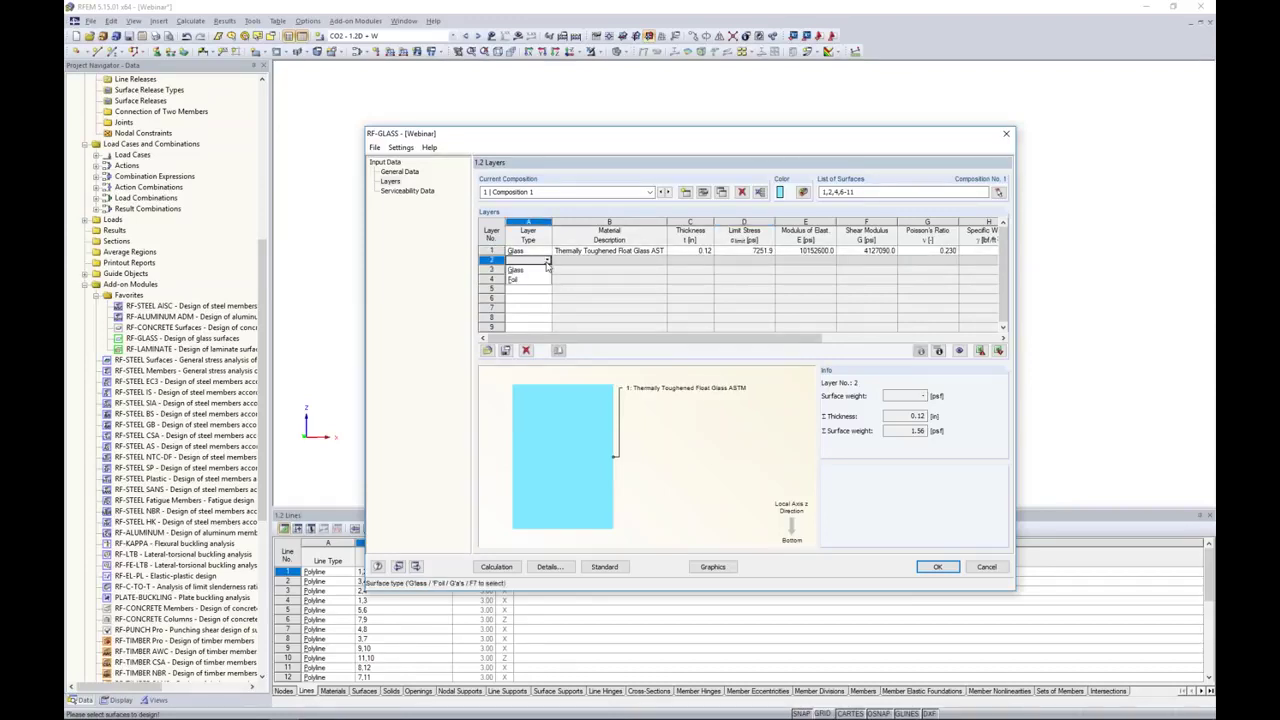
{"action": "left_click", "coordinate": [516, 279]}
{"action": "left_click", "coordinate": [609, 260]}
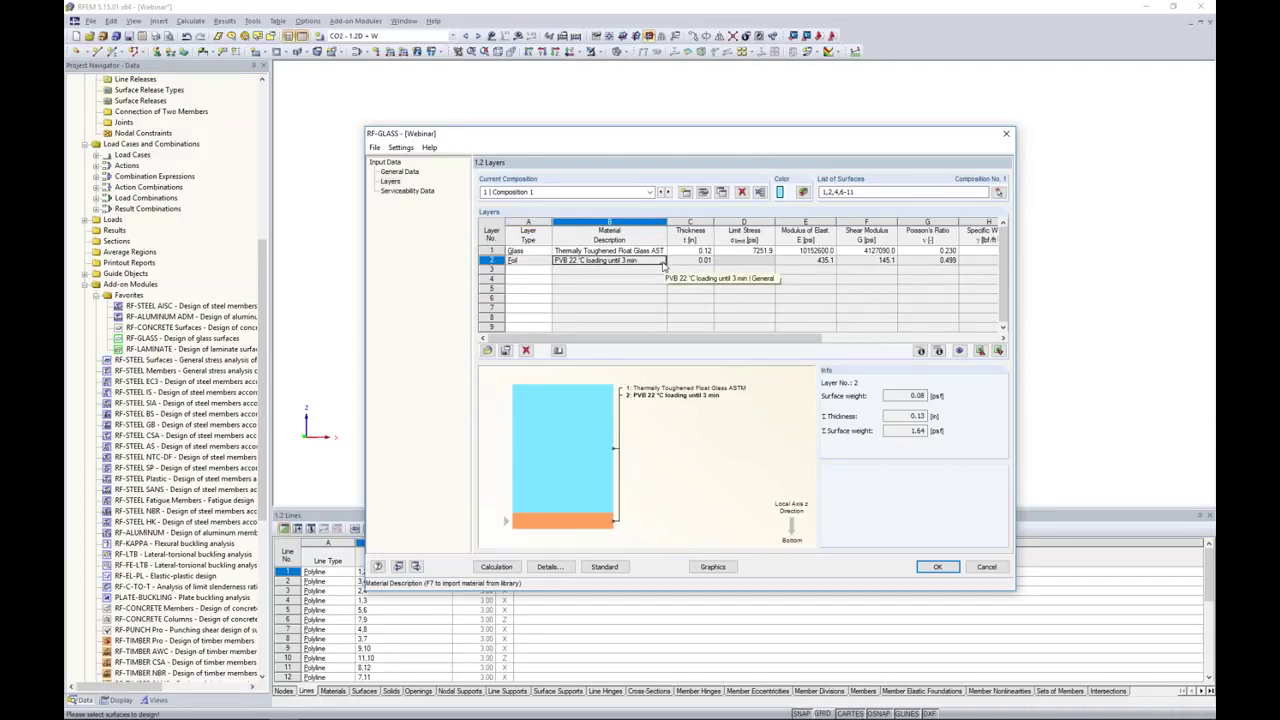
{"action": "left_click", "coordinate": [662, 260]}
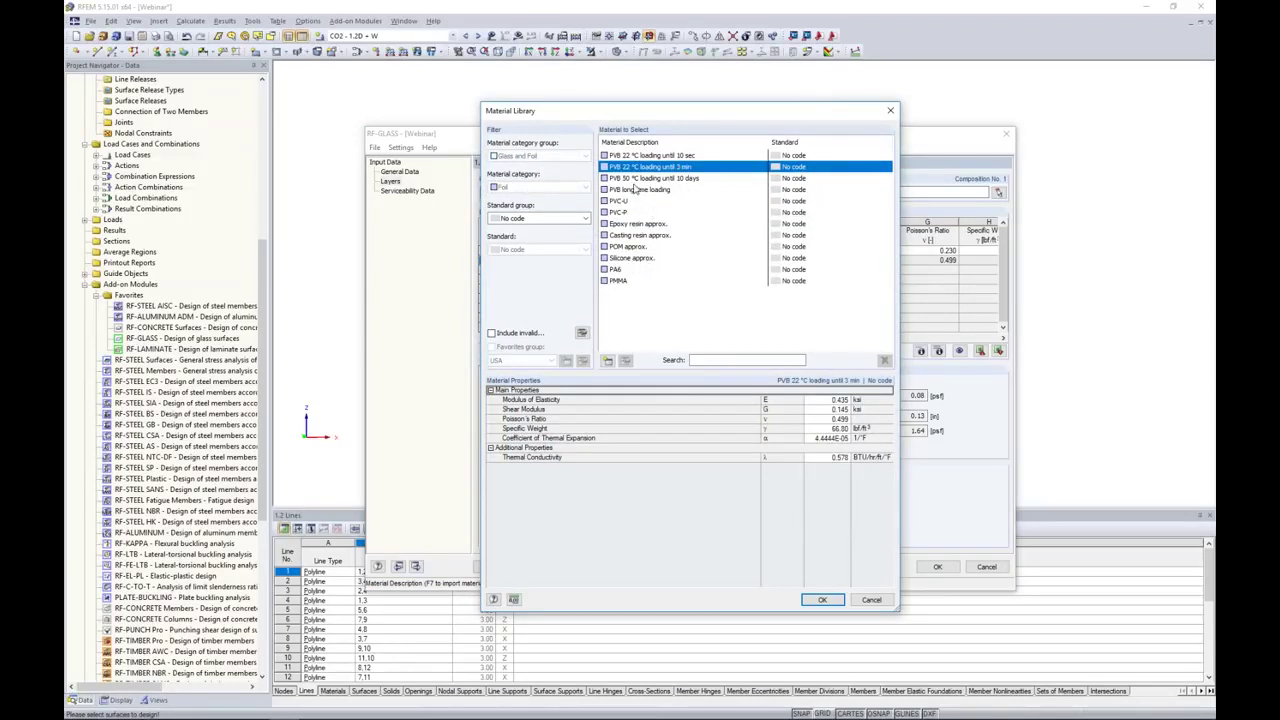
{"action": "left_click", "coordinate": [529, 219]}
{"action": "left_click", "coordinate": [510, 245]}
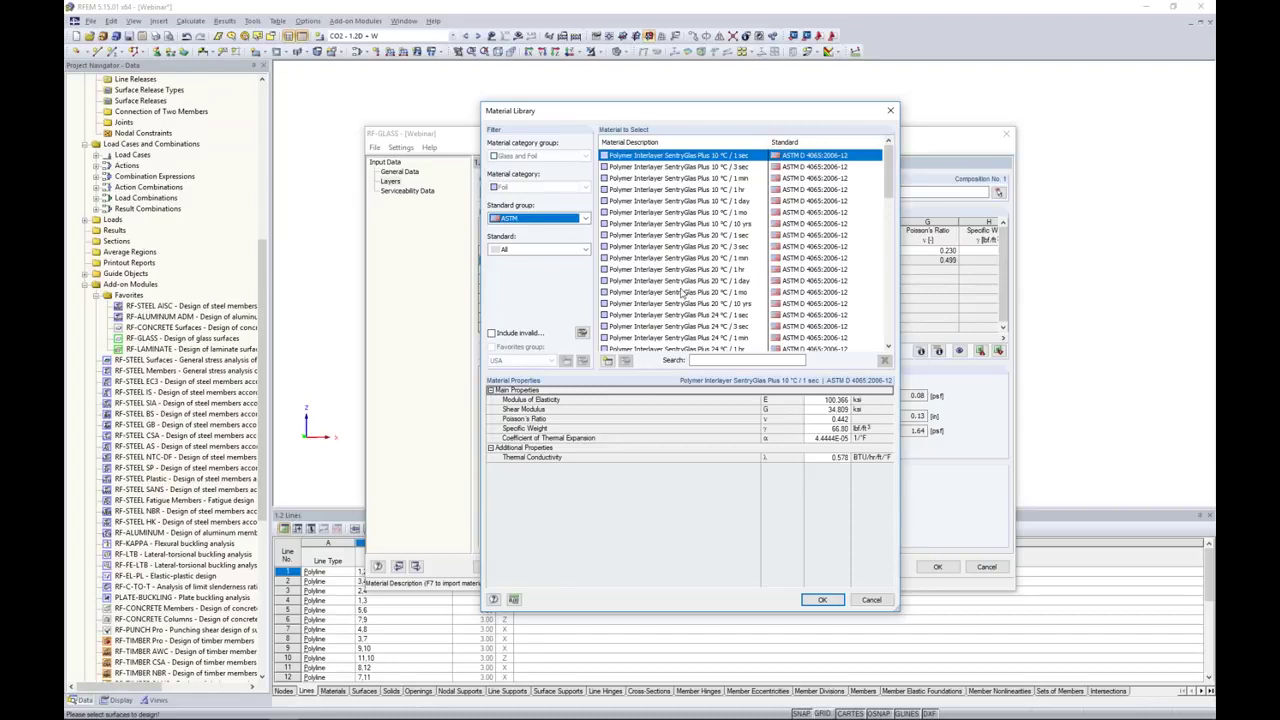
{"action": "left_click", "coordinate": [685, 271]}
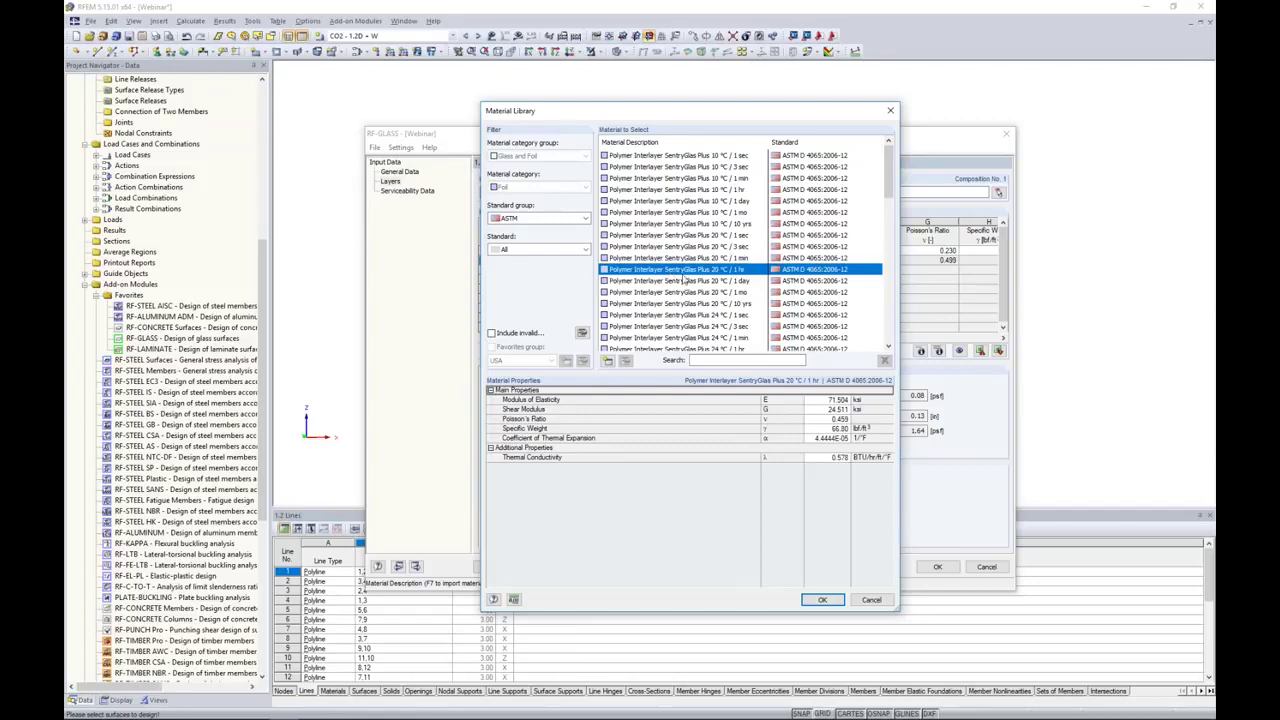
{"action": "left_click", "coordinate": [817, 601]}
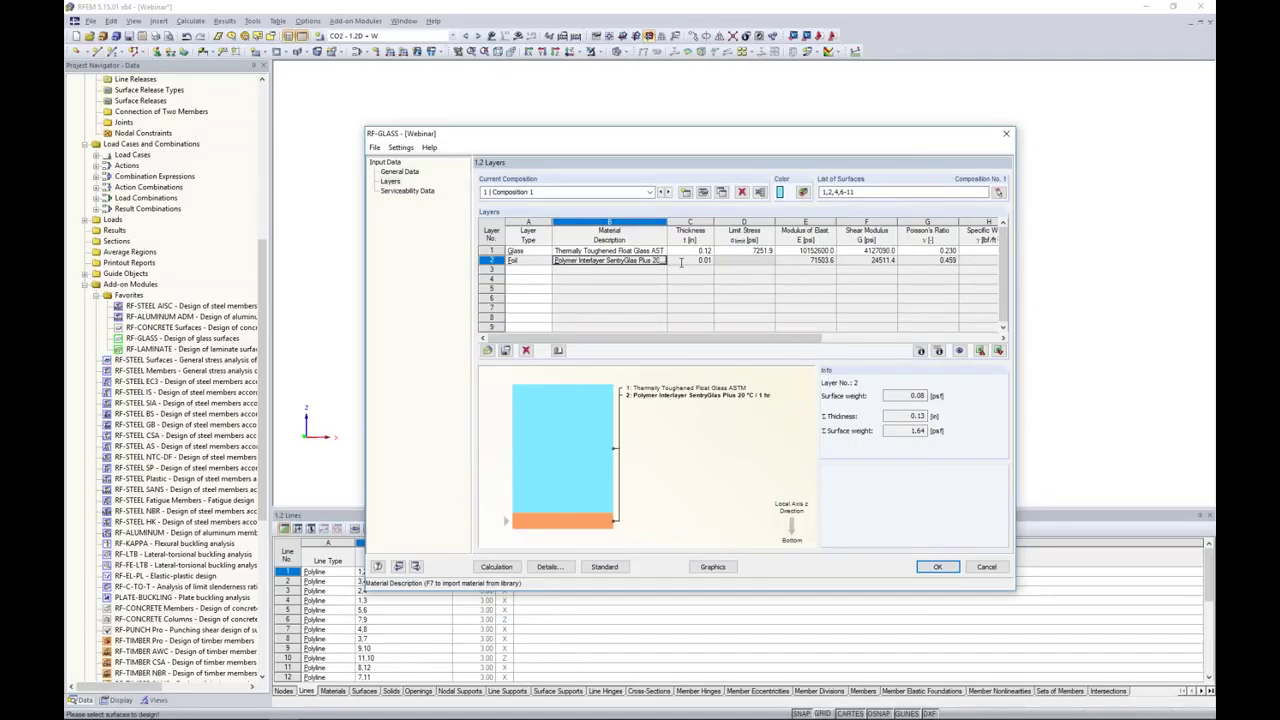
Add a second Glass layer as layer 3 below the foil
{"action": "left_click", "coordinate": [540, 272]}
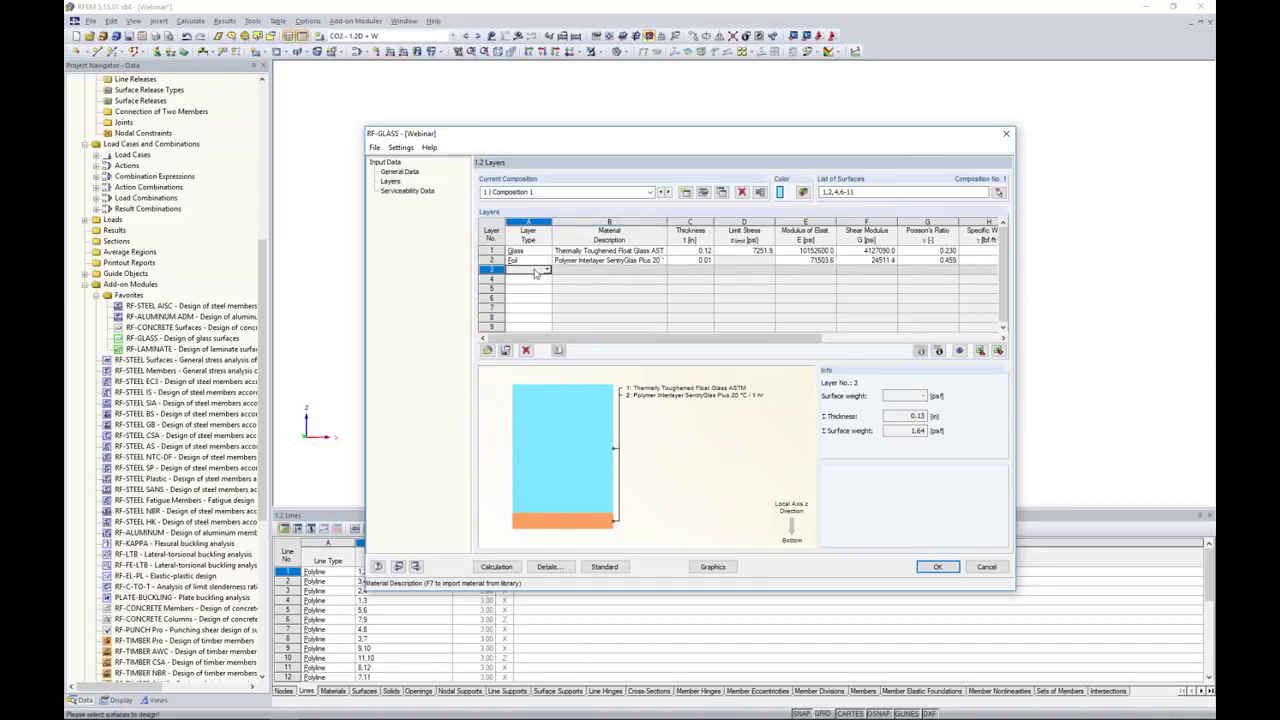
{"action": "left_click", "coordinate": [547, 271]}
{"action": "left_click", "coordinate": [540, 280]}
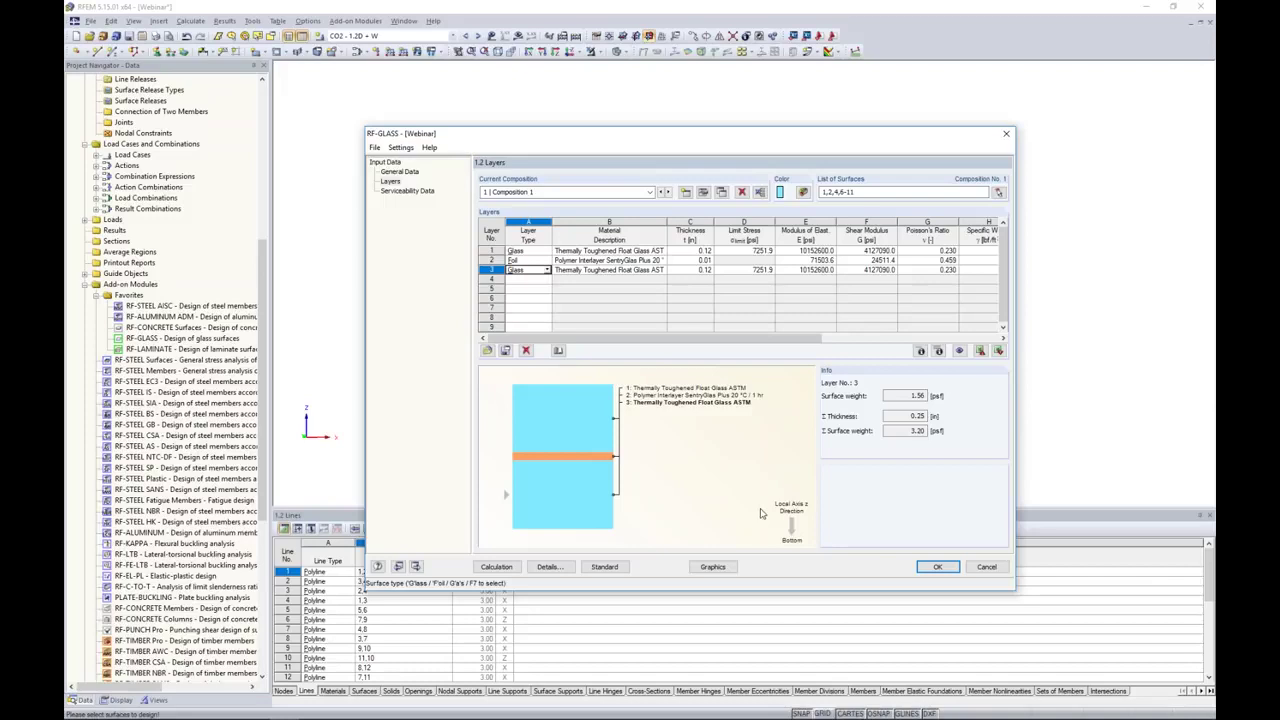
Examine the partial stiffness matrix elements of the first glass layer in Composition 1
{"action": "left_click_drag", "start_coordinate": [724, 143], "coordinate": [957, 144]}
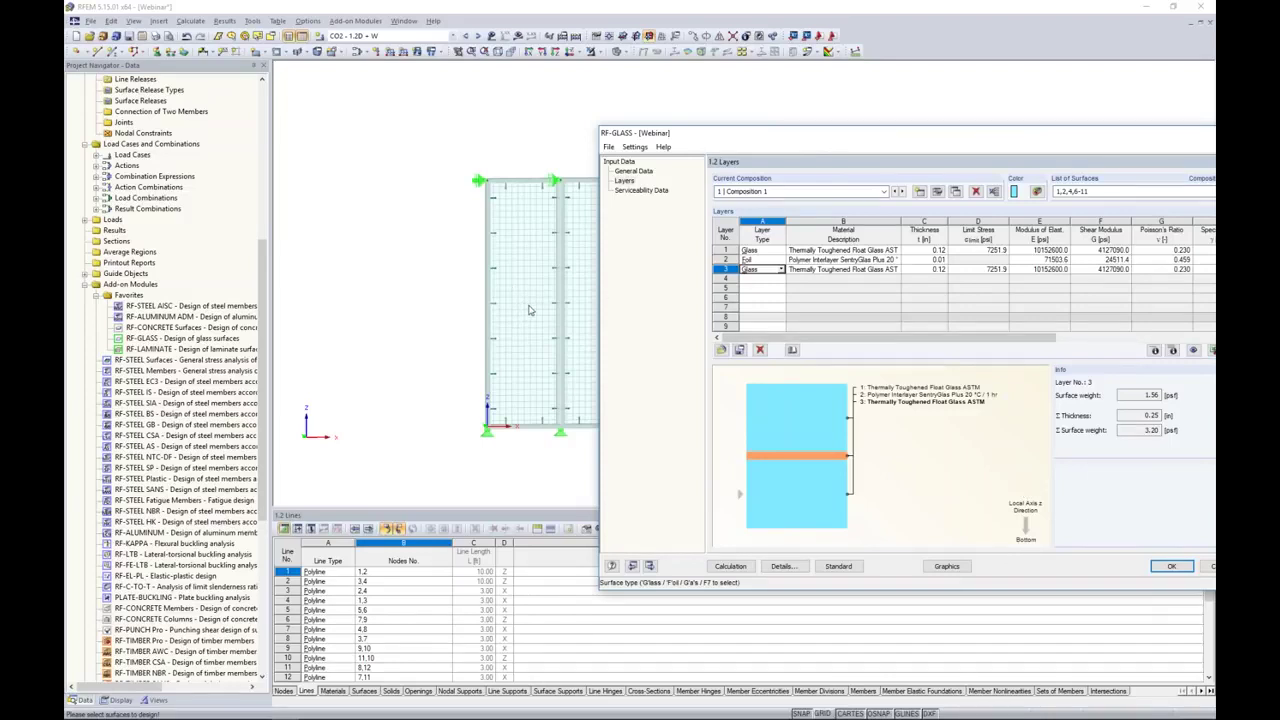
{"action": "left_click_drag", "start_coordinate": [900, 135], "coordinate": [705, 104]}
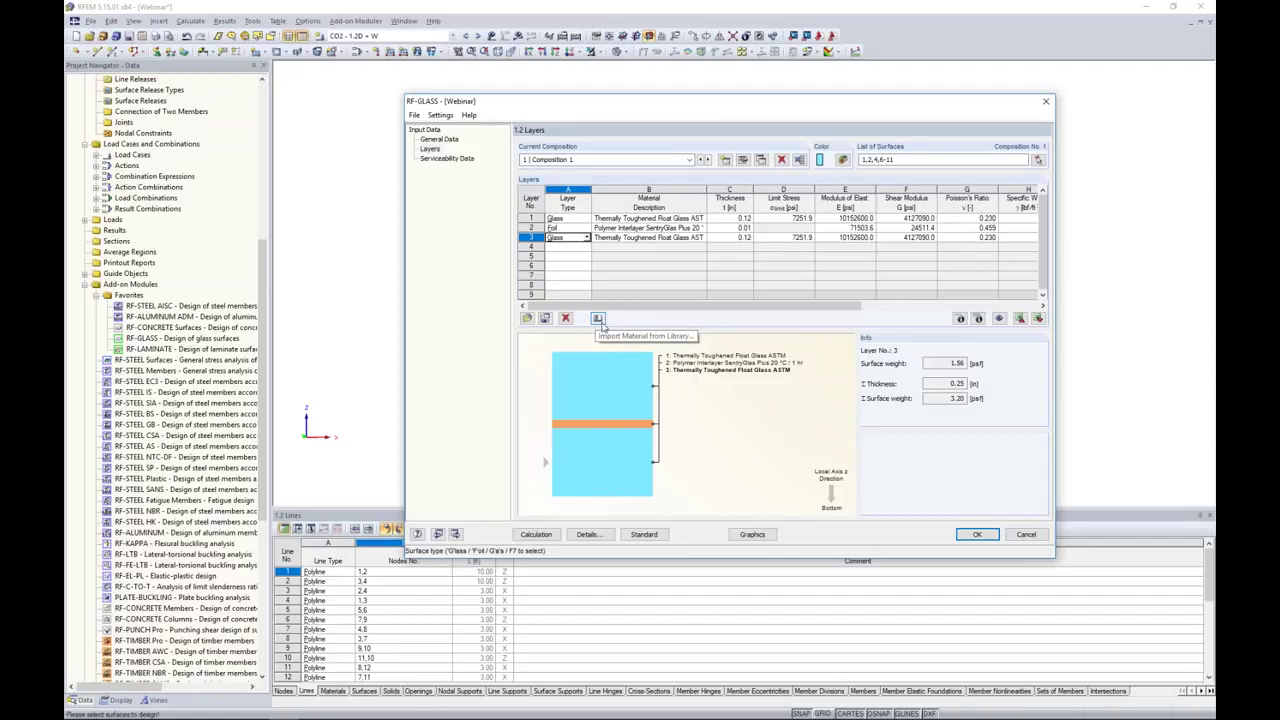
{"action": "left_click", "coordinate": [701, 218]}
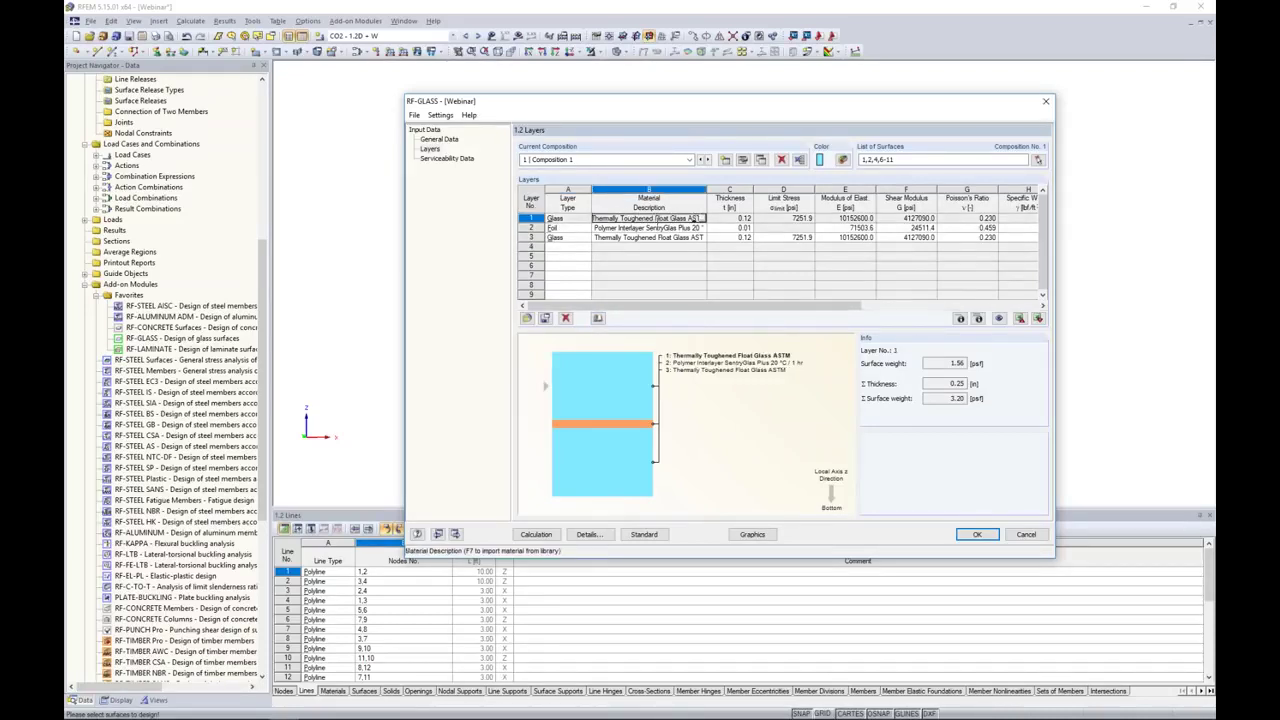
{"action": "left_click", "coordinate": [959, 319]}
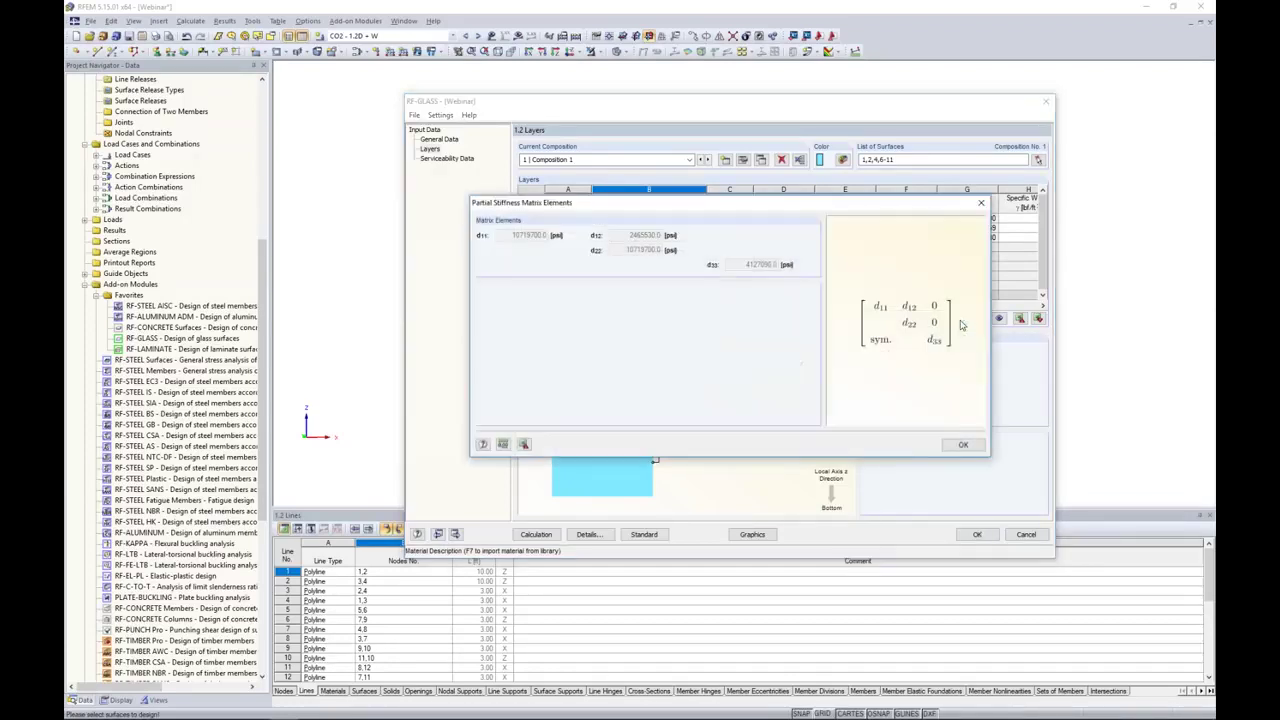
{"action": "left_click_drag", "start_coordinate": [812, 214], "coordinate": [765, 298]}
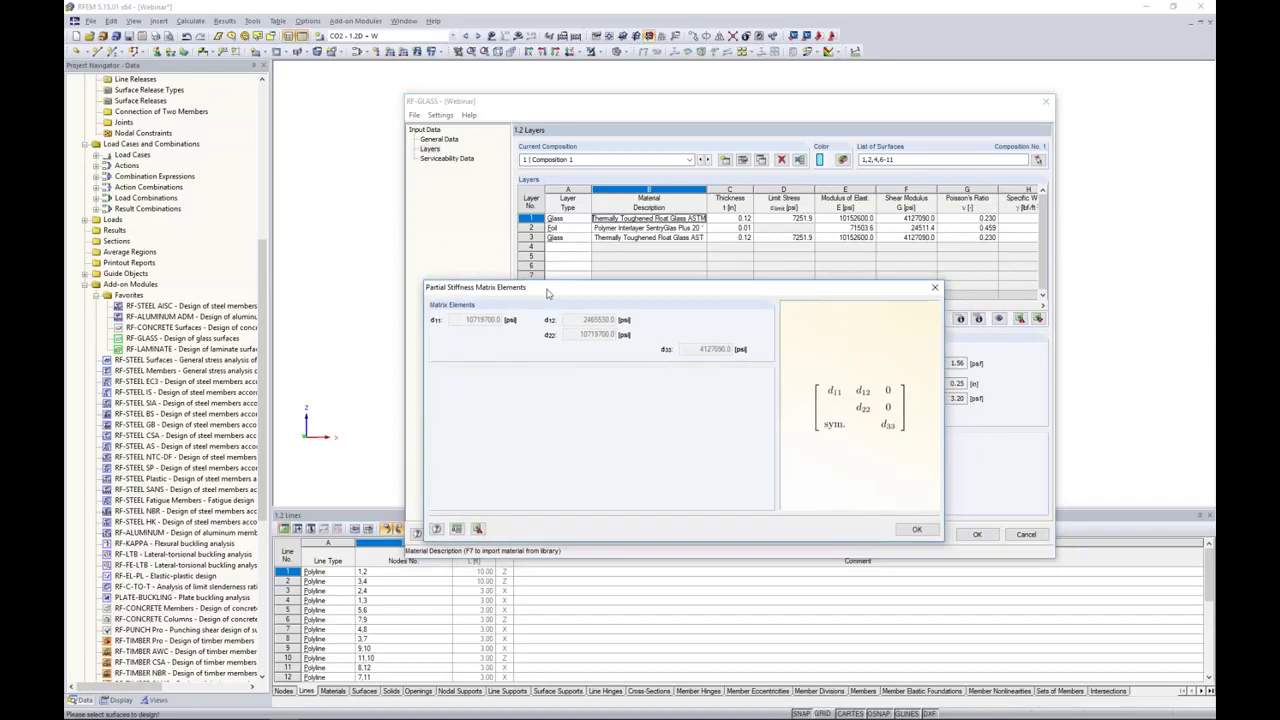
{"action": "left_click", "coordinate": [935, 287]}
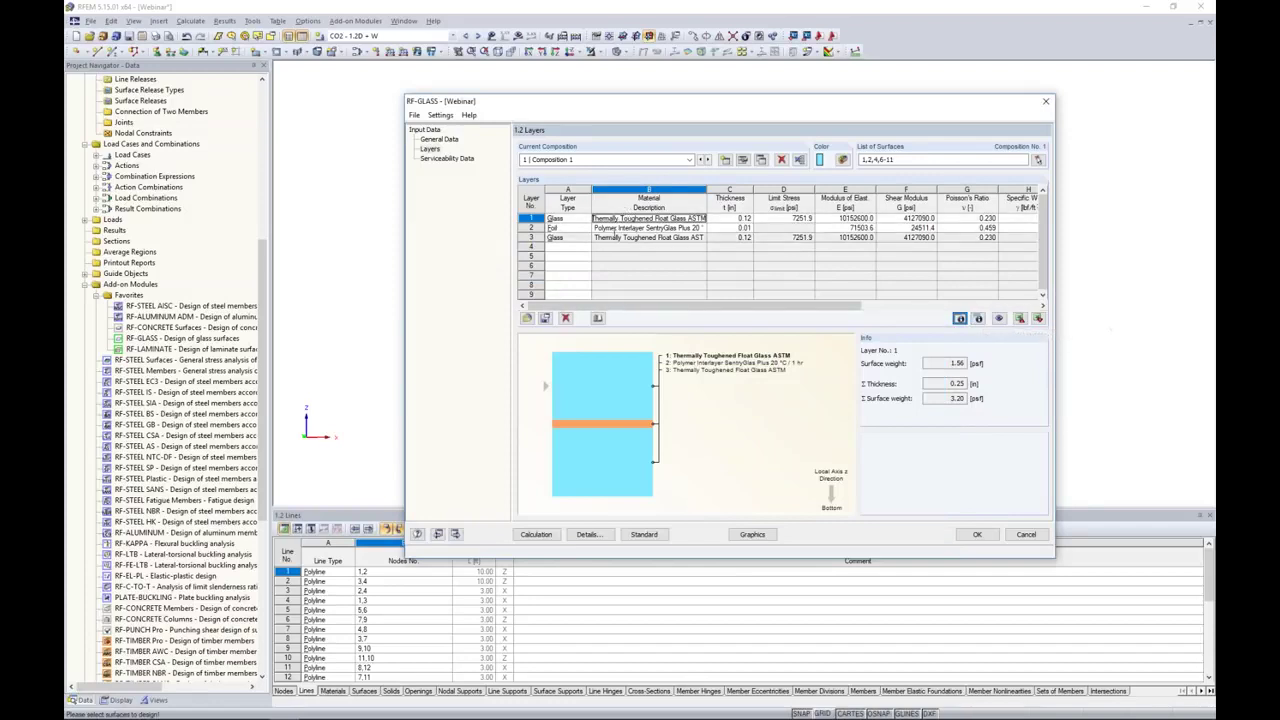
Examine the extended stiffness matrix elements for surface 1 with the Standard matrix type
{"action": "left_click", "coordinate": [979, 319]}
{"action": "left_click_drag", "start_coordinate": [714, 168], "coordinate": [640, 243]}
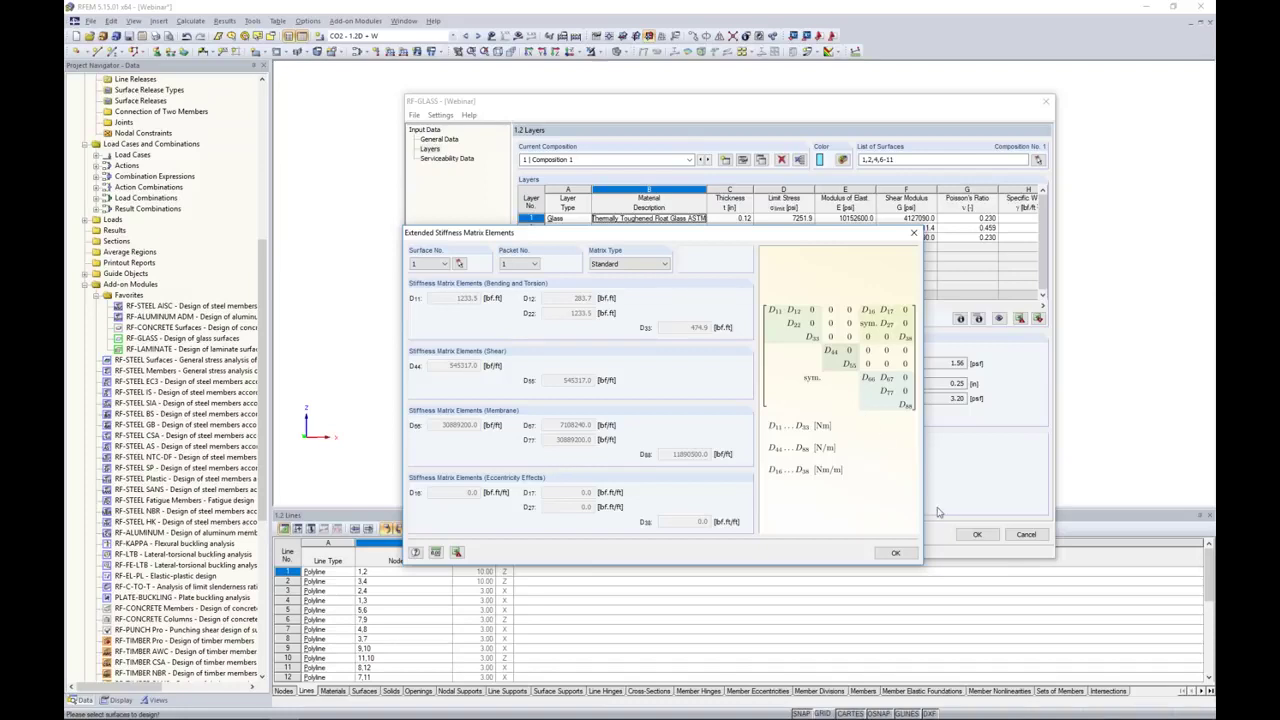
{"action": "left_click", "coordinate": [885, 554]}
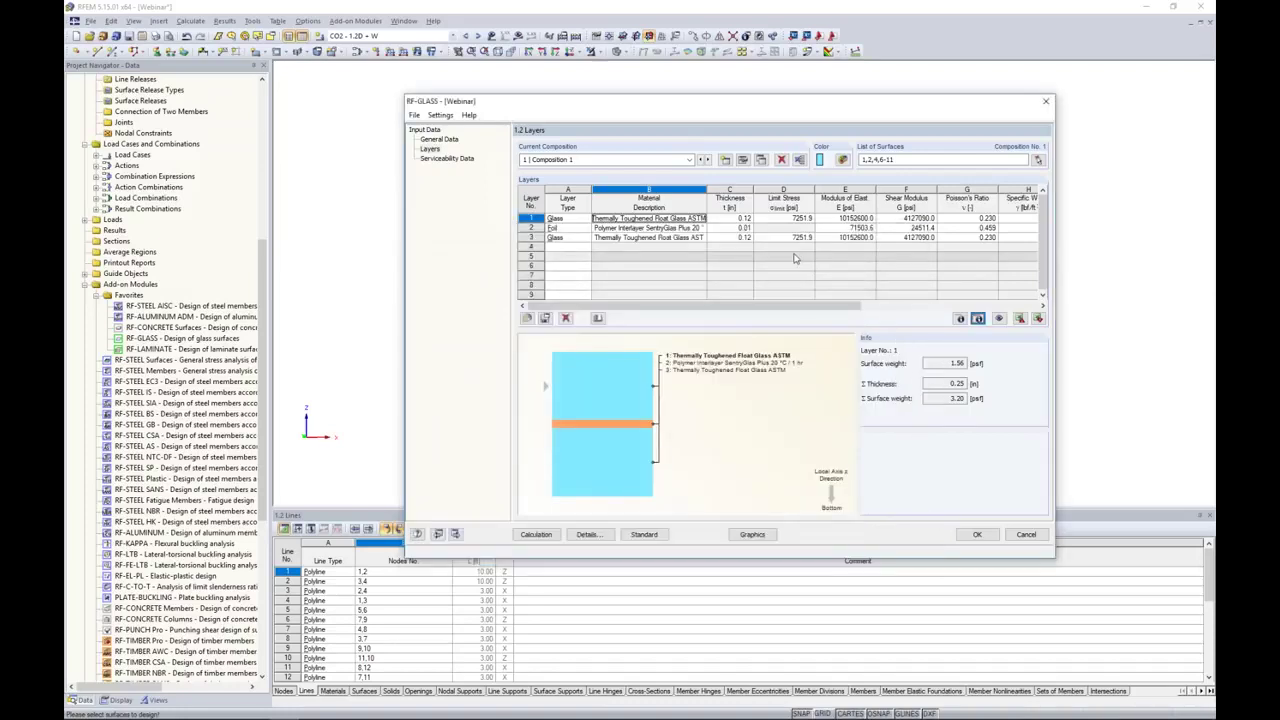
Enable the Consider coupling option in the details of Composition 1
{"action": "left_click", "coordinate": [744, 162]}
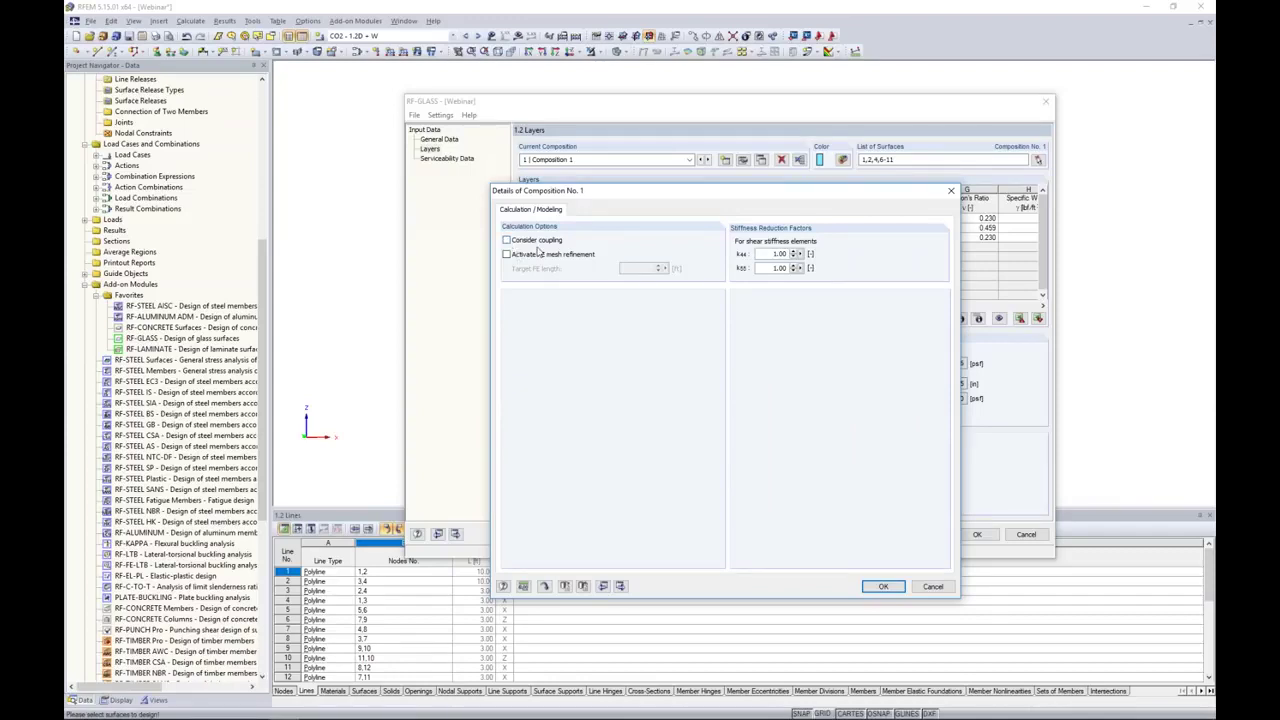
{"action": "left_click", "coordinate": [507, 241]}
{"action": "left_click", "coordinate": [883, 586]}
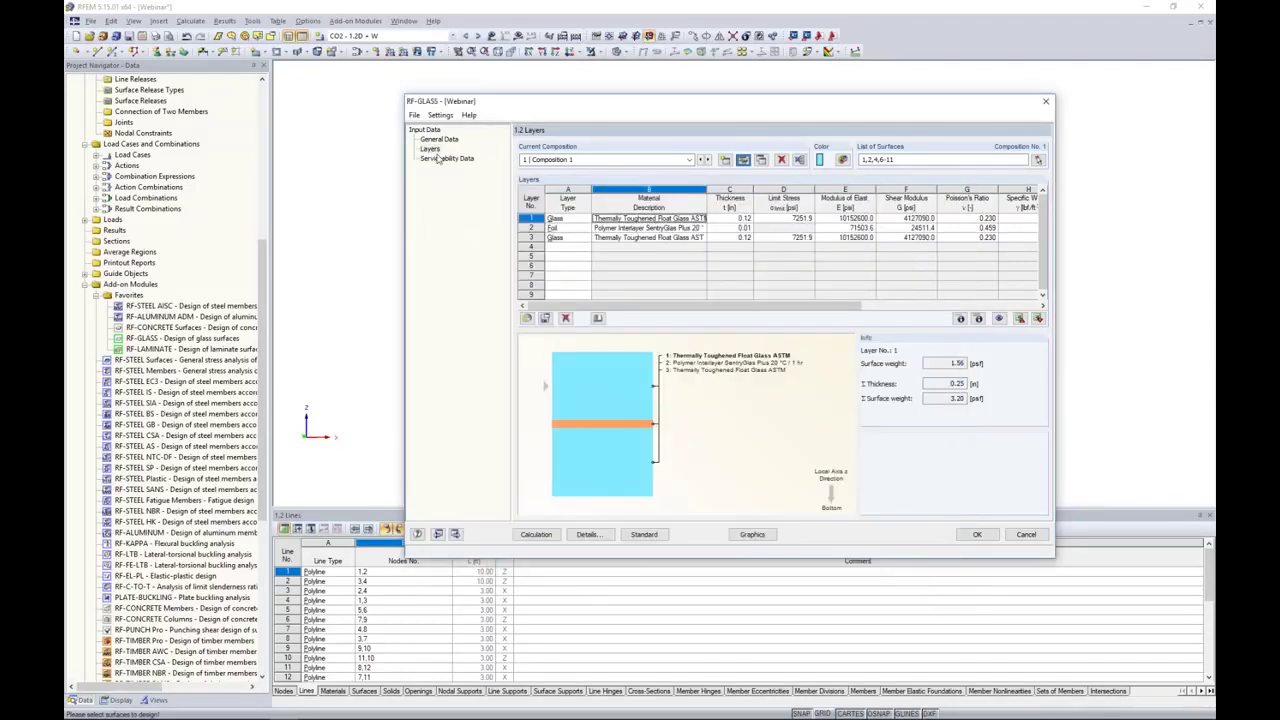
Assign all glass surfaces of the facade (1,2,4,6-11) to the first row of the serviceability data
{"action": "left_click", "coordinate": [442, 159]}
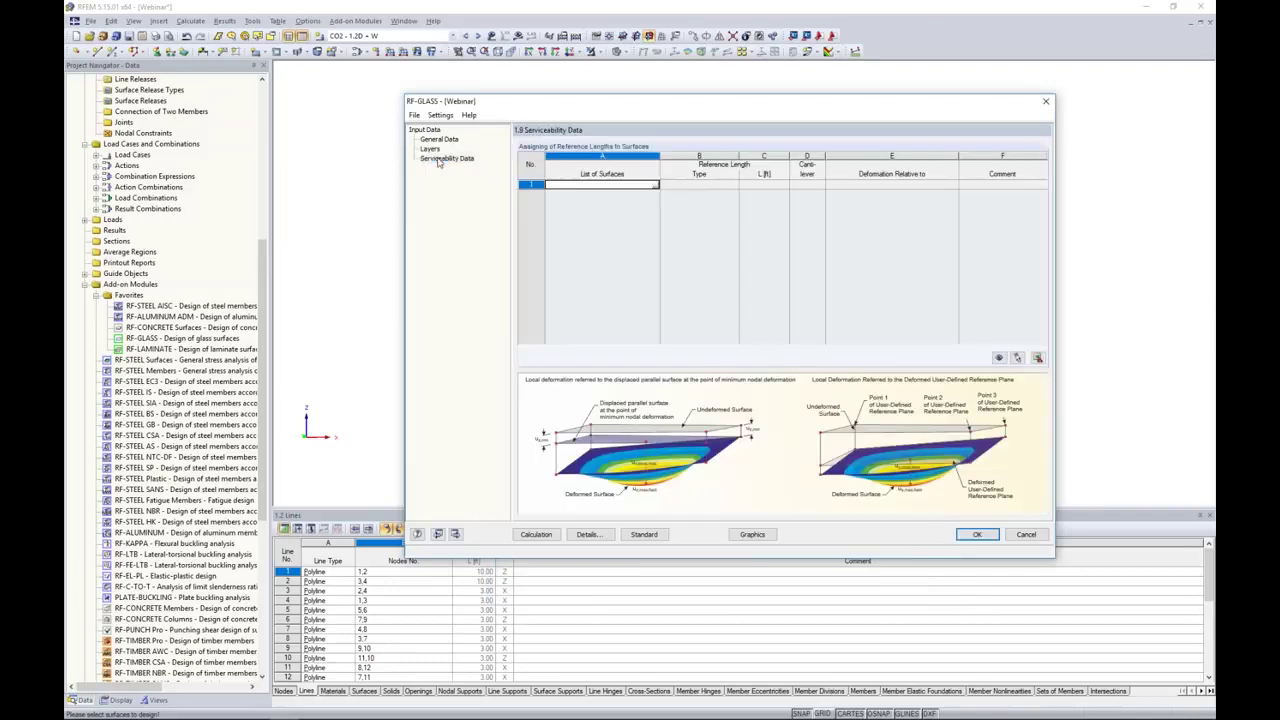
{"action": "left_click", "coordinate": [652, 190]}
{"action": "left_click", "coordinate": [655, 187]}
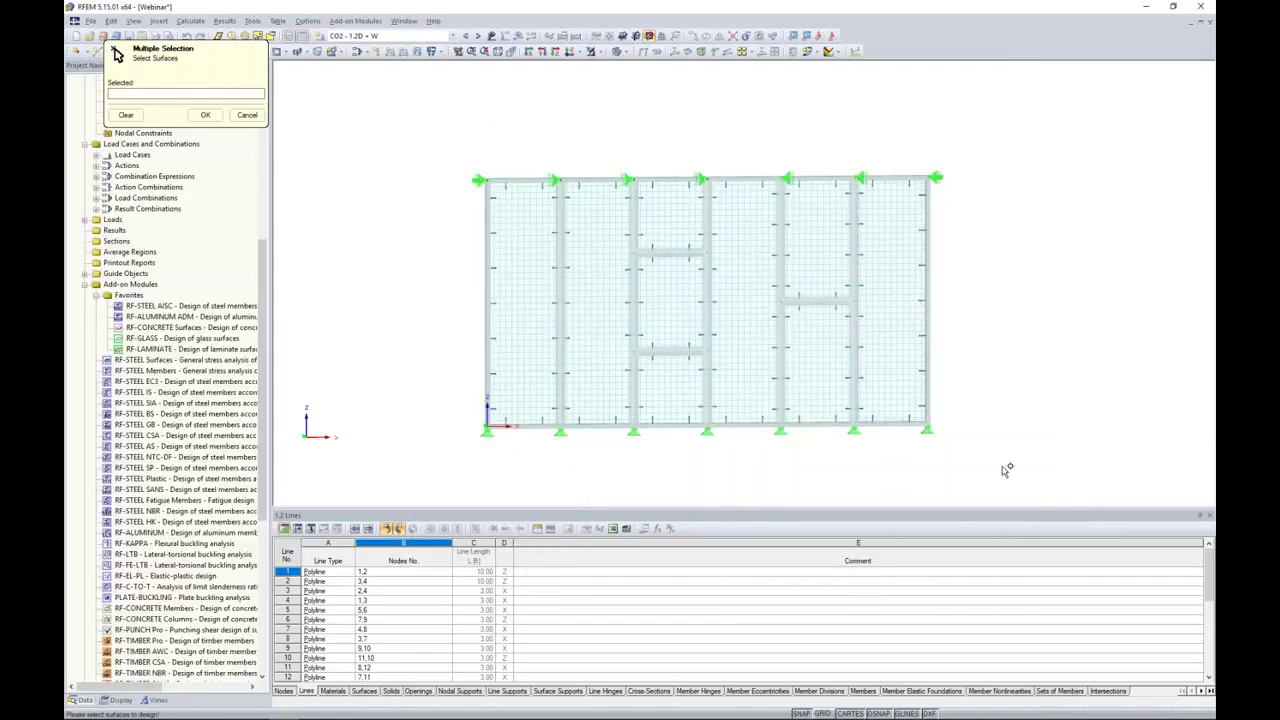
{"action": "left_click_drag", "start_coordinate": [969, 458], "coordinate": [462, 150]}
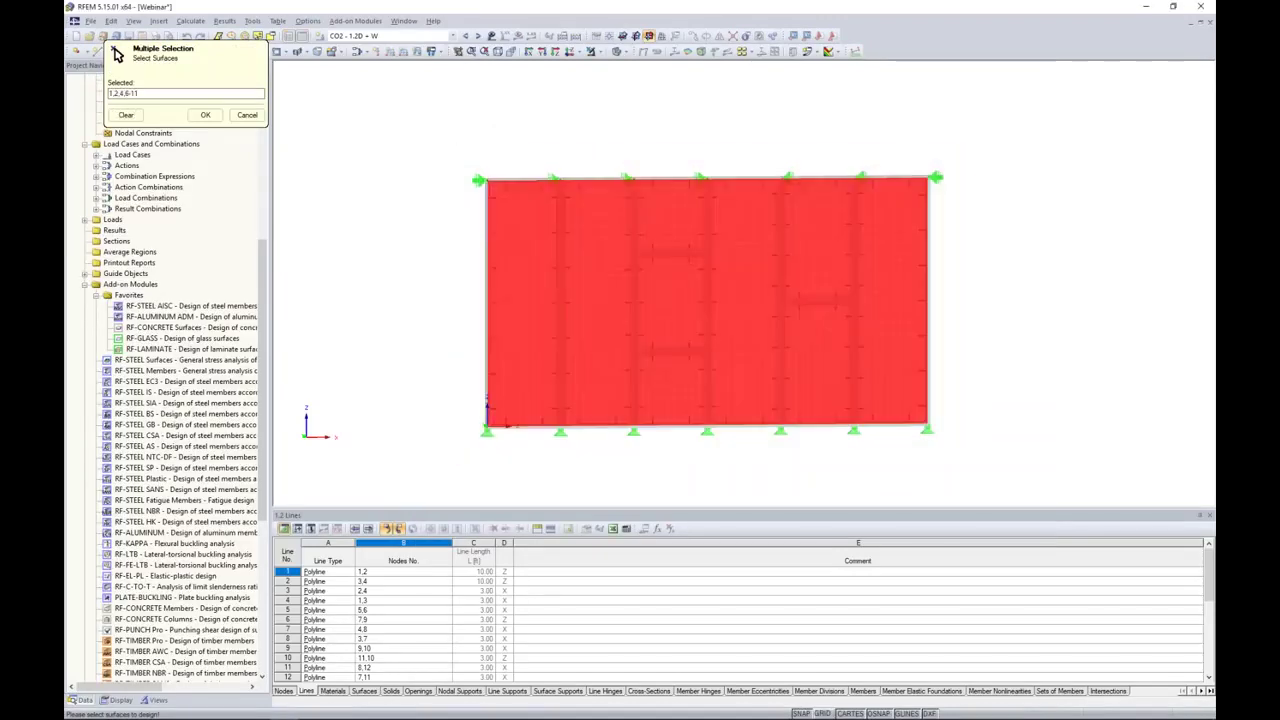
{"action": "left_click", "coordinate": [205, 116]}
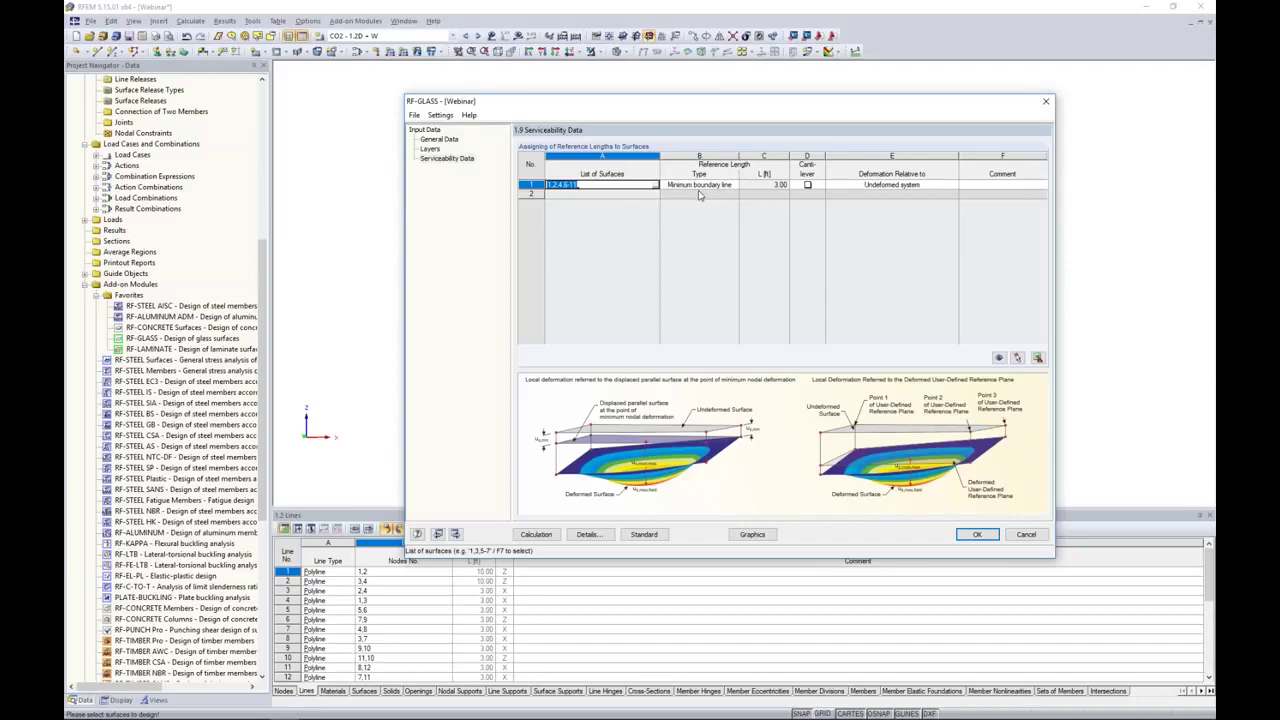
Set the reference length type of the serviceability surfaces to Maximum boundary line
{"action": "left_click", "coordinate": [699, 186]}
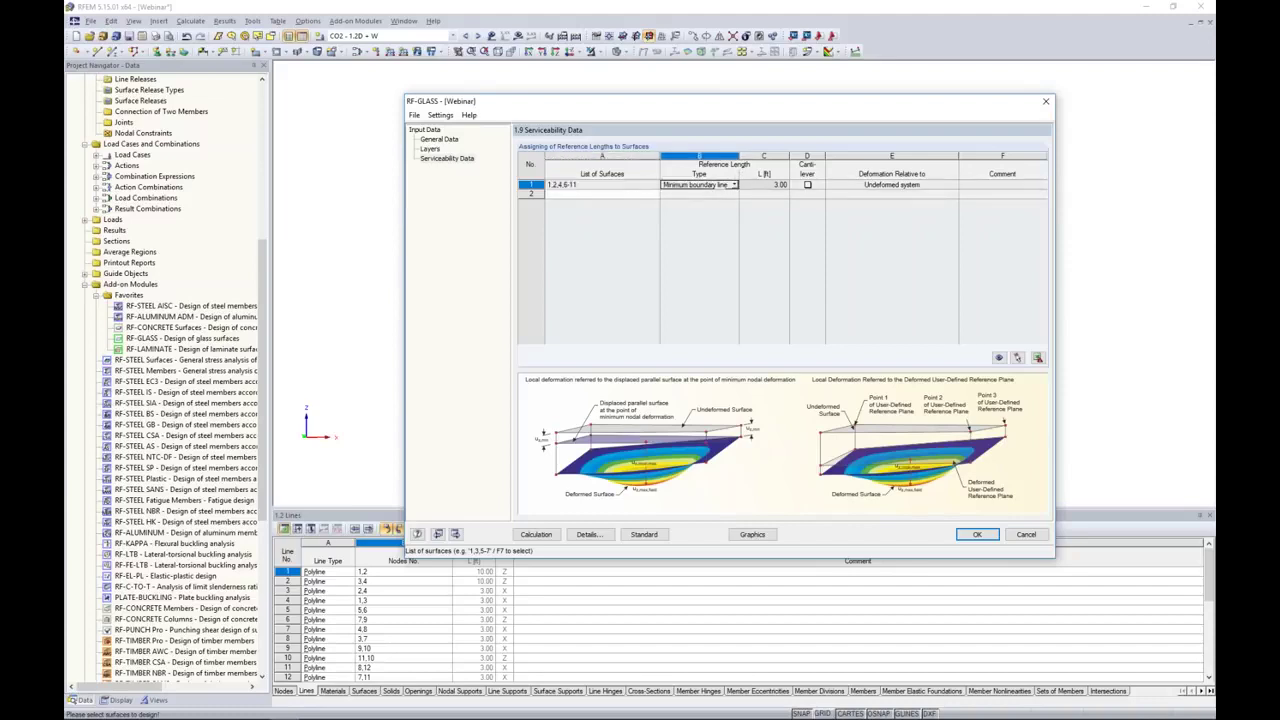
{"action": "left_click", "coordinate": [735, 186]}
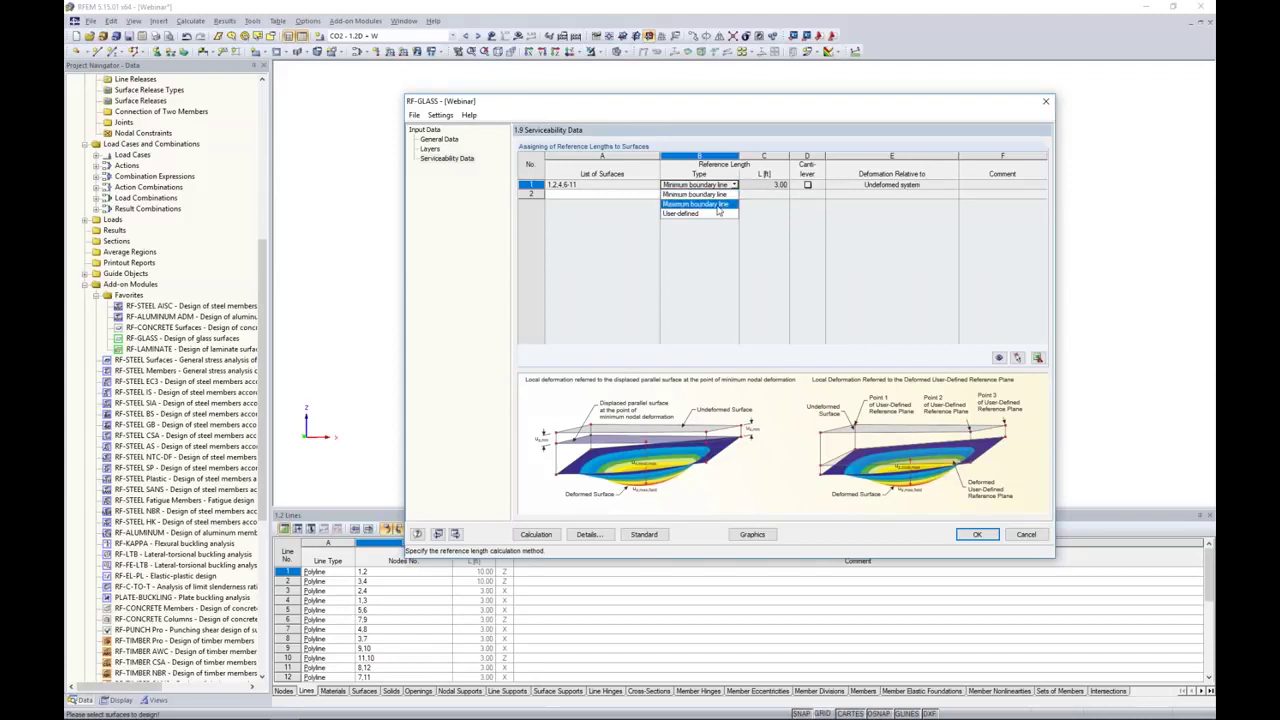
{"action": "left_click", "coordinate": [709, 206]}
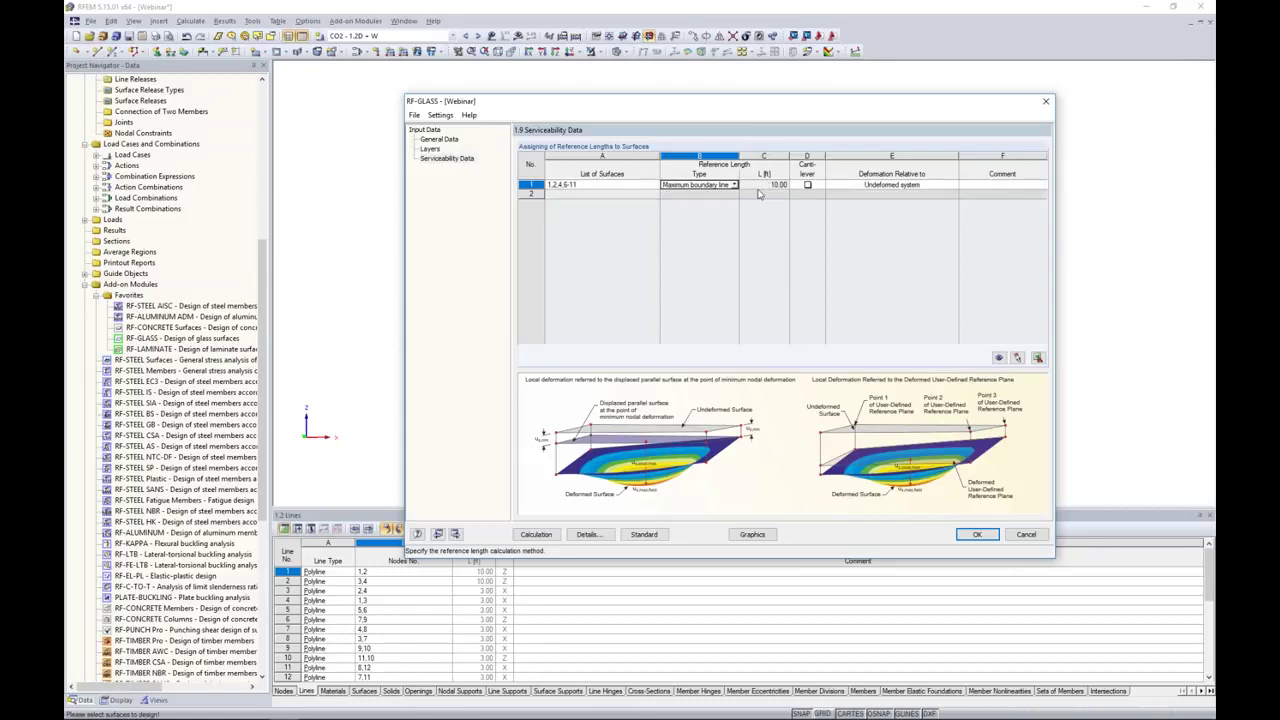
Choose Undeformed system as the deformation reference for the assigned surfaces, leaving Cantilever unticked
{"action": "left_click_drag", "start_coordinate": [700, 102], "coordinate": [671, 121]}
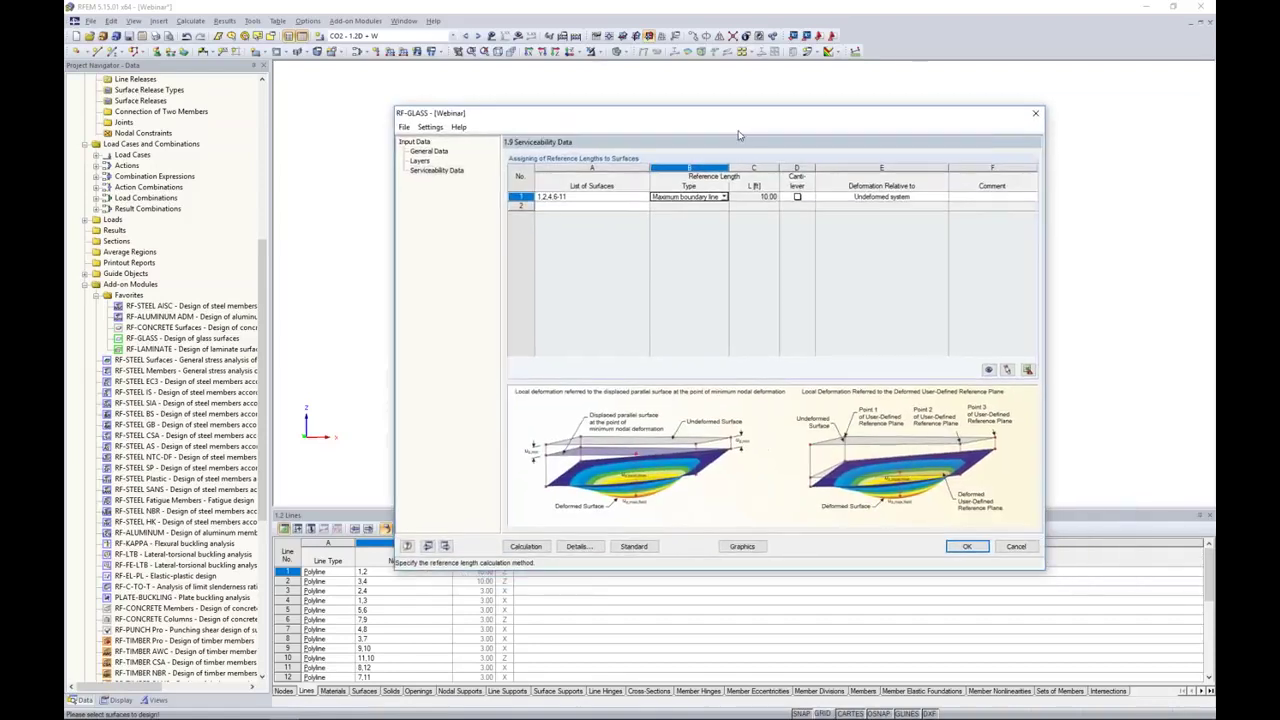
{"action": "left_click", "coordinate": [866, 198]}
{"action": "left_click", "coordinate": [895, 197]}
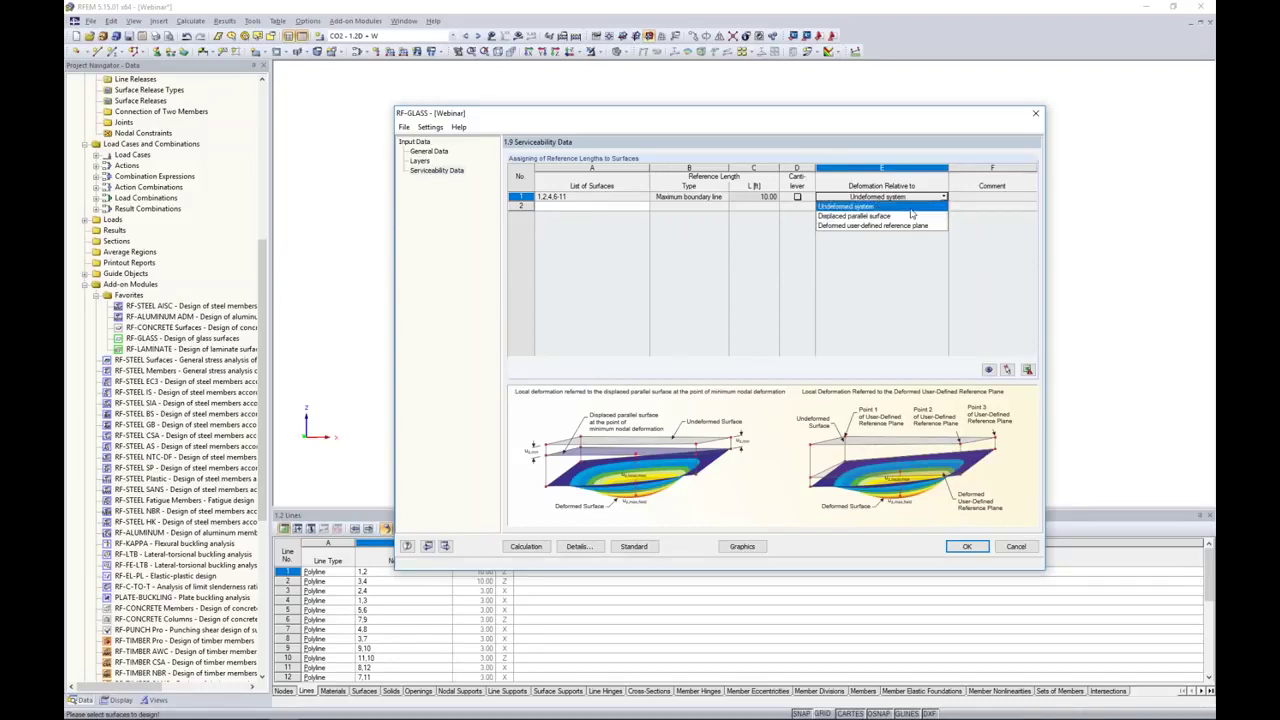
{"action": "left_click", "coordinate": [910, 207]}
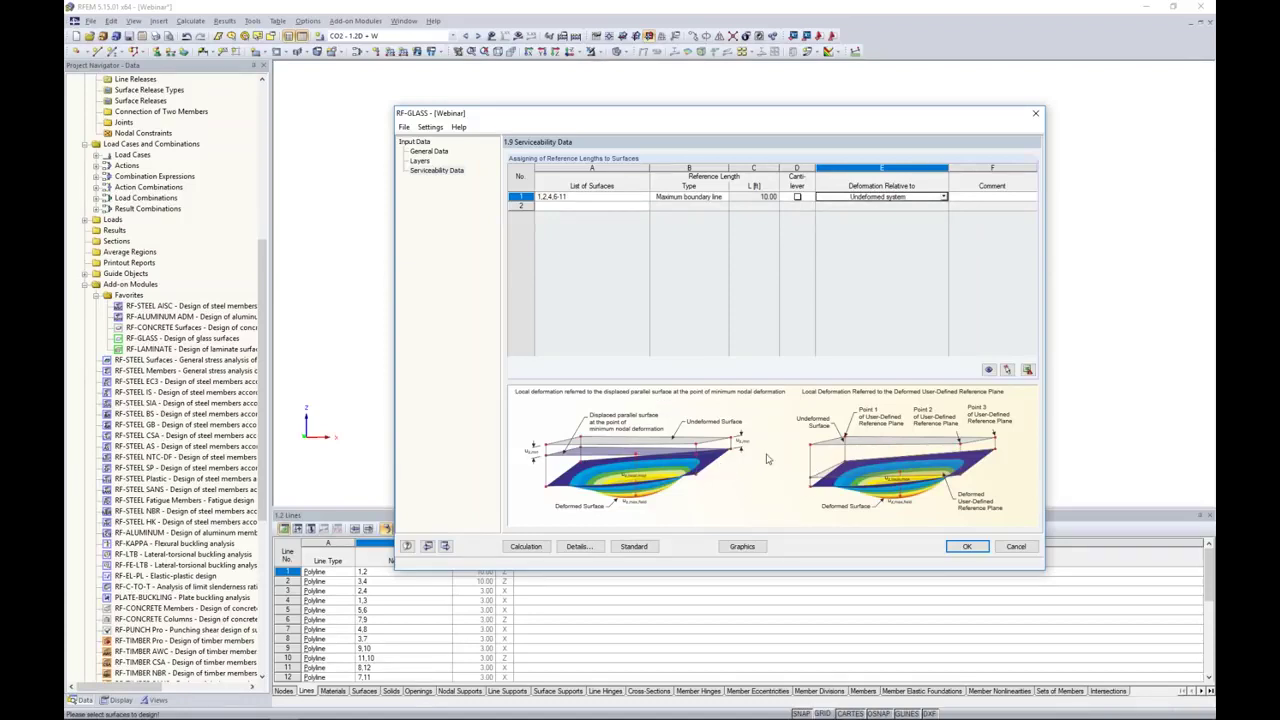
{"action": "left_click", "coordinate": [797, 198]}
Review the standard's serviceability deflection limits, accept them, and run the glass design calculation
{"action": "left_click", "coordinate": [633, 547]}
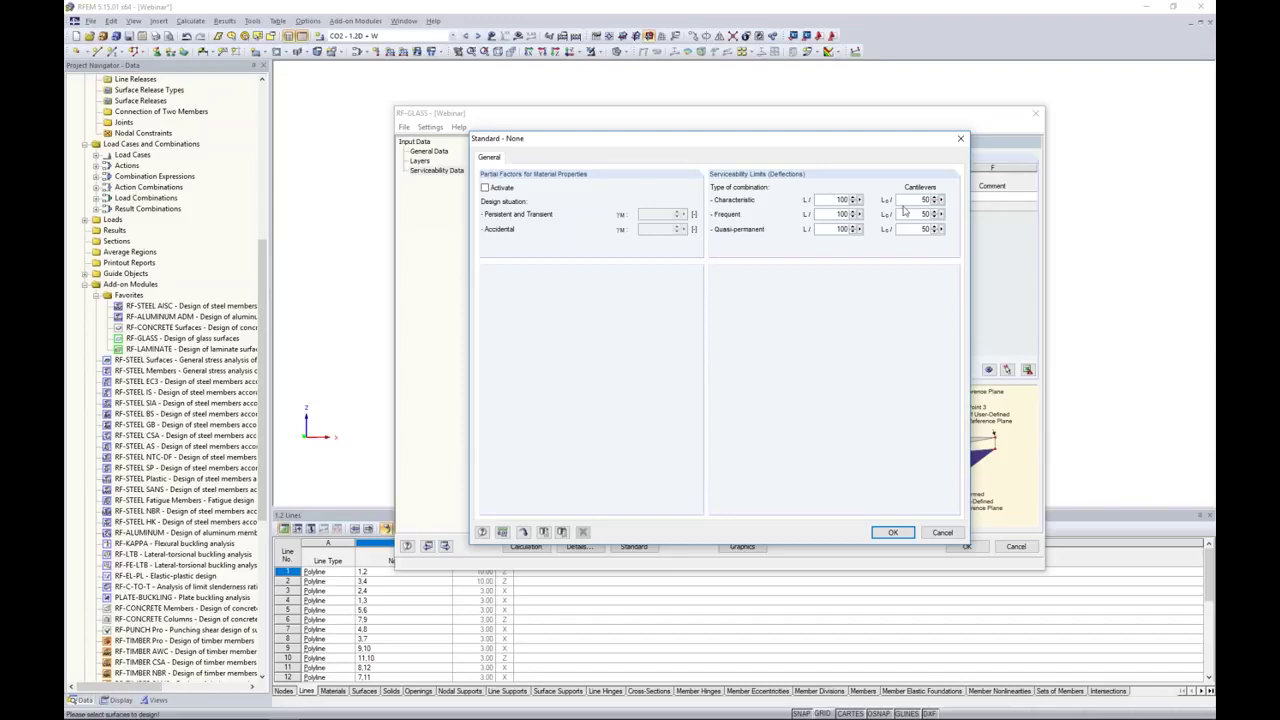
{"action": "left_click", "coordinate": [890, 532]}
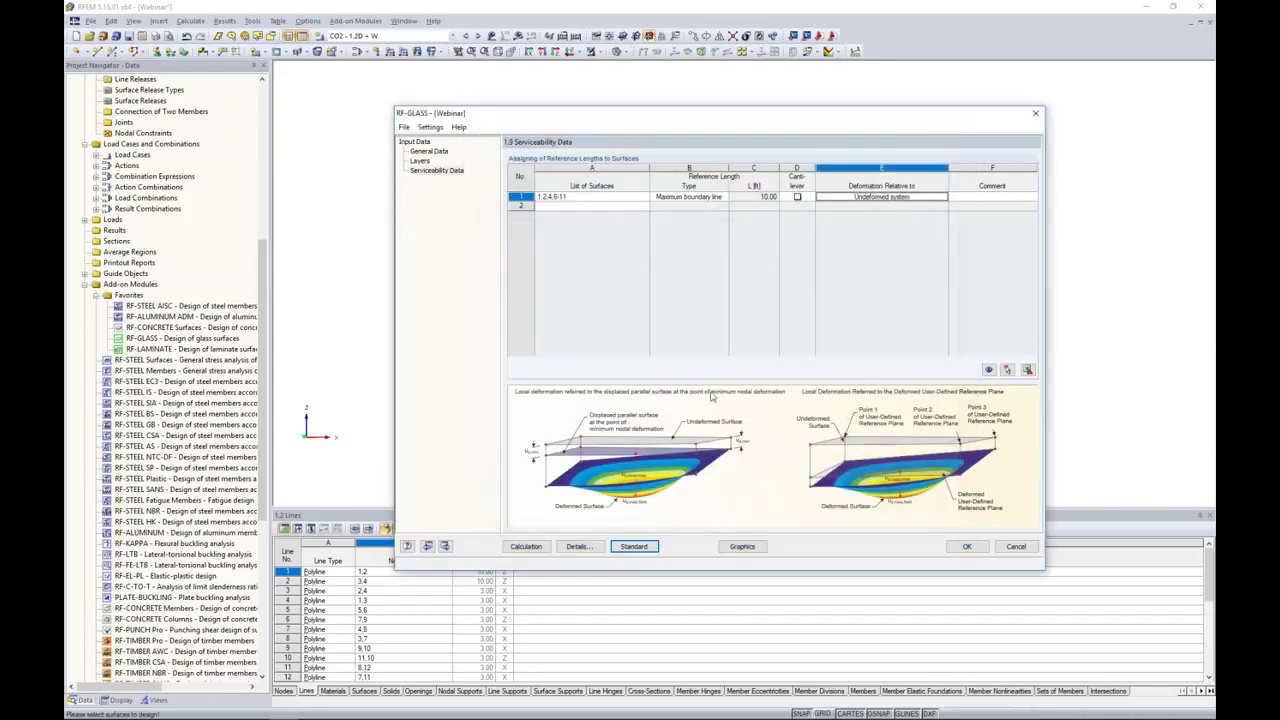
{"action": "left_click", "coordinate": [521, 549]}
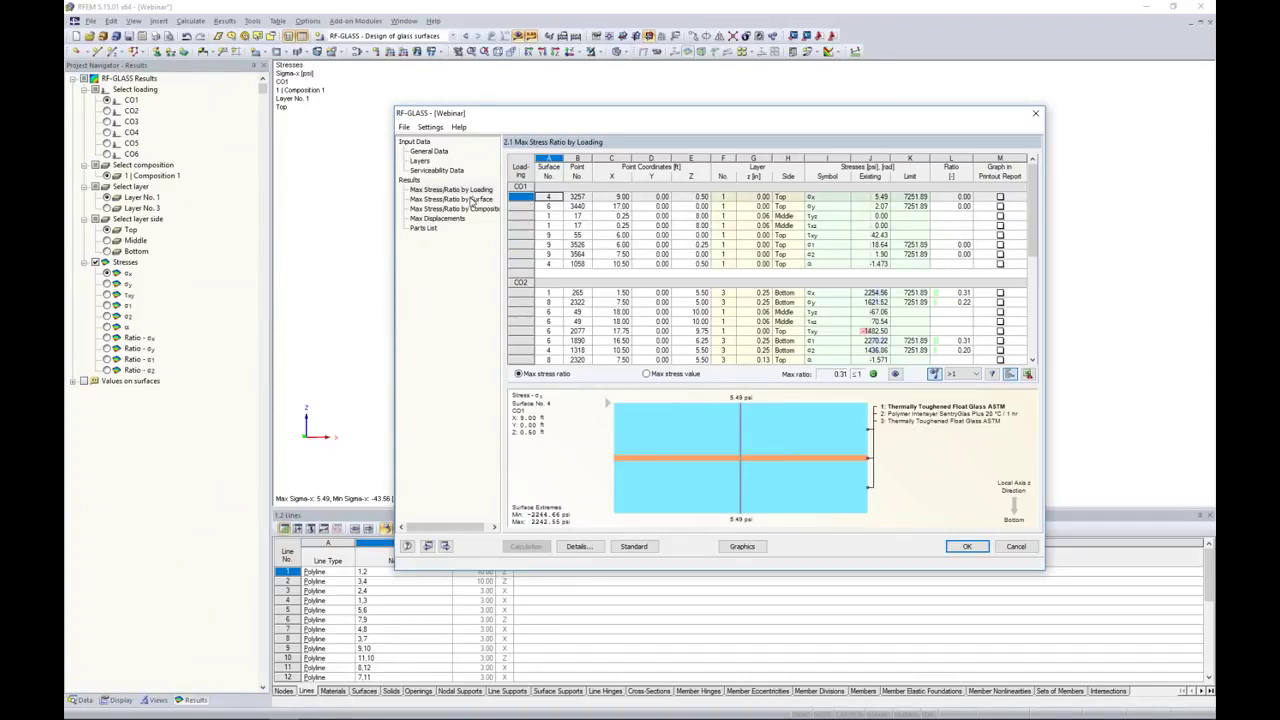
Review the maximum stress ratios by loading and by surface
{"action": "left_click", "coordinate": [428, 193]}
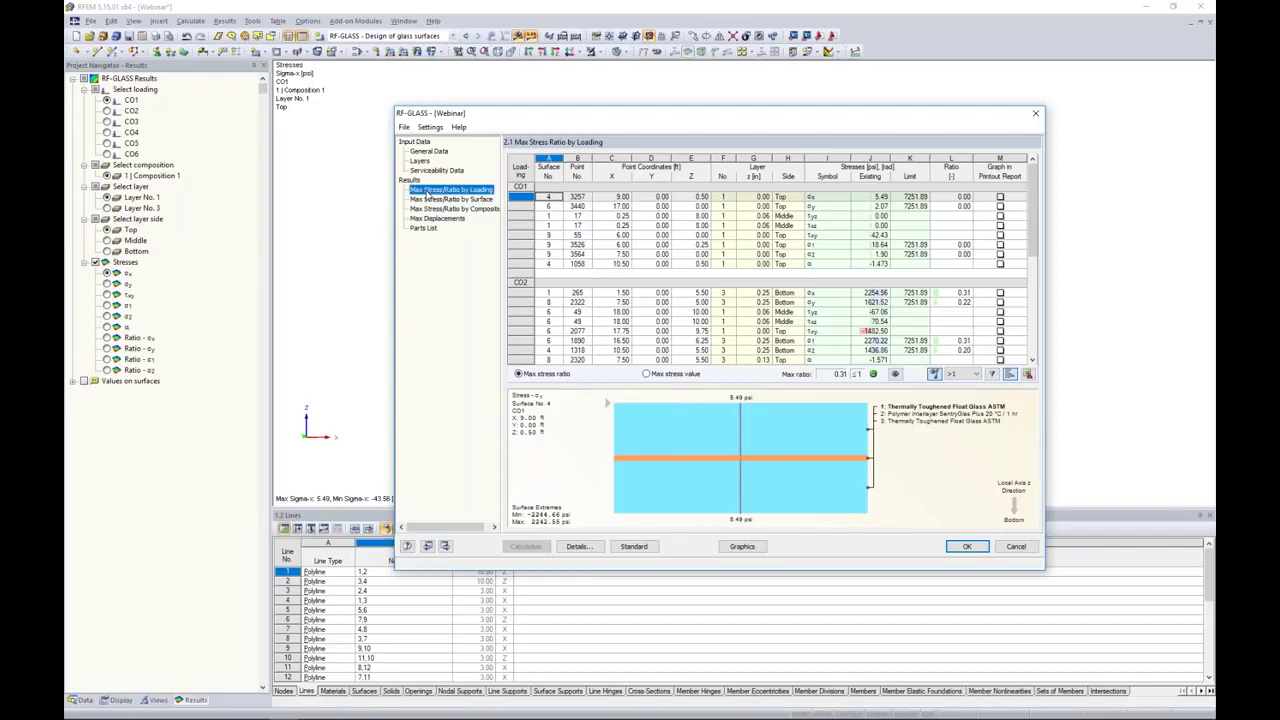
{"action": "left_click", "coordinate": [436, 199]}
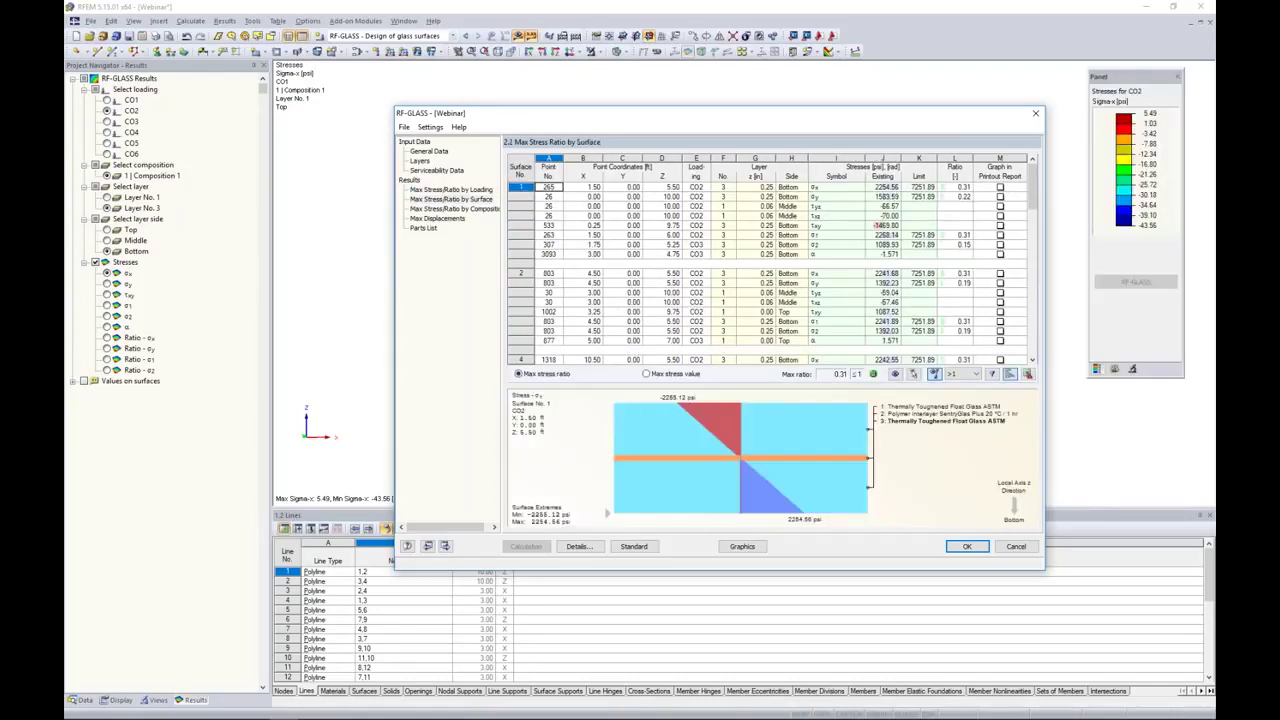
{"action": "left_click_drag", "start_coordinate": [1038, 197], "coordinate": [1034, 240]}
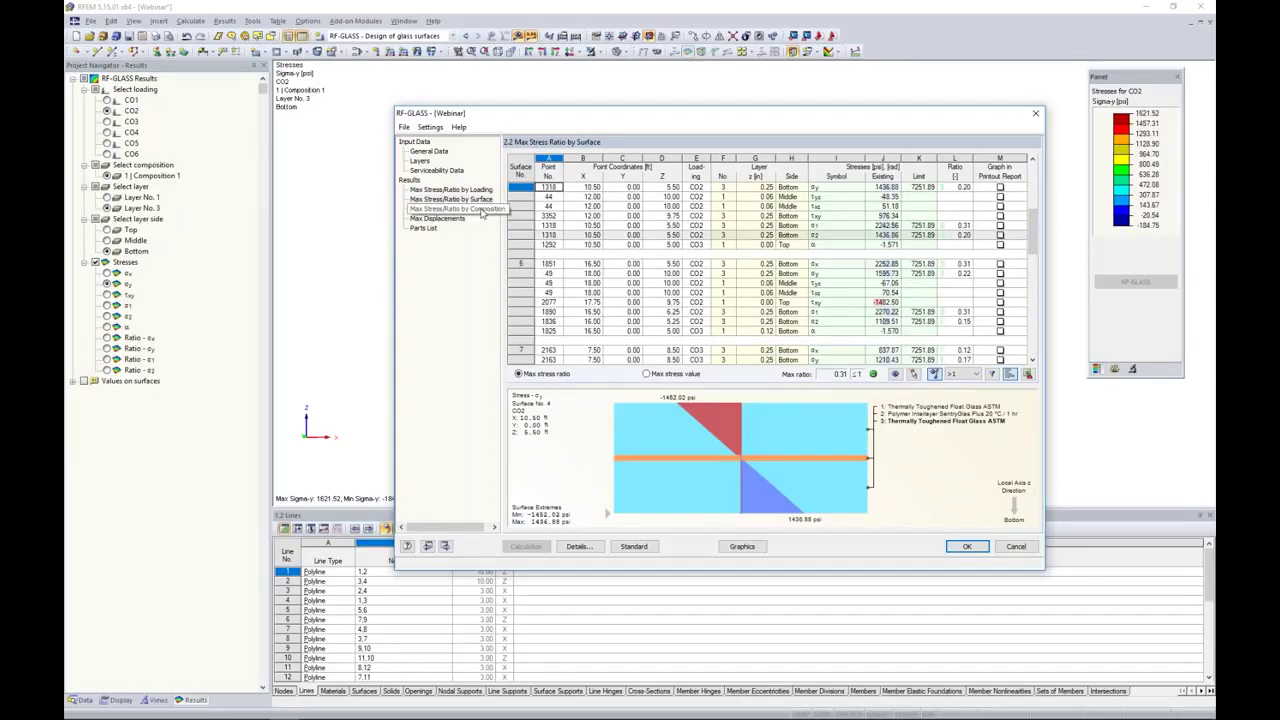
Inspect surface 6 under CO2 in the model by displaying its τyz, σ2 and σx stress contours from the surface results
{"action": "left_click_drag", "start_coordinate": [584, 120], "coordinate": [515, 336]}
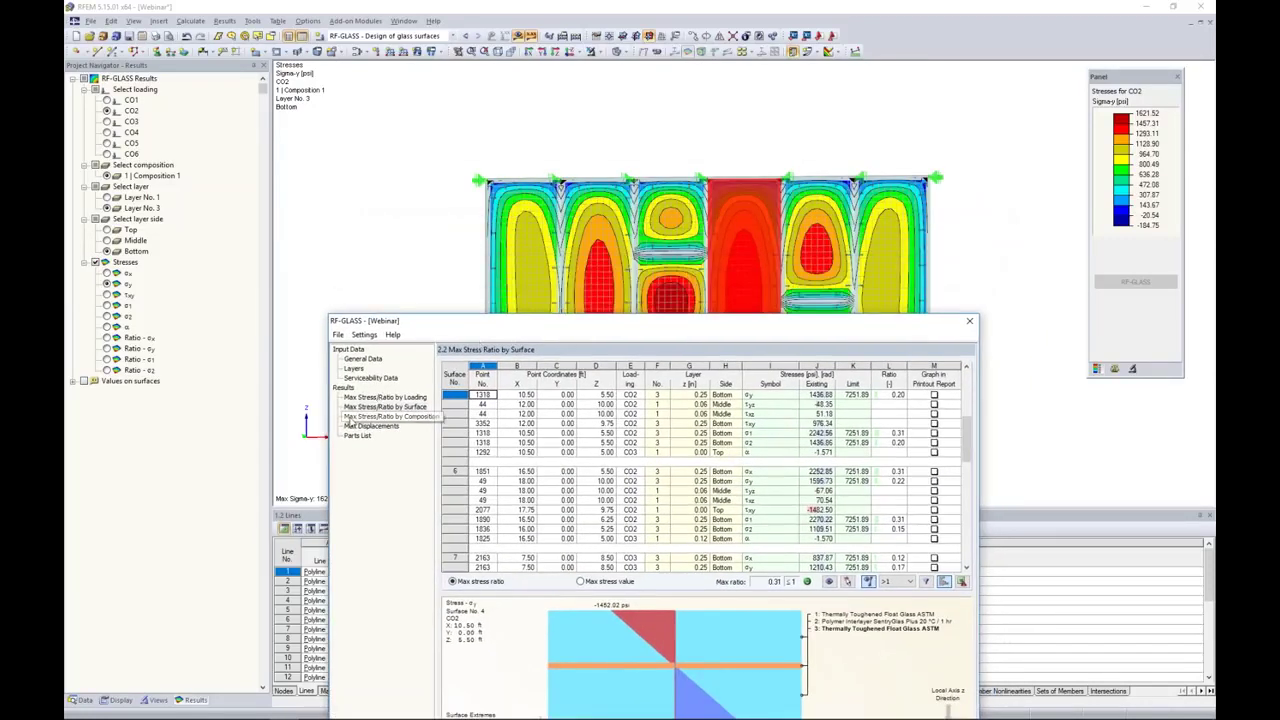
{"action": "left_click", "coordinate": [529, 433]}
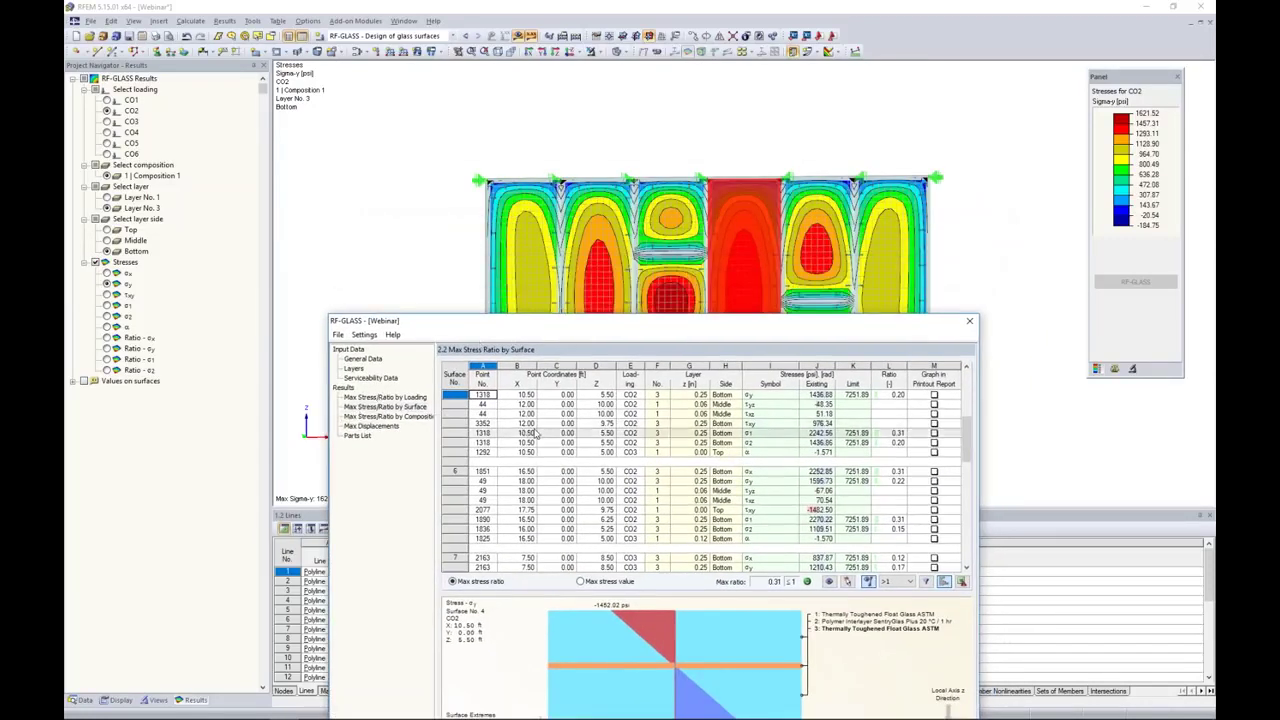
{"action": "left_click_drag", "start_coordinate": [578, 326], "coordinate": [582, 392]}
{"action": "left_click", "coordinate": [610, 556]}
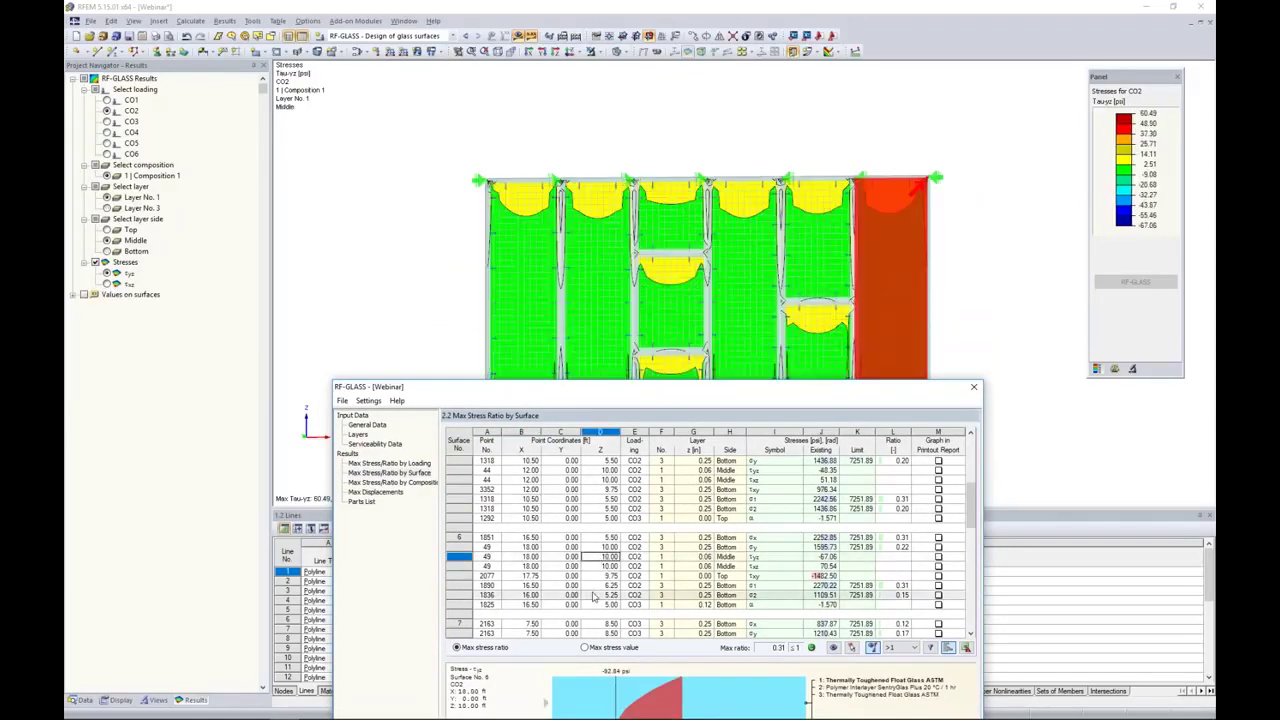
{"action": "left_click", "coordinate": [593, 597]}
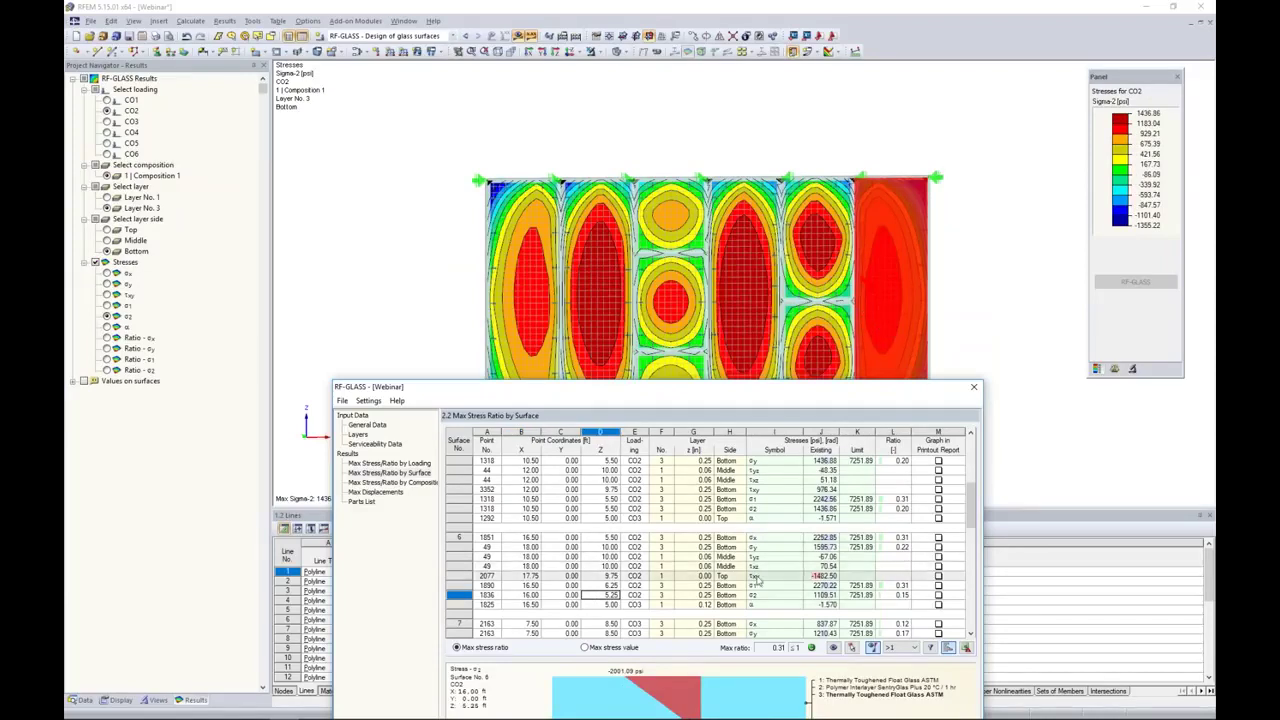
{"action": "left_click", "coordinate": [771, 538]}
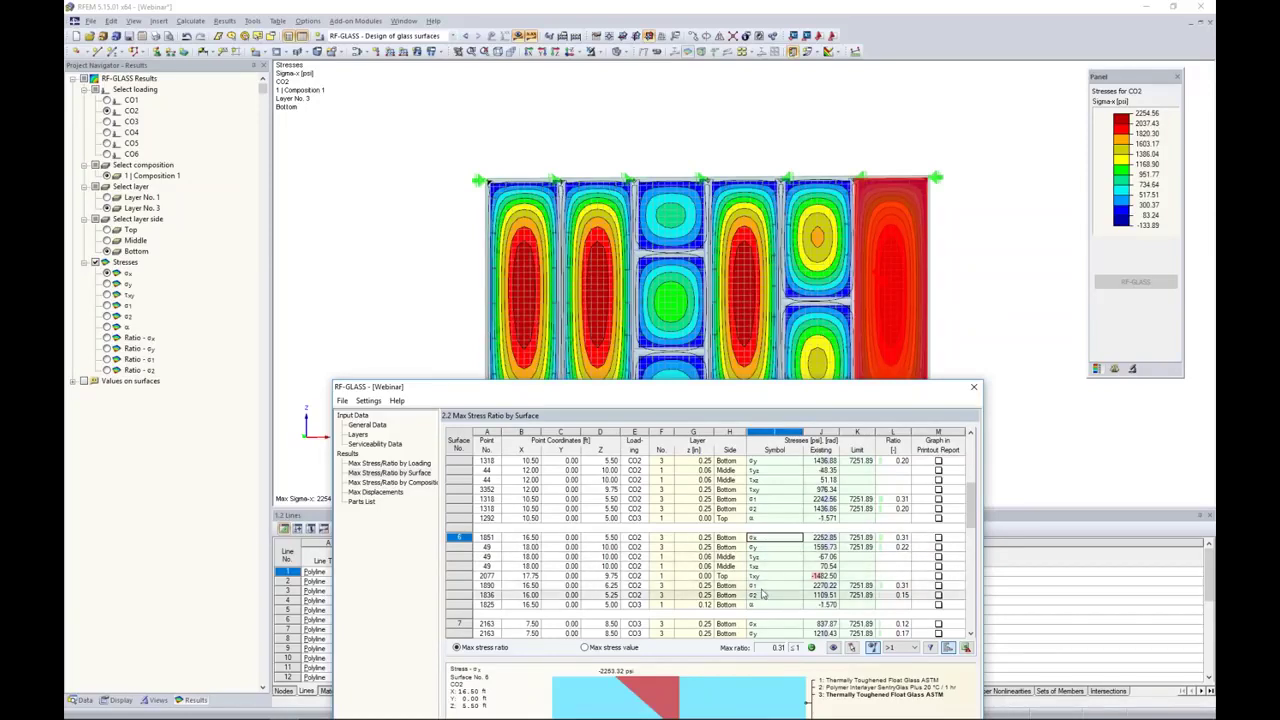
{"action": "left_click_drag", "start_coordinate": [760, 384], "coordinate": [757, 182]}
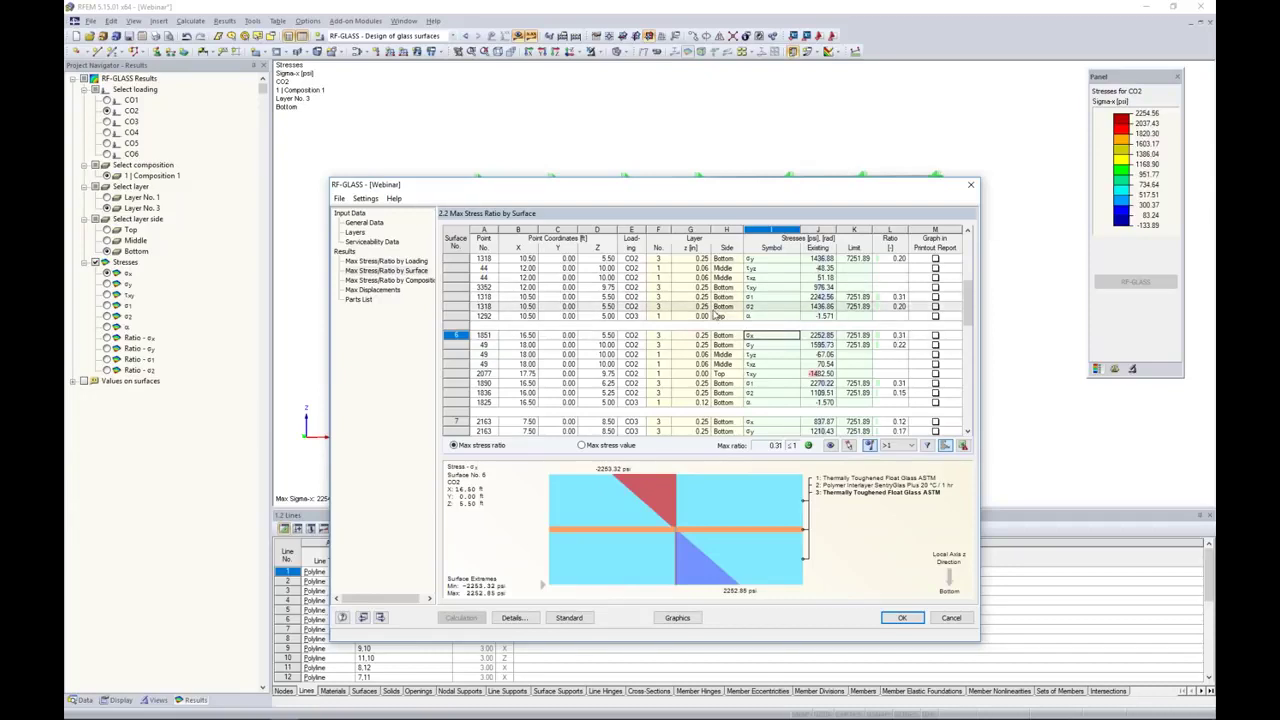
{"action": "scroll", "coordinate": [898, 311], "scroll_direction": "down", "scroll_amount": 2}
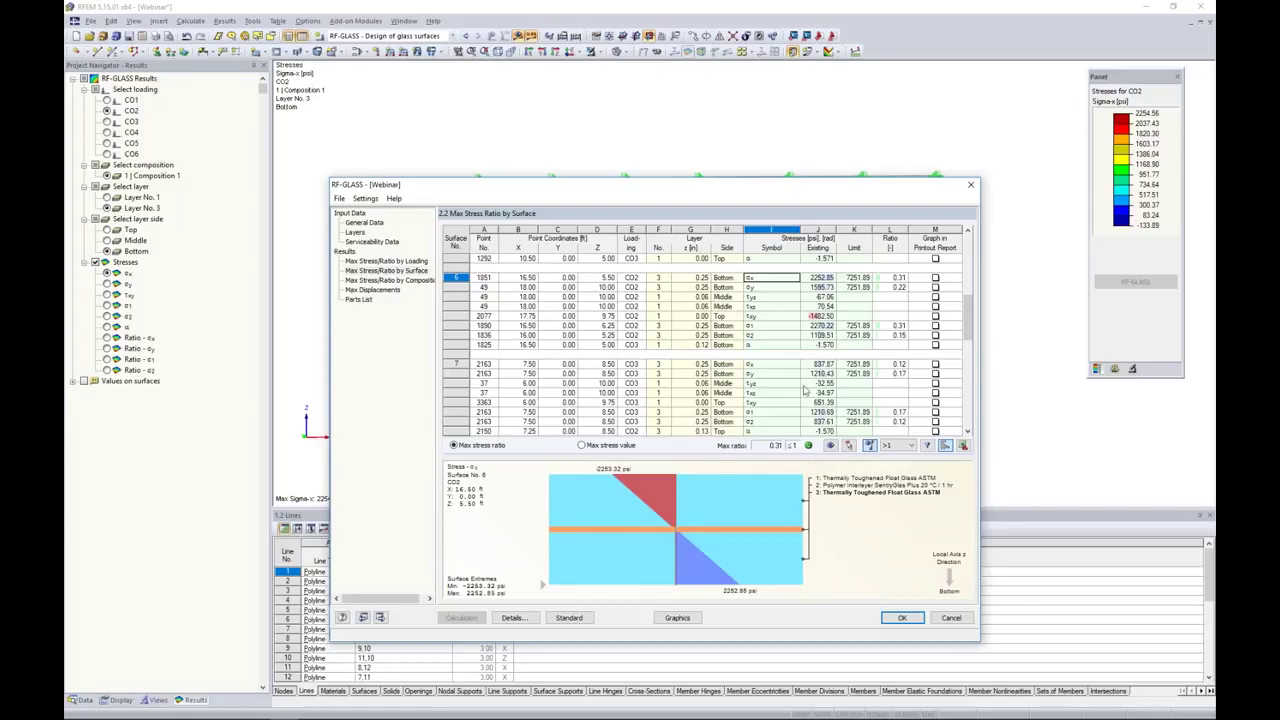
Review the maximum displacements of the surfaces and the parts list of the glass layers
{"action": "left_click", "coordinate": [375, 290]}
{"action": "left_click_drag", "start_coordinate": [709, 188], "coordinate": [732, 109]}
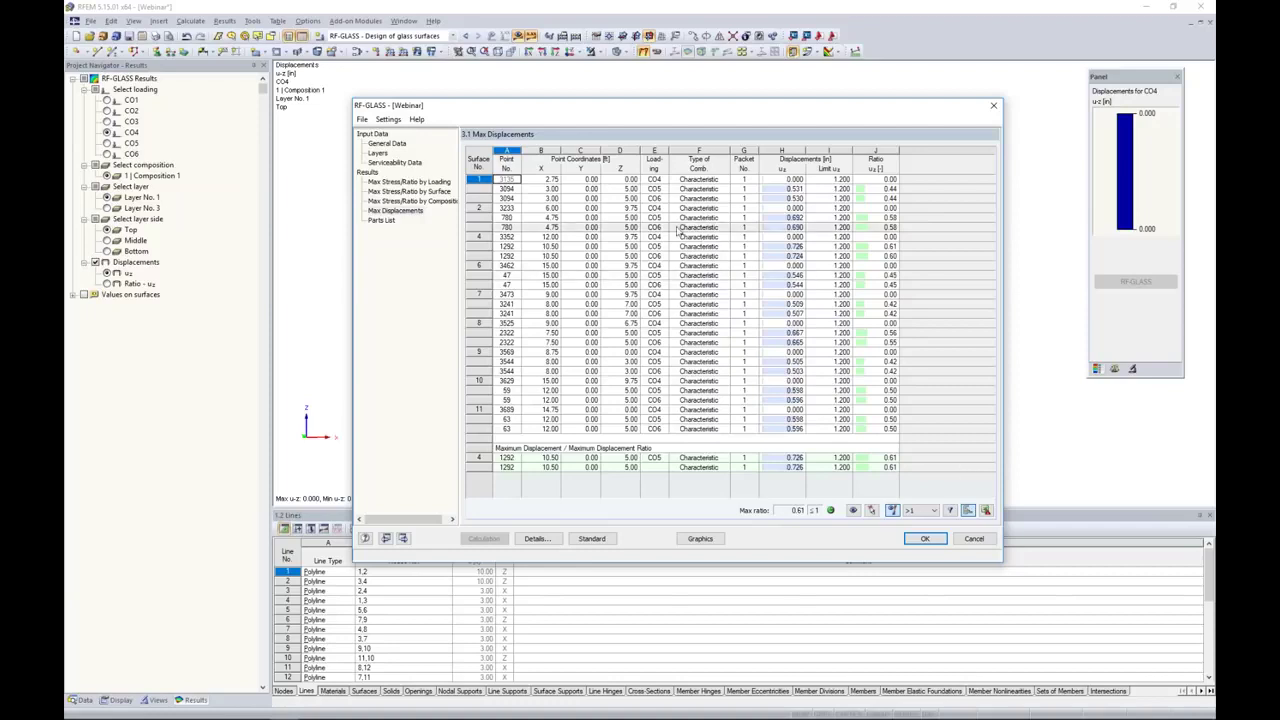
{"action": "left_click", "coordinate": [381, 220]}
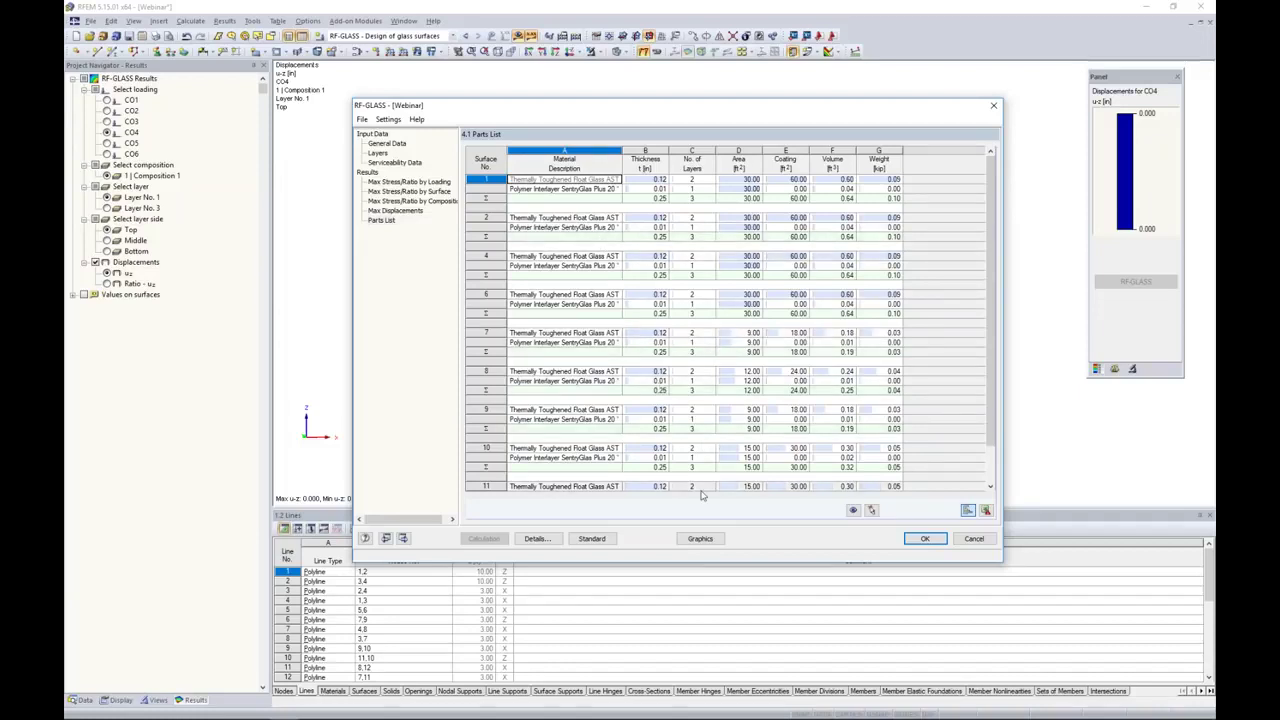
Display the glass results on the model, showing the σx stresses for CO1 on the bottom side of layer 3
{"action": "left_click", "coordinate": [700, 539]}
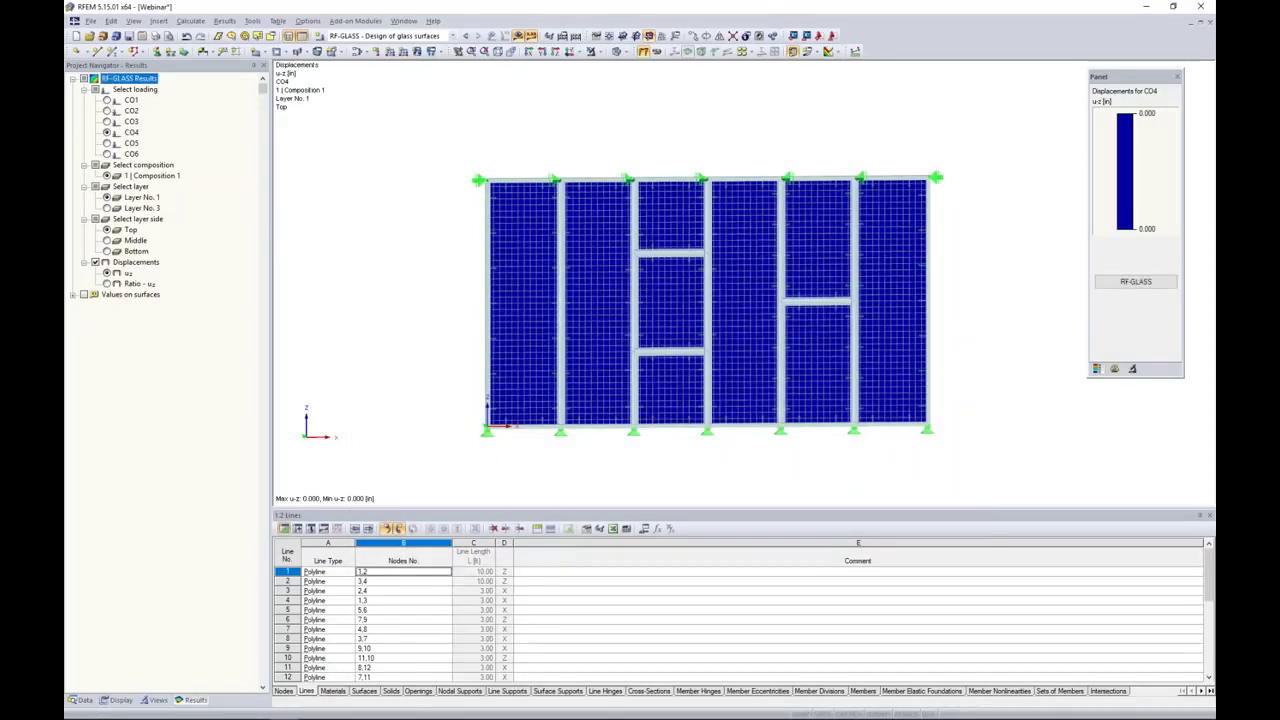
{"action": "middle_click_drag", "start_coordinate": [474, 305], "coordinate": [409, 283], "text": "ctrl"}
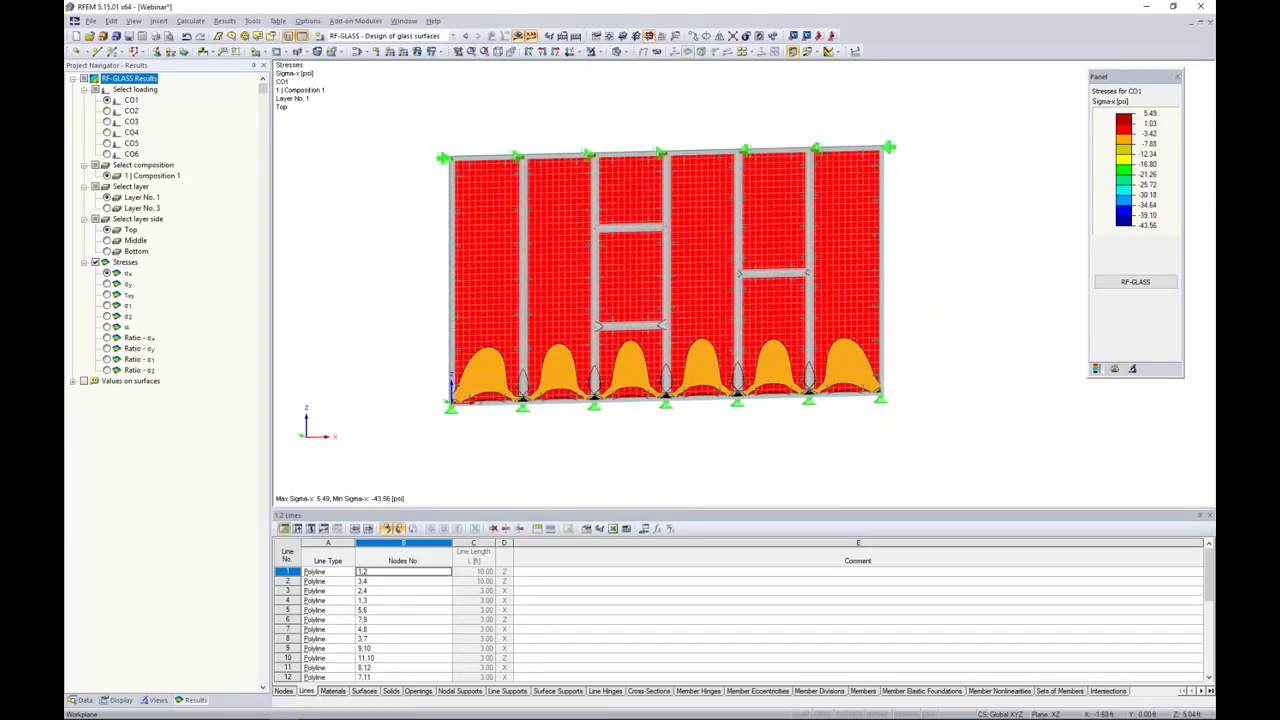
{"action": "left_click", "coordinate": [375, 36]}
{"action": "left_click", "coordinate": [362, 124]}
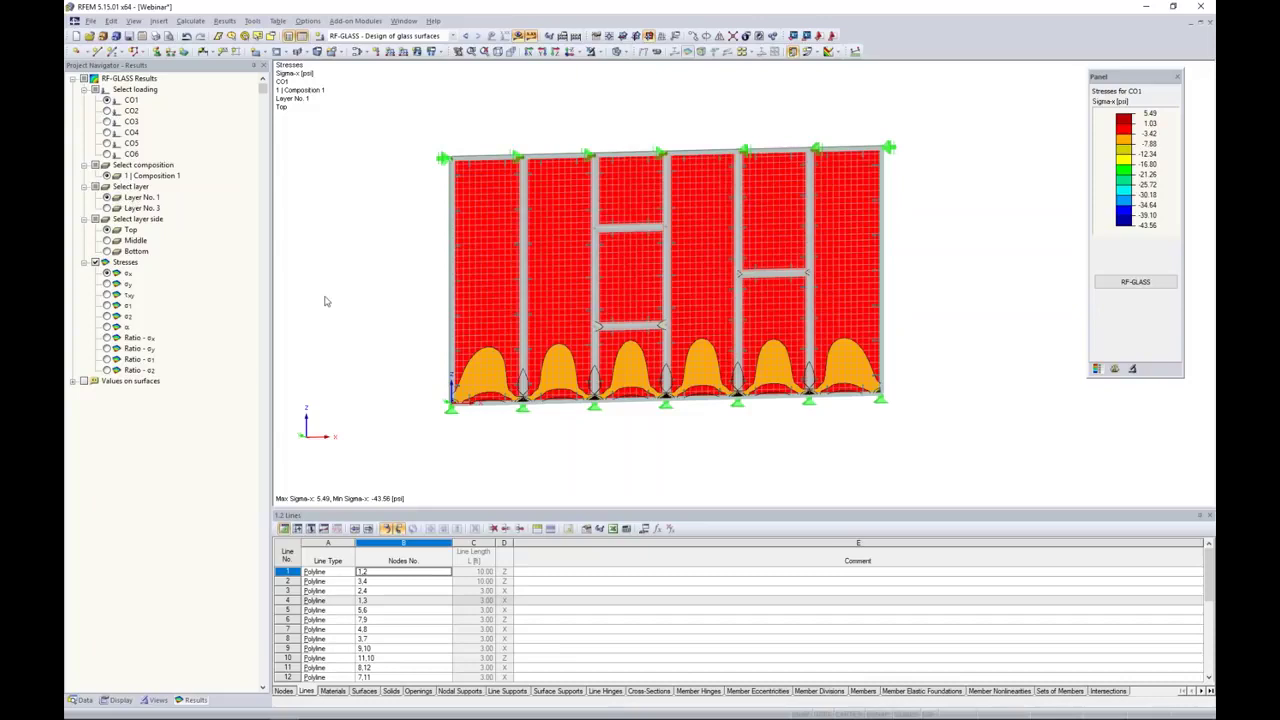
{"action": "left_click", "coordinate": [107, 208]}
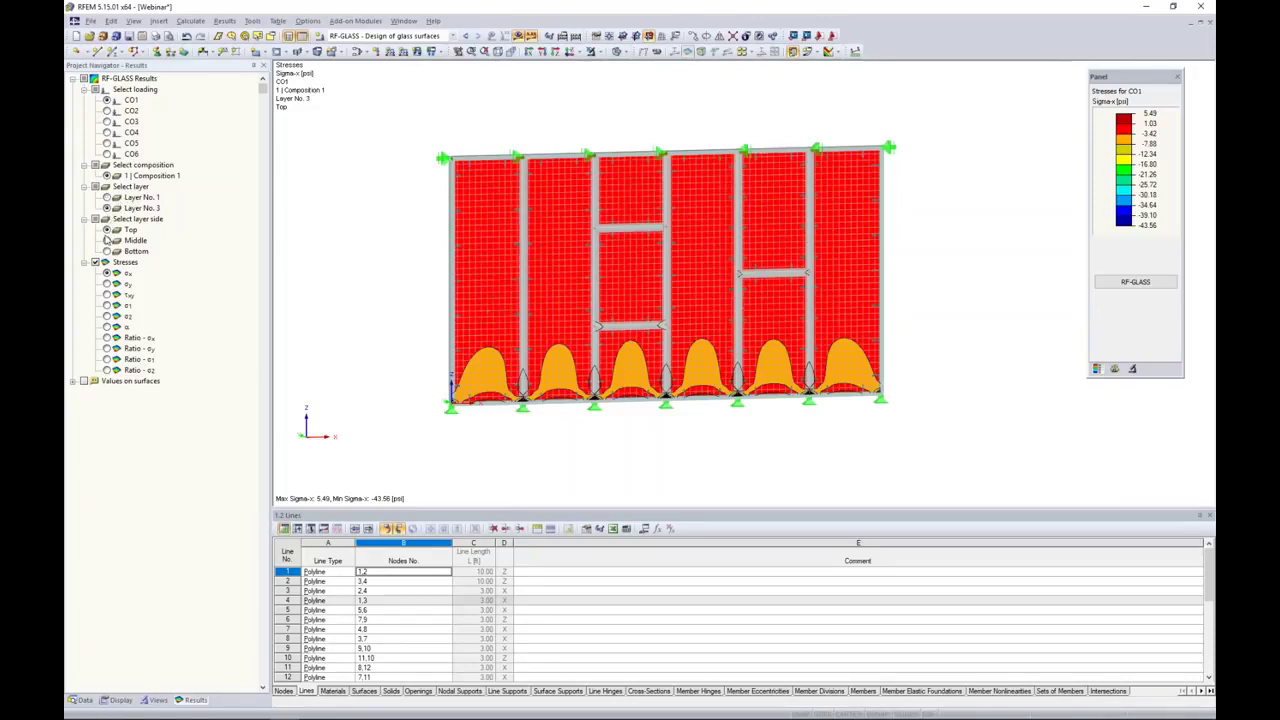
{"action": "left_click", "coordinate": [107, 251]}
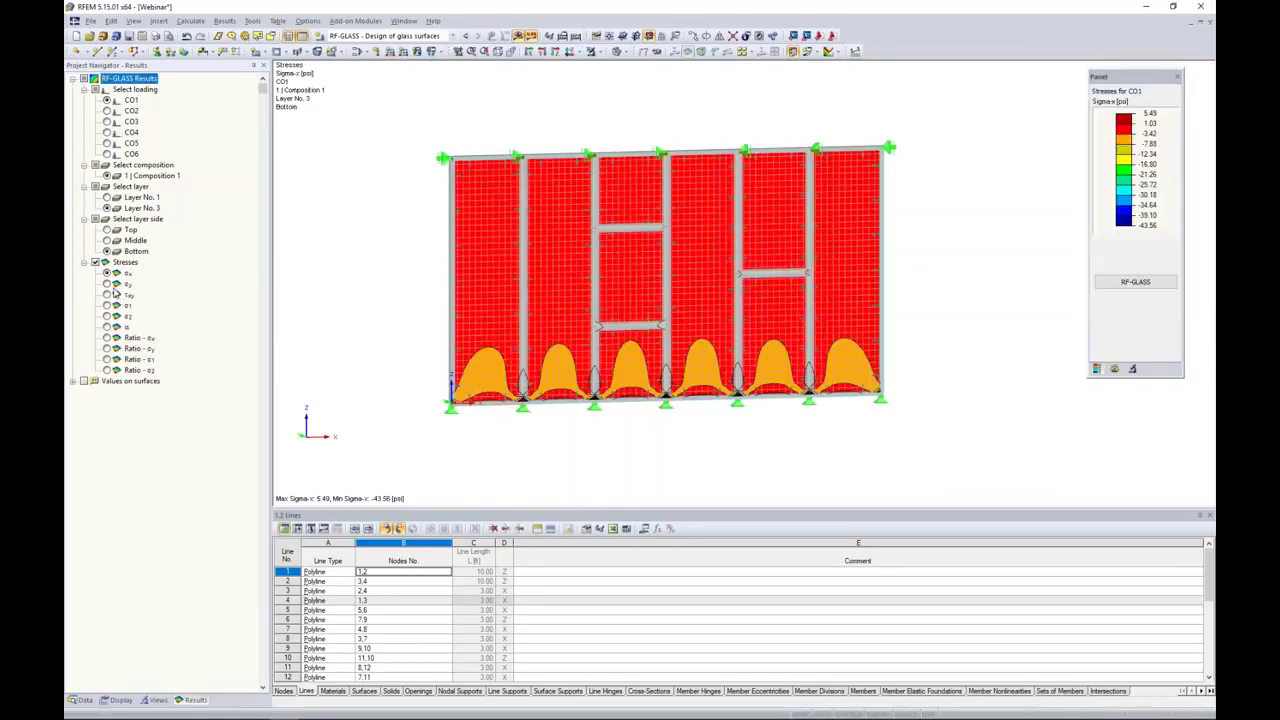
Review the σy and τxy stresses and the σx and σy stress ratios on the facade, returning to the σx stresses
{"action": "left_click", "coordinate": [107, 284]}
{"action": "left_click", "coordinate": [107, 295]}
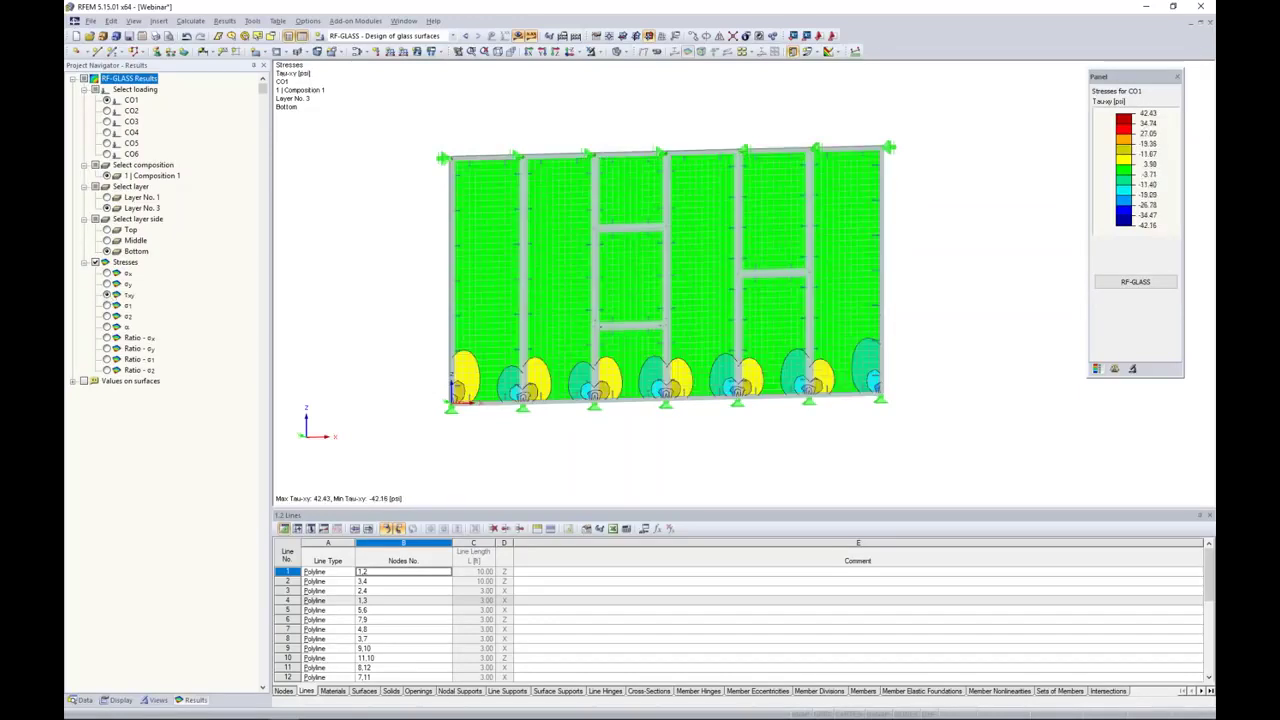
{"action": "left_click", "coordinate": [107, 338]}
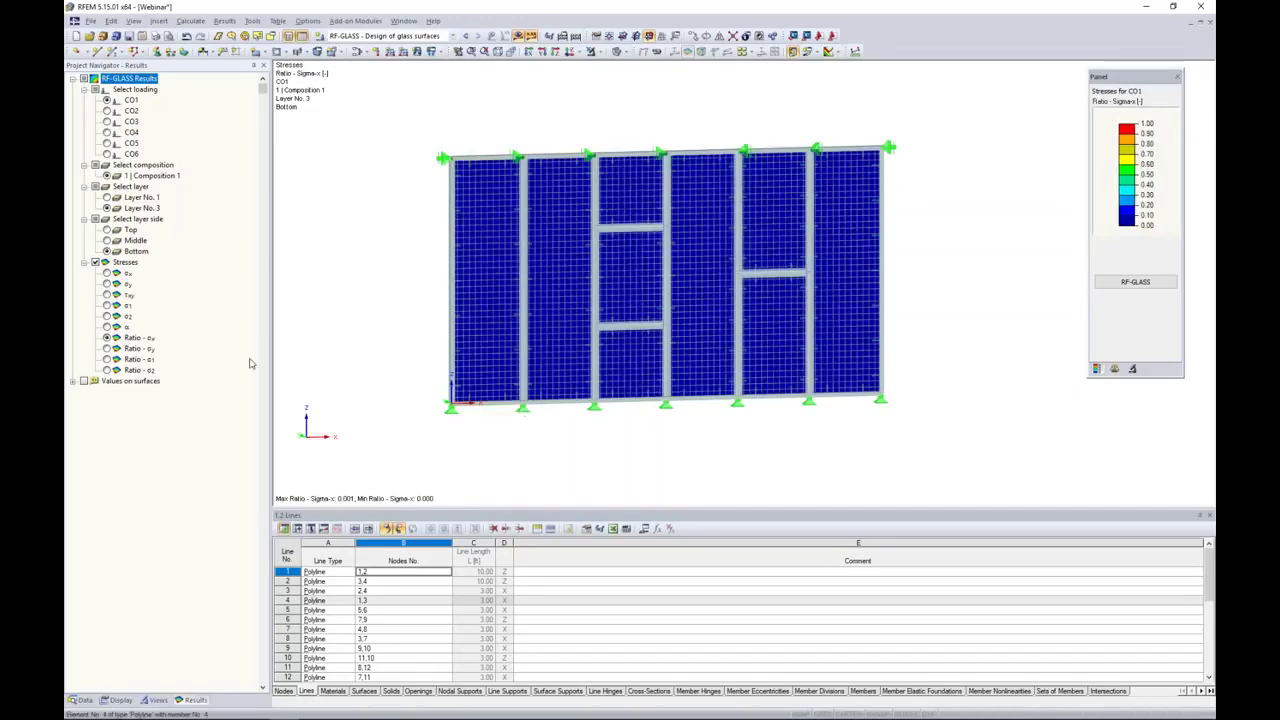
{"action": "left_click", "coordinate": [107, 348]}
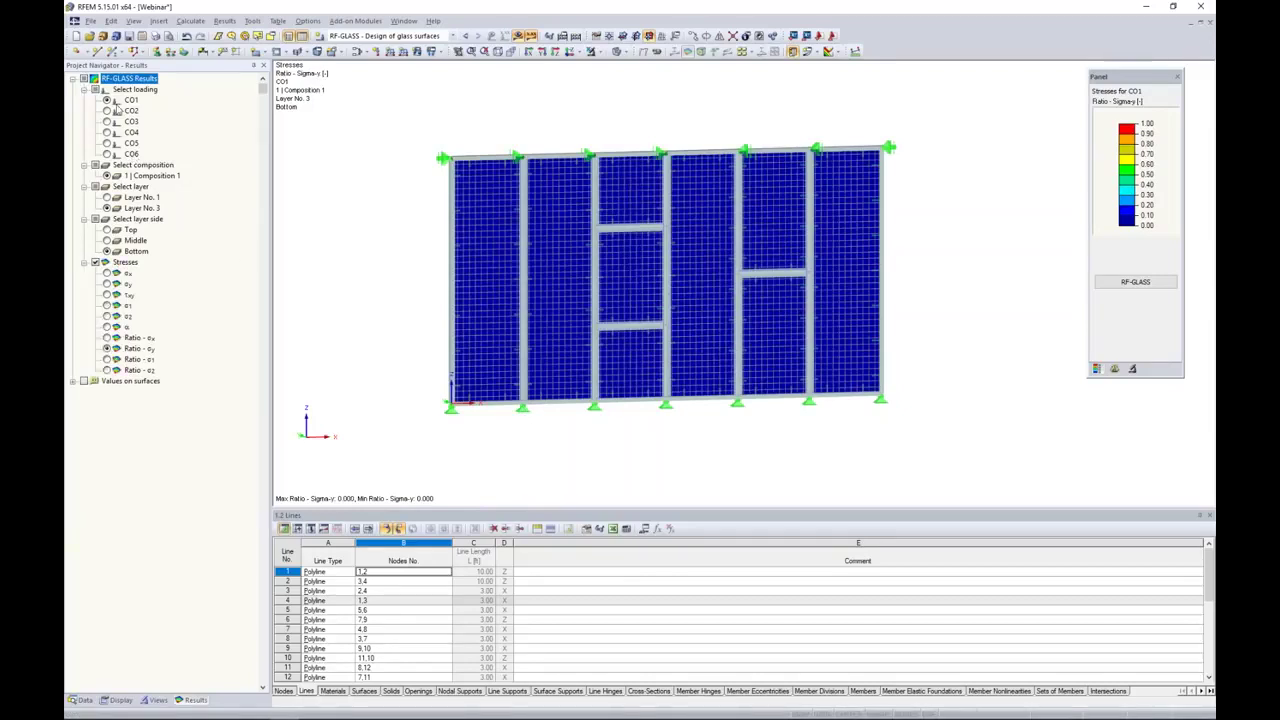
{"action": "left_click", "coordinate": [107, 273]}
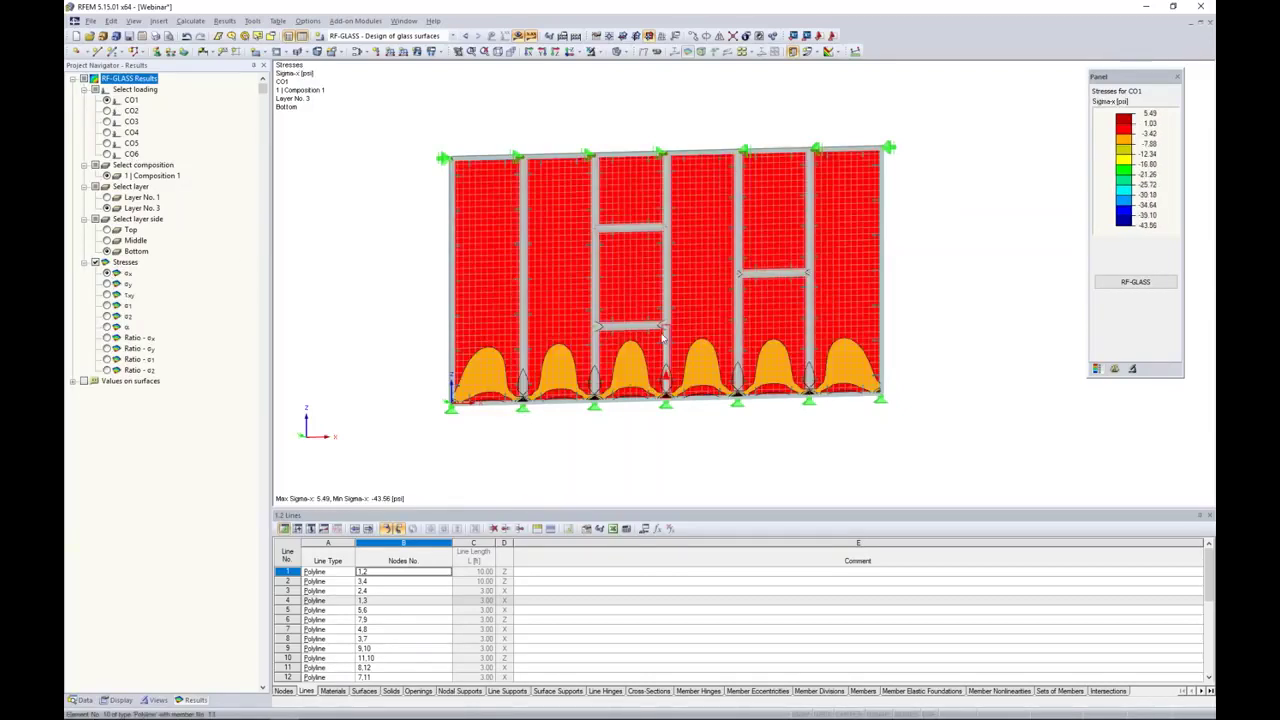
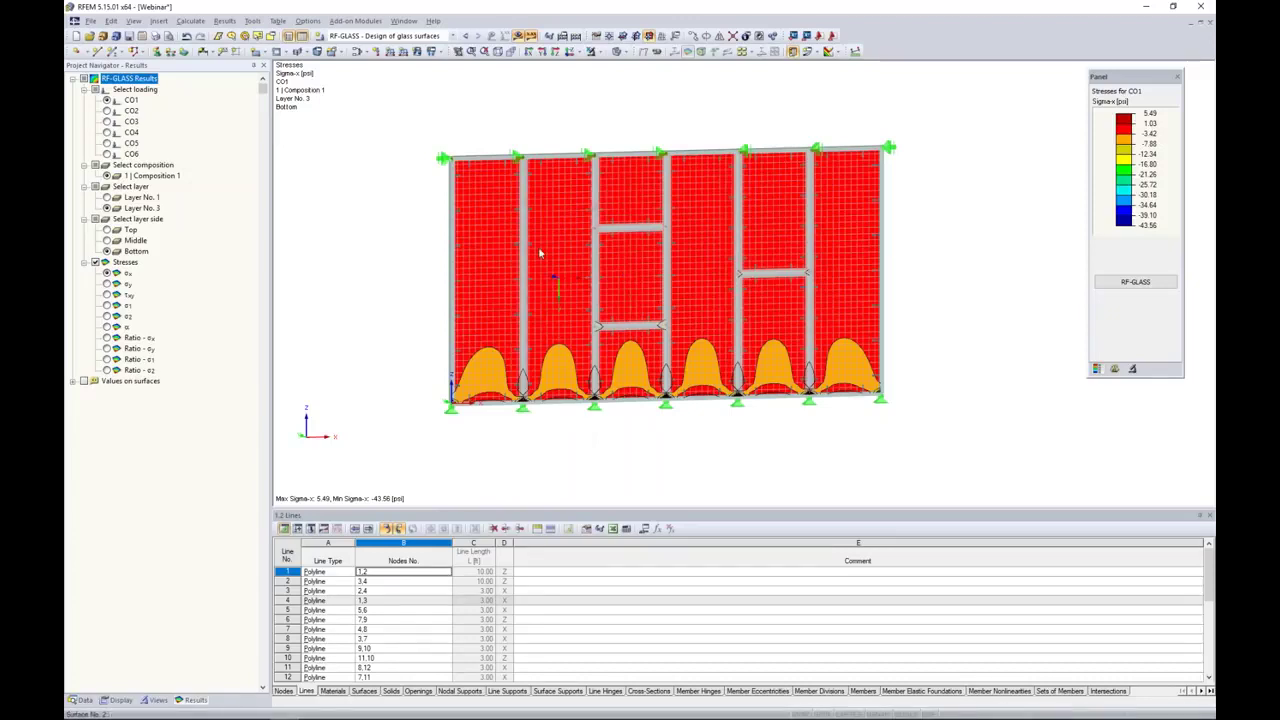
Switch to the Webinar Facade - Local_START model and briefly display the LC2 Wind load on its glass panel
{"action": "left_click", "coordinate": [403, 21]}
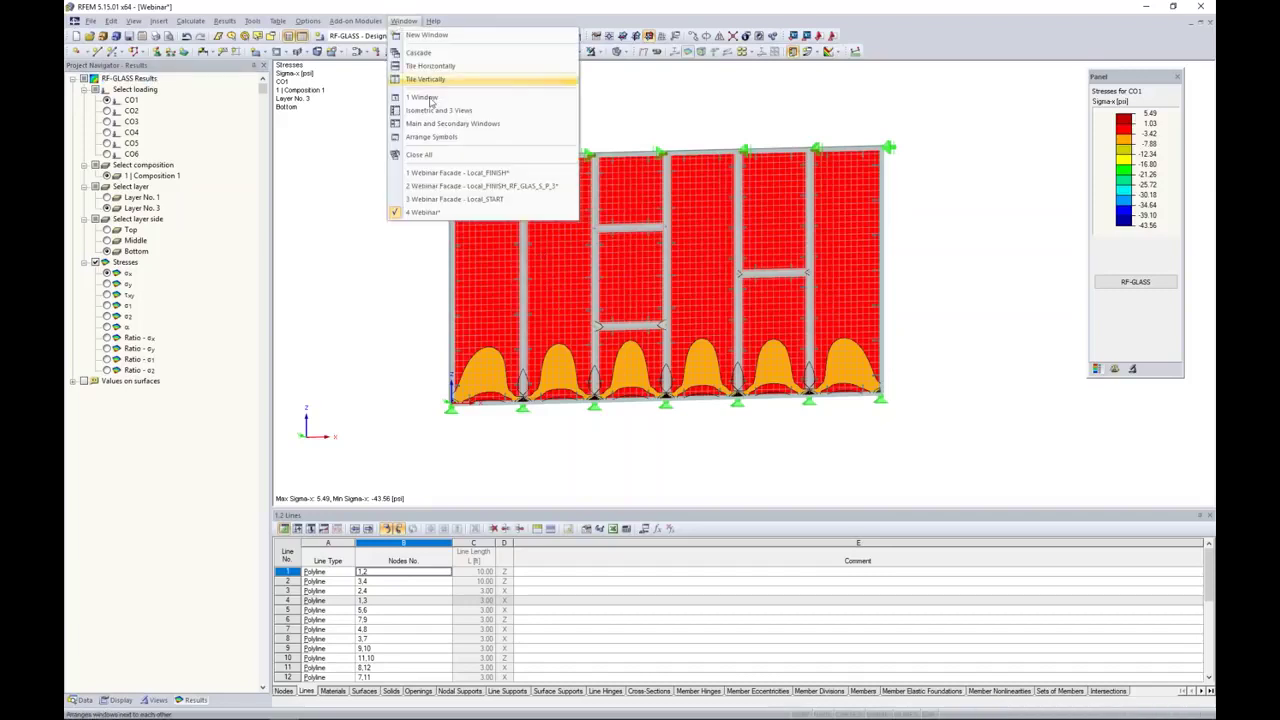
{"action": "left_click", "coordinate": [450, 199]}
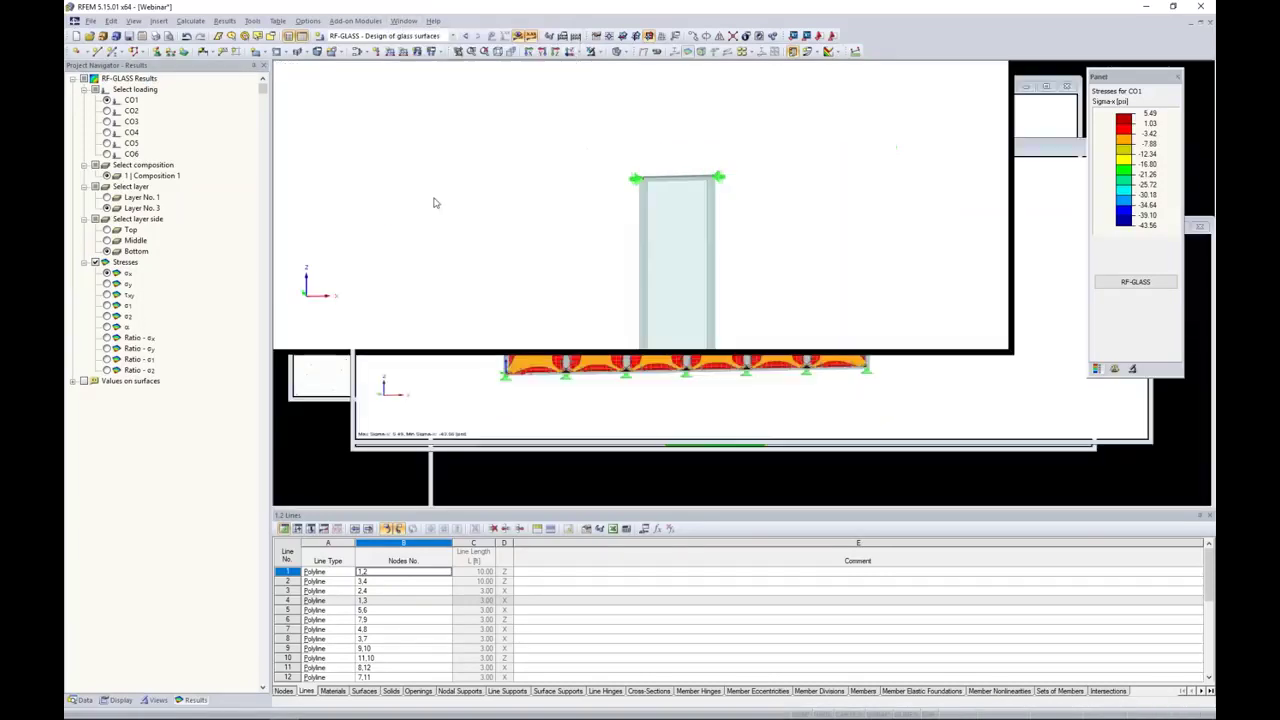
{"action": "scroll", "coordinate": [600, 305], "scroll_direction": "up", "scroll_amount": 3}
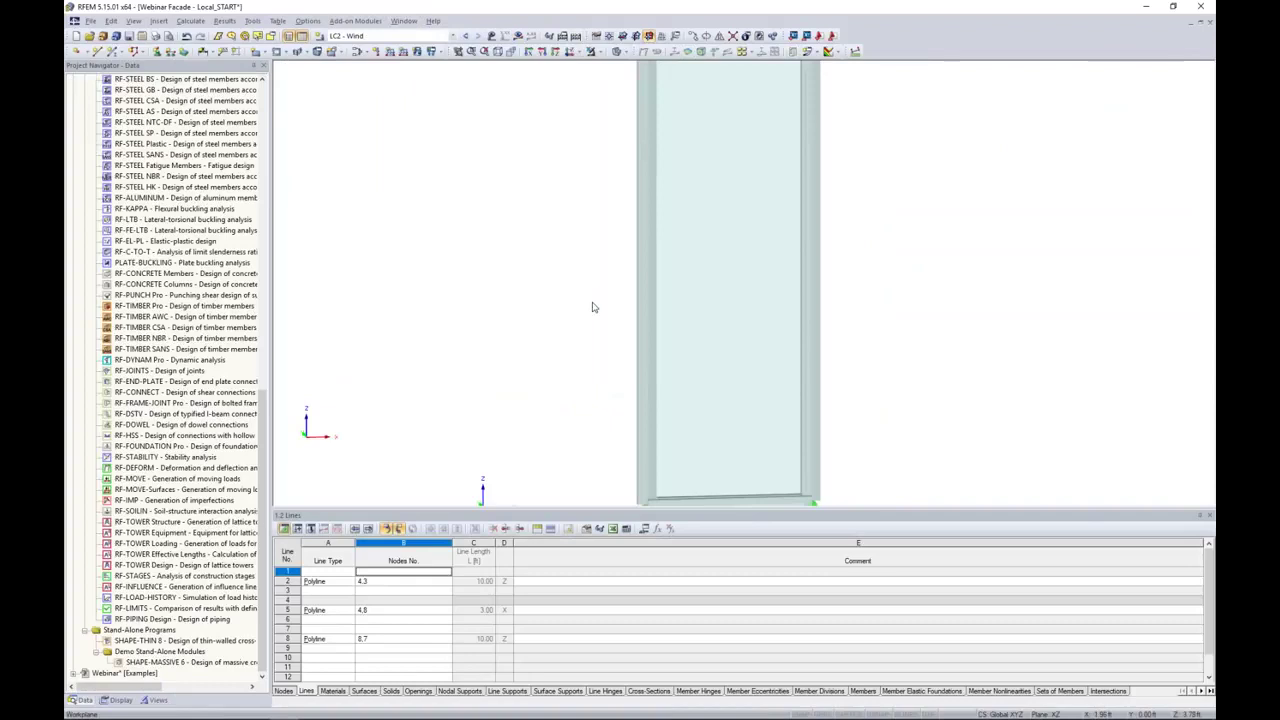
{"action": "scroll", "coordinate": [590, 307], "scroll_direction": "down", "scroll_amount": 4}
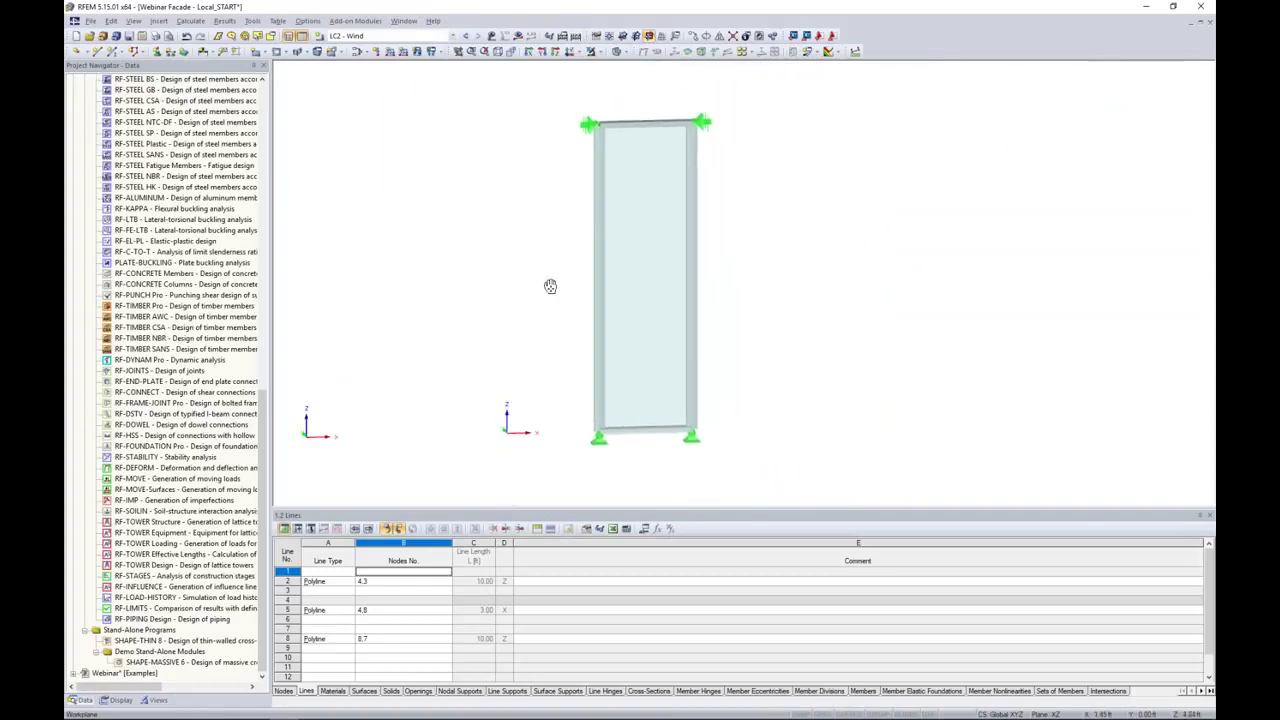
{"action": "middle_click_drag", "start_coordinate": [500, 209], "coordinate": [460, 131], "text": "ctrl"}
{"action": "left_click", "coordinate": [491, 35]}
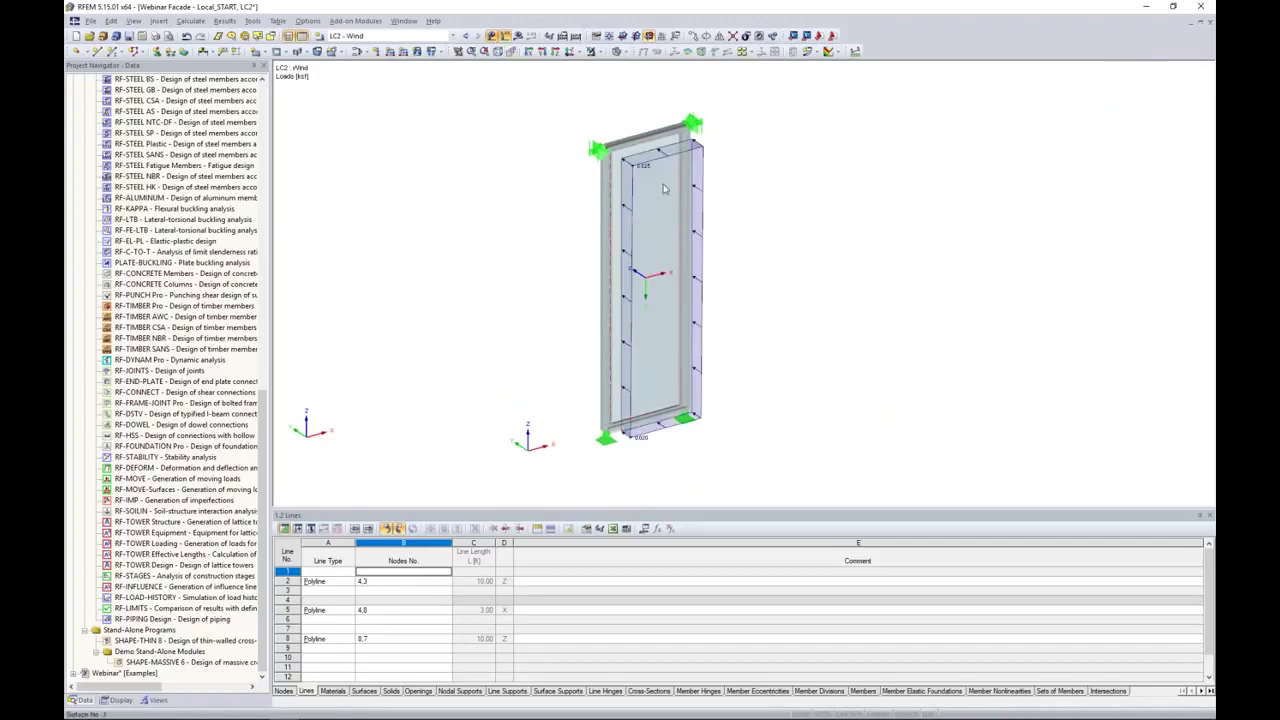
{"action": "left_click", "coordinate": [491, 35]}
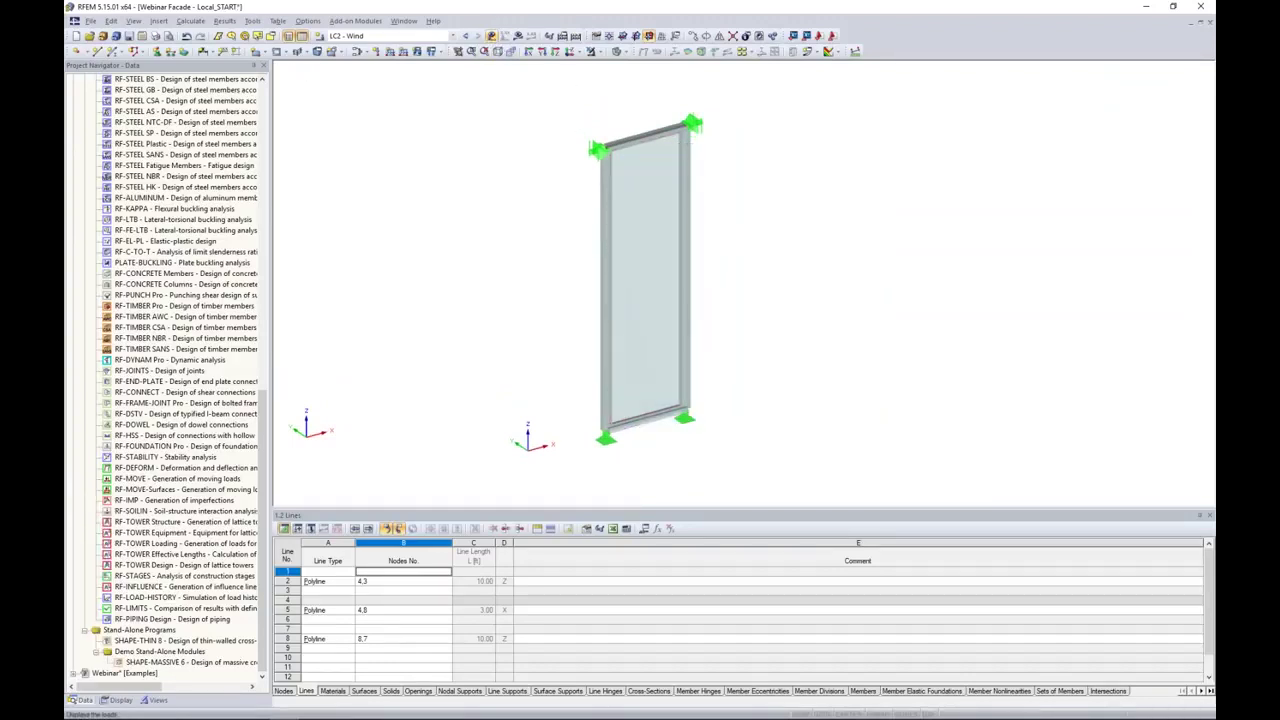
{"action": "middle_click_drag", "start_coordinate": [690, 250], "coordinate": [722, 290], "text": "ctrl"}
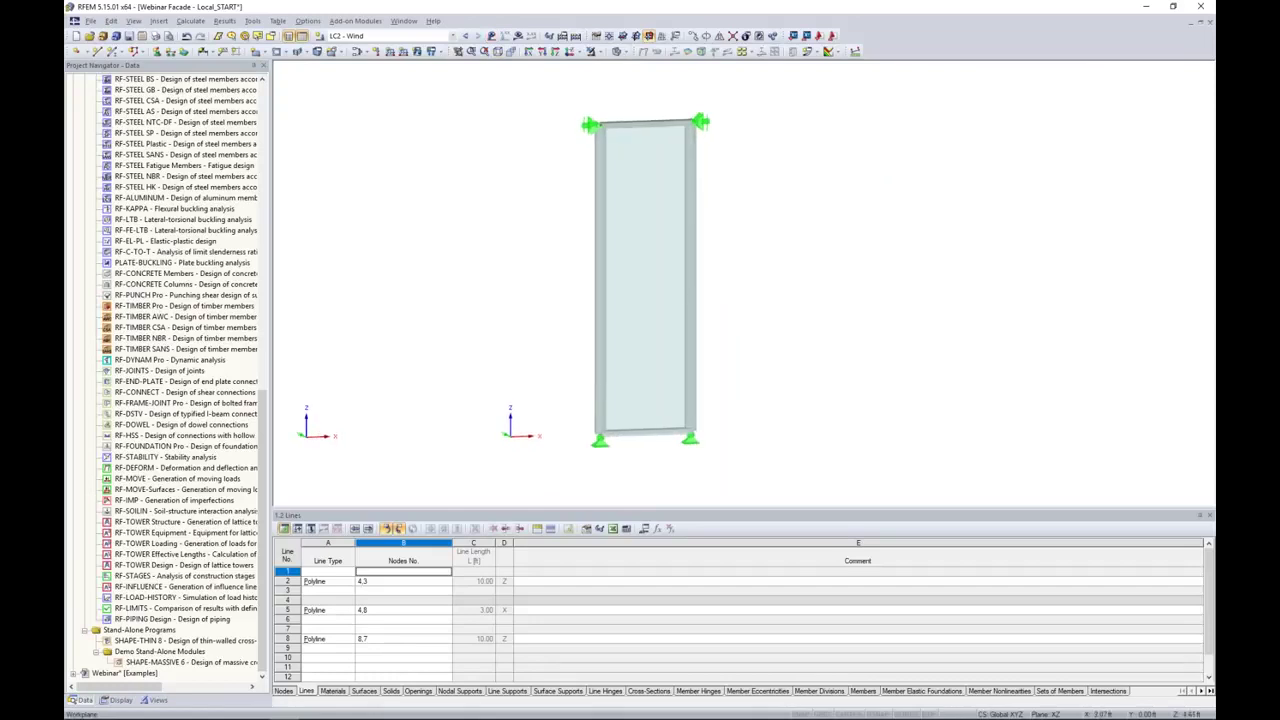
Open RF-GLASS for this model and choose surface 3 and load combination CO1 for the ultimate limit state design
{"action": "scroll", "coordinate": [180, 368], "scroll_direction": "up", "scroll_amount": 11}
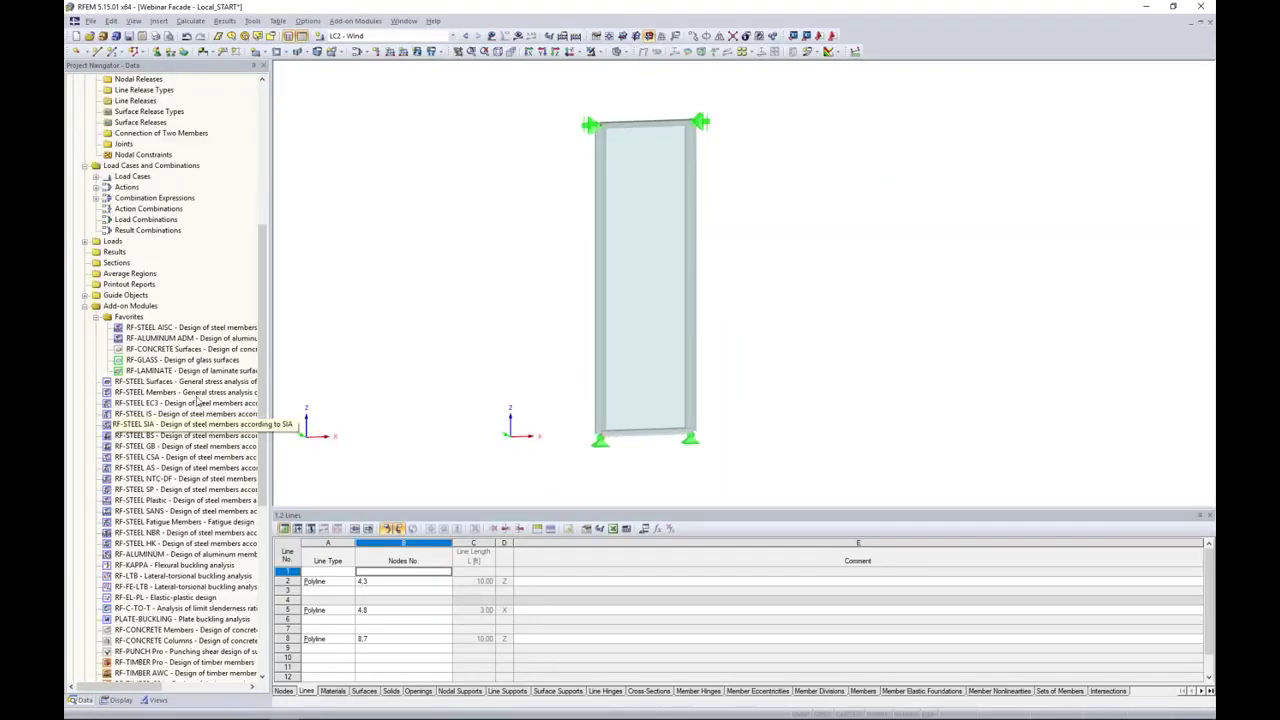
{"action": "double_click", "coordinate": [182, 360]}
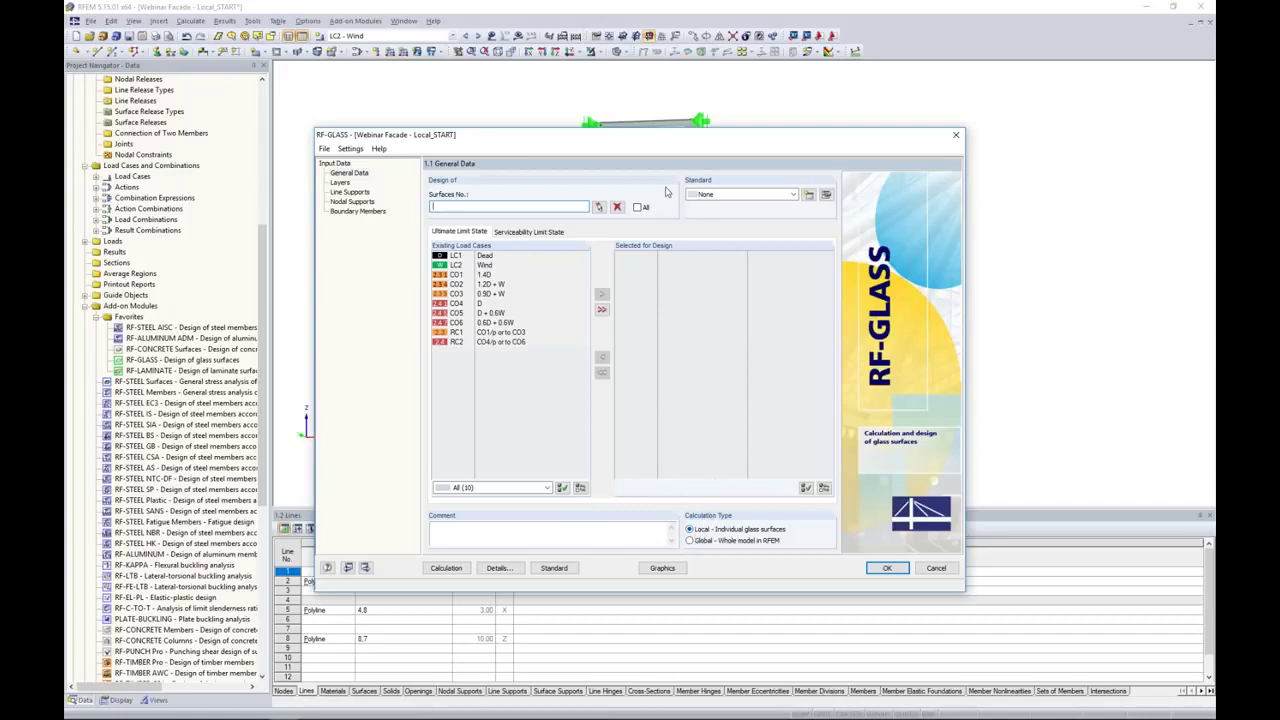
{"action": "left_click", "coordinate": [599, 206]}
{"action": "left_click", "coordinate": [637, 211]}
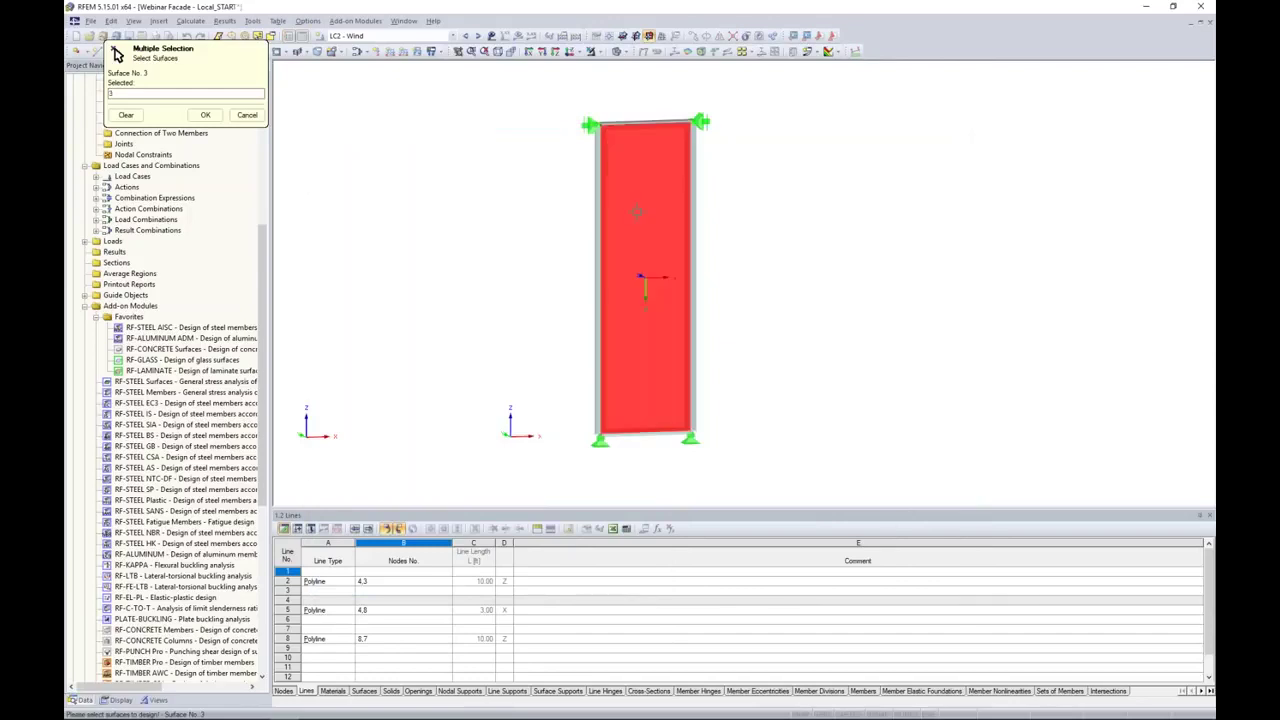
{"action": "left_click", "coordinate": [205, 115]}
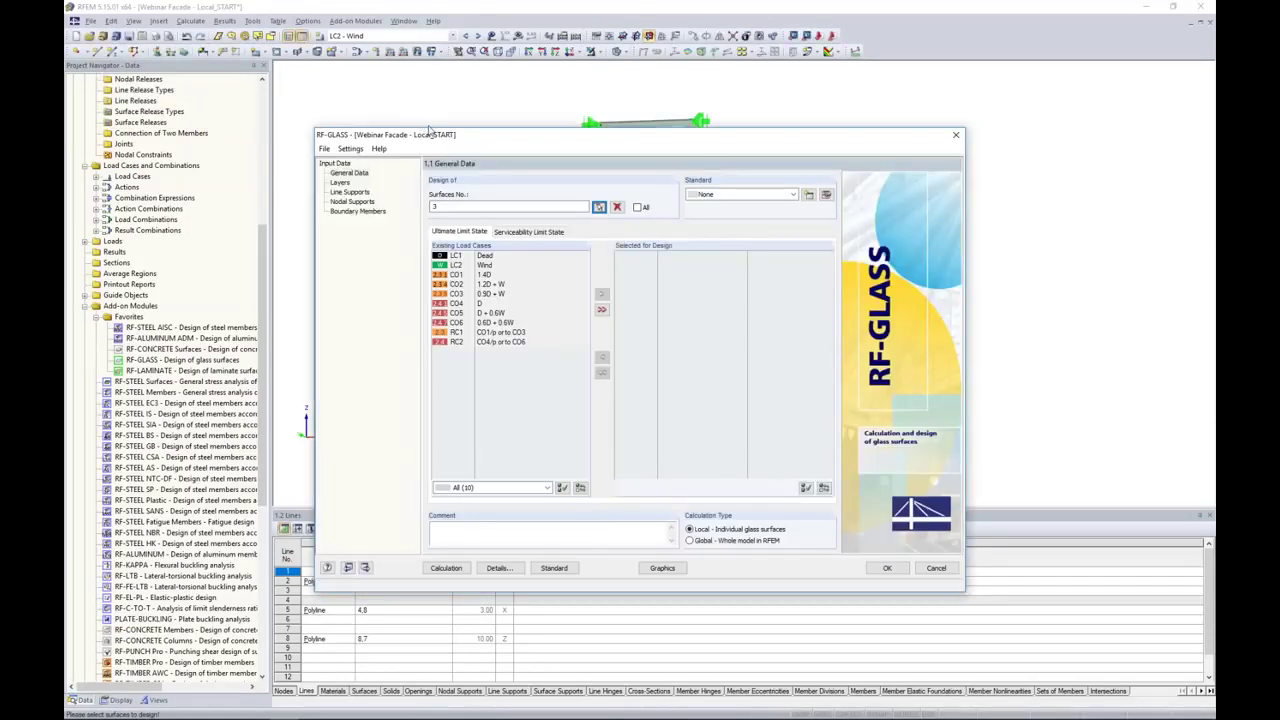
{"action": "double_click", "coordinate": [466, 273]}
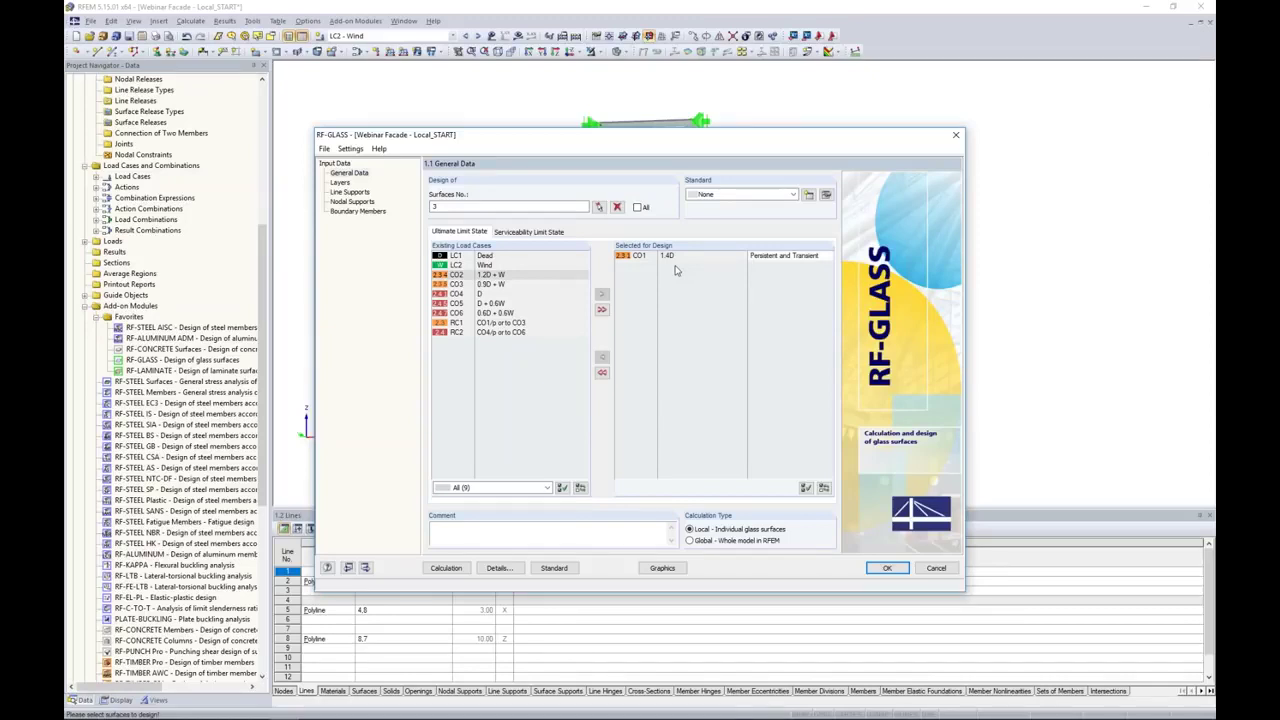
Assign surface 3 to Composition 1 in the layer settings
{"action": "left_click", "coordinate": [340, 183]}
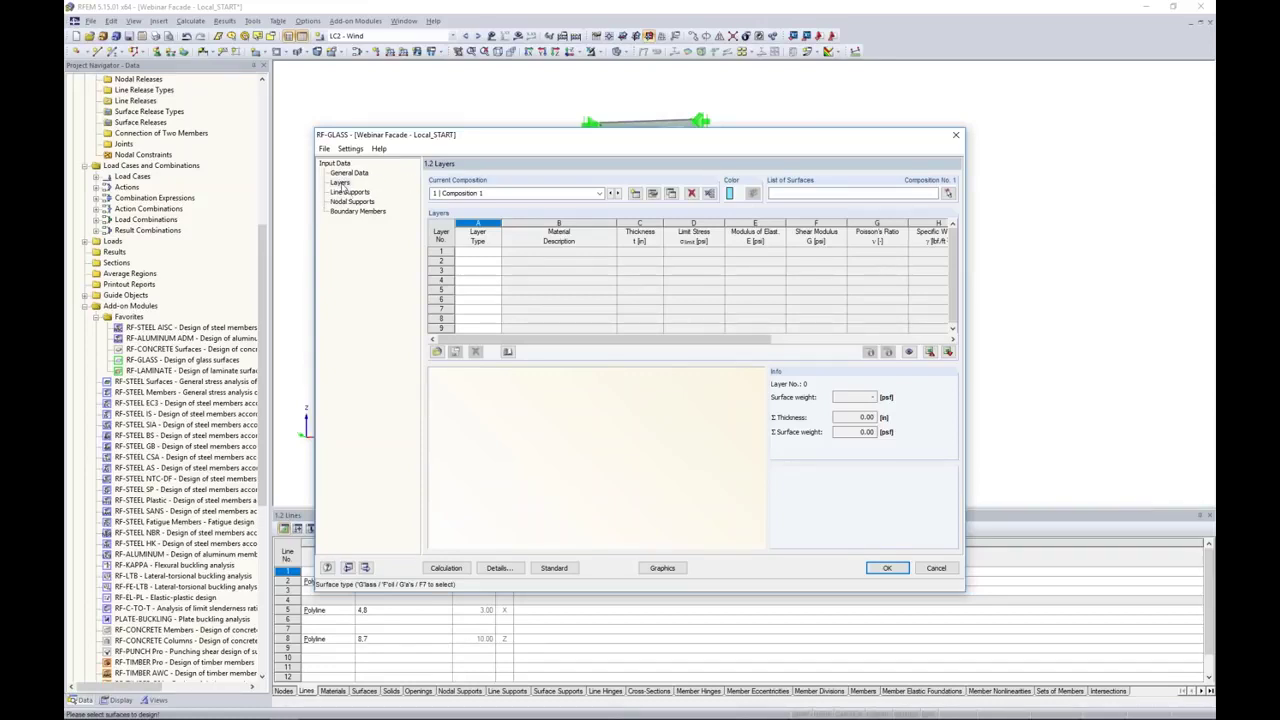
{"action": "left_click", "coordinate": [948, 194]}
{"action": "left_click", "coordinate": [631, 237]}
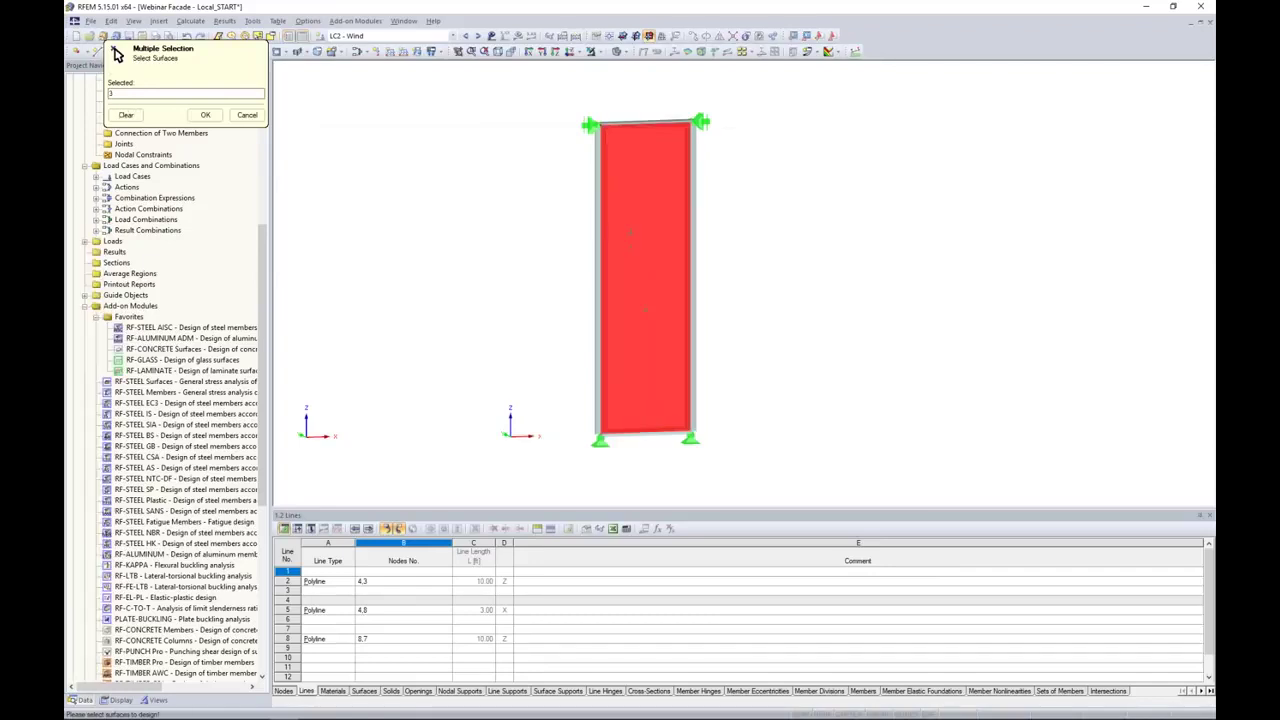
{"action": "left_click", "coordinate": [205, 115]}
Define layer 1 as Thermally Toughened Float Glass ASTM with a thickness of 0.22 in
{"action": "left_click", "coordinate": [471, 252]}
{"action": "left_click", "coordinate": [497, 254]}
{"action": "left_click", "coordinate": [485, 264]}
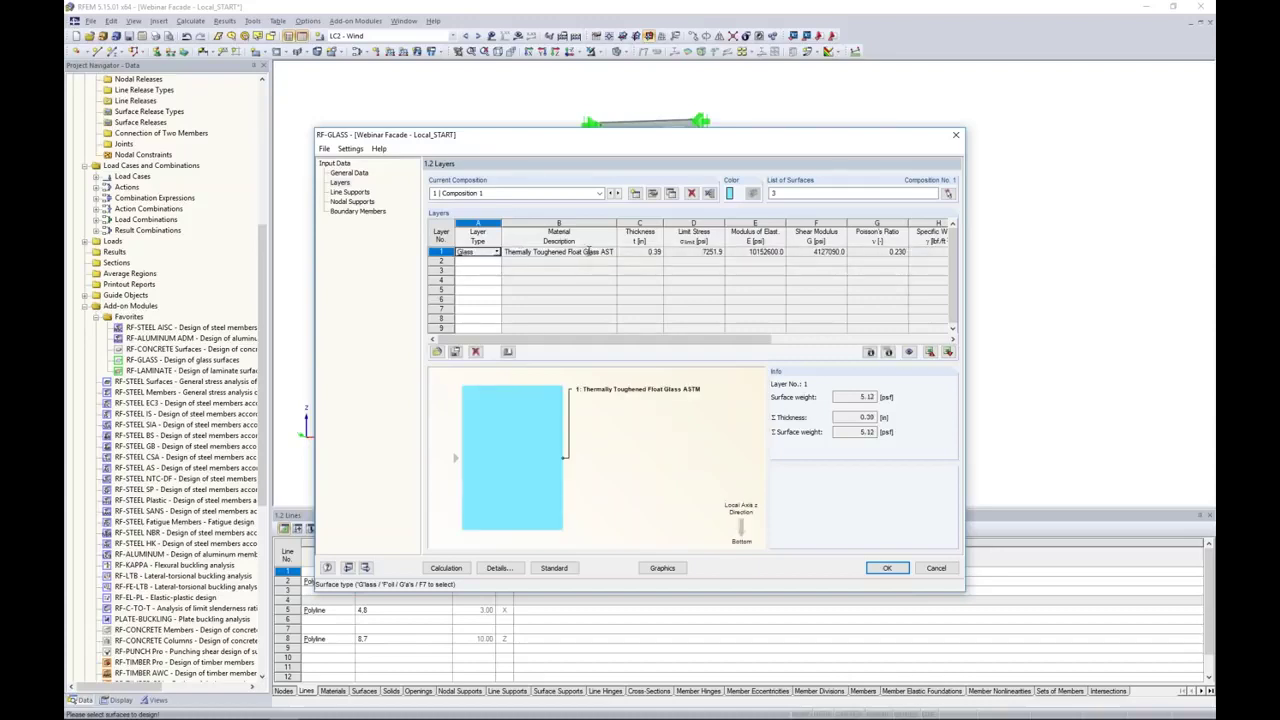
{"action": "left_click", "coordinate": [640, 251]}
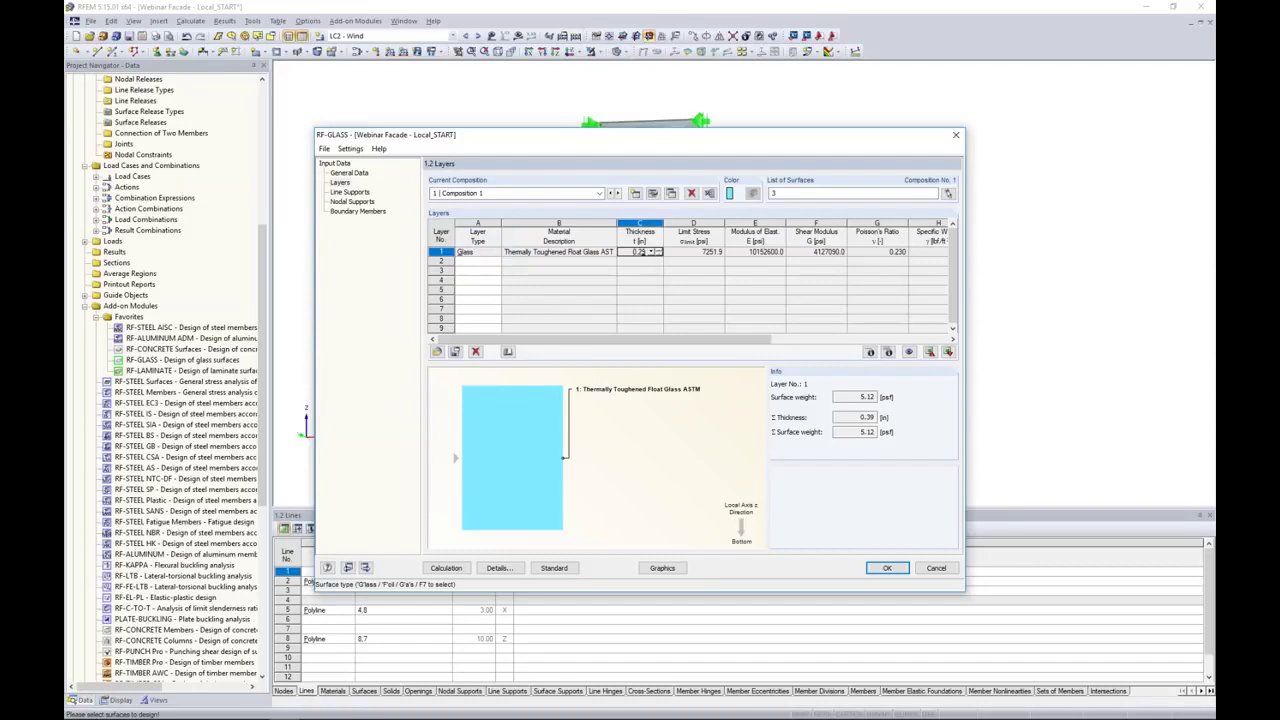
Add a gas layer as layer 2 and set its material to Argon from the material library
{"action": "left_click", "coordinate": [490, 262]}
{"action": "left_click", "coordinate": [497, 261]}
{"action": "left_click", "coordinate": [486, 291]}
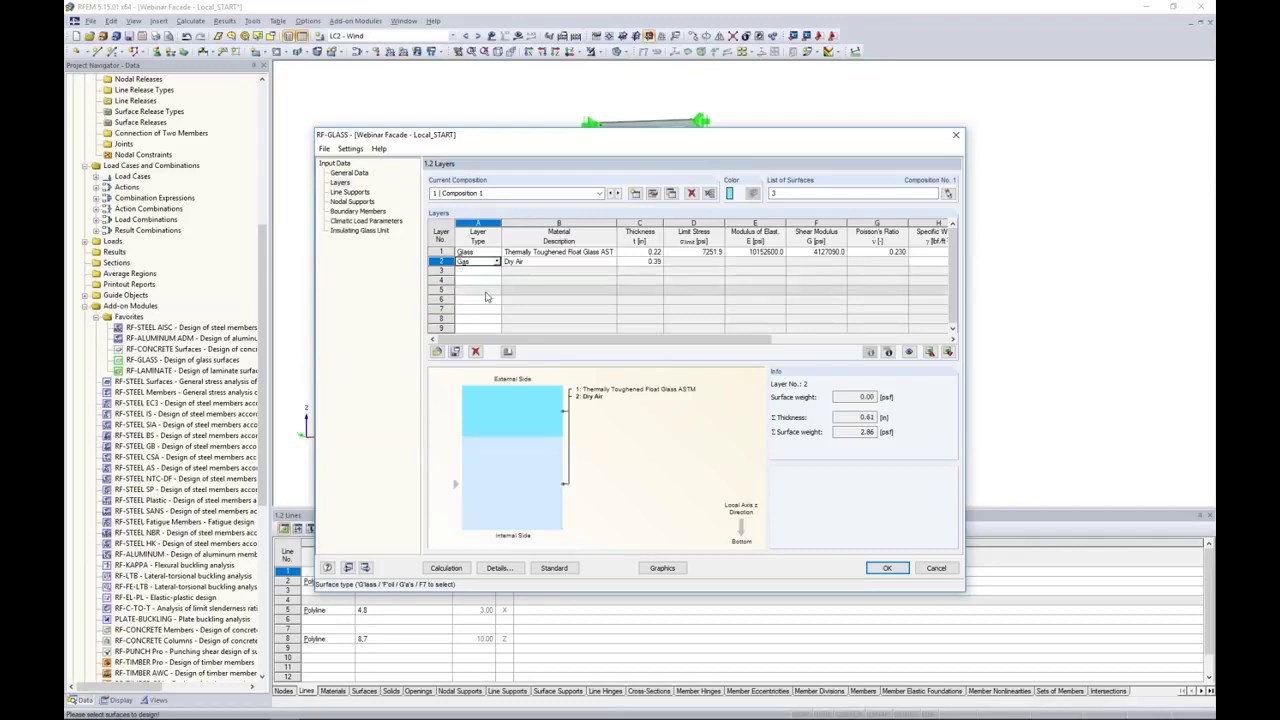
{"action": "left_click", "coordinate": [527, 262]}
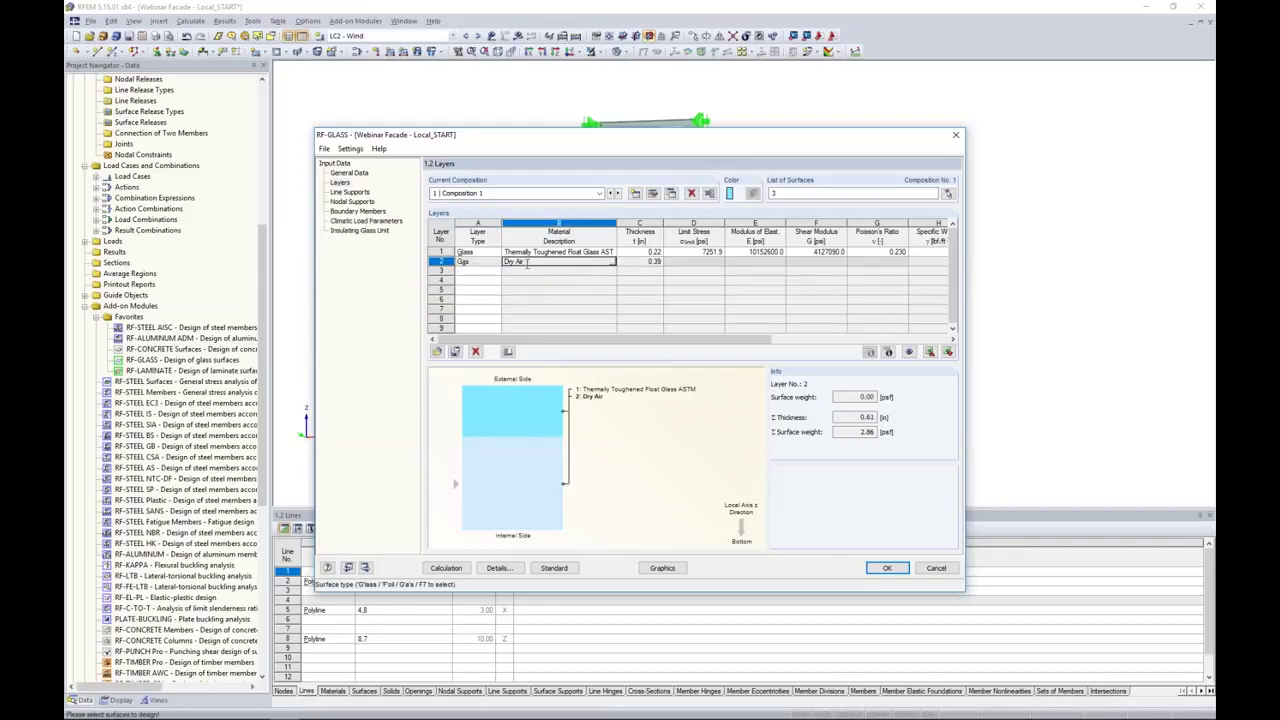
{"action": "left_click", "coordinate": [613, 262]}
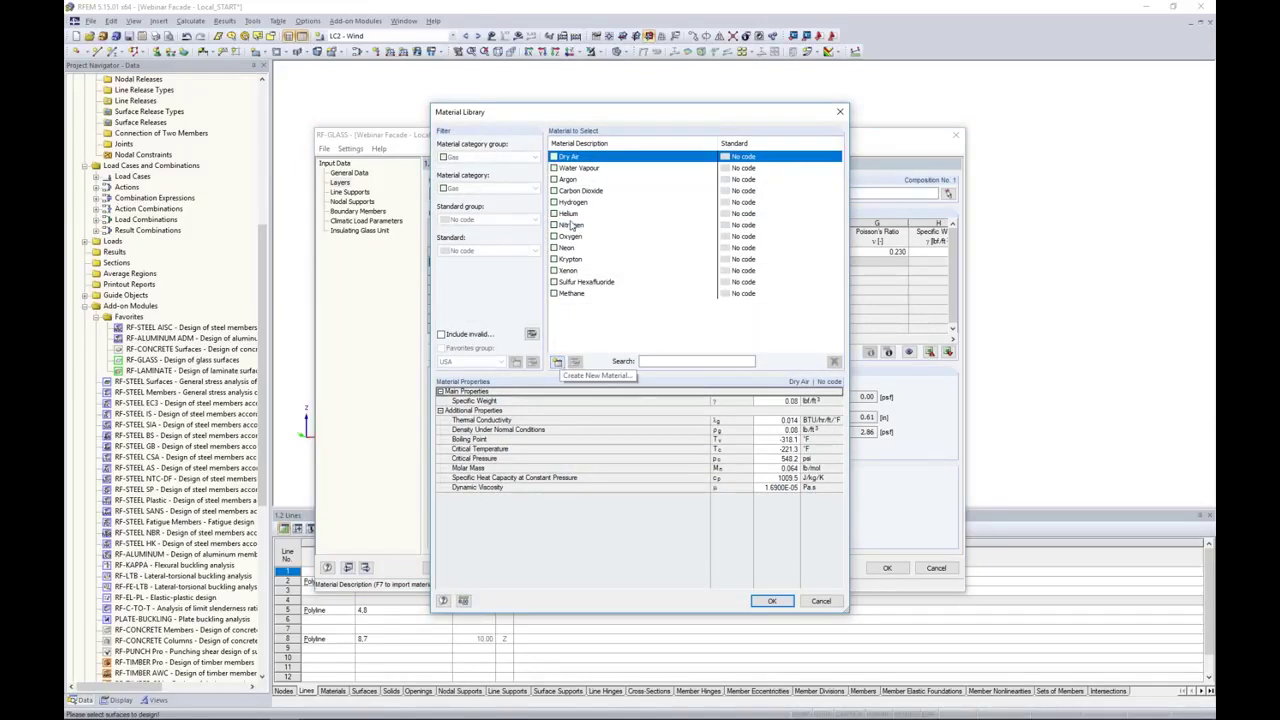
{"action": "left_click", "coordinate": [568, 180]}
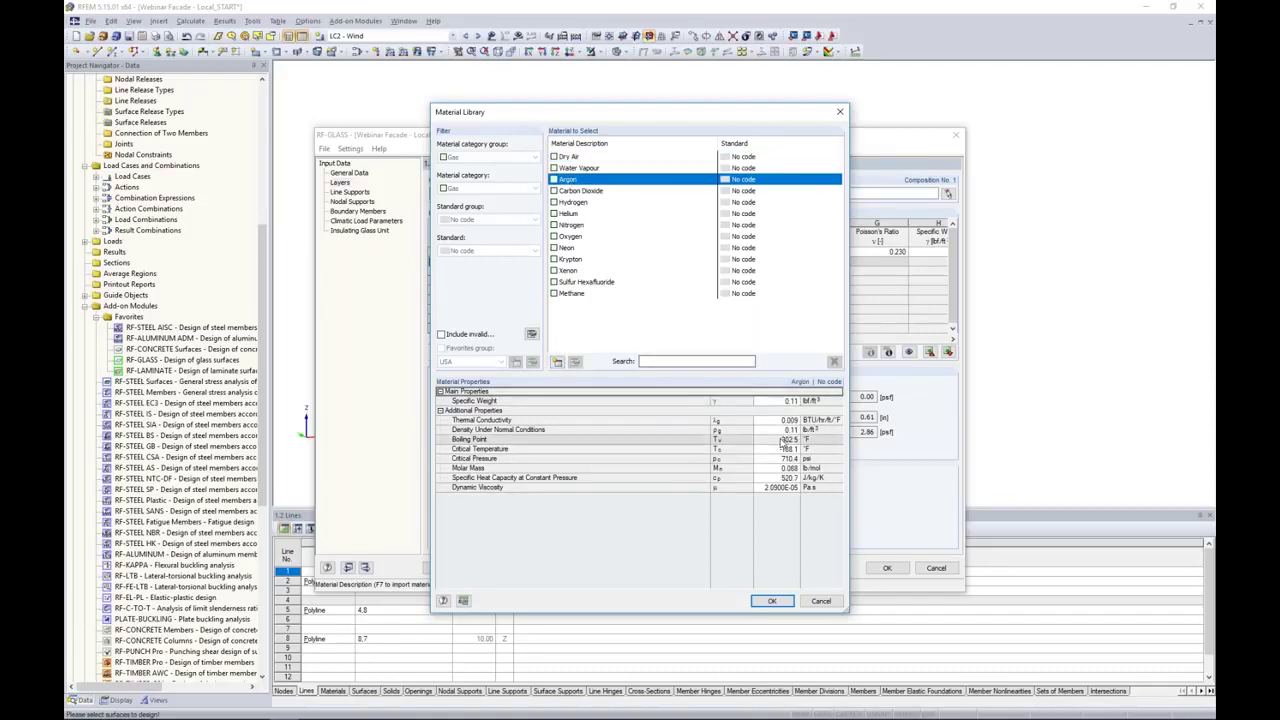
{"action": "left_click", "coordinate": [764, 600]}
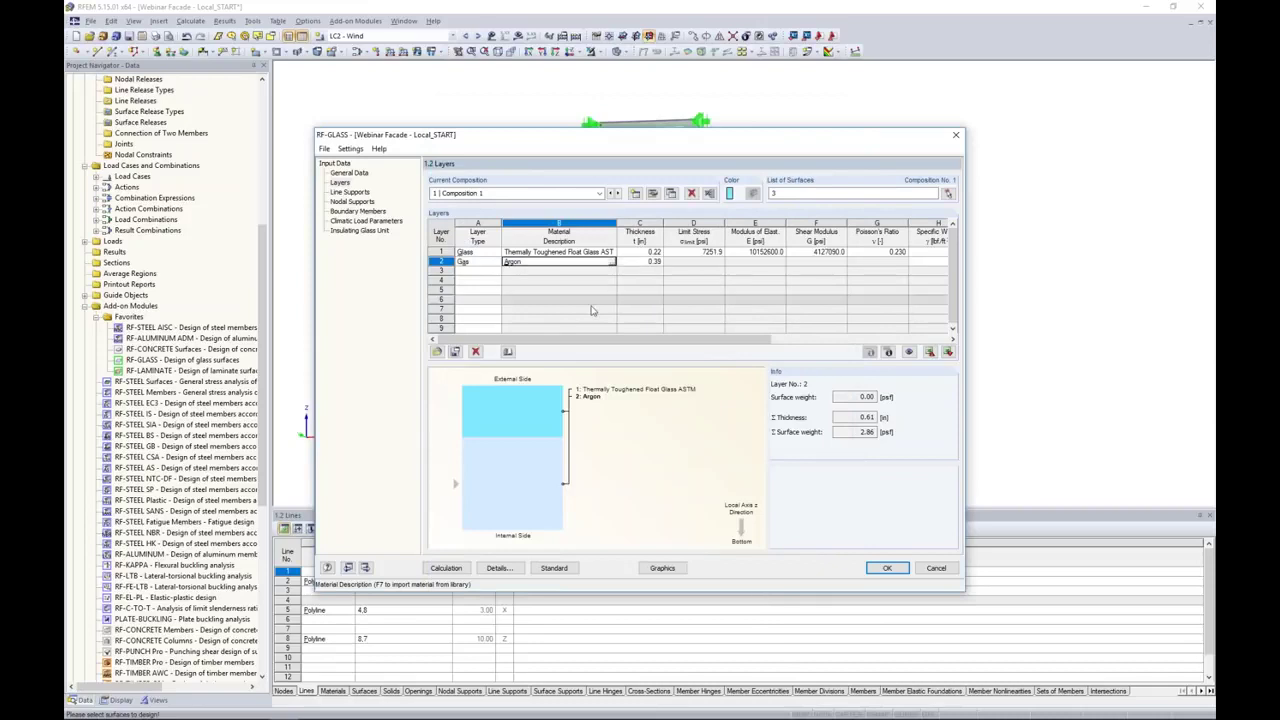
Add a glass layer as layer 3 and a foil layer as layer 4 of the composition
{"action": "left_click", "coordinate": [490, 271]}
{"action": "left_click", "coordinate": [495, 271]}
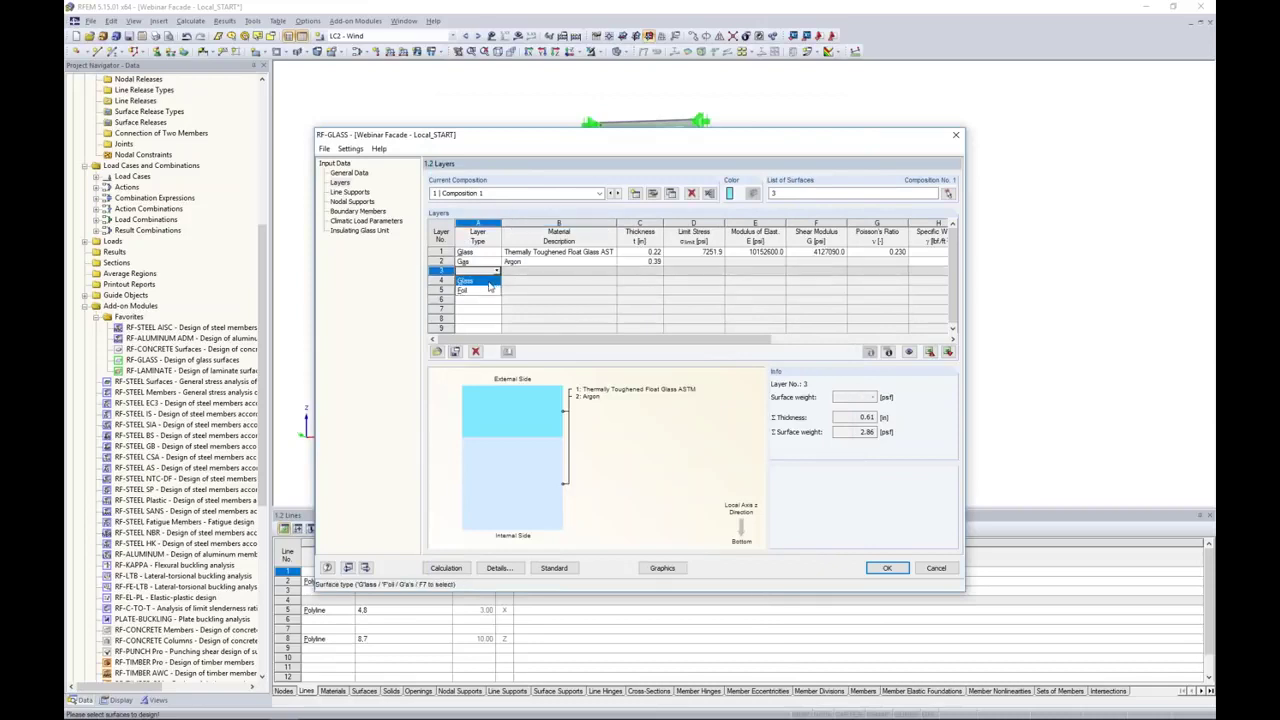
{"action": "left_click", "coordinate": [492, 280]}
{"action": "left_click", "coordinate": [480, 280]}
{"action": "left_click", "coordinate": [496, 280]}
{"action": "left_click", "coordinate": [487, 300]}
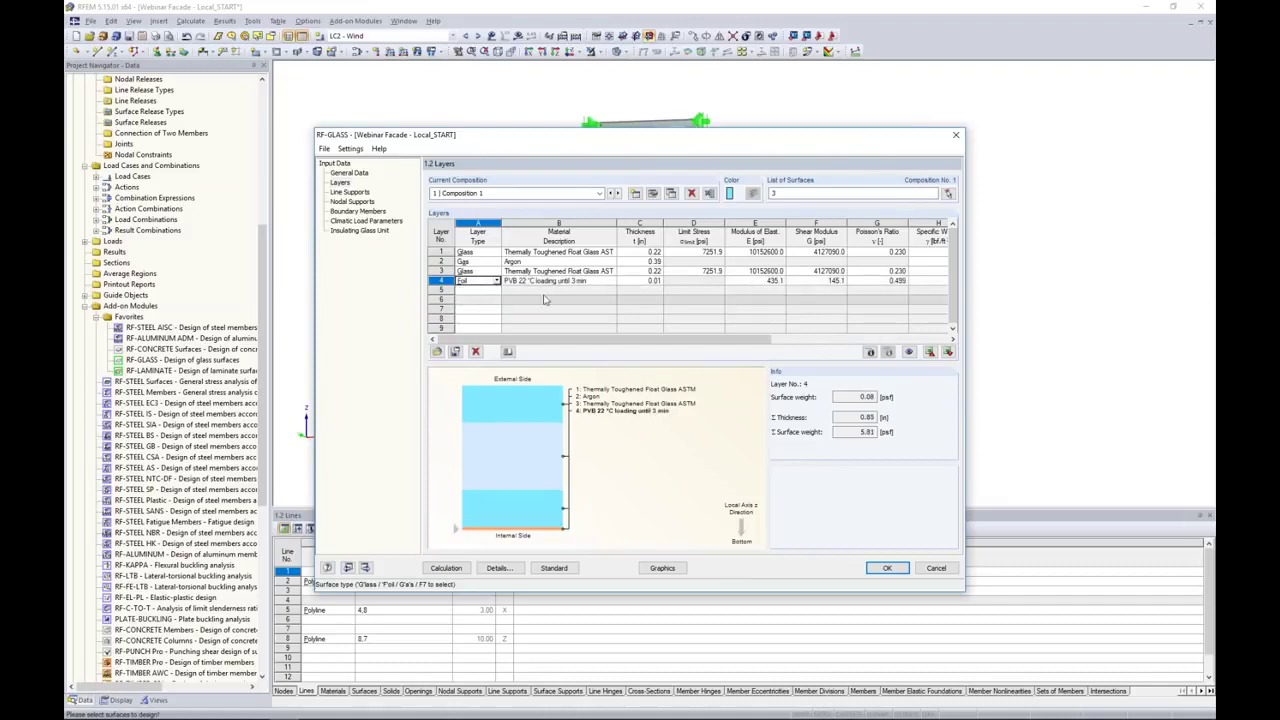
Set the foil layer 4 material to the ASTM Polymer Interlayer SentryGlas Plus 20 °C / 1 hr from the material library
{"action": "left_click", "coordinate": [612, 282]}
{"action": "left_click", "coordinate": [492, 220]}
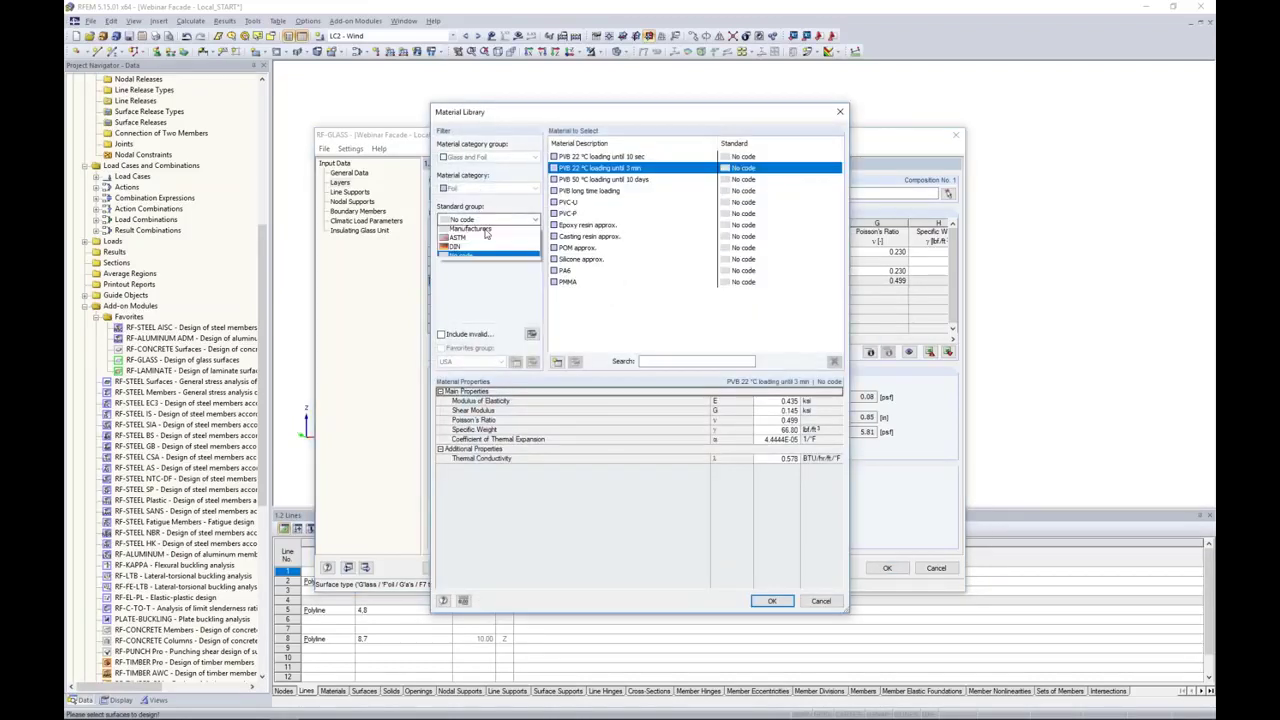
{"action": "left_click", "coordinate": [474, 250]}
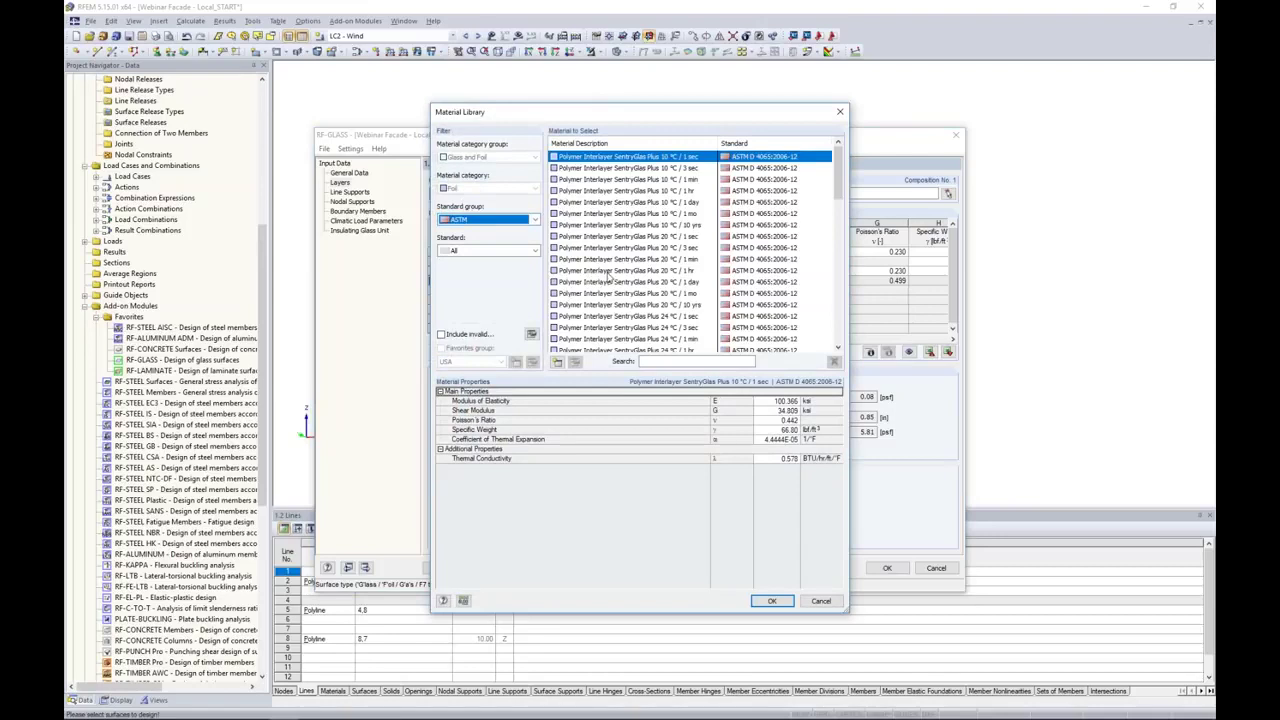
{"action": "left_click", "coordinate": [610, 271]}
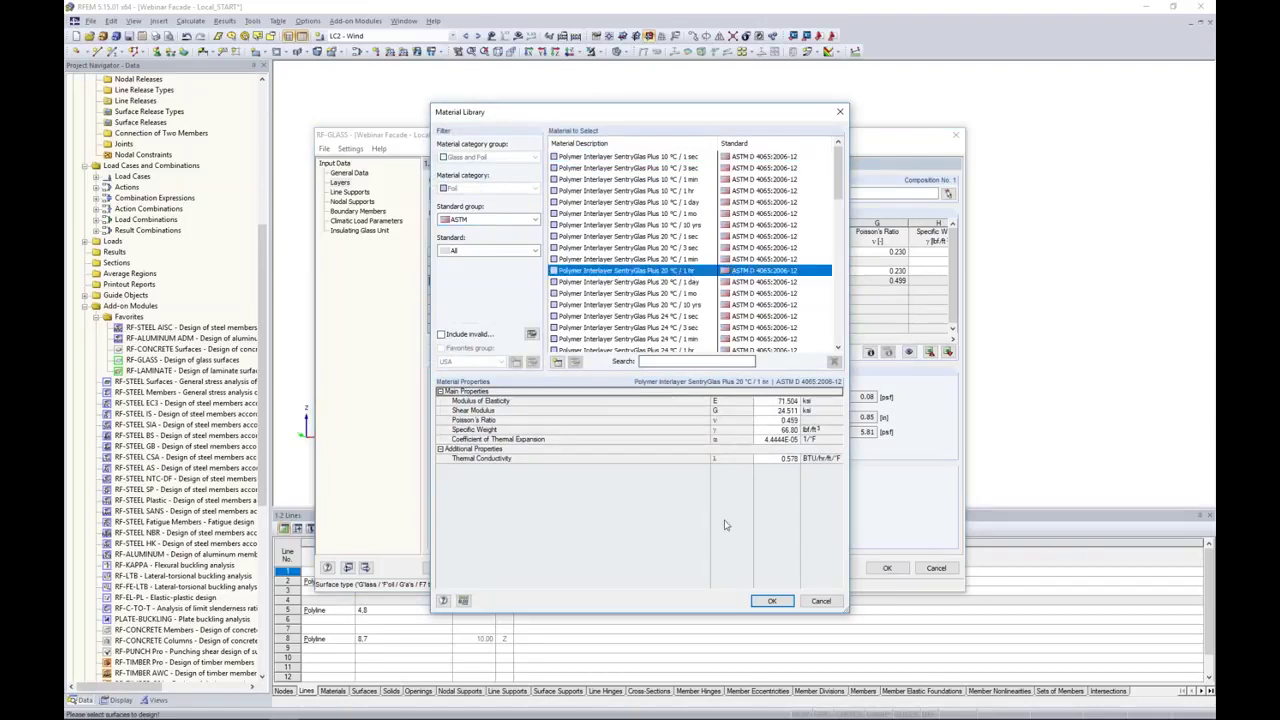
{"action": "left_click", "coordinate": [770, 601]}
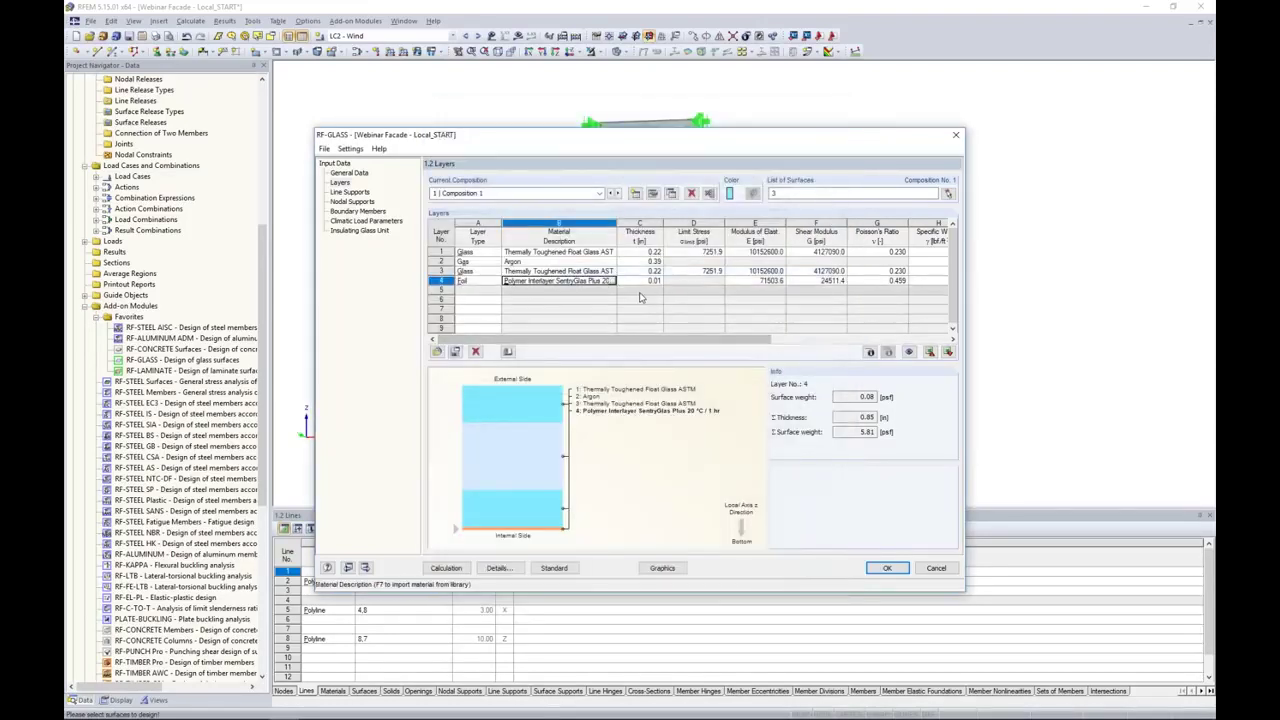
Add a glass layer as layer 5 of the composition and shift the module window to a clearer position
{"action": "left_click", "coordinate": [478, 290]}
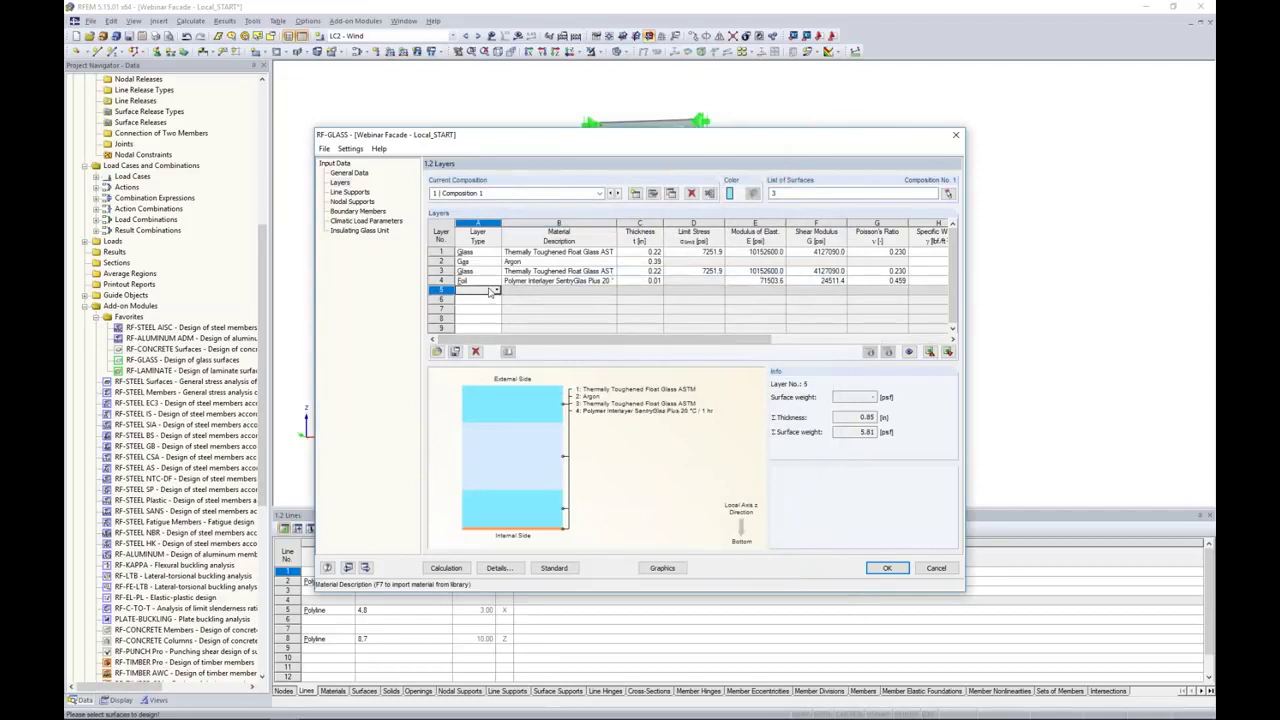
{"action": "left_click", "coordinate": [496, 290]}
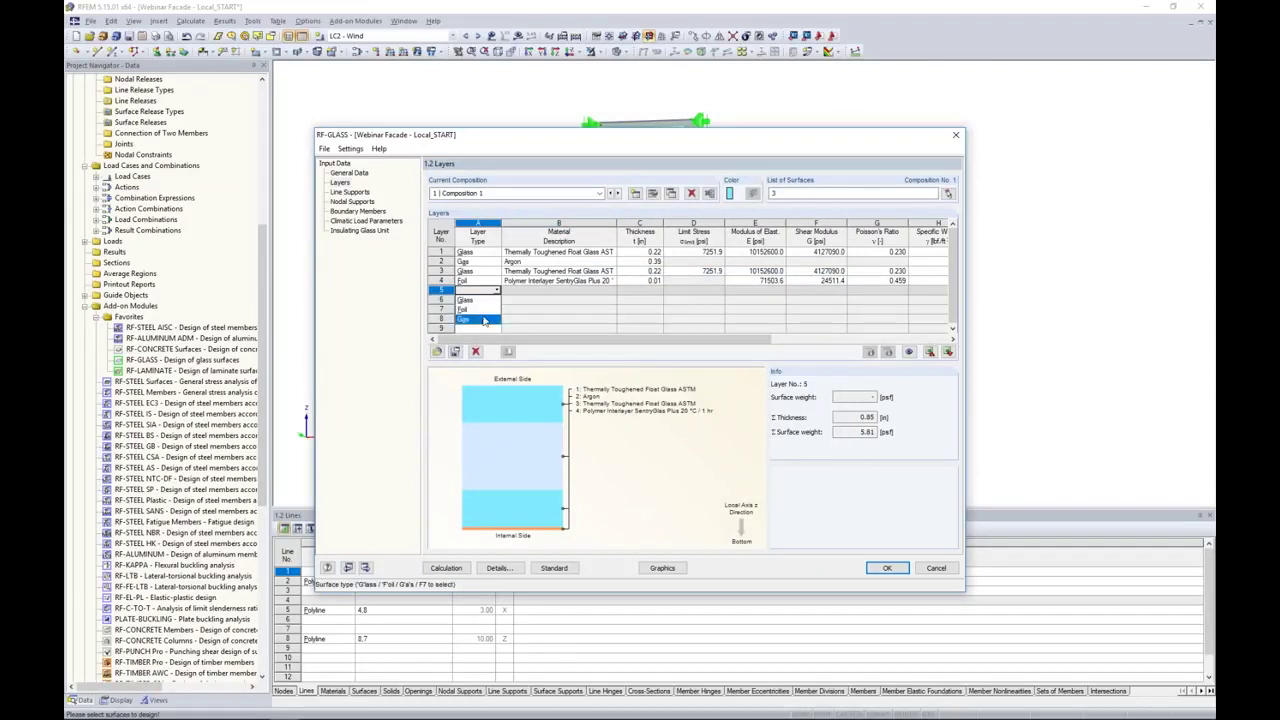
{"action": "left_click", "coordinate": [482, 300]}
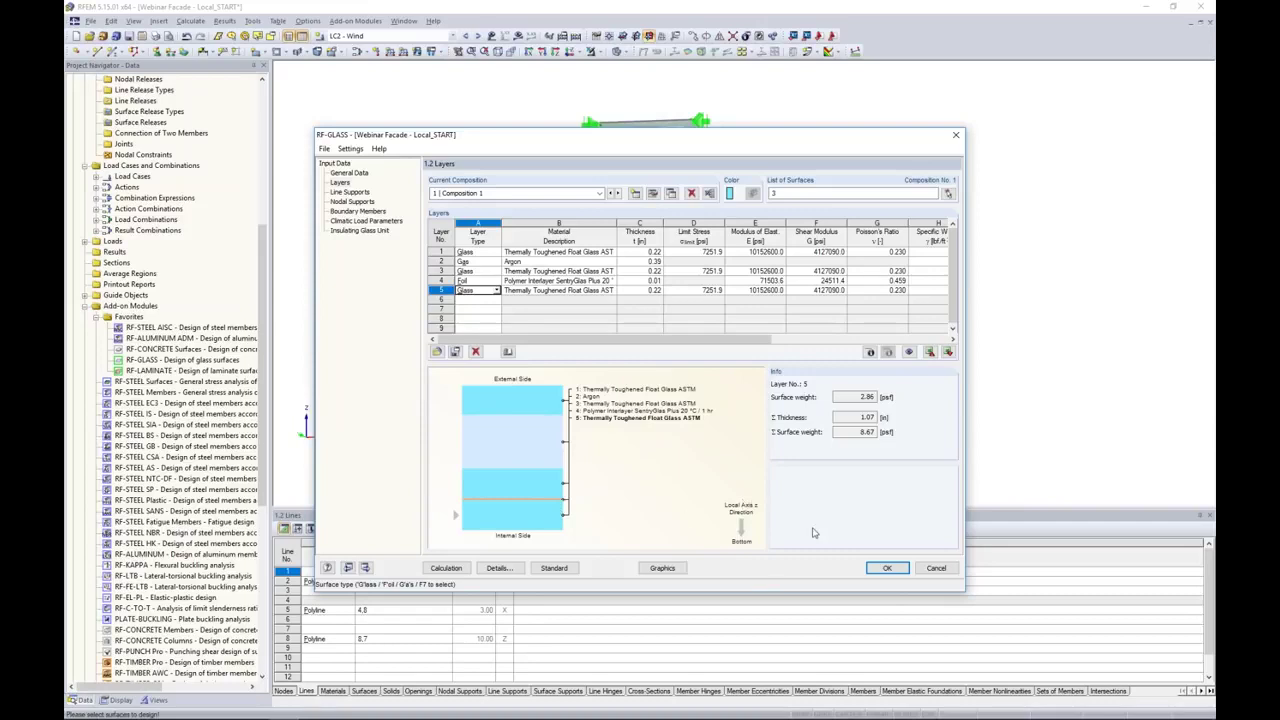
{"action": "left_click_drag", "start_coordinate": [672, 142], "coordinate": [734, 120]}
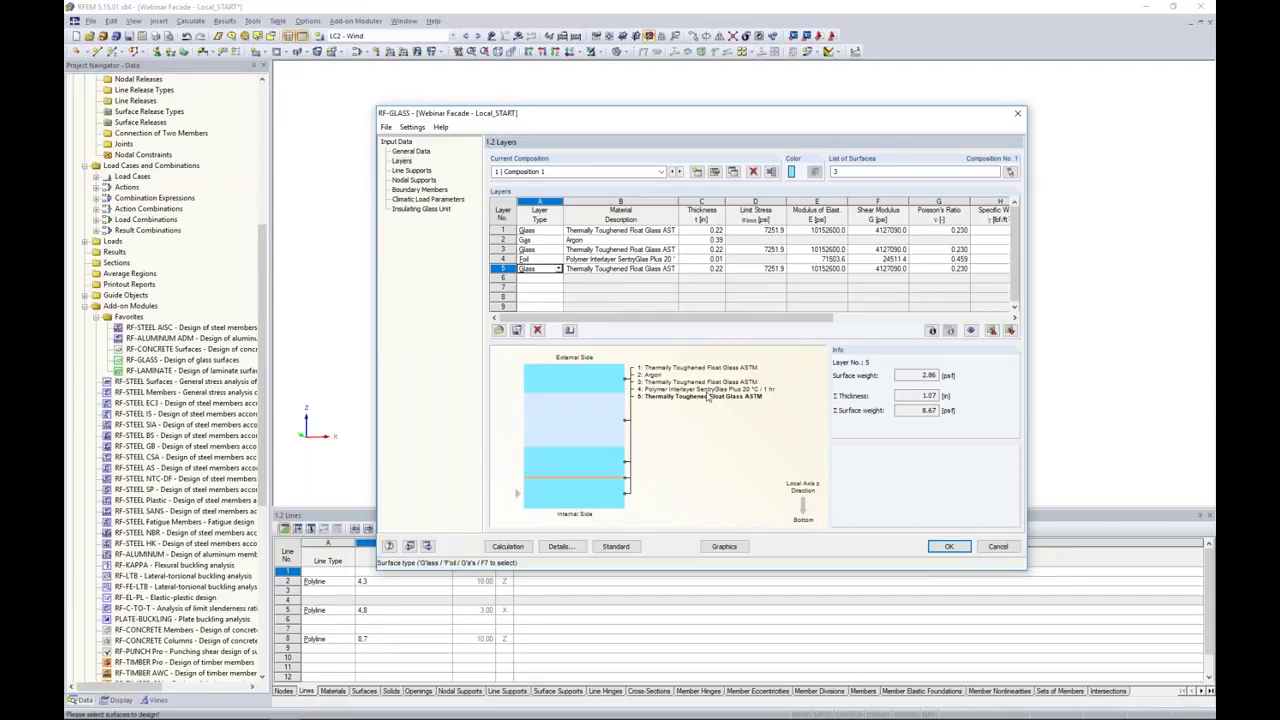
In the details of Composition 1, toggle the coupling option off and back on, and enable saving of created temporary models
{"action": "left_click", "coordinate": [715, 172]}
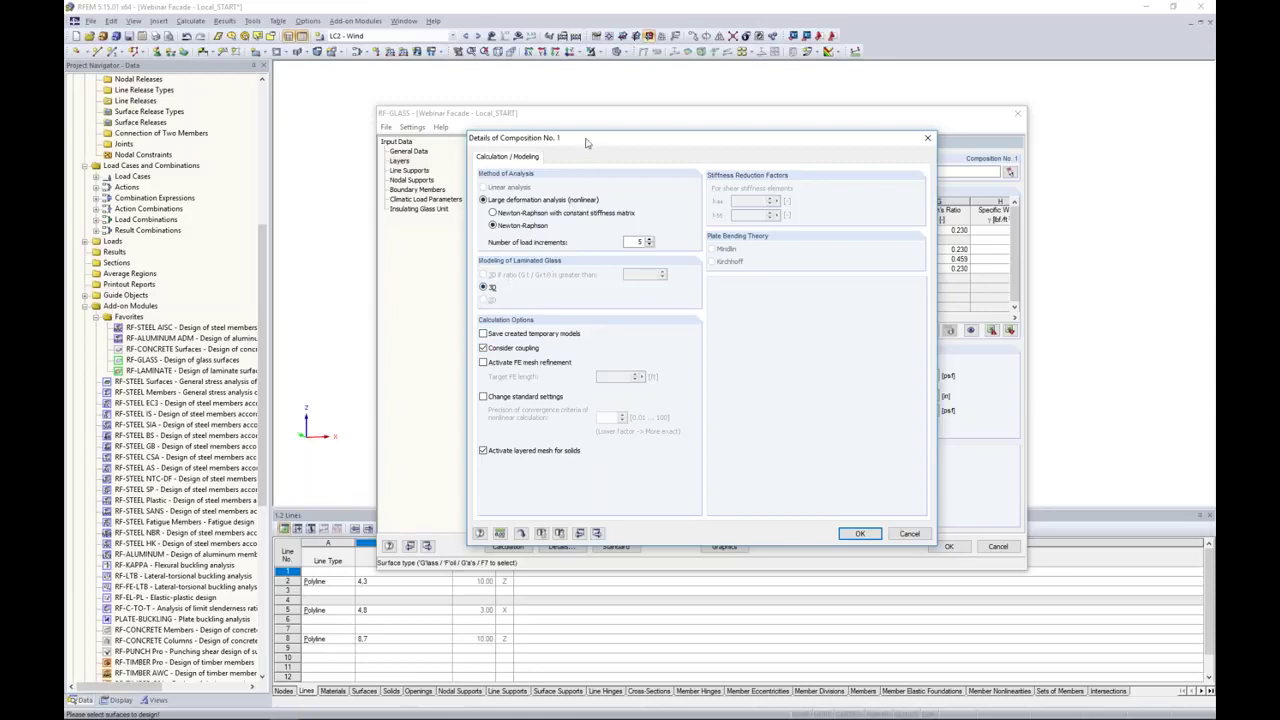
{"action": "left_click", "coordinate": [483, 348]}
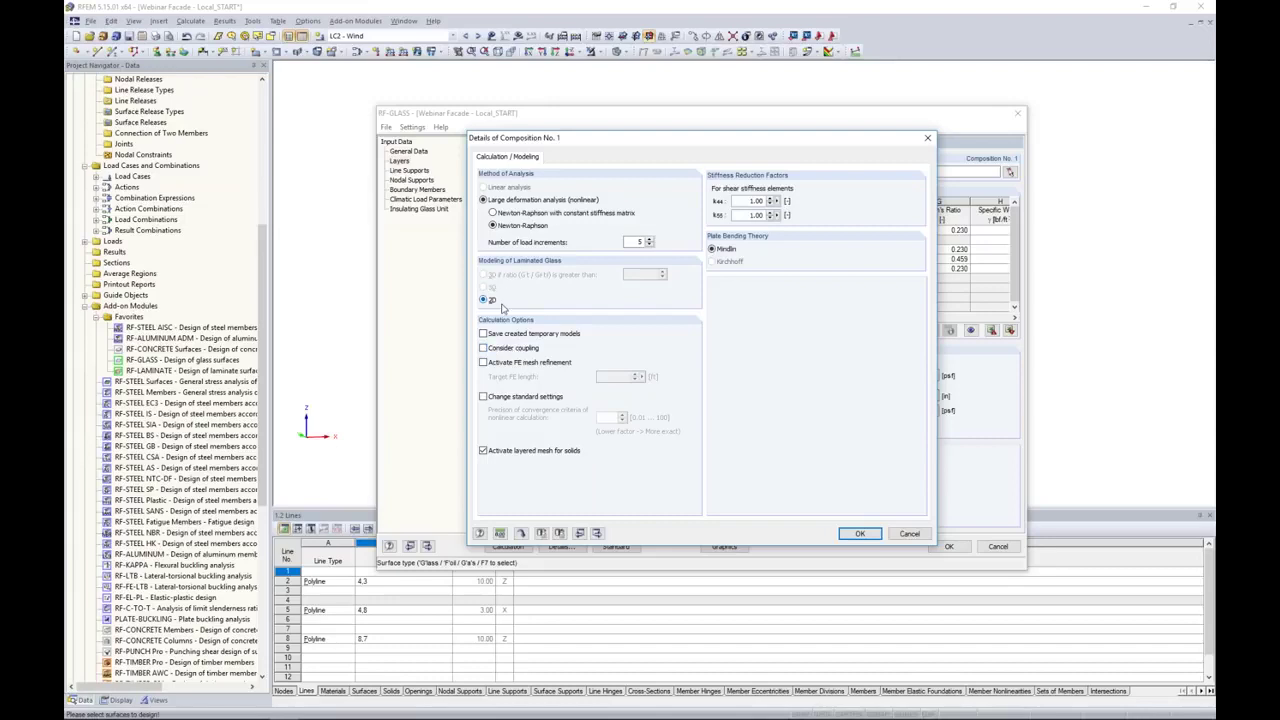
{"action": "mouse_move", "coordinate": [586, 138]}
{"action": "left_mouse_down"}
{"action": "mouse_move", "coordinate": [778, 131]}
{"action": "mouse_move", "coordinate": [572, 130]}
{"action": "left_mouse_up"}
{"action": "left_click", "coordinate": [476, 335]}
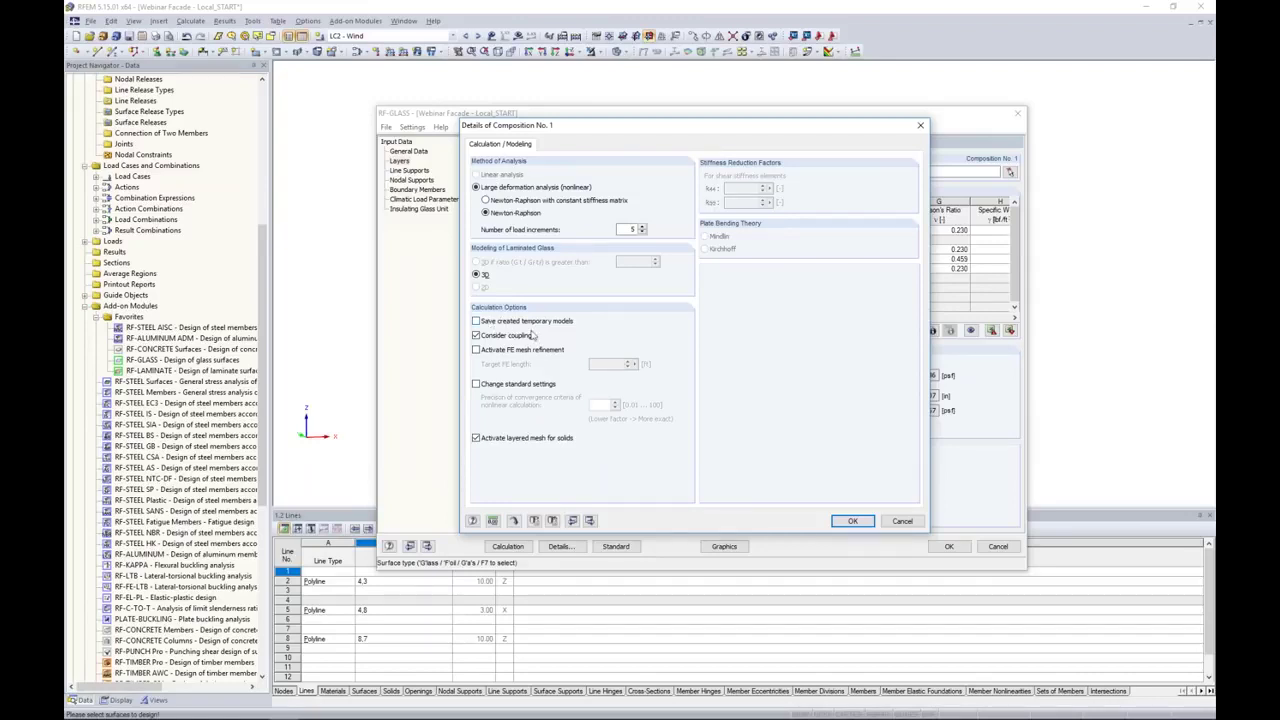
{"action": "left_click", "coordinate": [476, 321]}
{"action": "left_click", "coordinate": [847, 522]}
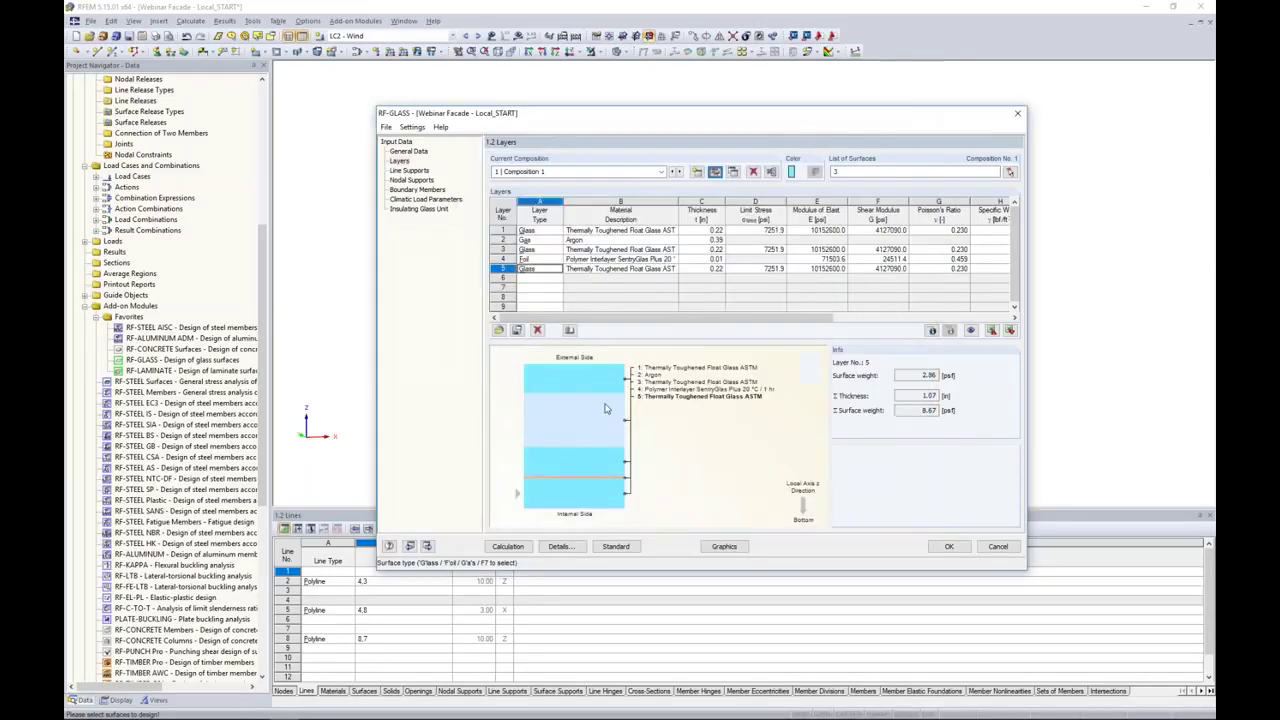
Review the line and nodal supports of Composition 1 and compare the supported nodes with the facade model
{"action": "left_click", "coordinate": [412, 172]}
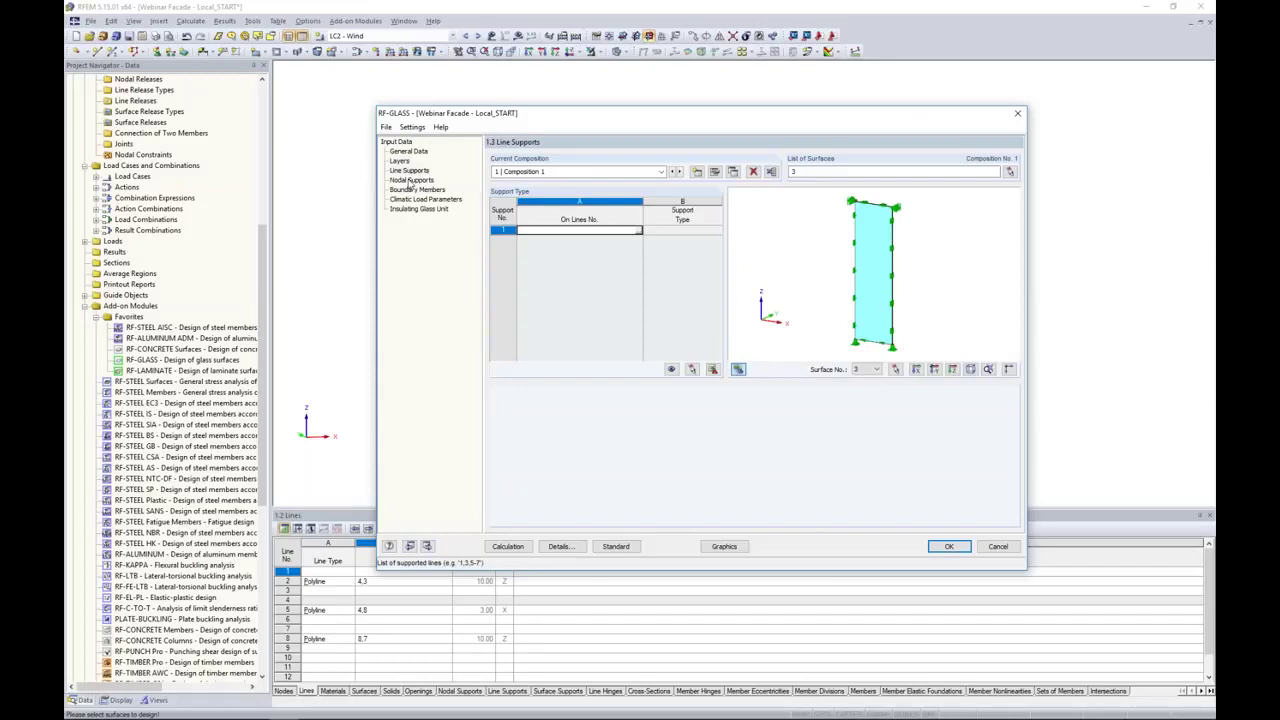
{"action": "left_click", "coordinate": [410, 181]}
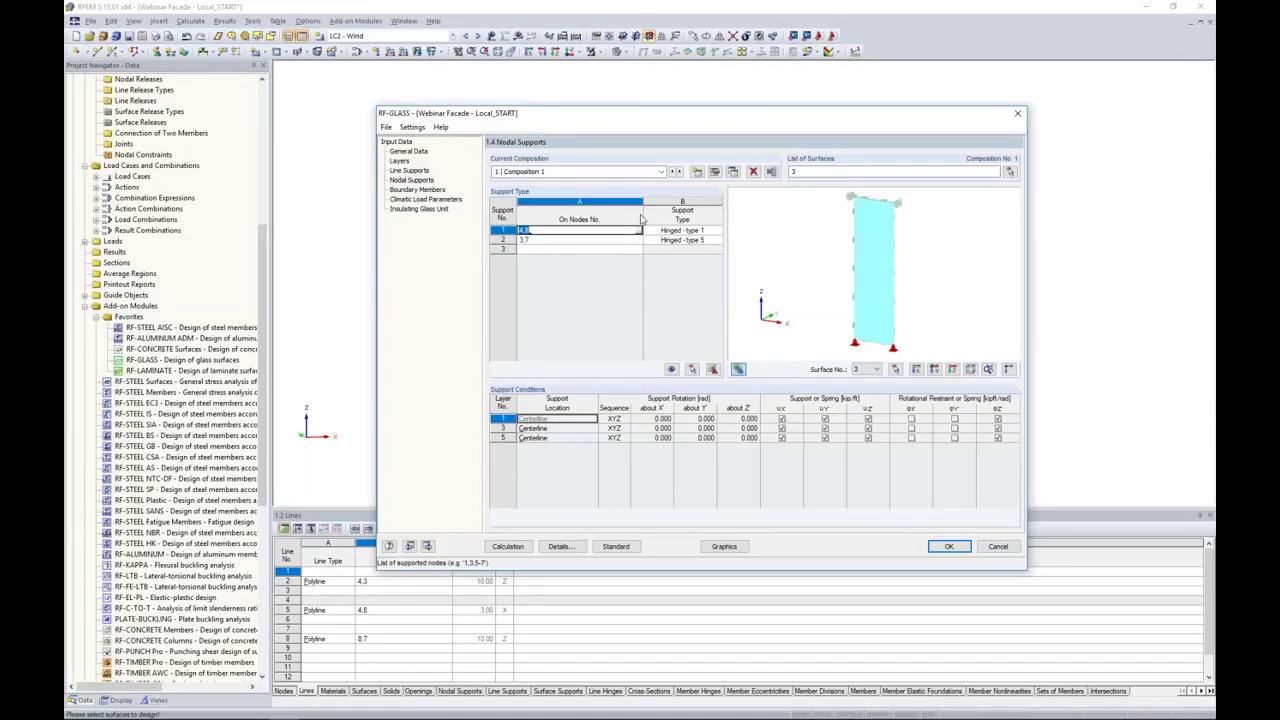
{"action": "left_click_drag", "start_coordinate": [658, 115], "coordinate": [610, 444]}
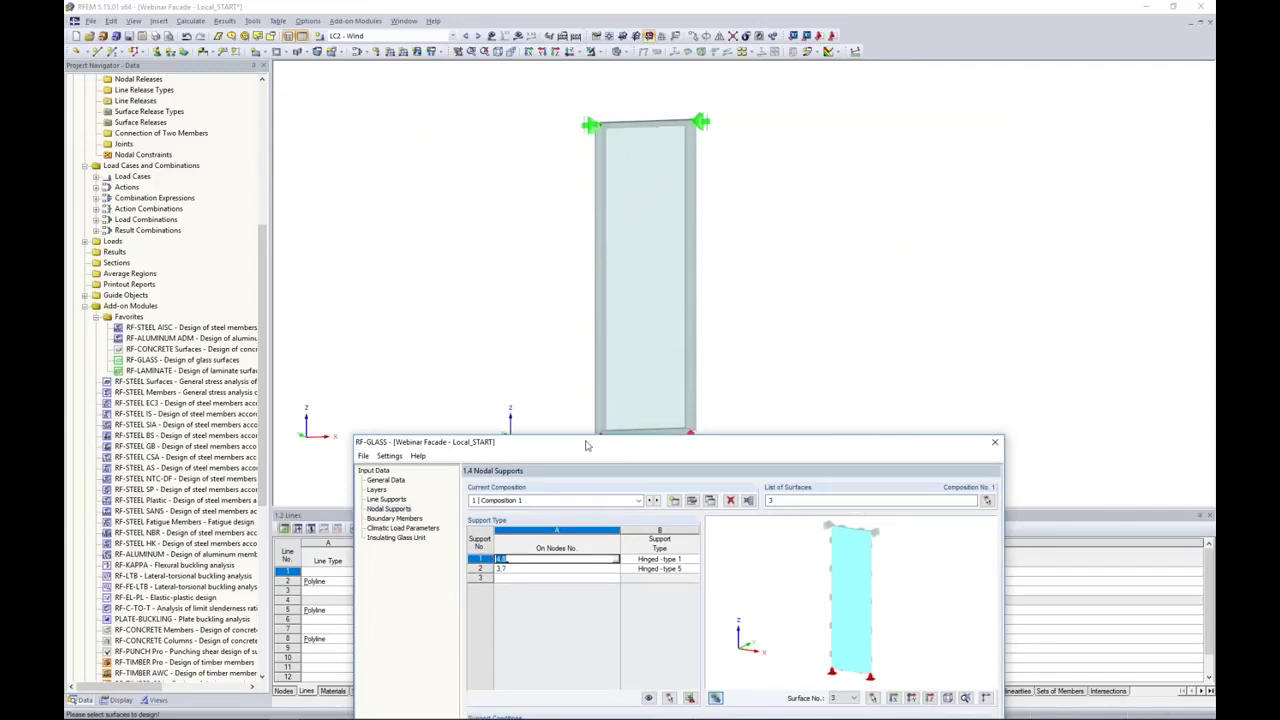
{"action": "left_click_drag", "start_coordinate": [746, 190], "coordinate": [749, 130]}
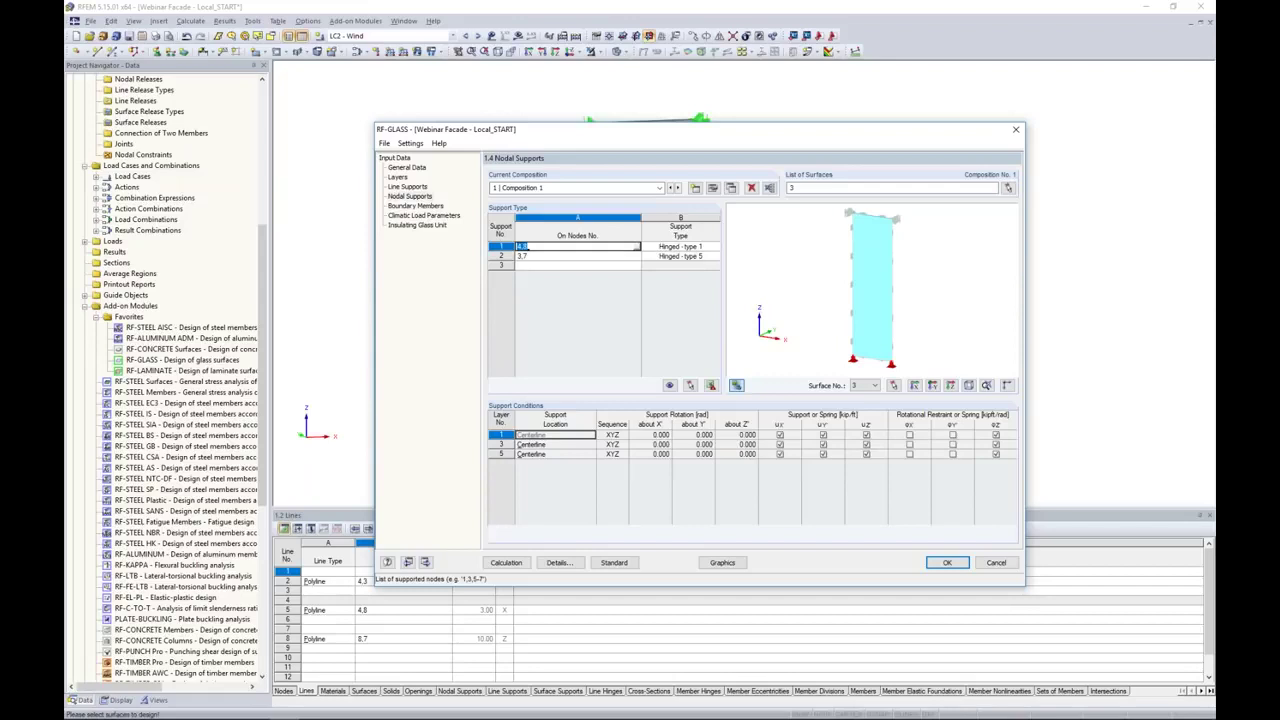
{"action": "middle_click_drag", "start_coordinate": [818, 357], "coordinate": [884, 340], "text": "ctrl"}
{"action": "scroll", "coordinate": [884, 340], "scroll_direction": "up", "scroll_amount": 5}
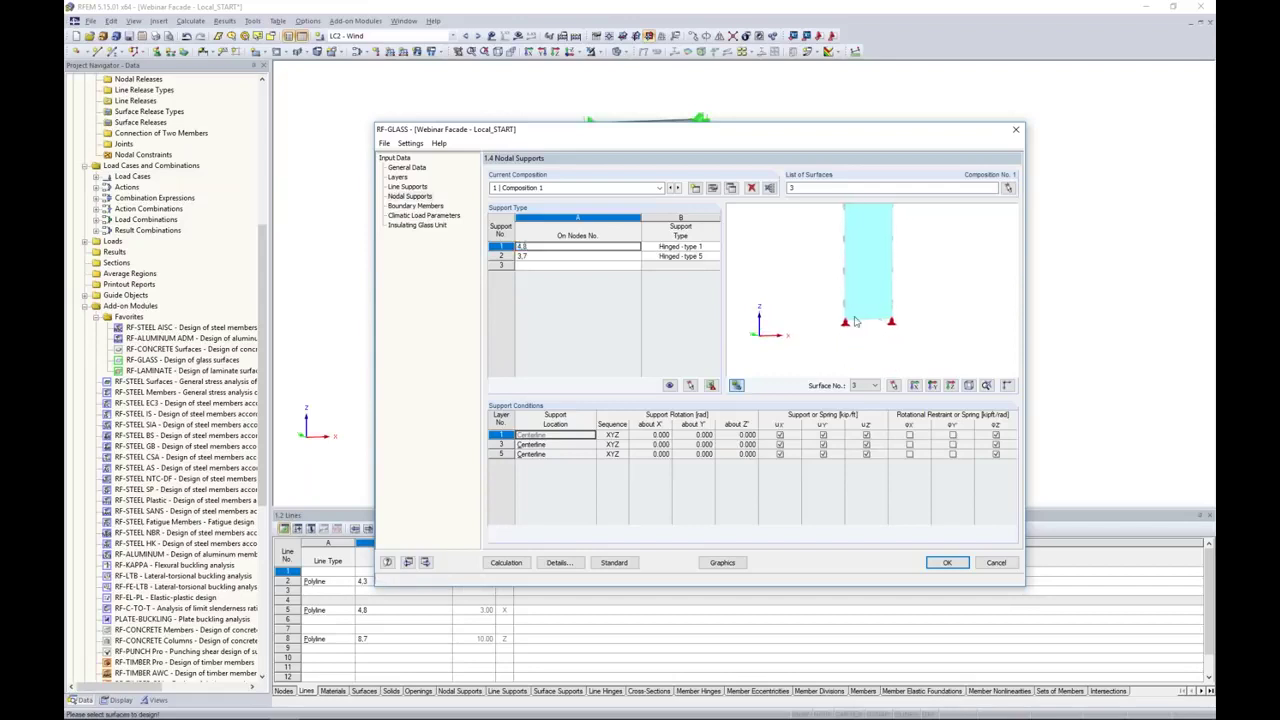
{"action": "scroll", "coordinate": [853, 332], "scroll_direction": "up", "scroll_amount": 2}
Change the support type on nodes 4,8 to Hinged - type 3
{"action": "left_click", "coordinate": [678, 247]}
{"action": "left_click", "coordinate": [716, 247]}
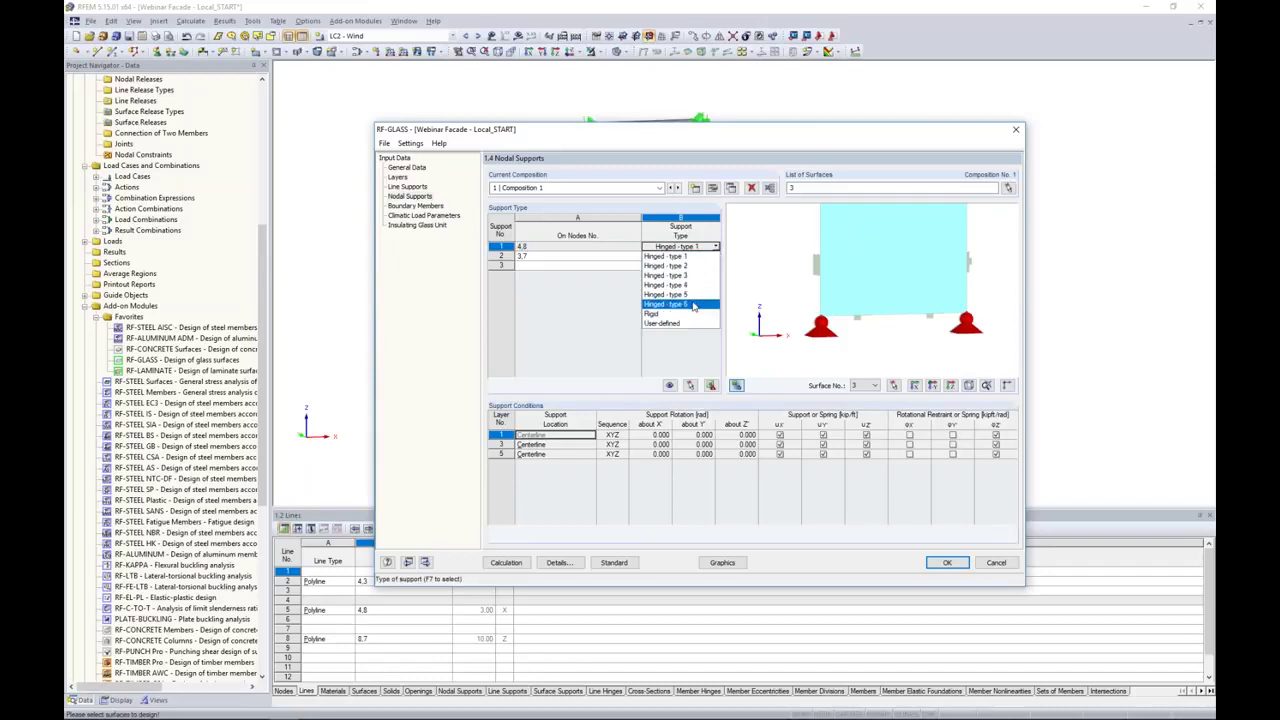
{"action": "left_click", "coordinate": [689, 277]}
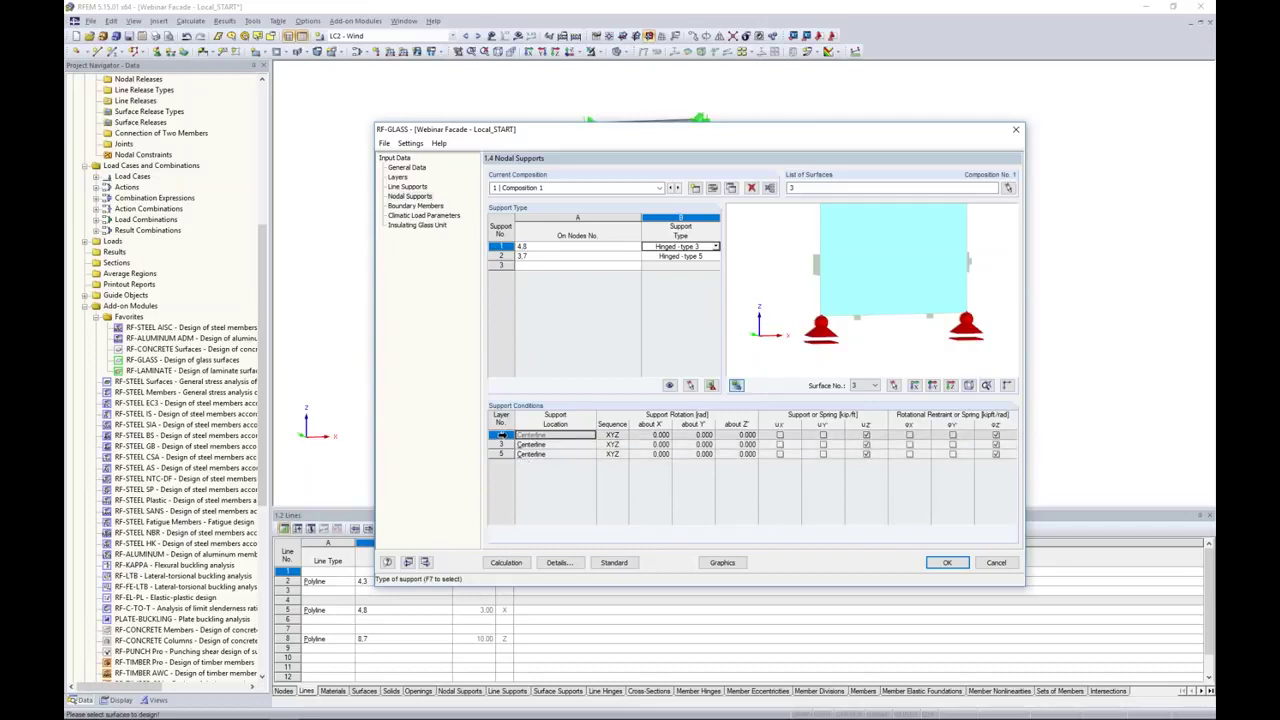
{"action": "left_click_drag", "start_coordinate": [502, 435], "coordinate": [510, 443]}
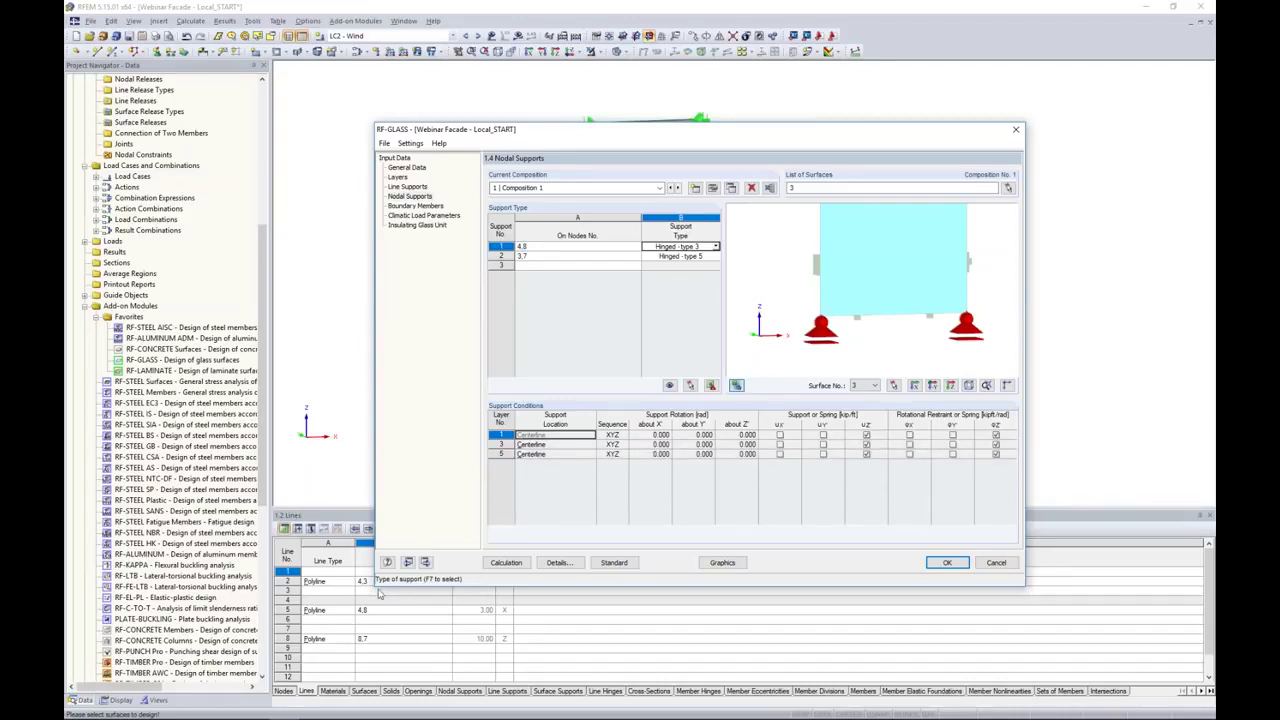
{"action": "left_click", "coordinate": [716, 246]}
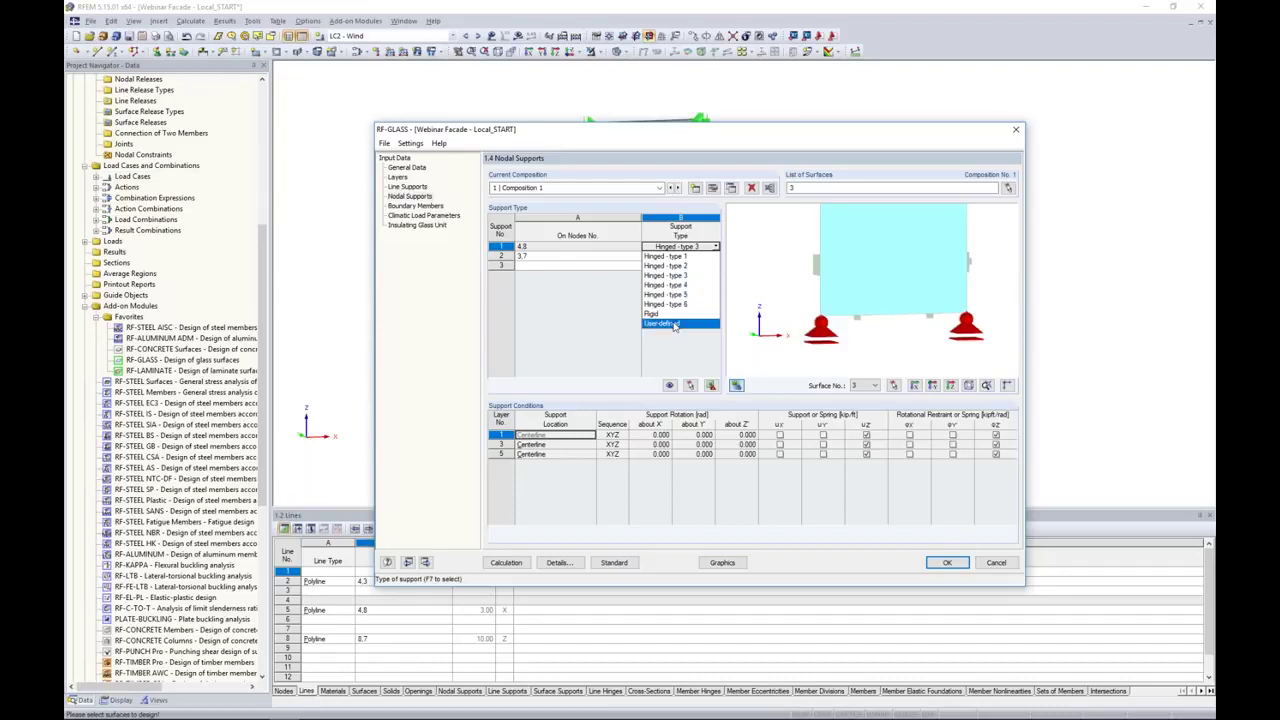
{"action": "left_click", "coordinate": [590, 315]}
Remove the second nodal support on nodes 3,7 and restrict the first support to node 4
{"action": "left_click", "coordinate": [580, 256]}
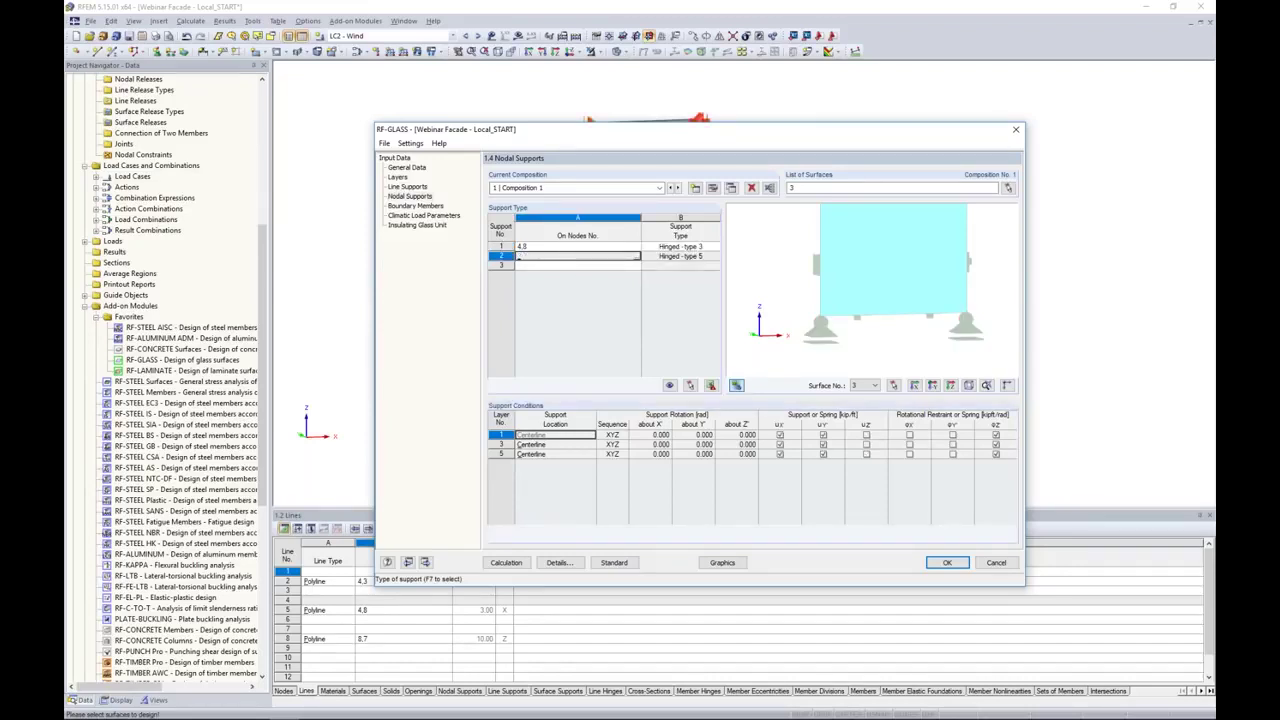
{"action": "left_click", "coordinate": [556, 247]}
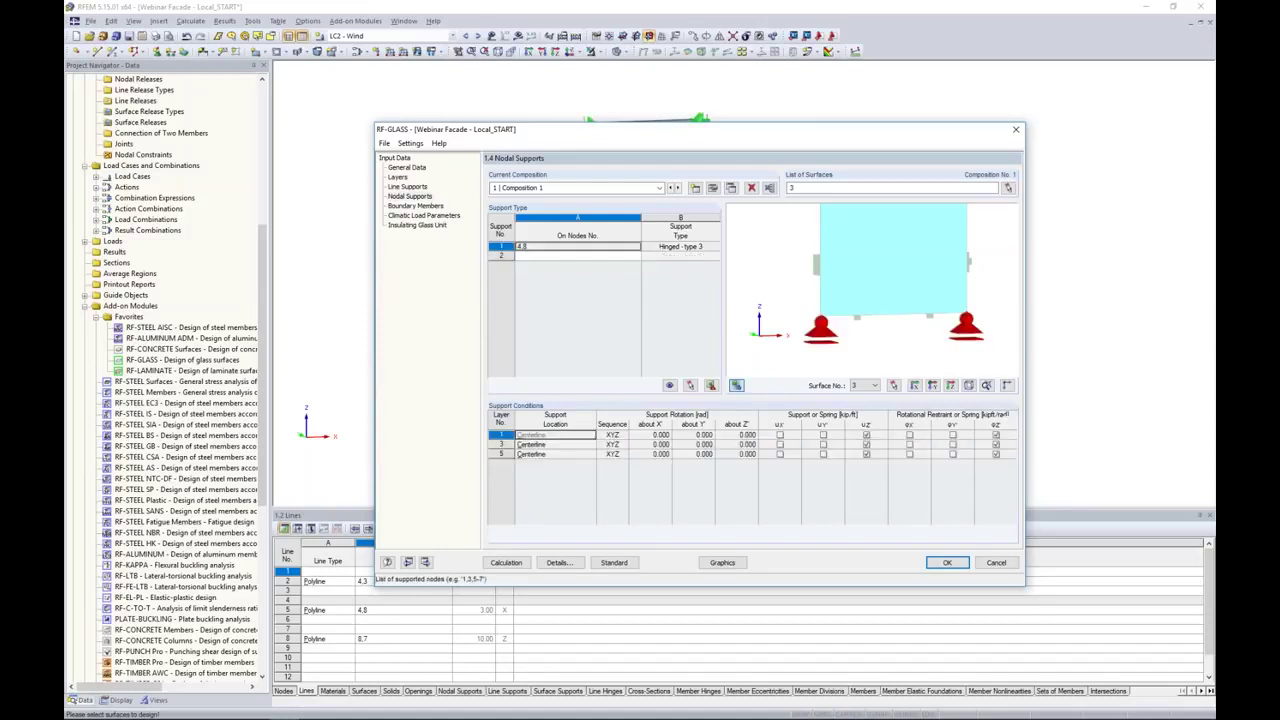
{"action": "left_click", "coordinate": [560, 246]}
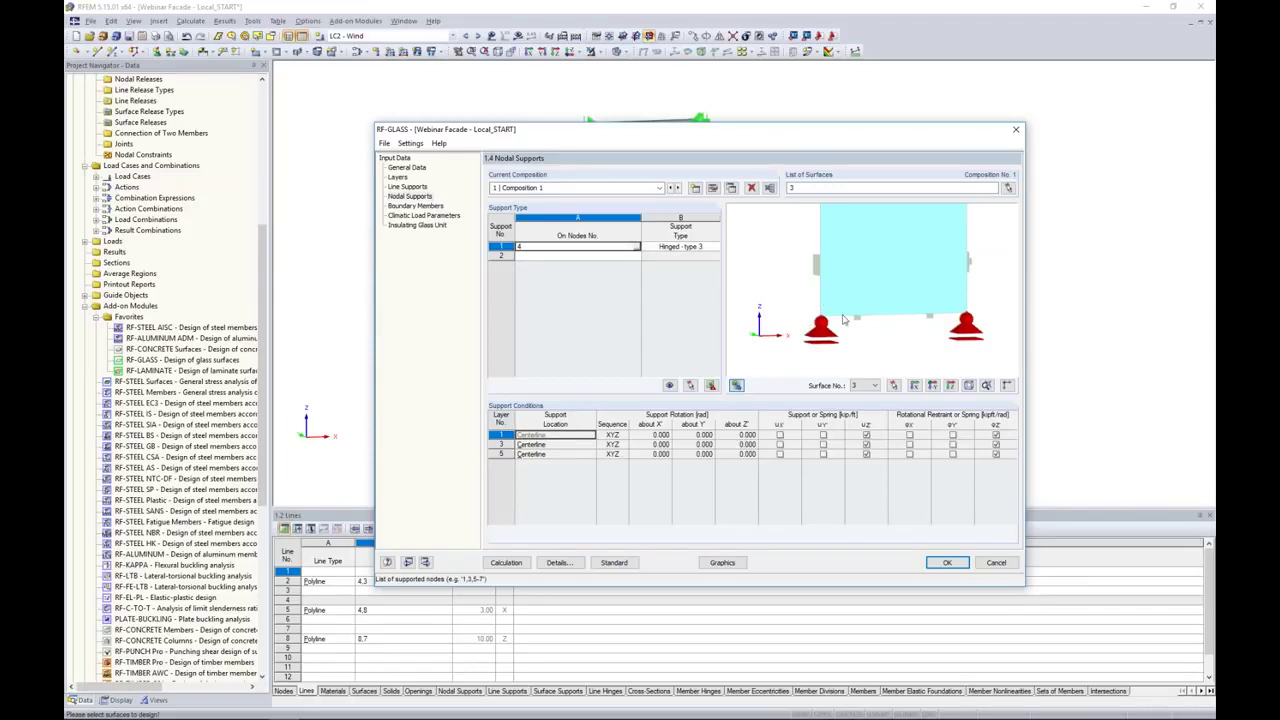
Change the support type of node 4 to User-defined
{"action": "left_click", "coordinate": [701, 248]}
{"action": "left_click", "coordinate": [714, 246]}
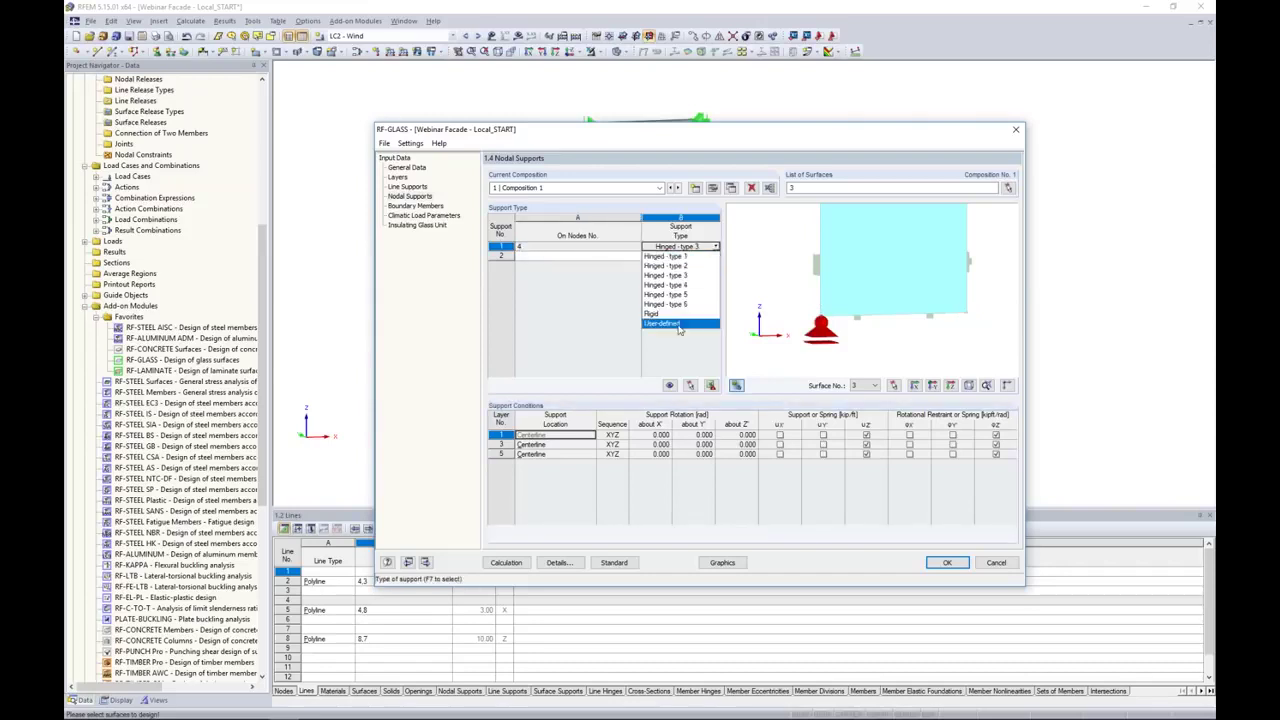
{"action": "left_click", "coordinate": [678, 326]}
Set the support location of layer 3 at node 4 to None
{"action": "middle_click_drag", "start_coordinate": [800, 329], "coordinate": [830, 325]}
{"action": "scroll", "coordinate": [830, 323], "scroll_direction": "up", "scroll_amount": 6}
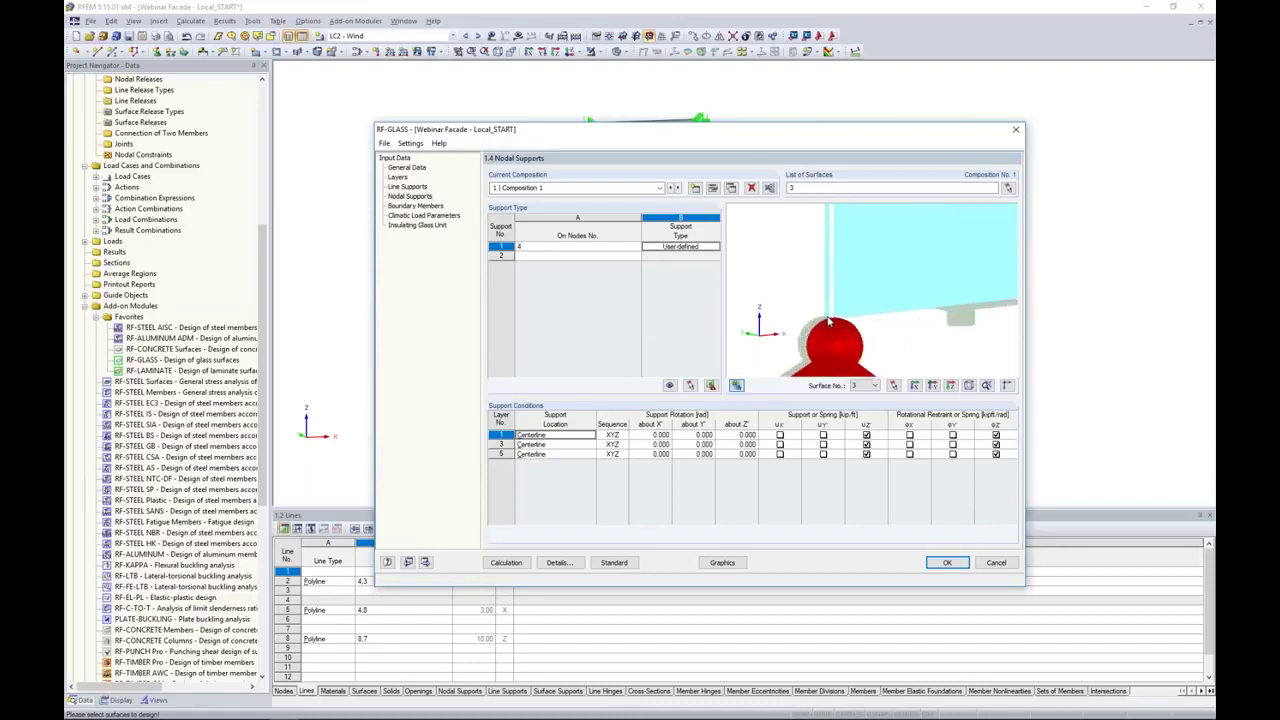
{"action": "scroll", "coordinate": [828, 322], "scroll_direction": "up", "scroll_amount": 4}
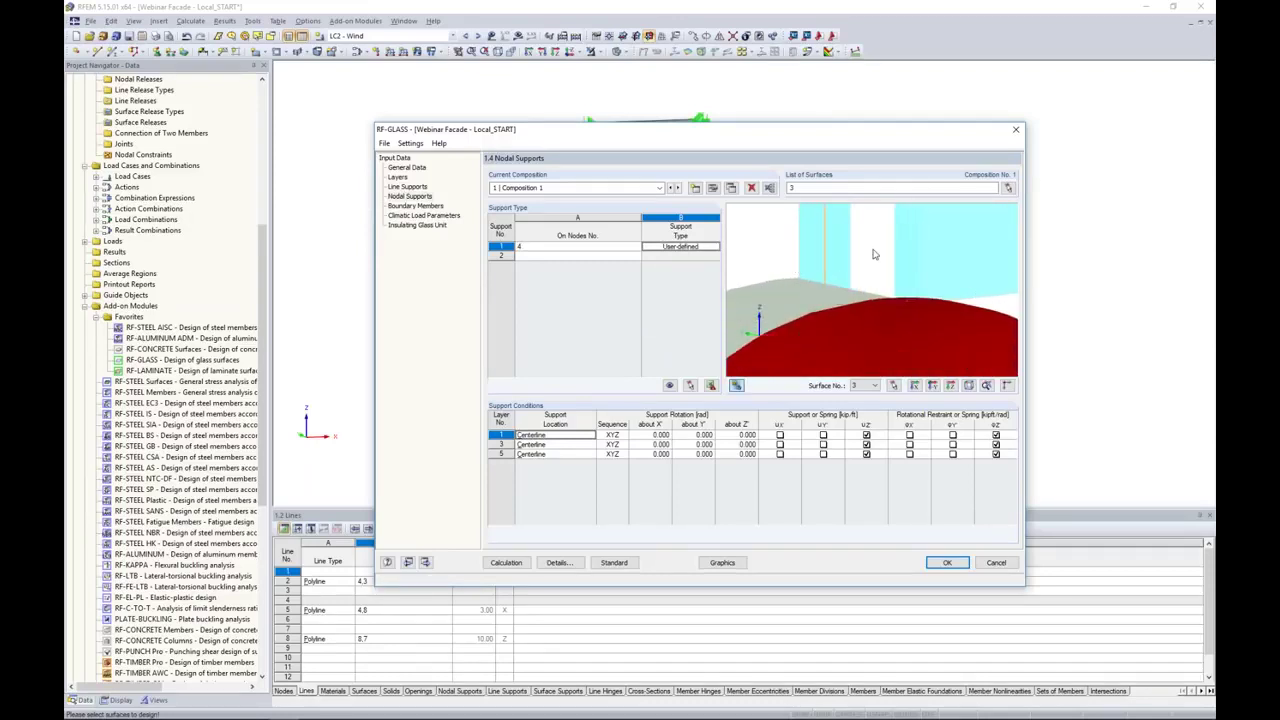
{"action": "left_click", "coordinate": [499, 445]}
{"action": "left_click", "coordinate": [555, 444]}
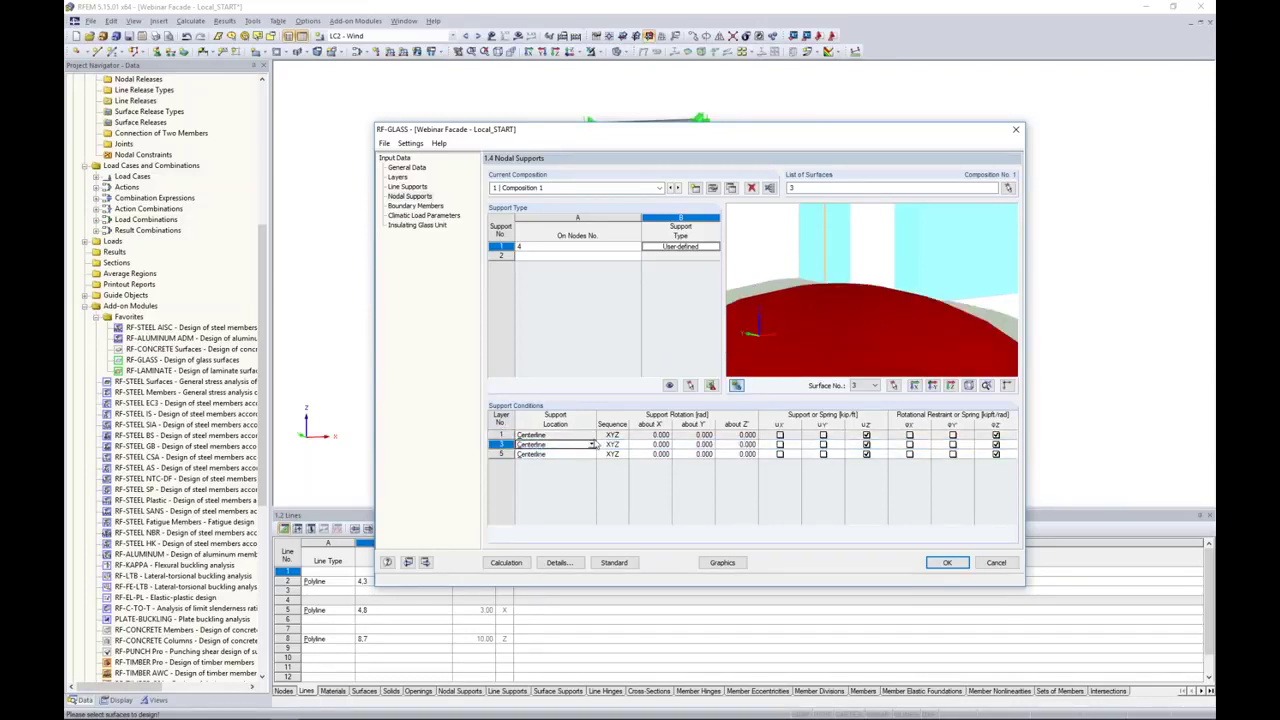
{"action": "left_click", "coordinate": [591, 444]}
{"action": "left_click", "coordinate": [566, 492]}
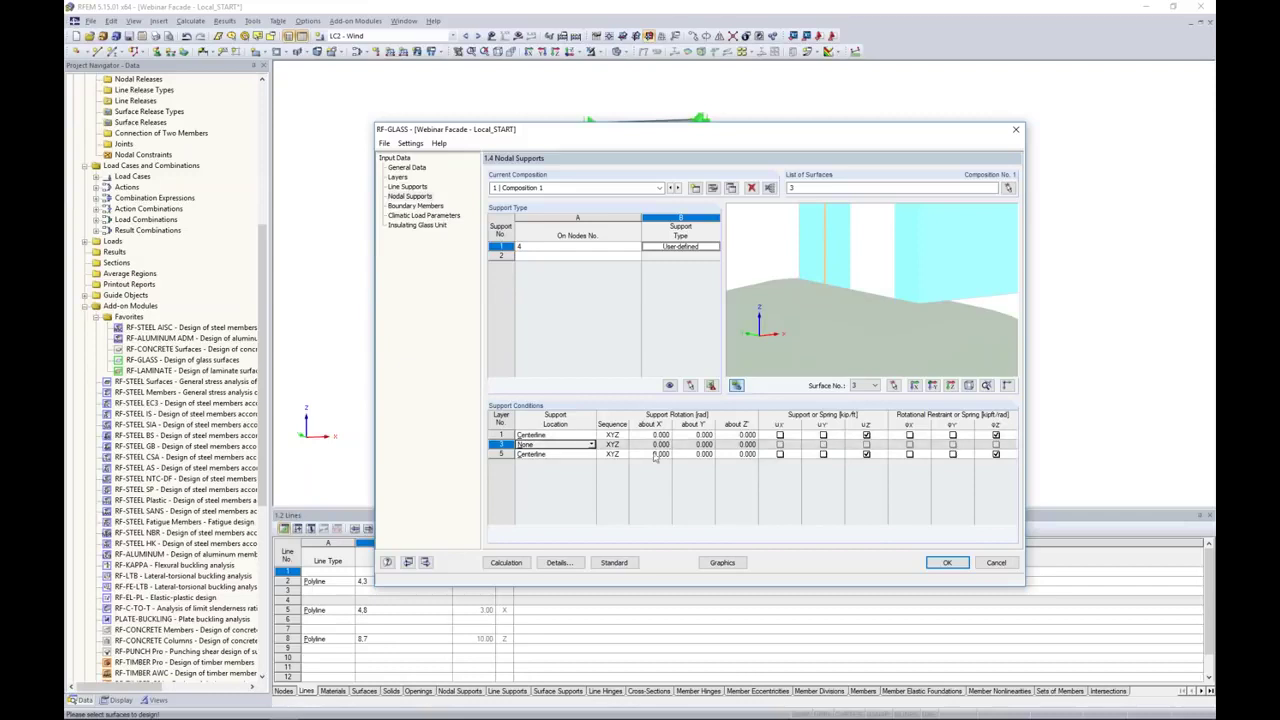
Fix the uX and uY displacements of layers 1 and 5 in the support conditions for node 4
{"action": "left_click", "coordinate": [780, 436]}
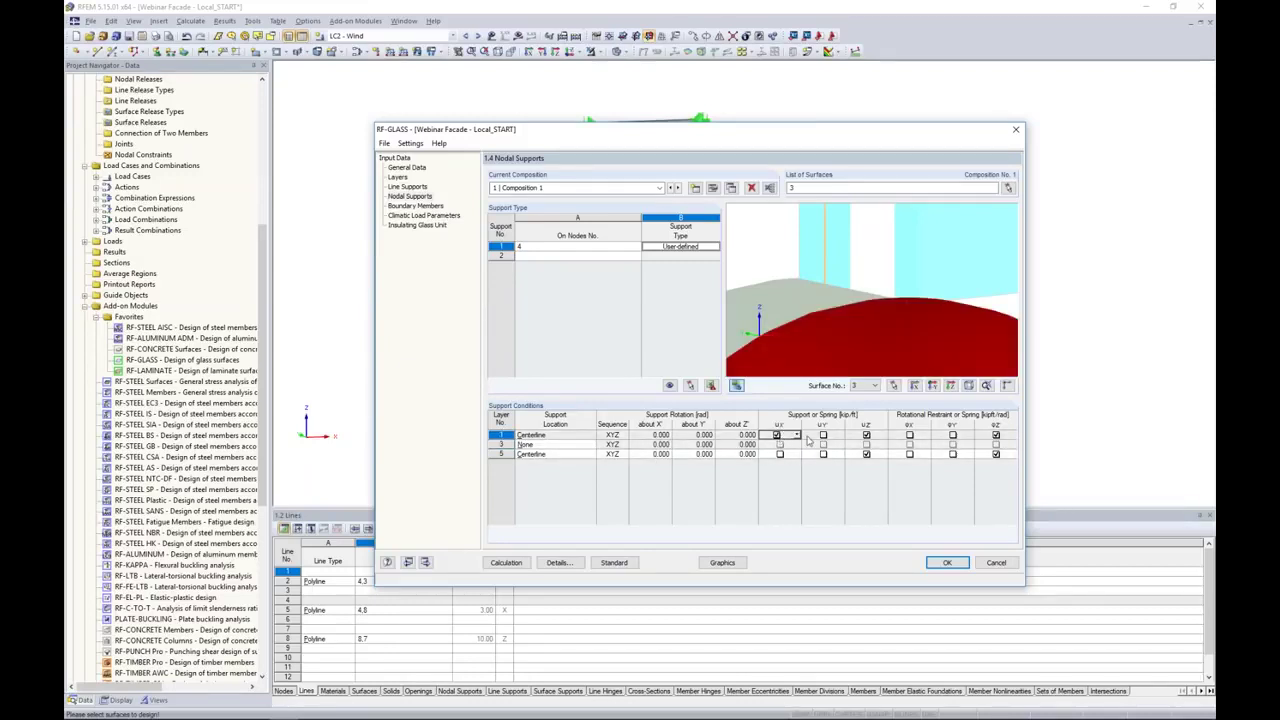
{"action": "left_click", "coordinate": [823, 436]}
{"action": "left_click", "coordinate": [780, 454]}
{"action": "left_click", "coordinate": [780, 454]}
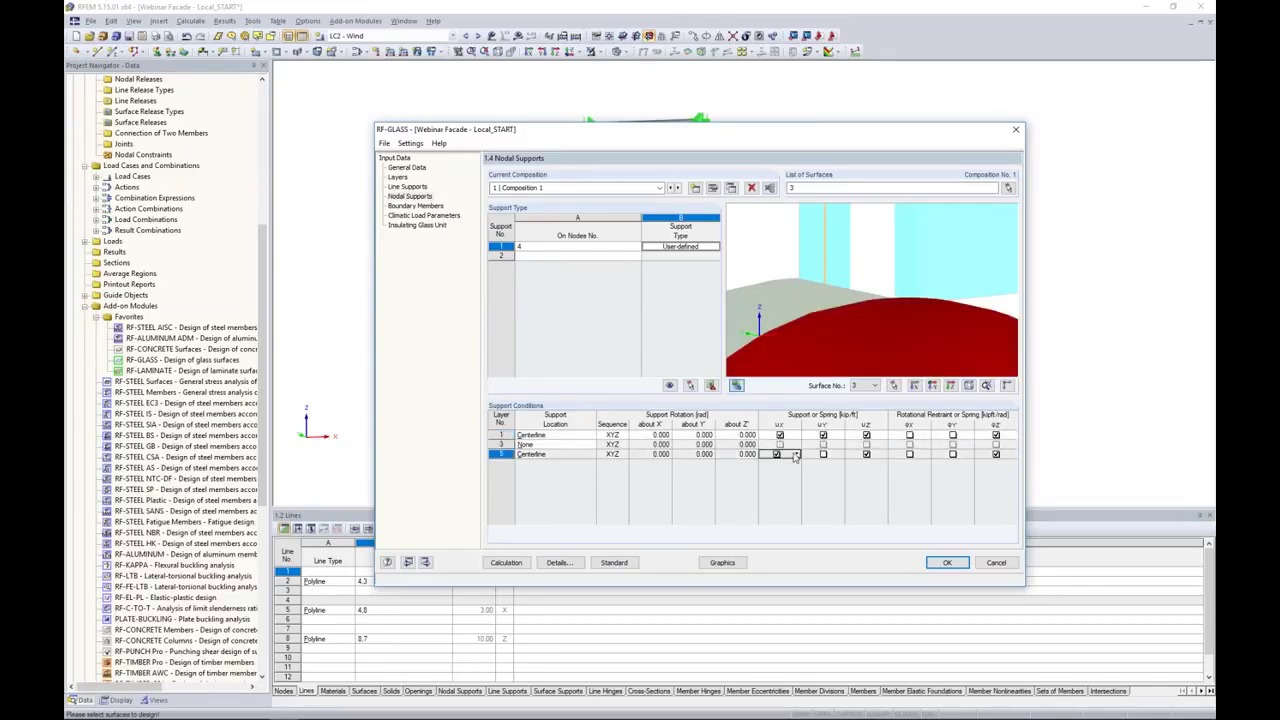
{"action": "left_click", "coordinate": [821, 455]}
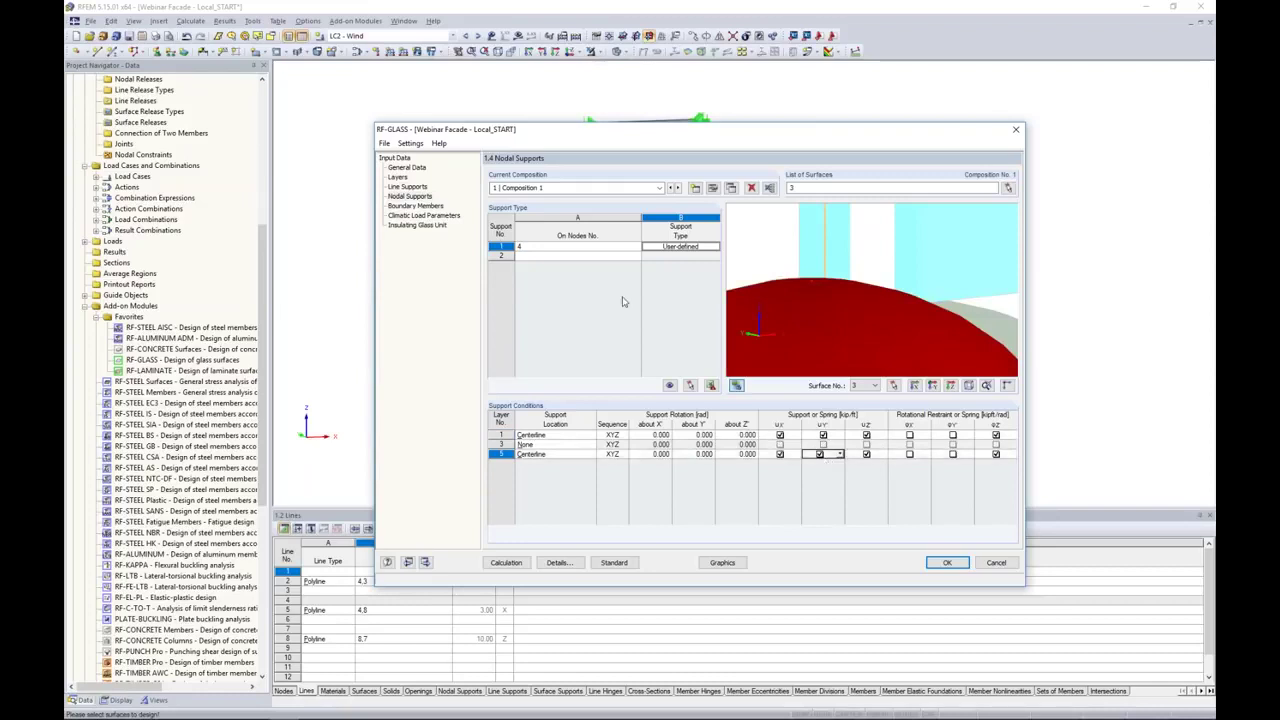
Add a second nodal support on nodes 3 and 7 and set its support type to User-defined
{"action": "left_click", "coordinate": [615, 255]}
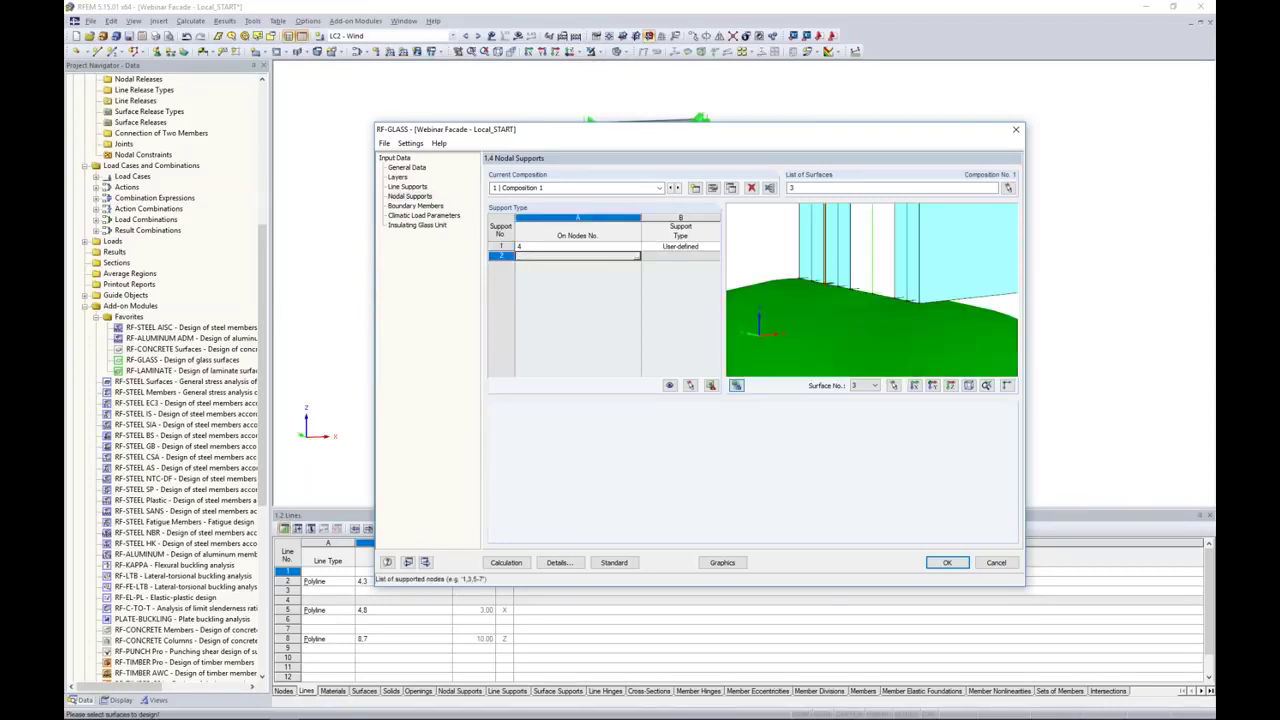
{"action": "left_click", "coordinate": [636, 257]}
{"action": "left_click", "coordinate": [598, 127]}
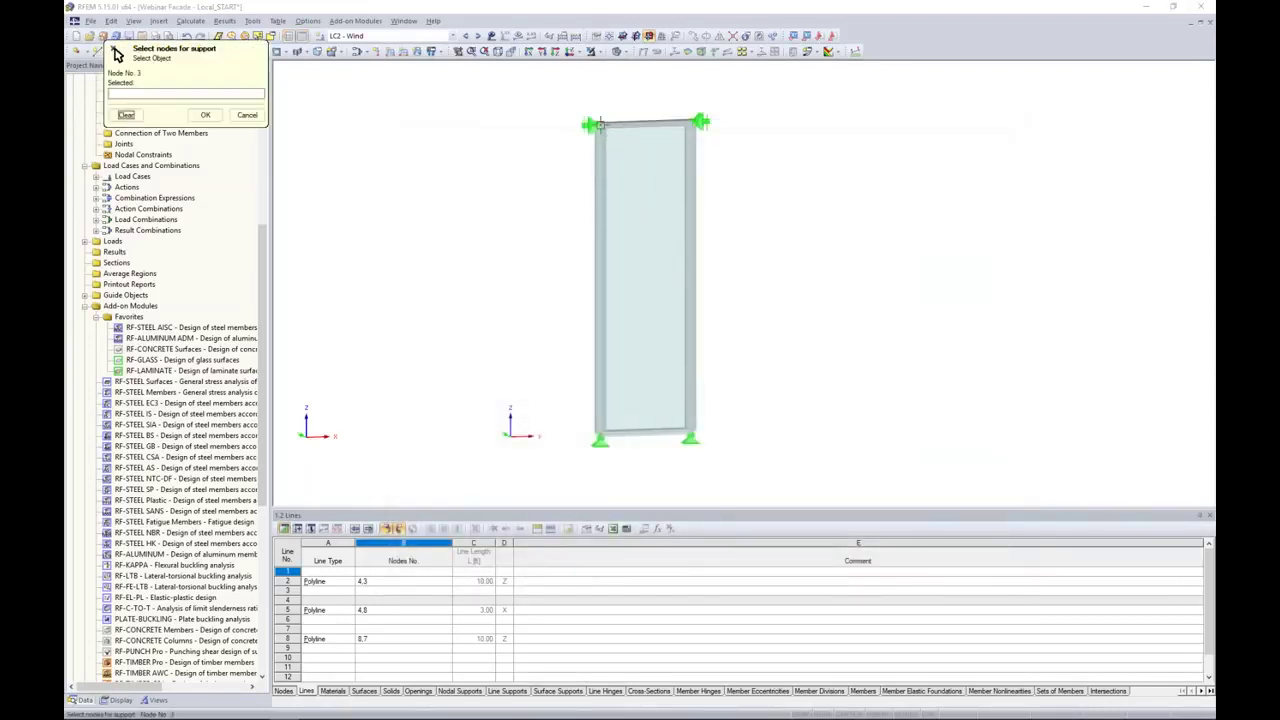
{"action": "left_click", "coordinate": [700, 122]}
{"action": "left_click", "coordinate": [205, 115]}
{"action": "left_click", "coordinate": [682, 257]}
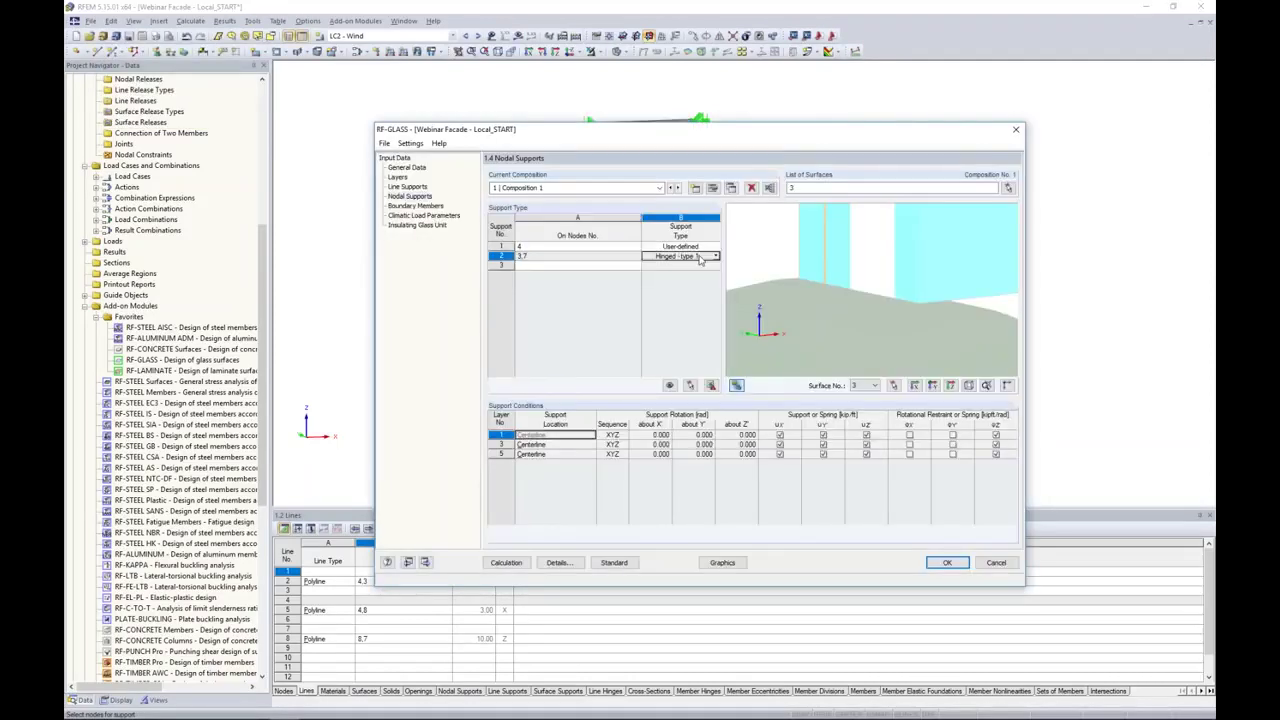
{"action": "left_click", "coordinate": [715, 256]}
{"action": "left_click", "coordinate": [669, 334]}
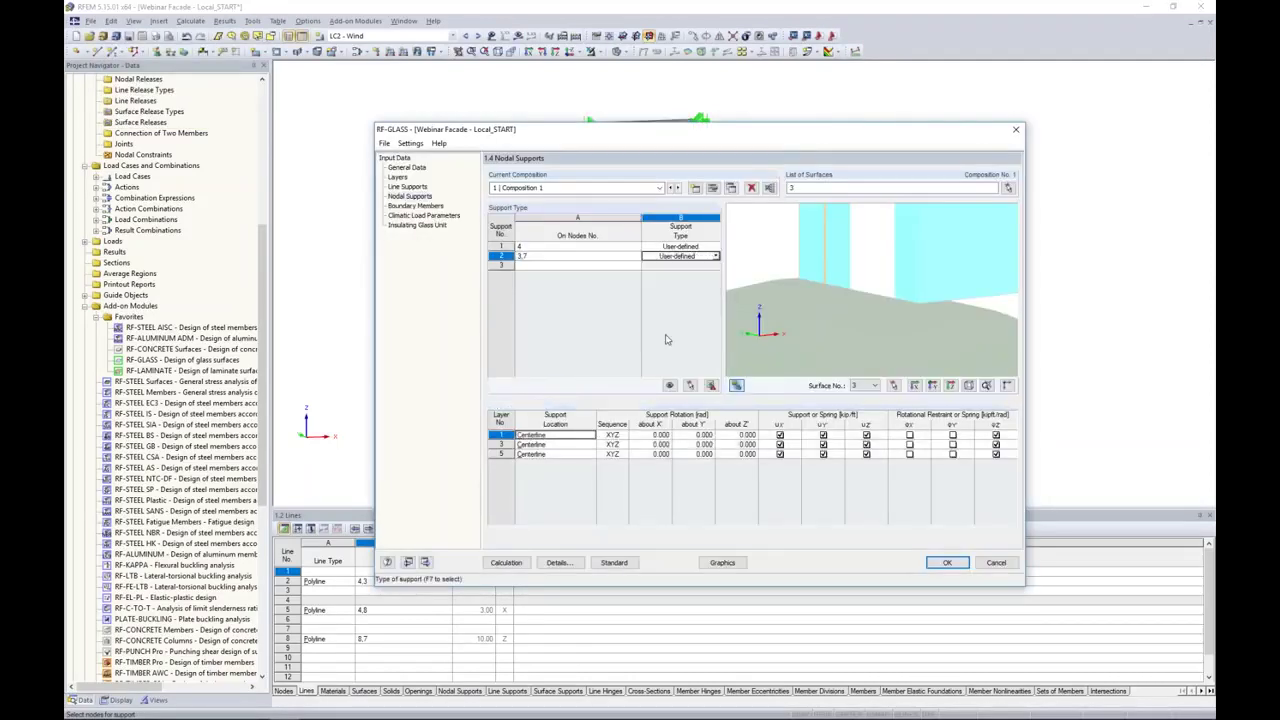
For the support on nodes 3,7, set layer 3's location to None and release uX and uZ of layers 1 and 5
{"action": "left_click", "coordinate": [575, 445]}
{"action": "left_click", "coordinate": [592, 446]}
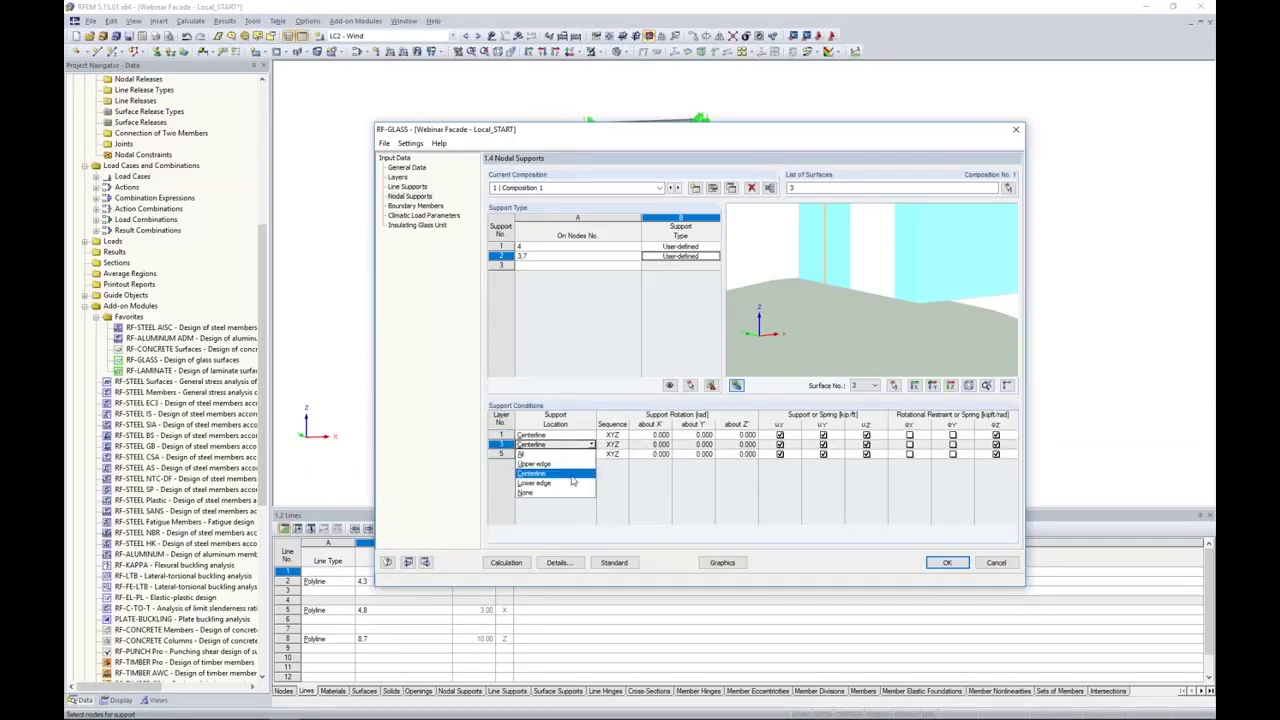
{"action": "left_click", "coordinate": [562, 497]}
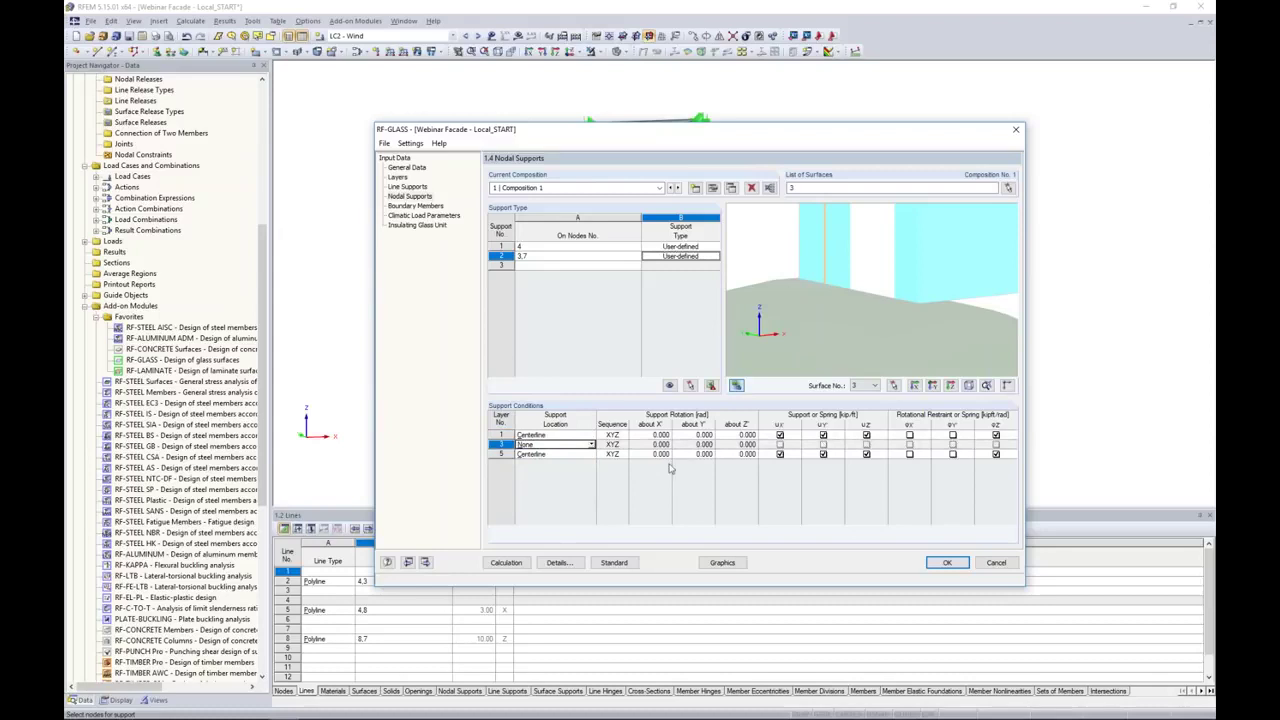
{"action": "left_click", "coordinate": [780, 436]}
{"action": "left_click", "coordinate": [780, 454]}
{"action": "left_click", "coordinate": [866, 436]}
{"action": "left_click", "coordinate": [866, 454]}
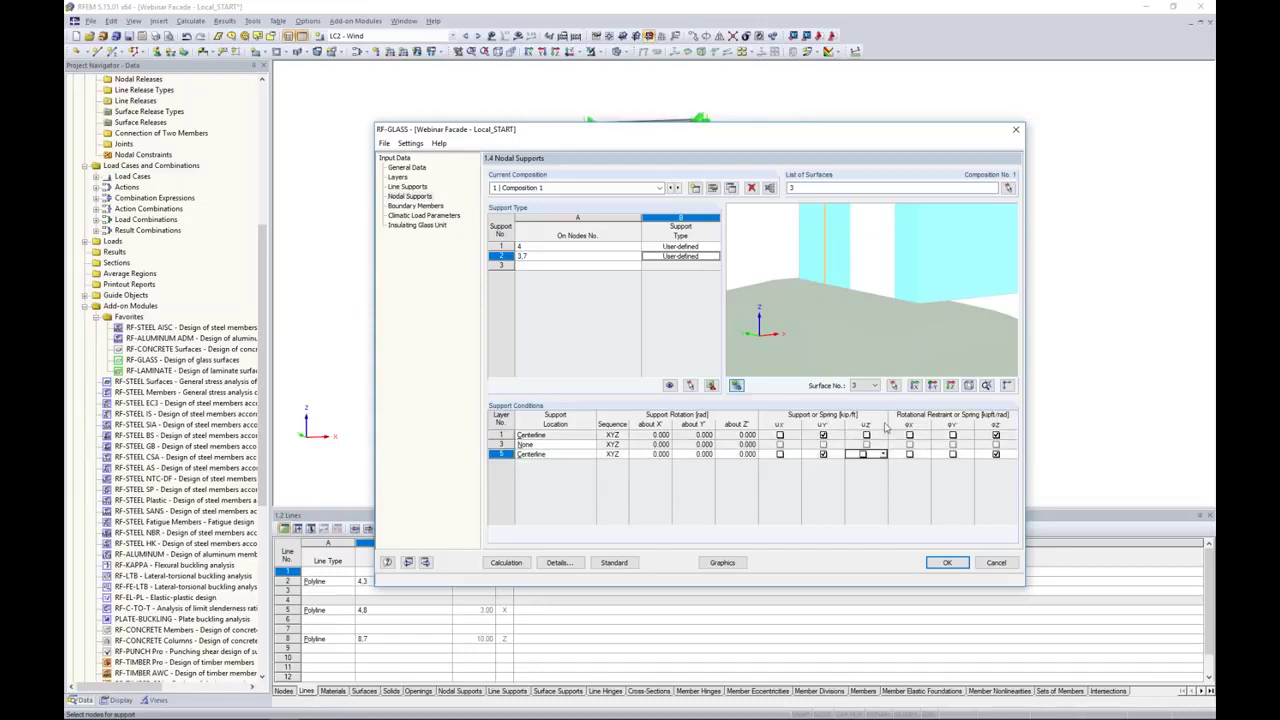
Add a third nodal support on node 8
{"action": "scroll", "coordinate": [916, 281], "scroll_direction": "down", "scroll_amount": 10}
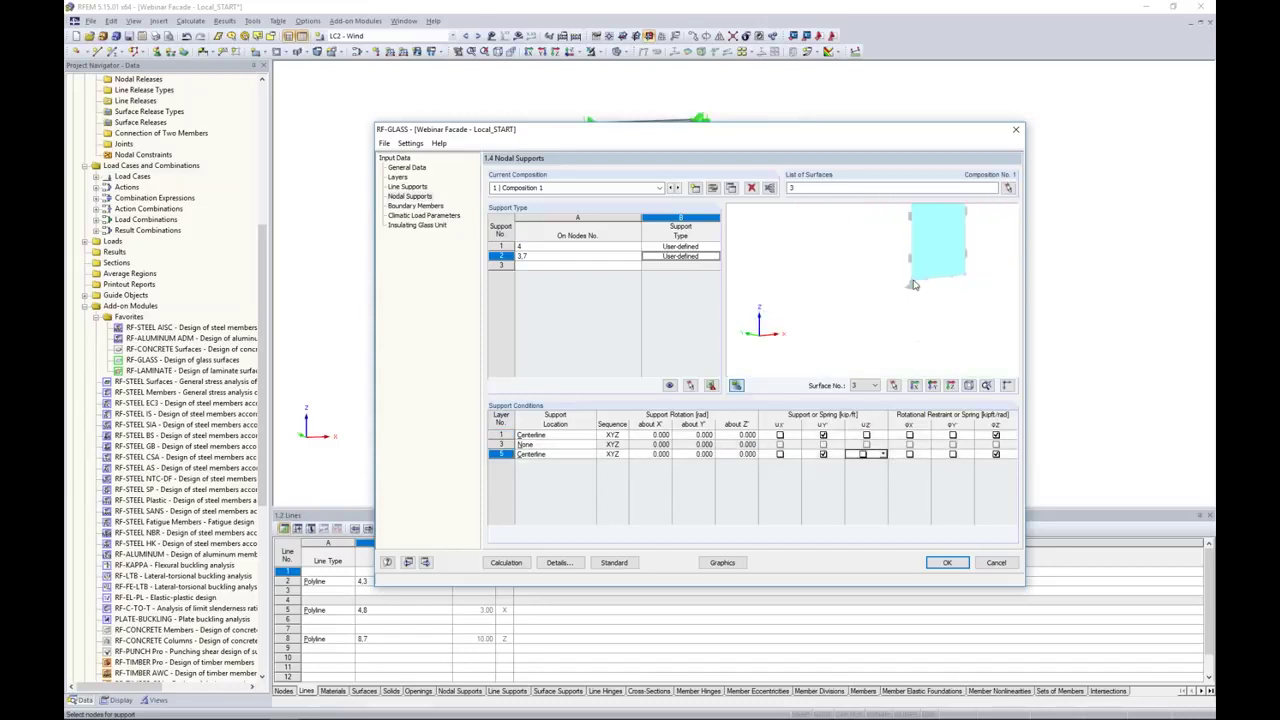
{"action": "middle_click_drag", "start_coordinate": [913, 285], "coordinate": [955, 336]}
{"action": "scroll", "coordinate": [889, 333], "scroll_direction": "up", "scroll_amount": 10}
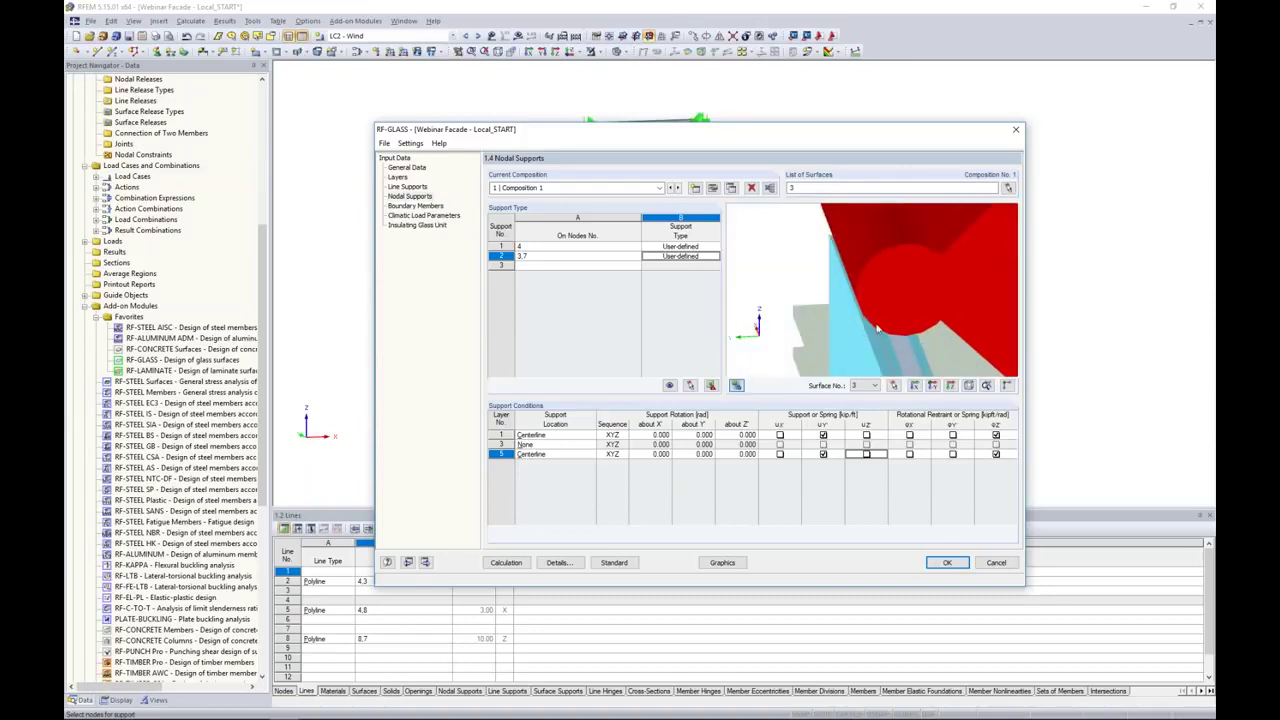
{"action": "left_click", "coordinate": [548, 268]}
{"action": "left_click", "coordinate": [640, 267]}
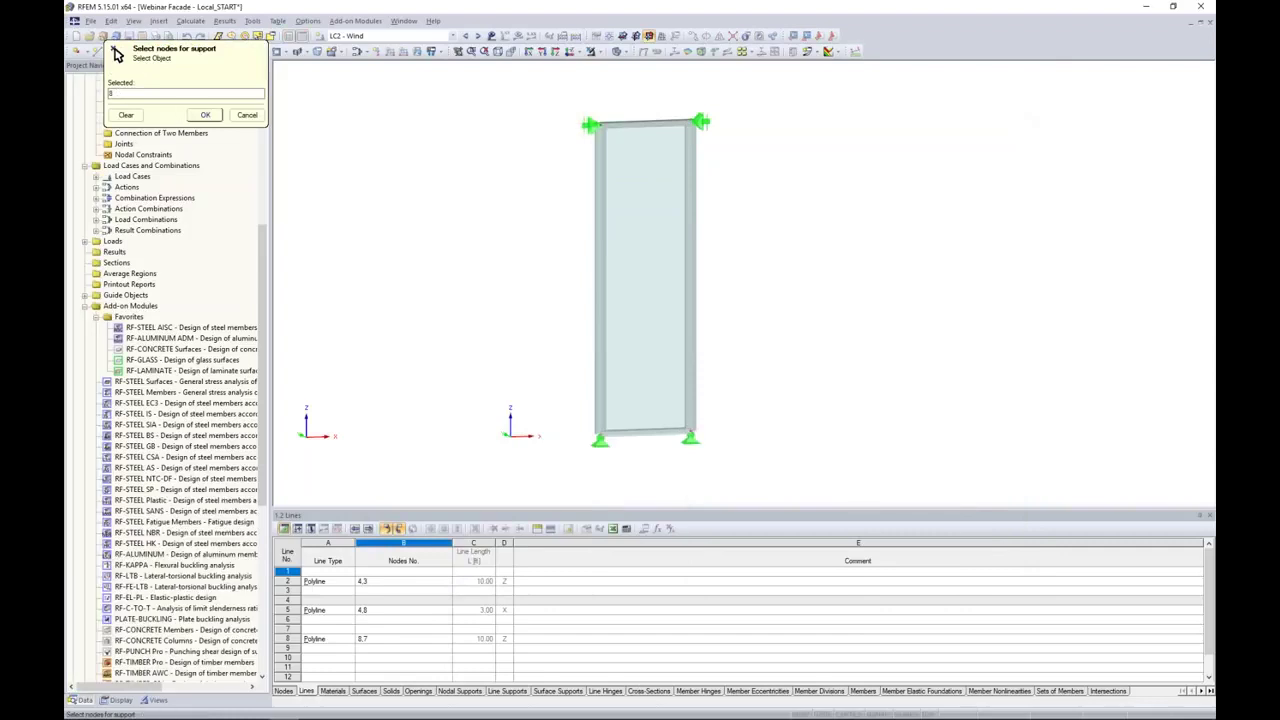
{"action": "left_click", "coordinate": [205, 114]}
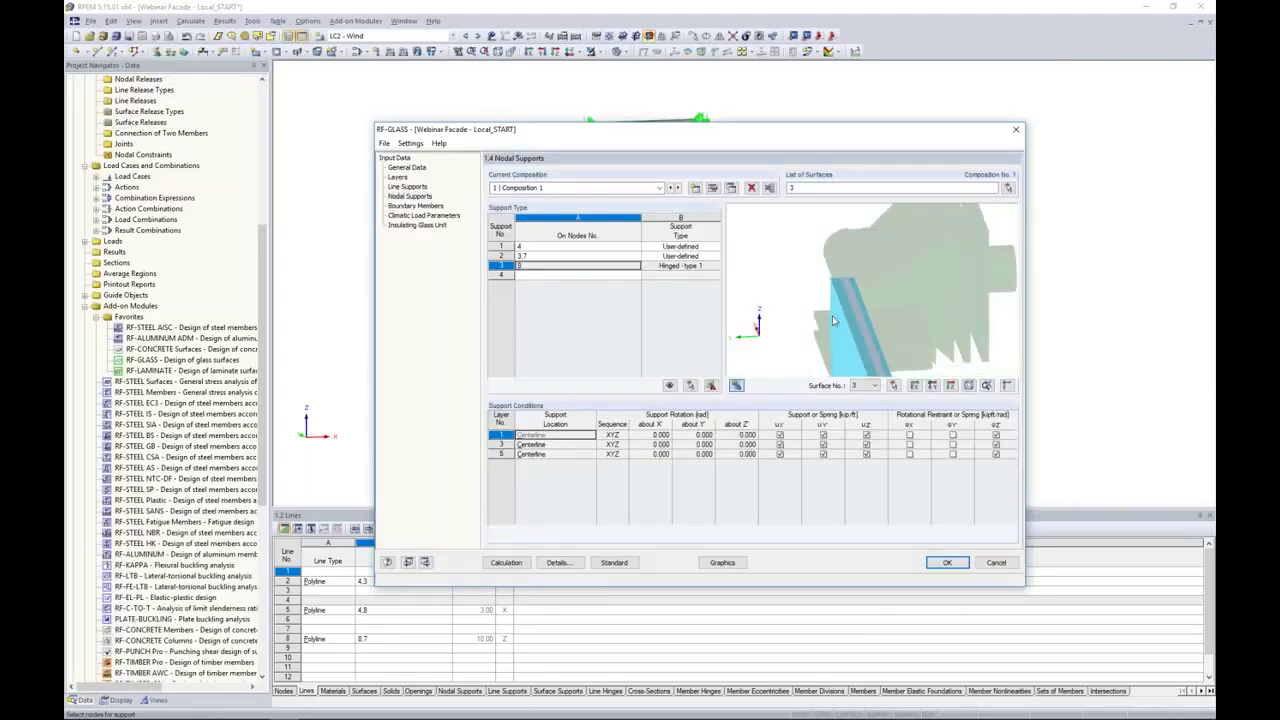
Change the support type of node 8 to User-defined
{"action": "middle_click_drag", "start_coordinate": [879, 357], "coordinate": [772, 342], "text": "ctrl"}
{"action": "middle_click_drag", "start_coordinate": [919, 356], "coordinate": [866, 370], "text": "ctrl"}
{"action": "scroll", "coordinate": [866, 370], "scroll_direction": "up", "scroll_amount": 3}
{"action": "left_click", "coordinate": [552, 456]}
{"action": "left_click", "coordinate": [680, 266]}
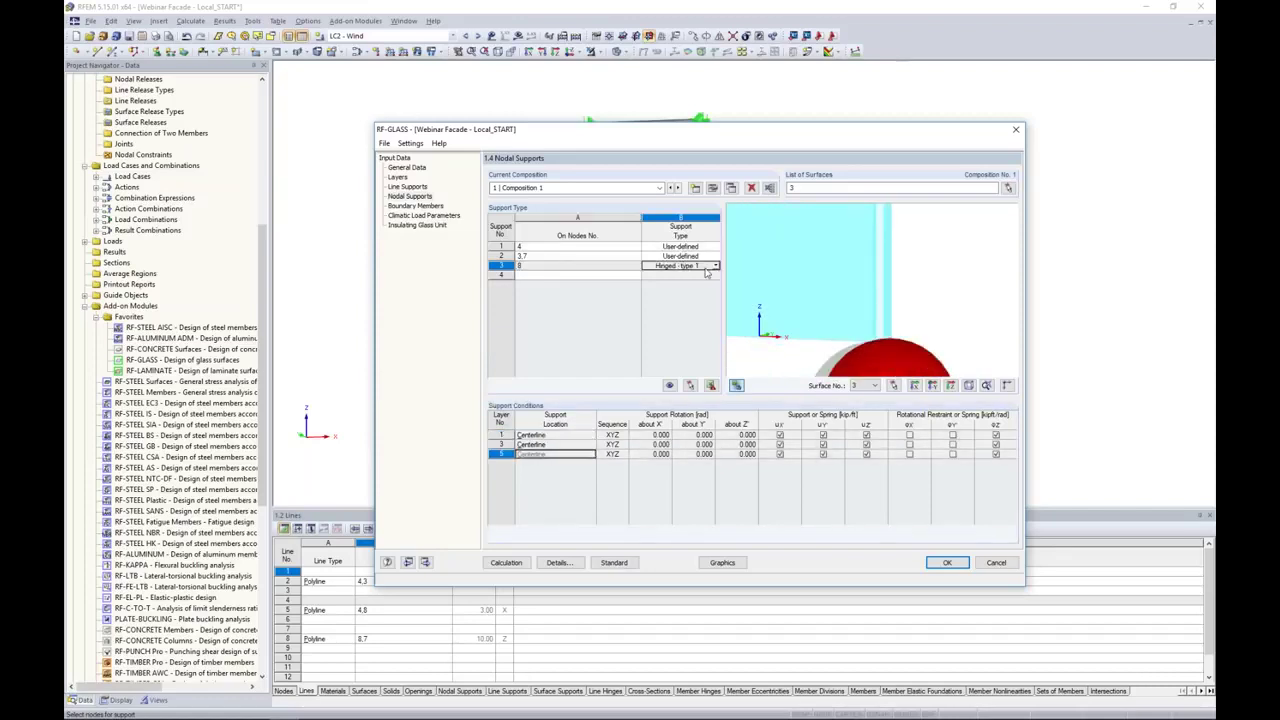
{"action": "left_click", "coordinate": [715, 266]}
{"action": "left_click", "coordinate": [661, 342]}
For the support on node 8, set layer 3's location to None and release uX of layers 1 and 5
{"action": "left_click", "coordinate": [548, 446]}
{"action": "left_click", "coordinate": [591, 445]}
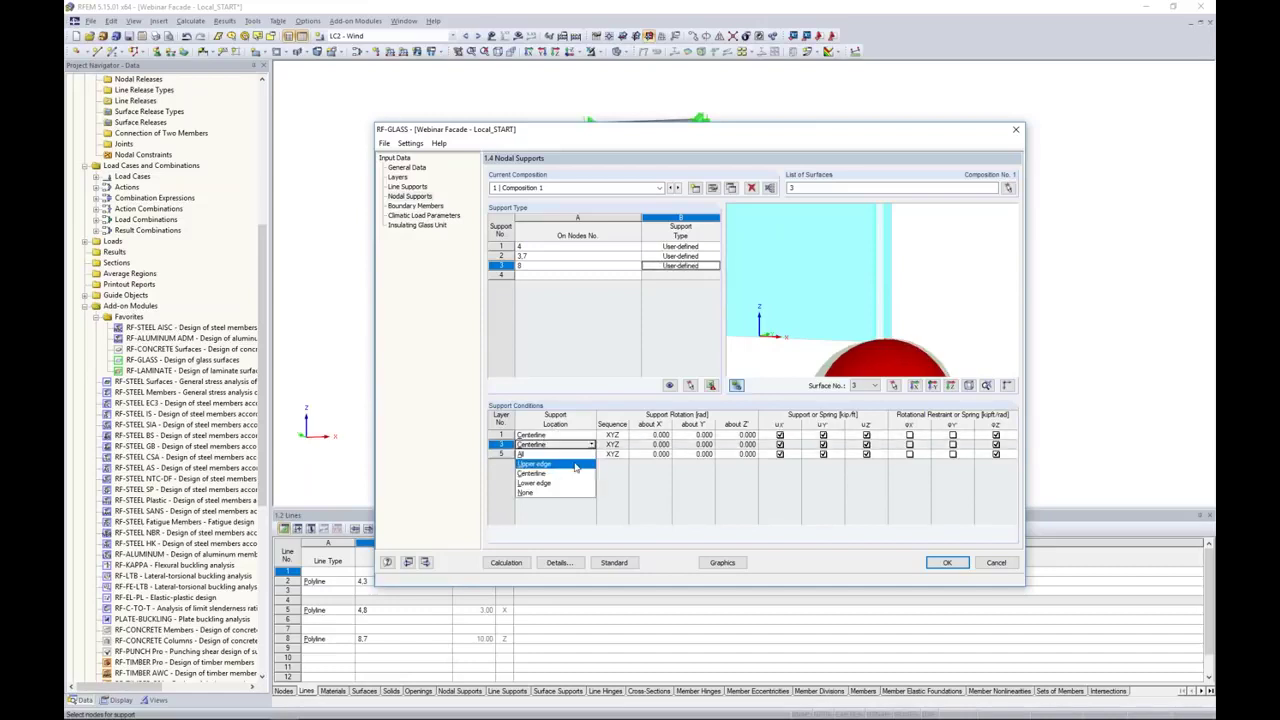
{"action": "left_click", "coordinate": [555, 493]}
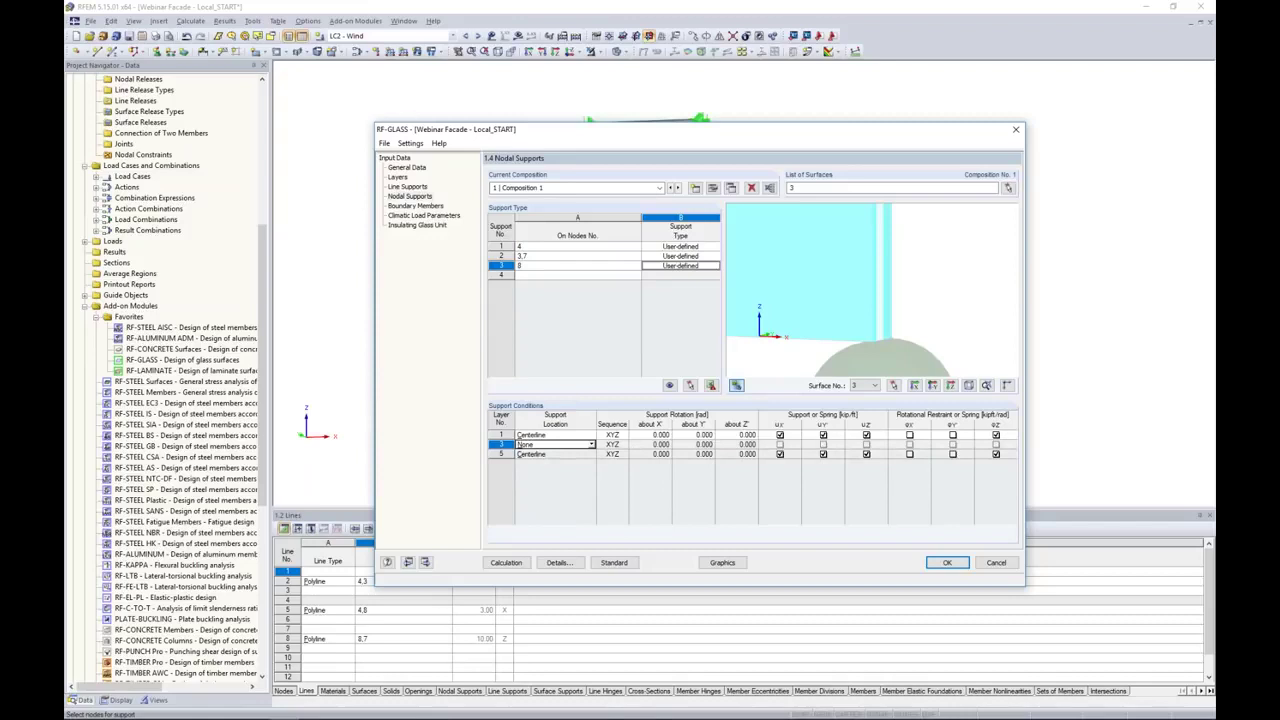
{"action": "left_click", "coordinate": [779, 454]}
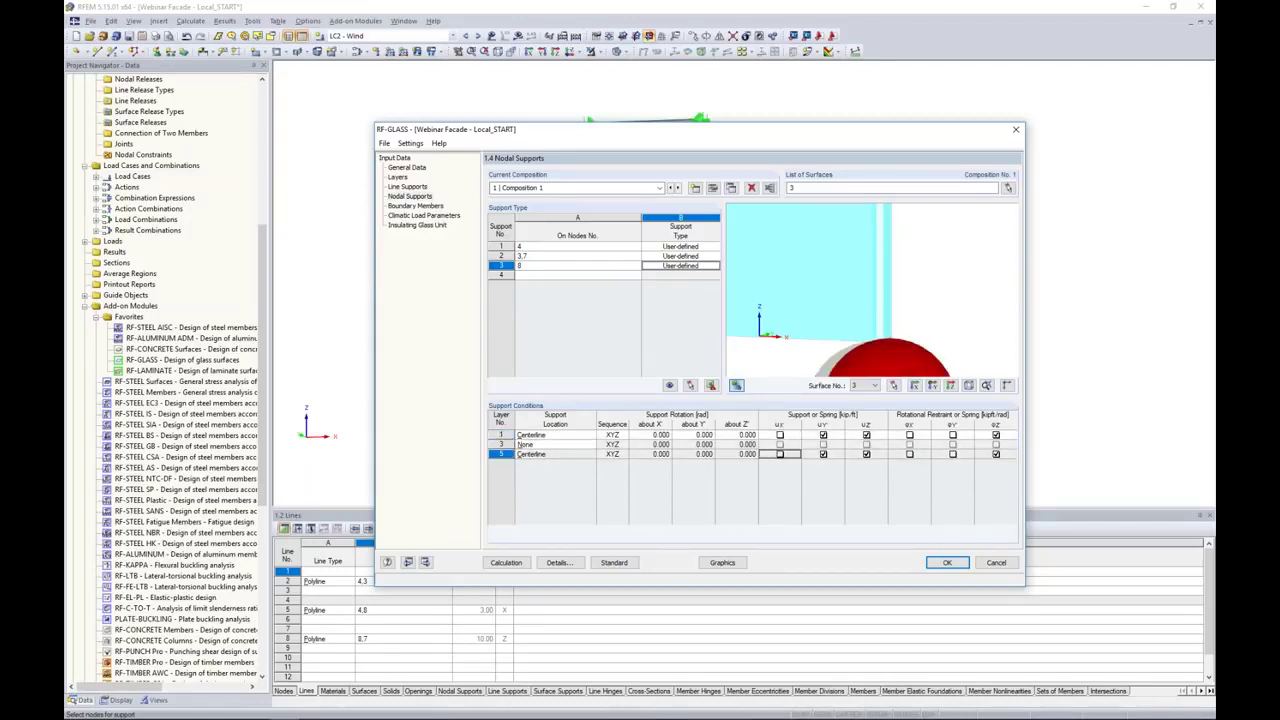
{"action": "scroll", "coordinate": [818, 280], "scroll_direction": "up", "scroll_amount": 3}
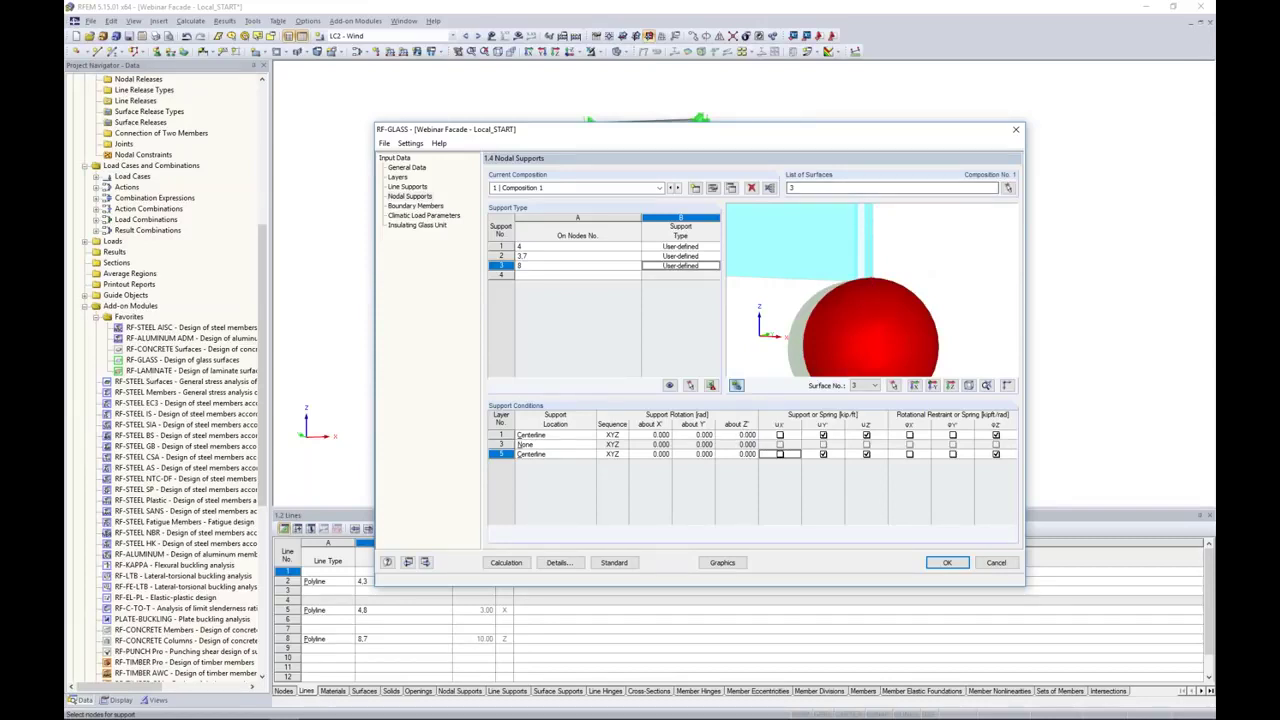
Examine the boundary member profiles around the glass and the layer and location options of the first boundary member
{"action": "left_click", "coordinate": [412, 207]}
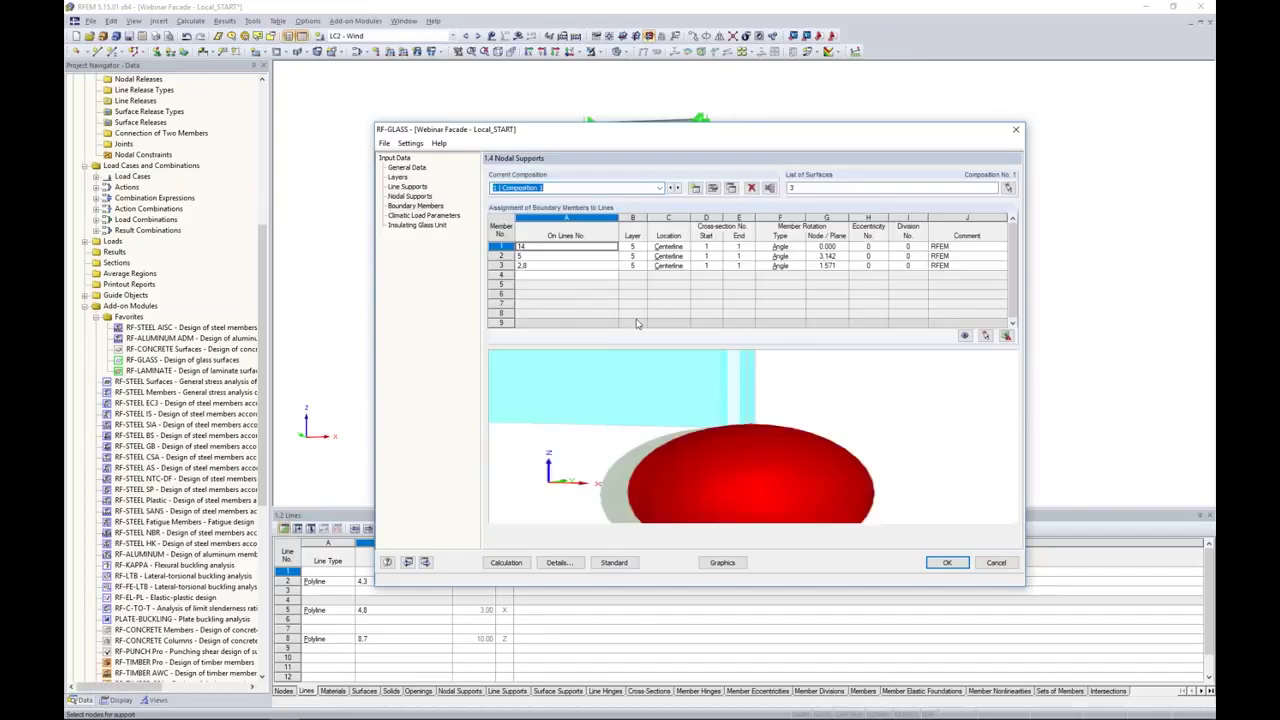
{"action": "middle_click_drag", "start_coordinate": [724, 413], "coordinate": [789, 395], "text": "ctrl"}
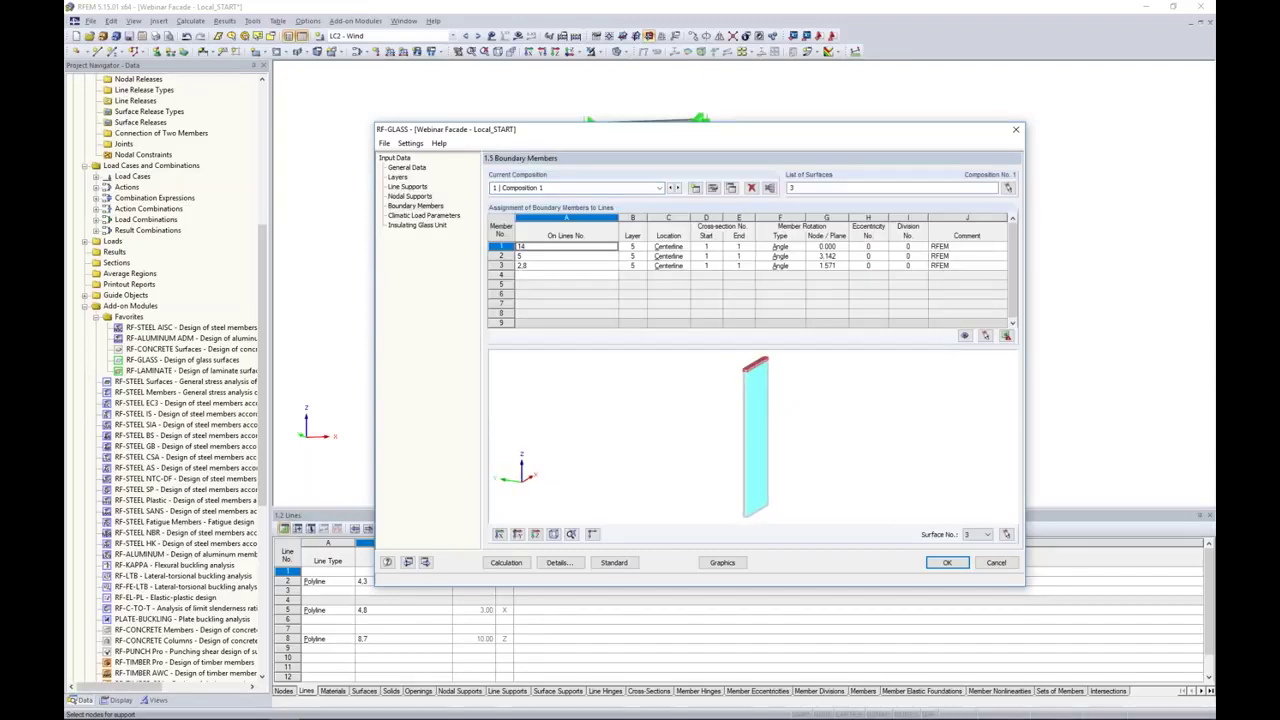
{"action": "scroll", "coordinate": [748, 372], "scroll_direction": "up", "scroll_amount": 5}
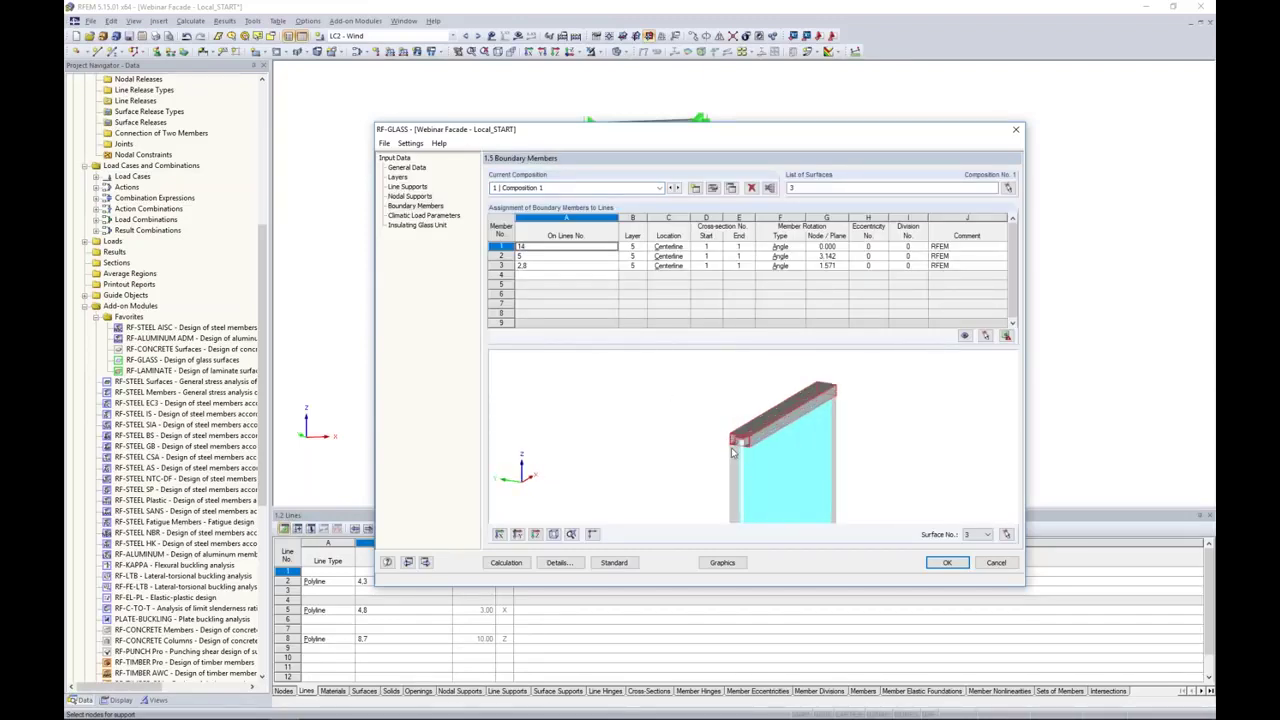
{"action": "scroll", "coordinate": [745, 440], "scroll_direction": "up", "scroll_amount": 3}
{"action": "middle_click_drag", "start_coordinate": [735, 474], "coordinate": [724, 436]}
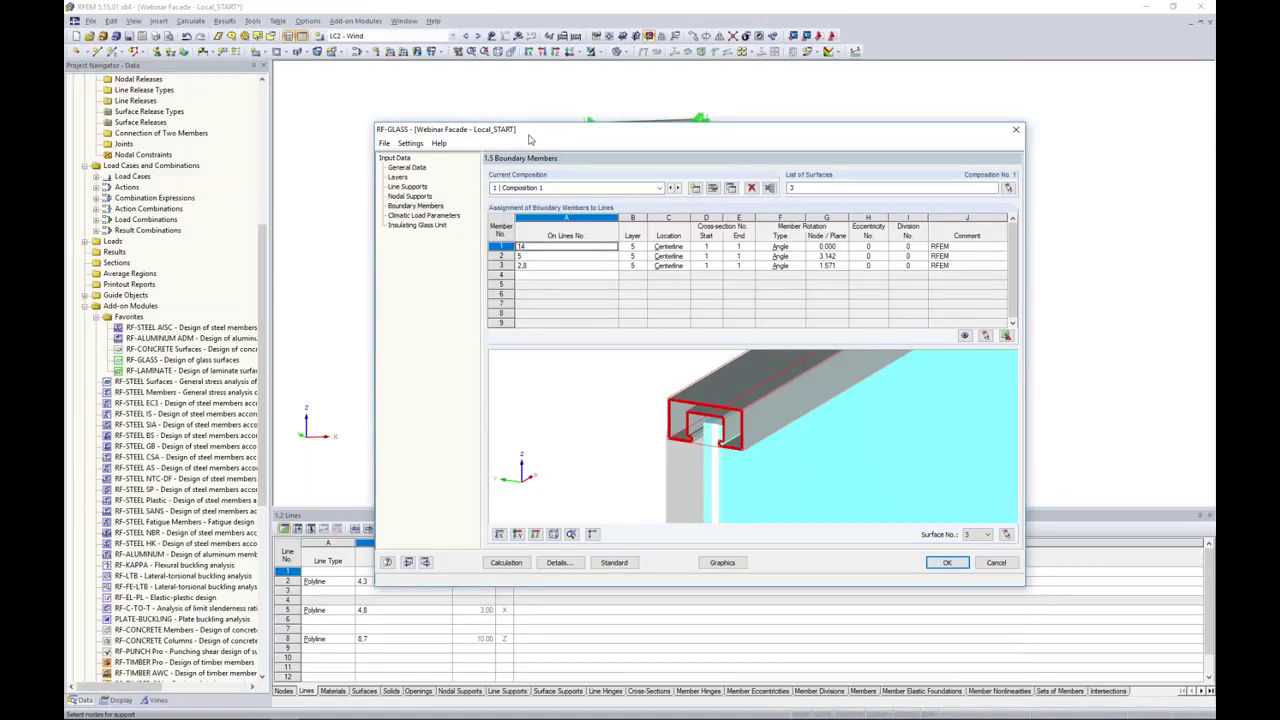
{"action": "left_click_drag", "start_coordinate": [530, 140], "coordinate": [536, 286]}
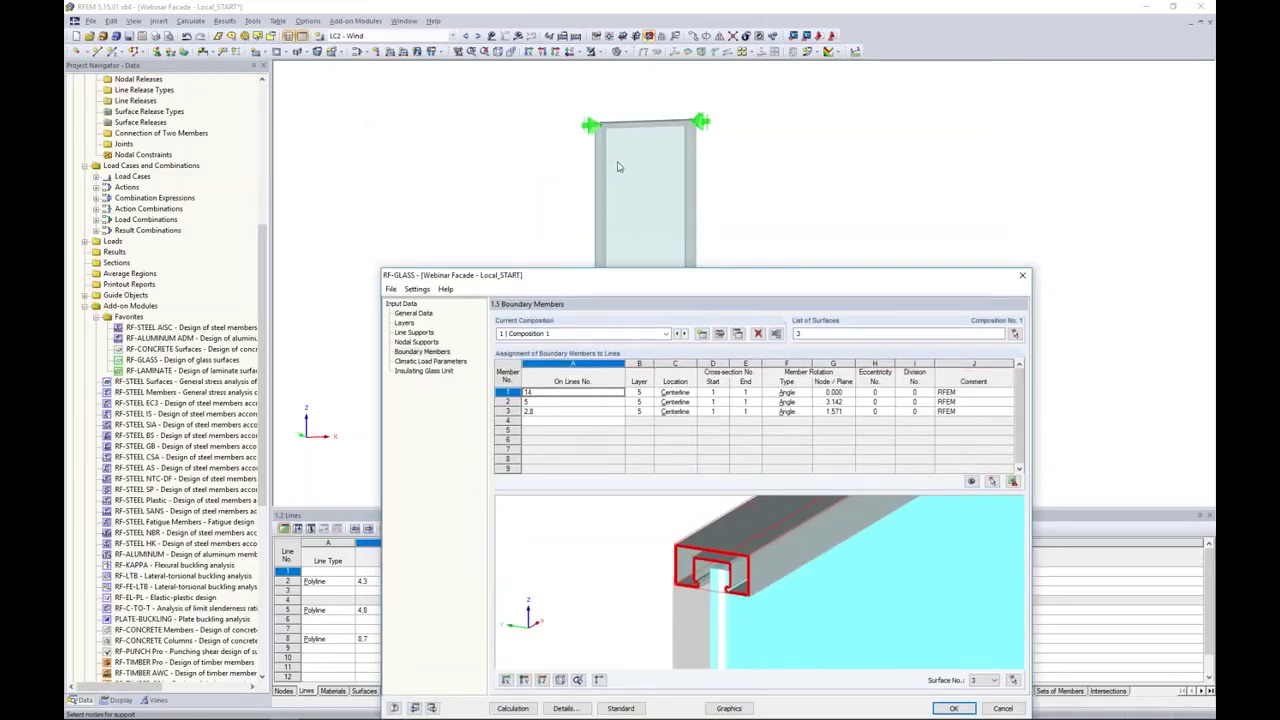
{"action": "left_click_drag", "start_coordinate": [705, 276], "coordinate": [726, 118]}
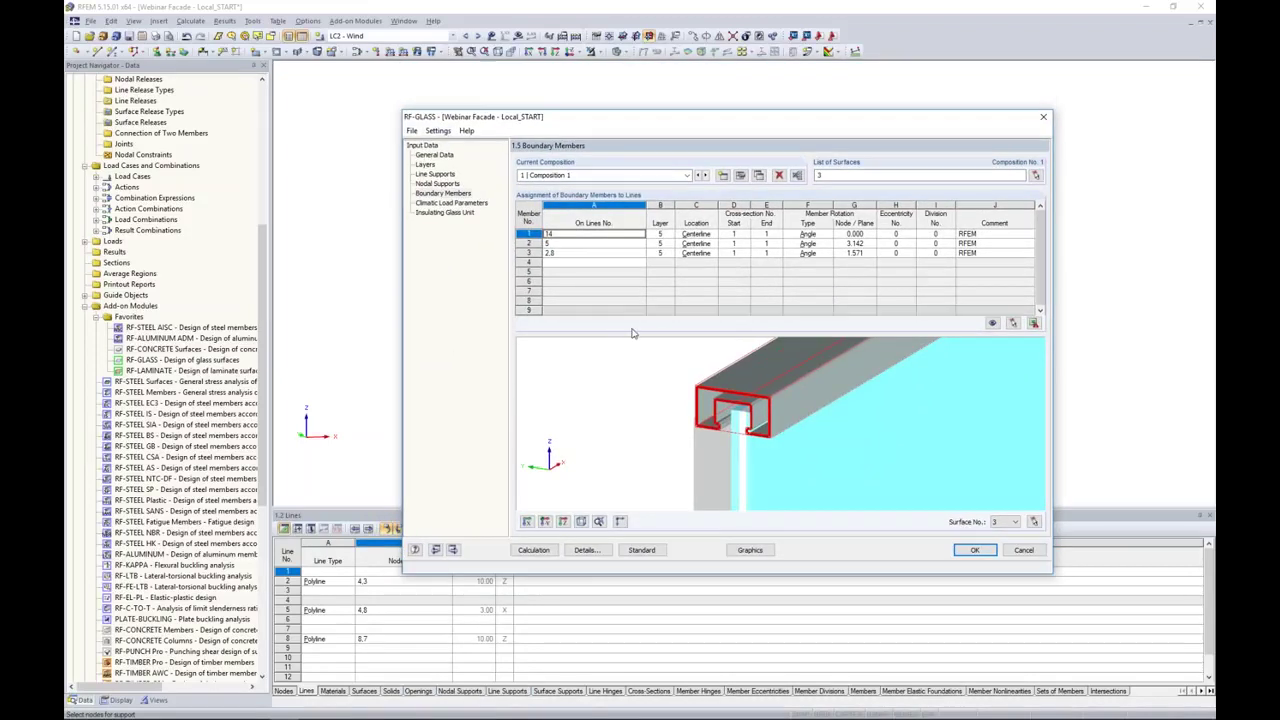
{"action": "left_click", "coordinate": [660, 233]}
{"action": "left_click", "coordinate": [669, 233]}
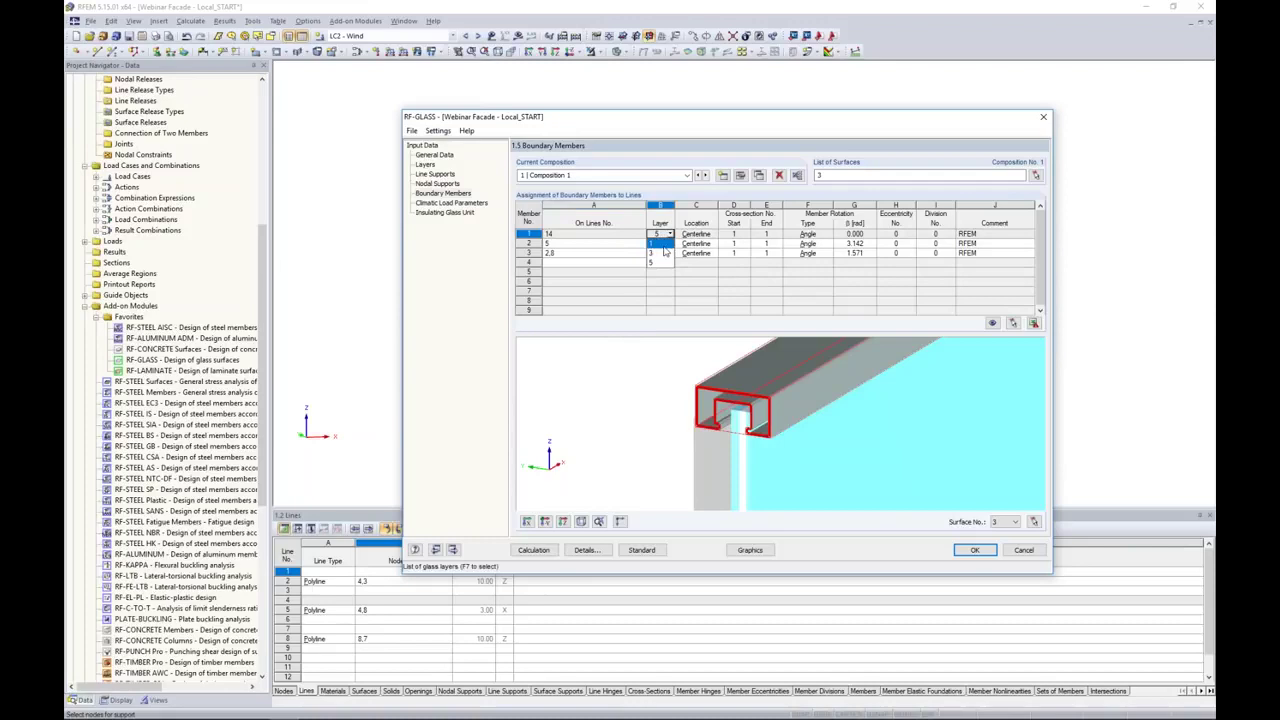
{"action": "key", "text": "Escape"}
{"action": "left_click", "coordinate": [712, 234]}
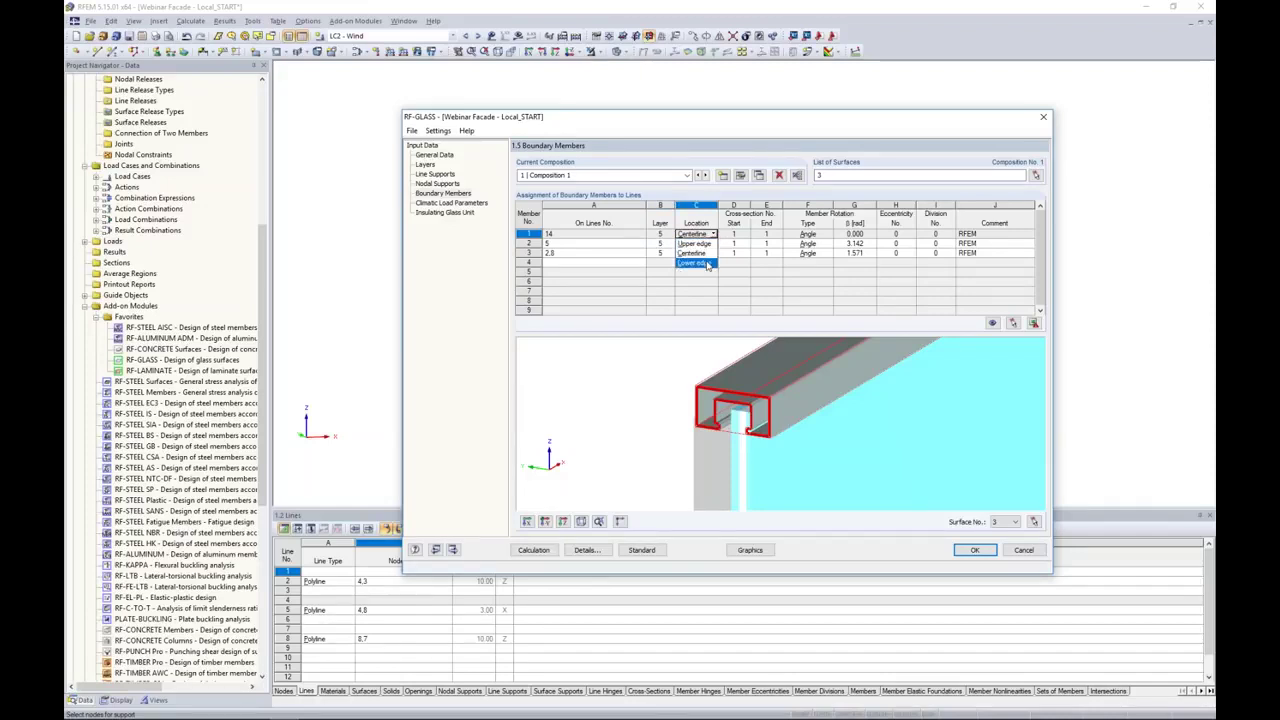
{"action": "left_click", "coordinate": [697, 292]}
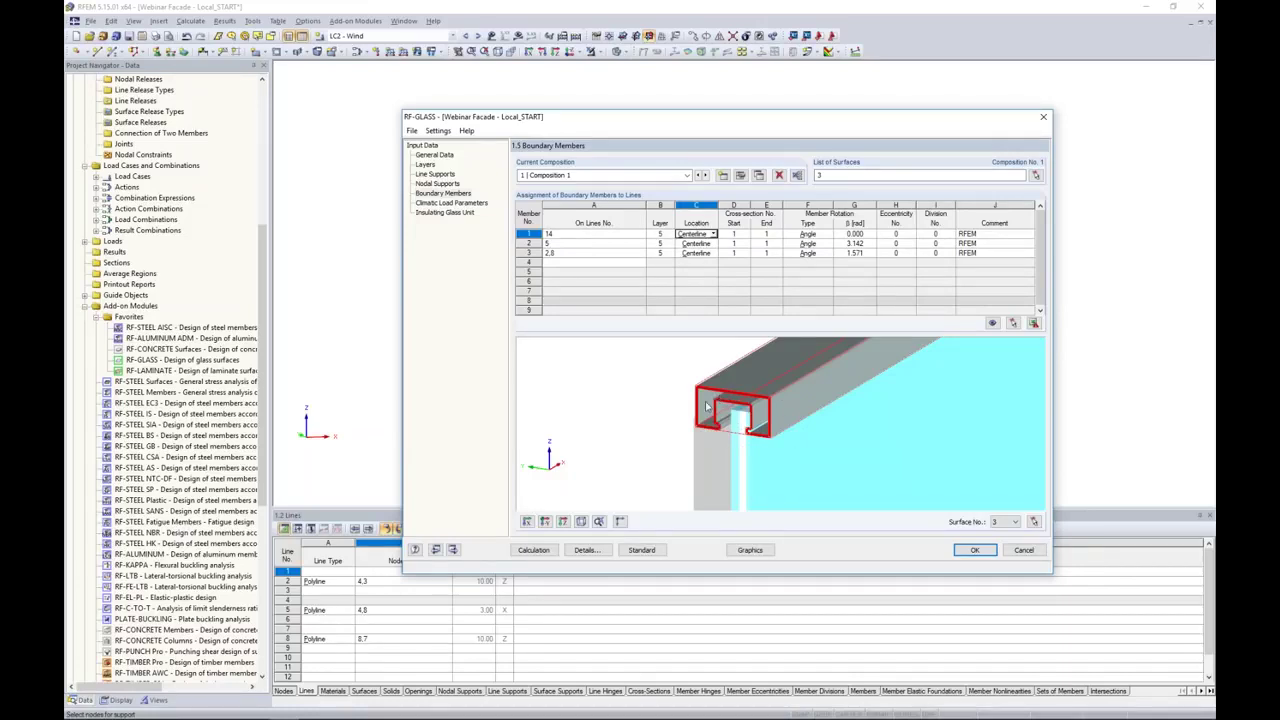
Review the summer climatic load parameters that automatic gas temperature calculation offers, leaving that option switched off
{"action": "left_click", "coordinate": [443, 203]}
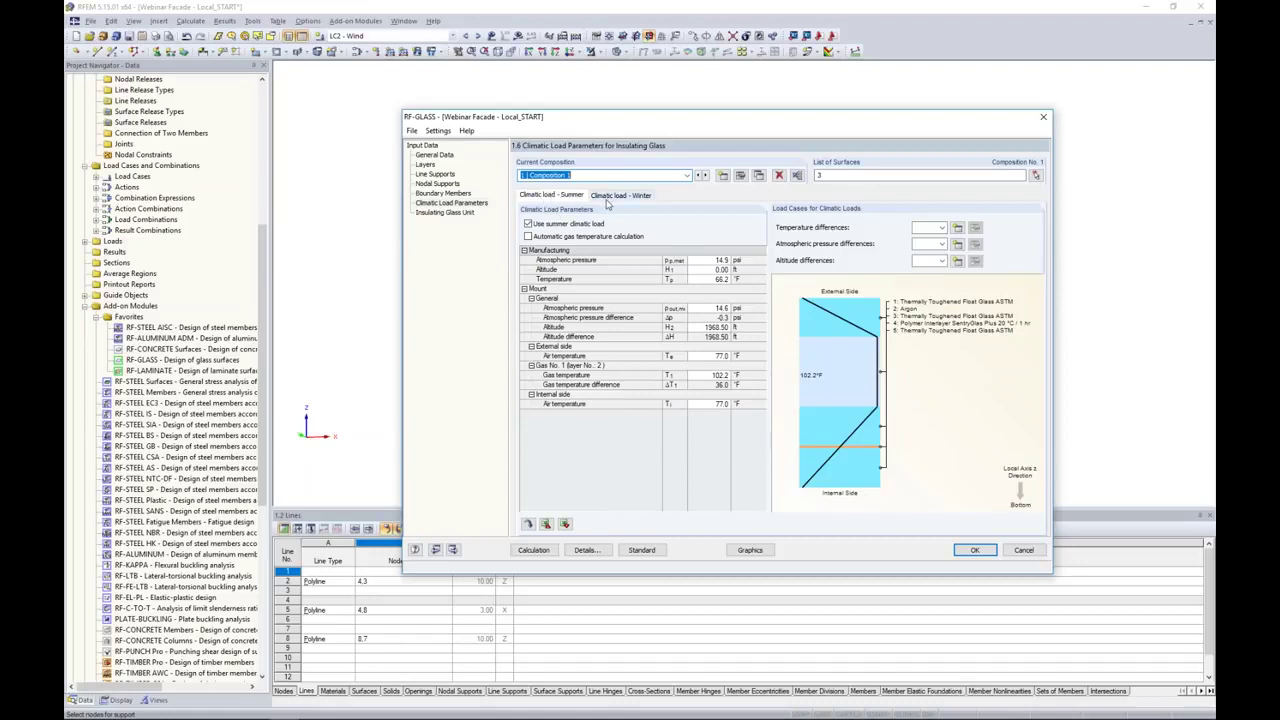
{"action": "left_click", "coordinate": [528, 236]}
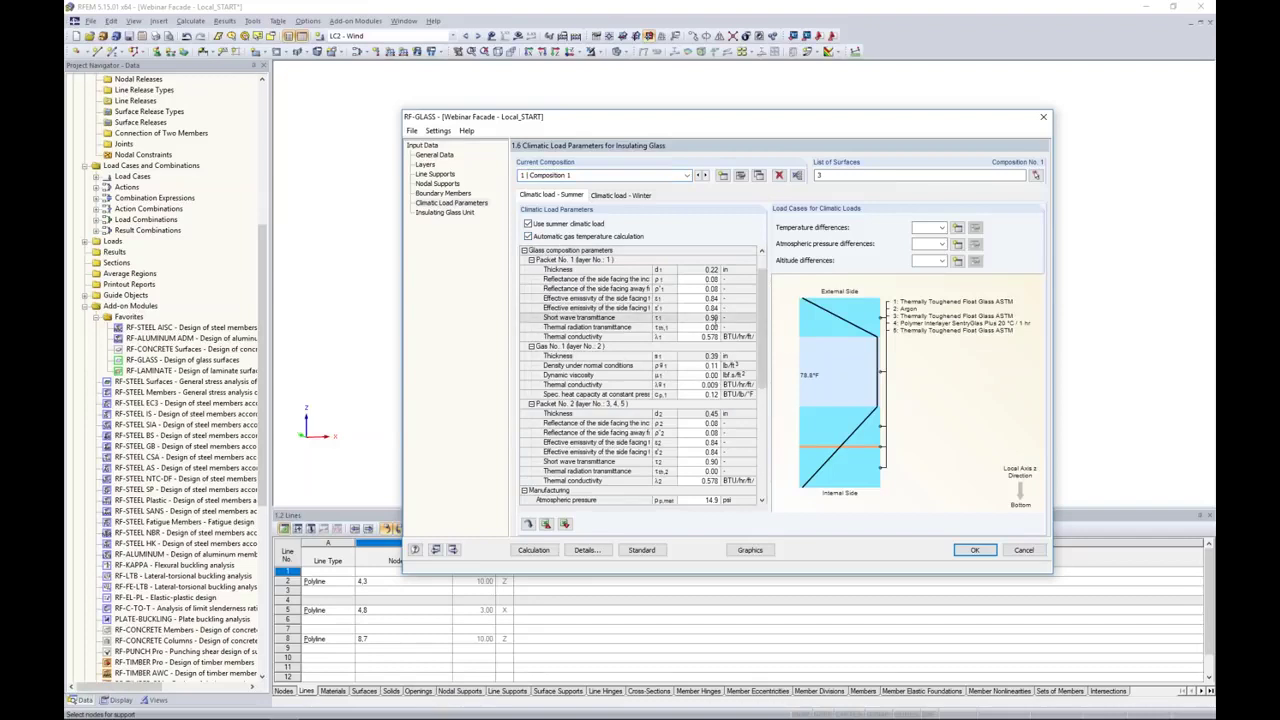
{"action": "scroll", "coordinate": [640, 380], "scroll_direction": "down", "scroll_amount": 8}
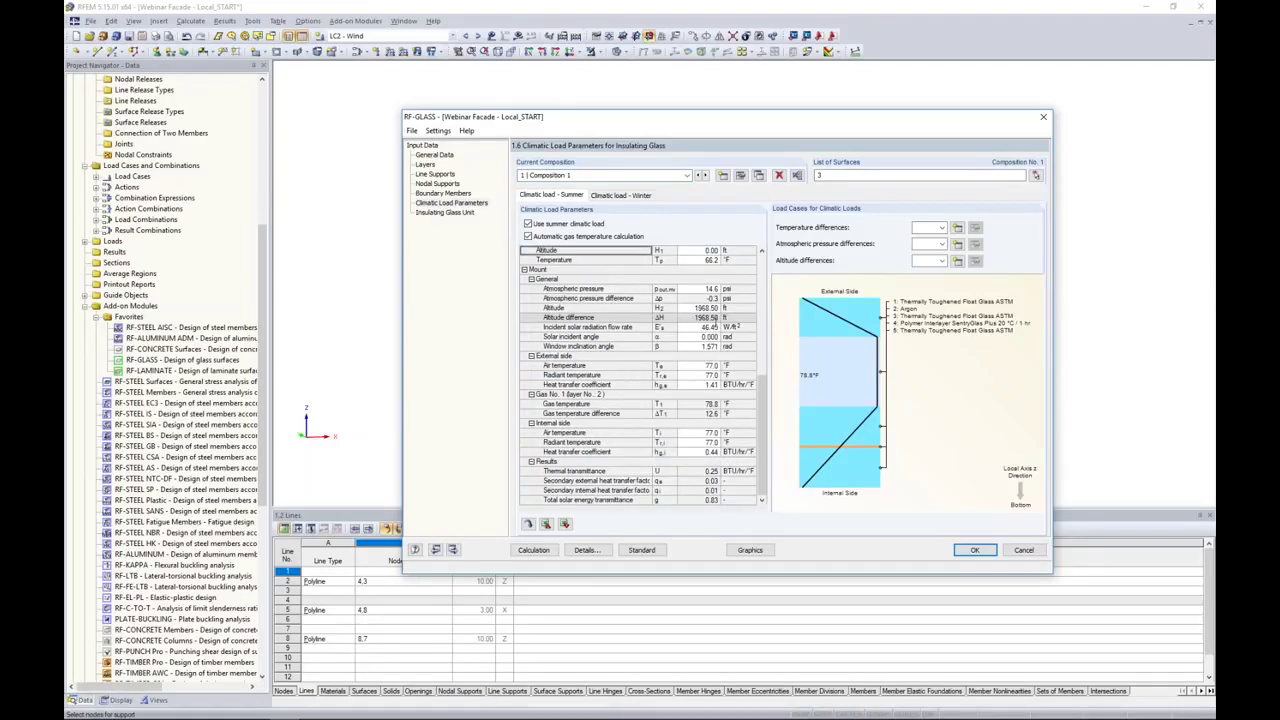
{"action": "scroll", "coordinate": [640, 375], "scroll_direction": "up", "scroll_amount": 6}
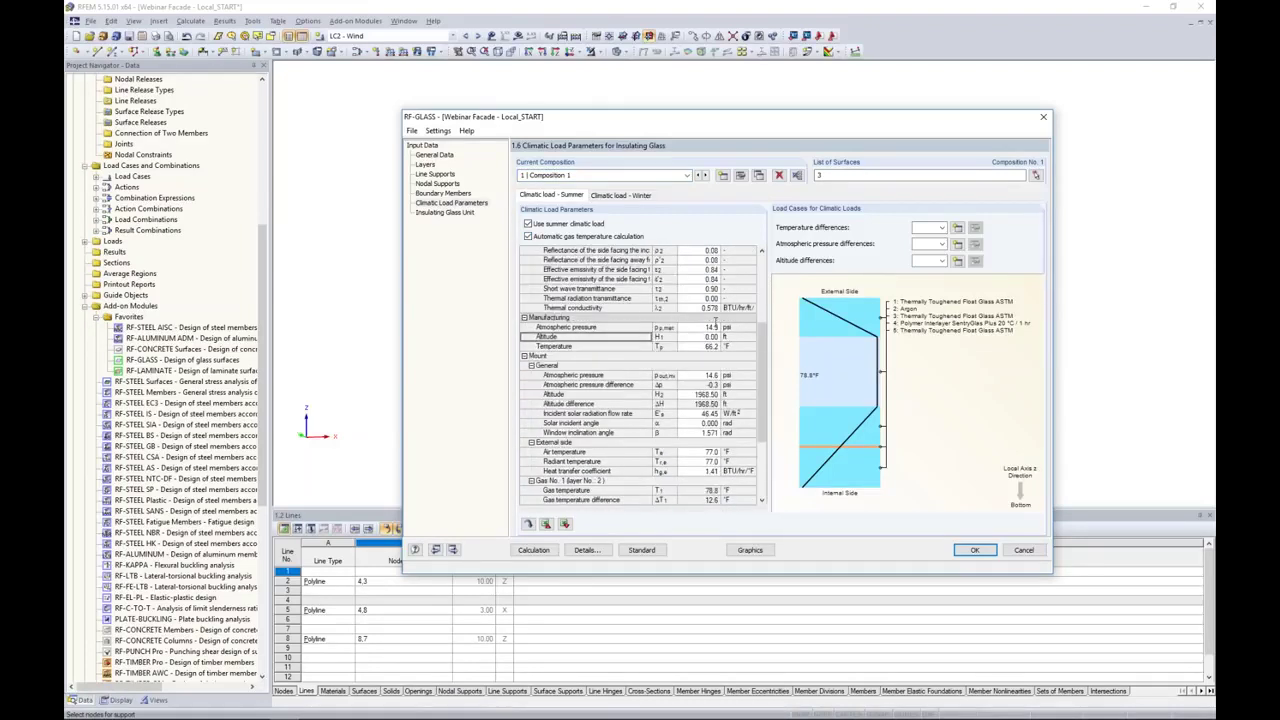
{"action": "left_click", "coordinate": [528, 236]}
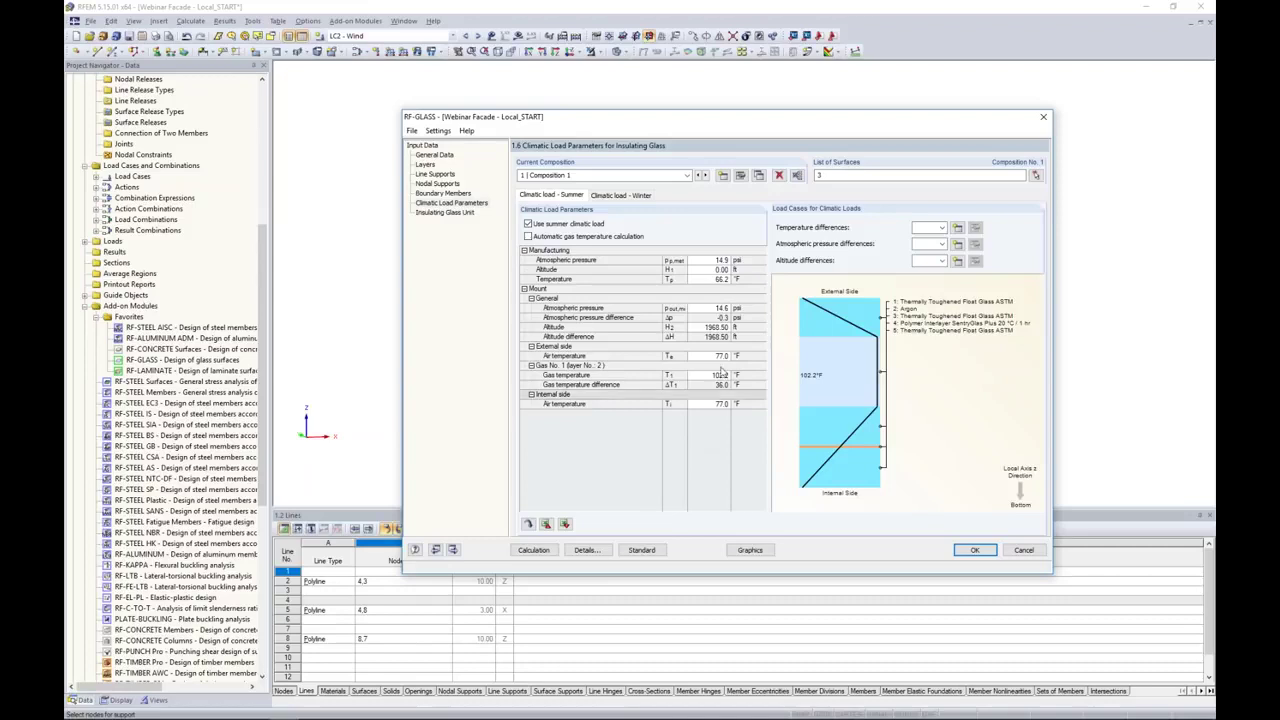
Set the summer manufacturing conditions to an atmospheric pressure of 14.7 psi and a temperature of 65.0 °F
{"action": "left_click", "coordinate": [705, 260]}
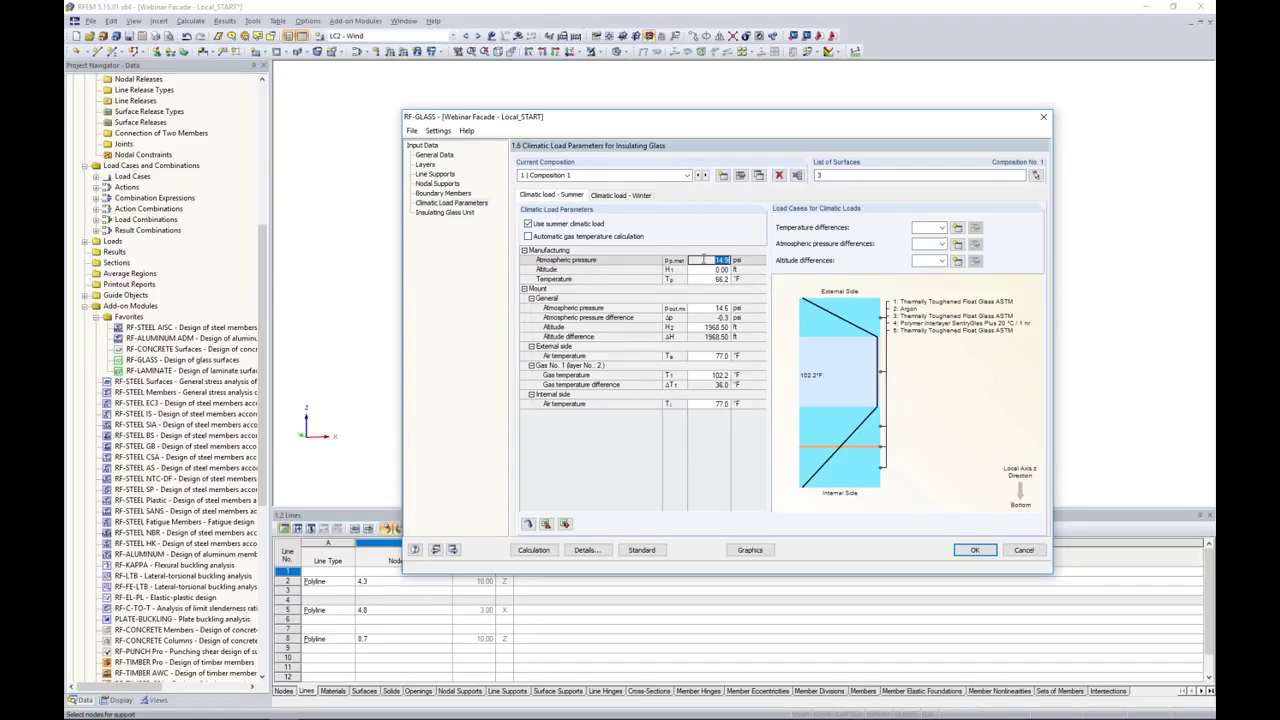
{"action": "type", "text": "14.7"}
{"action": "key", "text": "Return"}
{"action": "key", "text": "Return"}
{"action": "type", "text": "65.0"}
{"action": "key", "text": "Return"}
Set the summer mounting conditions to an atmospheric pressure of 12.7 psi and an altitude of 4000 ft
{"action": "key", "text": "Return"}
{"action": "key", "text": "Return"}
{"action": "key", "text": "Return"}
{"action": "key", "text": "Return"}
{"action": "type", "text": "4000"}
{"action": "key", "text": "Return"}
{"action": "key", "text": "Return"}
{"action": "key", "text": "Return"}
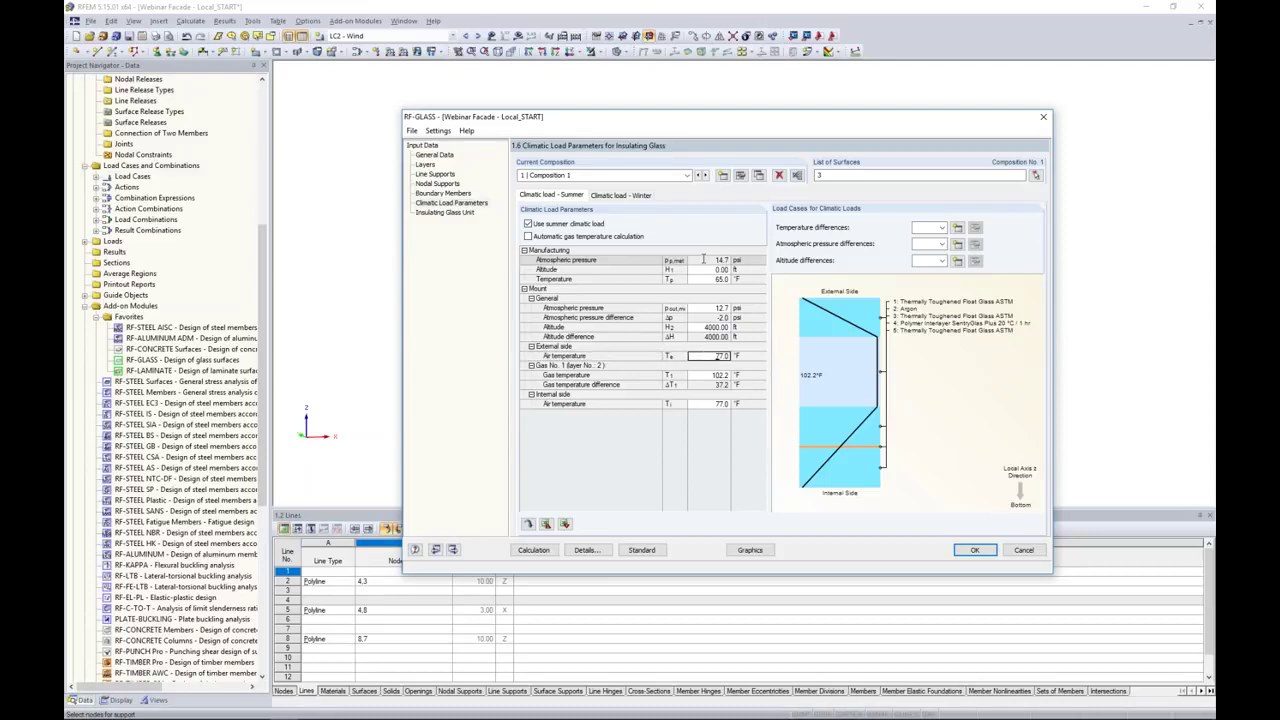
Set the summer temperatures to 90.0 °F for external air, 102.0 °F for the gas and 70.0 °F for internal air
{"action": "type", "text": "90.0"}
{"action": "key", "text": "Return"}
{"action": "key", "text": "Return"}
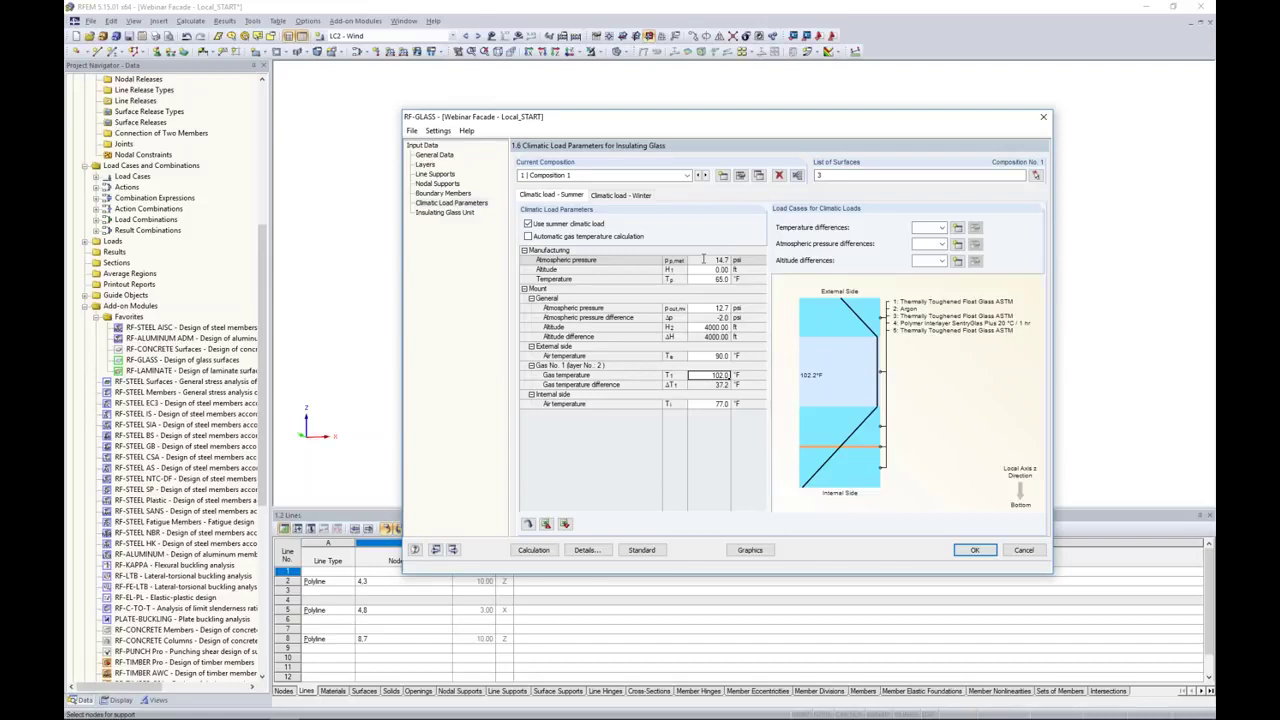
{"action": "type", "text": "102.0"}
{"action": "key", "text": "Return"}
{"action": "key", "text": "Return"}
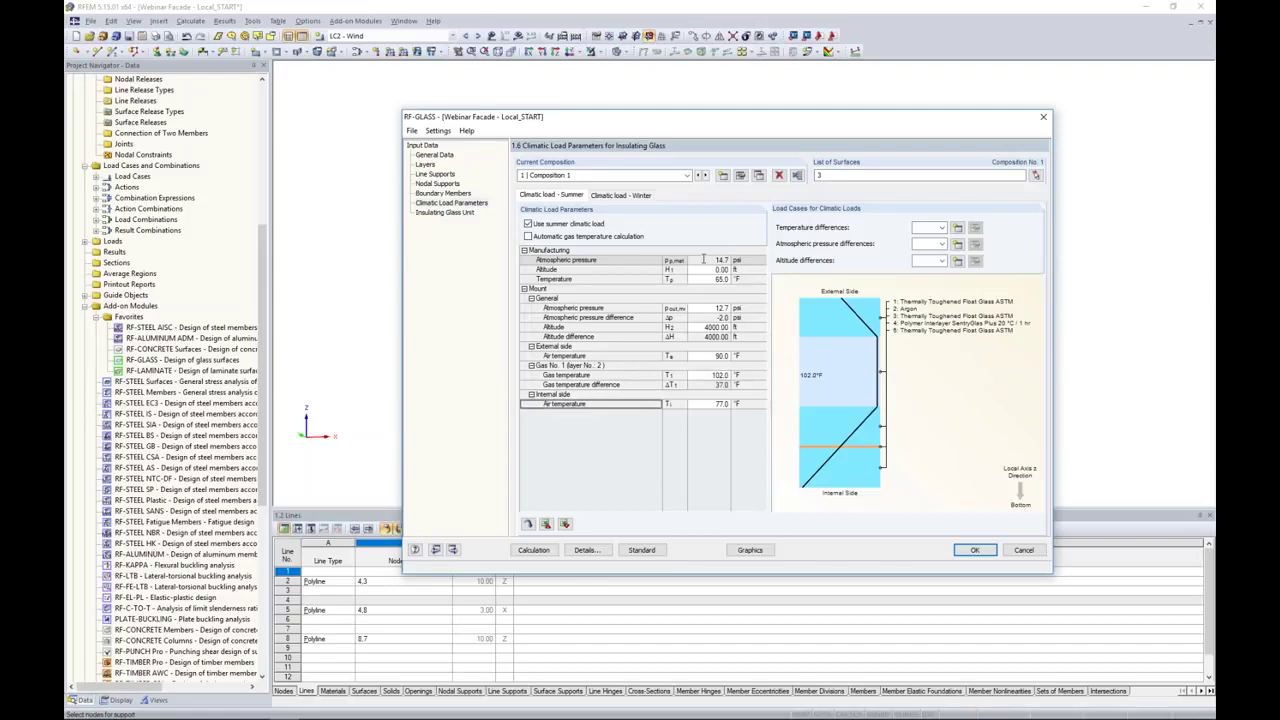
{"action": "key", "text": "Return"}
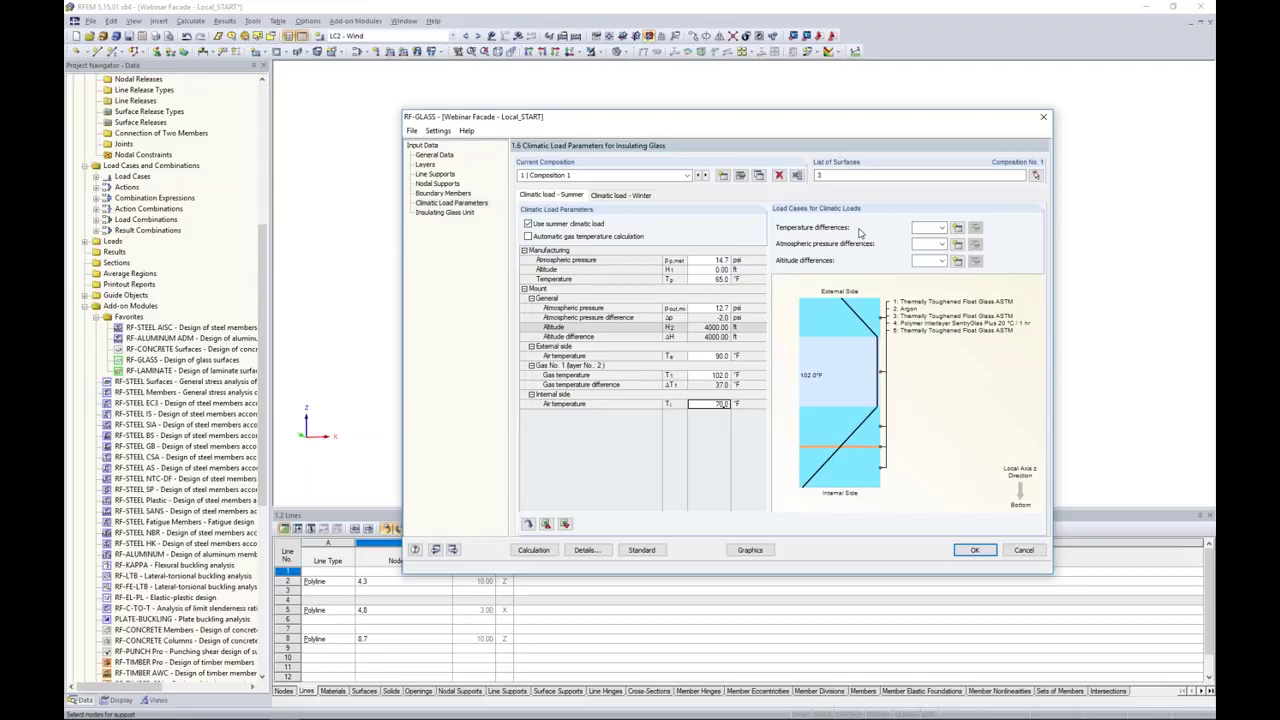
Create a load case described as Temp with the Self-Straining Force action category for the summer temperature differences
{"action": "left_click", "coordinate": [941, 228]}
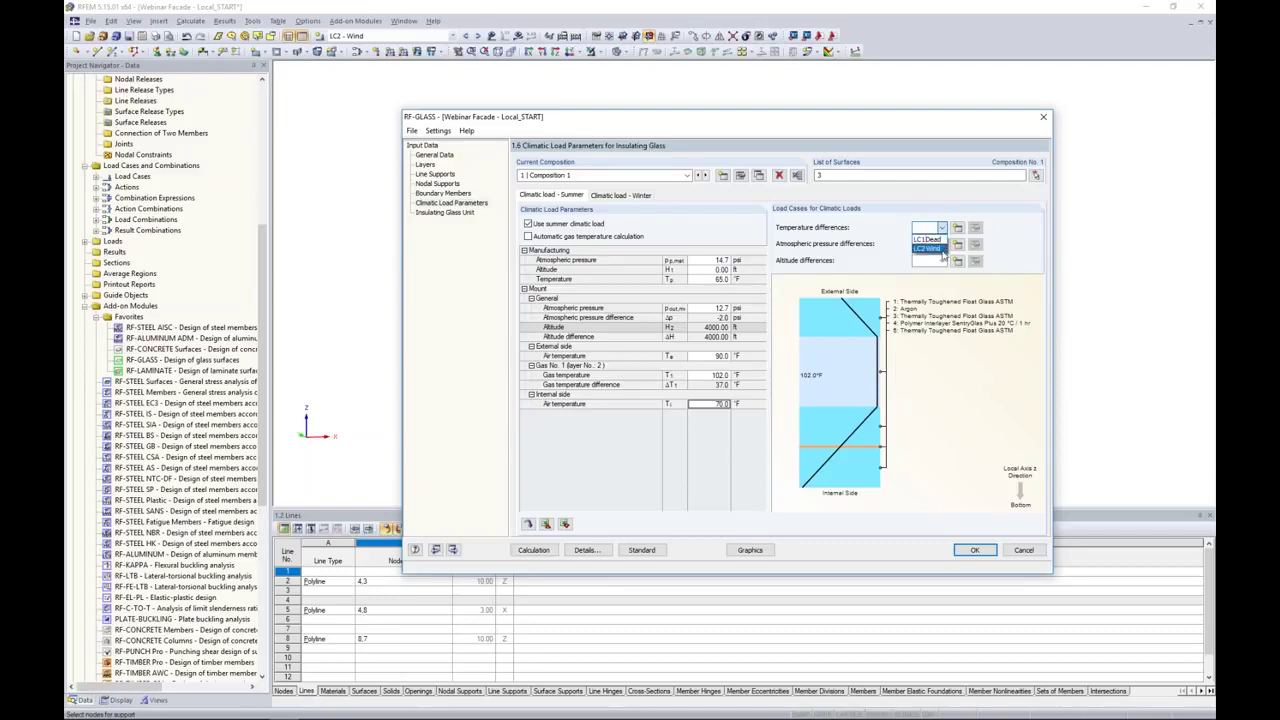
{"action": "left_click", "coordinate": [957, 229]}
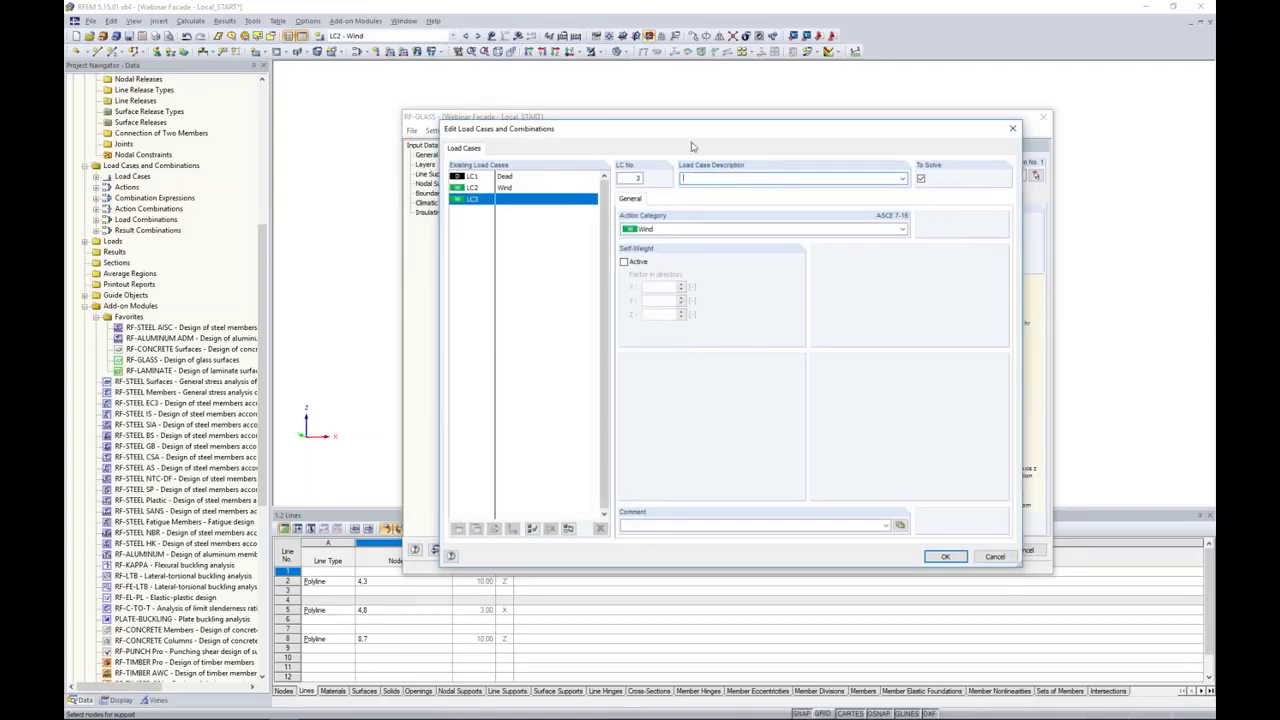
{"action": "left_click", "coordinate": [689, 178]}
{"action": "type", "text": "Temp"}
{"action": "left_click", "coordinate": [690, 229]}
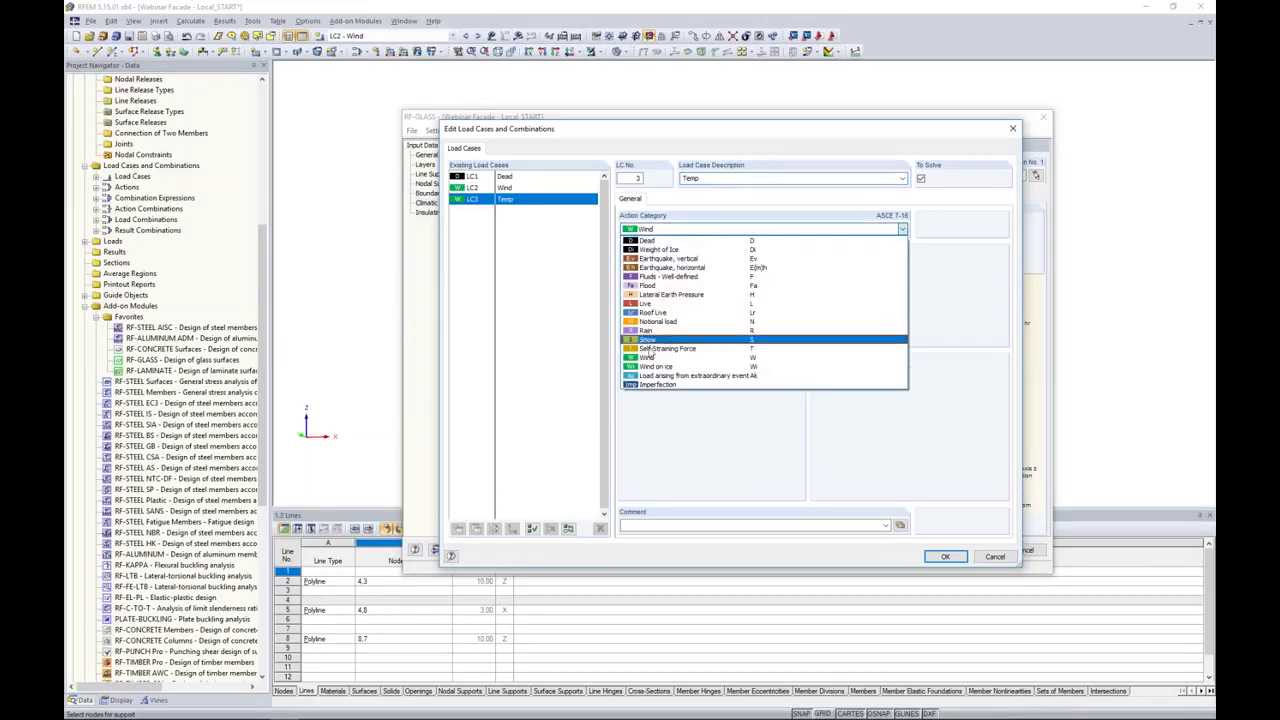
{"action": "left_click", "coordinate": [654, 350]}
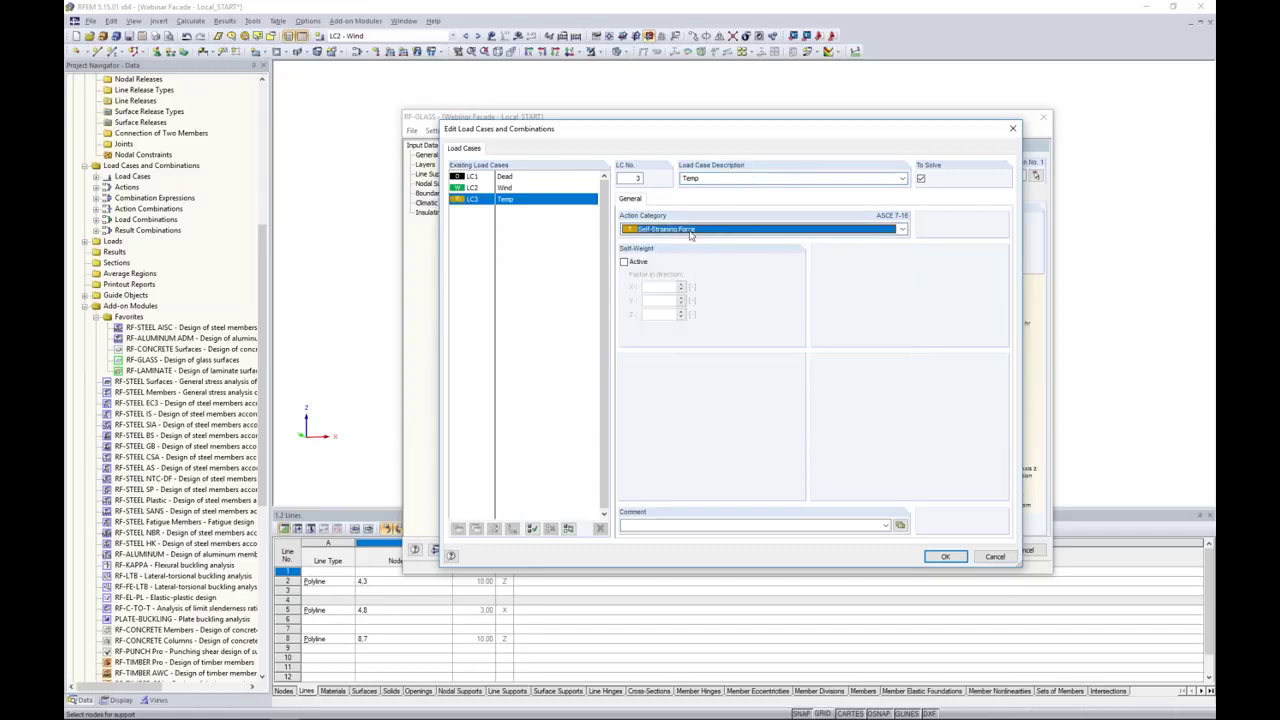
{"action": "left_click", "coordinate": [945, 556]}
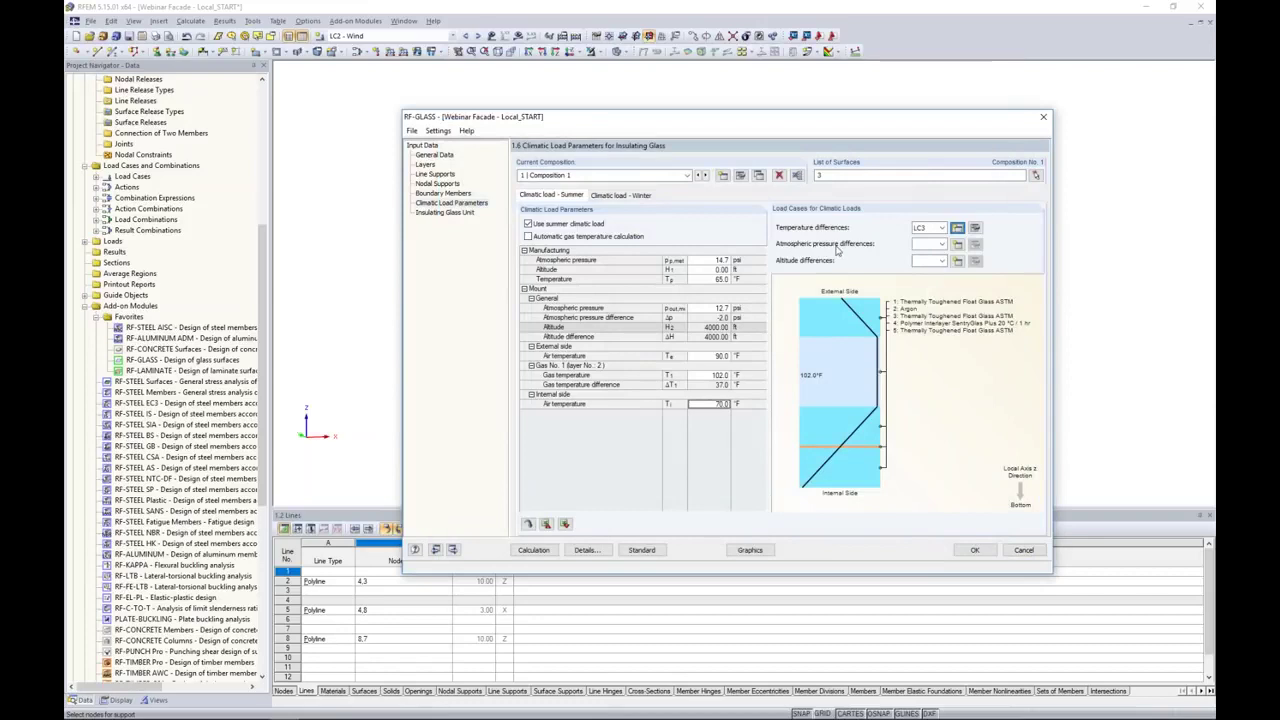
Create the summer load cases Atmos for atmospheric pressure differences and Alt for altitude differences
{"action": "left_click", "coordinate": [957, 246]}
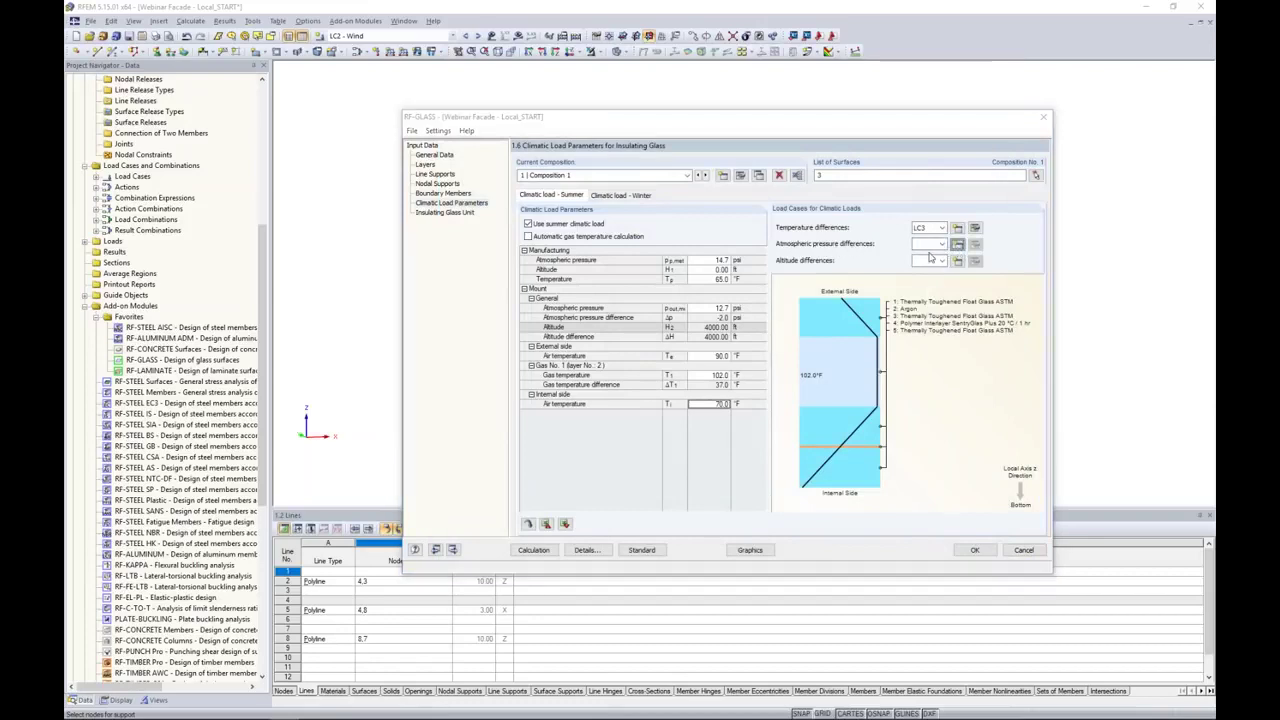
{"action": "type", "text": "Atmos"}
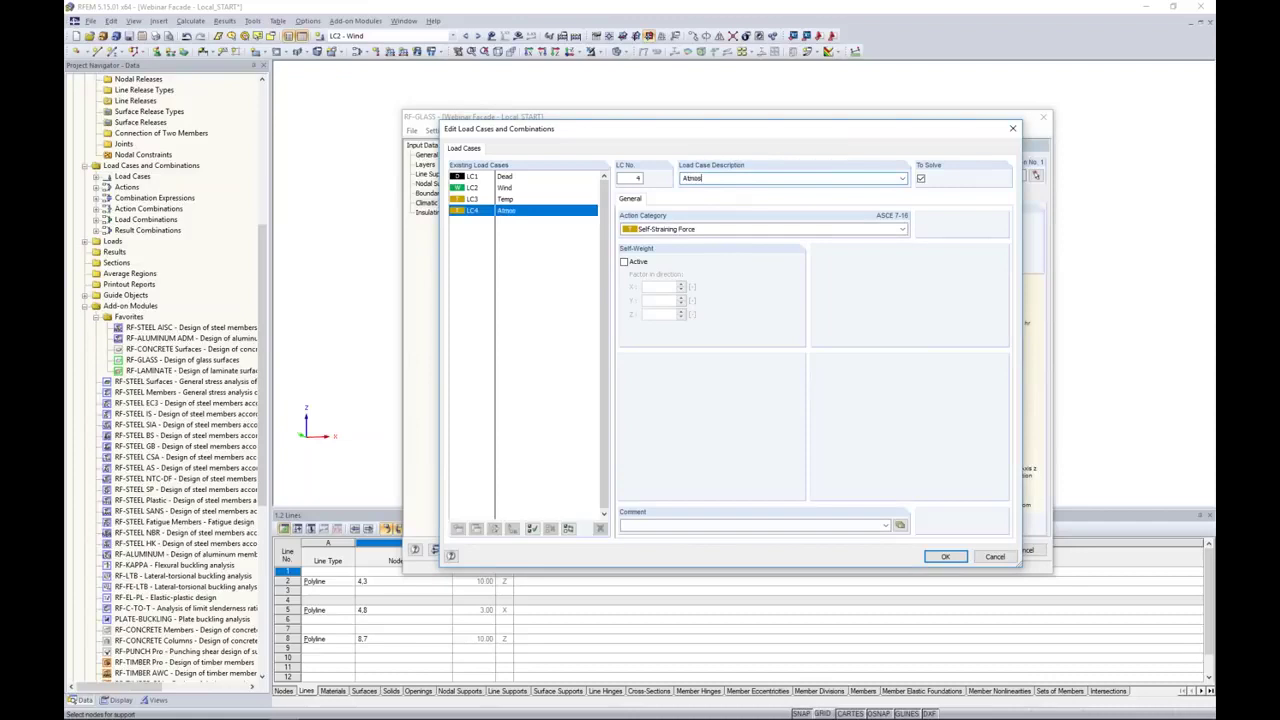
{"action": "left_click", "coordinate": [946, 556]}
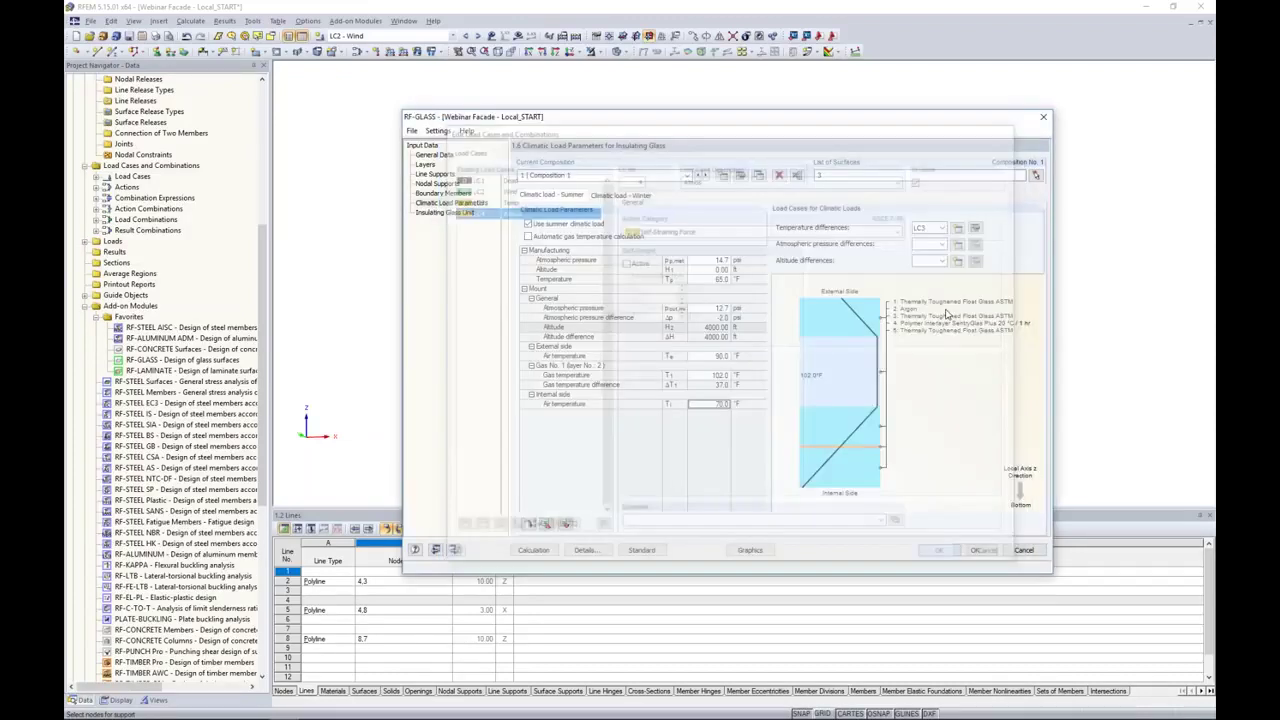
{"action": "left_click", "coordinate": [957, 261]}
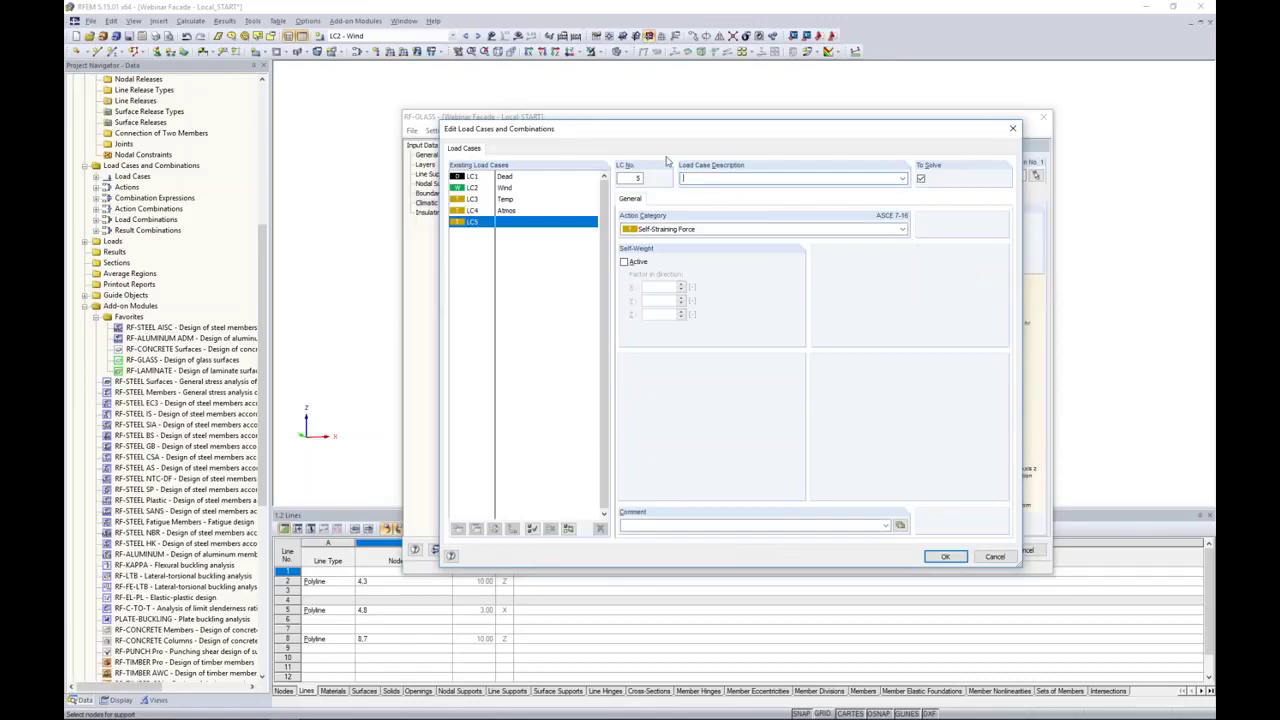
{"action": "type", "text": "Alt."}
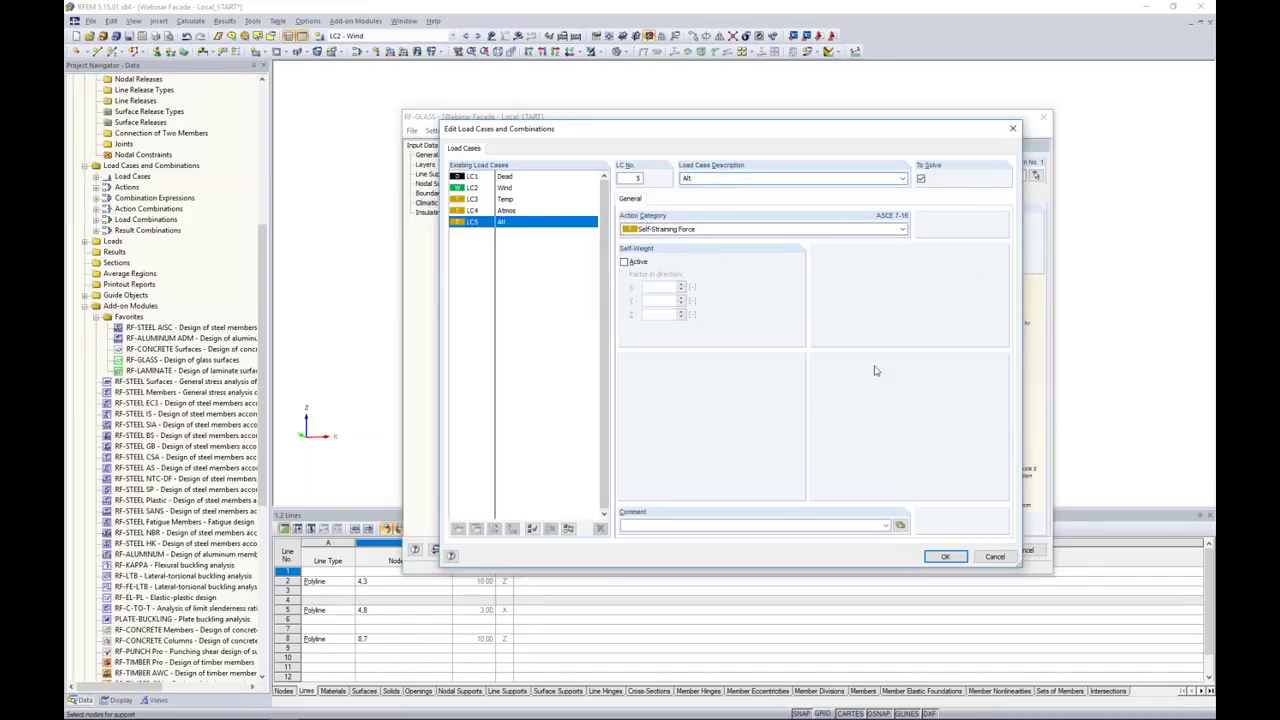
{"action": "left_click", "coordinate": [945, 556]}
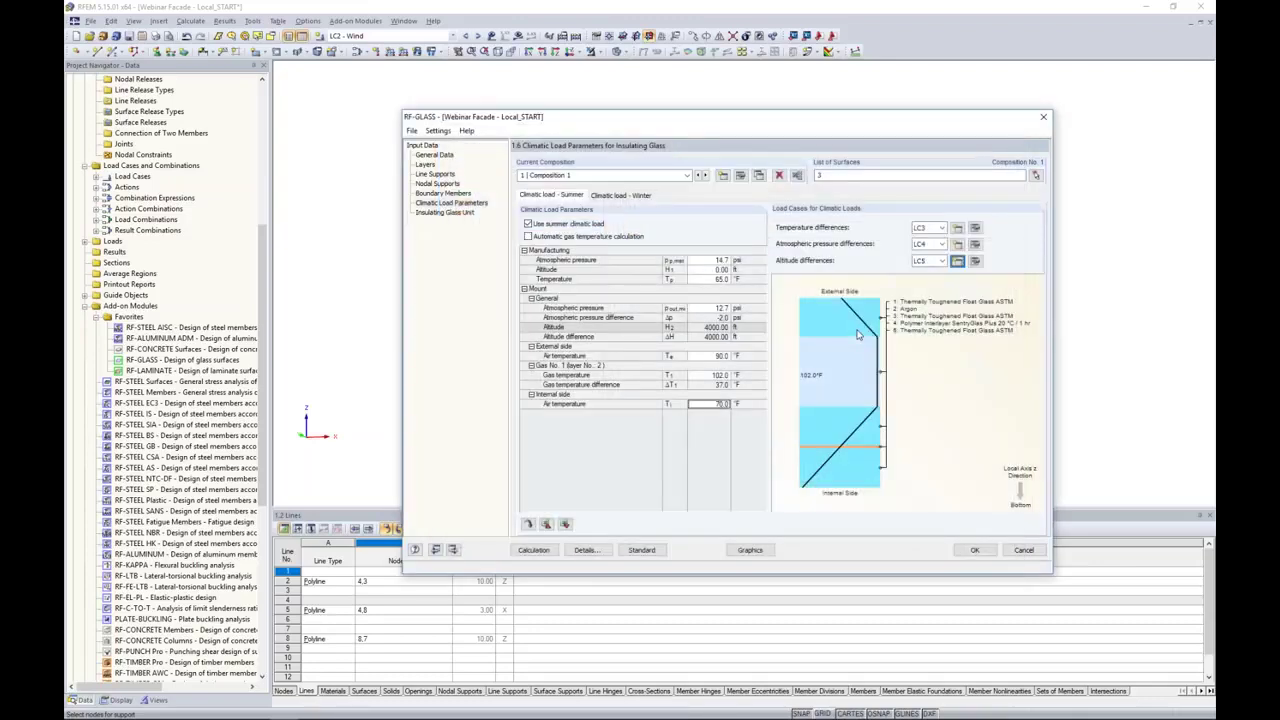
Assign LC3, LC4 and LC5 to the winter temperature, atmospheric pressure and altitude differences, and accept the glass design input
{"action": "left_click", "coordinate": [627, 197]}
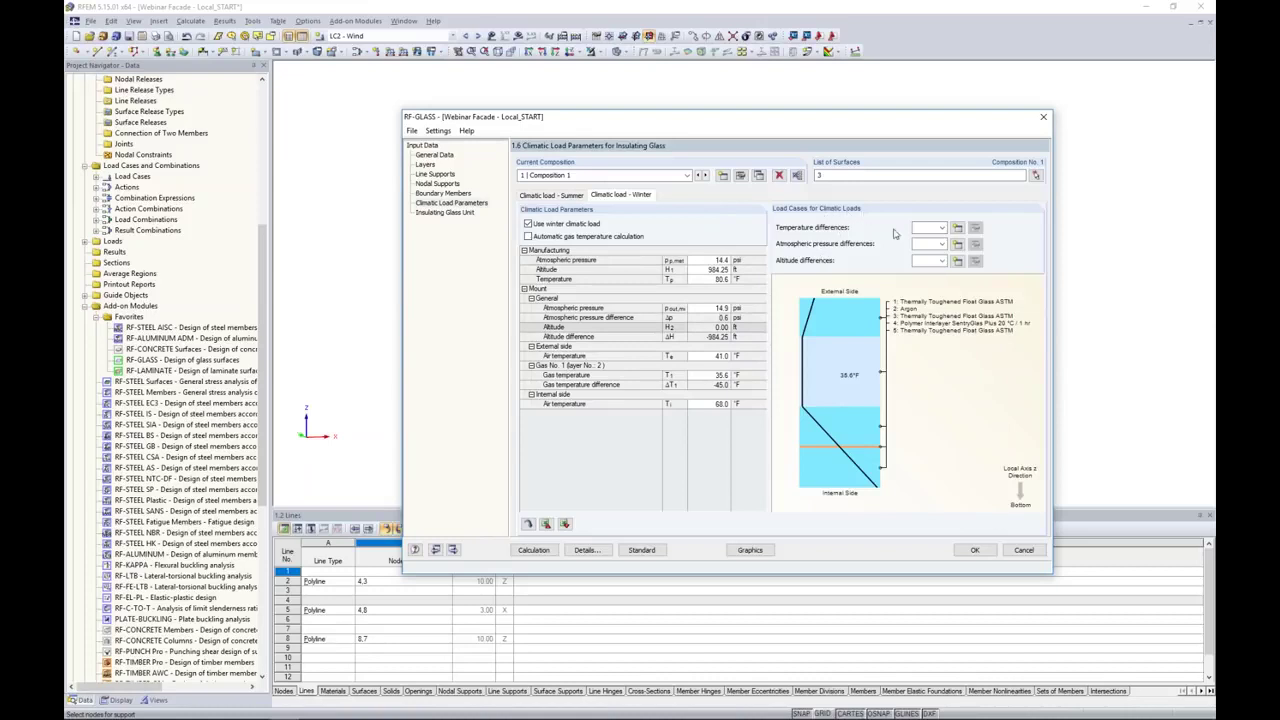
{"action": "left_click", "coordinate": [930, 228]}
{"action": "left_click", "coordinate": [930, 258]}
{"action": "left_click", "coordinate": [930, 244]}
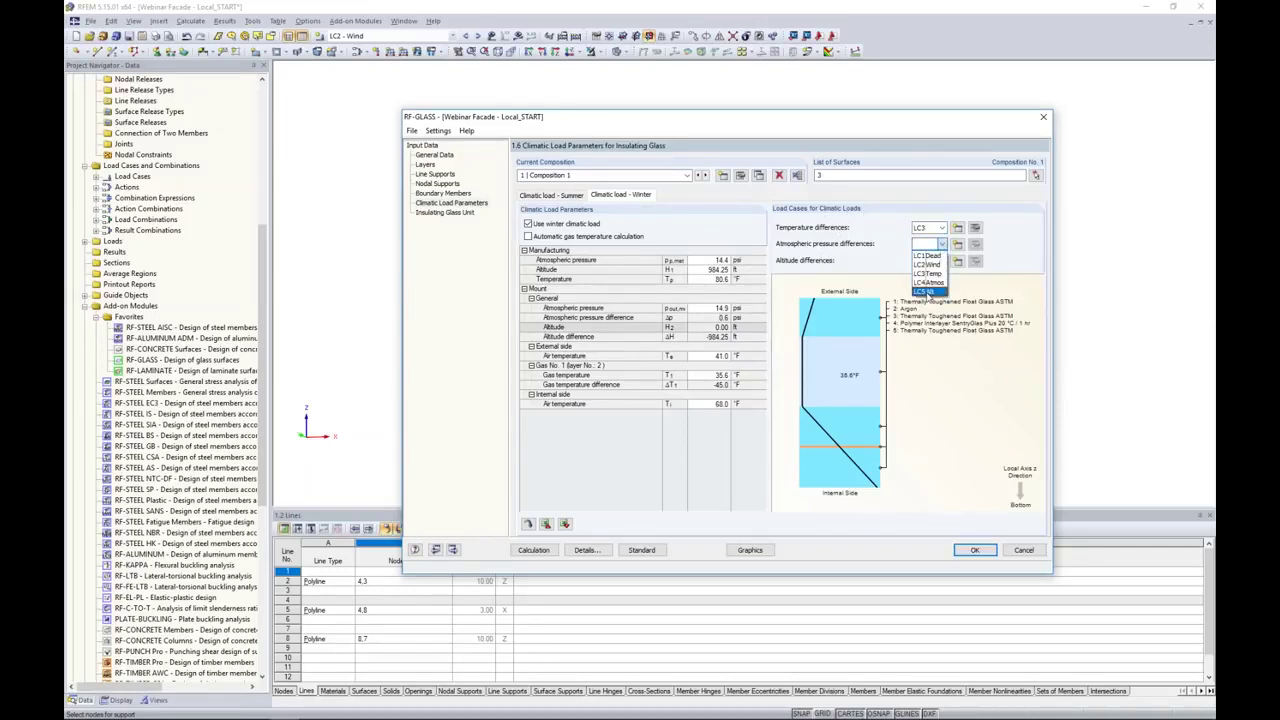
{"action": "left_click", "coordinate": [927, 282]}
{"action": "left_click", "coordinate": [930, 260]}
{"action": "left_click", "coordinate": [930, 307]}
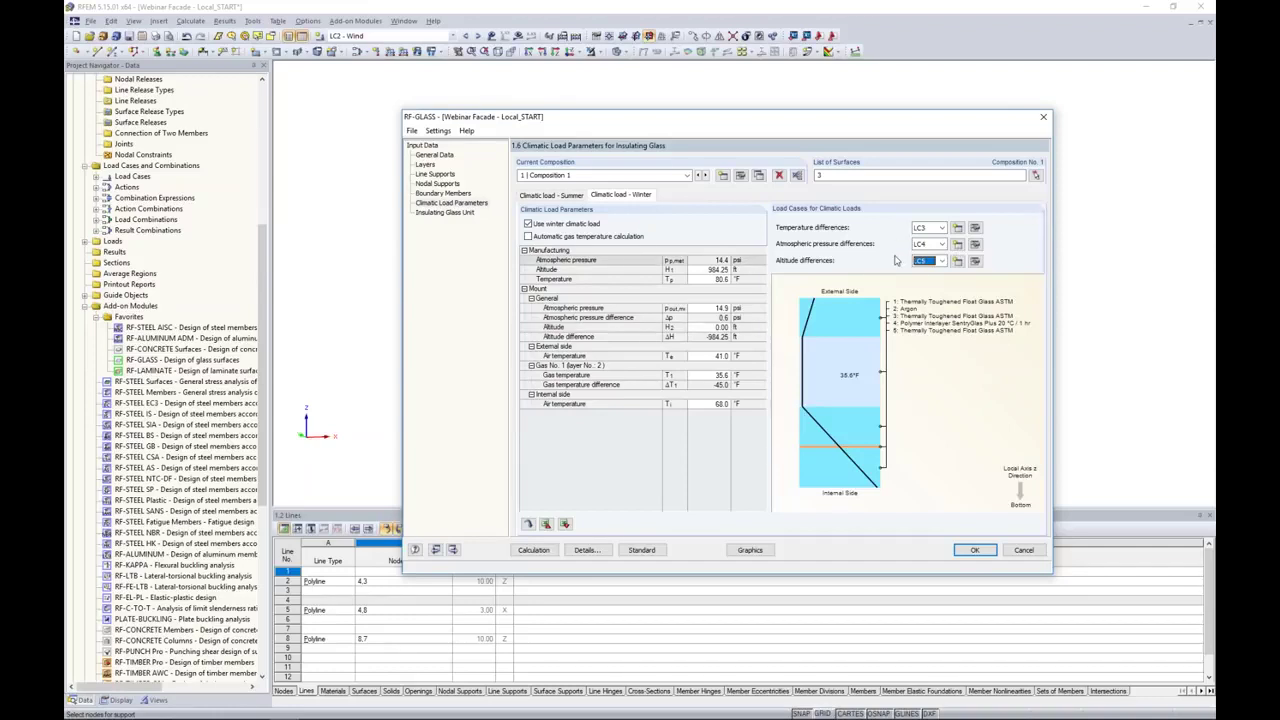
{"action": "left_click", "coordinate": [450, 156]}
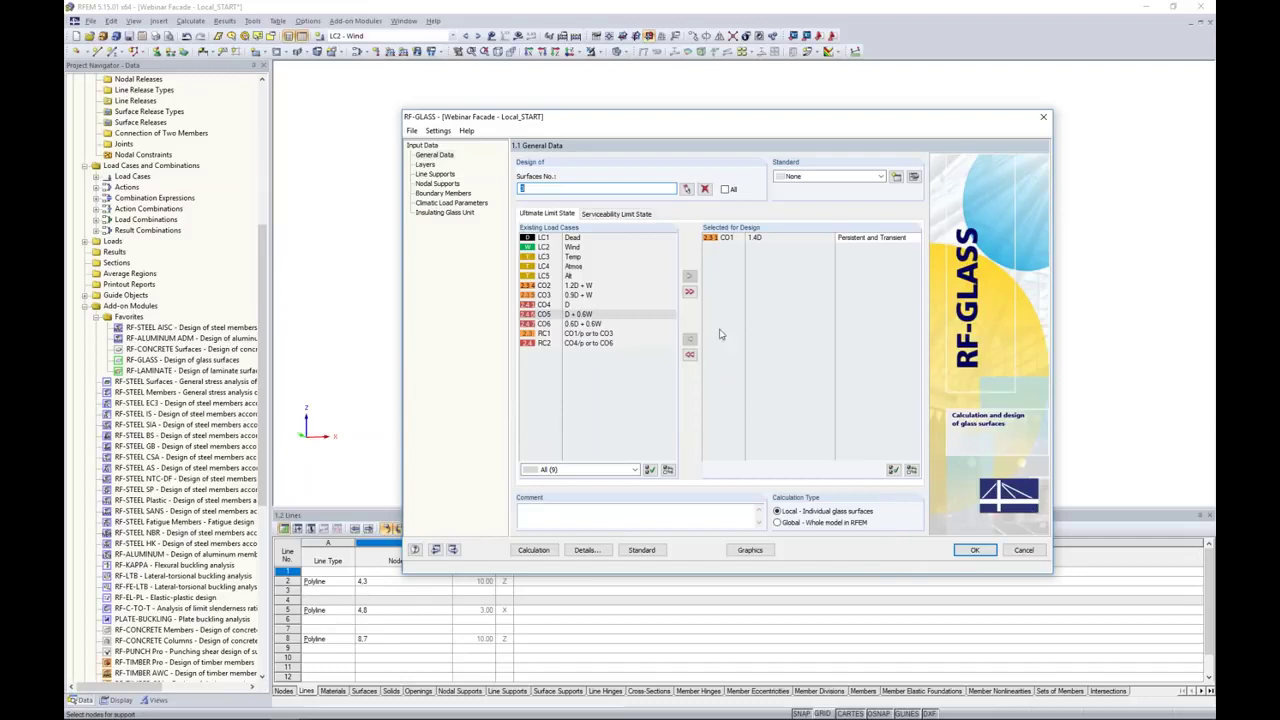
{"action": "left_click", "coordinate": [975, 550]}
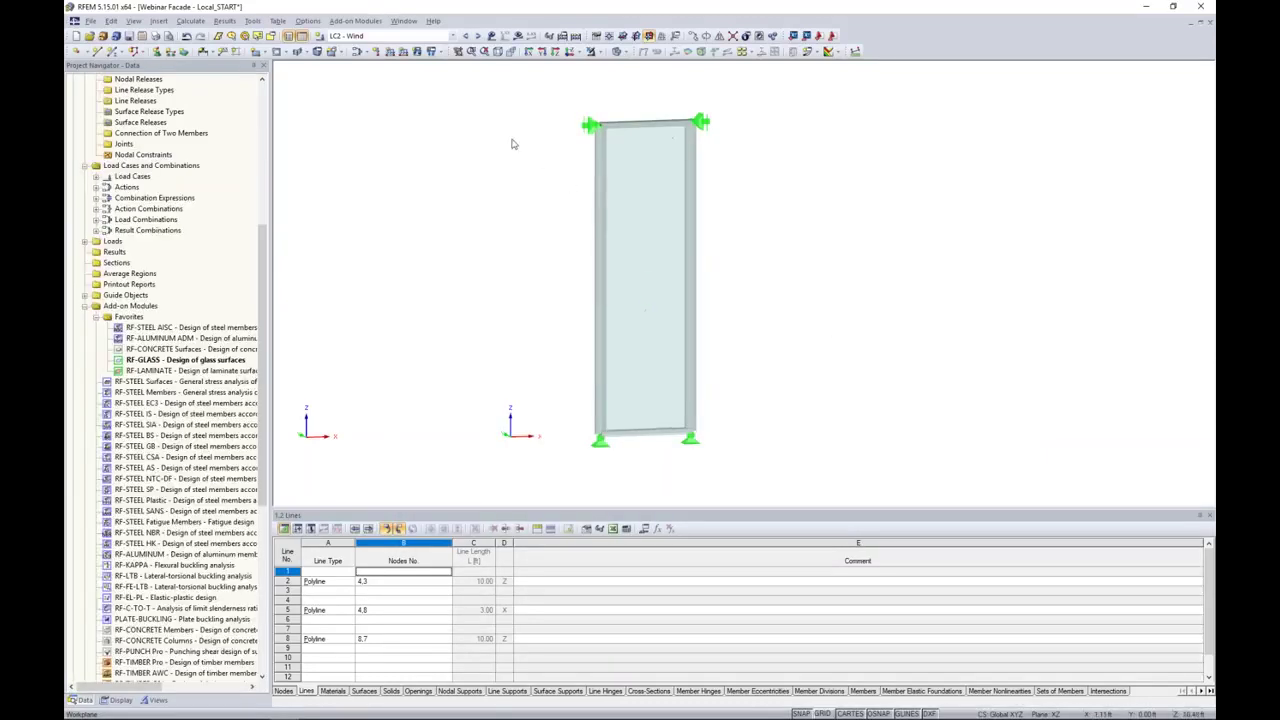
Review the load combinations generated with the climatic load cases, leaving LC2 - Wind as the current load case
{"action": "left_click", "coordinate": [453, 36]}
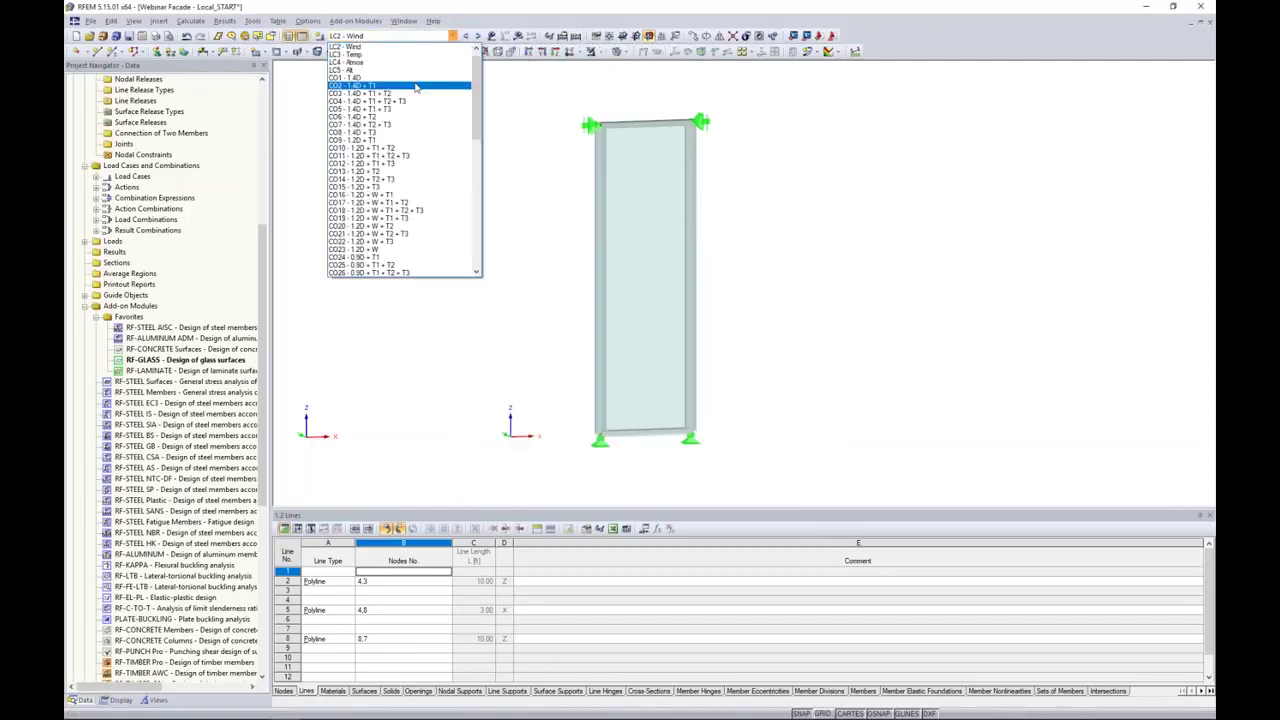
{"action": "scroll", "coordinate": [410, 120], "scroll_direction": "down", "scroll_amount": 5}
{"action": "scroll", "coordinate": [410, 120], "scroll_direction": "down", "scroll_amount": 8}
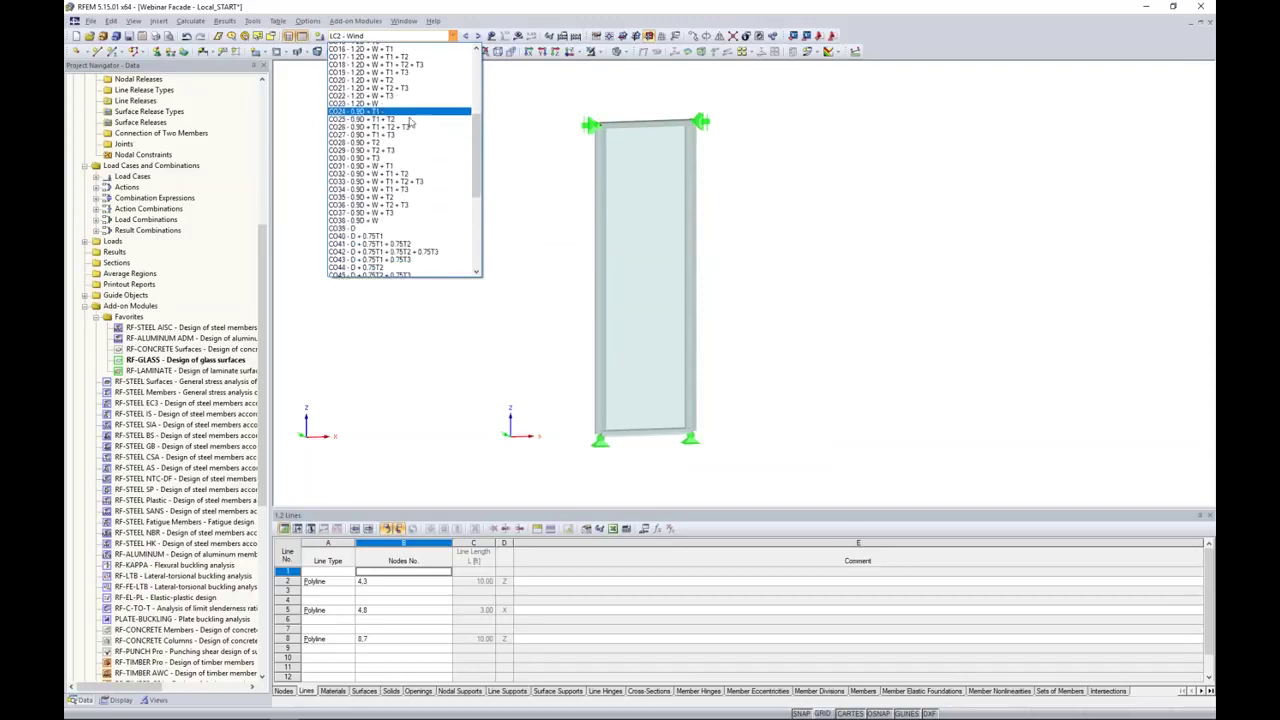
{"action": "scroll", "coordinate": [410, 122], "scroll_direction": "down", "scroll_amount": 2}
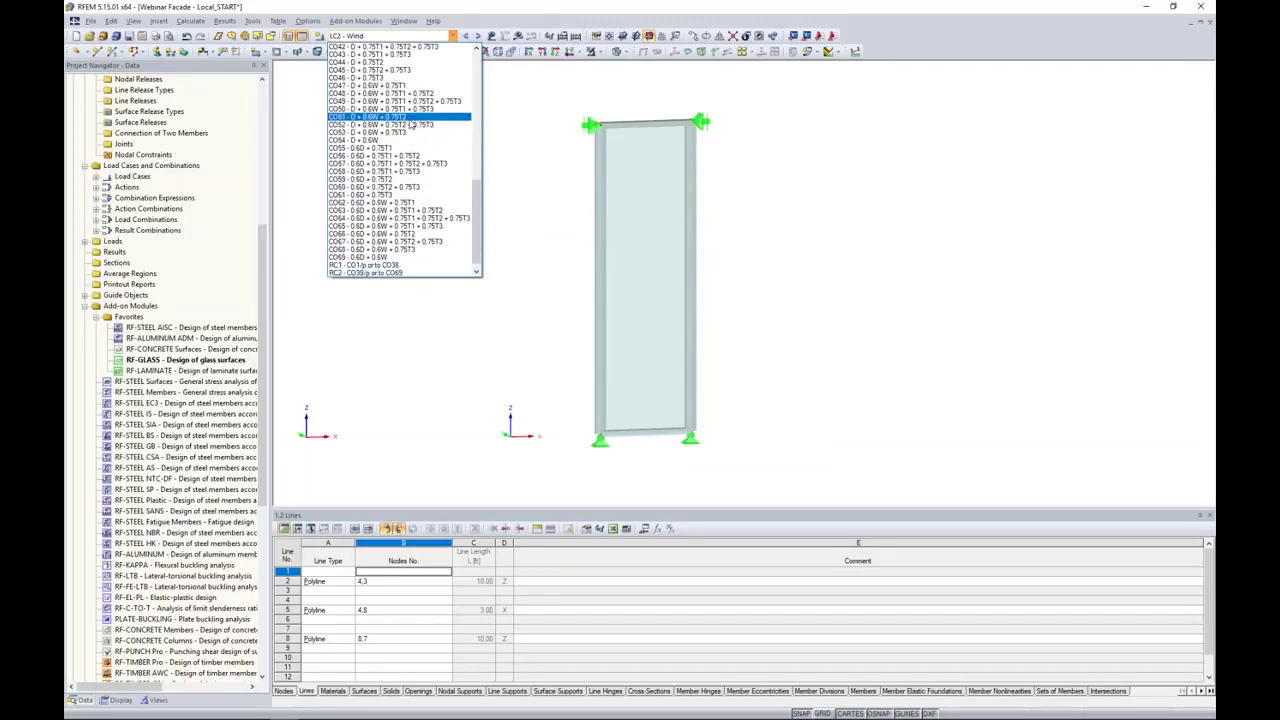
{"action": "scroll", "coordinate": [412, 125], "scroll_direction": "up", "scroll_amount": 7}
{"action": "scroll", "coordinate": [425, 166], "scroll_direction": "down", "scroll_amount": 2}
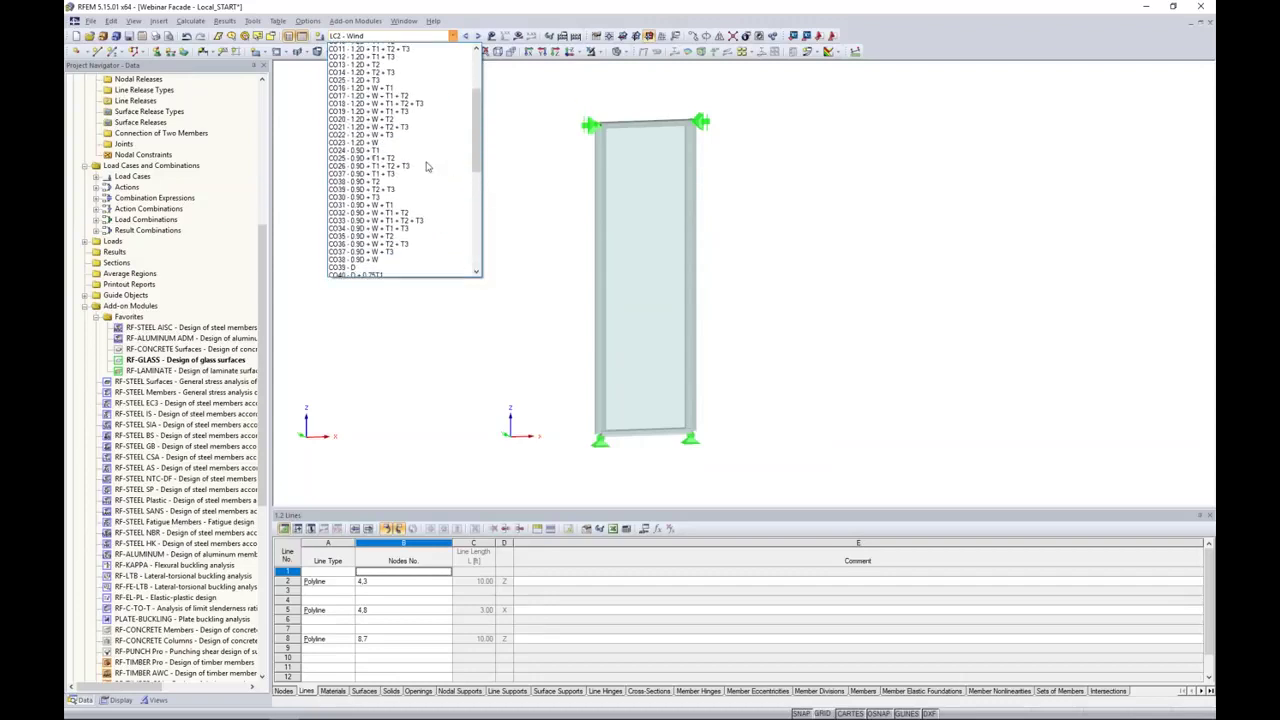
{"action": "left_click", "coordinate": [506, 177]}
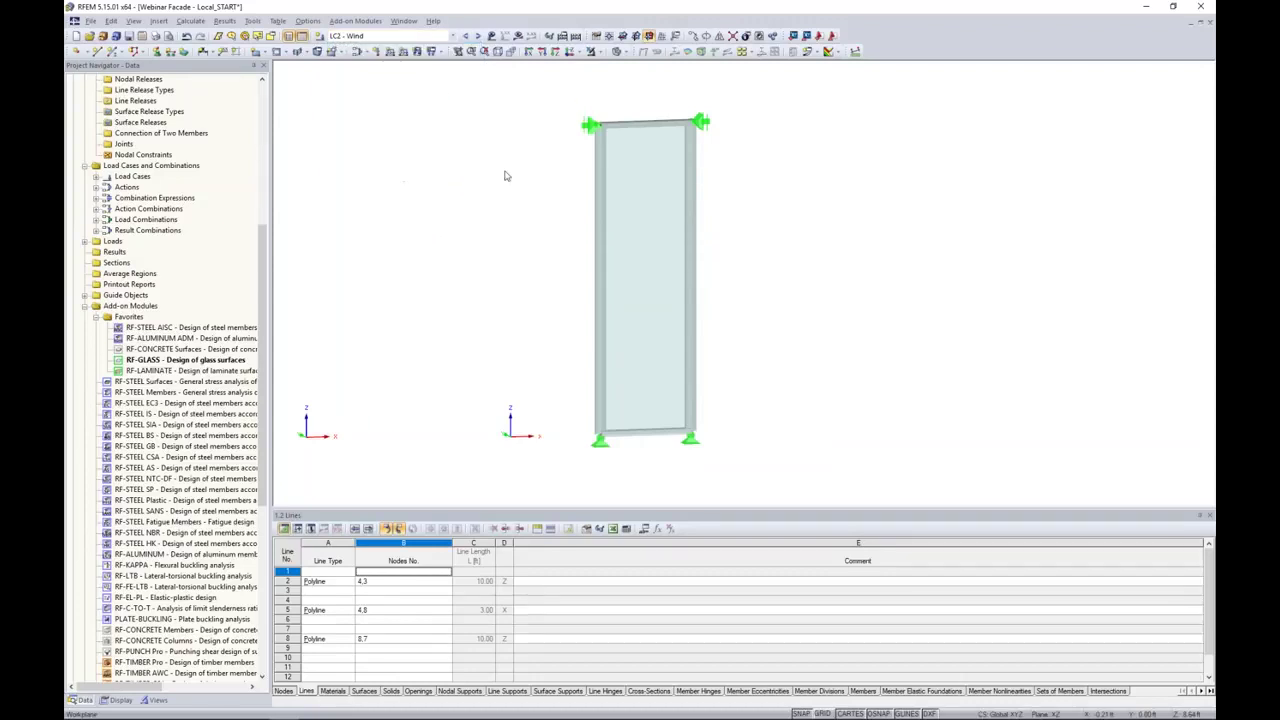
Reopen the RF-GLASS design and add load combinations CO2 through CO38 to the ultimate limit state design
{"action": "double_click", "coordinate": [201, 360]}
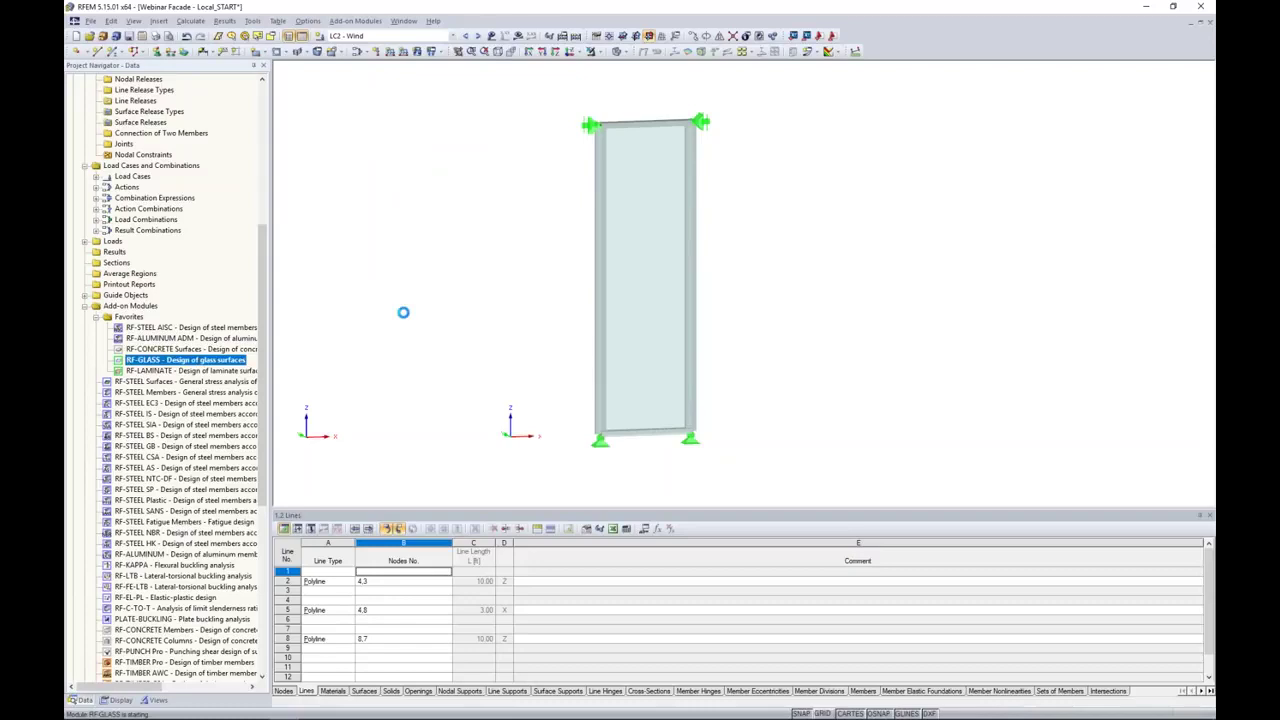
{"action": "left_click", "coordinate": [494, 304]}
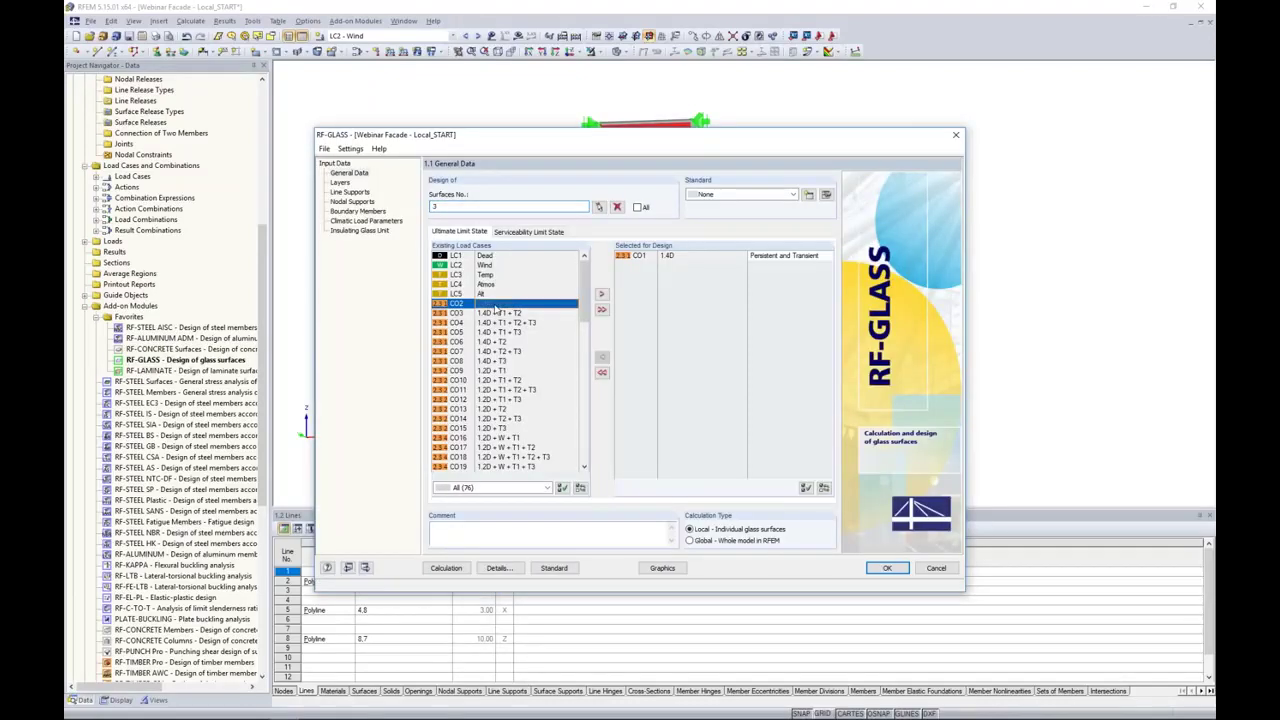
{"action": "scroll", "coordinate": [510, 360], "scroll_direction": "down", "scroll_amount": 9}
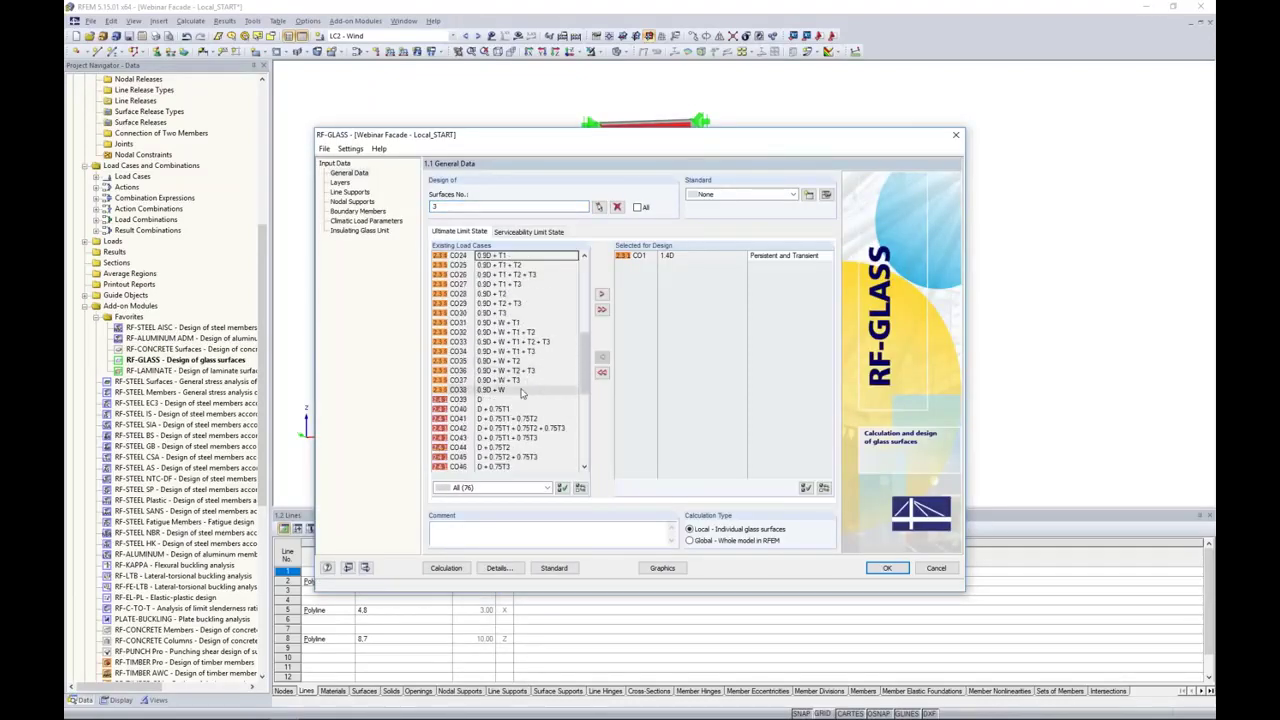
{"action": "left_click", "coordinate": [521, 394], "text": "shift"}
{"action": "left_click", "coordinate": [601, 294]}
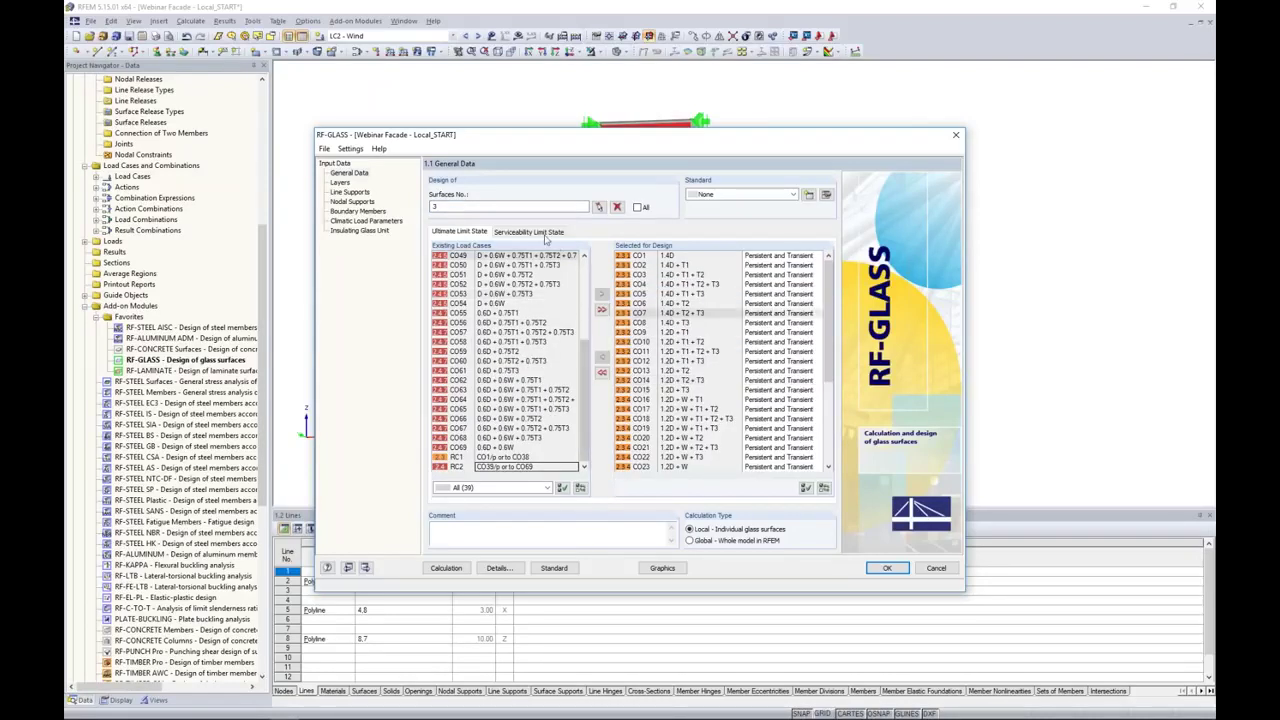
Add load combinations CO39 through CO69 to the serviceability limit state design
{"action": "left_click", "coordinate": [530, 232]}
{"action": "scroll", "coordinate": [530, 312], "scroll_direction": "down", "scroll_amount": 10}
{"action": "scroll", "coordinate": [530, 314], "scroll_direction": "down", "scroll_amount": 4}
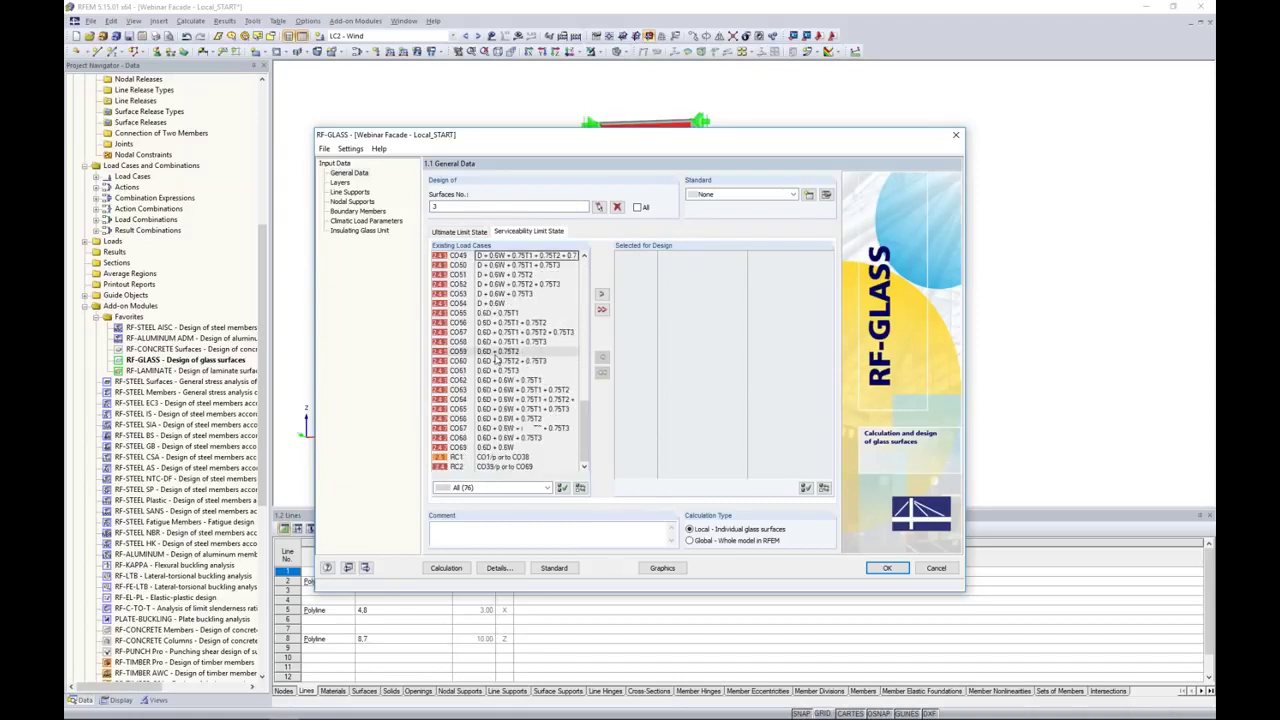
{"action": "left_click", "coordinate": [505, 447], "text": "shift"}
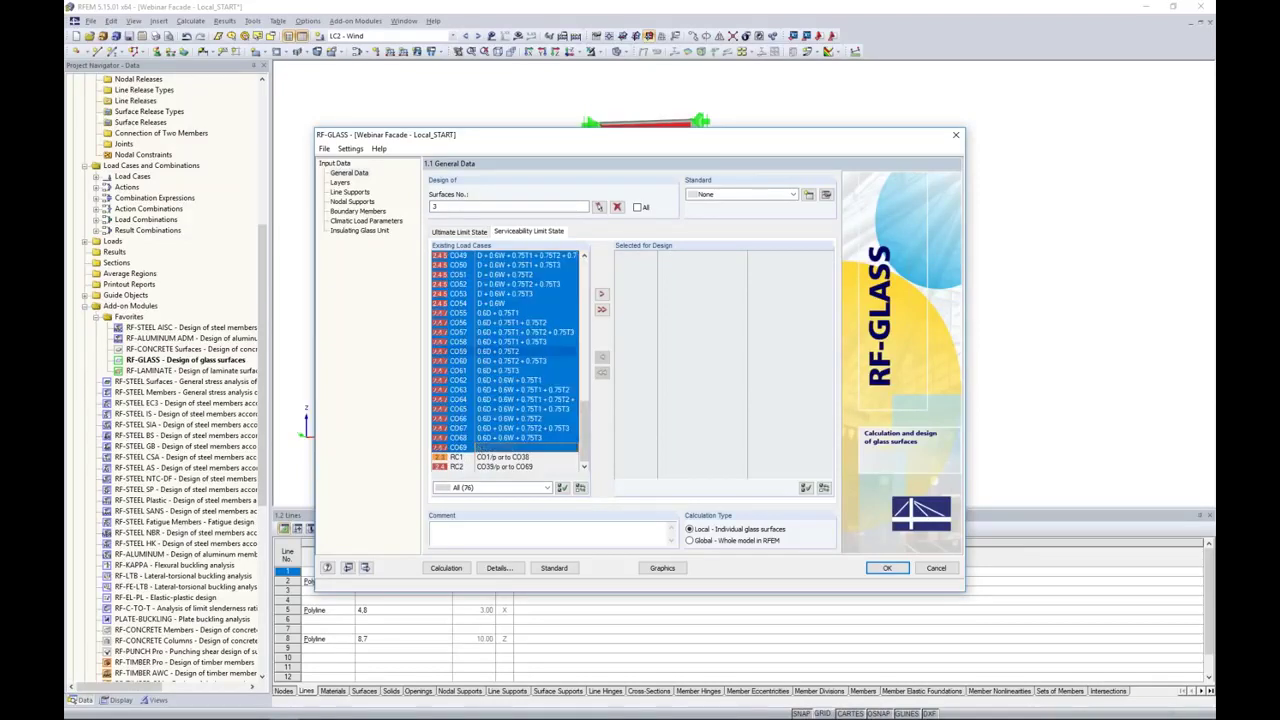
{"action": "left_click", "coordinate": [601, 294]}
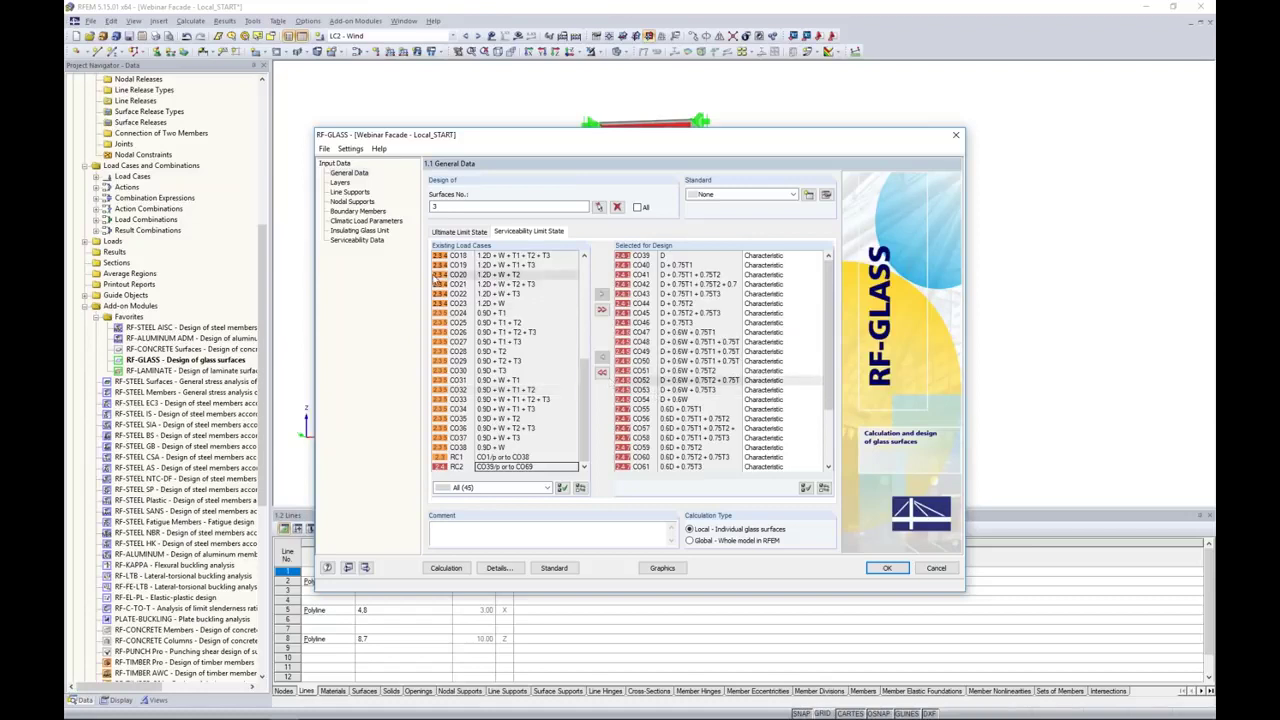
Open the insulating glass unit settings and consult the PowerPoint slide on helper supports with and without a secondary seal
{"action": "left_click", "coordinate": [378, 232]}
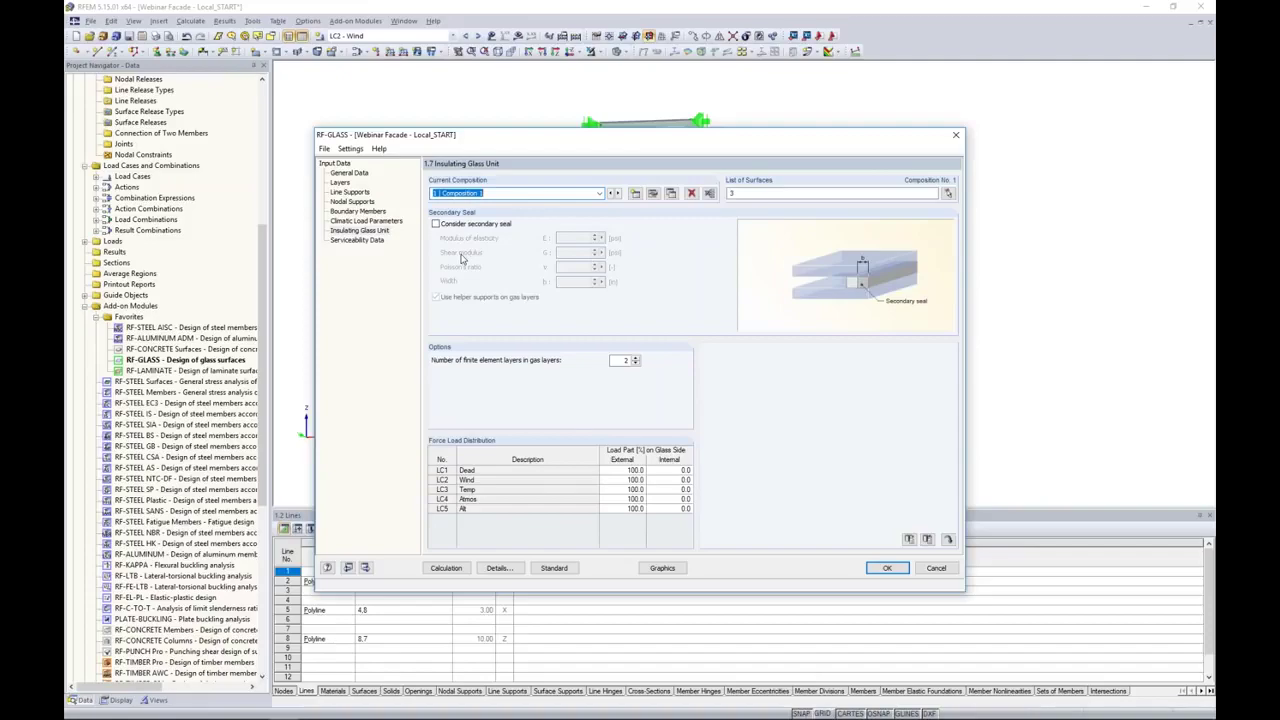
{"action": "key", "text": "super+Tab"}
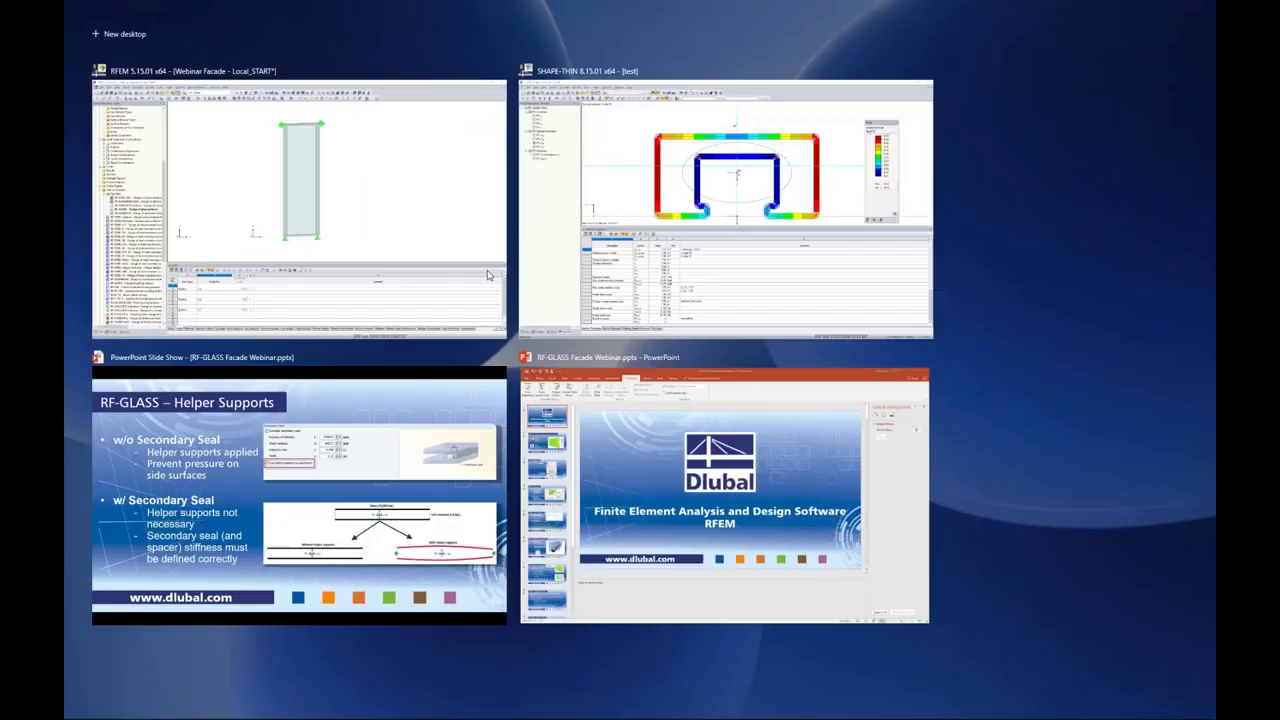
{"action": "left_click", "coordinate": [432, 459]}
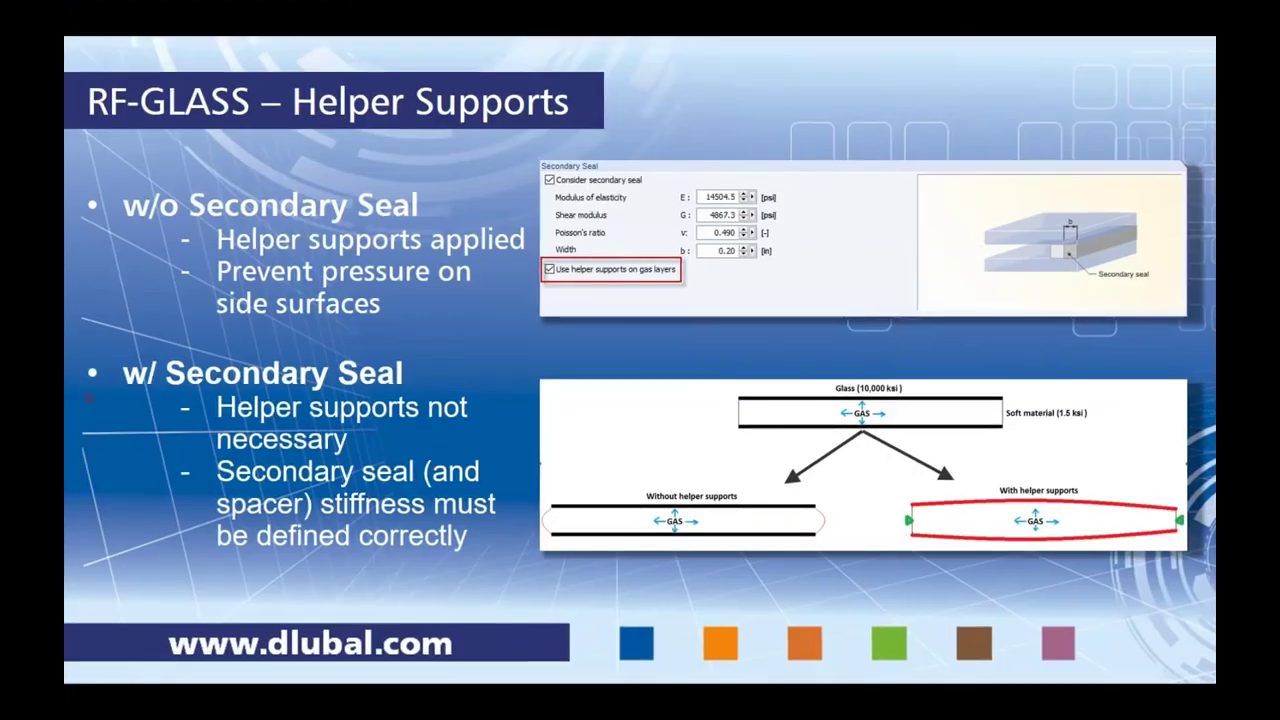
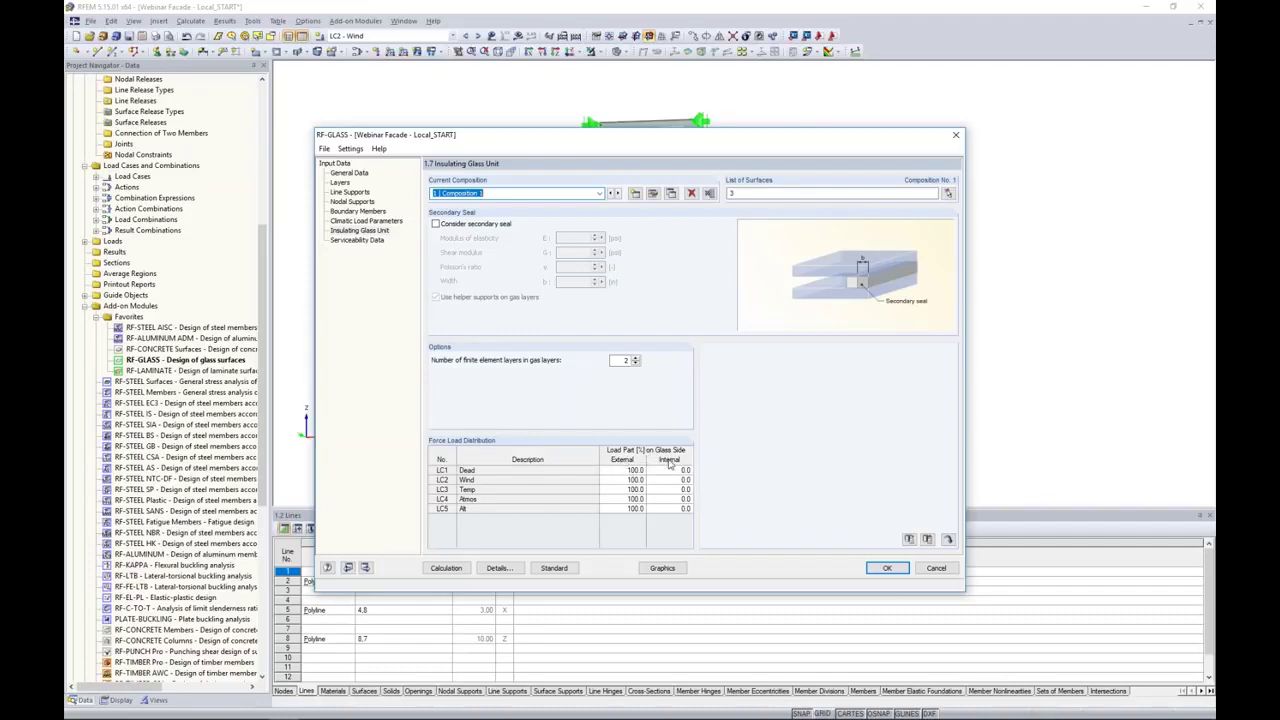
Split the dead load equally between the glass sides by setting its external load part to 50.0 %
{"action": "left_click", "coordinate": [650, 469]}
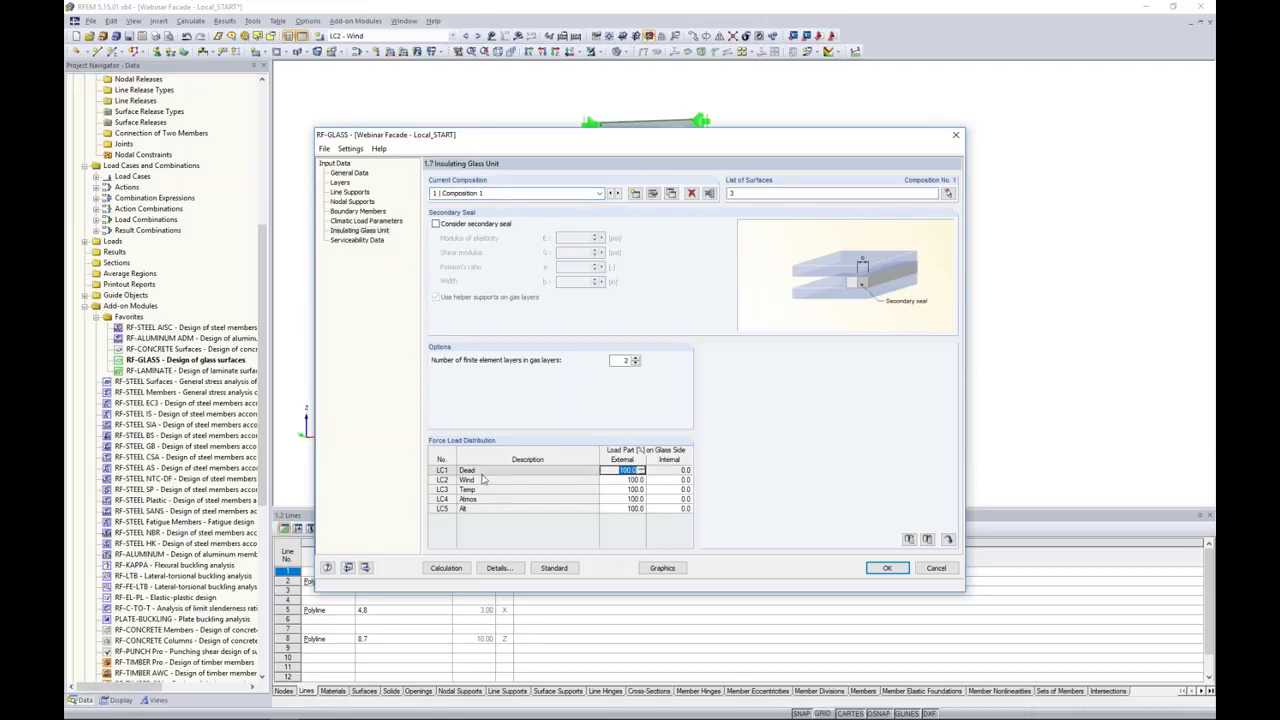
{"action": "type", "text": "50"}
{"action": "key", "text": "Tab"}
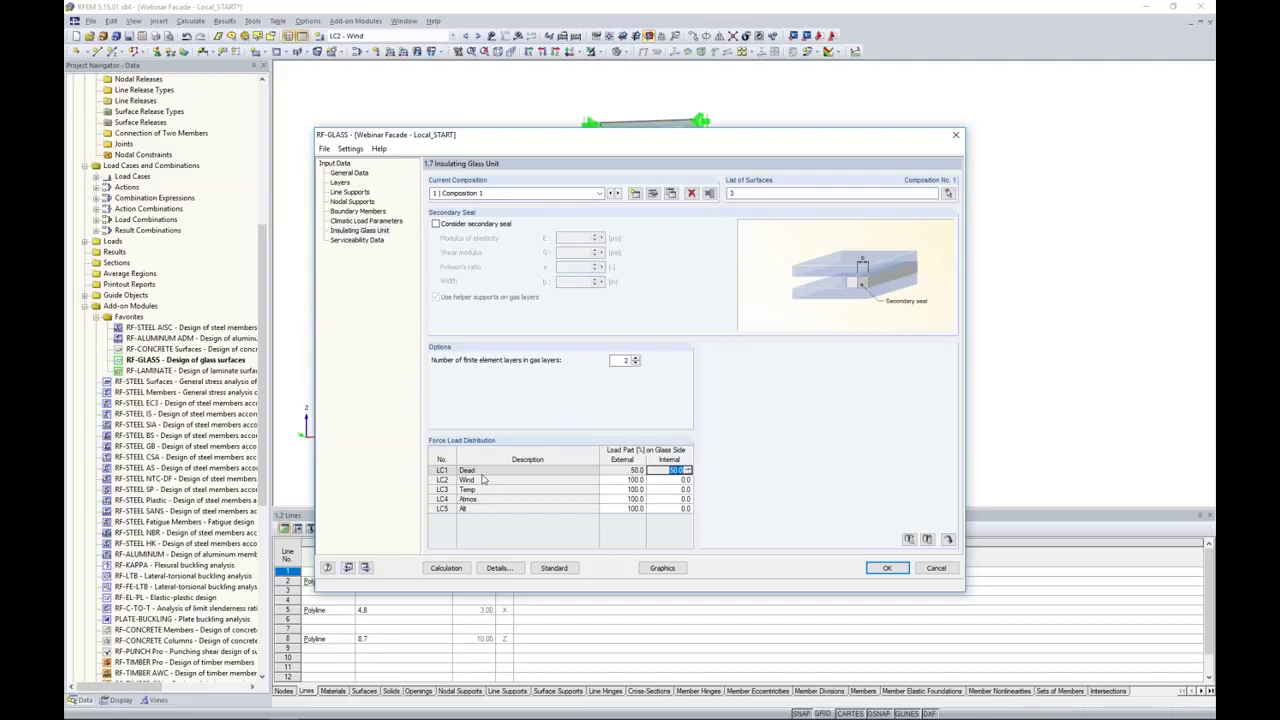
{"action": "key", "text": "Down"}
{"action": "key", "text": "Left"}
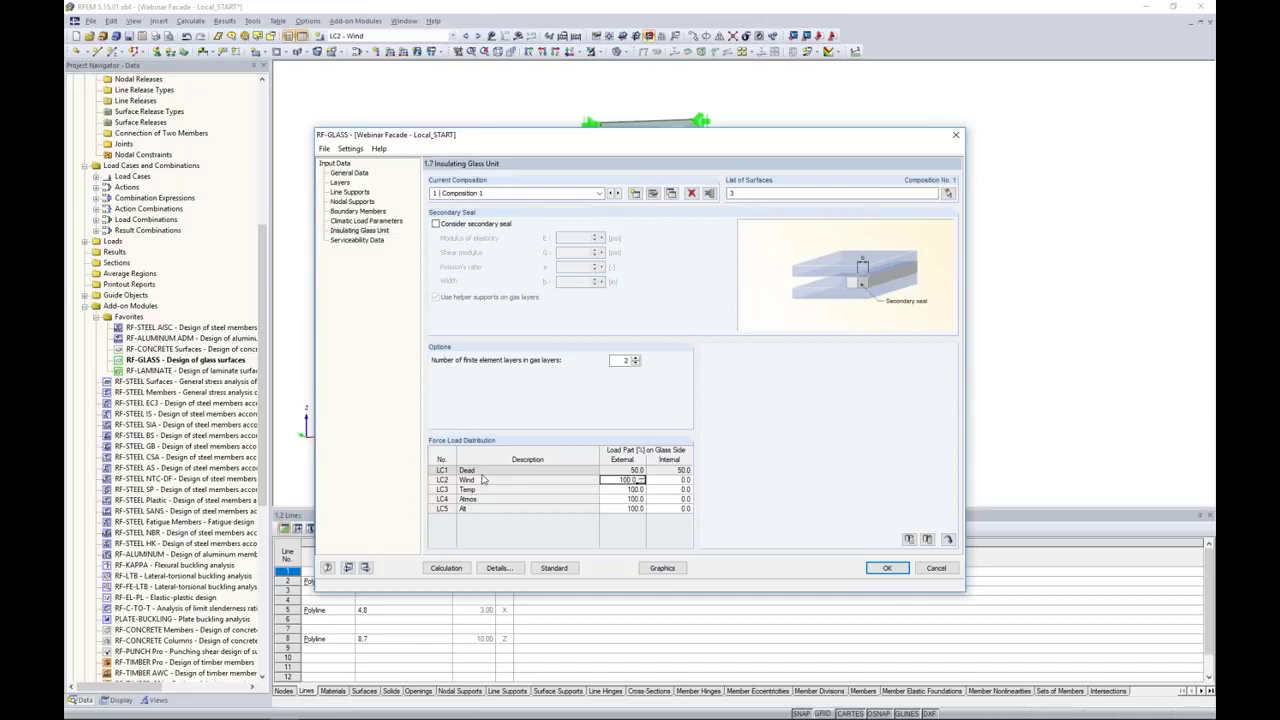
Split the Temp and Atmos load cases equally by setting their load parts to 50.0 % on each glass side
{"action": "key", "text": "Down"}
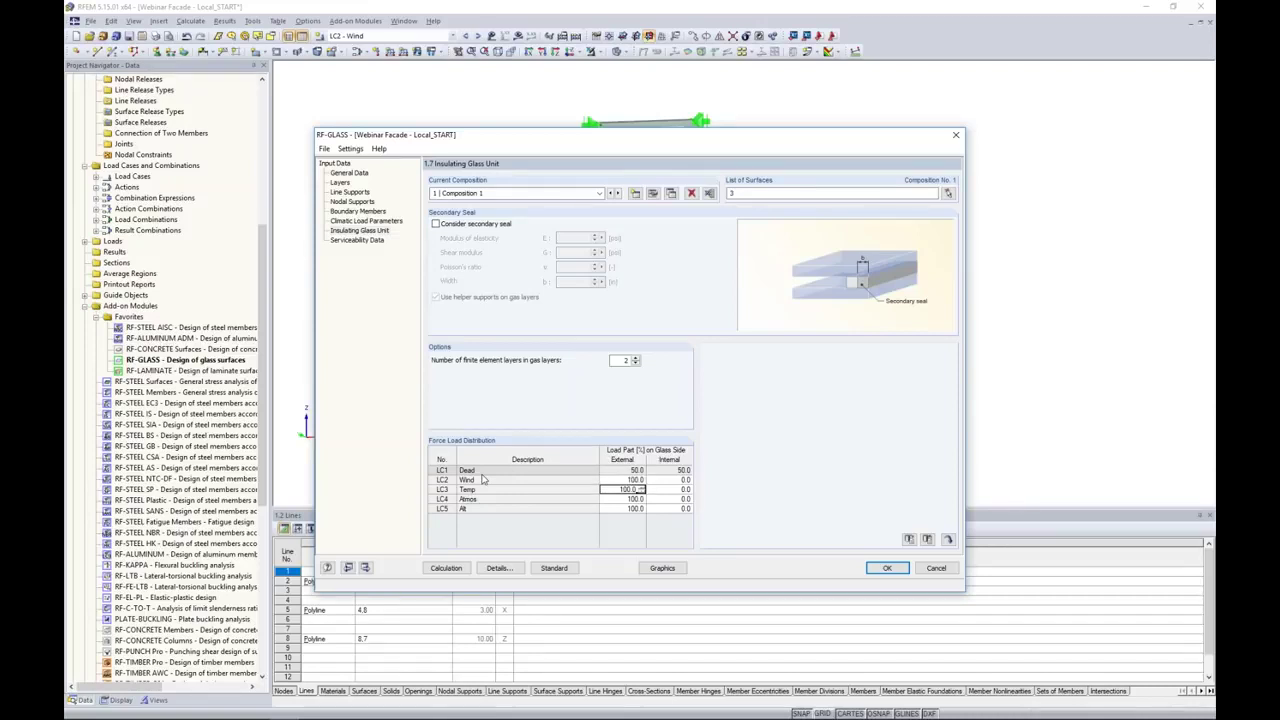
{"action": "key", "text": "BackSpace"}
{"action": "key", "text": "Tab"}
{"action": "key", "text": "Tab"}
{"action": "type", "text": "50"}
{"action": "key", "text": "BackSpace"}
{"action": "key", "text": "BackSpace"}
{"action": "key", "text": "BackSpace"}
{"action": "key", "text": "BackSpace"}
{"action": "key", "text": "BackSpace"}
{"action": "key", "text": "BackSpace"}
{"action": "key", "text": "BackSpace"}
{"action": "key", "text": "Return"}
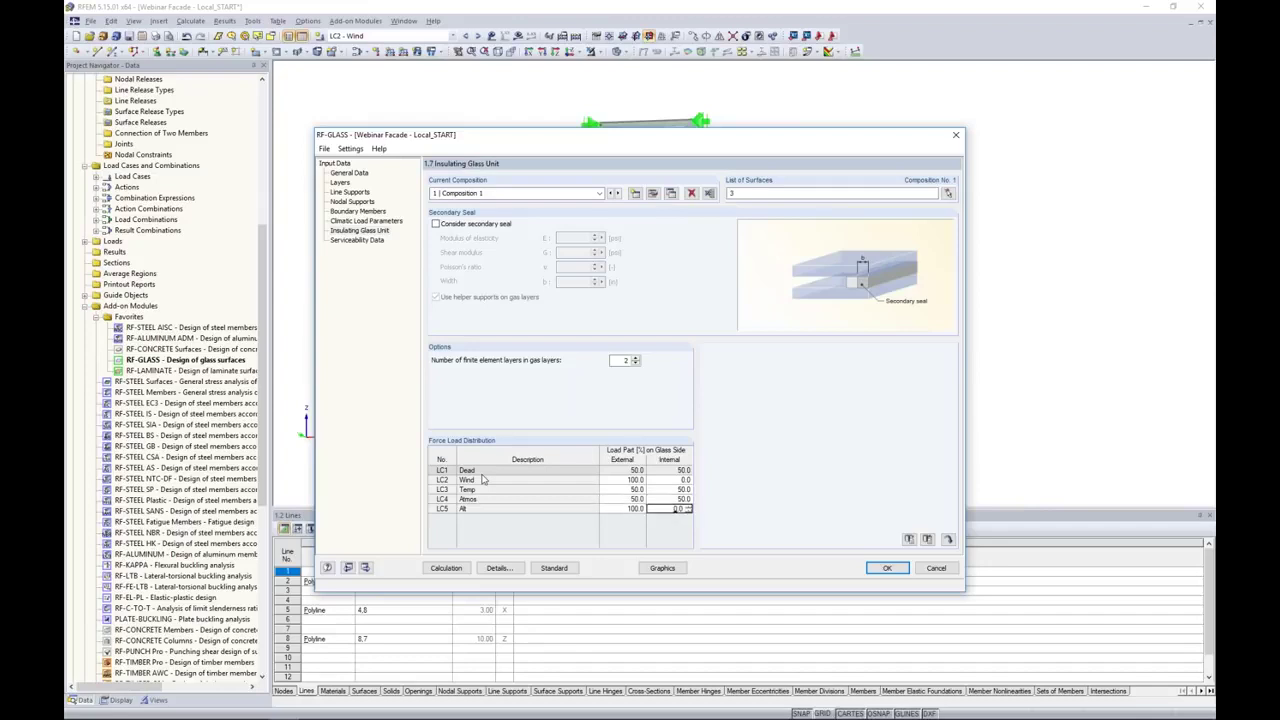
Set the Alt load case's internal load part to 50 % in the force load distribution
{"action": "type", "text": "50"}
{"action": "key", "text": "BackSpace"}
{"action": "key", "text": "BackSpace"}
{"action": "key", "text": "BackSpace"}
{"action": "key", "text": "BackSpace"}
{"action": "key", "text": "BackSpace"}
{"action": "key", "text": "BackSpace"}
{"action": "key", "text": "BackSpace"}
{"action": "key", "text": "Tab"}
Assign surface 3 in the serviceability data with the maximum boundary line as reference length, and accept the RF-GLASS settings
{"action": "left_click", "coordinate": [375, 243]}
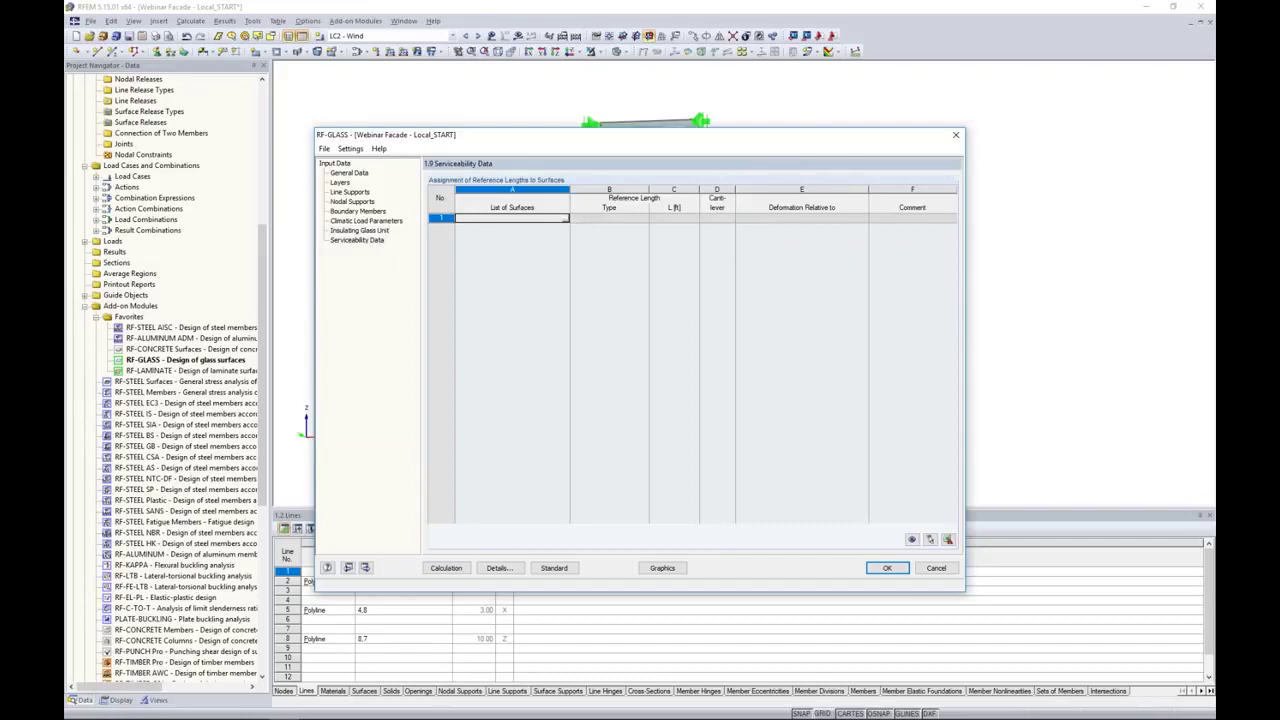
{"action": "left_click", "coordinate": [566, 218]}
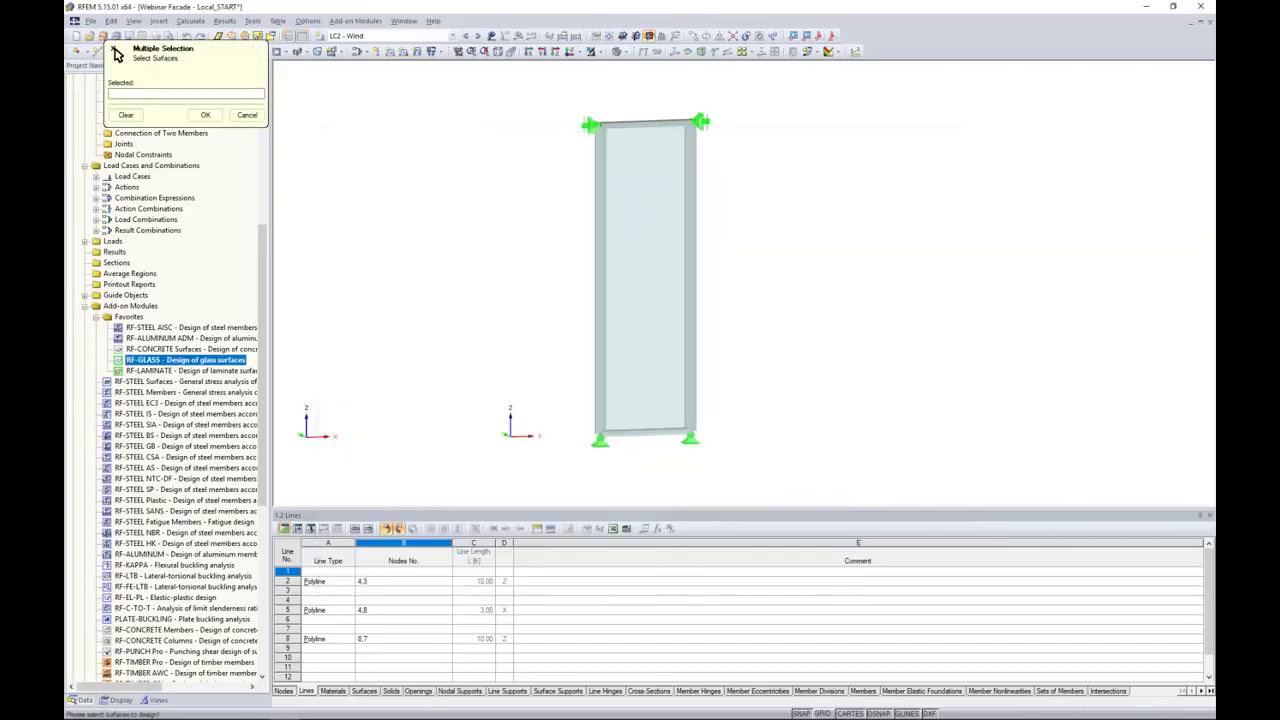
{"action": "left_click", "coordinate": [666, 229]}
{"action": "left_click", "coordinate": [205, 115]}
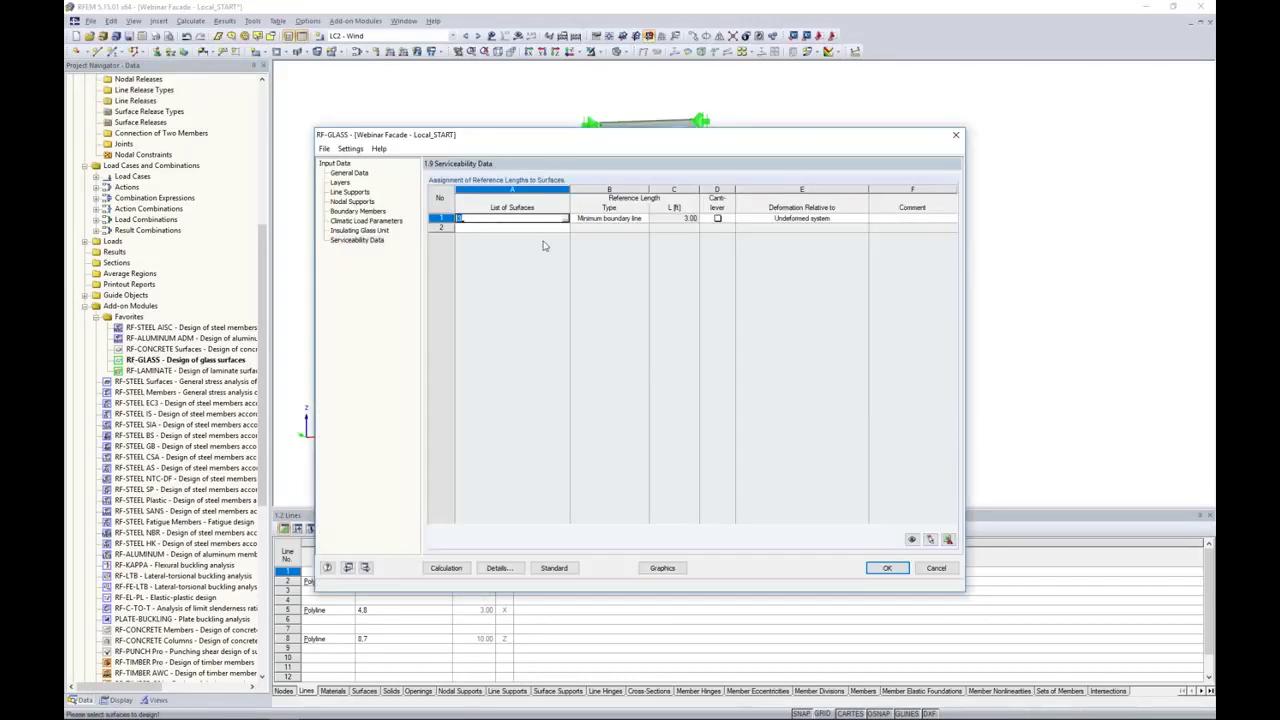
{"action": "left_click", "coordinate": [609, 218]}
{"action": "left_click", "coordinate": [644, 218]}
{"action": "left_click", "coordinate": [630, 236]}
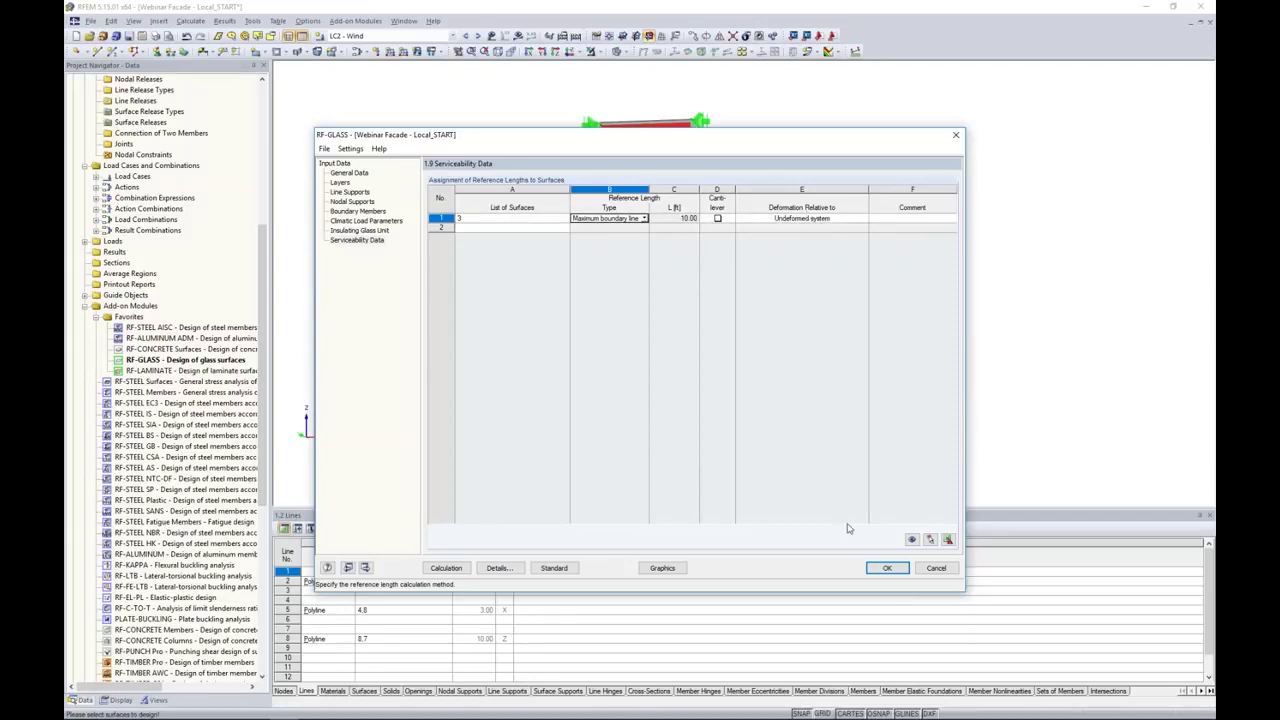
{"action": "left_click", "coordinate": [876, 569]}
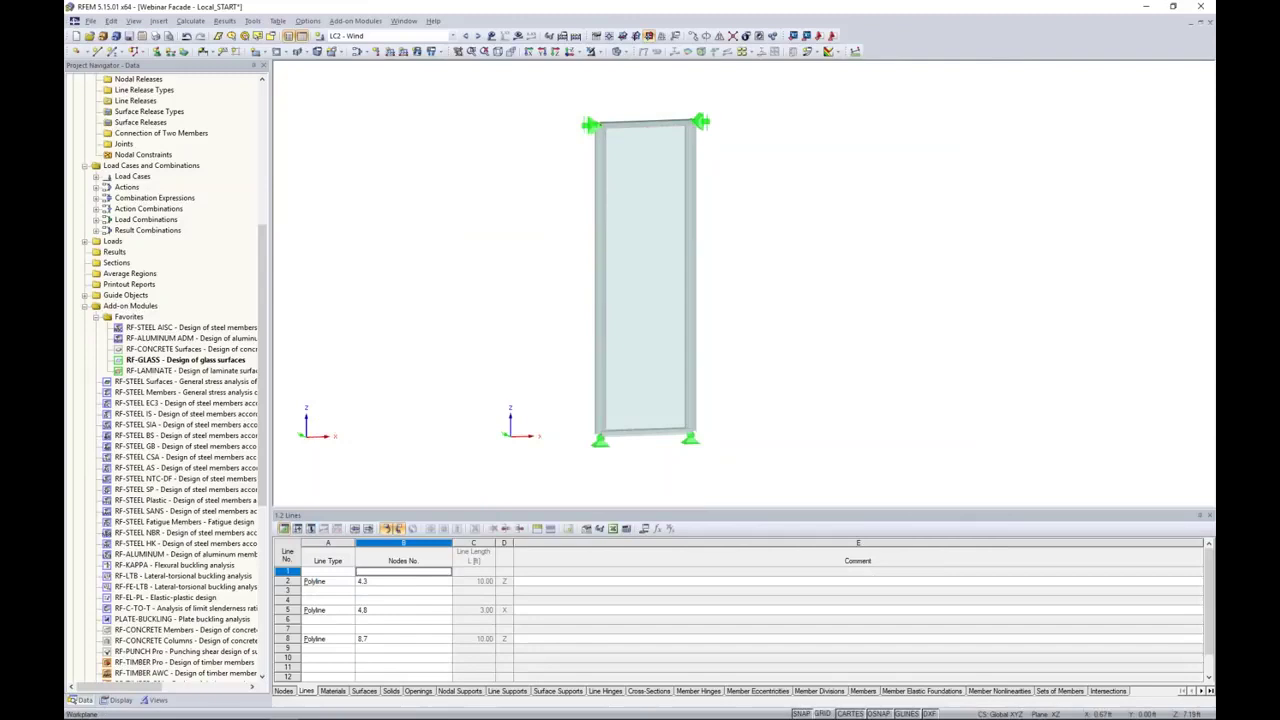
Look over the available load combinations, then switch to the Webinar Facade - Local_FINISH model and open its RF-GLASS results
{"action": "left_click", "coordinate": [452, 36]}
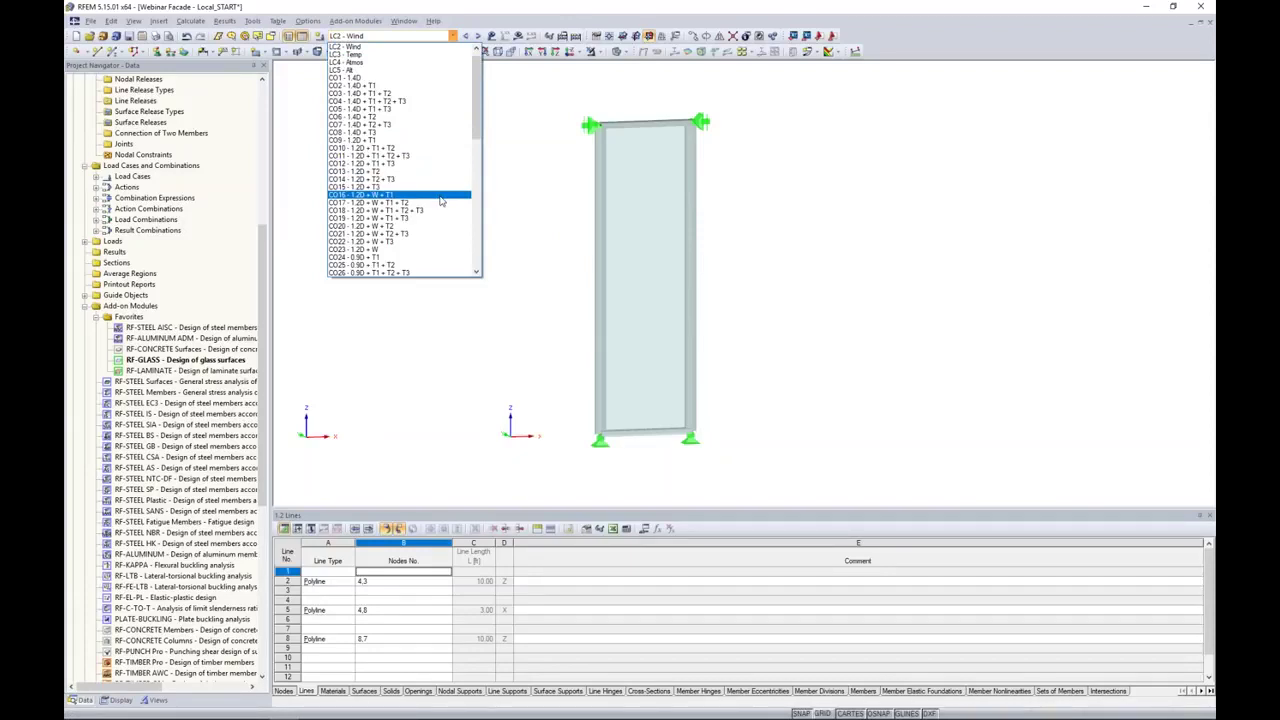
{"action": "left_click", "coordinate": [513, 198]}
{"action": "left_click", "coordinate": [403, 21]}
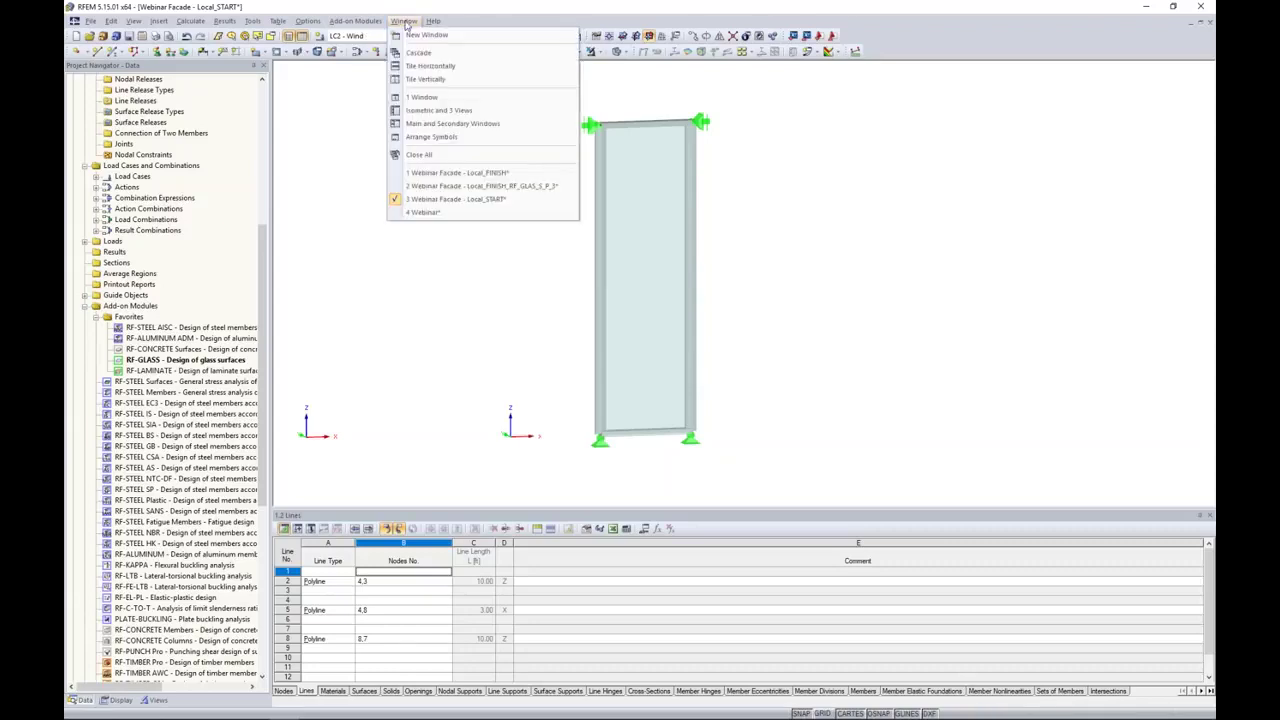
{"action": "left_click", "coordinate": [455, 172]}
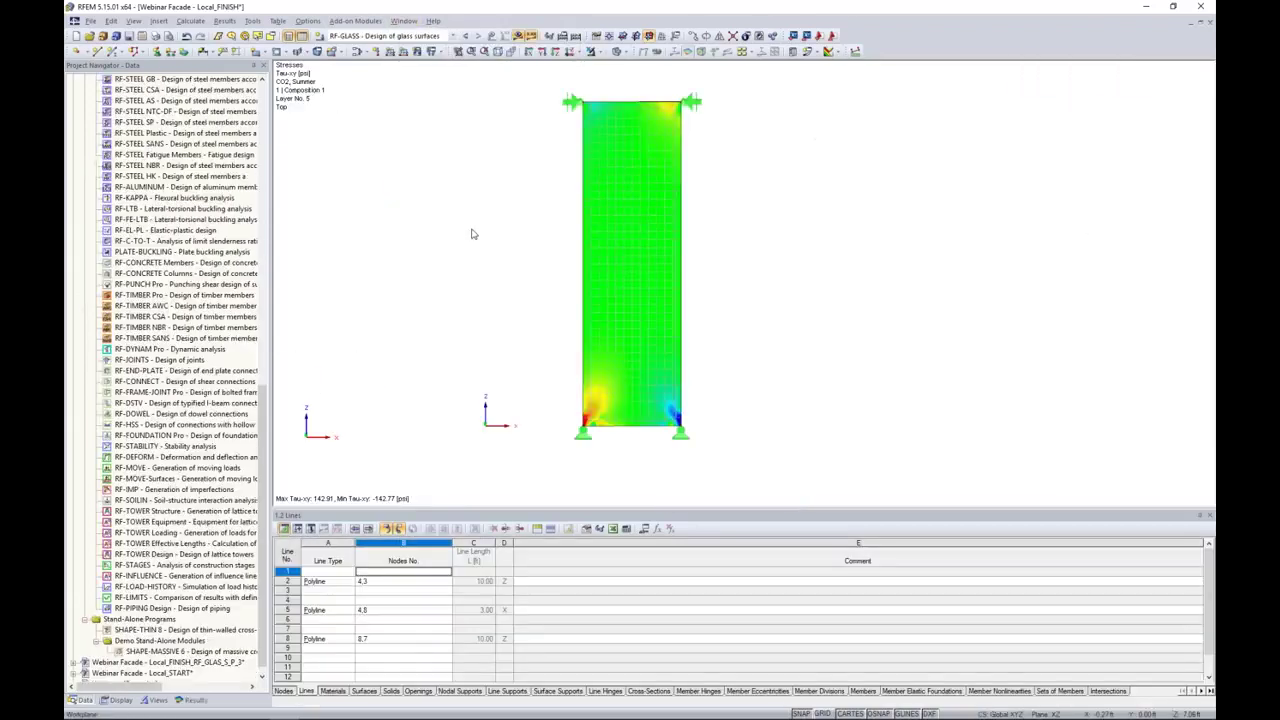
{"action": "left_click", "coordinate": [193, 700]}
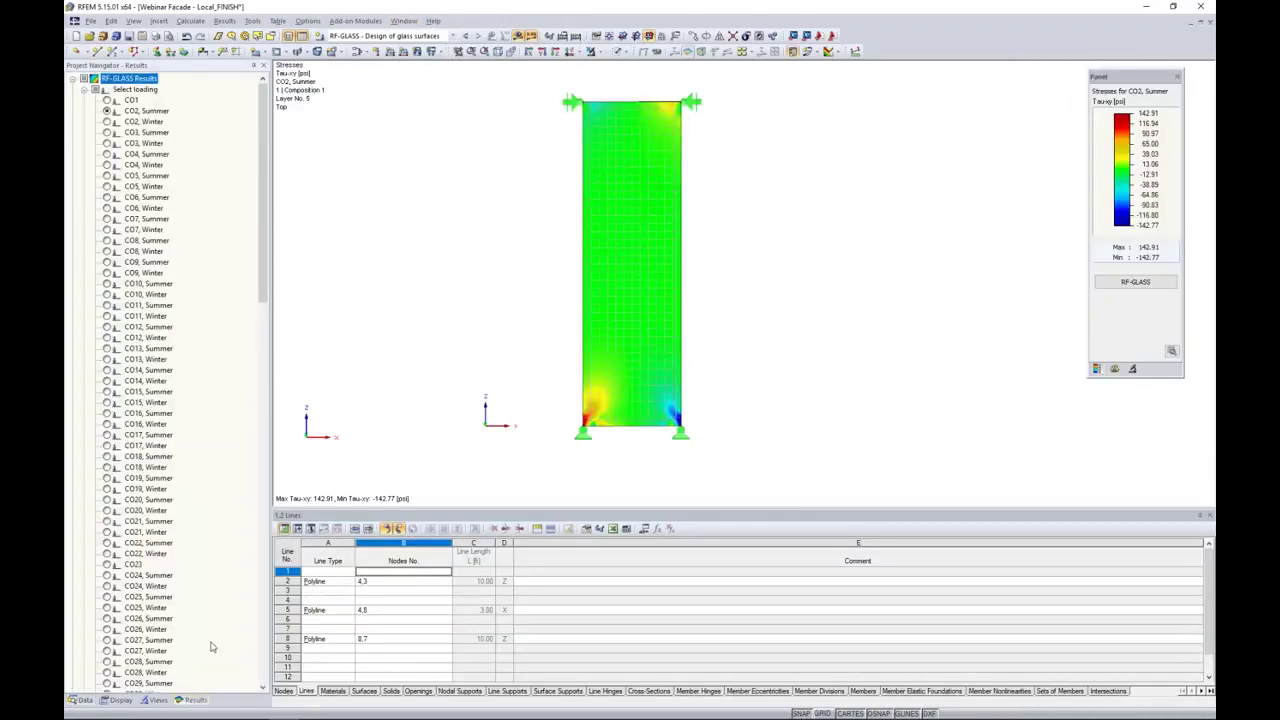
{"action": "left_click", "coordinate": [1137, 283]}
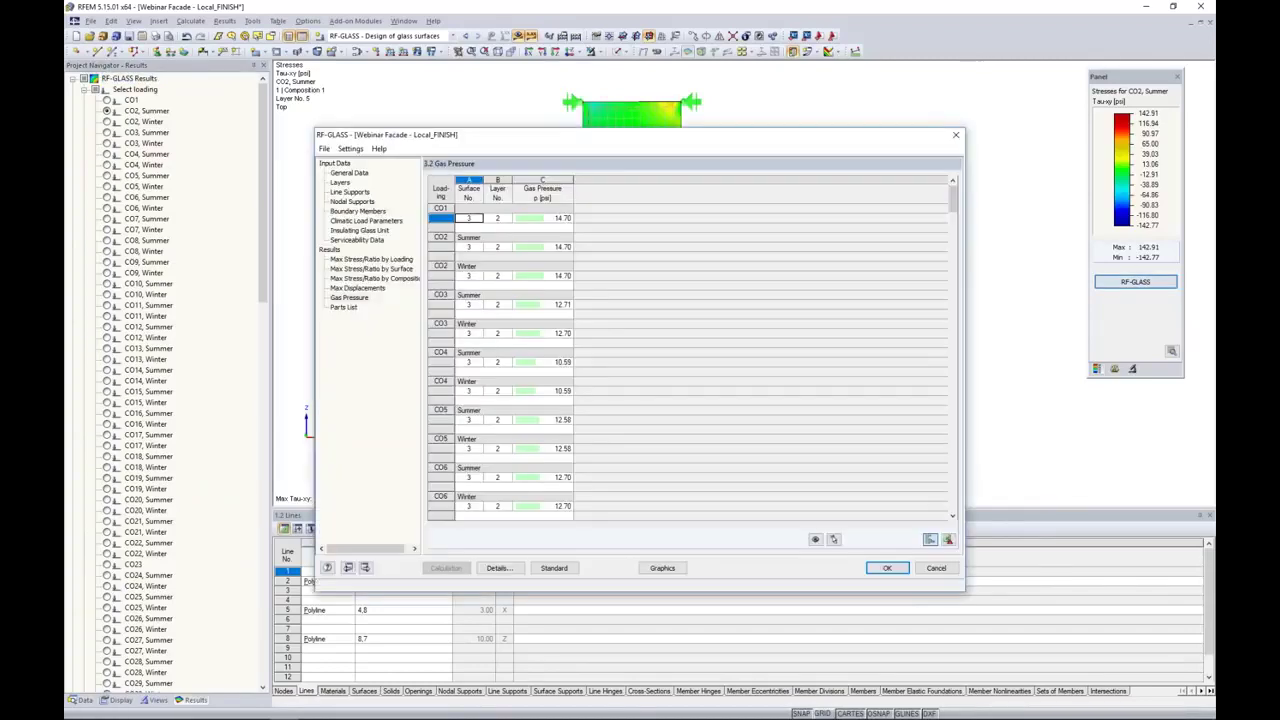
Examine the maximum stress ratios by loading and by surface alongside the stress plot on the model
{"action": "left_click", "coordinate": [400, 260]}
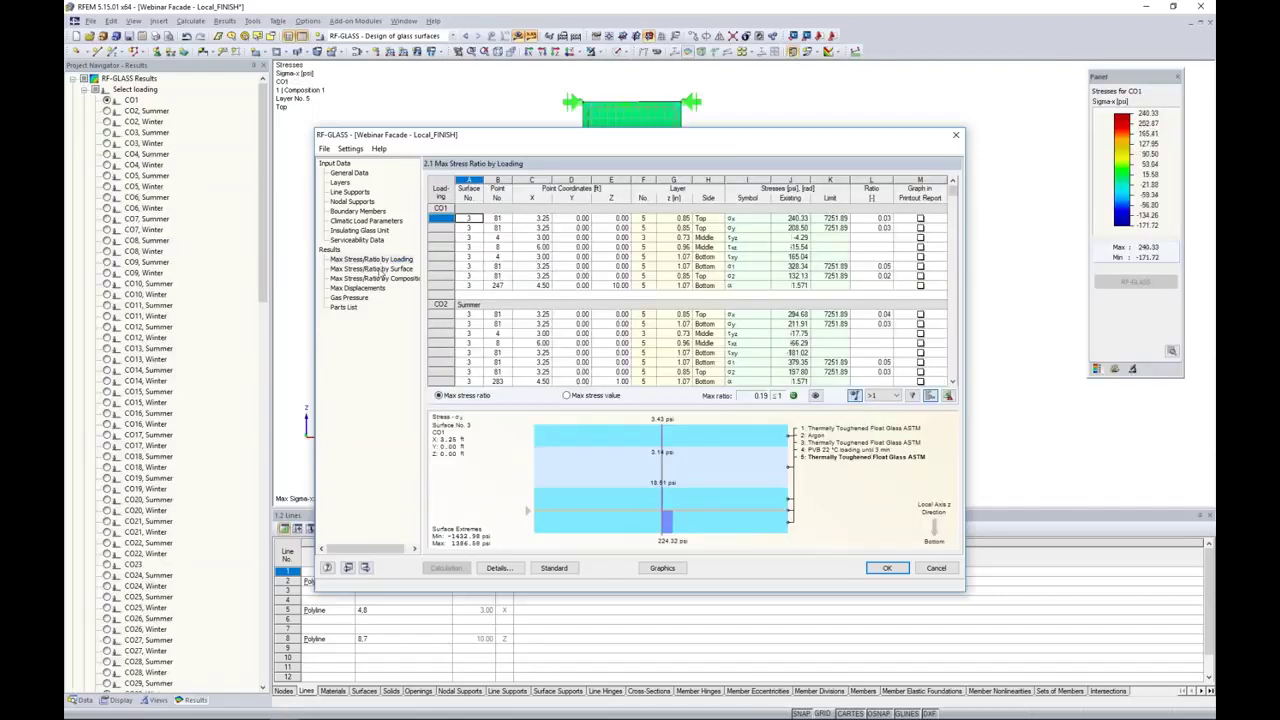
{"action": "left_click", "coordinate": [371, 269]}
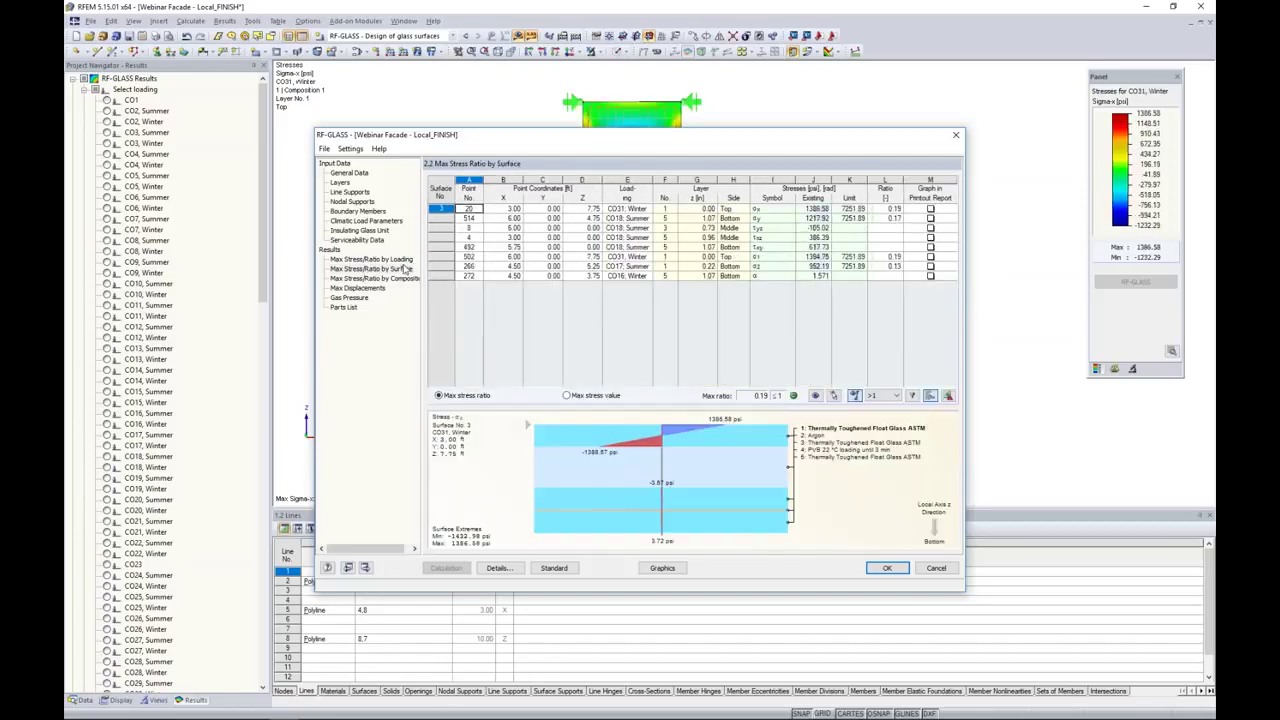
{"action": "left_click_drag", "start_coordinate": [525, 140], "coordinate": [523, 383]}
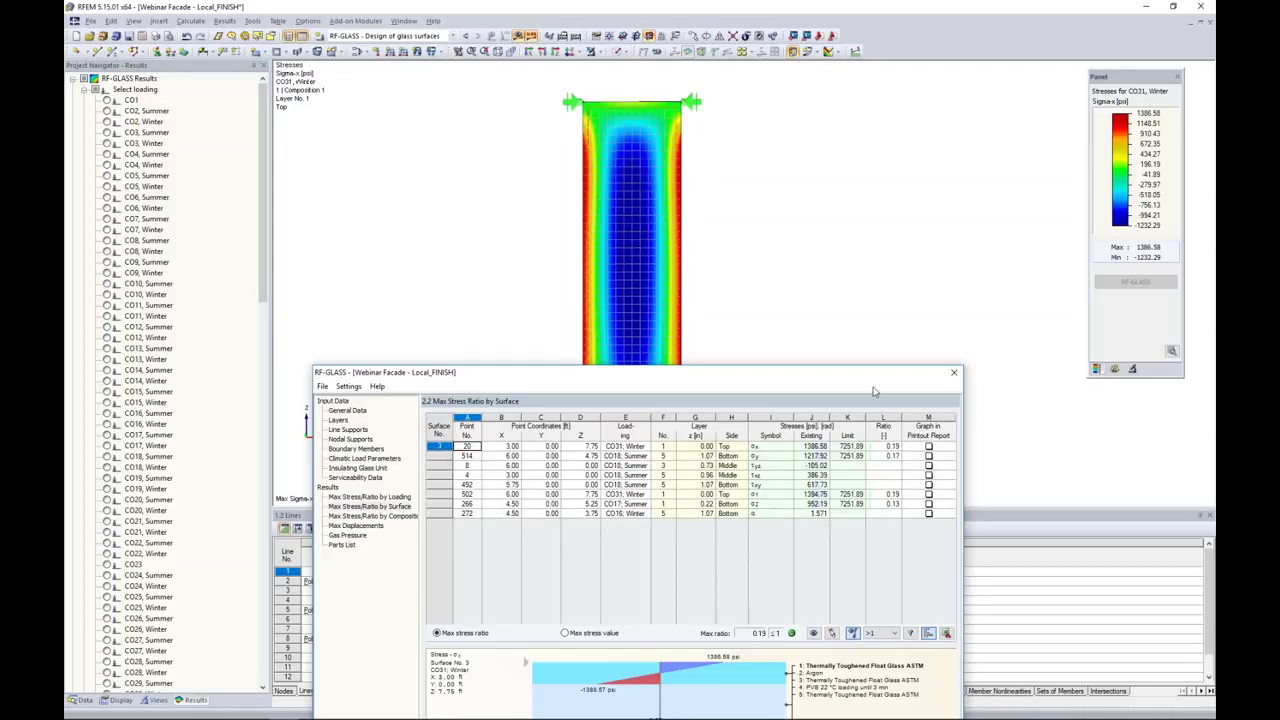
{"action": "left_click_drag", "start_coordinate": [866, 372], "coordinate": [893, 173]}
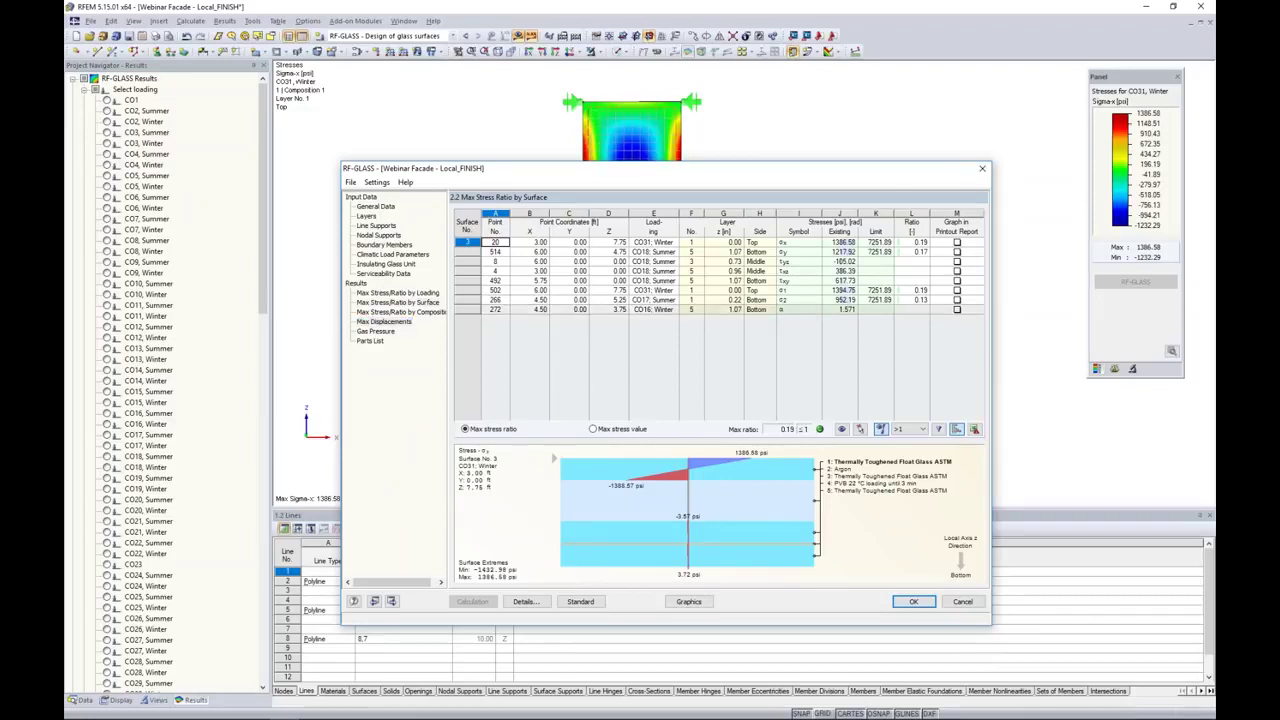
Examine the maximum displacements and gas pressures for the load combinations, and return to the graphical results
{"action": "left_click", "coordinate": [384, 321]}
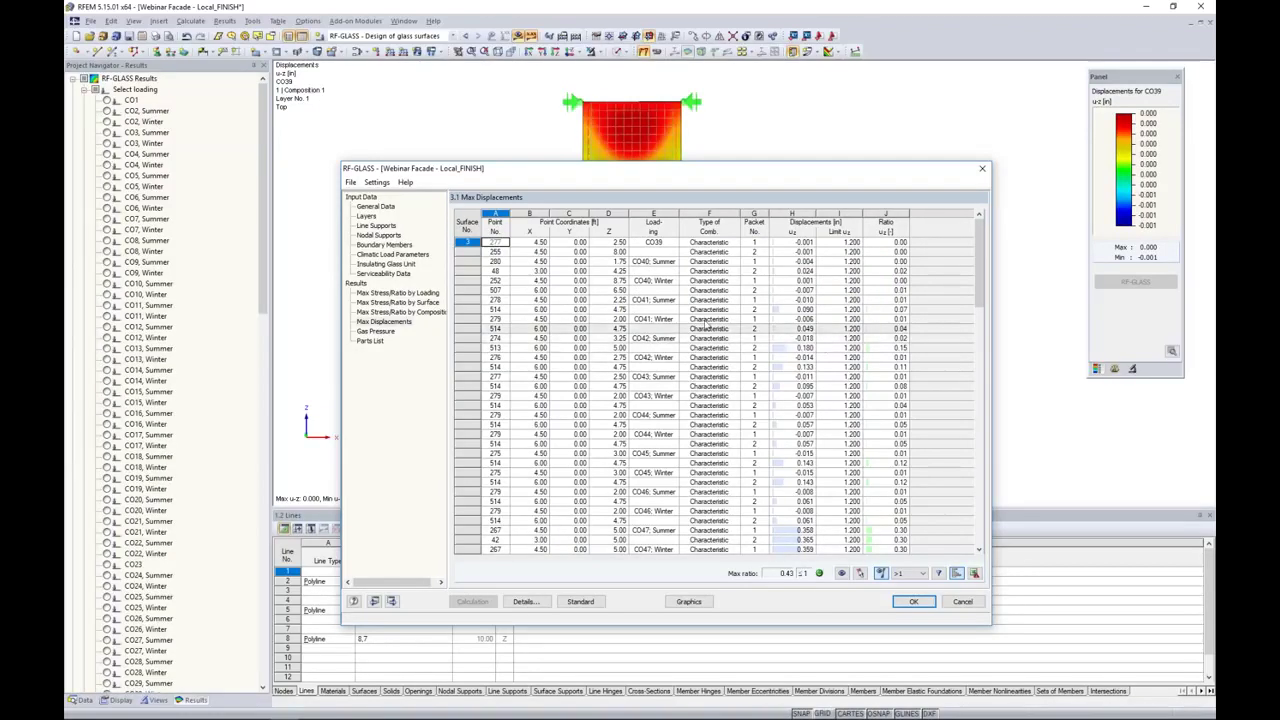
{"action": "left_click", "coordinate": [388, 331]}
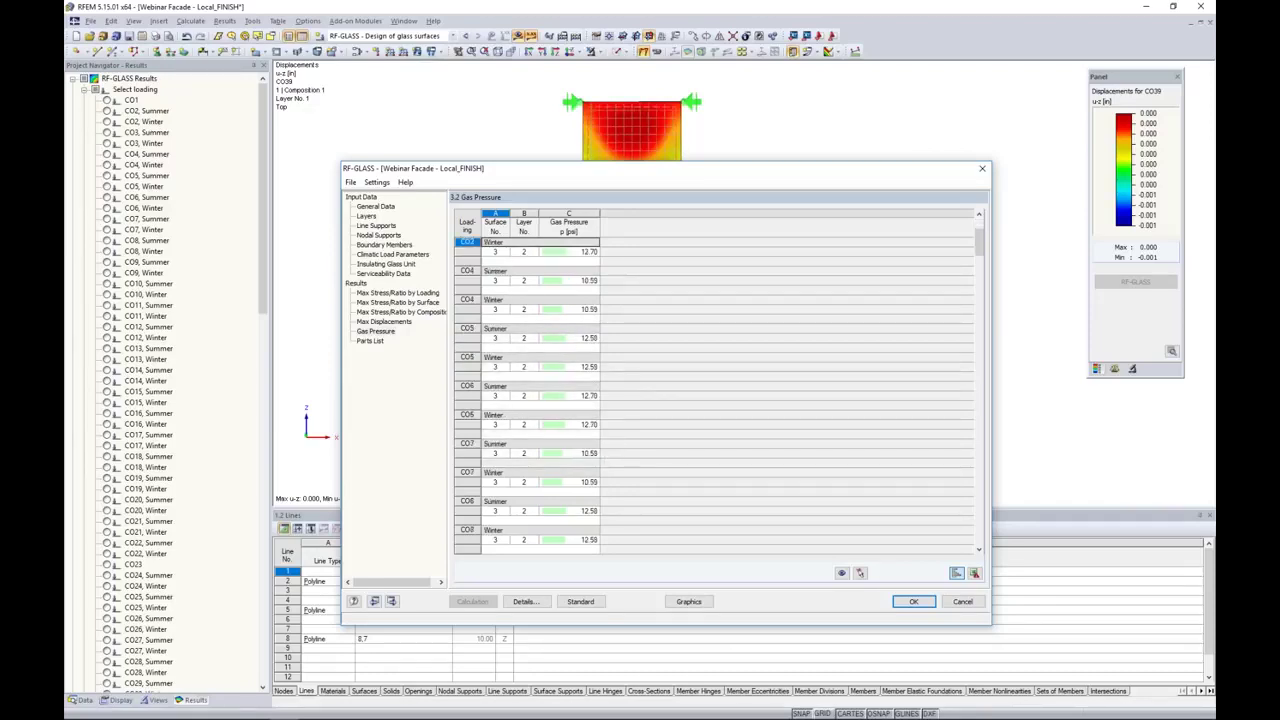
{"action": "scroll", "coordinate": [613, 447], "scroll_direction": "down", "scroll_amount": 3}
{"action": "scroll", "coordinate": [611, 395], "scroll_direction": "down", "scroll_amount": 6}
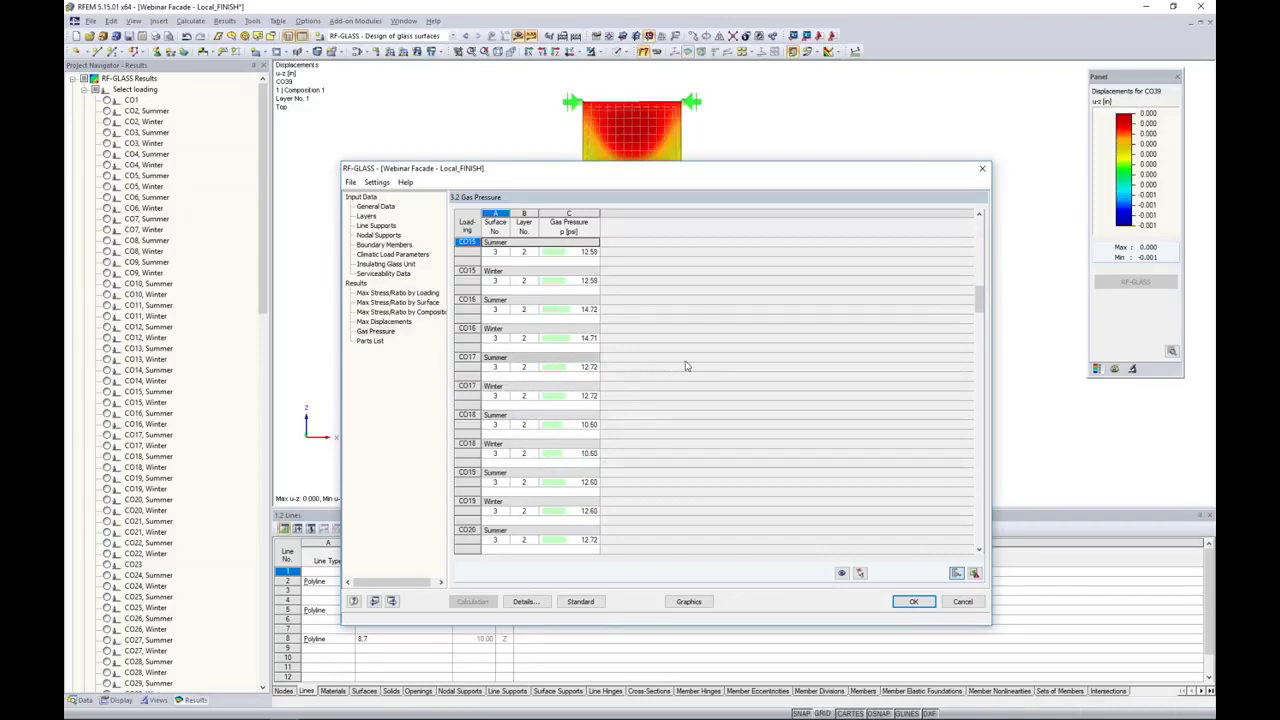
{"action": "left_click", "coordinate": [688, 601]}
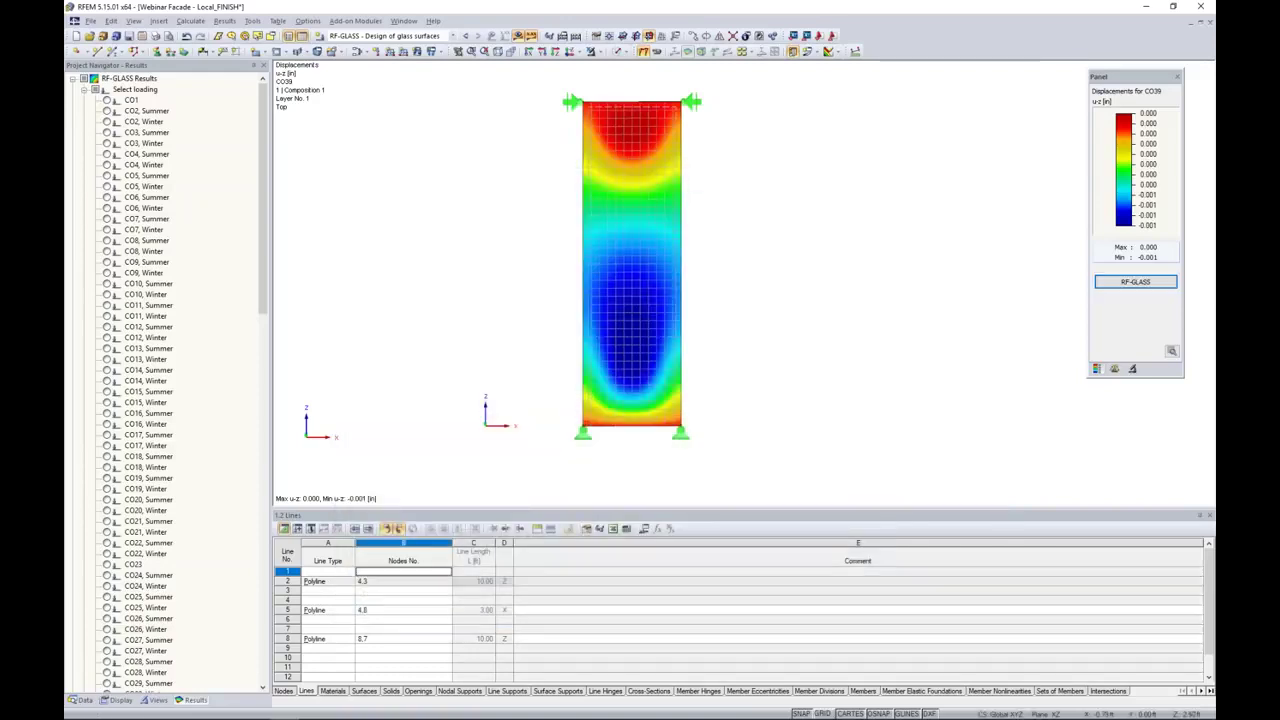
Look through the list of result loadings and display the stresses for CO2, Summer on the model
{"action": "scroll", "coordinate": [230, 200], "scroll_direction": "down", "scroll_amount": 4}
{"action": "scroll", "coordinate": [236, 222], "scroll_direction": "down", "scroll_amount": 8}
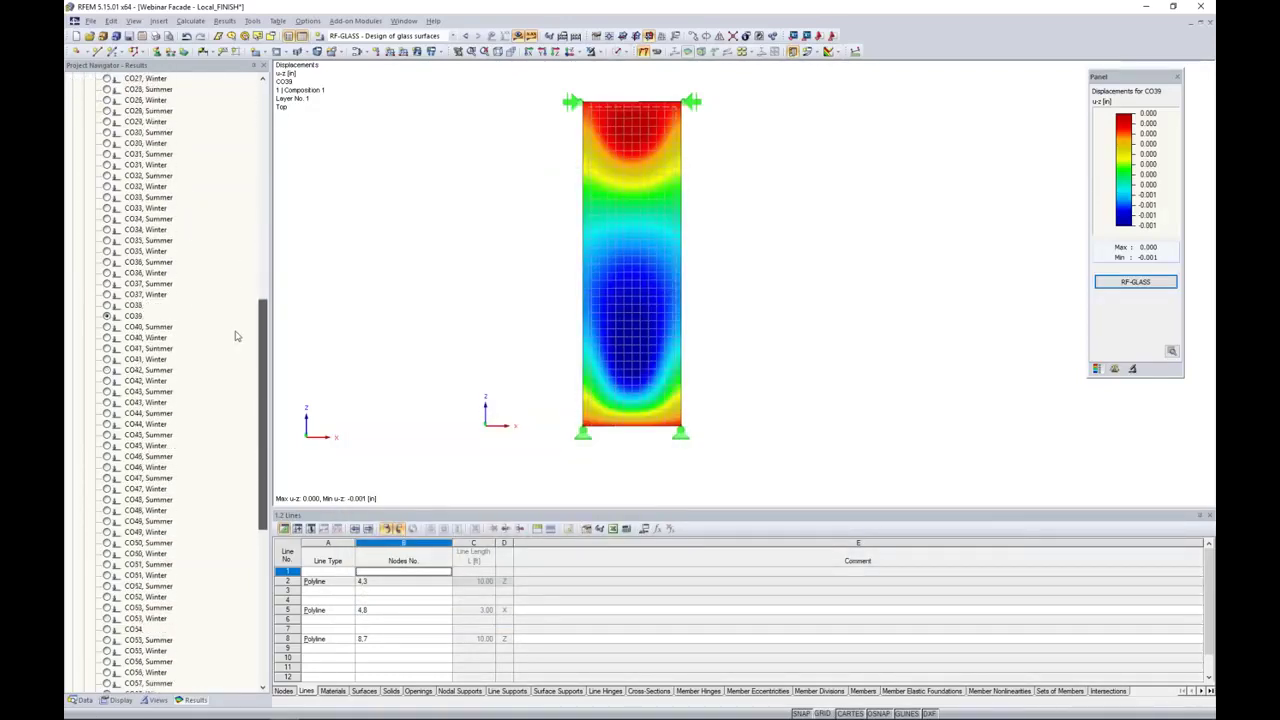
{"action": "scroll", "coordinate": [237, 410], "scroll_direction": "down", "scroll_amount": 2}
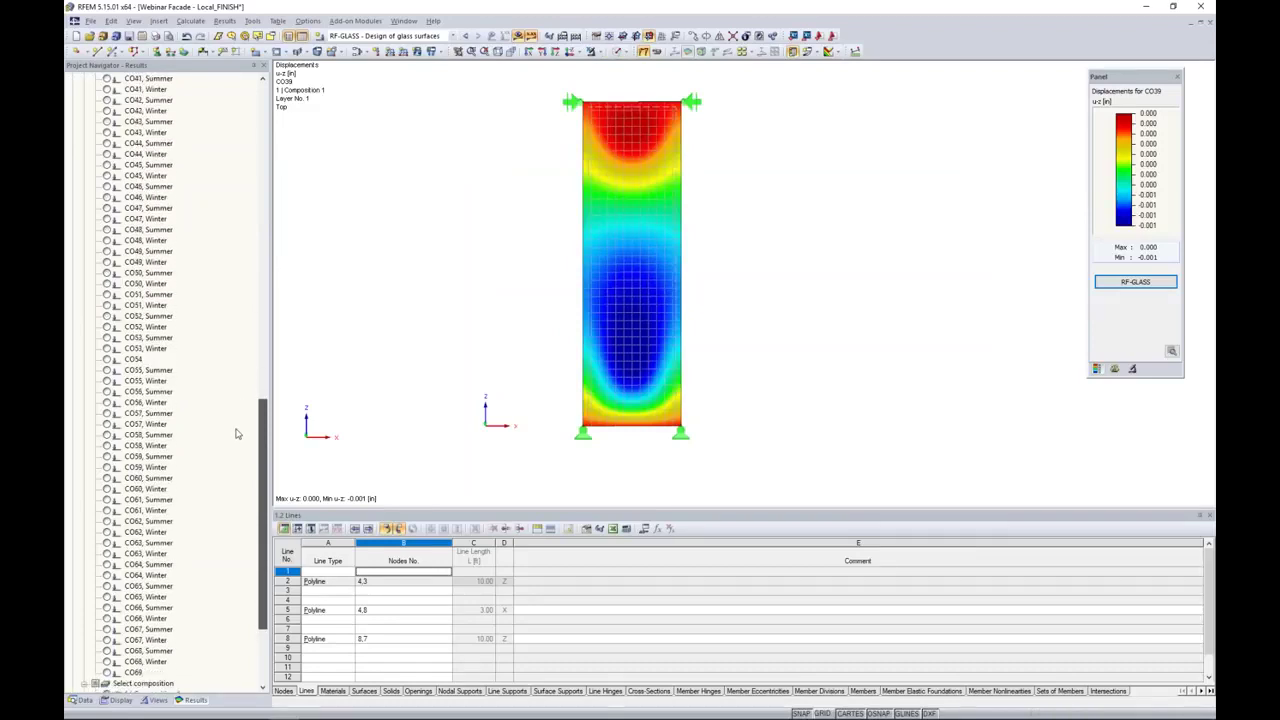
{"action": "scroll", "coordinate": [240, 464], "scroll_direction": "down", "scroll_amount": 2}
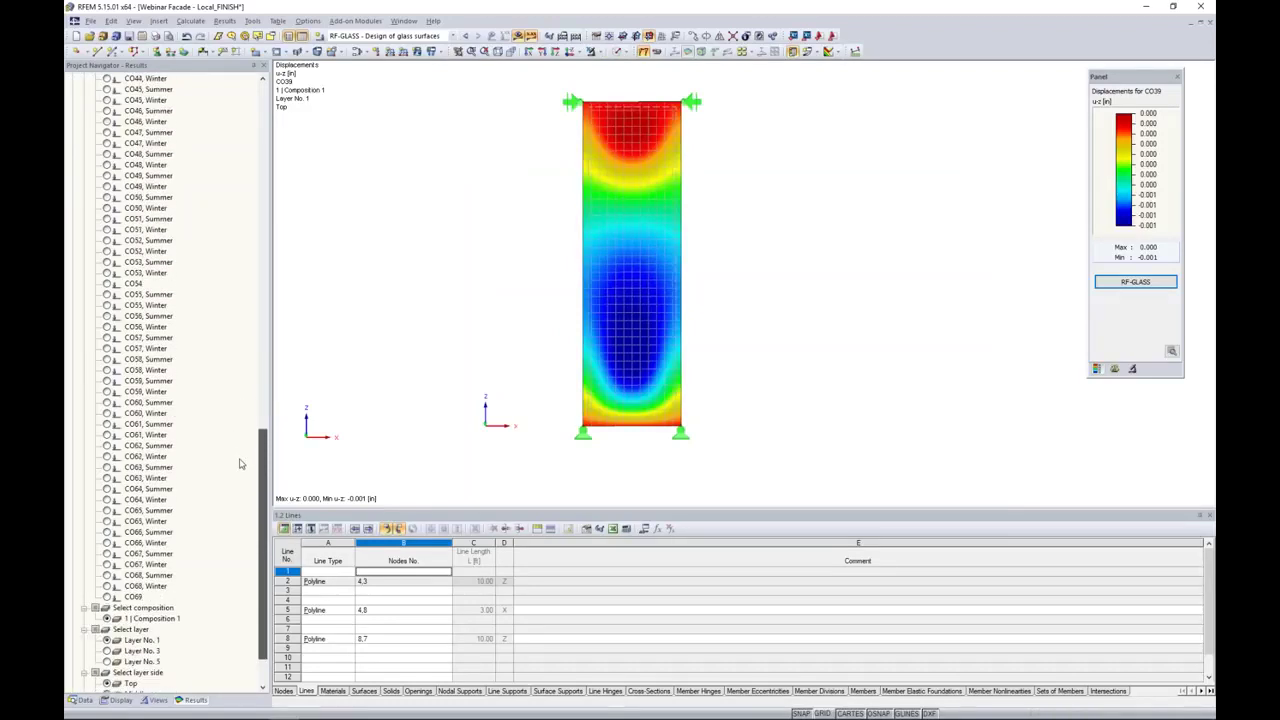
{"action": "scroll", "coordinate": [240, 464], "scroll_direction": "up", "scroll_amount": 8}
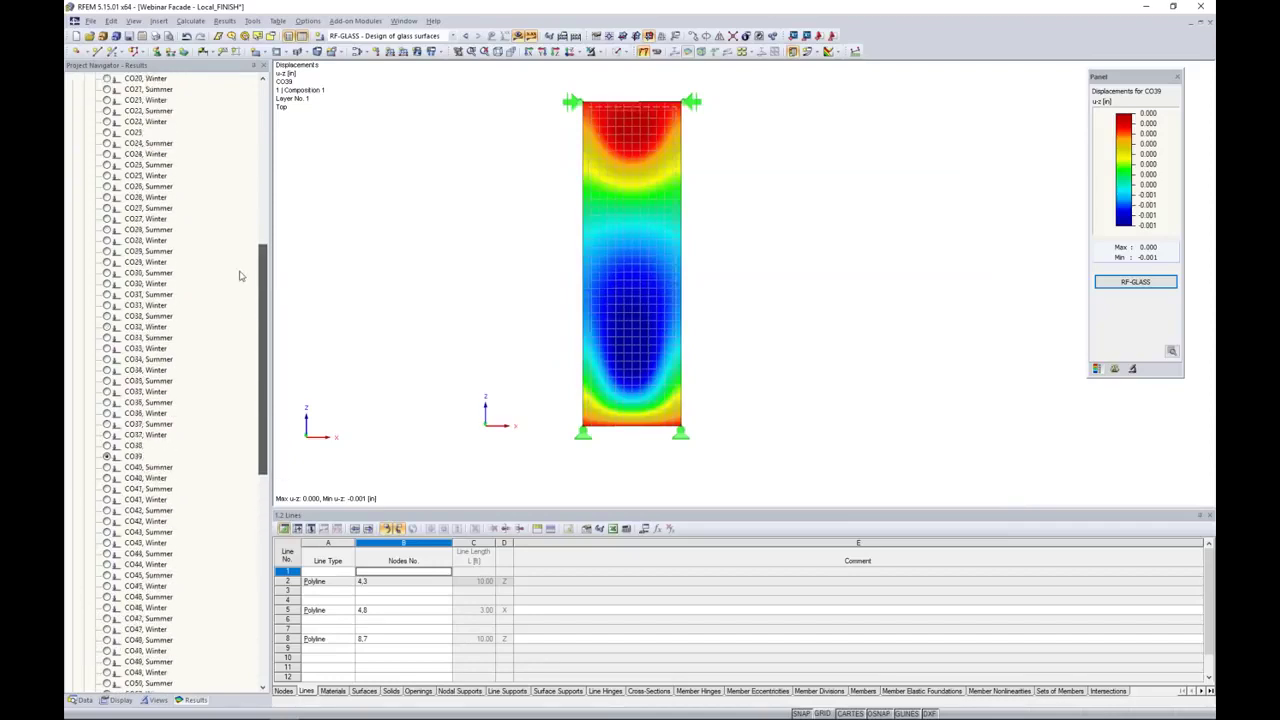
{"action": "scroll", "coordinate": [240, 268], "scroll_direction": "up", "scroll_amount": 7}
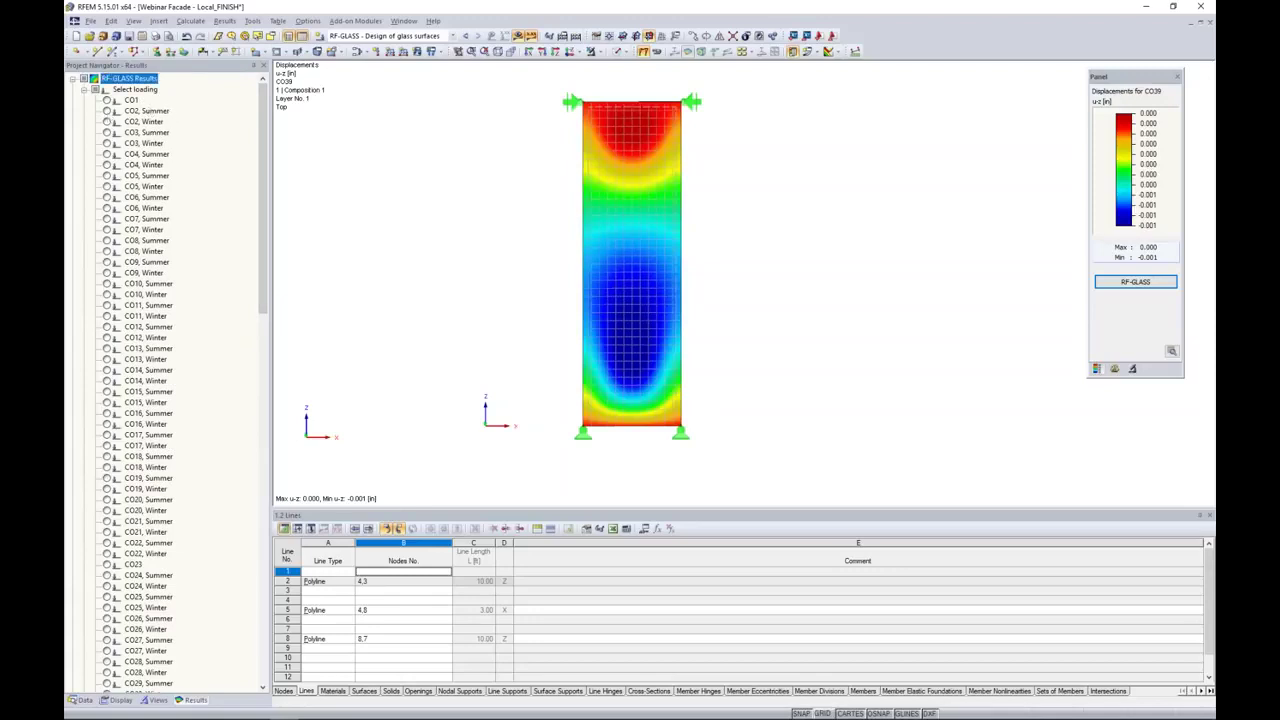
{"action": "left_click", "coordinate": [107, 111]}
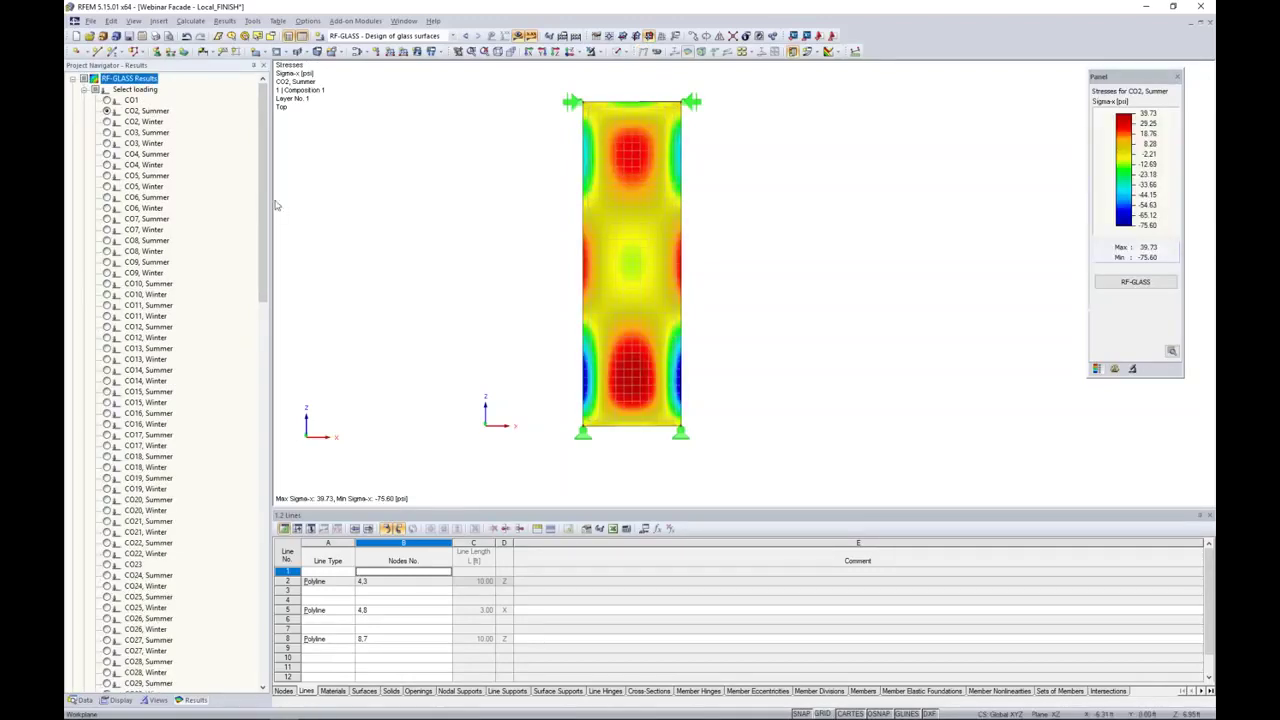
Display the τxy stresses on the top side of Layer No. 3
{"action": "left_click_drag", "start_coordinate": [258, 183], "coordinate": [251, 575]}
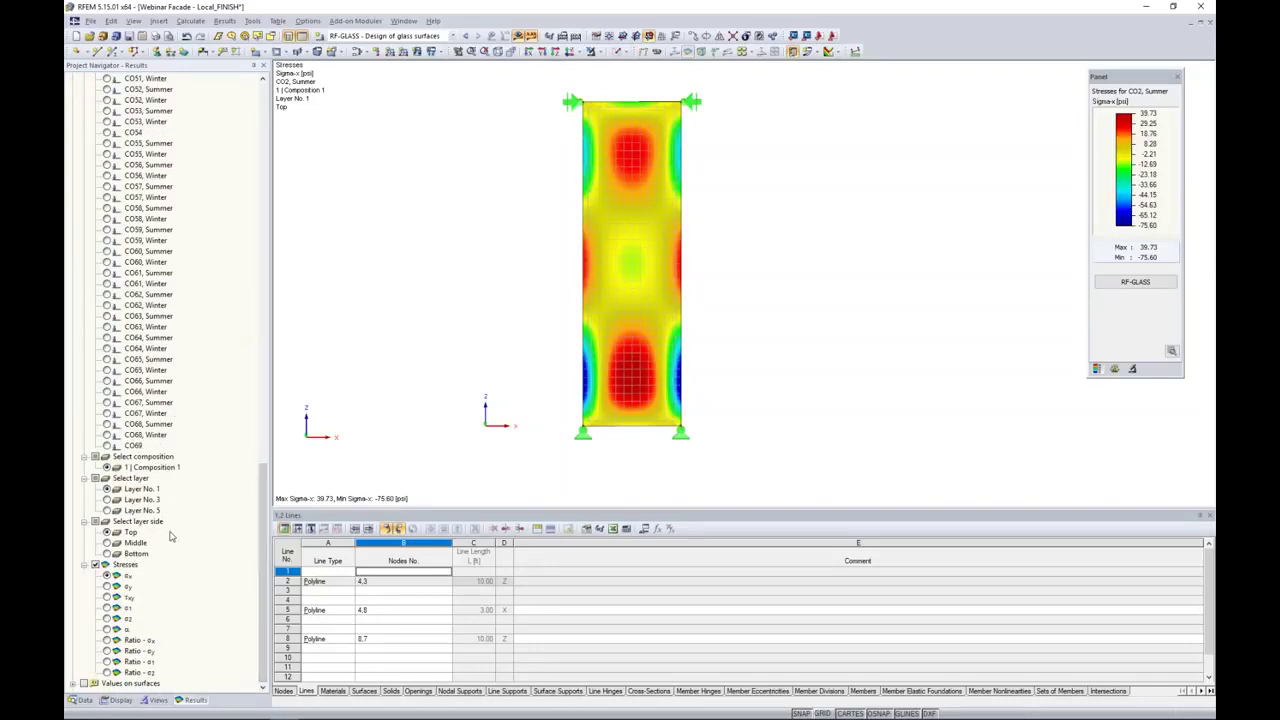
{"action": "left_click", "coordinate": [107, 499]}
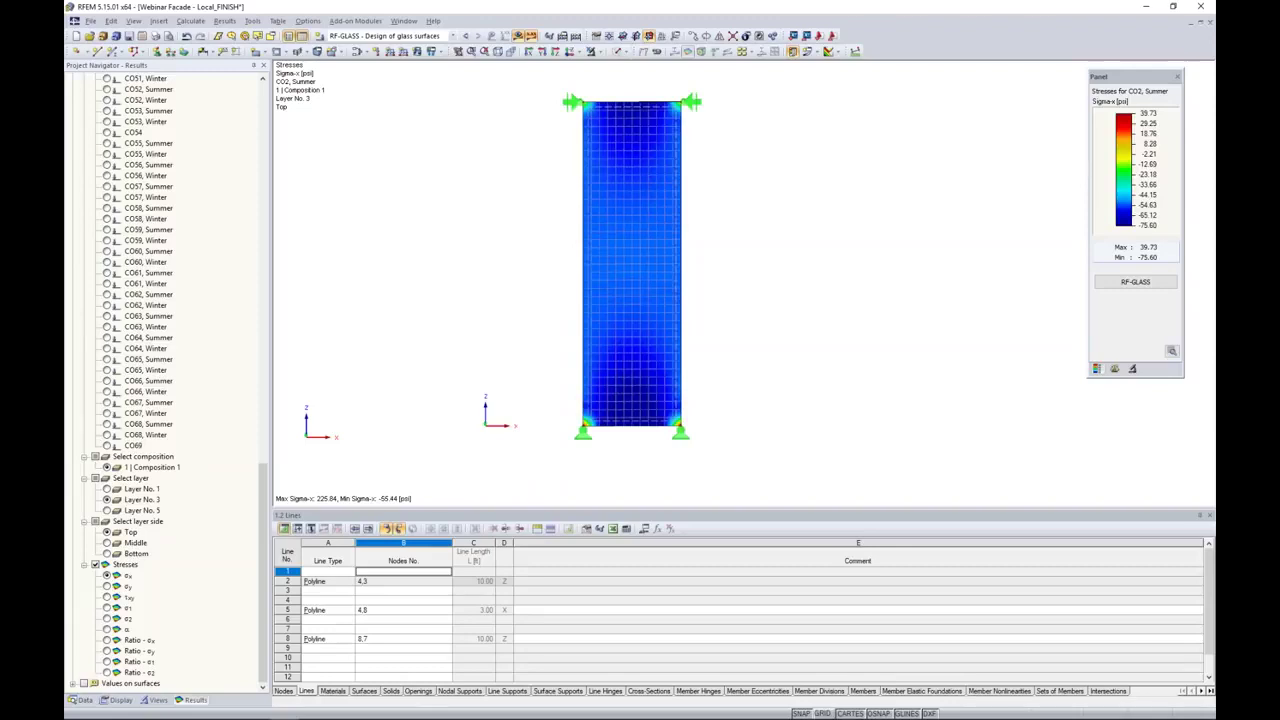
{"action": "left_click", "coordinate": [107, 586]}
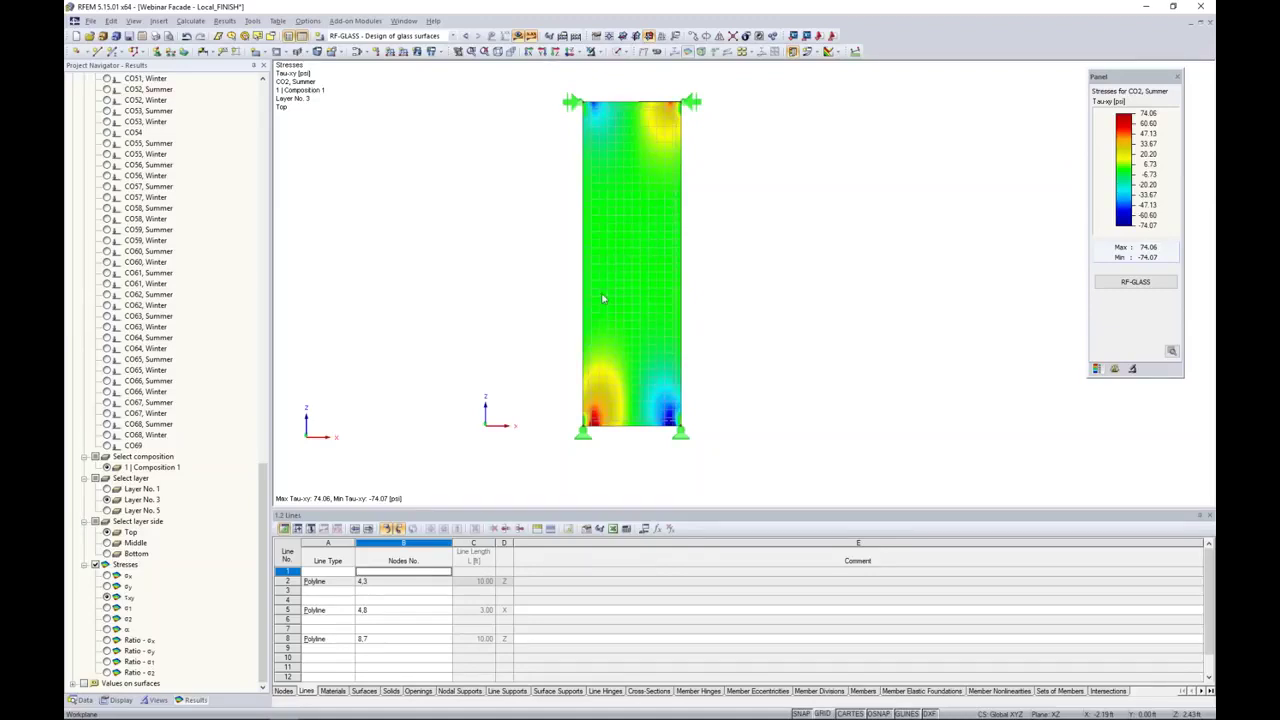
Examine the RF_GLAS_P_3, S_P_3 and W_P_3 model files in the webinar folder in File Explorer, and return to RFEM
{"action": "left_click_drag", "start_coordinate": [1279, 140], "coordinate": [697, 130]}
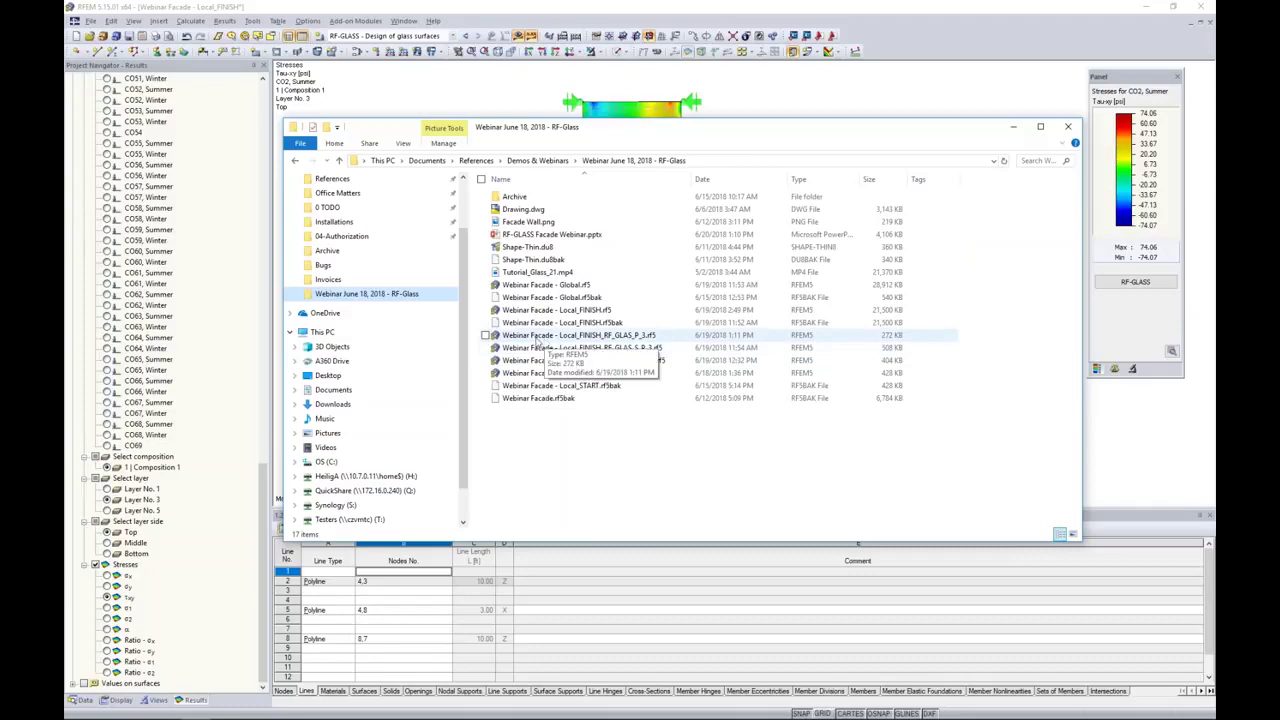
{"action": "left_click", "coordinate": [612, 348]}
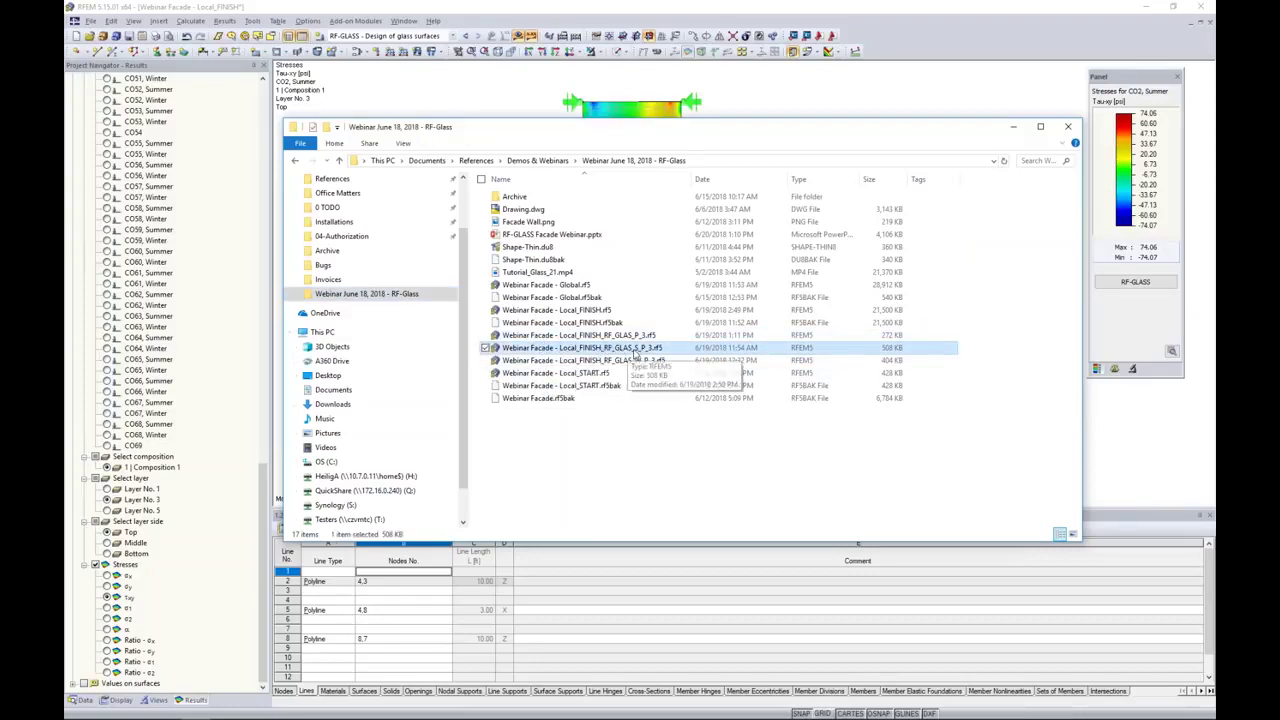
{"action": "left_click", "coordinate": [630, 362]}
{"action": "left_click", "coordinate": [631, 338]}
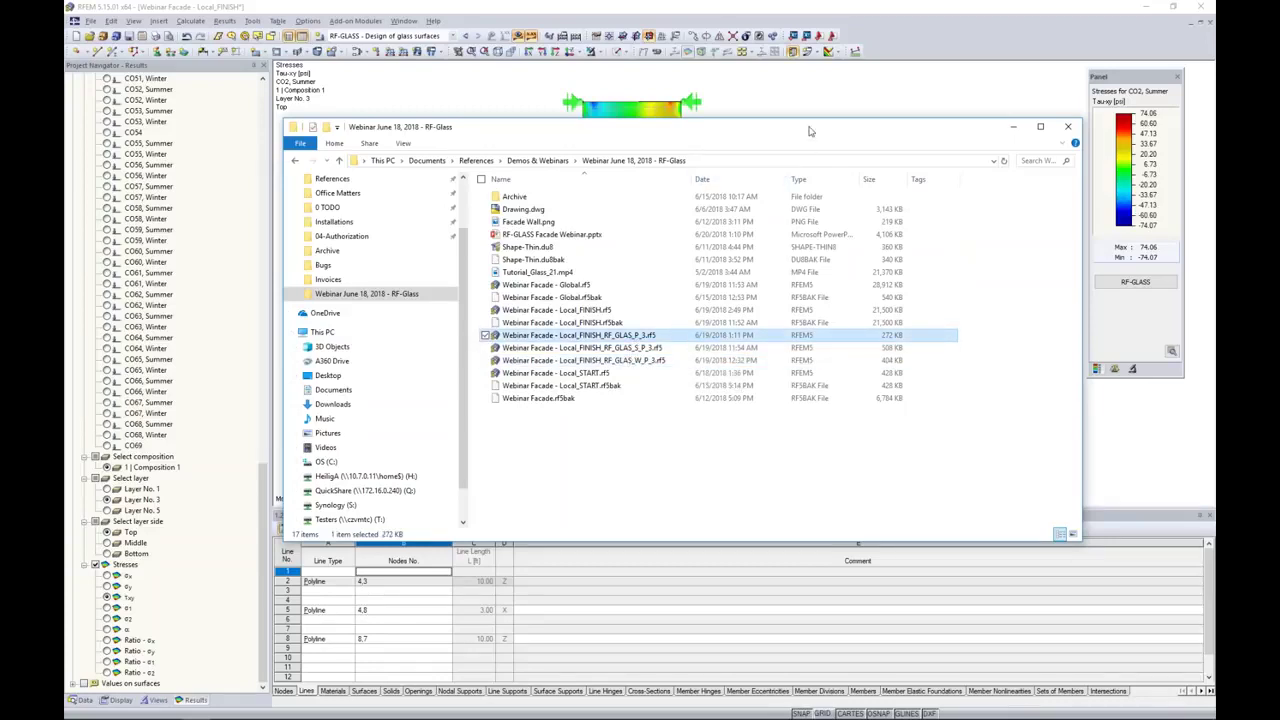
{"action": "left_click", "coordinate": [1013, 126]}
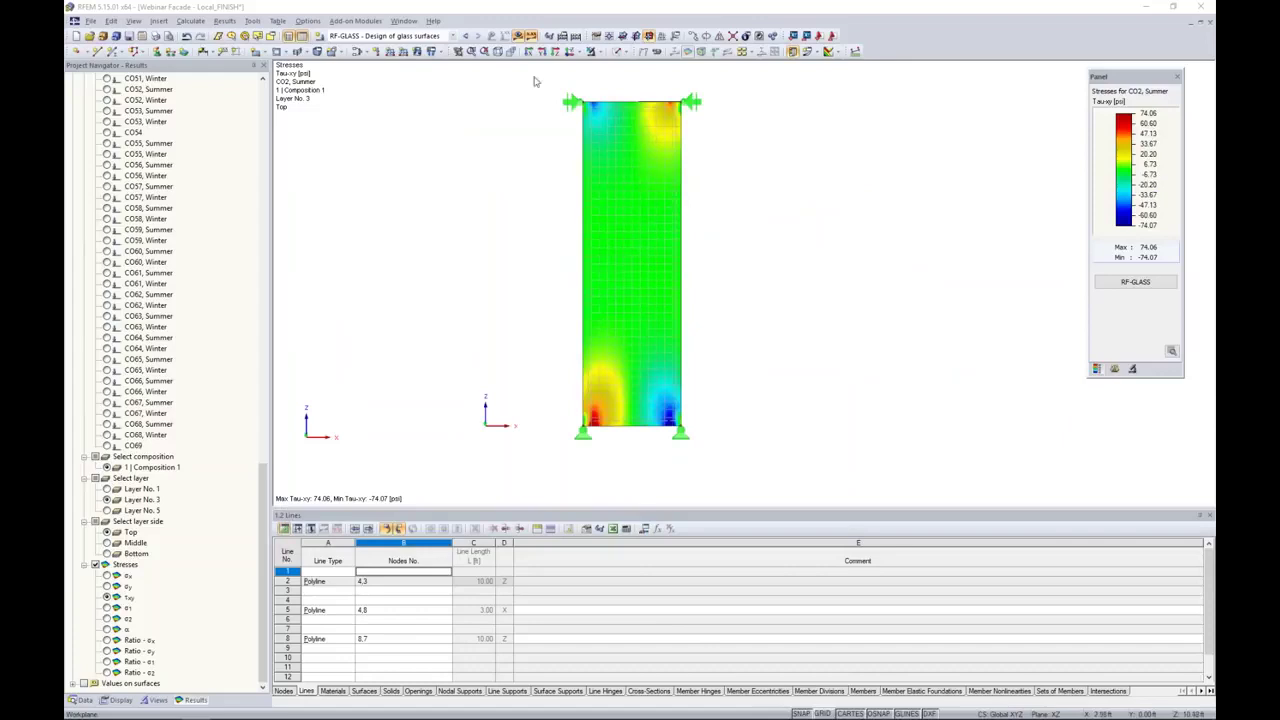
Switch to the Webinar Facade - Local_FINISH_RF_GLAS_S_P_3 model and inspect its glass unit in 3D
{"action": "left_click", "coordinate": [404, 20]}
{"action": "left_click", "coordinate": [452, 186]}
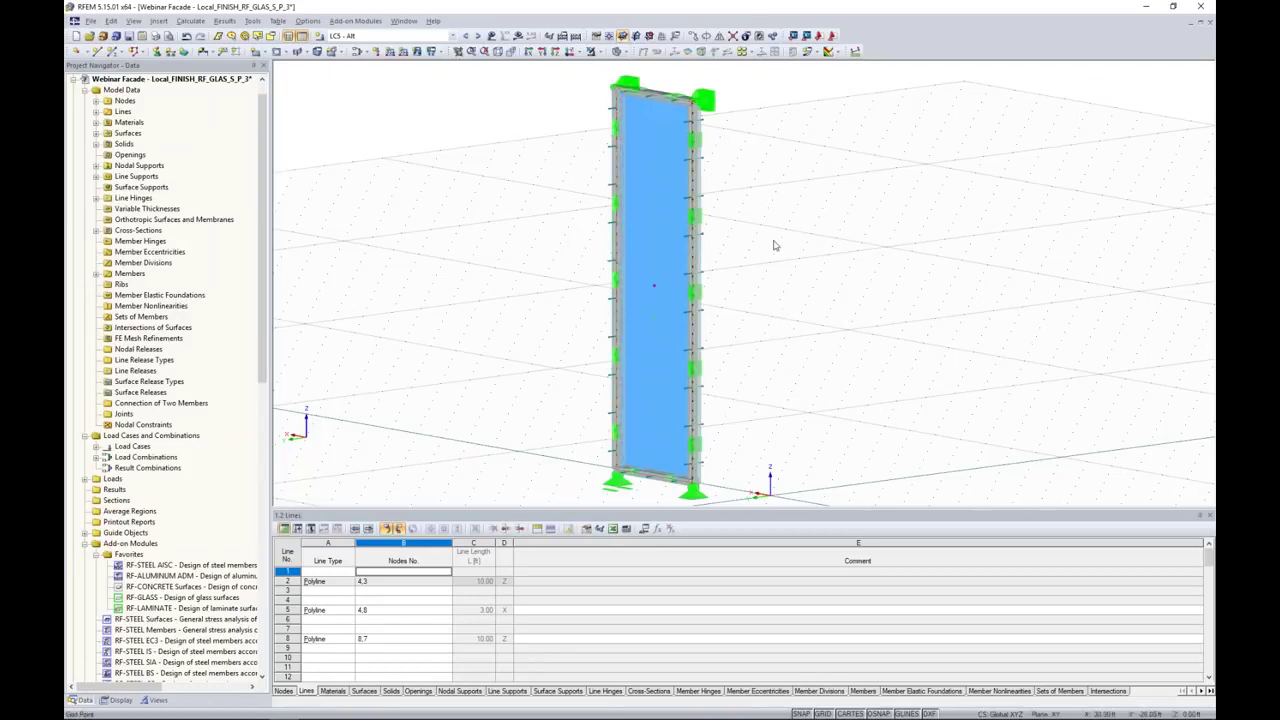
{"action": "middle_click_drag", "start_coordinate": [743, 193], "coordinate": [704, 210], "text": "ctrl"}
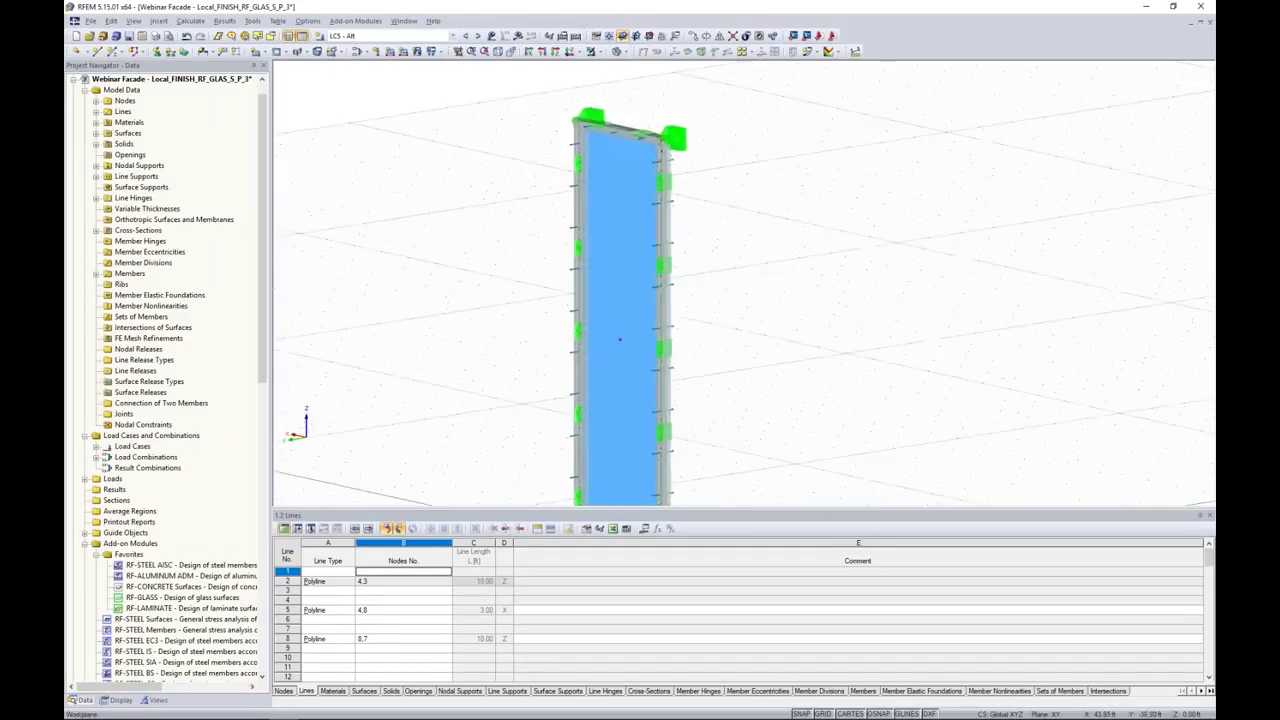
Hide the members and nodal supports and examine the glass and gas layers at the unit's upper corner
{"action": "left_click", "coordinate": [116, 699]}
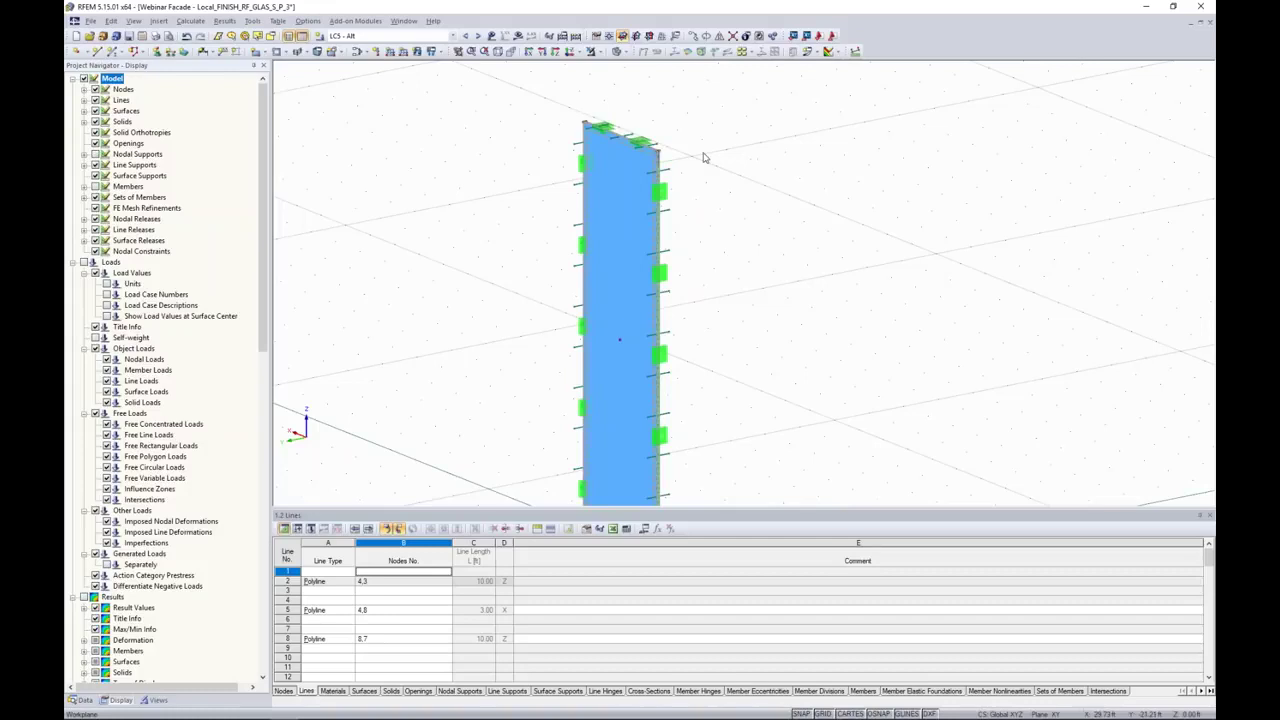
{"action": "scroll", "coordinate": [660, 153], "scroll_direction": "up", "scroll_amount": 3}
{"action": "scroll", "coordinate": [658, 155], "scroll_direction": "up", "scroll_amount": 3}
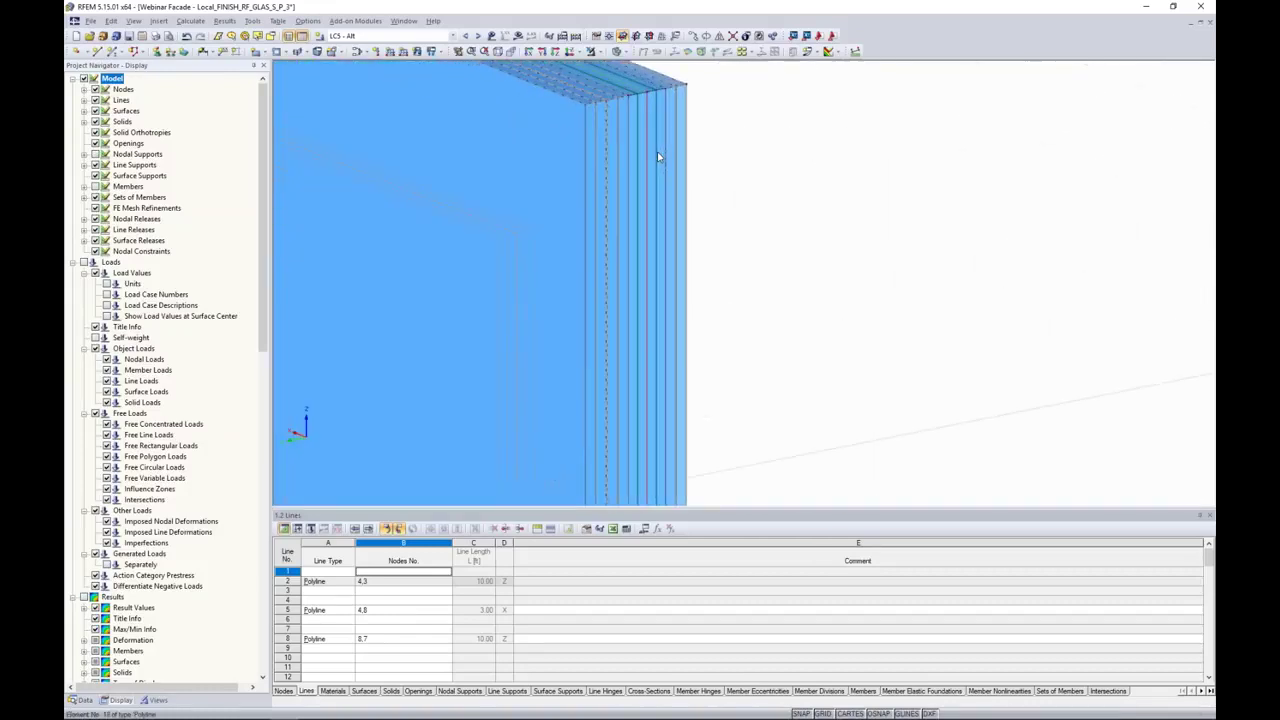
{"action": "scroll", "coordinate": [686, 214], "scroll_direction": "down", "scroll_amount": 3}
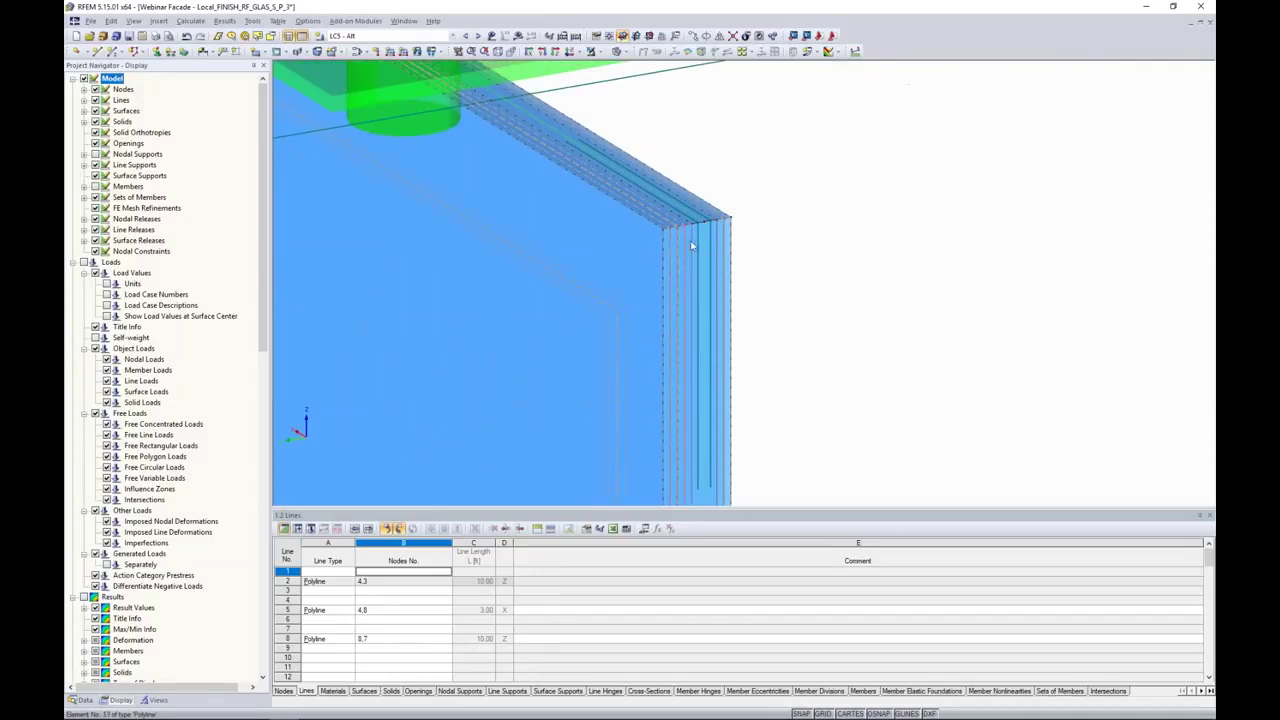
{"action": "scroll", "coordinate": [689, 242], "scroll_direction": "up", "scroll_amount": 2}
{"action": "middle_click_drag", "start_coordinate": [689, 245], "coordinate": [719, 215], "text": "ctrl"}
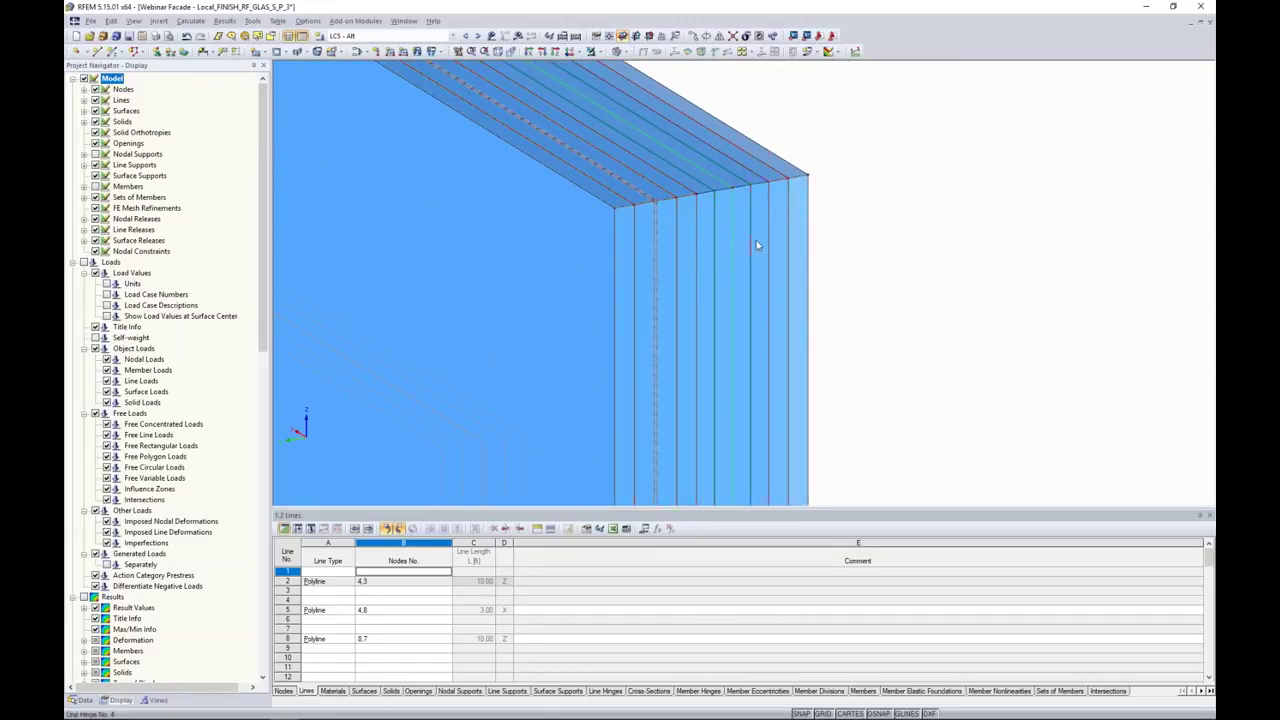
Examine the line supports along the vertical edge of the glass unit in the full 3D model
{"action": "scroll", "coordinate": [737, 248], "scroll_direction": "down", "scroll_amount": 5}
{"action": "middle_click_drag", "start_coordinate": [747, 288], "coordinate": [726, 262]}
{"action": "middle_click_drag", "start_coordinate": [750, 305], "coordinate": [725, 256]}
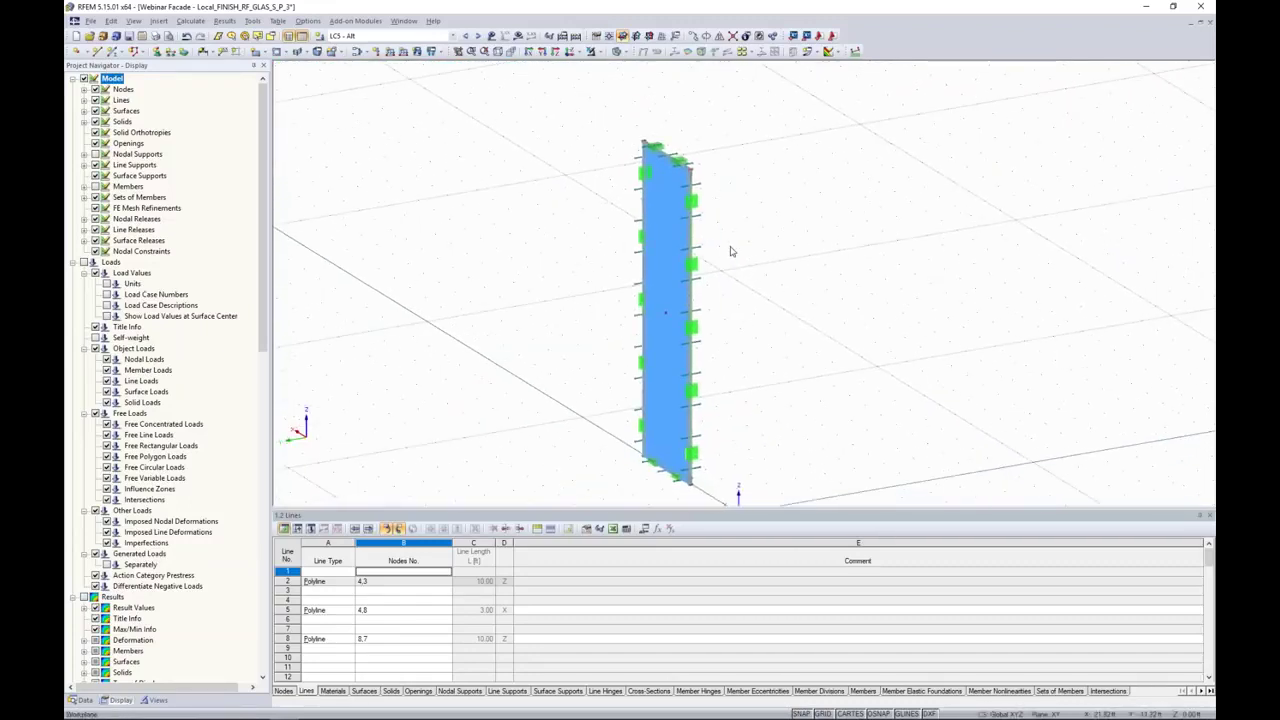
{"action": "scroll", "coordinate": [730, 251], "scroll_direction": "up", "scroll_amount": 3}
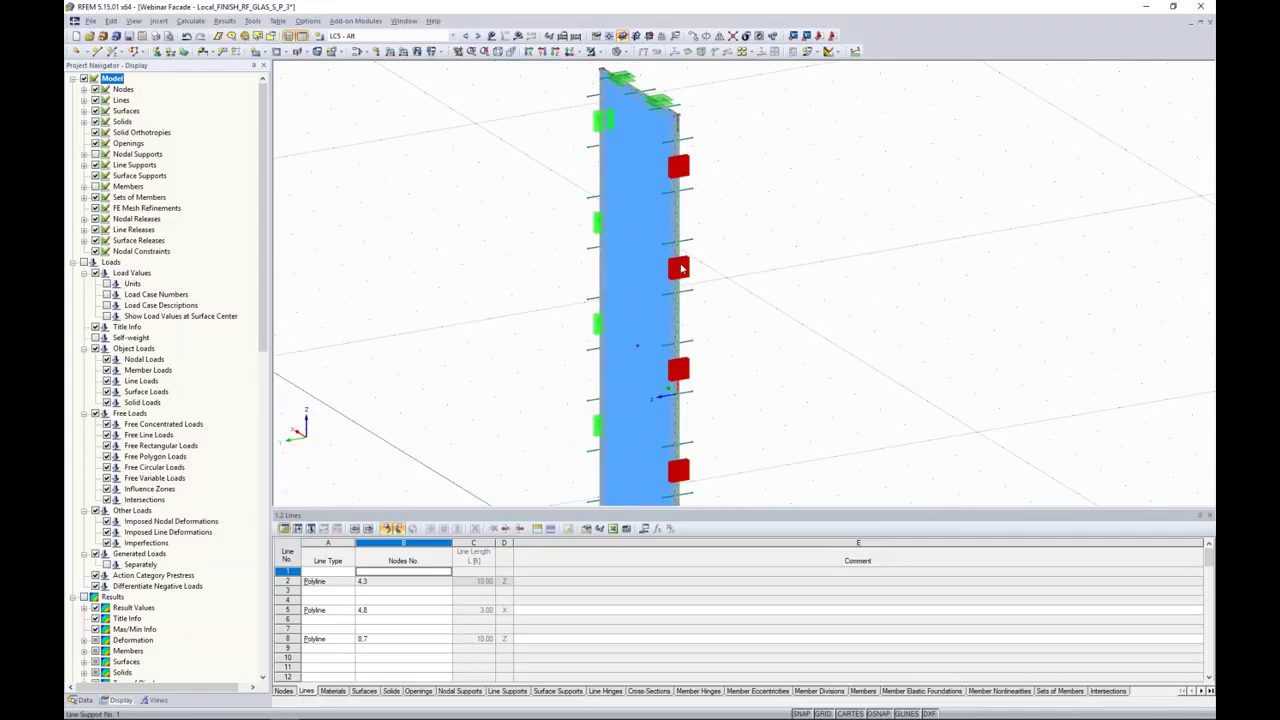
{"action": "mouse_move", "coordinate": [674, 366]}
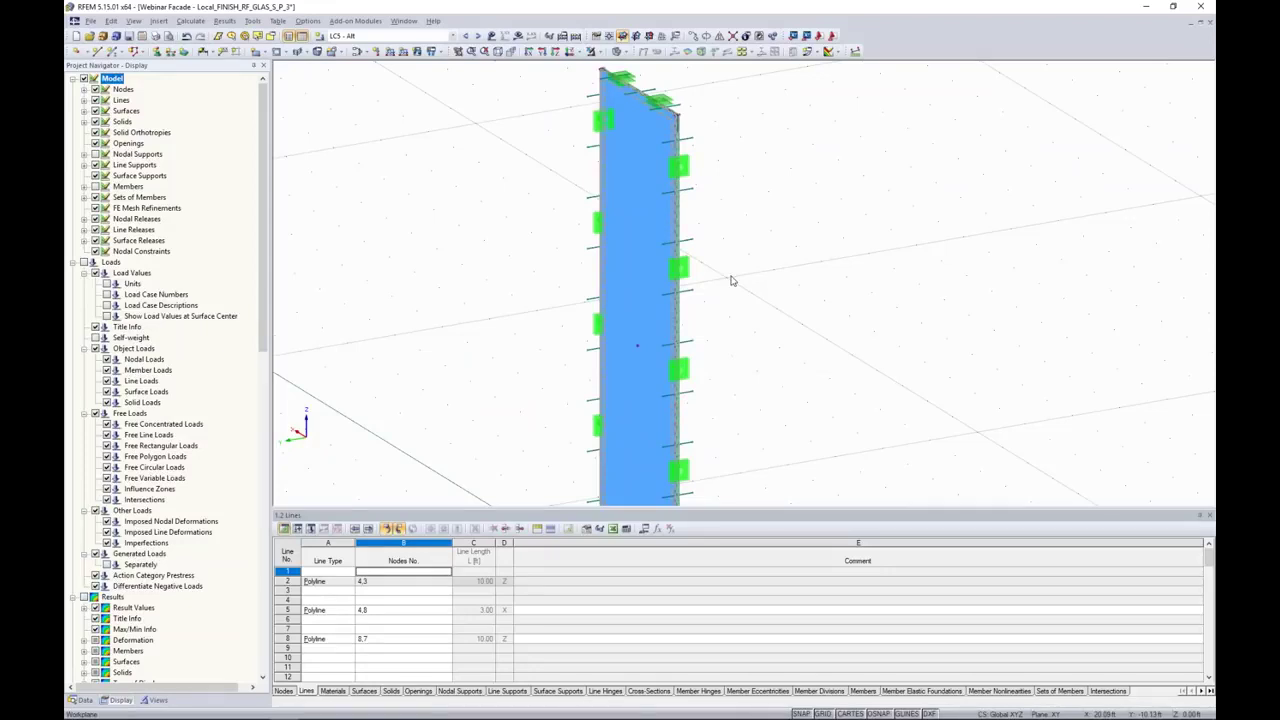
{"action": "scroll", "coordinate": [732, 280], "scroll_direction": "down", "scroll_amount": 1}
{"action": "middle_click_drag", "start_coordinate": [726, 231], "coordinate": [702, 262]}
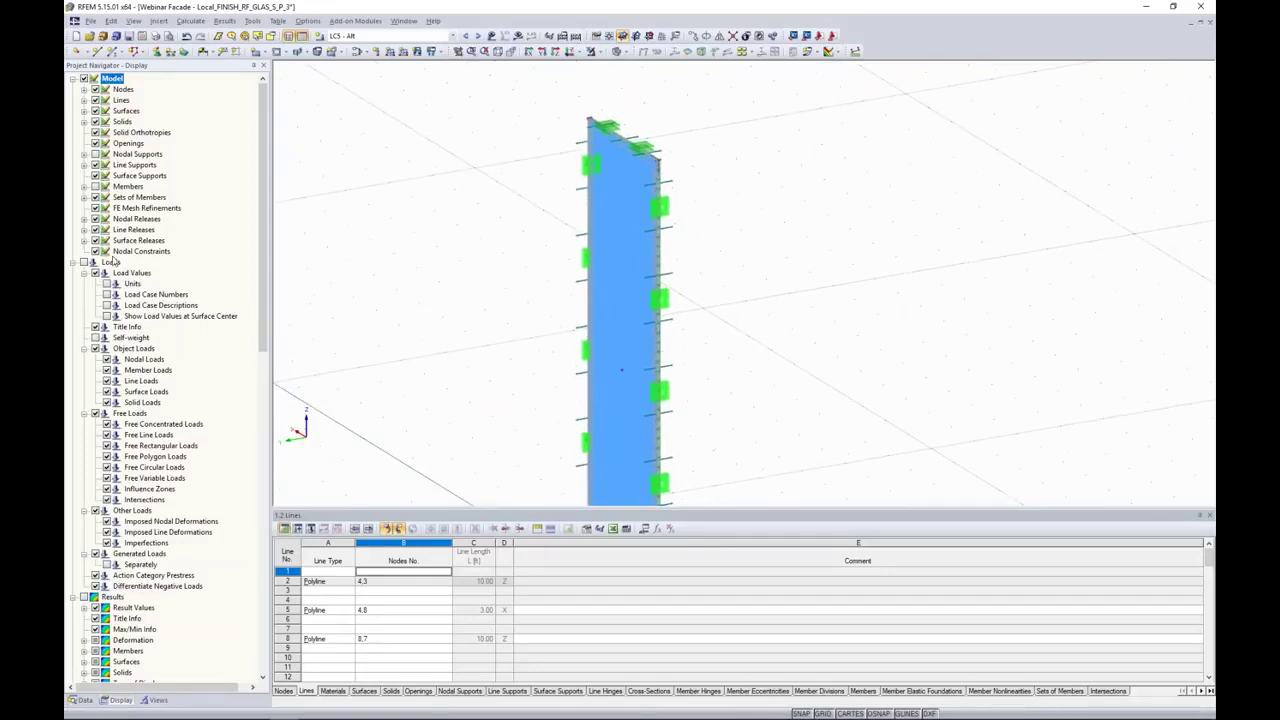
Show the members again and examine the frame profile enclosing the glass edge at the upper corner
{"action": "scroll", "coordinate": [662, 158], "scroll_direction": "up", "scroll_amount": 5}
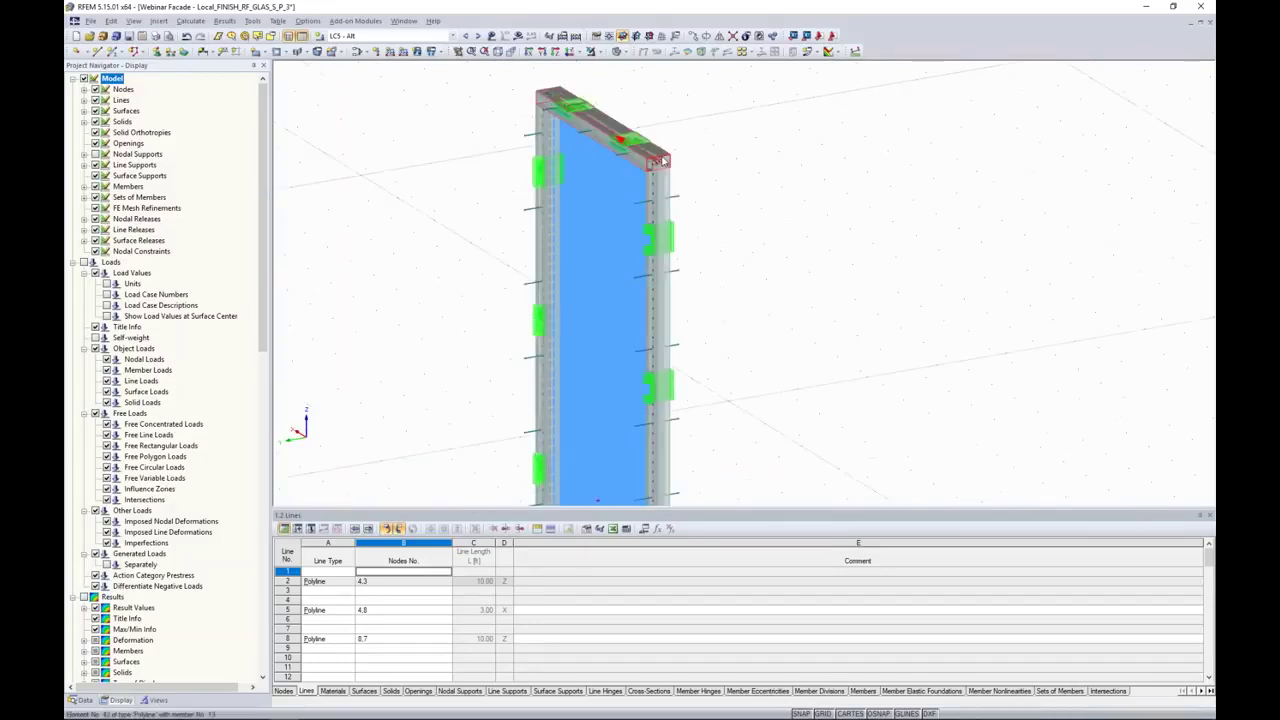
{"action": "scroll", "coordinate": [662, 158], "scroll_direction": "up", "scroll_amount": 3}
{"action": "scroll", "coordinate": [655, 158], "scroll_direction": "down", "scroll_amount": 2}
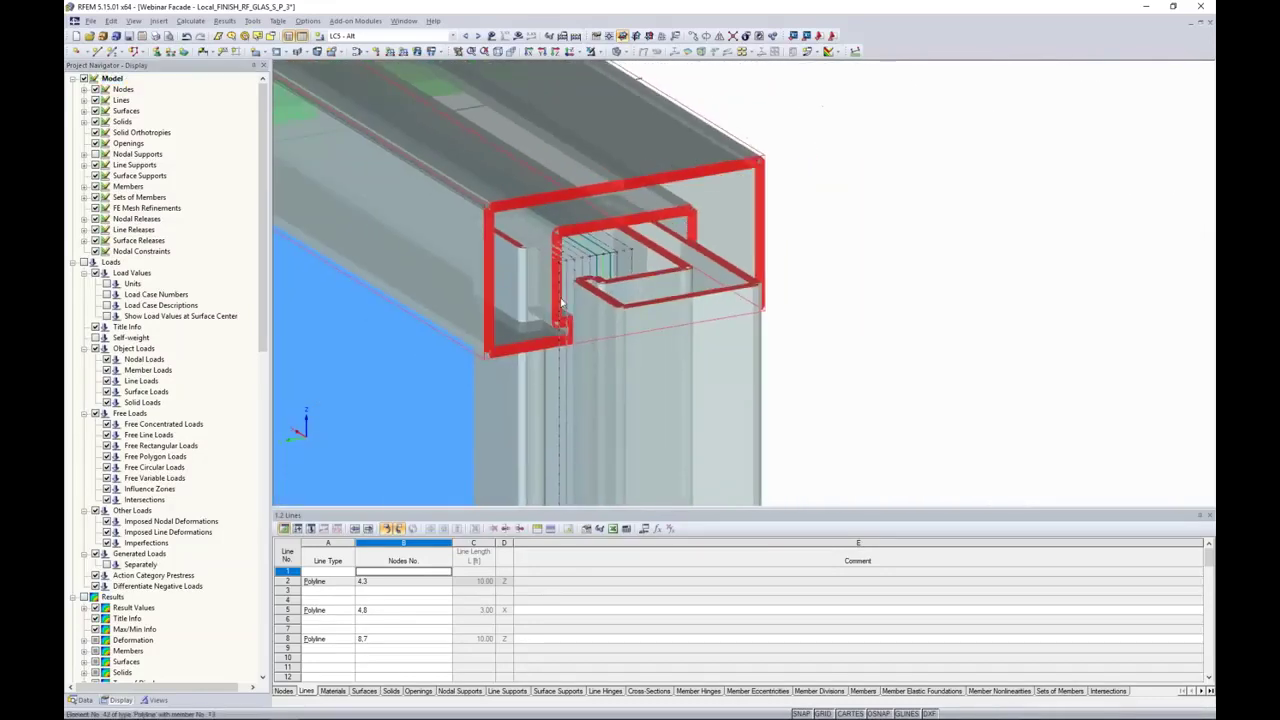
{"action": "scroll", "coordinate": [533, 300], "scroll_direction": "down", "scroll_amount": 4}
Show the nodal supports again and examine them at the upper corners of the frame
{"action": "left_click", "coordinate": [96, 155]}
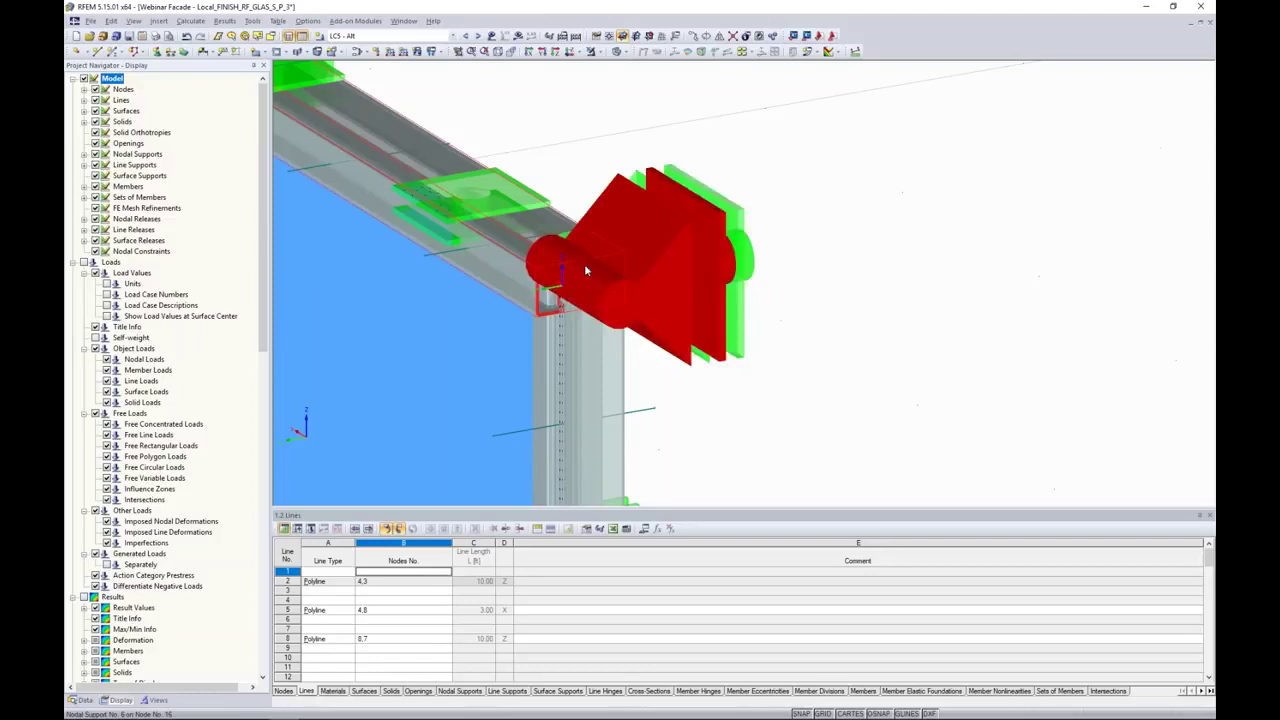
{"action": "scroll", "coordinate": [711, 303], "scroll_direction": "down", "scroll_amount": 5}
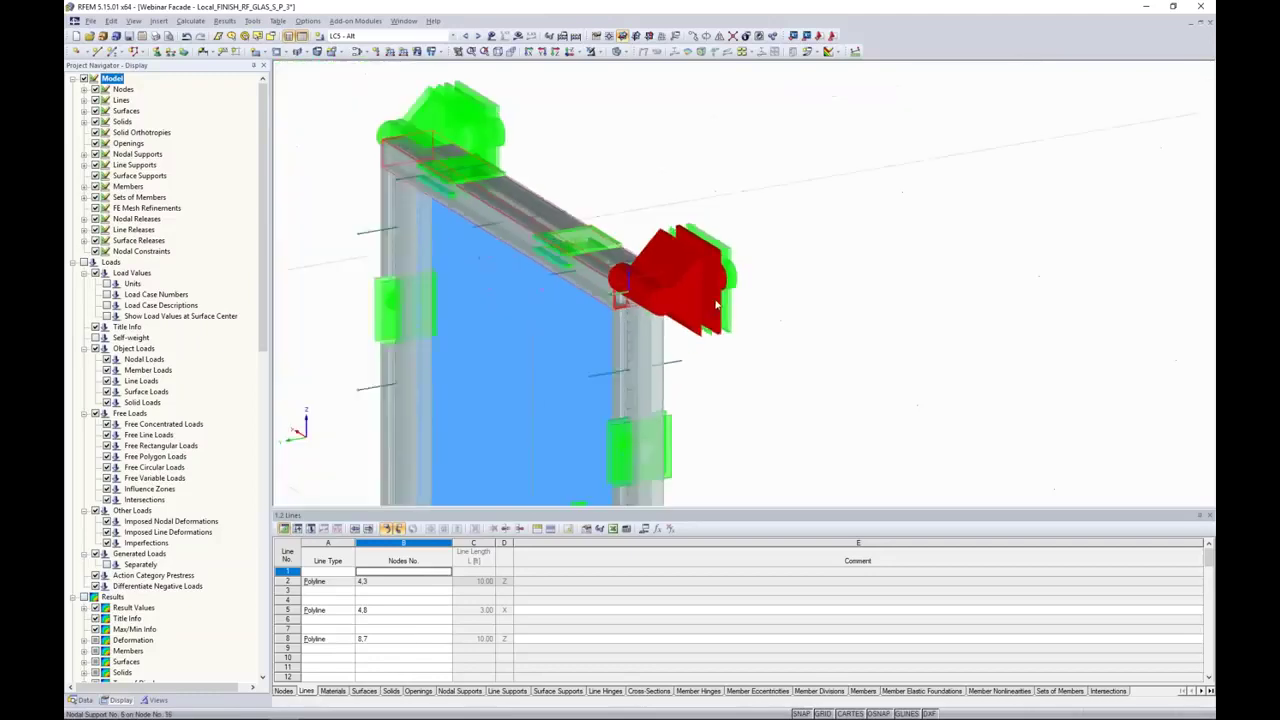
{"action": "scroll", "coordinate": [795, 288], "scroll_direction": "down", "scroll_amount": 4}
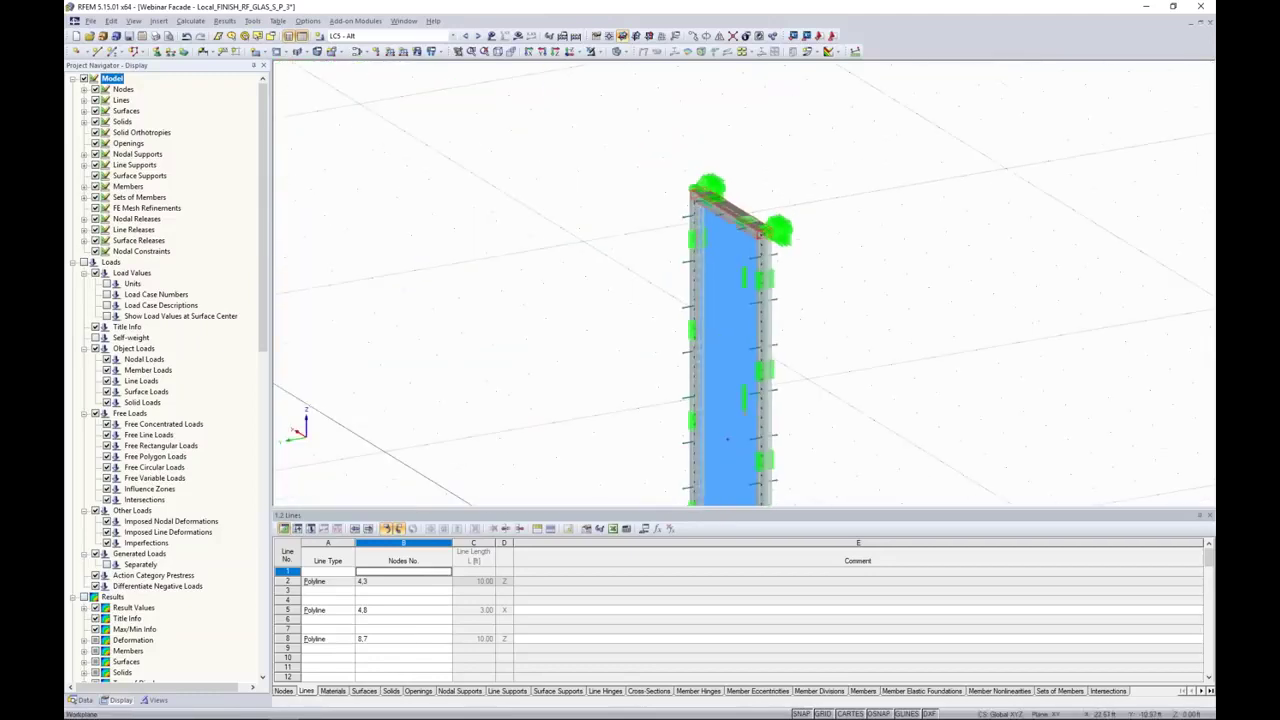
{"action": "scroll", "coordinate": [743, 234], "scroll_direction": "up", "scroll_amount": 2}
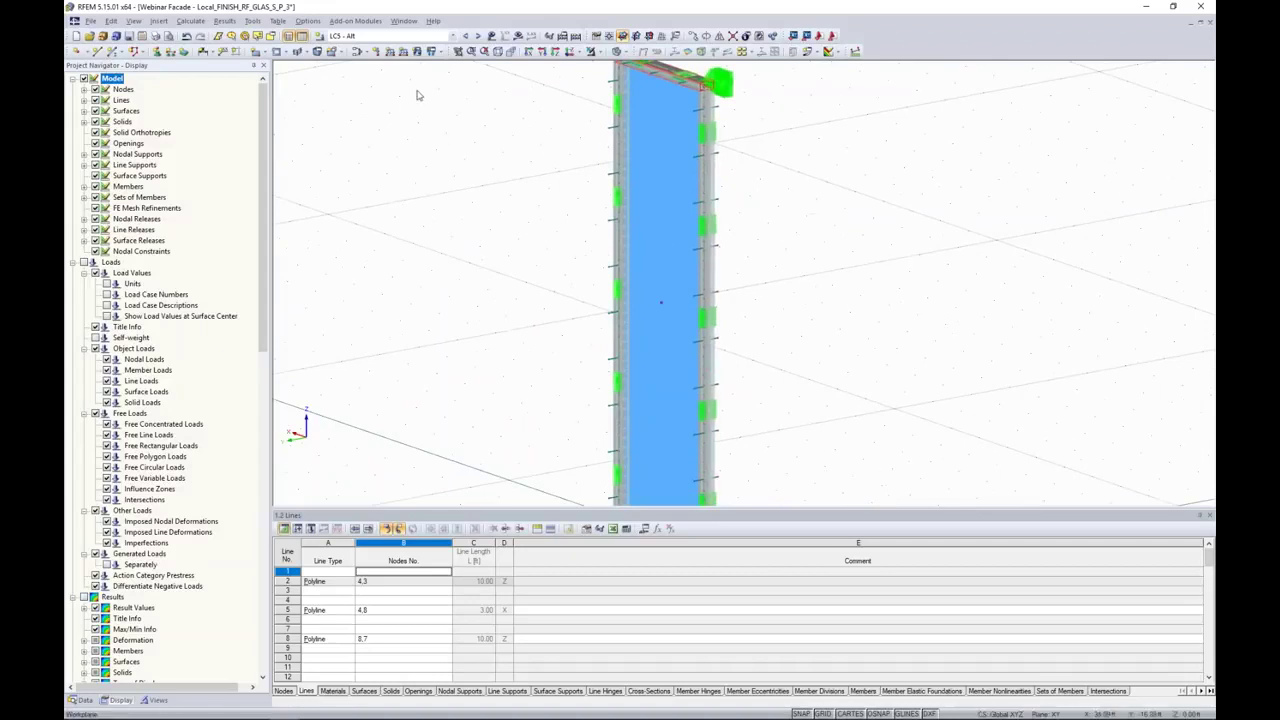
Display the loads of load case LC4 - Atmos and of LC5 - Alt on the glass unit
{"action": "left_click", "coordinate": [400, 36]}
{"action": "scroll", "coordinate": [392, 58], "scroll_direction": "up", "scroll_amount": 2}
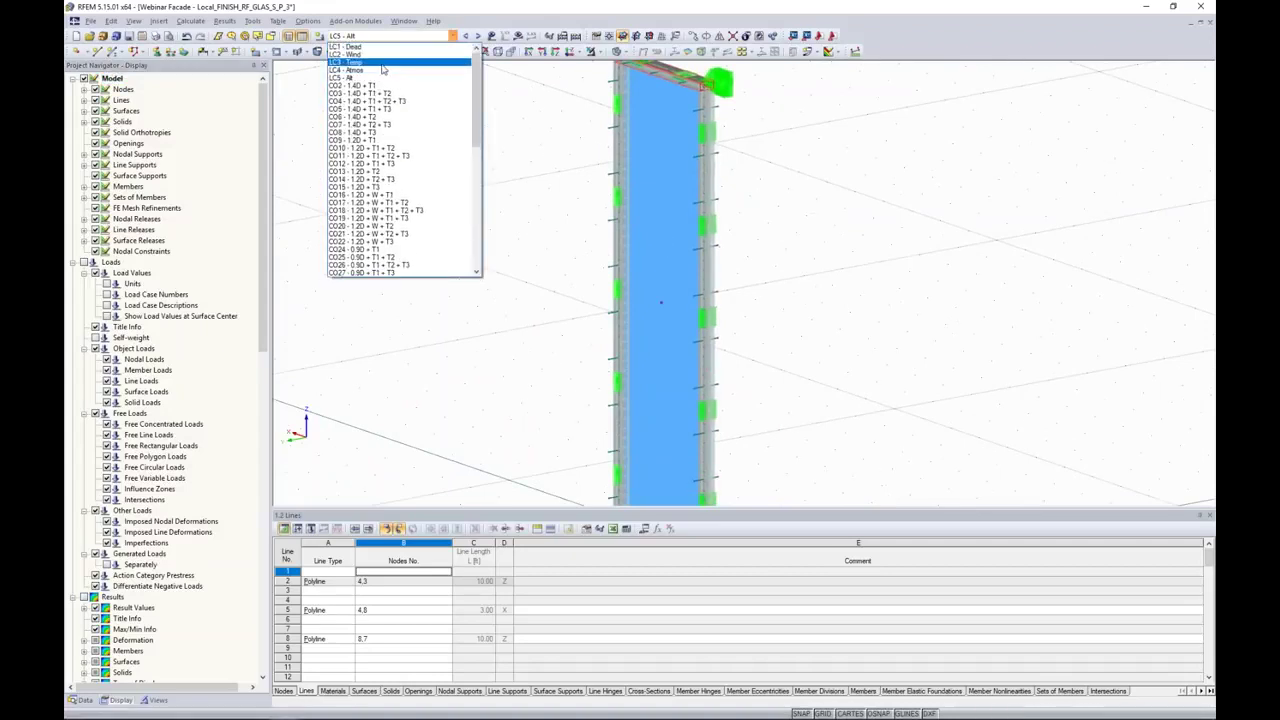
{"action": "left_click", "coordinate": [381, 70]}
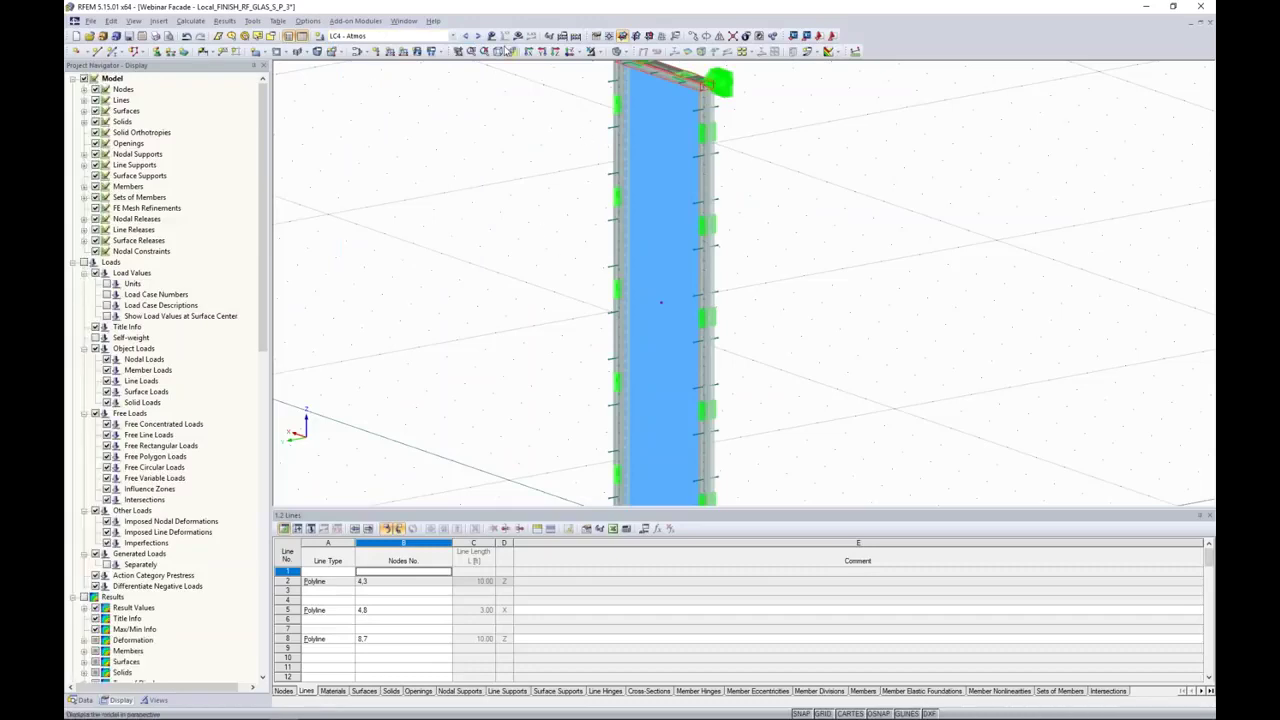
{"action": "scroll", "coordinate": [808, 214], "scroll_direction": "down", "scroll_amount": 3}
{"action": "scroll", "coordinate": [566, 161], "scroll_direction": "down", "scroll_amount": 1}
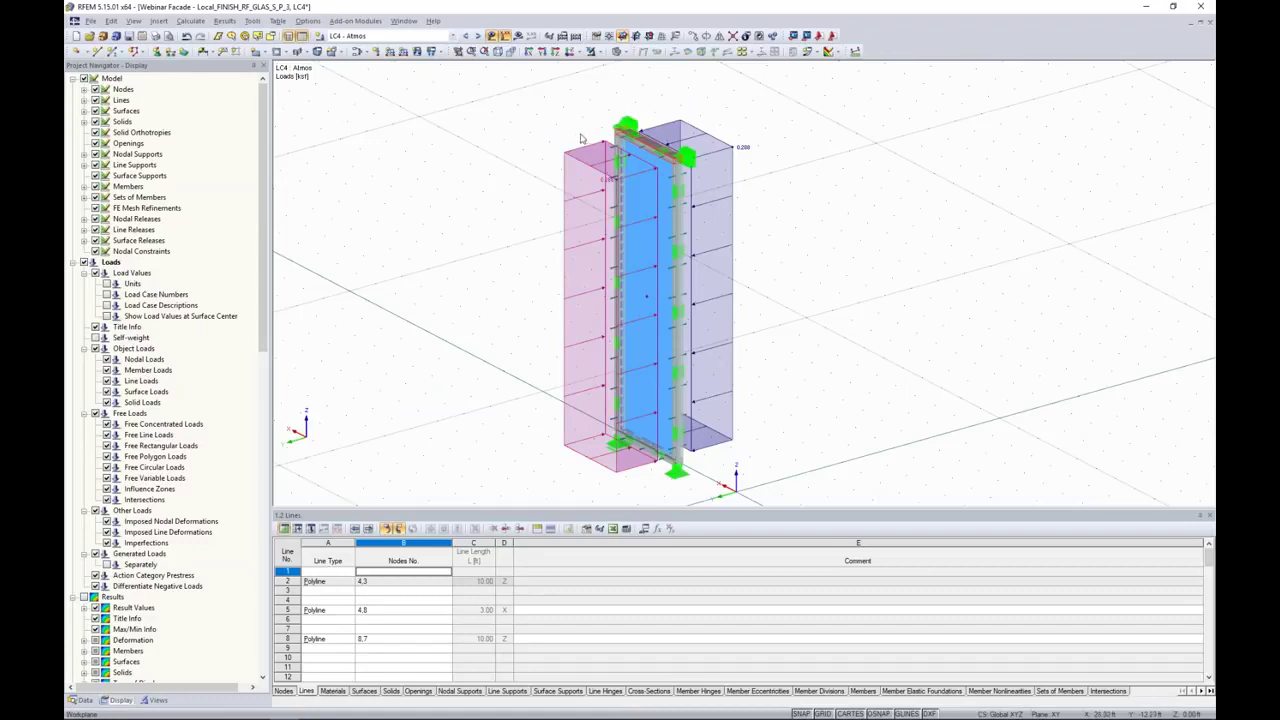
{"action": "left_click", "coordinate": [477, 35]}
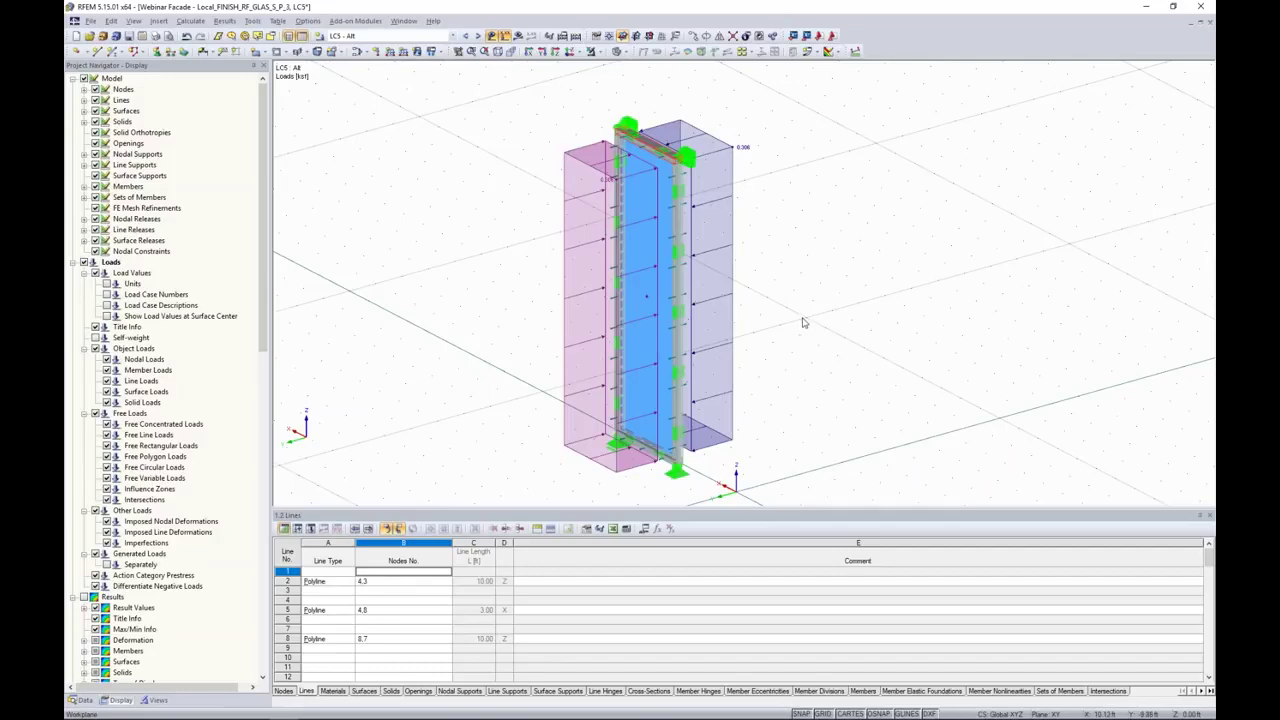
Switch to the RF-GLASS Facade Webinar slide show in PowerPoint and advance past the Helper Supports slide
{"action": "key", "text": "super+Tab"}
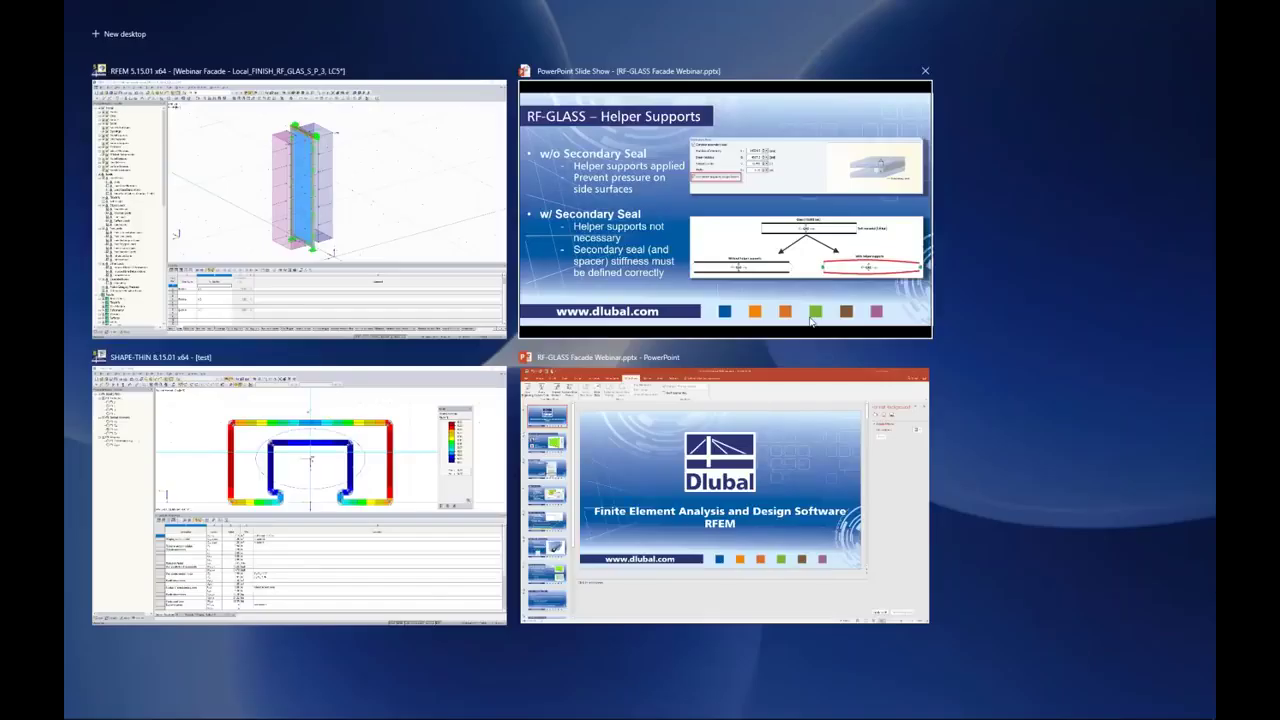
{"action": "left_click", "coordinate": [812, 320]}
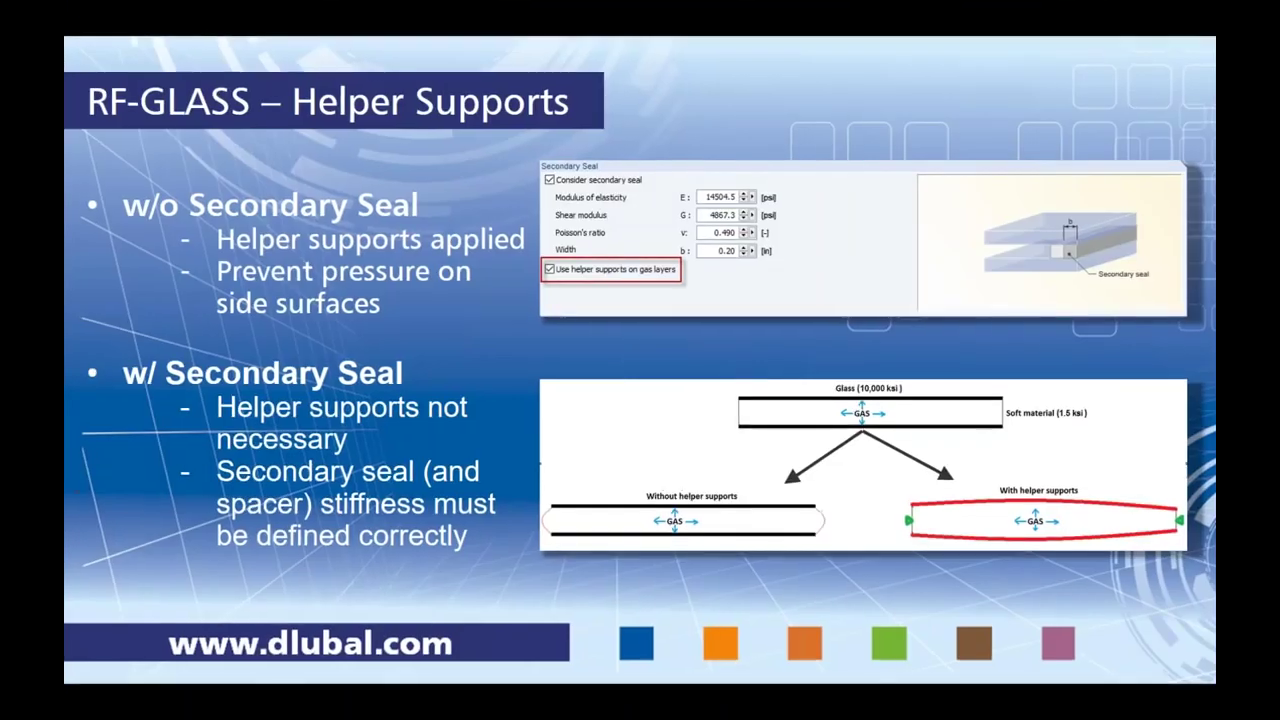
{"action": "key", "text": "Right"}
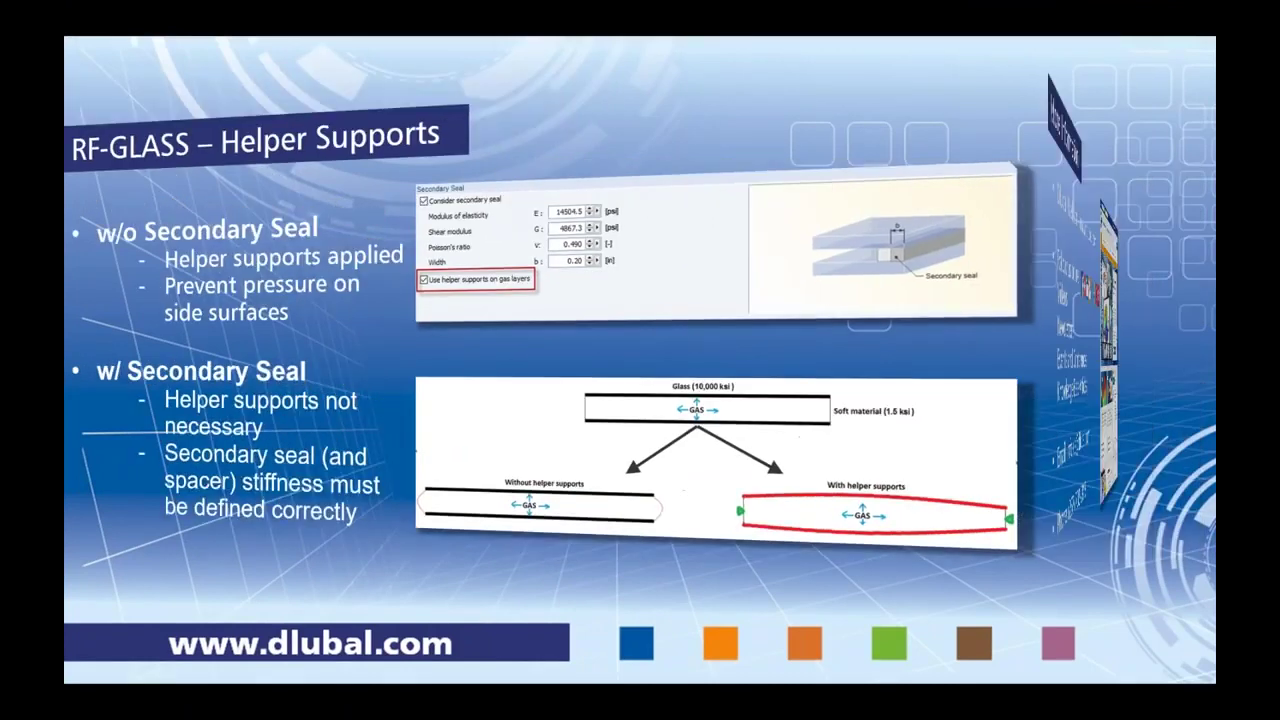